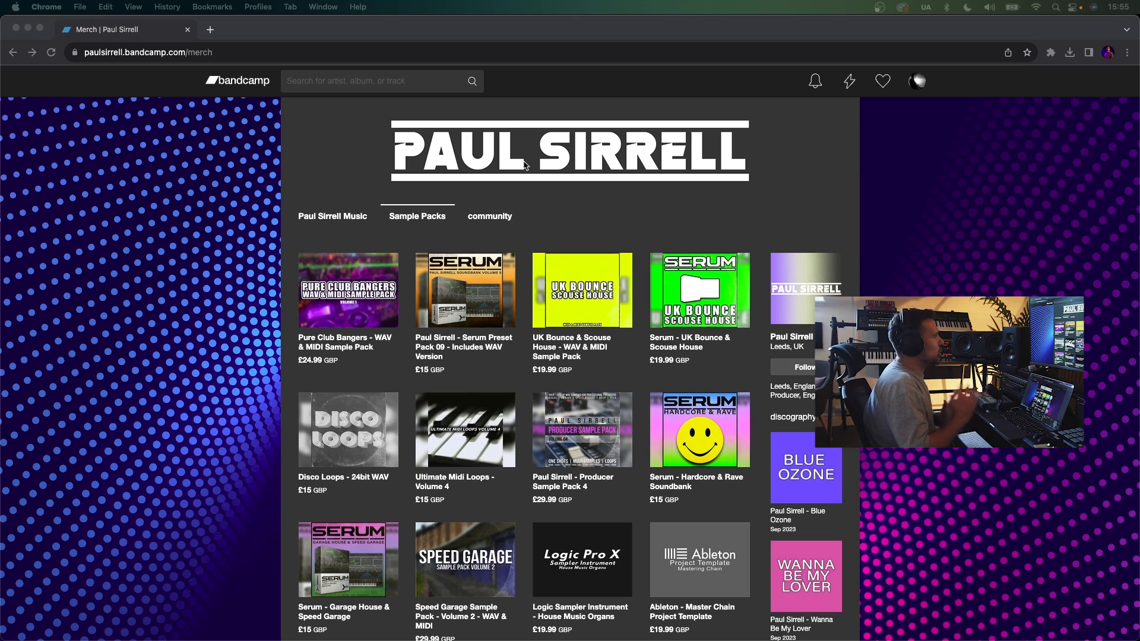
- Browse the sample packs on the merch page and open the Ultimate Speed Garage Sample Pack product page
scroll(681, 286, down, 1)
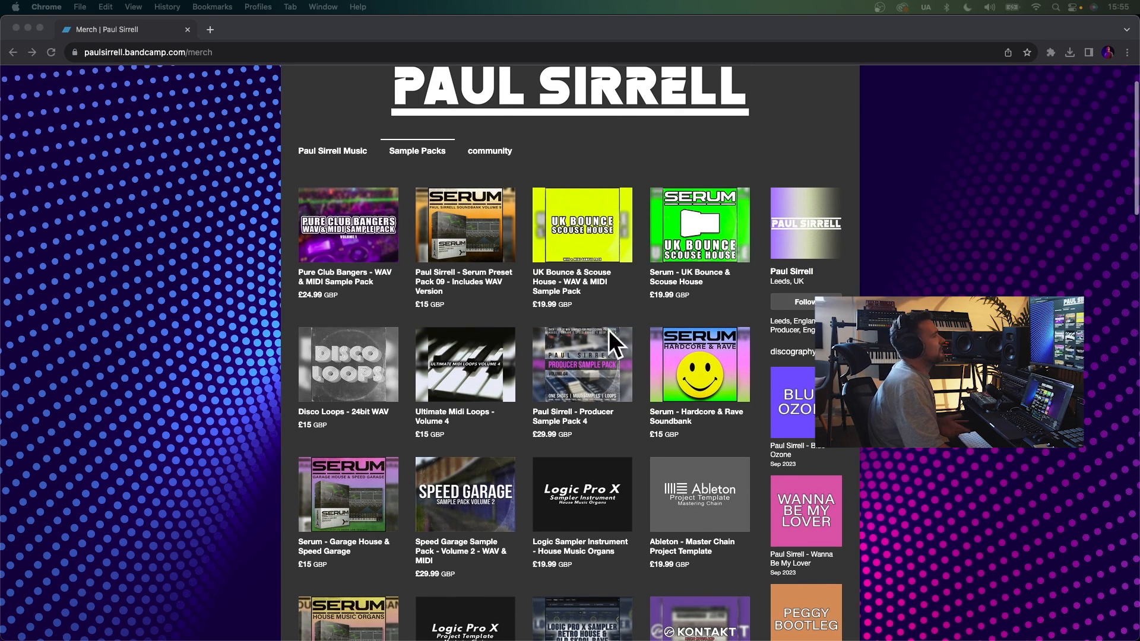
scroll(771, 326, down, 2)
scroll(641, 356, down, 2)
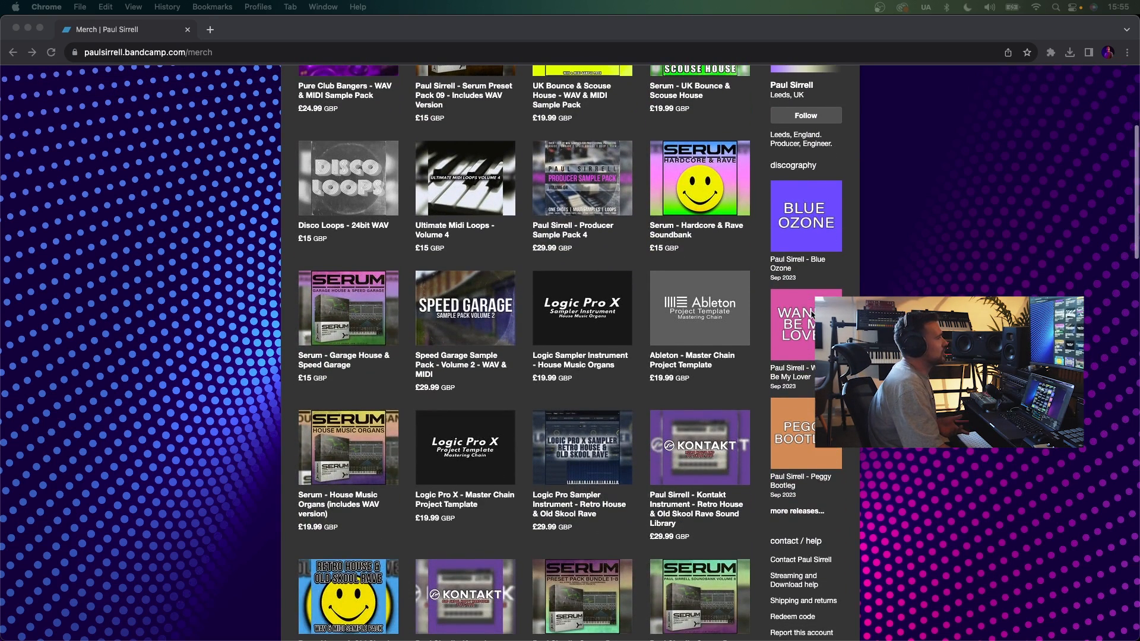
click(215, 366)
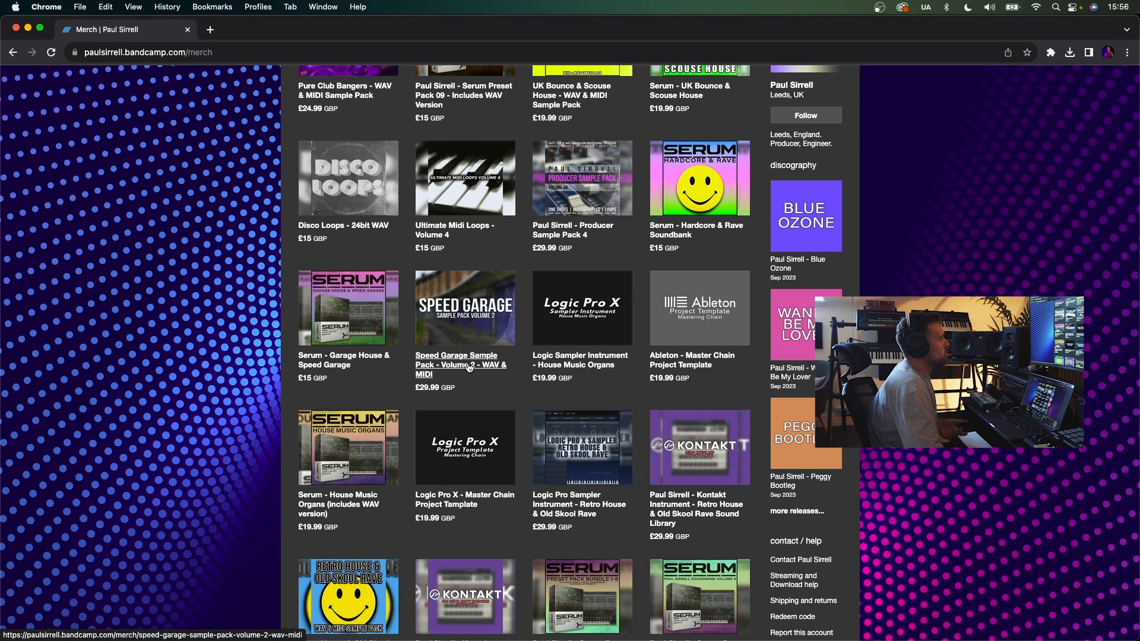
scroll(468, 367, down, 5)
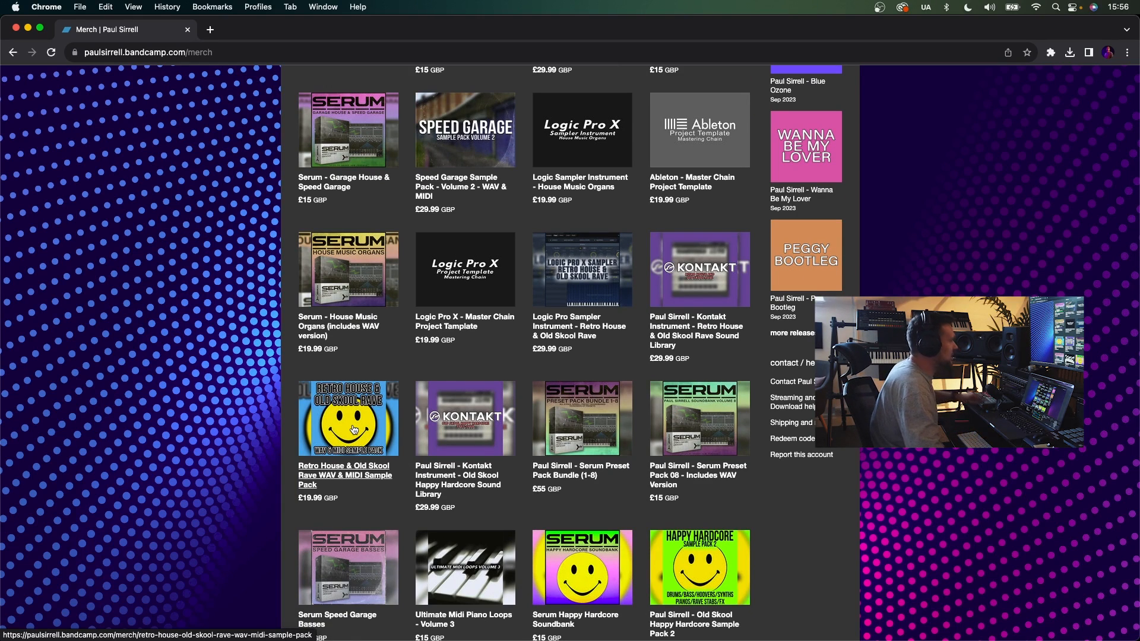
scroll(353, 429, down, 9)
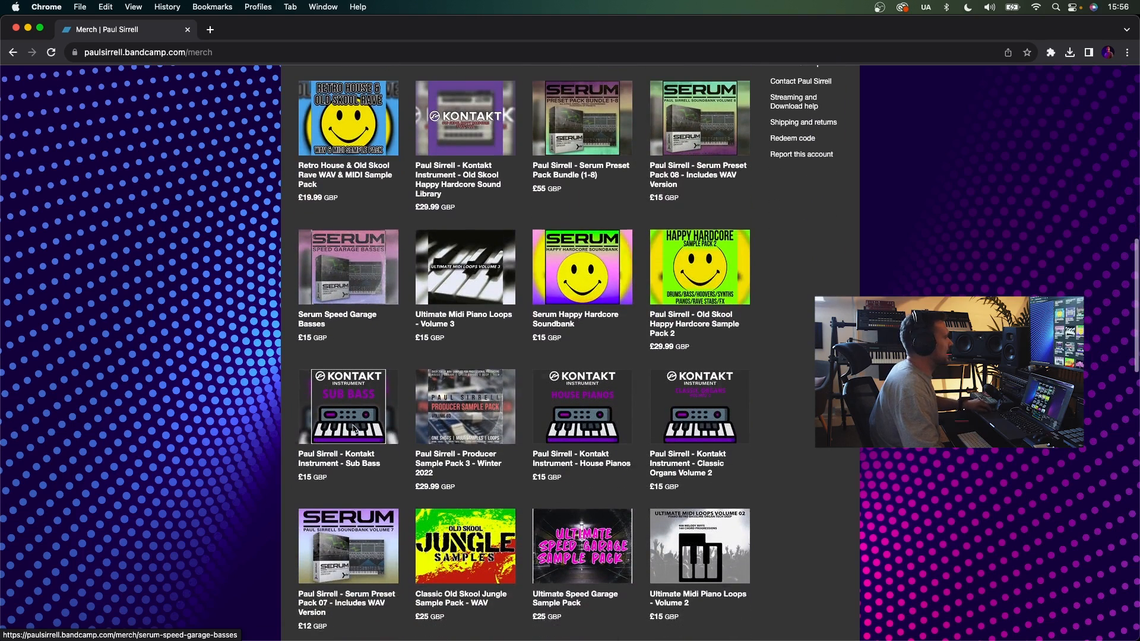
scroll(353, 428, down, 2)
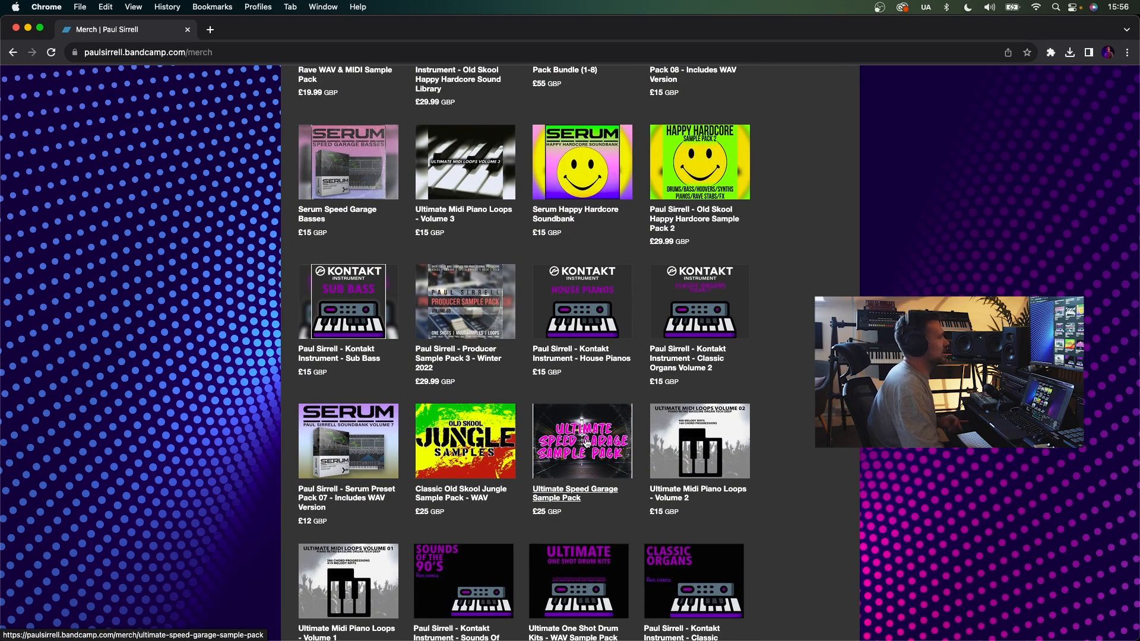
scroll(586, 442, down, 10)
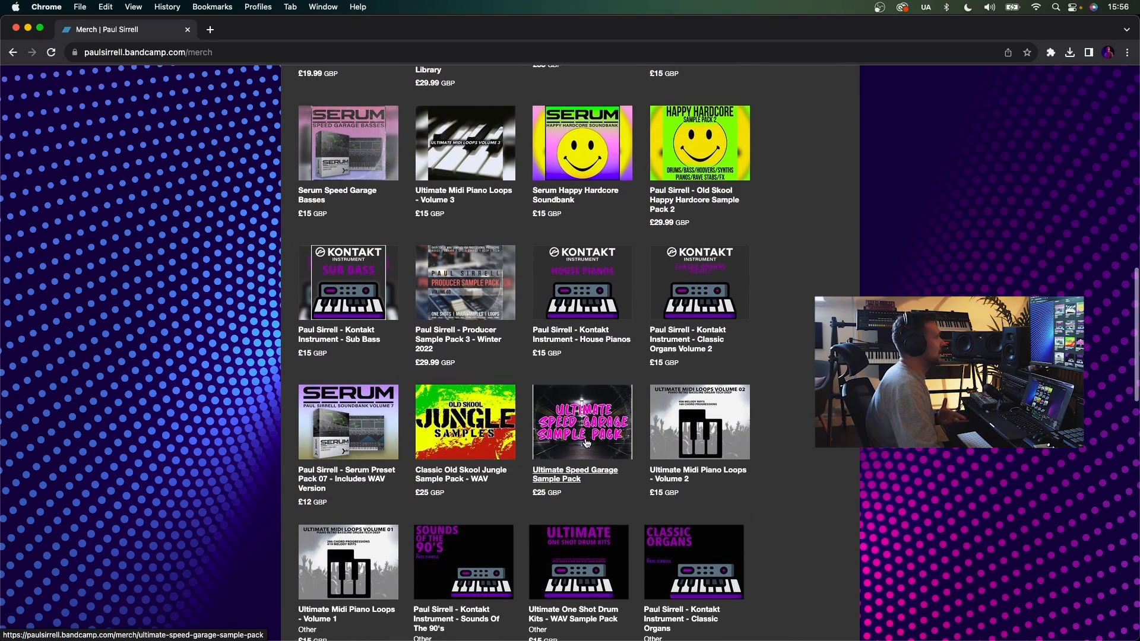
scroll(586, 442, down, 8)
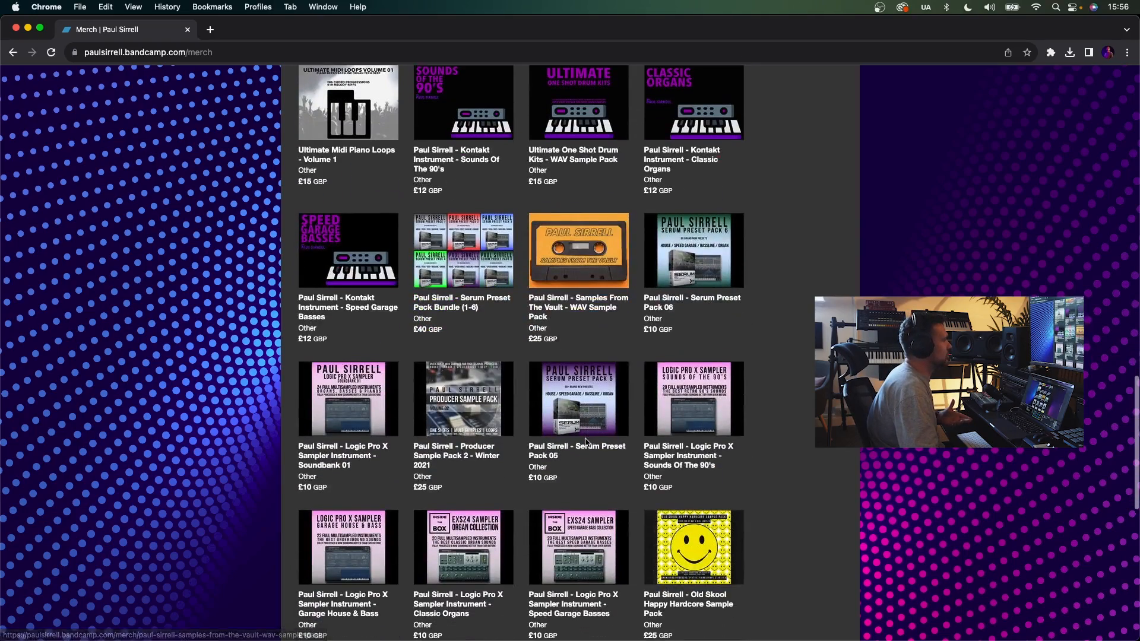
scroll(585, 442, down, 3)
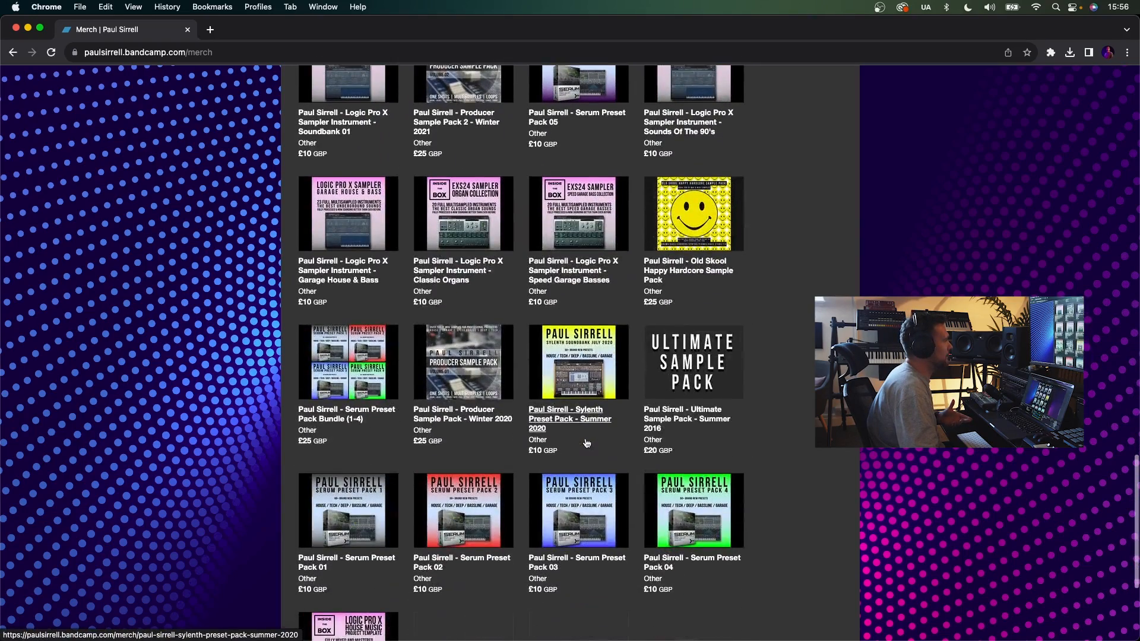
scroll(586, 443, down, 5)
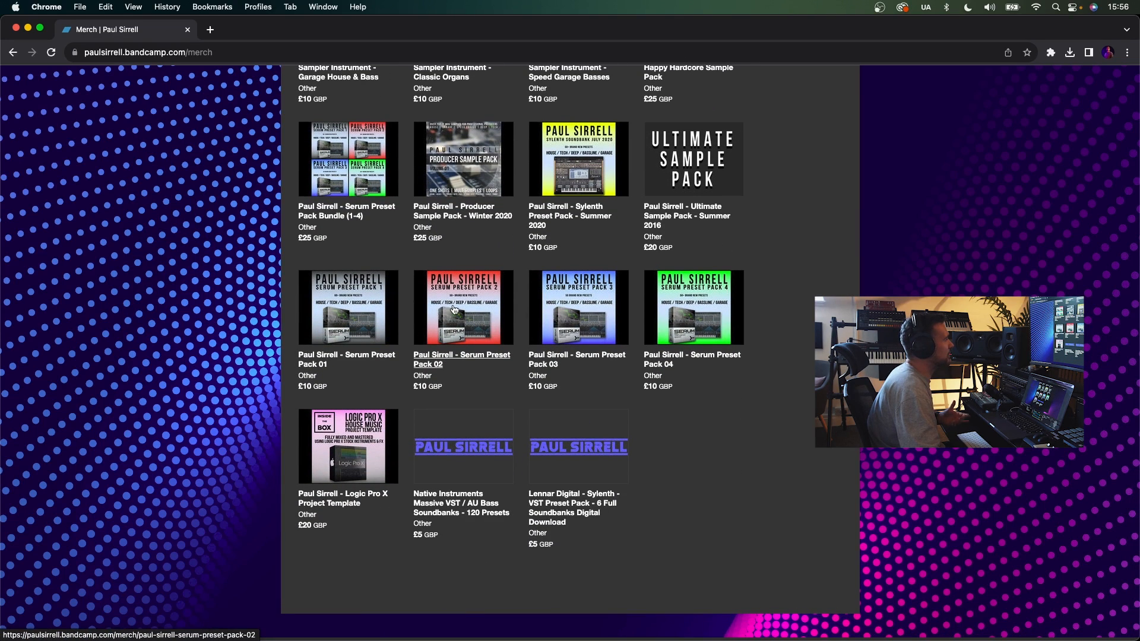
scroll(581, 312, up, 7)
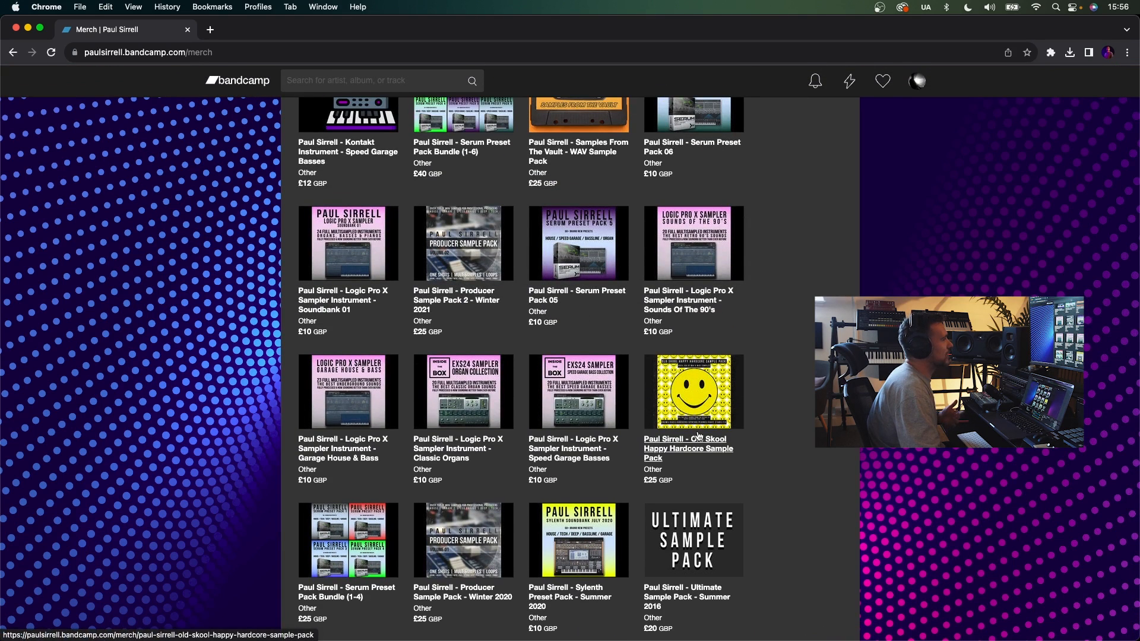
scroll(699, 438, up, 5)
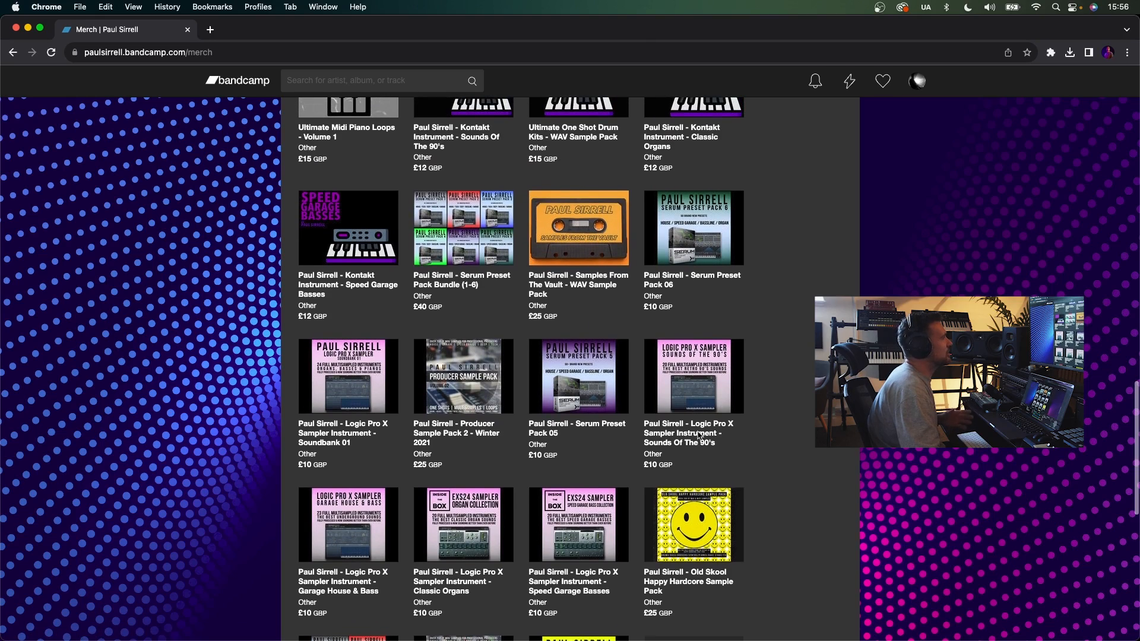
scroll(699, 437, down, 4)
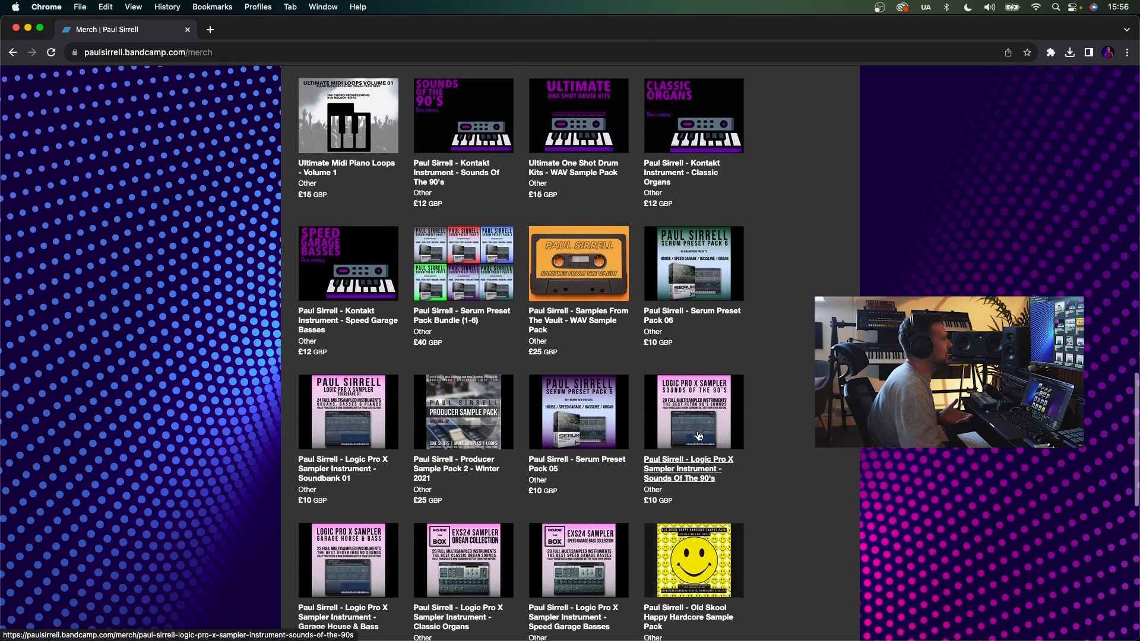
scroll(699, 437, up, 7)
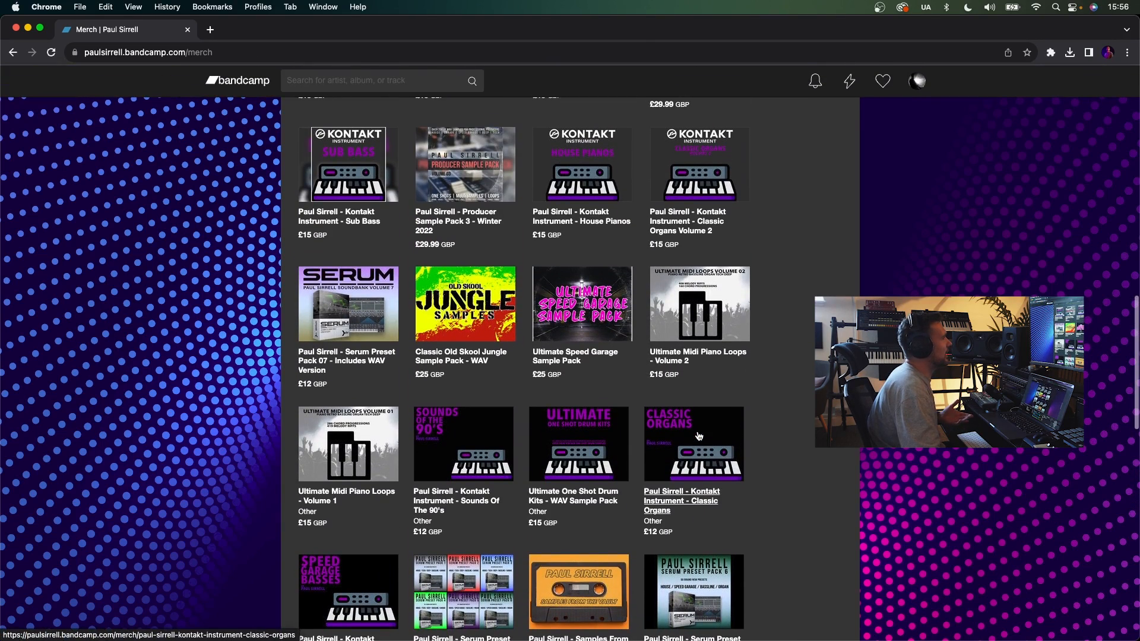
click(561, 359)
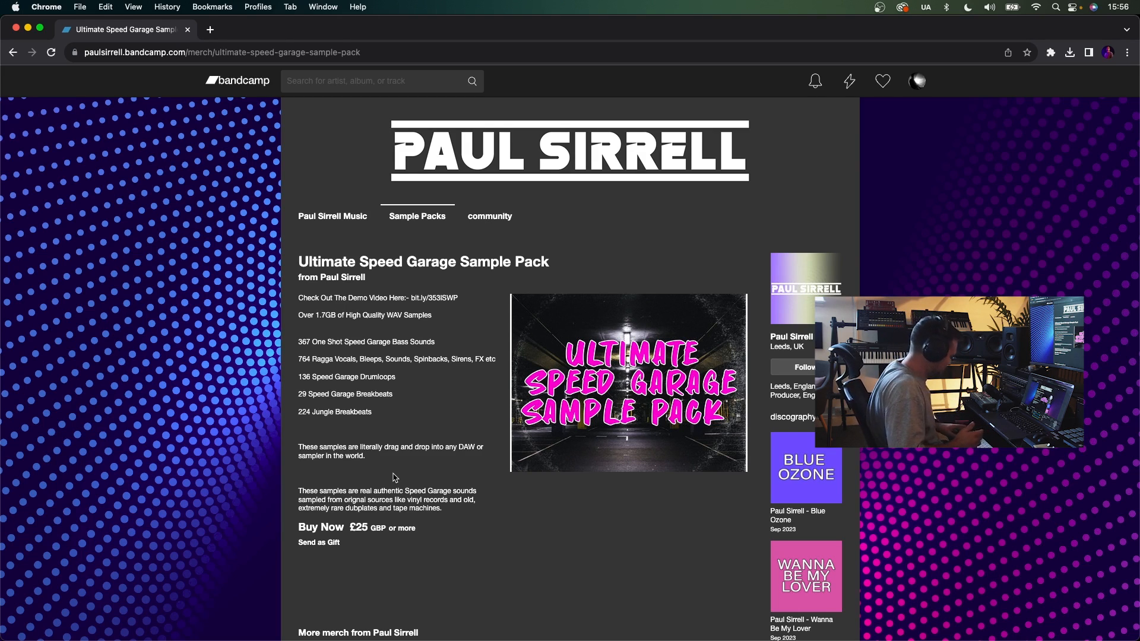
- Switch to Ableton Live and open the sample pack's Speed Garage Ragga Vocals, Sirens, Bleeps, Sounds, FX folder in the browser
key(super+Tab)
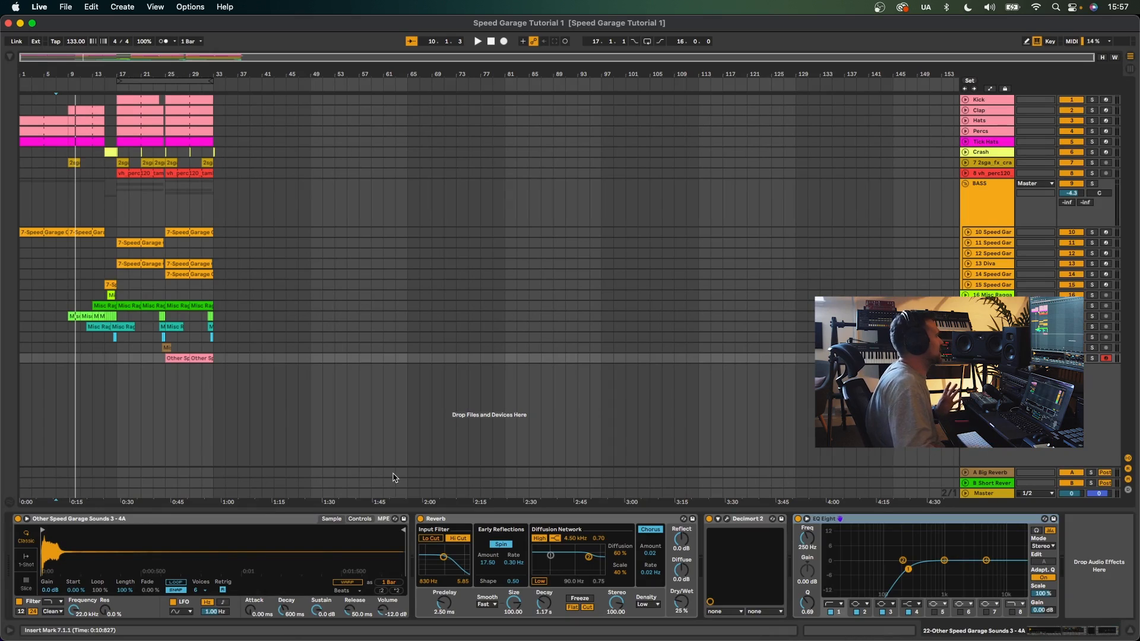
click(10, 57)
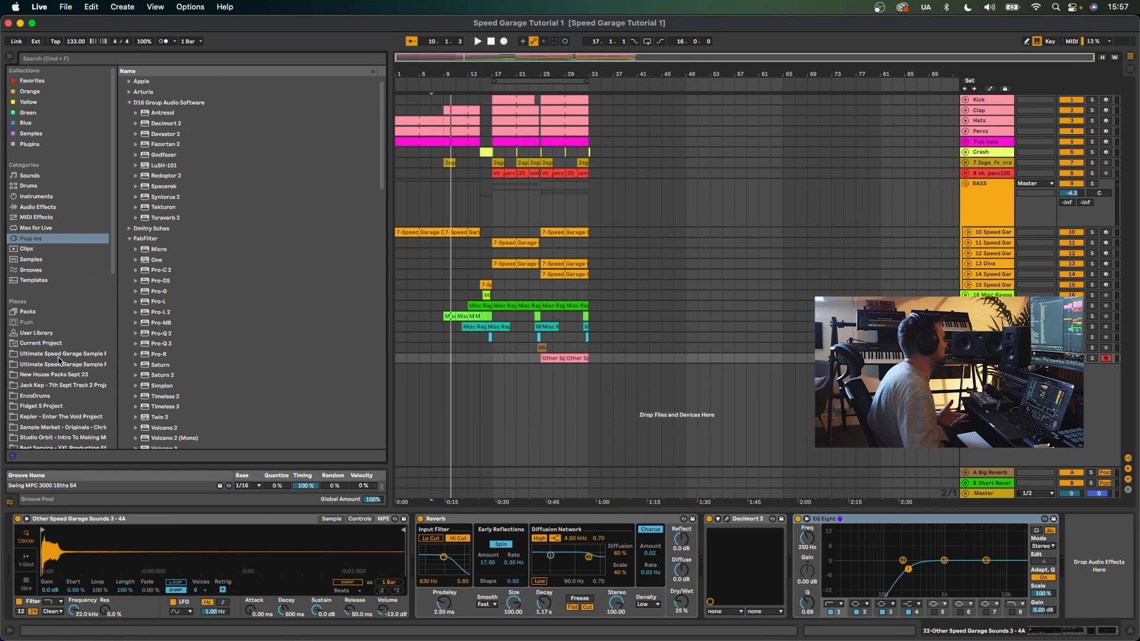
click(60, 354)
scroll(253, 250, down, 2)
scroll(252, 250, up, 5)
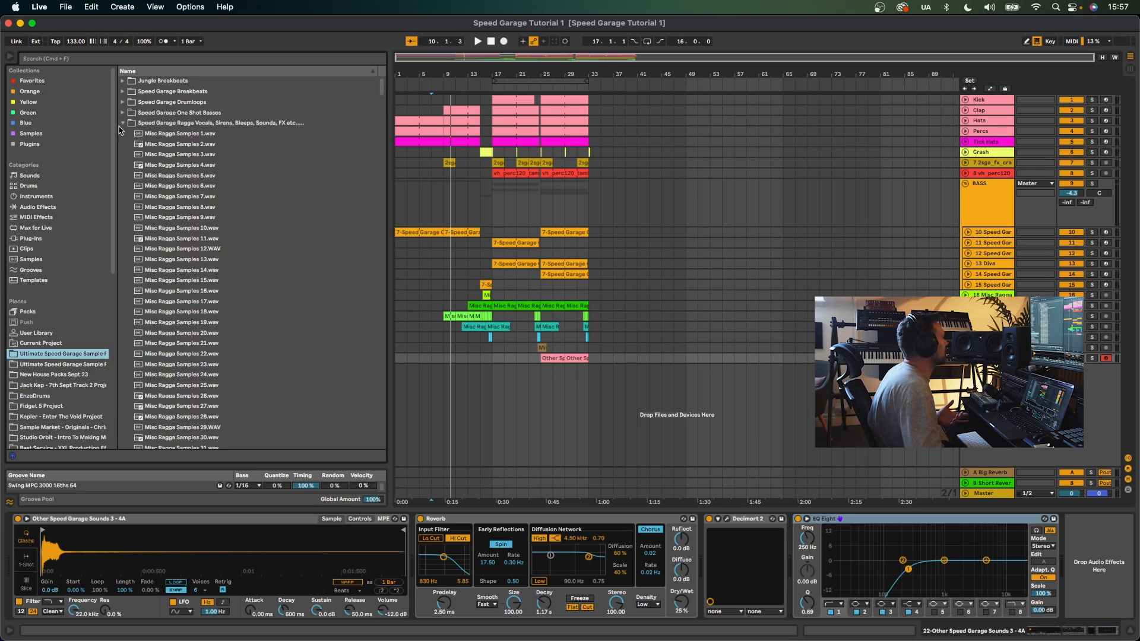
click(122, 124)
click(47, 365)
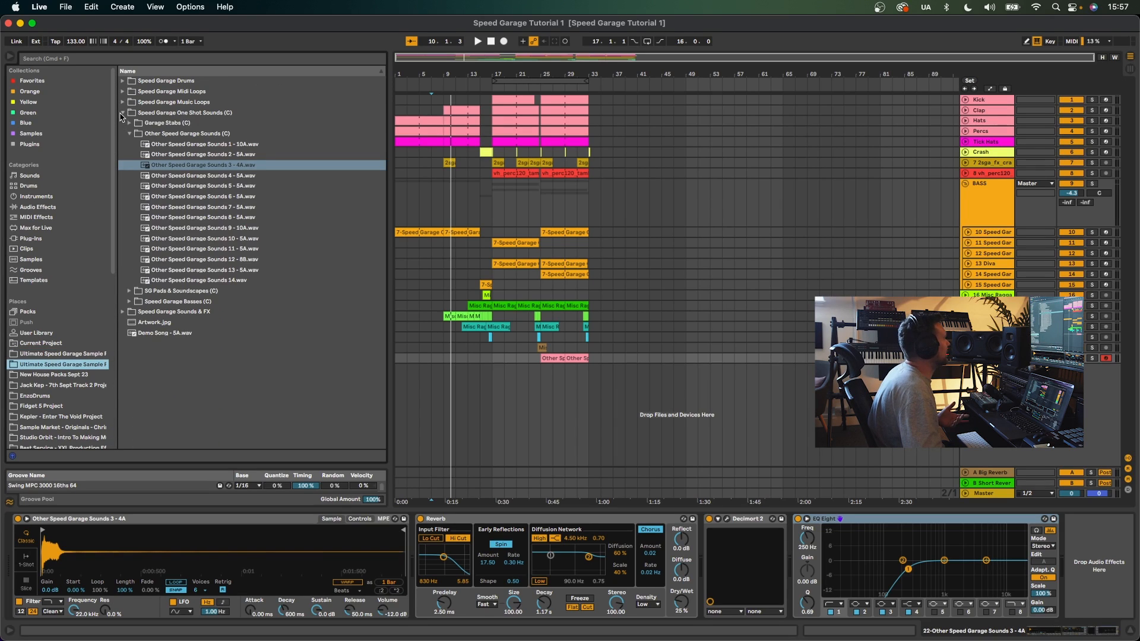
click(53, 354)
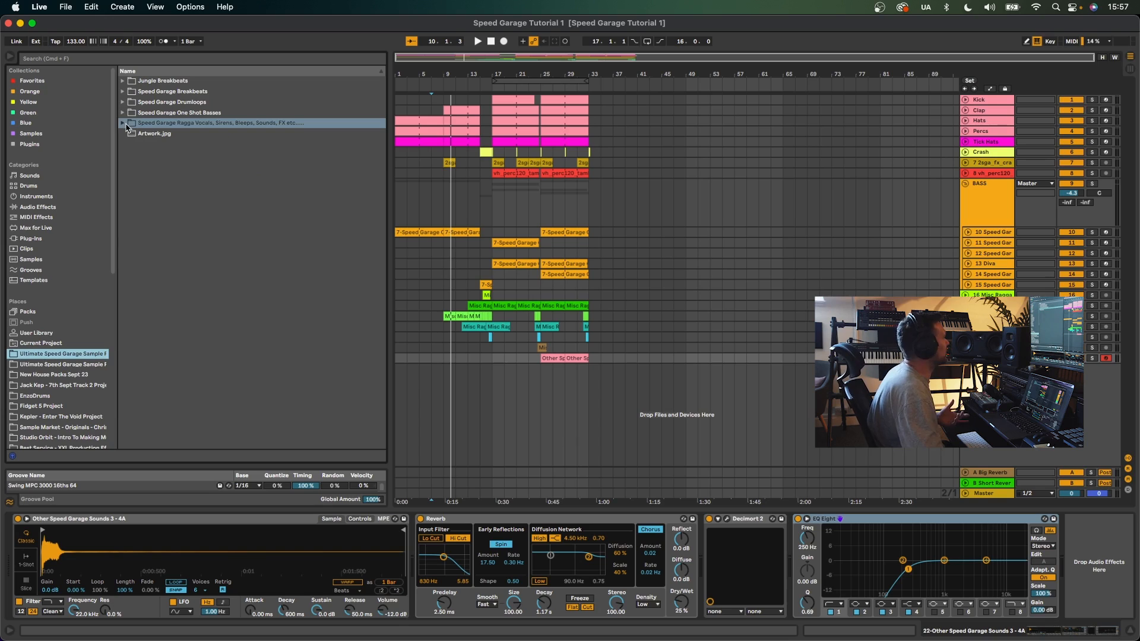
click(123, 123)
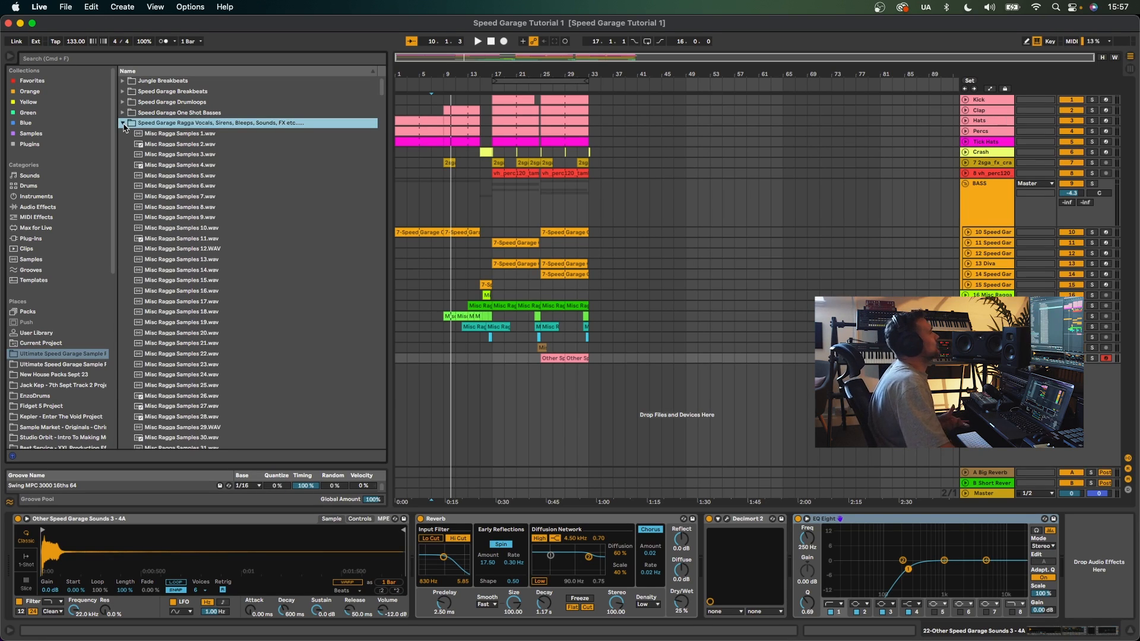
- Audition the Misc Ragga Samples one after another in the folder
click(164, 135)
key(Down)
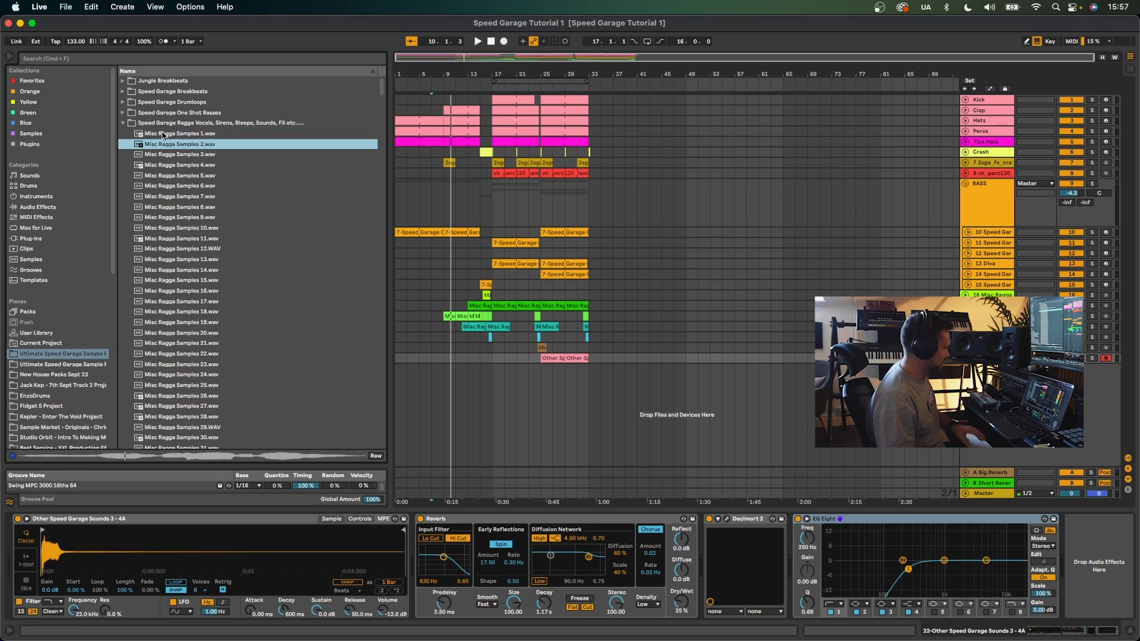
key(Down)
key(Down)
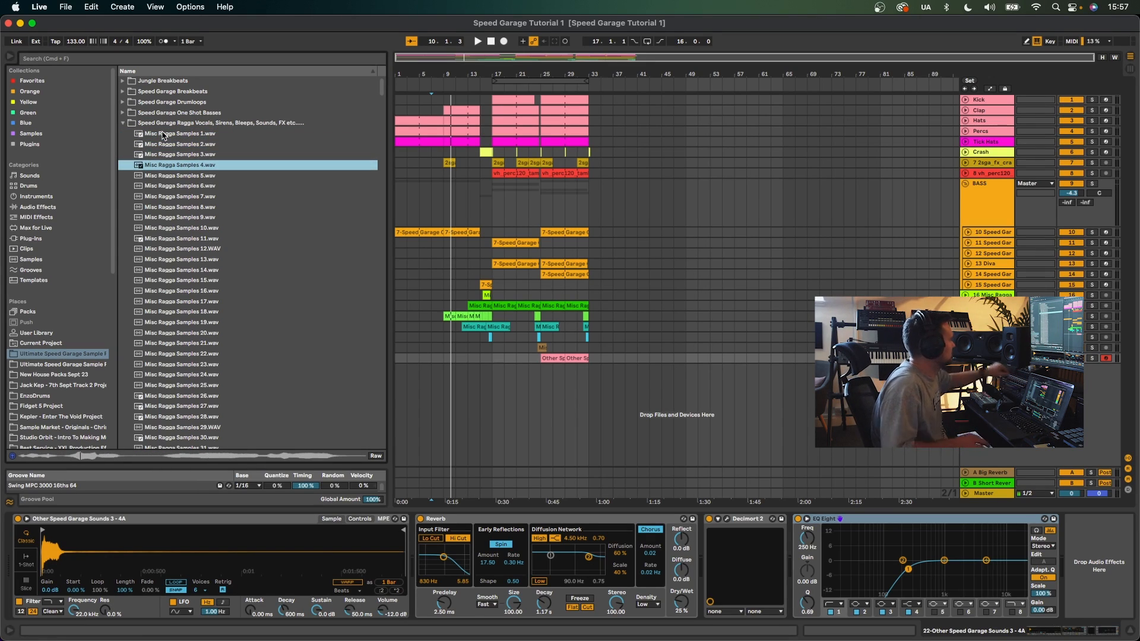
key(Down)
key(Down)
key(Down)
key(Down)
key(Down)
key(Down)
key(Down)
key(Down)
key(Down)
key(Down)
key(Down)
key(Down)
key(Down)
key(Down)
key(Down)
key(Down)
key(Down)
key(Down)
key(Down)
key(Down)
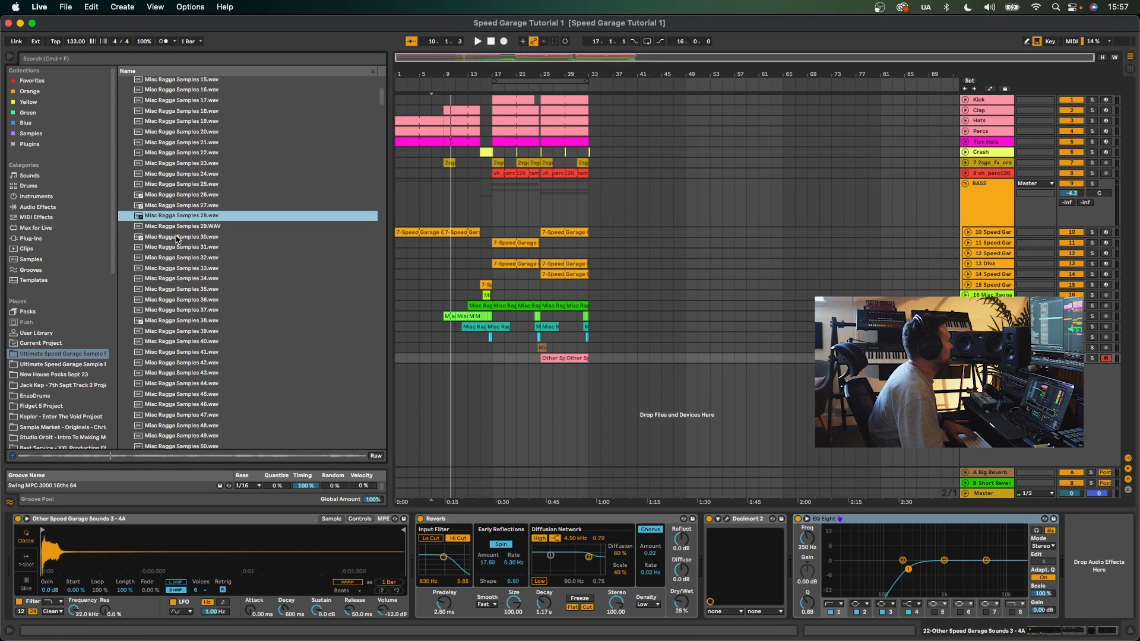
click(177, 239)
scroll(174, 232, down, 5)
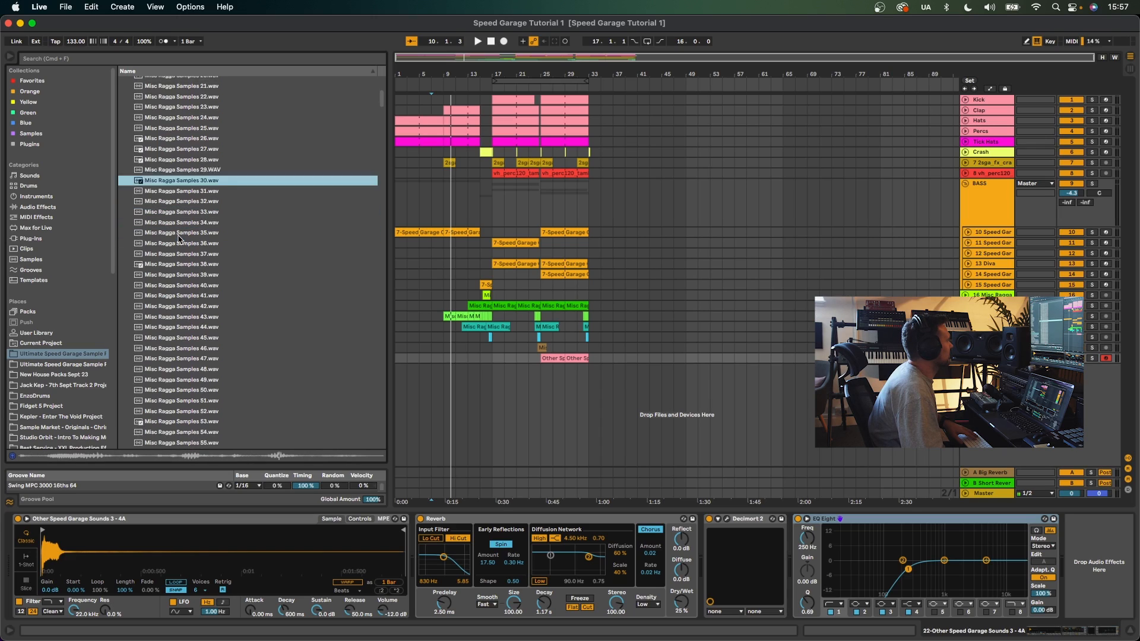
click(172, 223)
scroll(209, 291, down, 5)
click(174, 273)
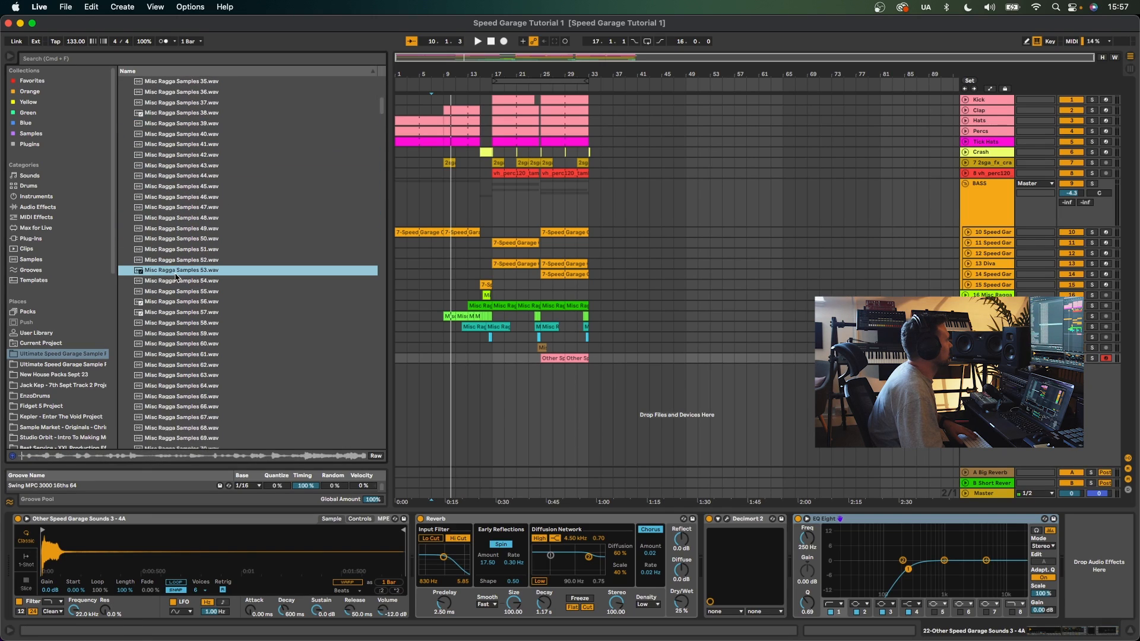
scroll(194, 290, down, 2)
click(176, 265)
click(177, 275)
scroll(177, 280, down, 5)
scroll(176, 279, down, 6)
click(176, 273)
scroll(175, 267, down, 2)
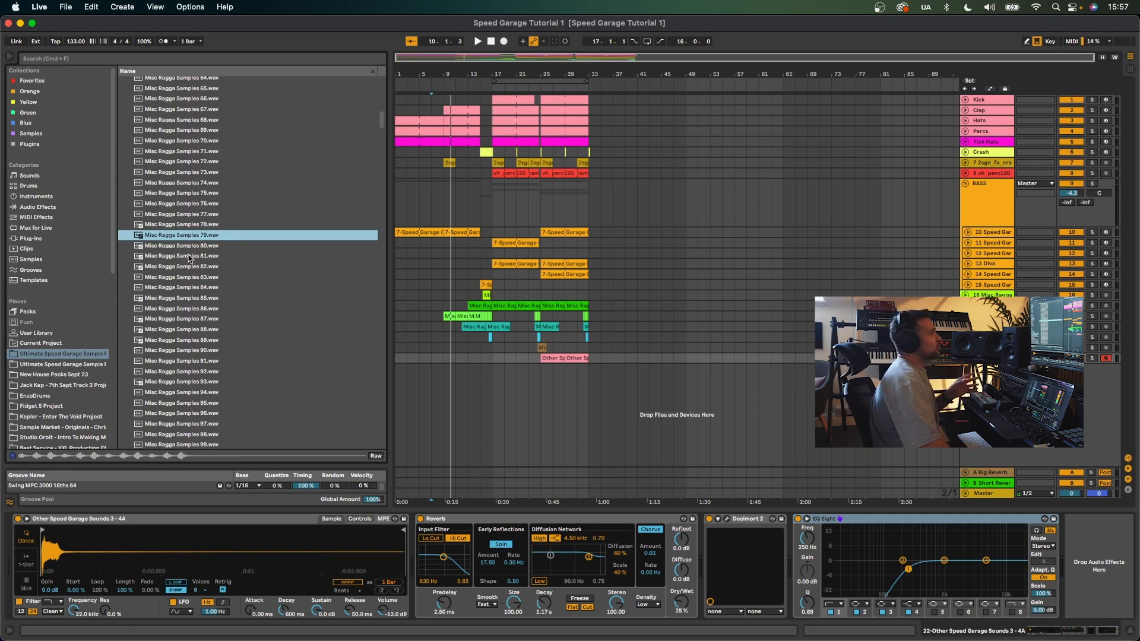
- Solo the Misc Ragga Samples track and start playback from its clip around bar 16
click(489, 337)
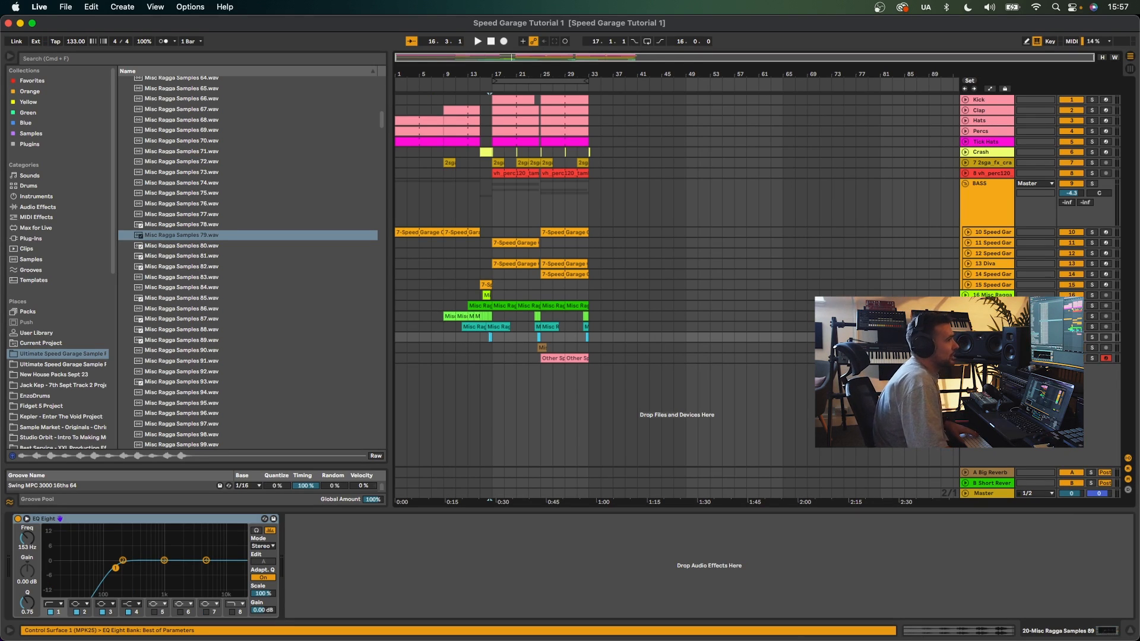
click(1092, 338)
key(space)
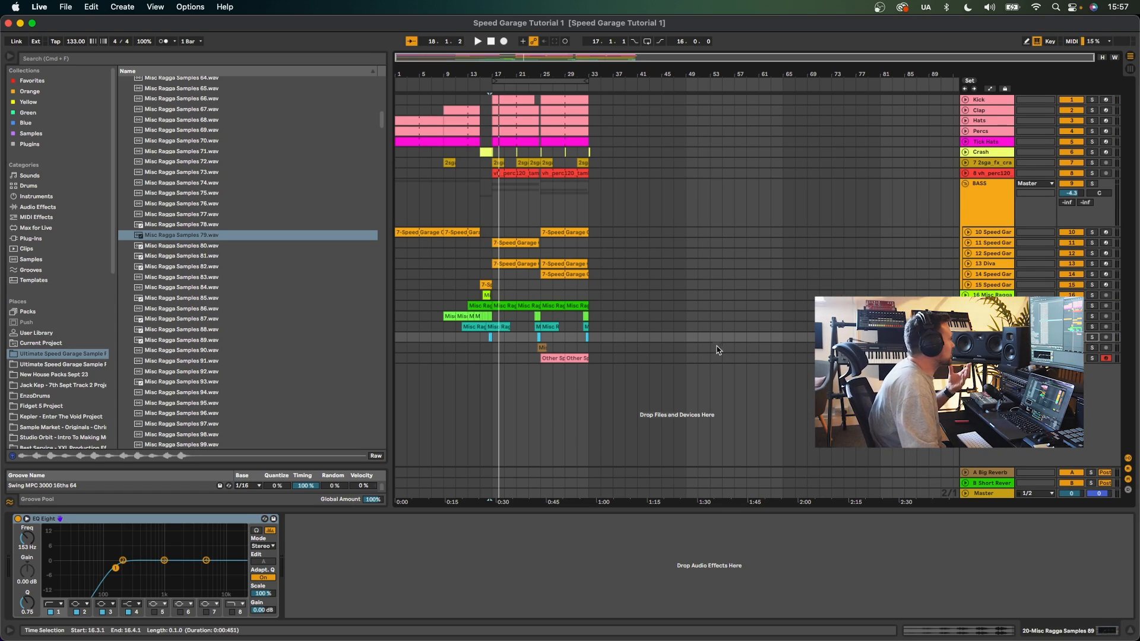
- Audition more Misc Ragga Samples further down the folder against the playing arrangement
scroll(303, 289, down, 15)
scroll(304, 289, down, 20)
drag(383, 204, 382, 322)
click(268, 294)
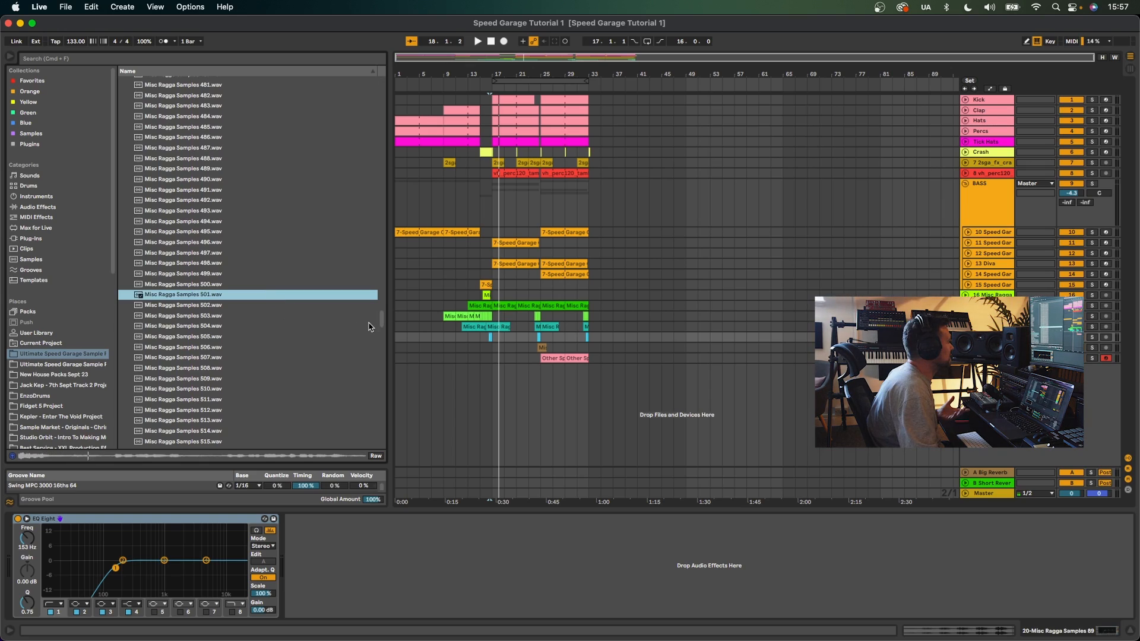
scroll(347, 326, down, 5)
scroll(347, 328, down, 2)
click(237, 323)
scroll(237, 323, down, 3)
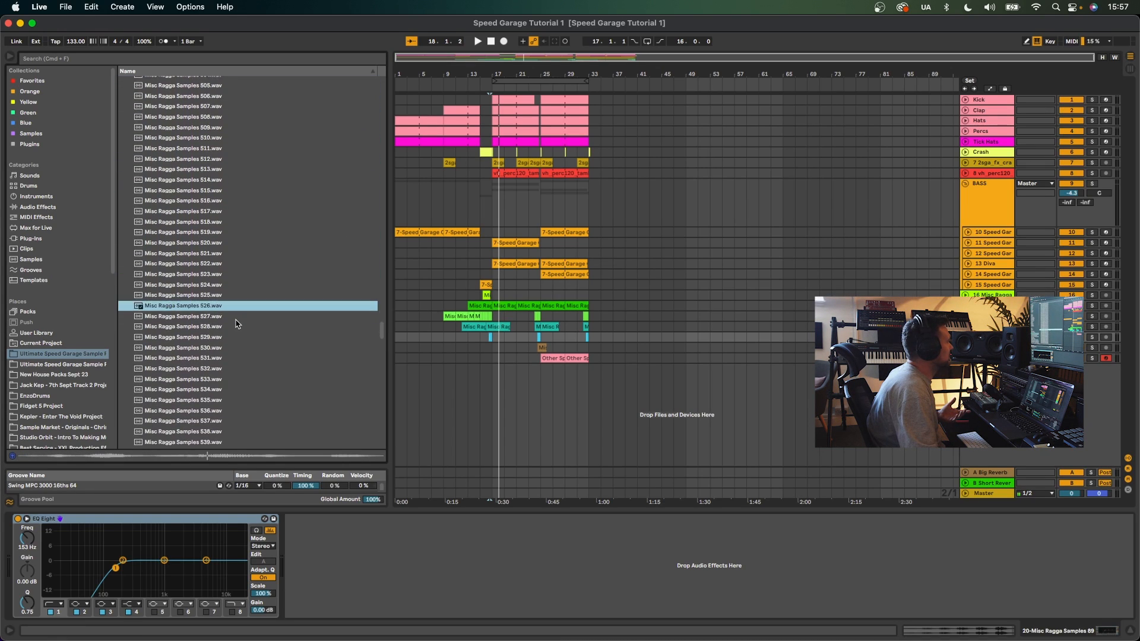
click(236, 324)
scroll(236, 324, down, 2)
scroll(237, 323, down, 9)
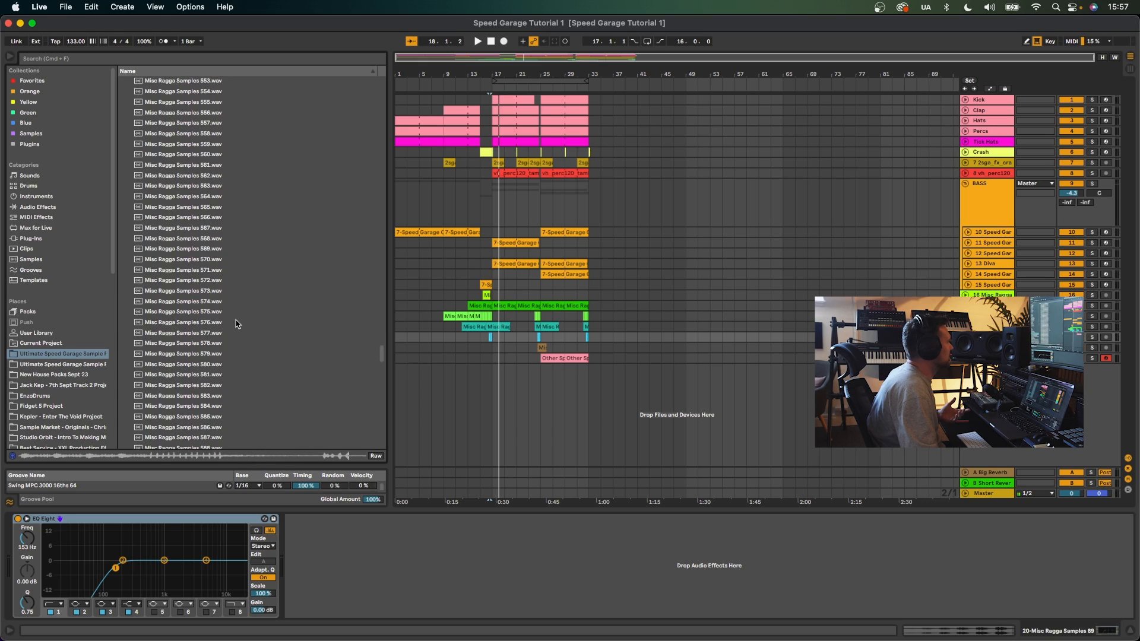
scroll(236, 323, down, 4)
click(236, 323)
scroll(236, 323, down, 4)
click(235, 323)
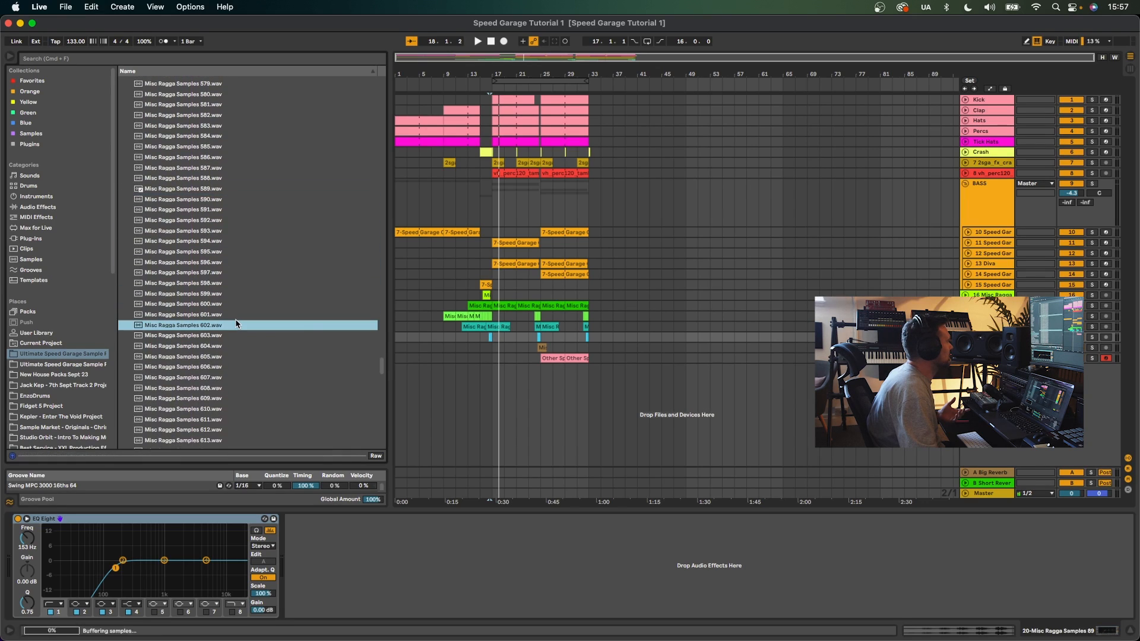
scroll(236, 323, down, 4)
click(235, 323)
scroll(235, 324, down, 4)
scroll(235, 324, down, 10)
click(236, 324)
scroll(235, 323, down, 4)
scroll(236, 324, down, 1)
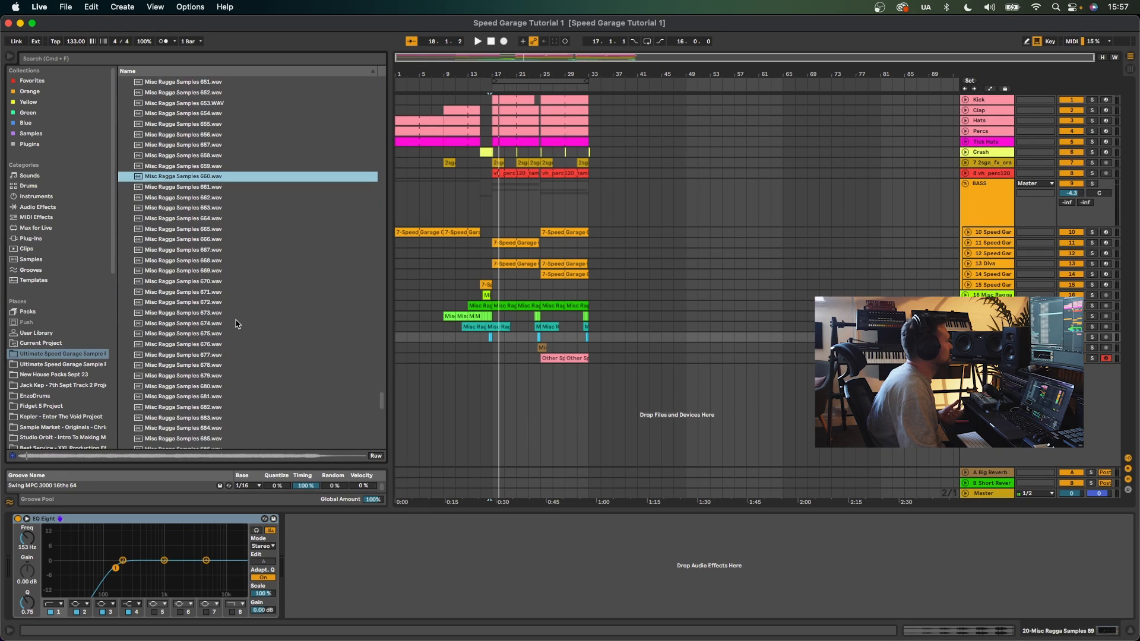
click(236, 323)
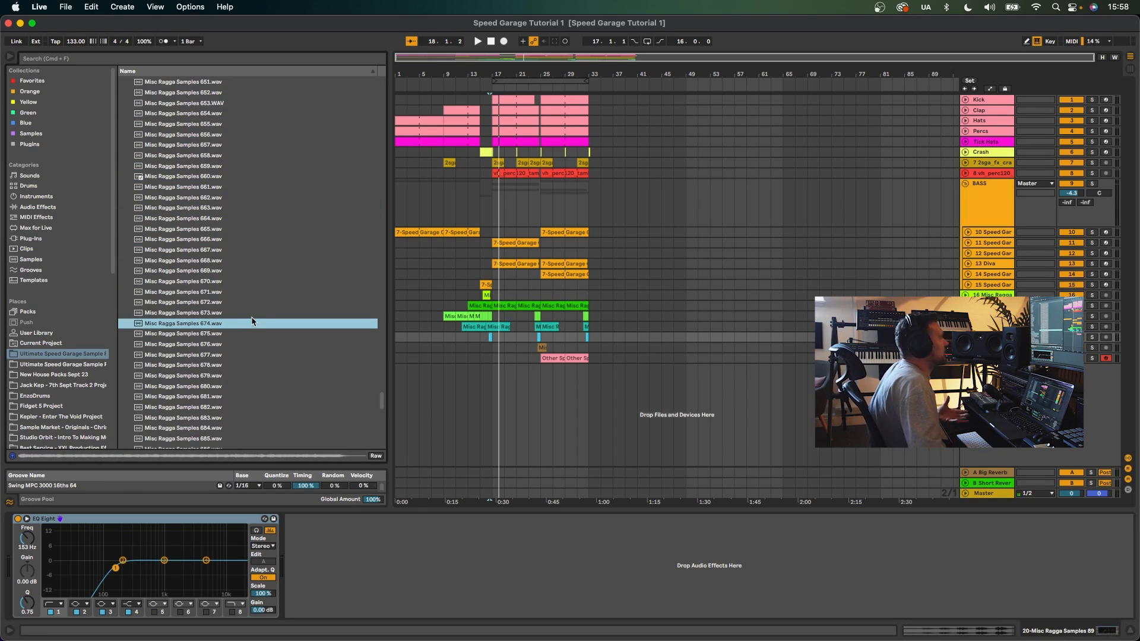
- Audition the last Misc Ragga Samples at the bottom of the ragga vocals folder
scroll(252, 321, down, 4)
scroll(252, 321, down, 4)
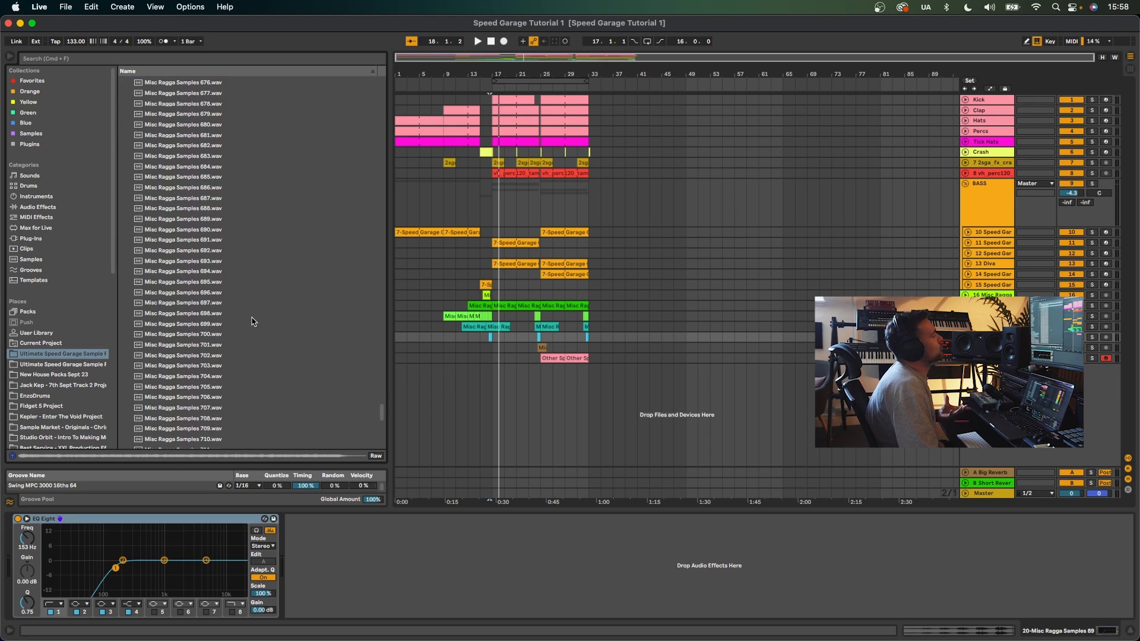
scroll(252, 321, down, 2)
click(252, 321)
scroll(252, 321, down, 14)
click(252, 321)
scroll(251, 321, down, 2)
click(252, 321)
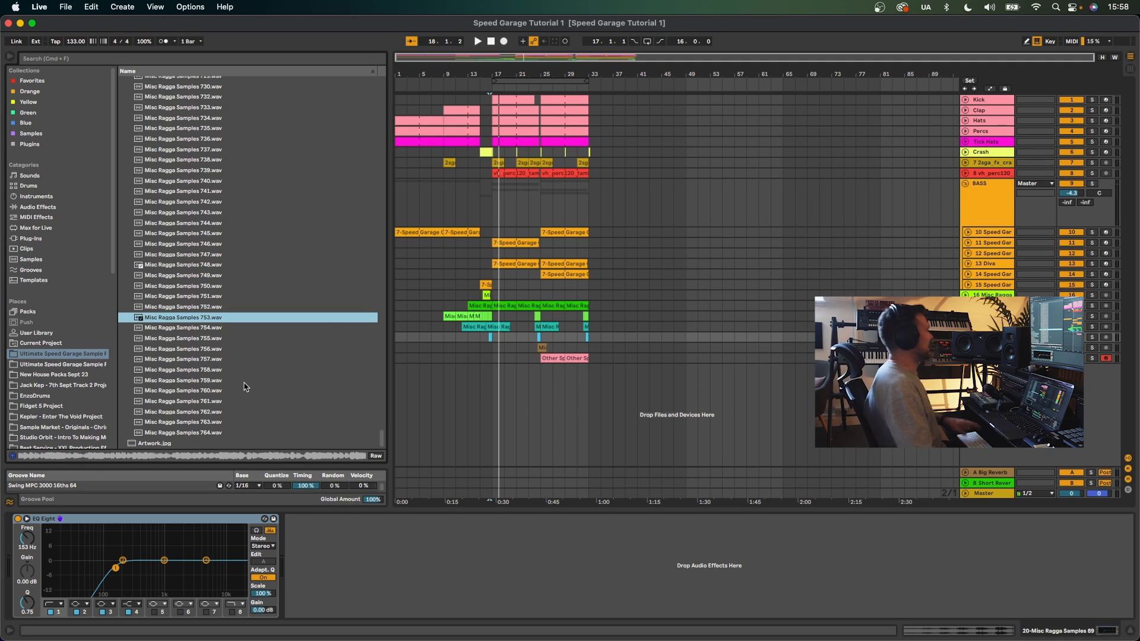
scroll(244, 386, up, 20)
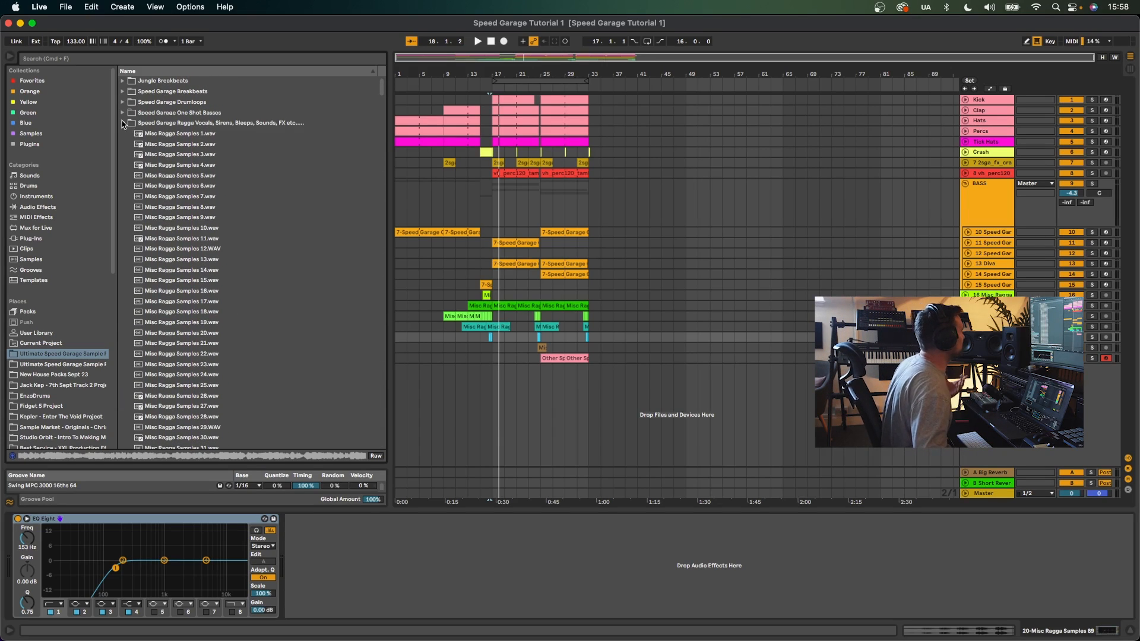
- Collapse the ragga folder, open Speed Garage One Shot Basses and audition basses near the end of the list
click(123, 123)
click(123, 113)
scroll(342, 152, down, 10)
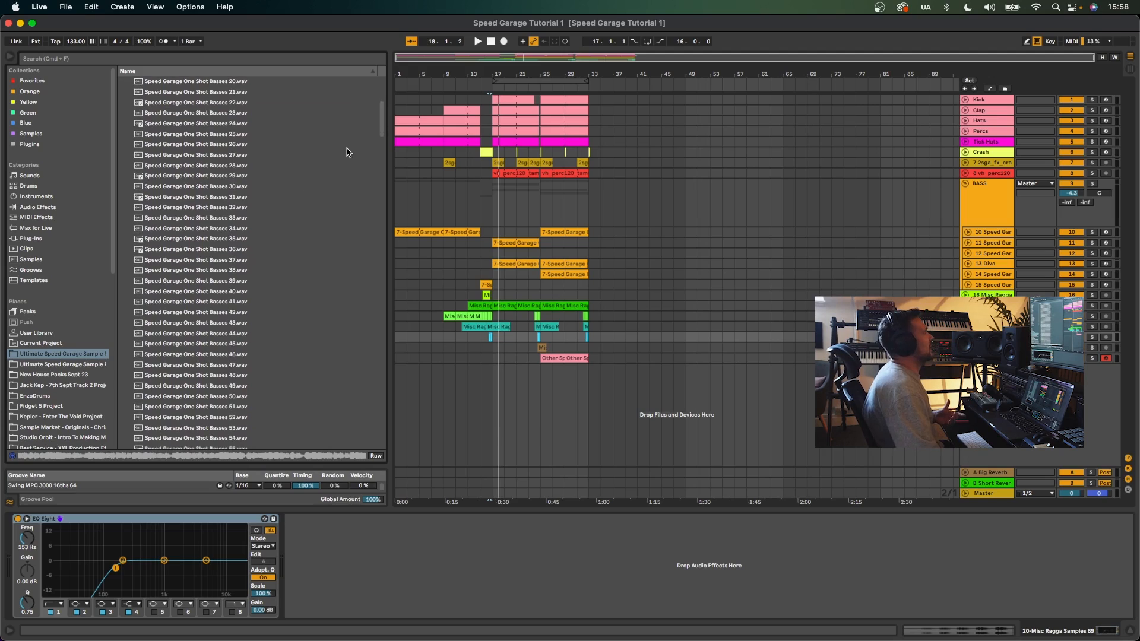
drag(381, 121, 372, 448)
click(259, 369)
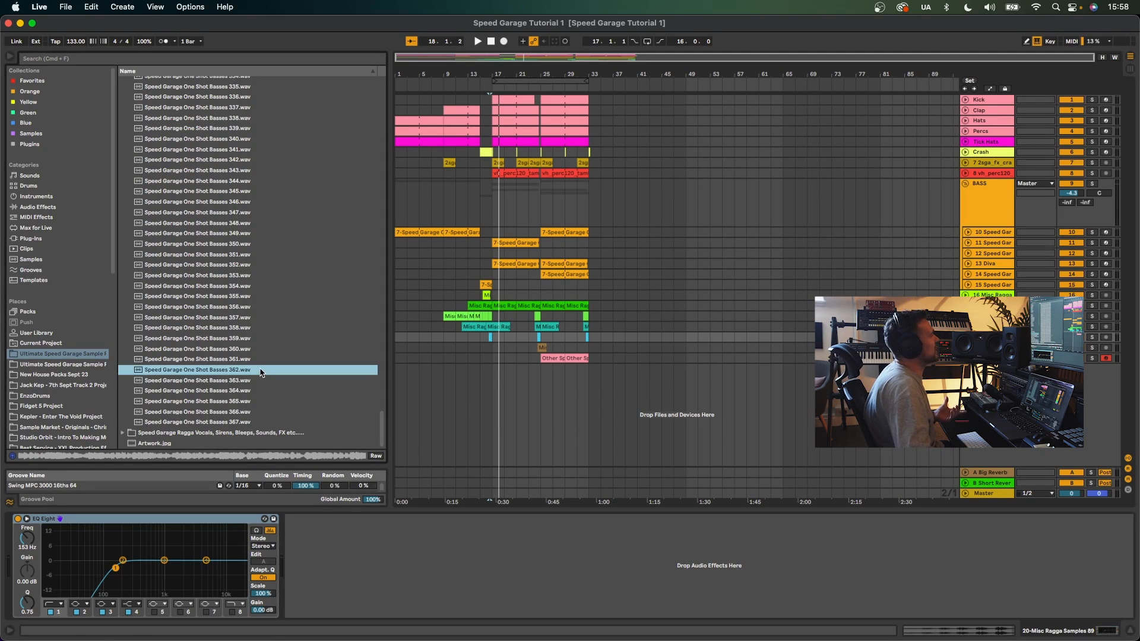
click(231, 296)
click(255, 180)
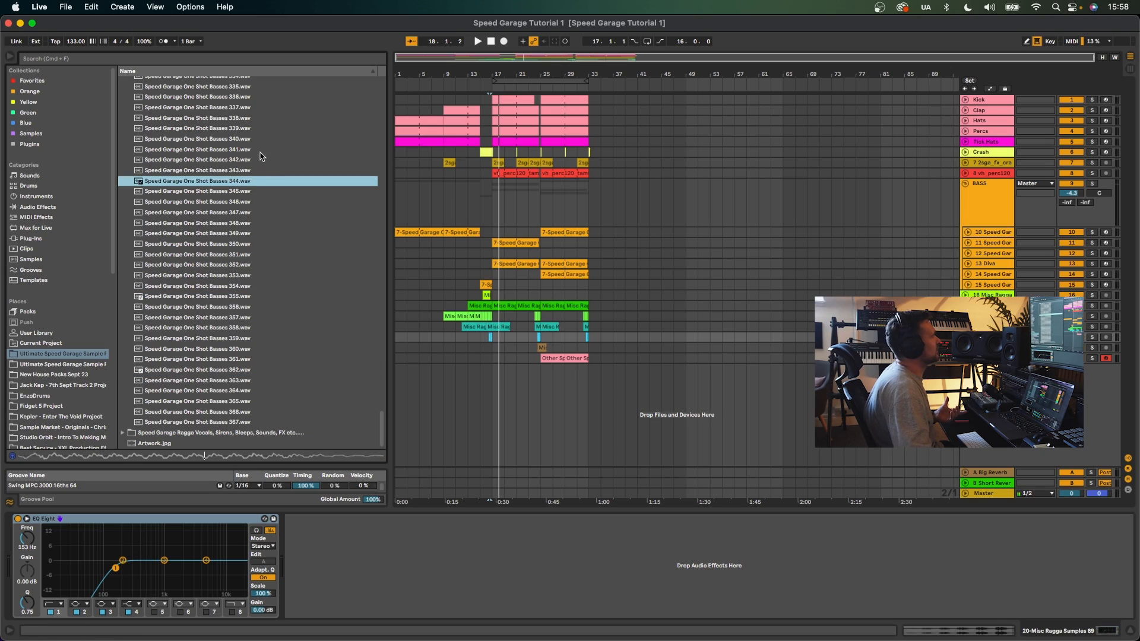
click(243, 128)
scroll(325, 218, up, 6)
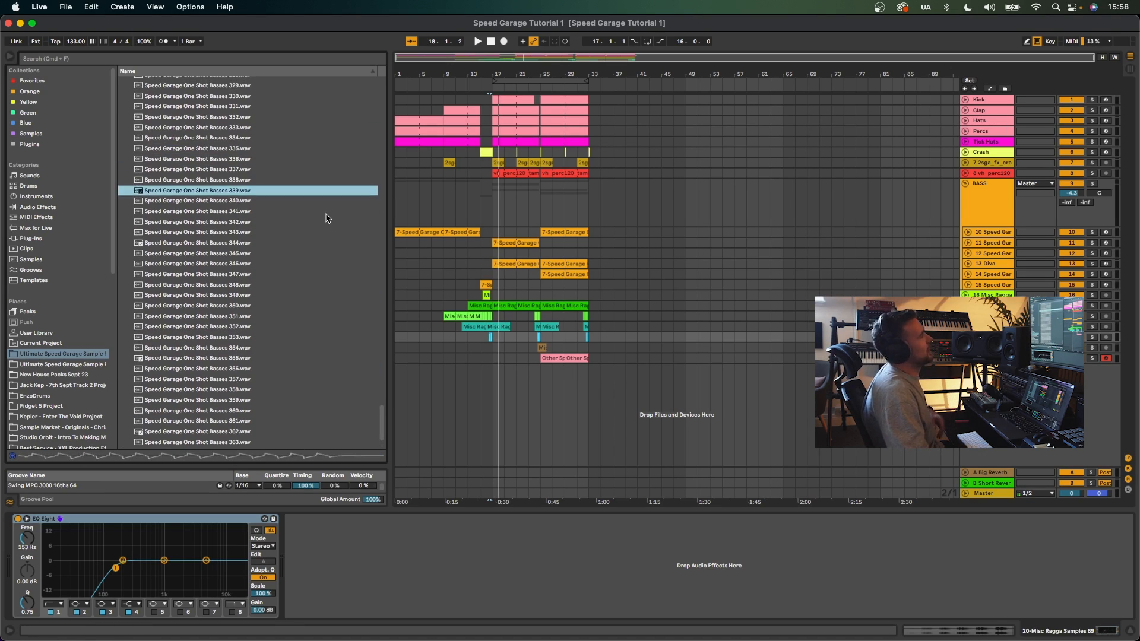
click(255, 158)
- Audition more one shot basses while working back up the list, then collapse the Speed Garage One Shot Basses folder
scroll(269, 193, up, 10)
click(269, 194)
scroll(269, 194, up, 10)
click(269, 193)
scroll(269, 193, up, 7)
click(269, 197)
scroll(269, 197, up, 14)
click(269, 197)
scroll(268, 197, up, 5)
click(269, 197)
scroll(269, 196, up, 7)
click(269, 196)
scroll(269, 197, up, 11)
click(269, 197)
scroll(269, 196, up, 15)
scroll(269, 196, up, 20)
click(123, 113)
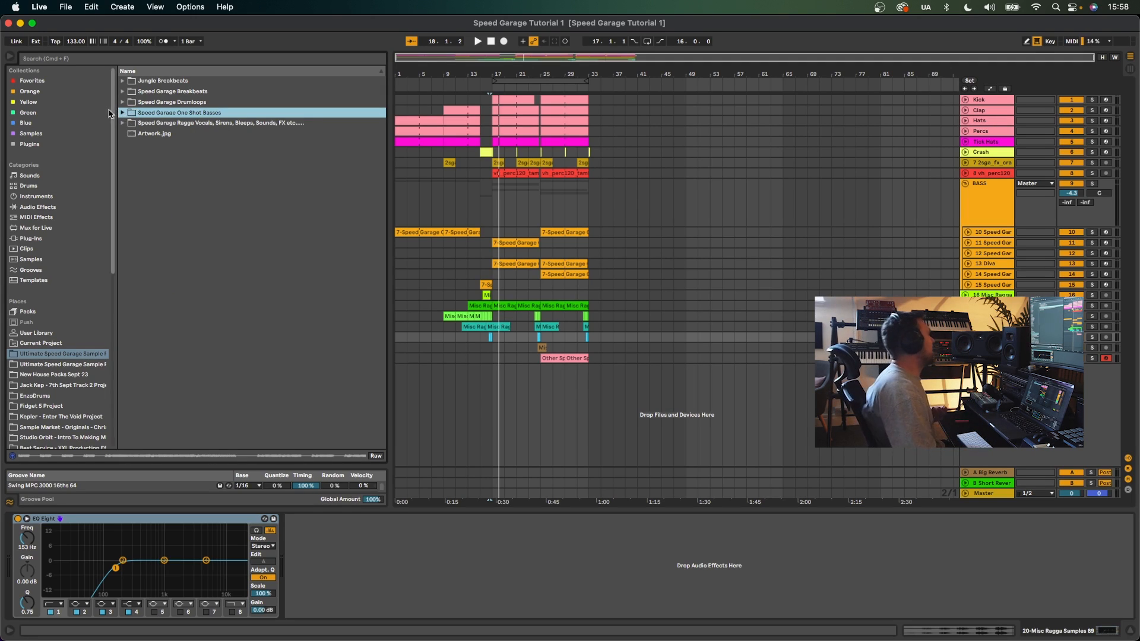
- Open the Speed Garage Drumloops folder and audition loops from its top down to around Drumloops 119
click(122, 102)
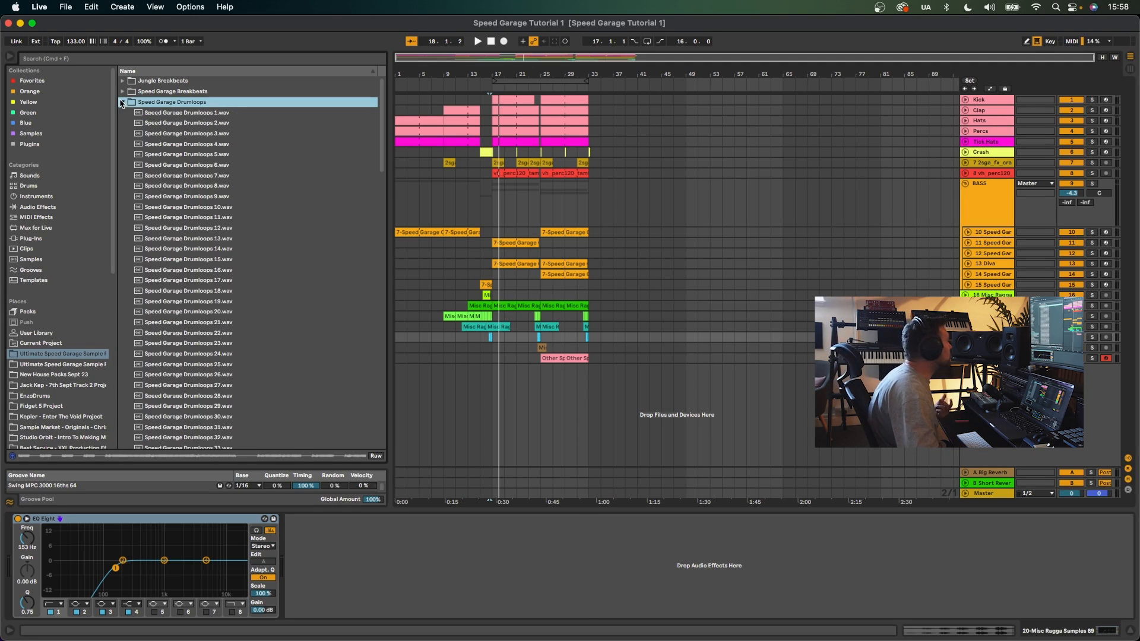
click(185, 123)
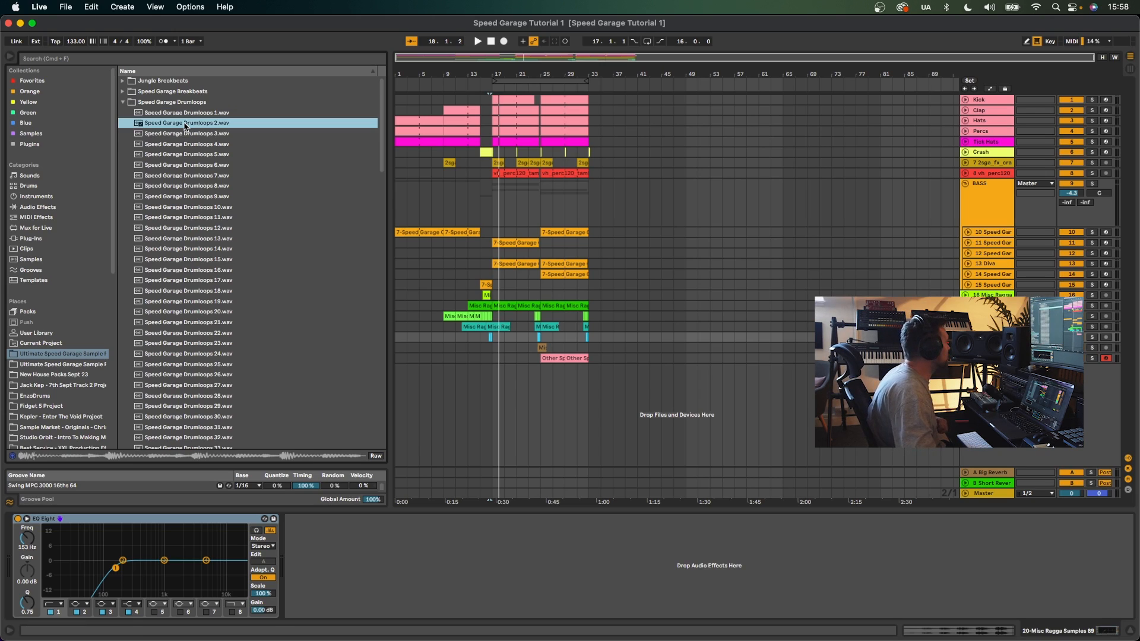
click(227, 229)
scroll(227, 234, down, 5)
click(227, 230)
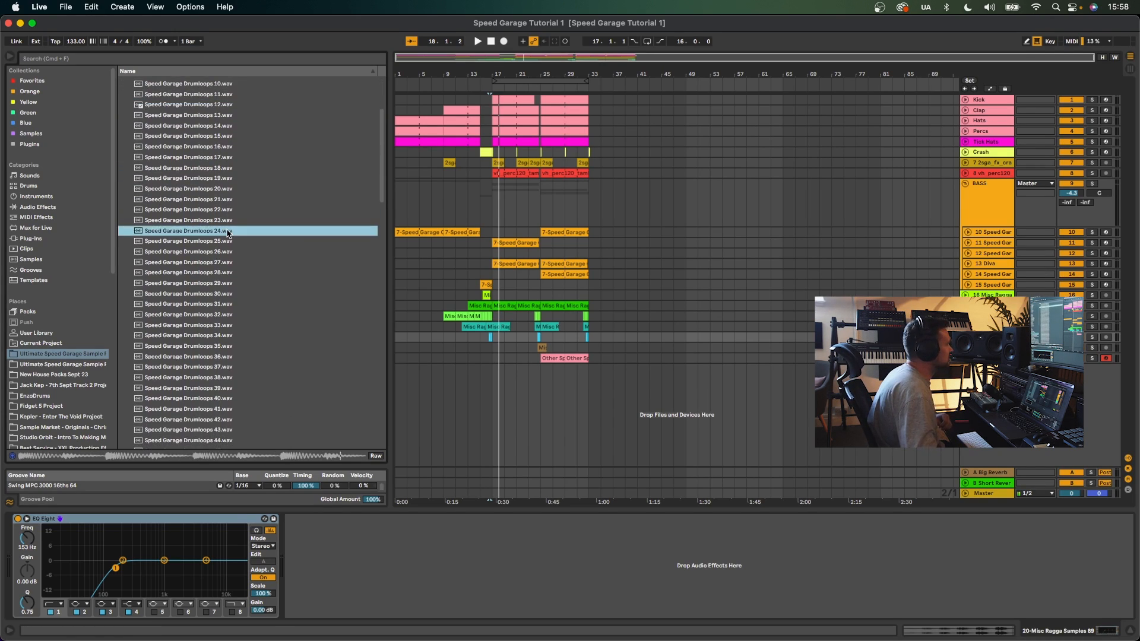
scroll(226, 232, down, 3)
click(226, 231)
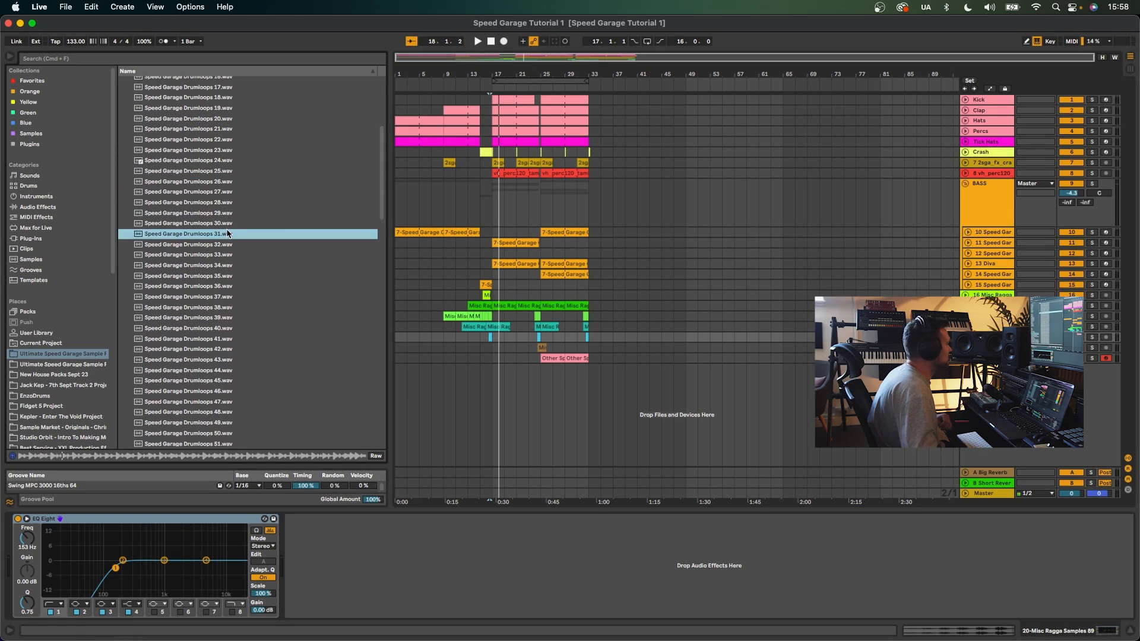
scroll(227, 232, down, 4)
scroll(226, 233, down, 12)
click(227, 231)
scroll(227, 232, down, 12)
scroll(227, 232, down, 3)
click(226, 235)
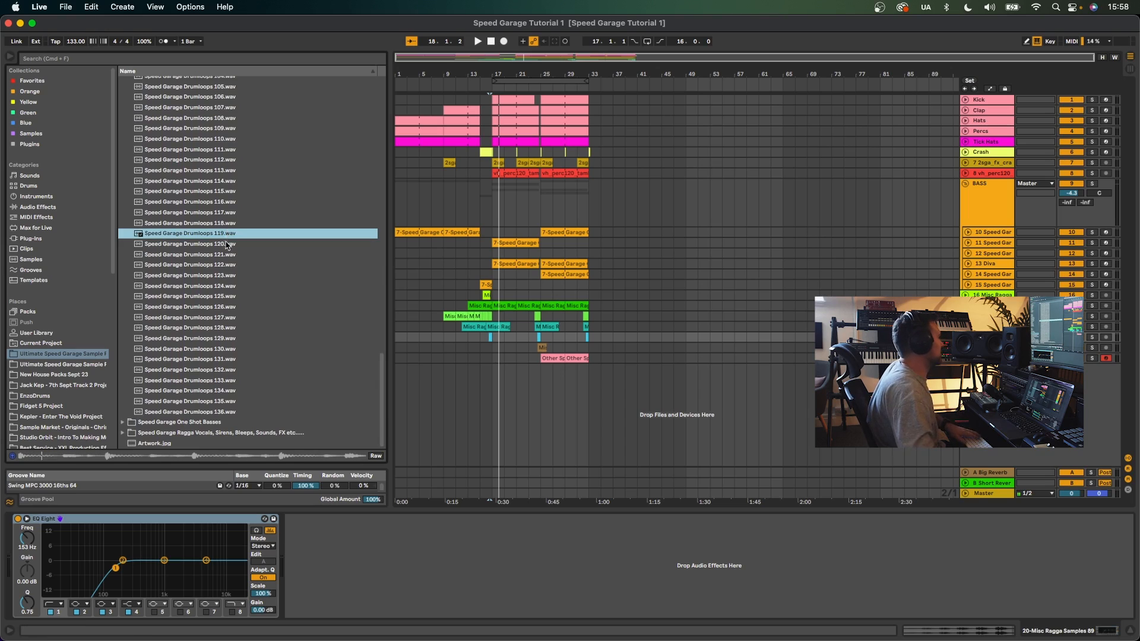
scroll(230, 216, up, 20)
- Collapse the drumloops folder, open Speed Garage Breakbeats and audition a couple of breakbeats
click(123, 102)
click(123, 90)
click(205, 186)
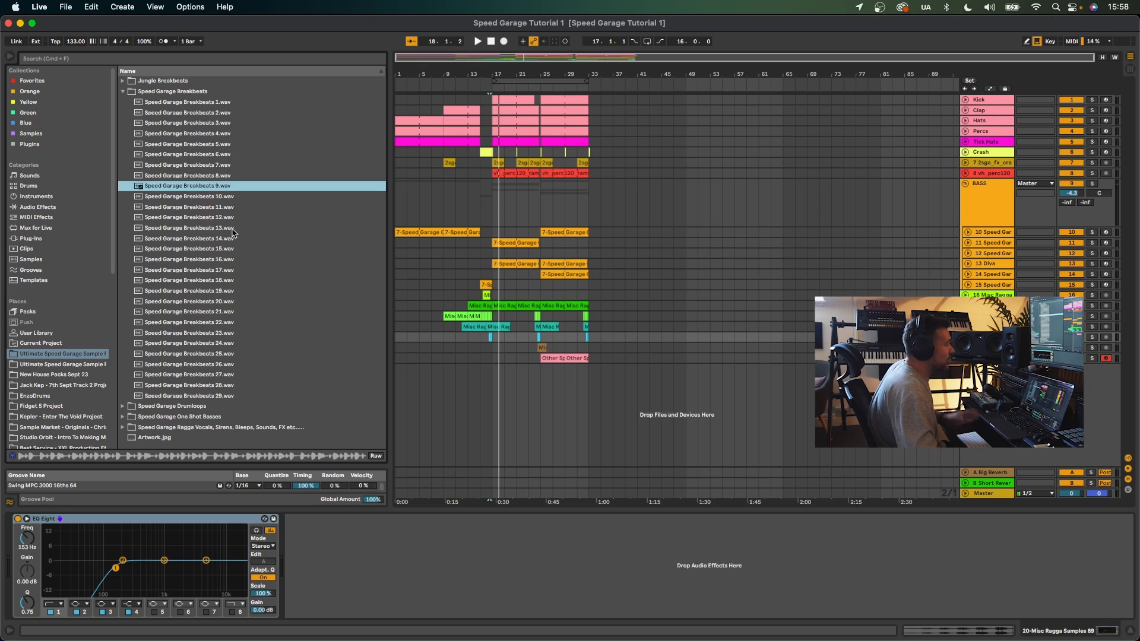
click(226, 272)
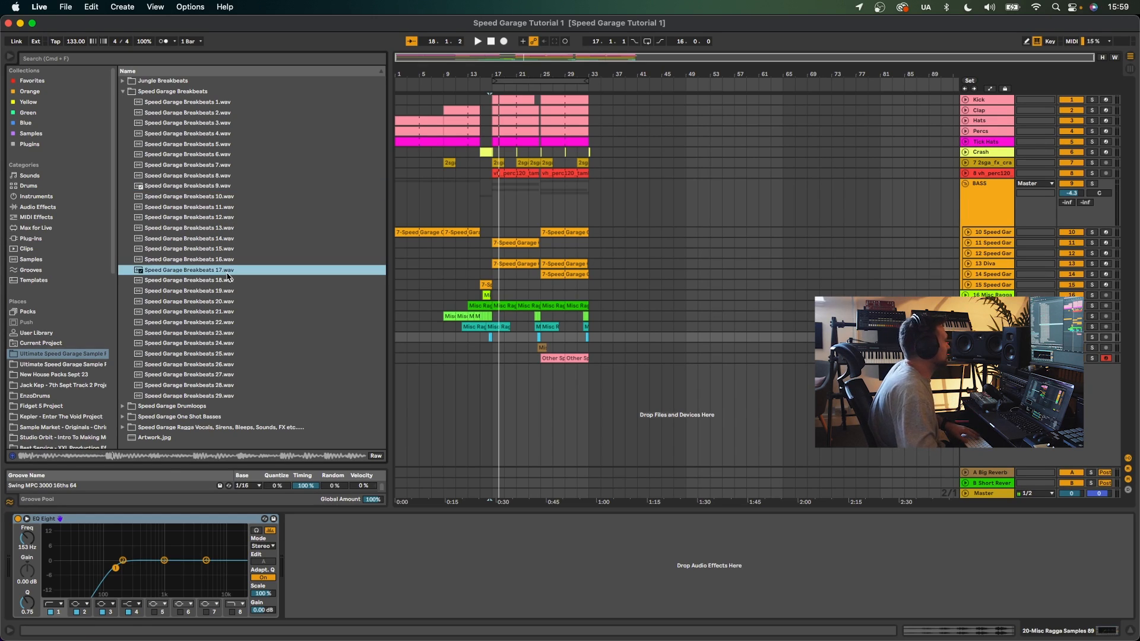
- Open the Jungle Breakbeats folder, audition several breakbeats, then collapse it
click(123, 81)
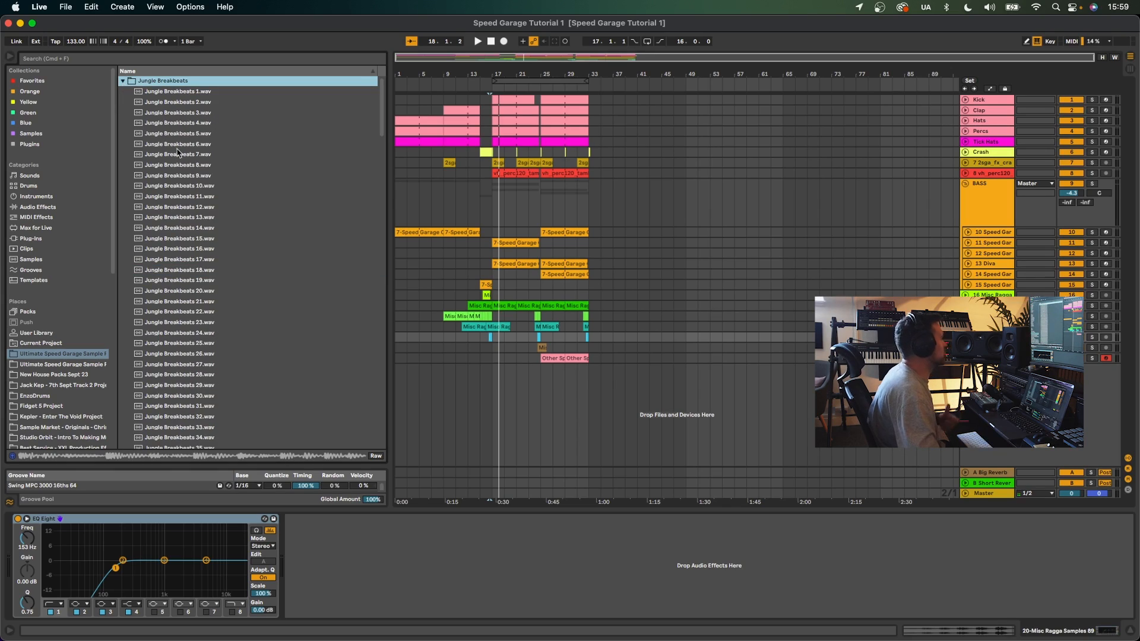
click(214, 198)
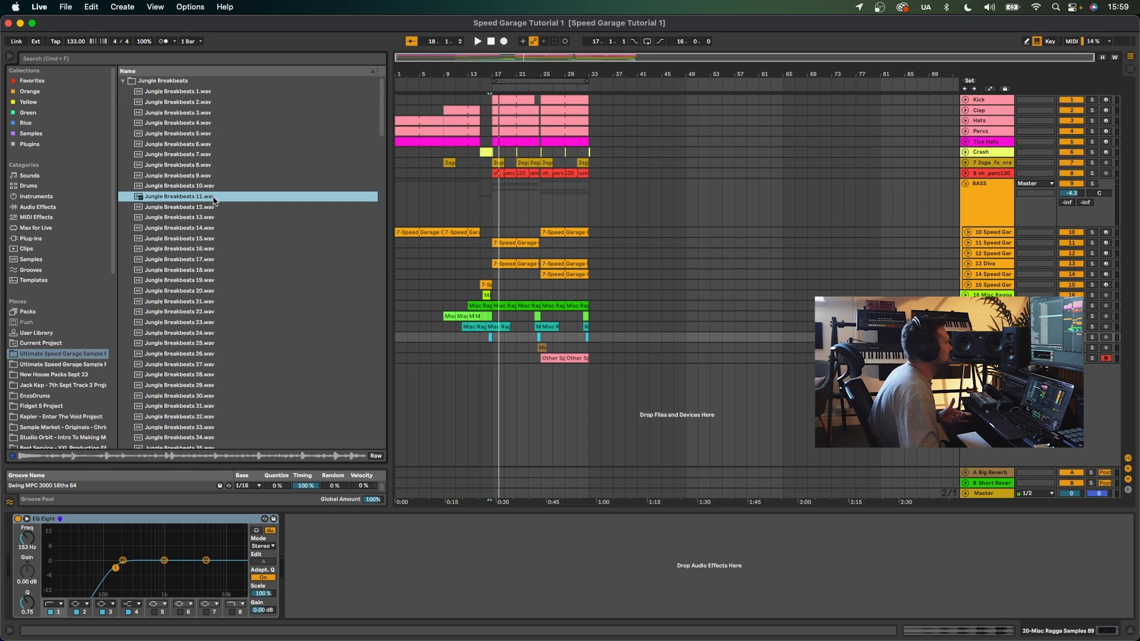
scroll(214, 200, down, 5)
click(216, 212)
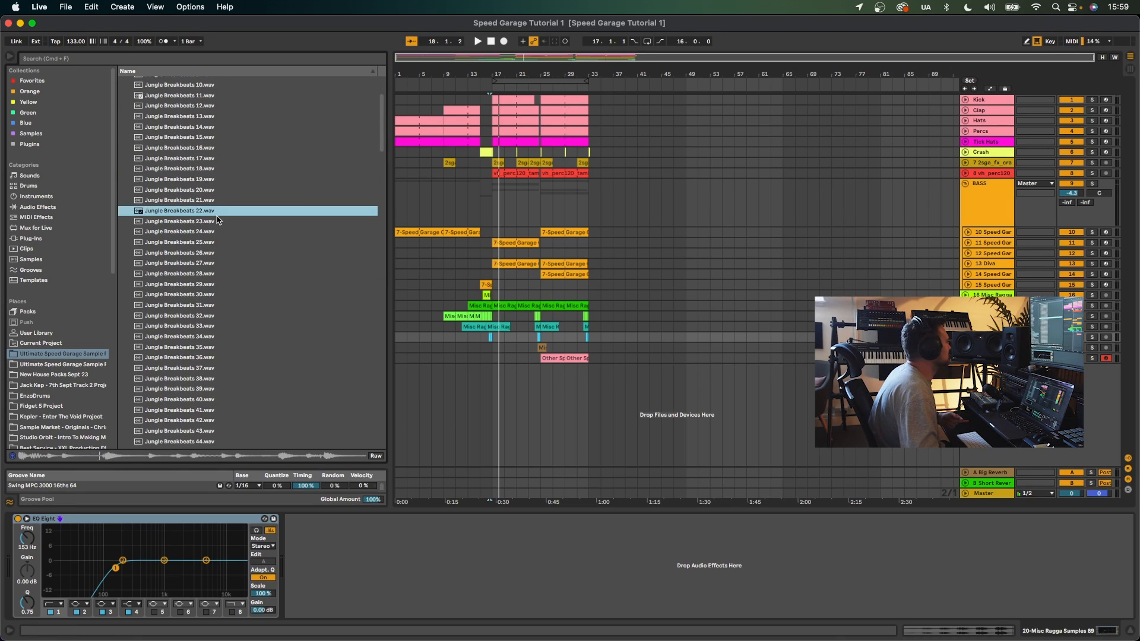
scroll(217, 220, down, 14)
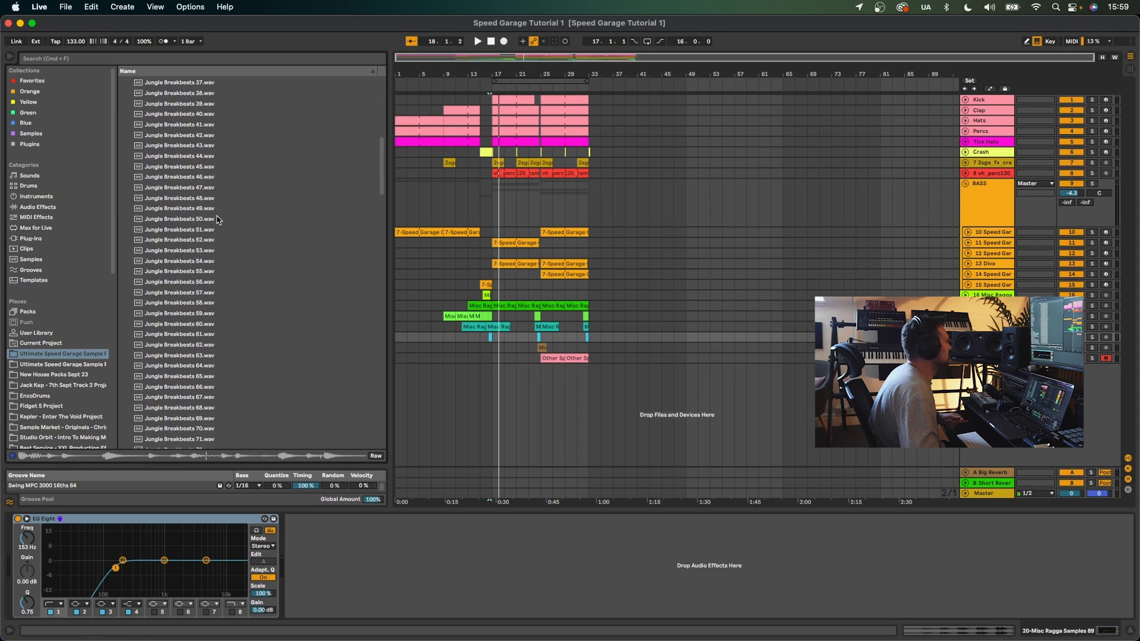
click(218, 217)
scroll(177, 147, up, 18)
click(123, 81)
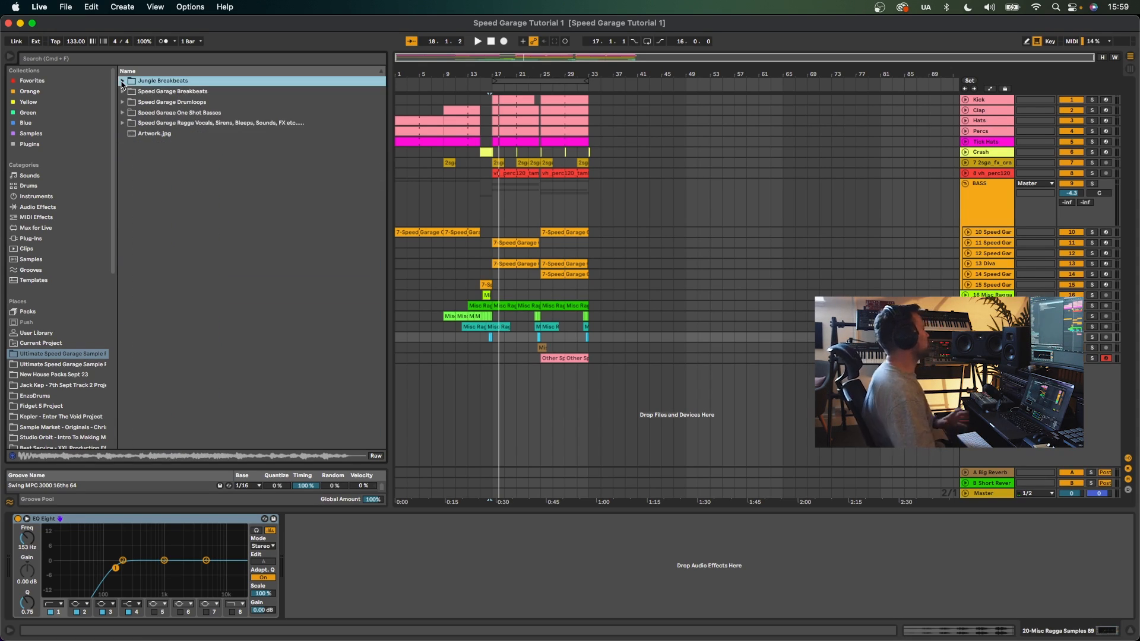
- Switch to the second Ultimate Speed Garage sample pack, open Speed Garage Sounds & FX, FX Sounds, and step through FX samples
click(88, 366)
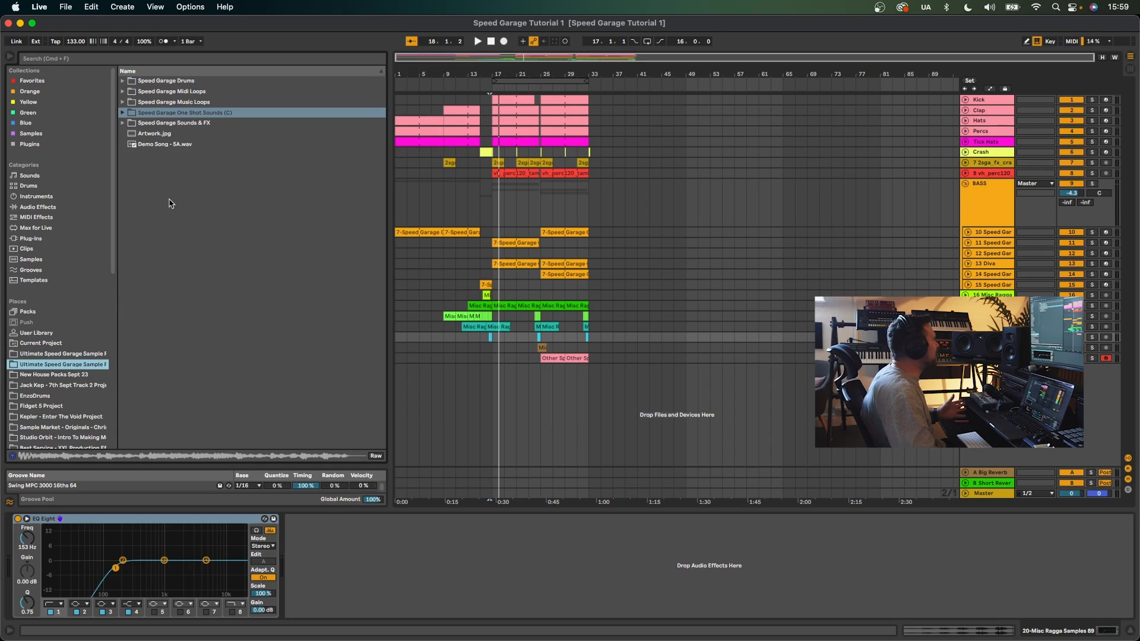
click(131, 123)
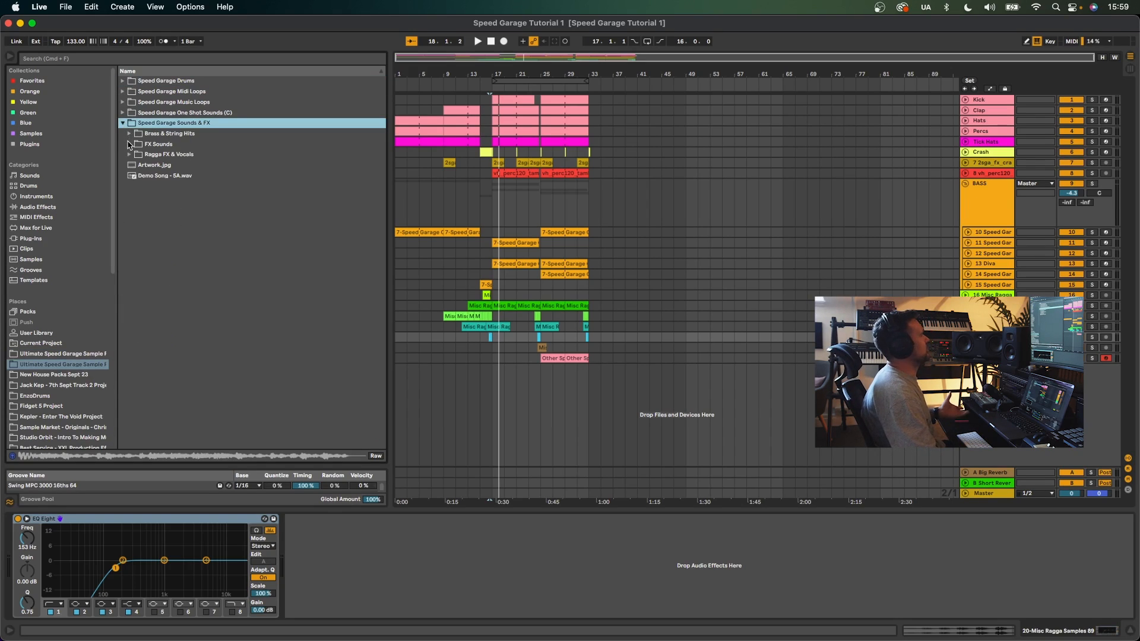
click(129, 146)
click(153, 156)
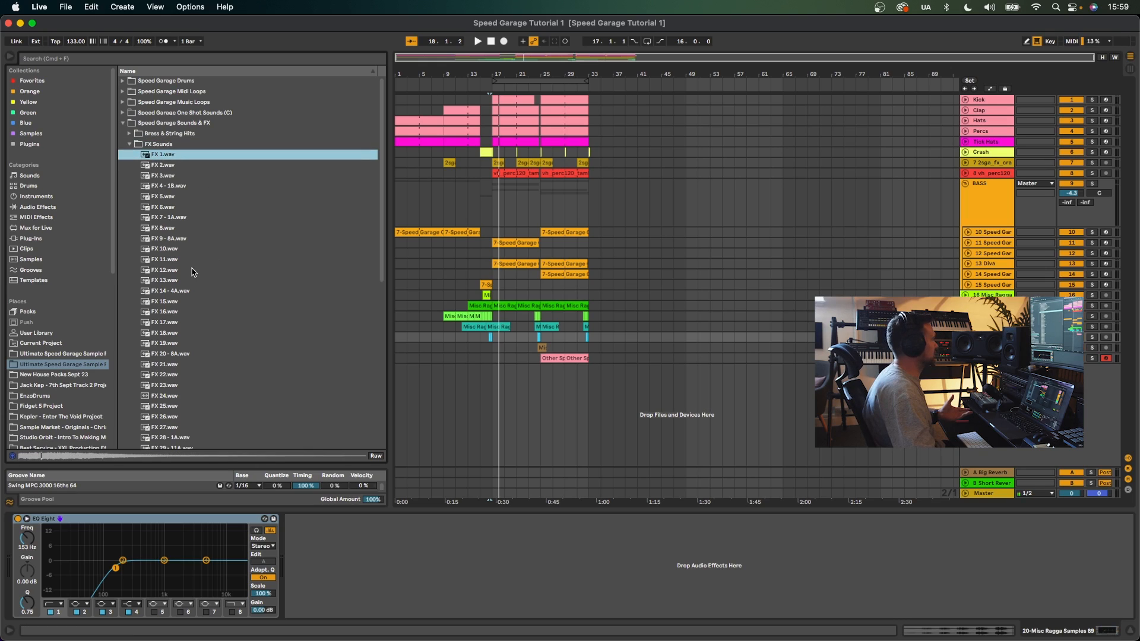
key(Down)
key(Down)
key(Down)
key(Down)
key(Down)
key(Down)
key(Down)
key(Down)
key(Down)
key(Down)
key(Down)
key(Down)
key(Down)
key(Down)
key(Down)
key(Down)
key(Down)
key(Down)
key(Down)
key(Down)
key(Down)
key(Down)
key(Down)
key(Down)
key(Down)
key(Down)
key(Down)
key(Down)
key(Down)
key(Down)
key(Down)
key(Down)
key(Down)
click(195, 308)
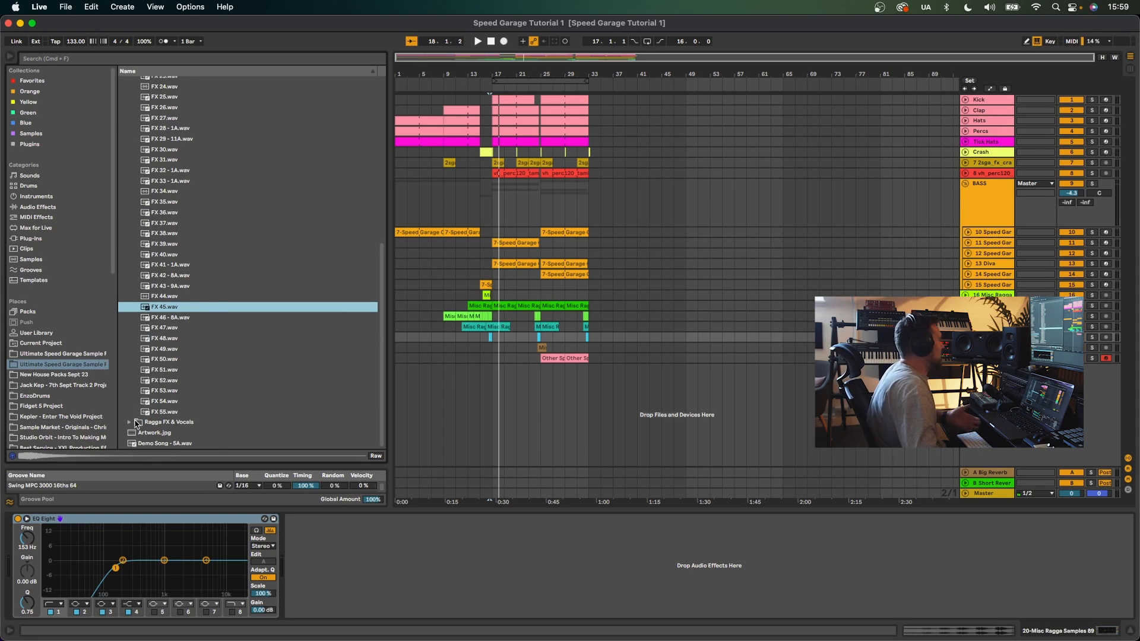
- Open the Ragga FX & Vocals folder, audition a vocal, then collapse the folder
click(136, 422)
click(194, 290)
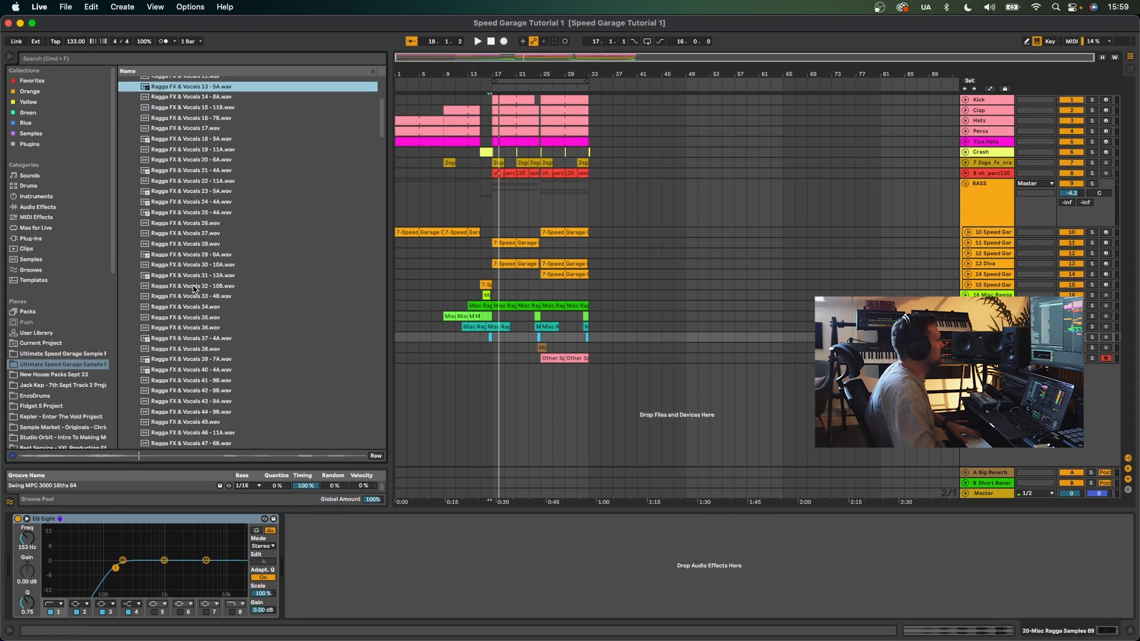
scroll(194, 289, up, 10)
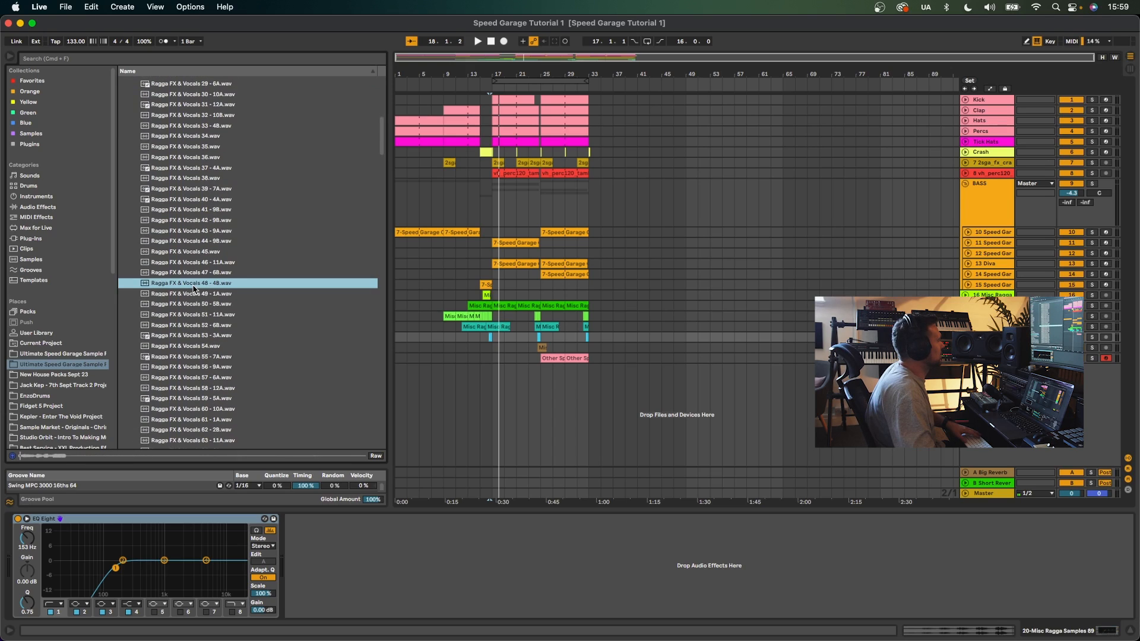
click(130, 154)
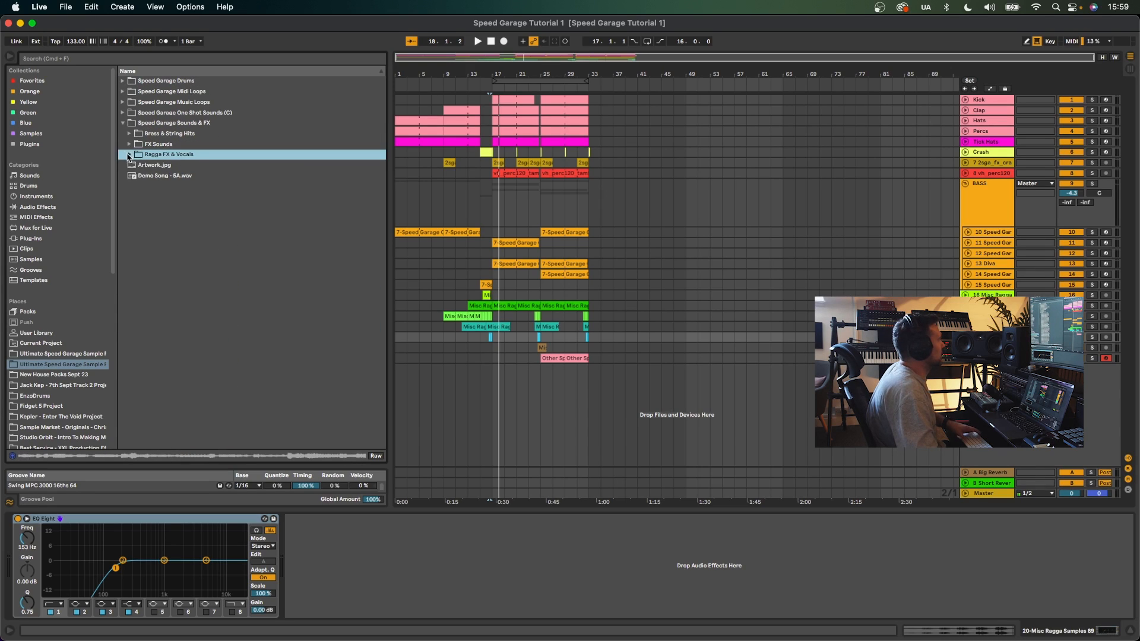
- Open Speed Garage Drums and audition loops in the Speed Garage Drumloops - 132bpm folder
click(123, 80)
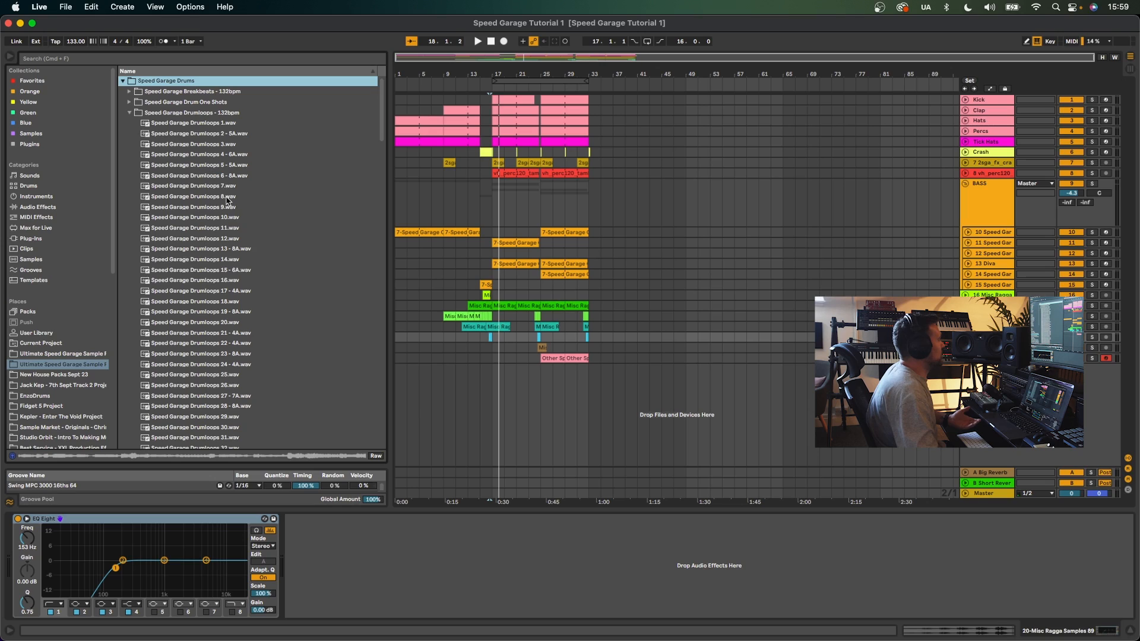
click(226, 218)
scroll(223, 261, down, 6)
click(223, 257)
scroll(223, 258, down, 5)
click(220, 259)
scroll(222, 264, down, 4)
click(226, 280)
scroll(232, 291, down, 12)
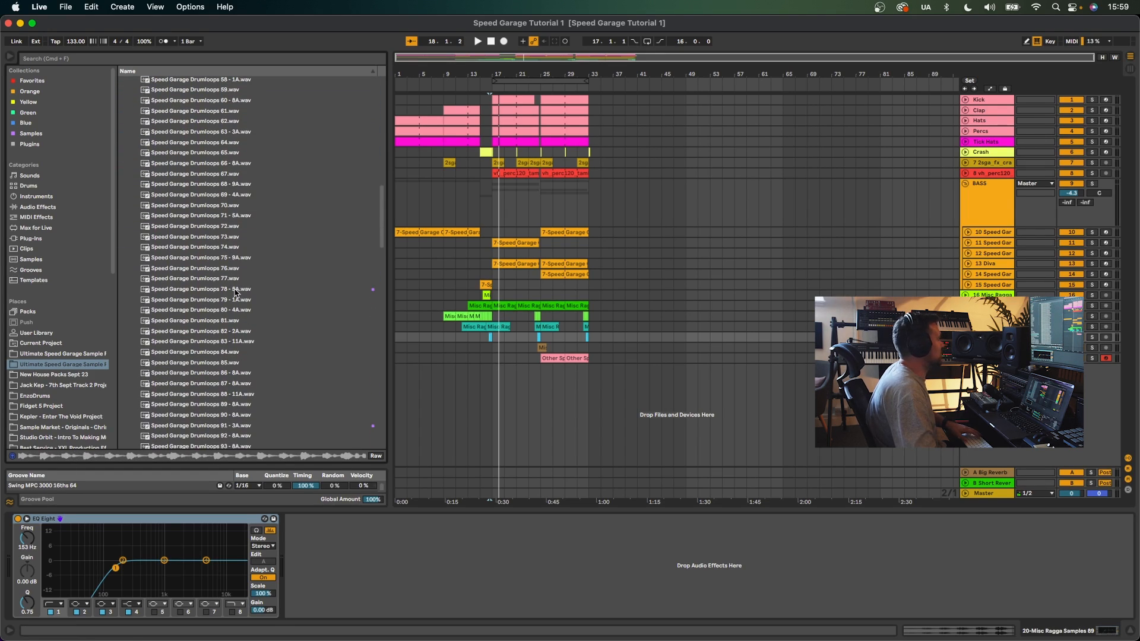
click(235, 289)
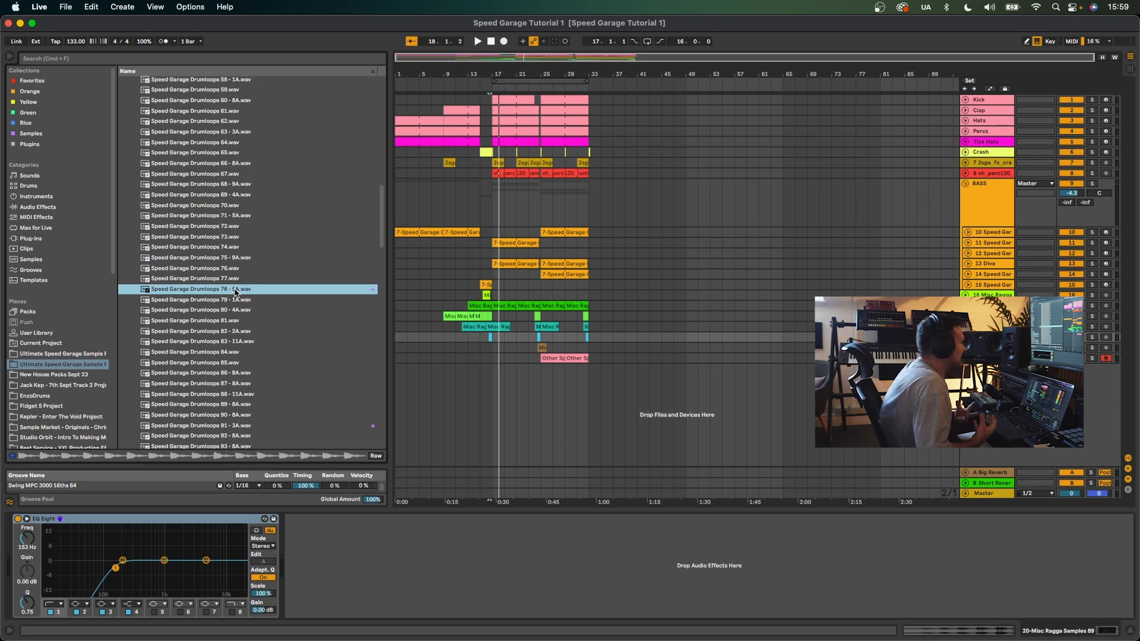
scroll(235, 293, up, 15)
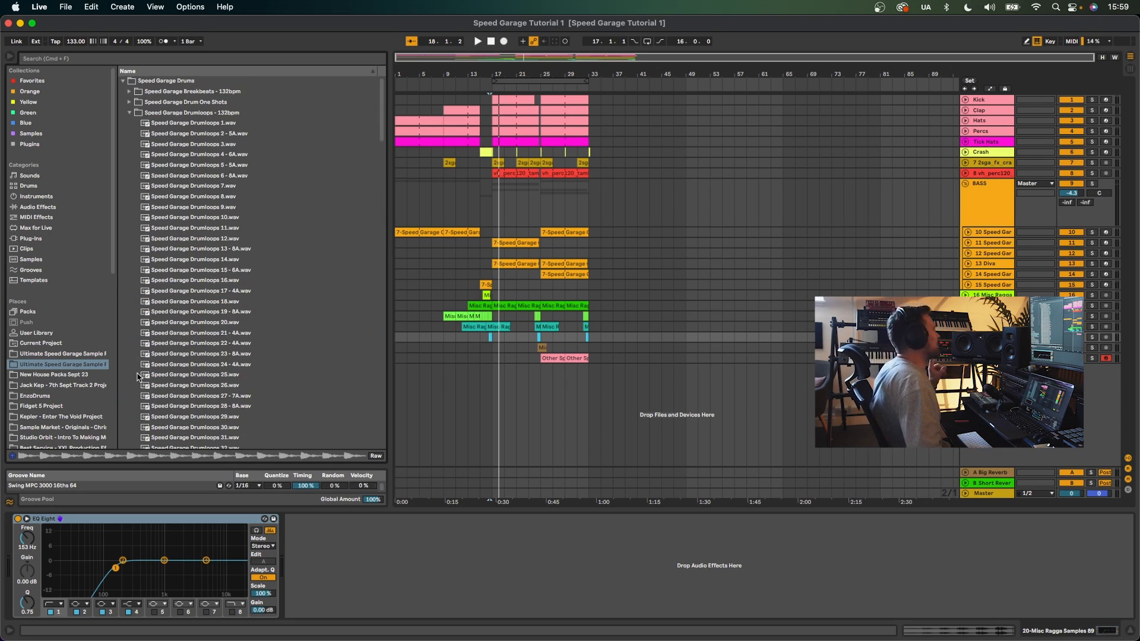
- Return to the second pack, collapse the drumloops folder and open Speed Garage Drum One Shots
click(55, 354)
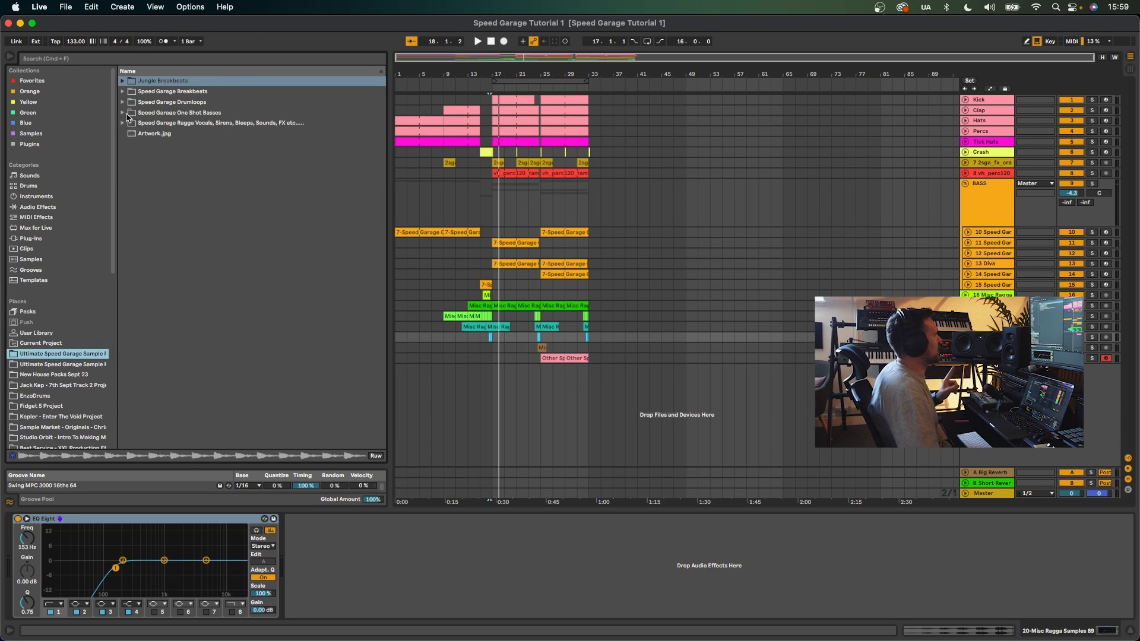
click(84, 363)
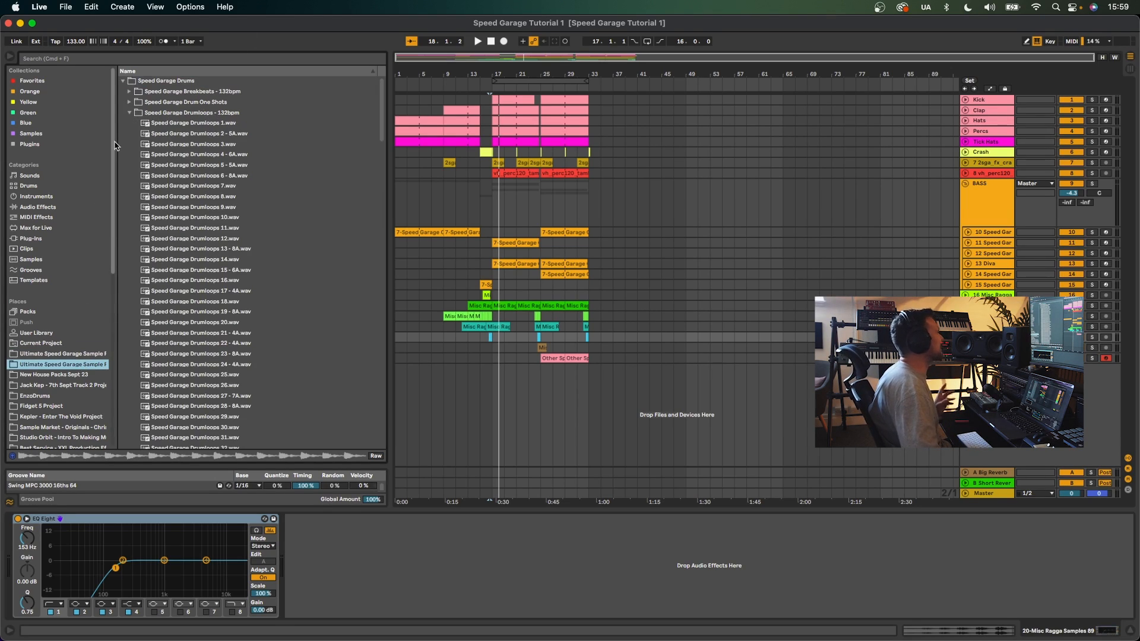
click(130, 113)
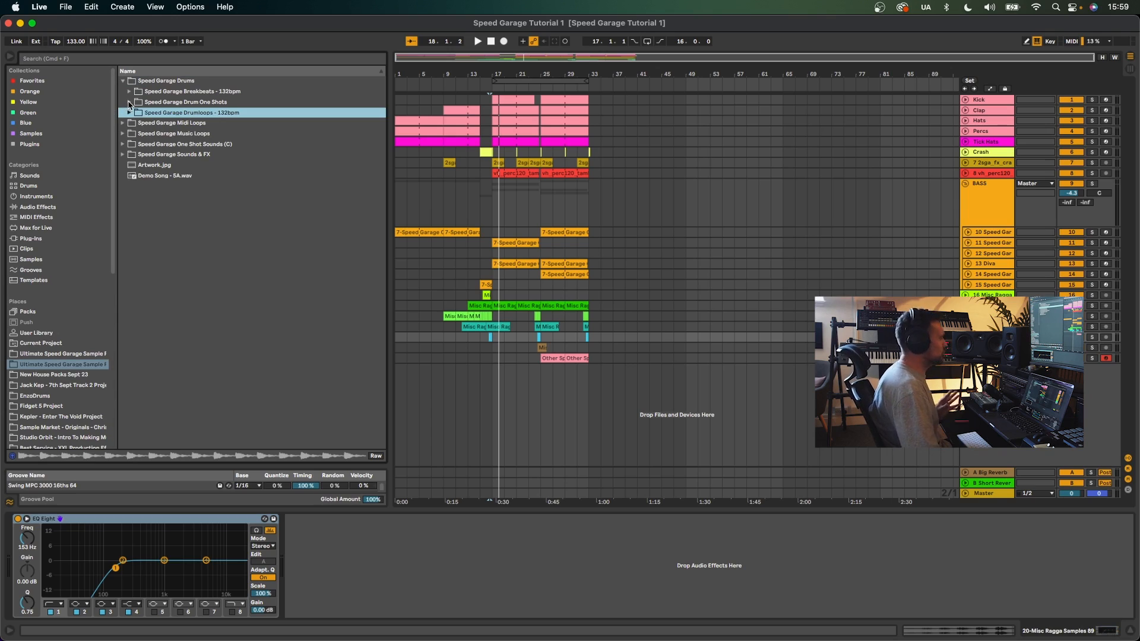
click(129, 103)
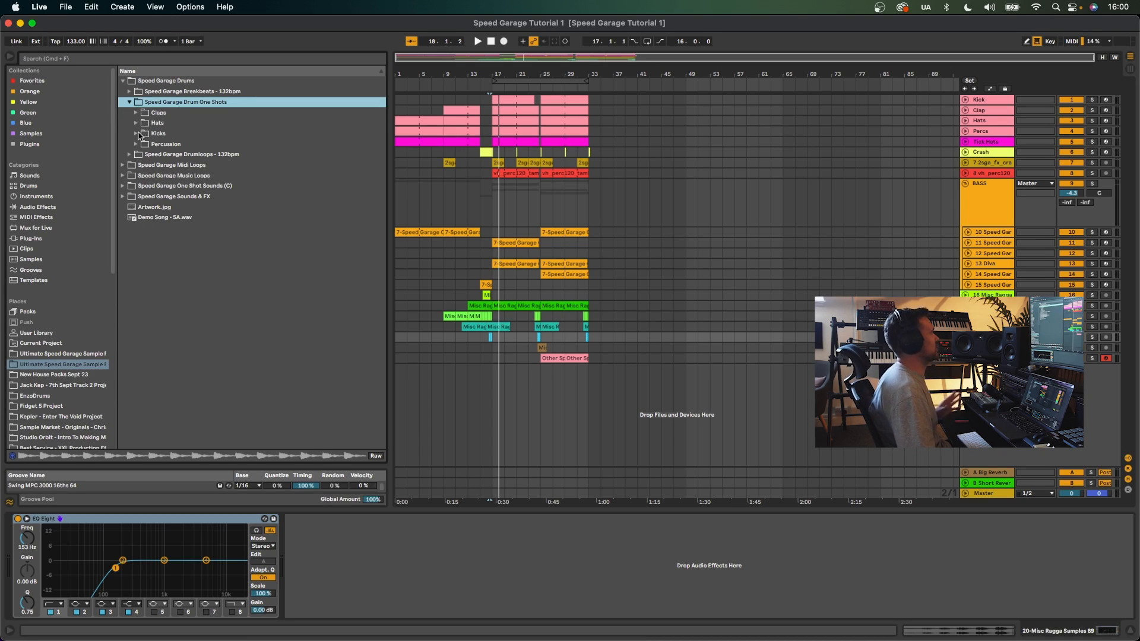
- Open the Kicks folder in Speed Garage Drum One Shots and audition the kick samples one after another
click(156, 133)
click(173, 156)
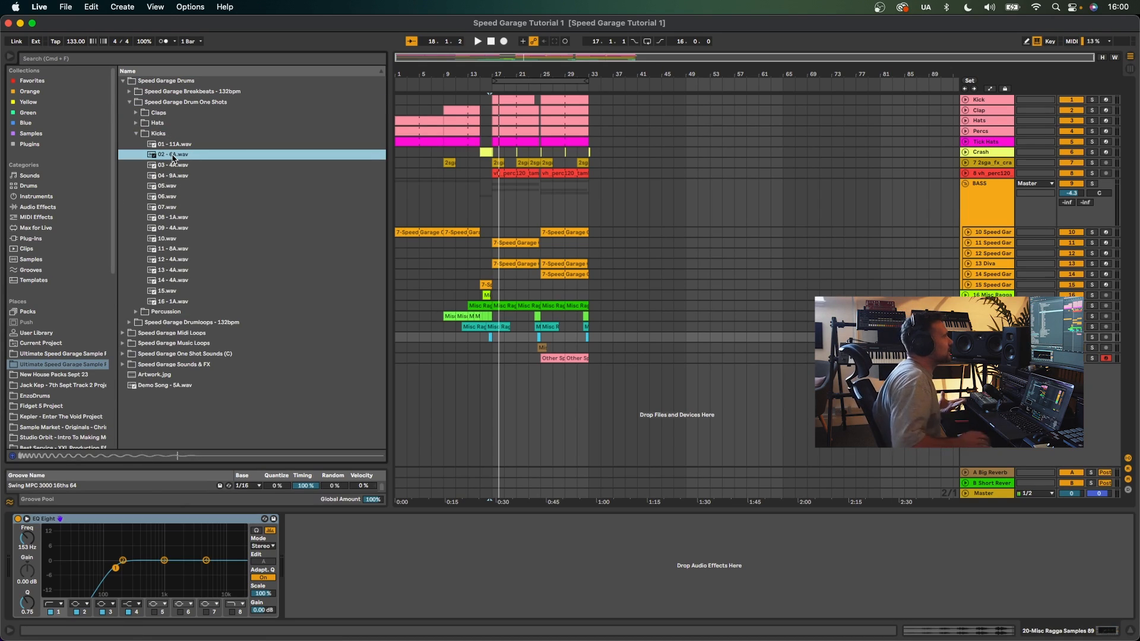
key(Down)
key(Down)
key(Down)
key(Down)
key(Down)
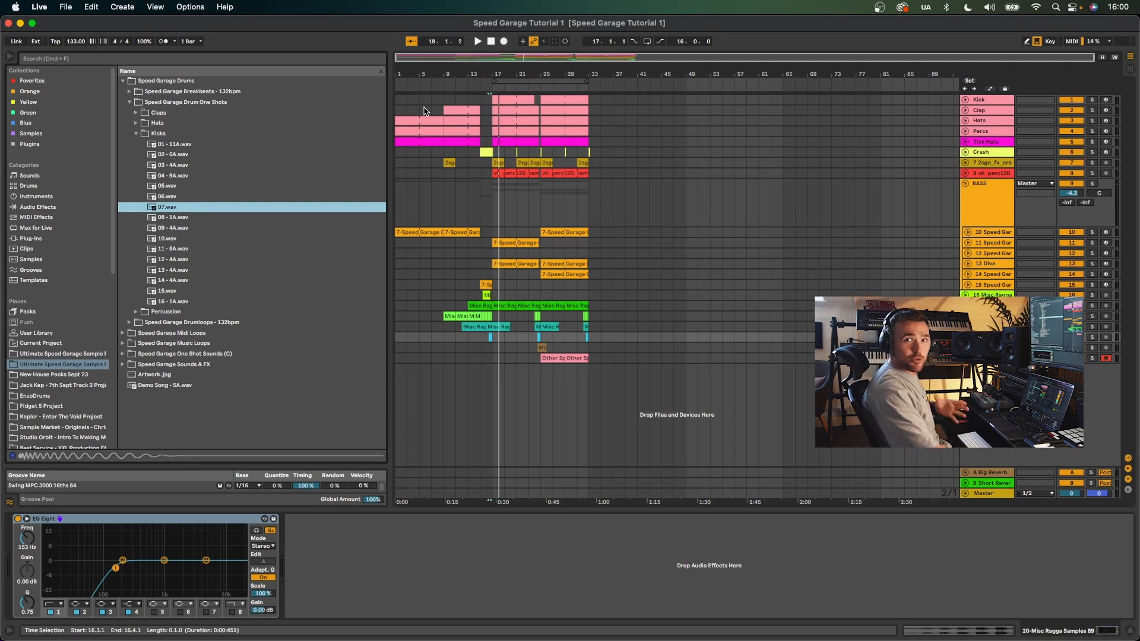
- Collapse the Kicks folder, open the Claps folder and audition each clap sample in turn
click(143, 134)
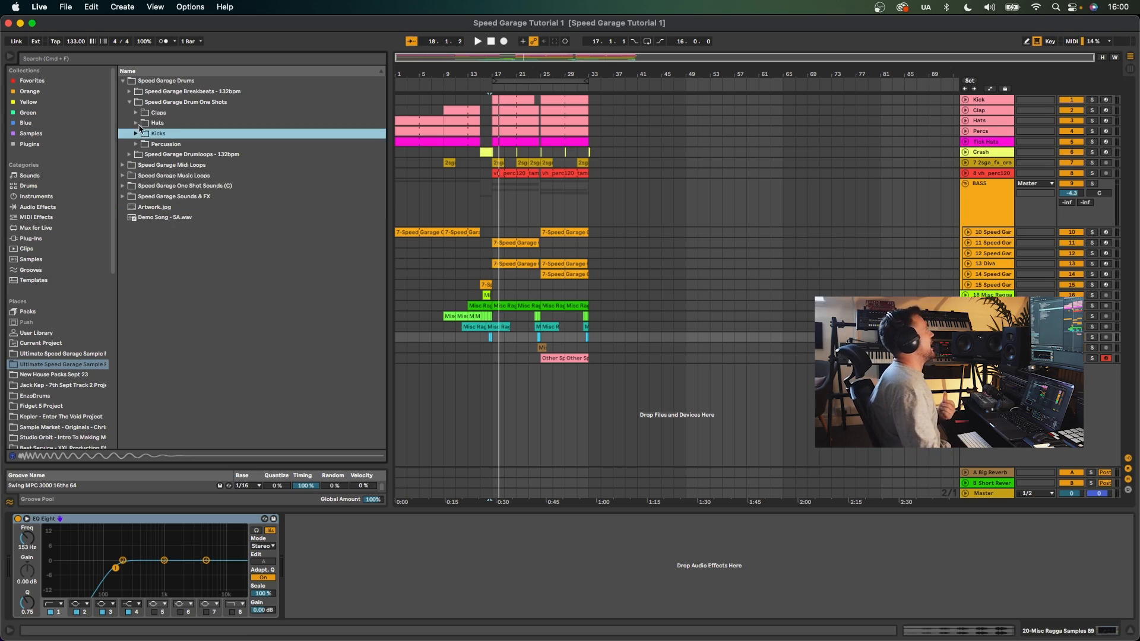
click(144, 112)
click(174, 123)
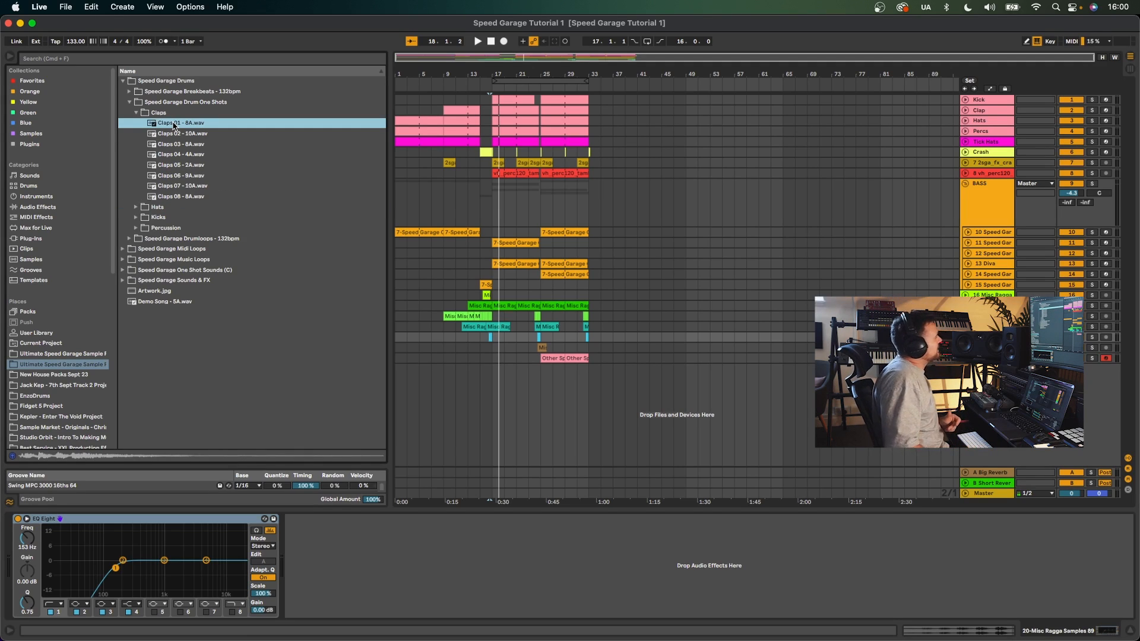
key(Down)
key(Down)
key(Down)
key(Down)
key(Down)
key(Down)
key(Down)
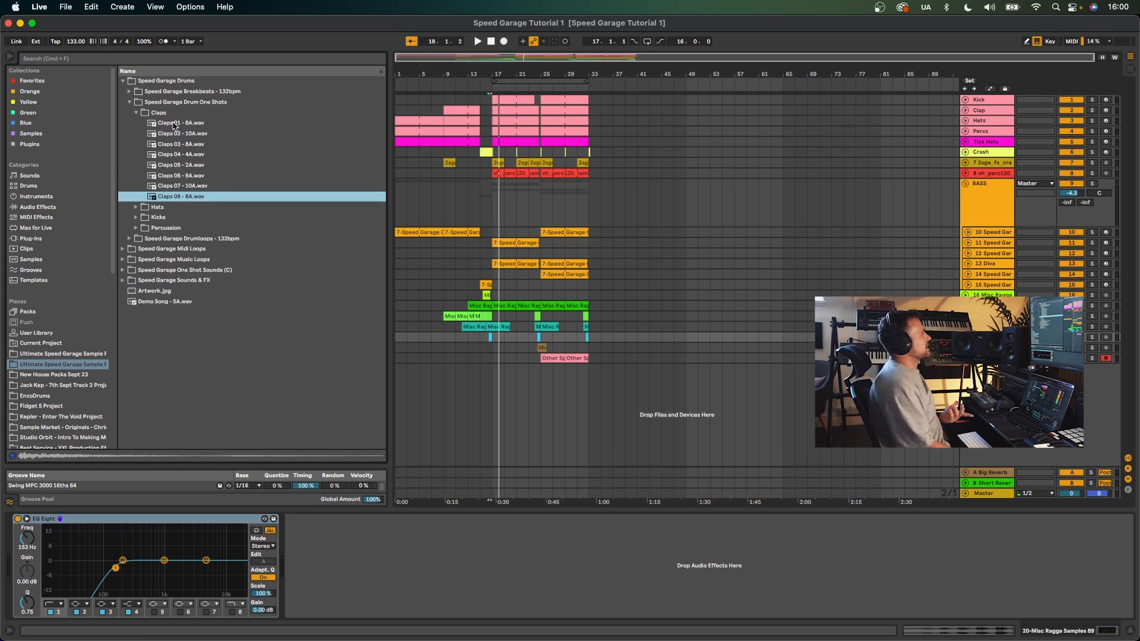
- Open the Percussion folder and step through the percussion samples to audition them
click(136, 228)
click(185, 165)
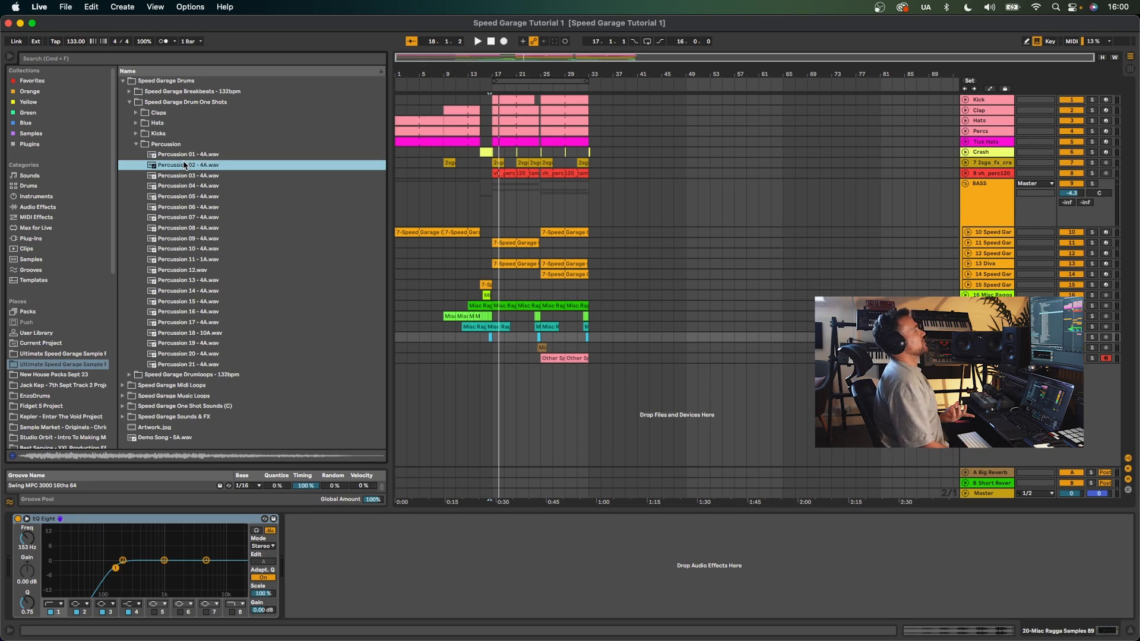
key(Up)
key(Down)
key(Down)
key(Down)
key(Down)
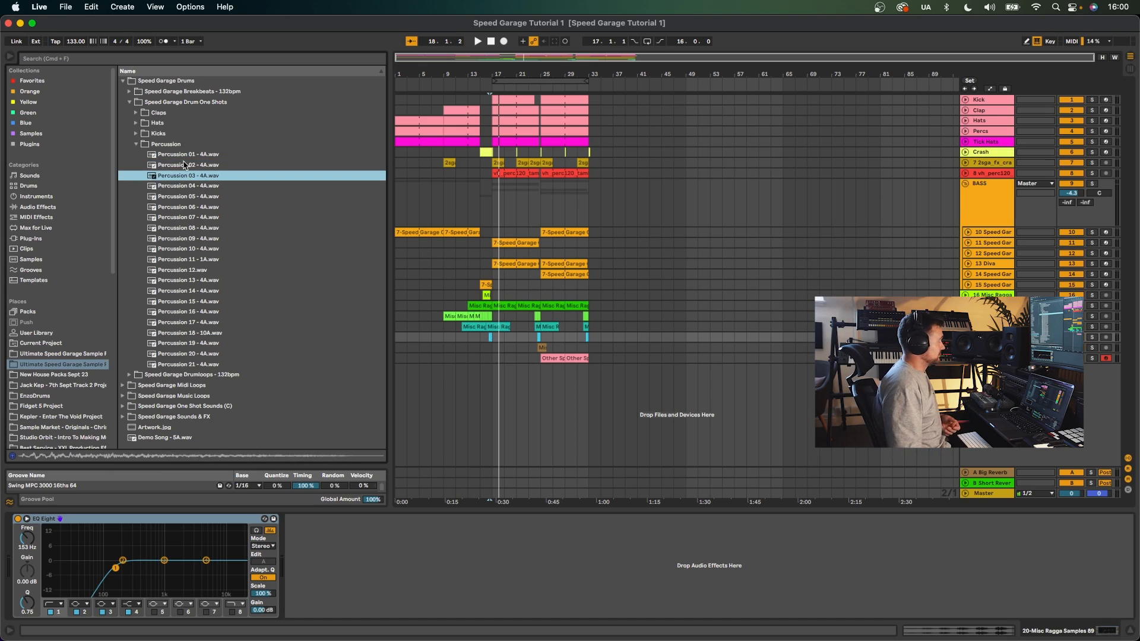
key(Down)
key(Down)
key(Down)
key(Down)
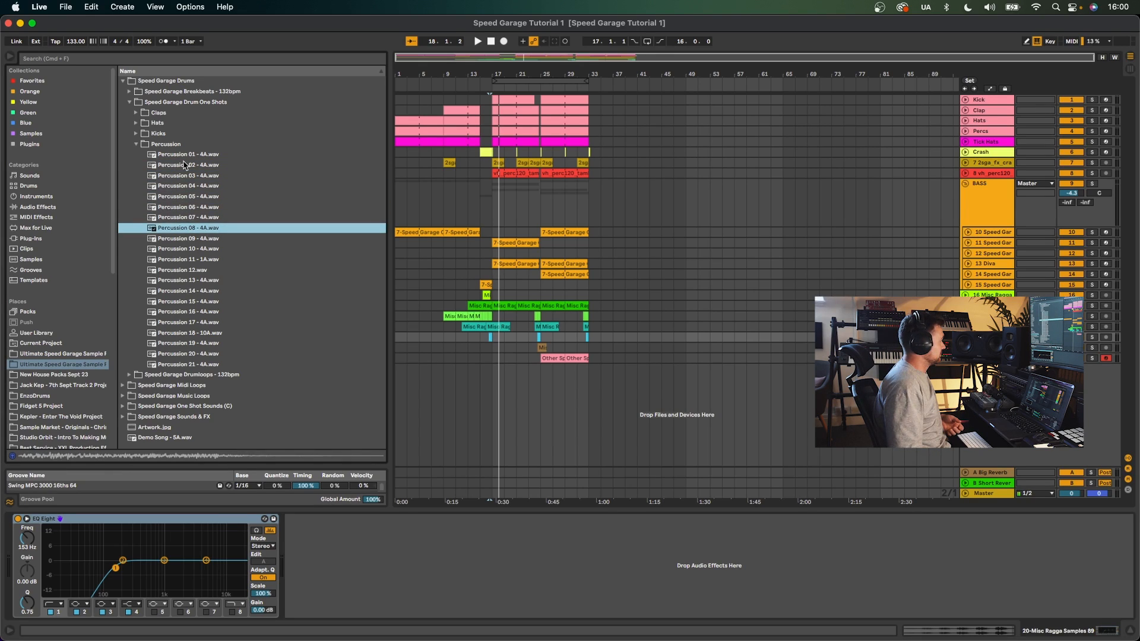
key(Down)
key(Down)
key(Down)
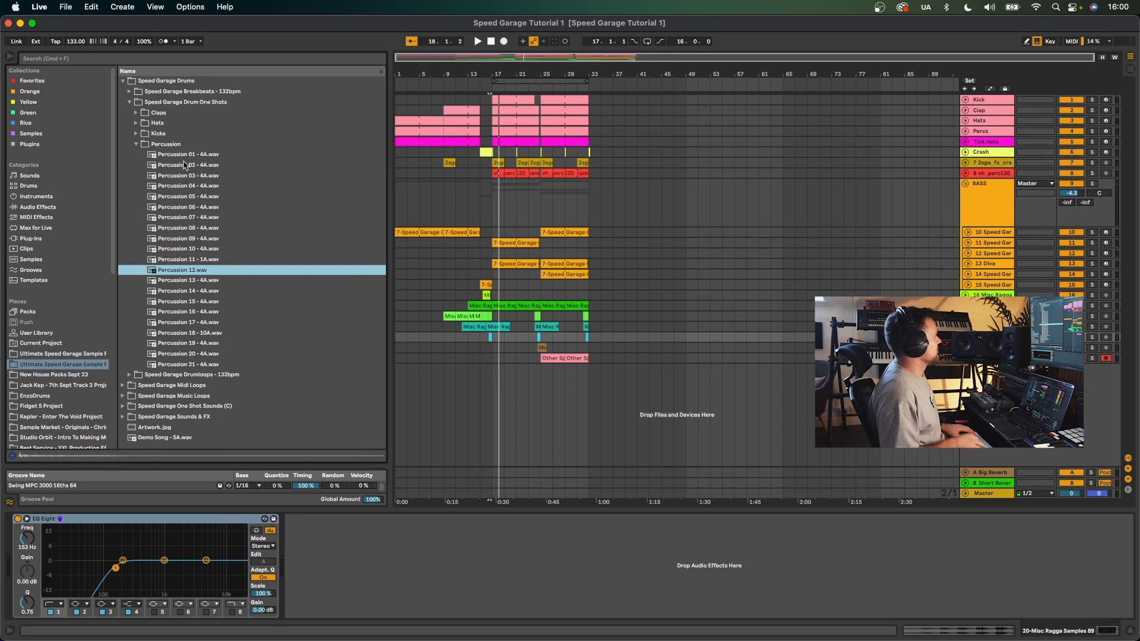
- Collapse the Percussion folder, open the Hats folder, audition several hat samples, then collapse it again
click(136, 144)
click(136, 124)
click(181, 155)
click(186, 229)
click(192, 304)
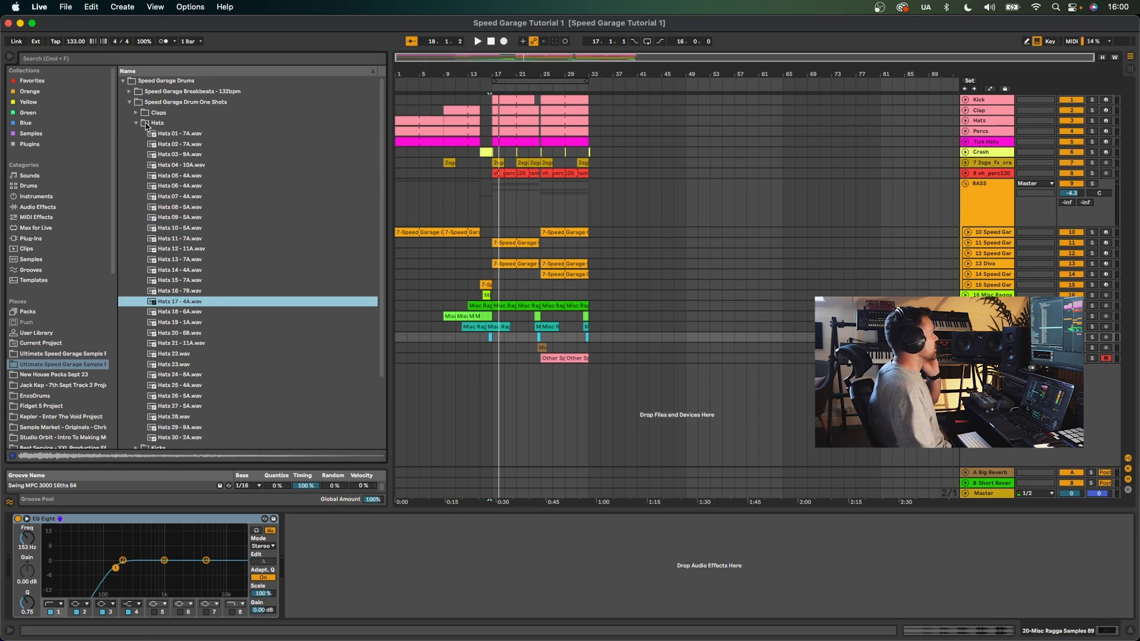
click(136, 123)
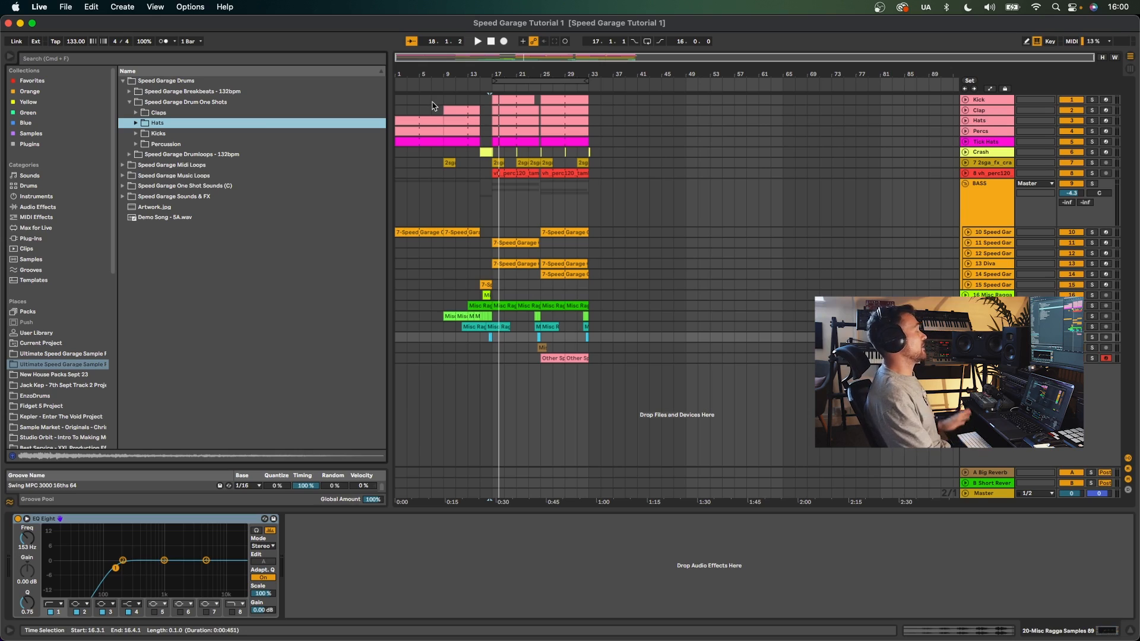
- Play the arrangement from around bar 7 and zoom the timeline in
click(432, 172)
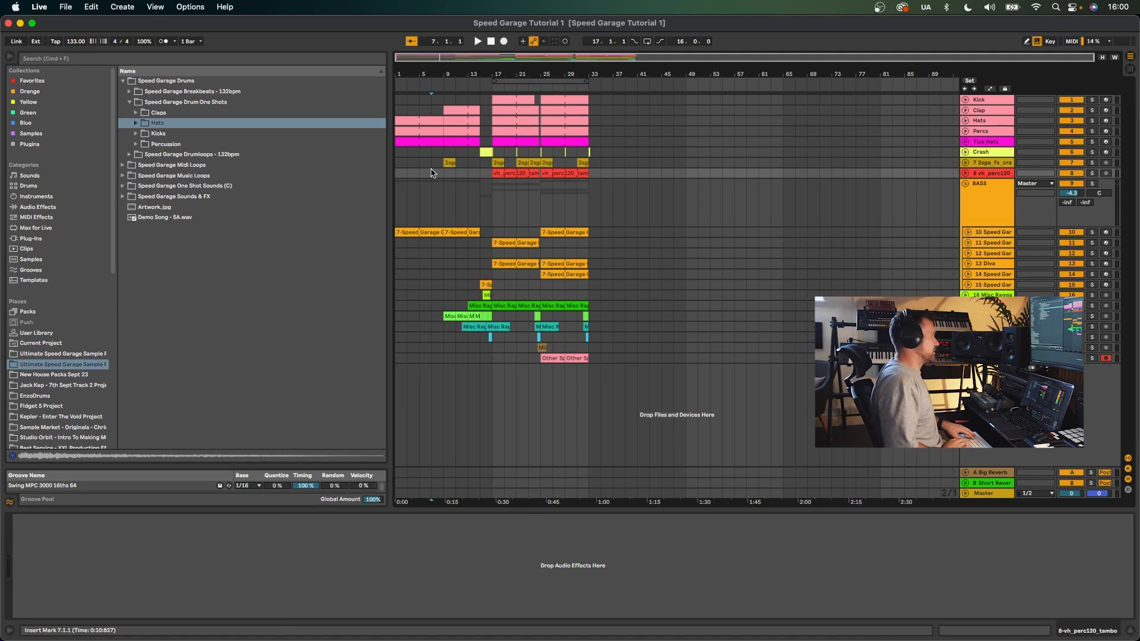
key(space)
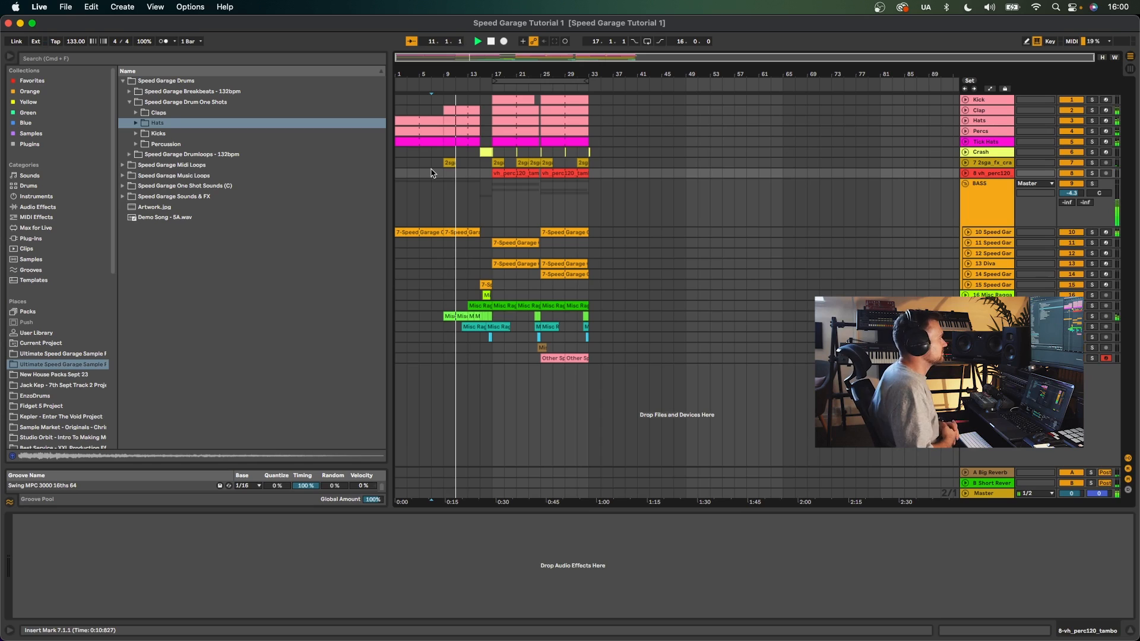
drag(473, 75, 481, 113)
- Unfold the Misc Ragga vocal tracks to show their clip waveforms while the arrangement plays
click(965, 316)
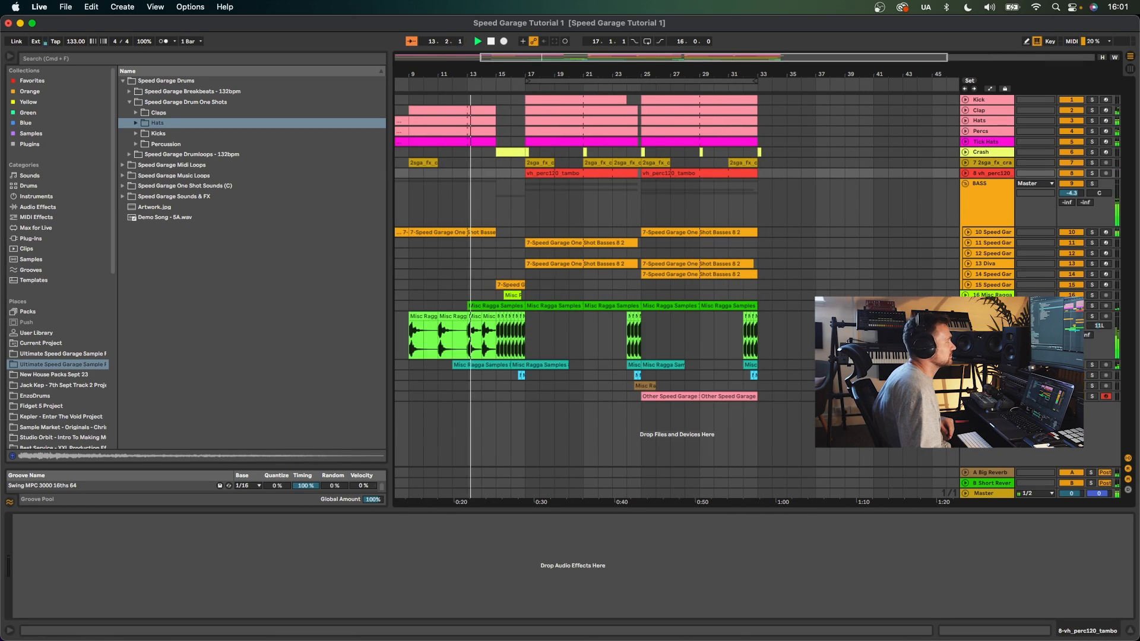
click(965, 375)
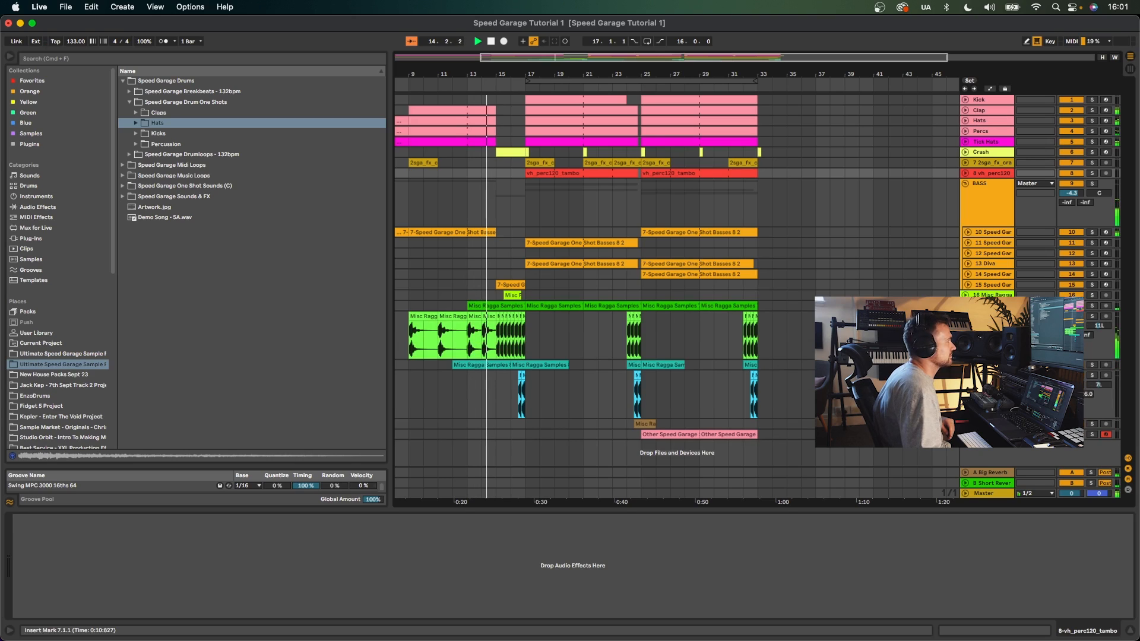
click(965, 364)
scroll(965, 365, down, 2)
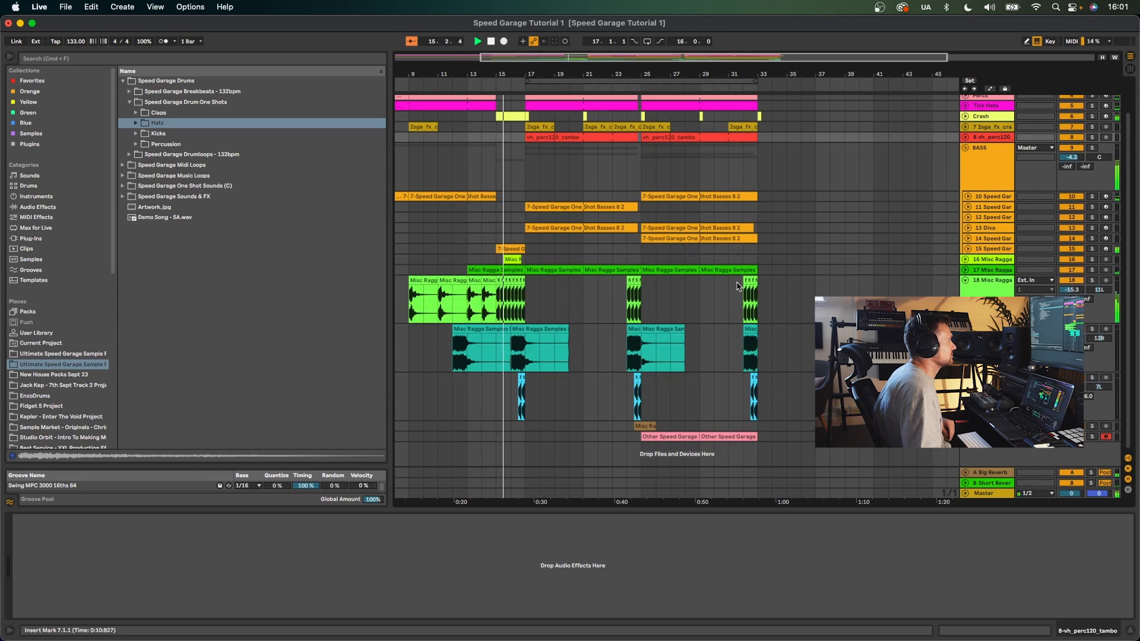
click(965, 270)
click(967, 248)
scroll(860, 273, down, 4)
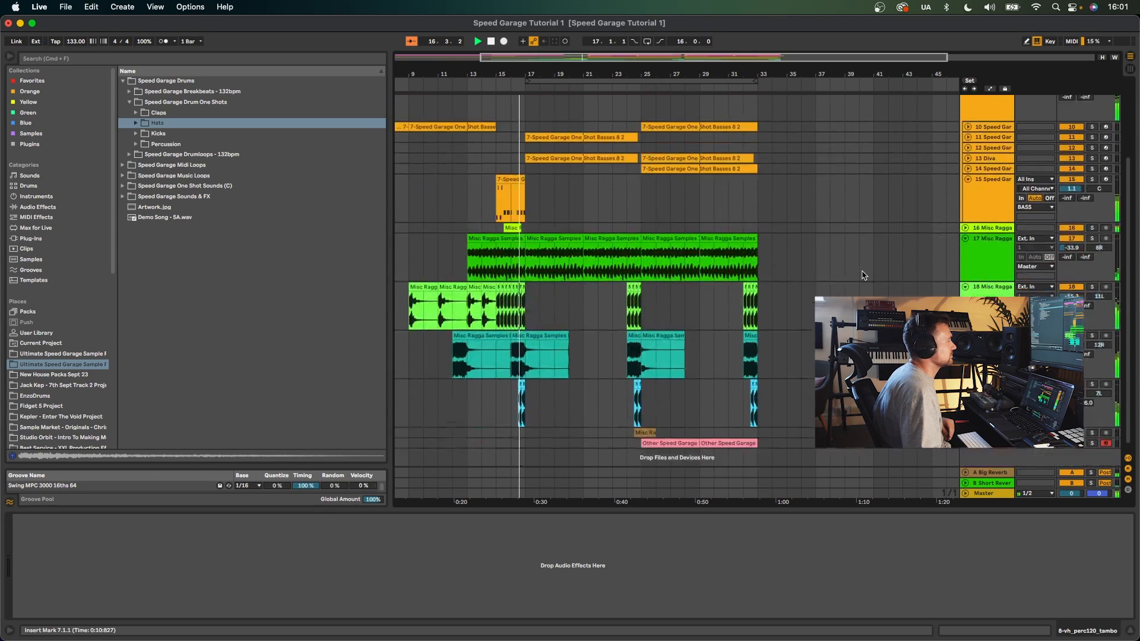
click(965, 221)
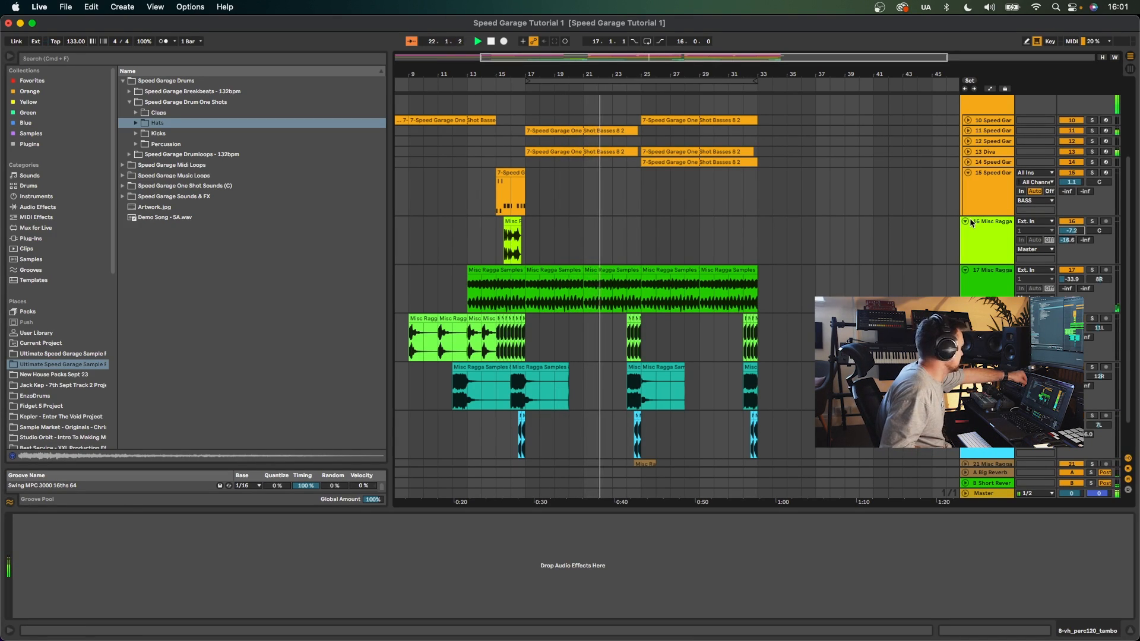
- Unfold the Diva and Speed Garage bass tracks to show their MIDI clips
click(966, 152)
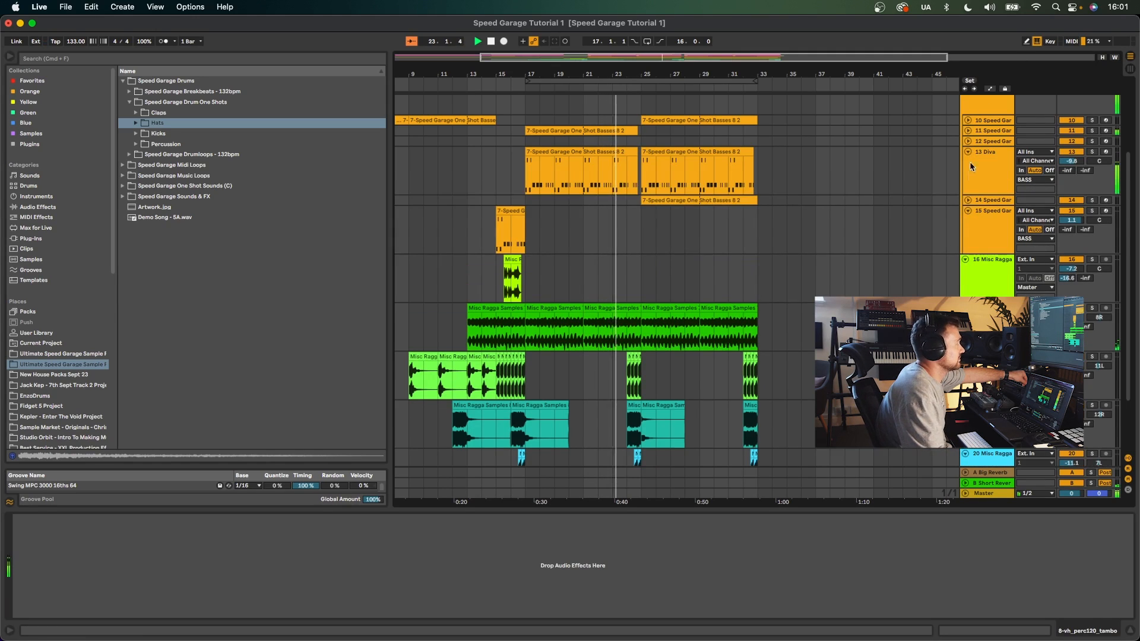
click(968, 201)
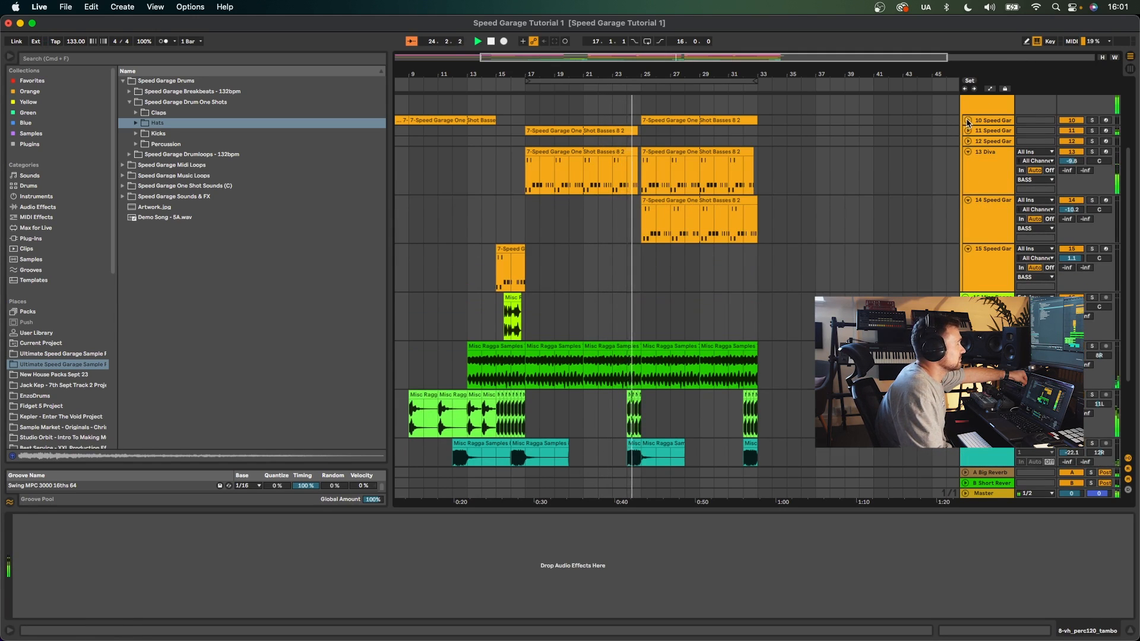
click(968, 121)
click(967, 169)
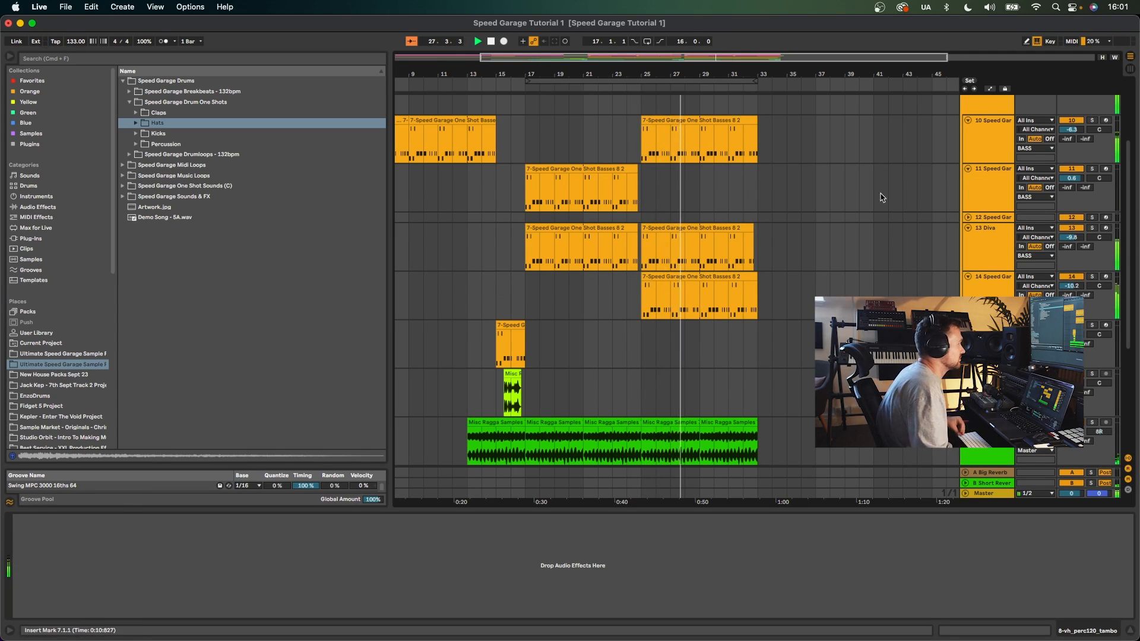
scroll(889, 234, up, 4)
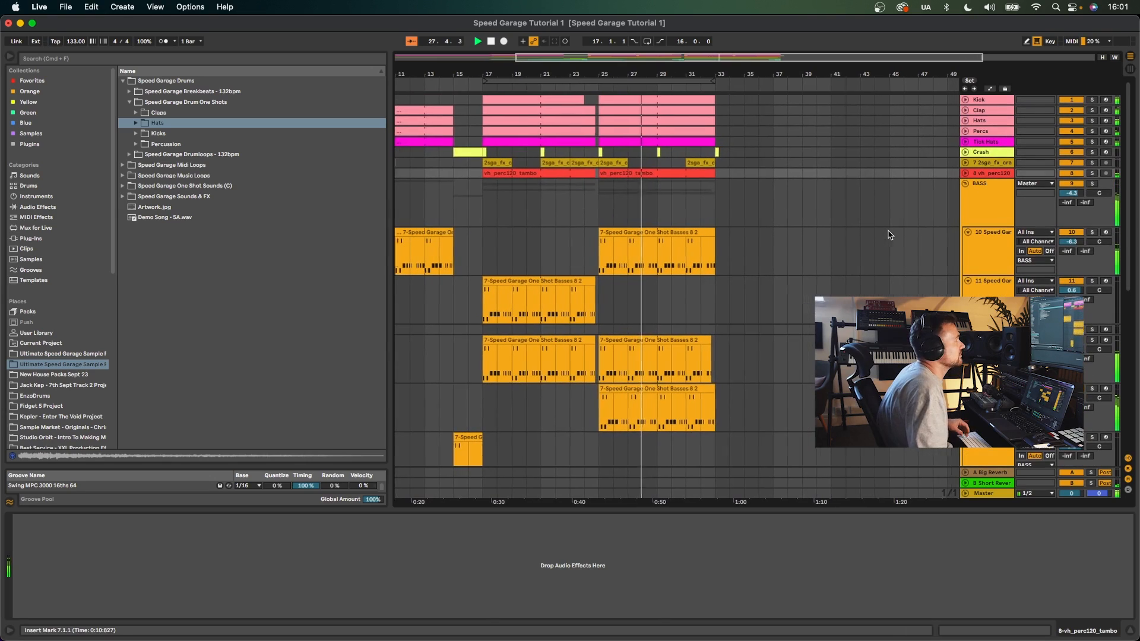
- Fold all expanded bass and vocal tracks back to compact height, keeping the BASS group open
click(965, 184)
click(965, 203)
click(964, 213)
click(965, 225)
click(965, 236)
click(965, 245)
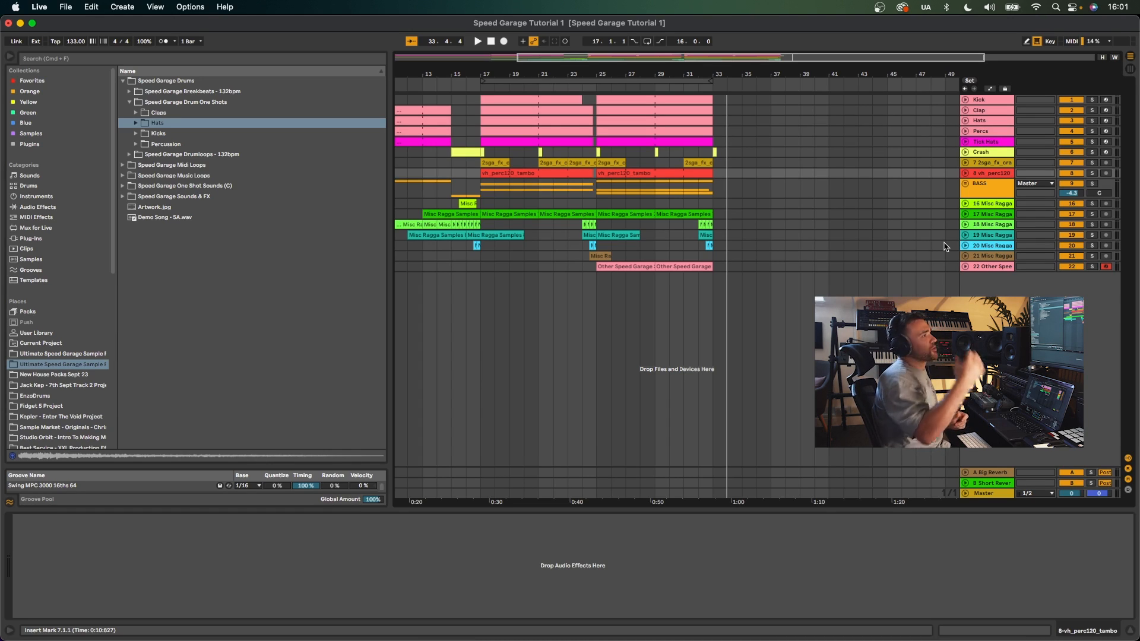
click(965, 183)
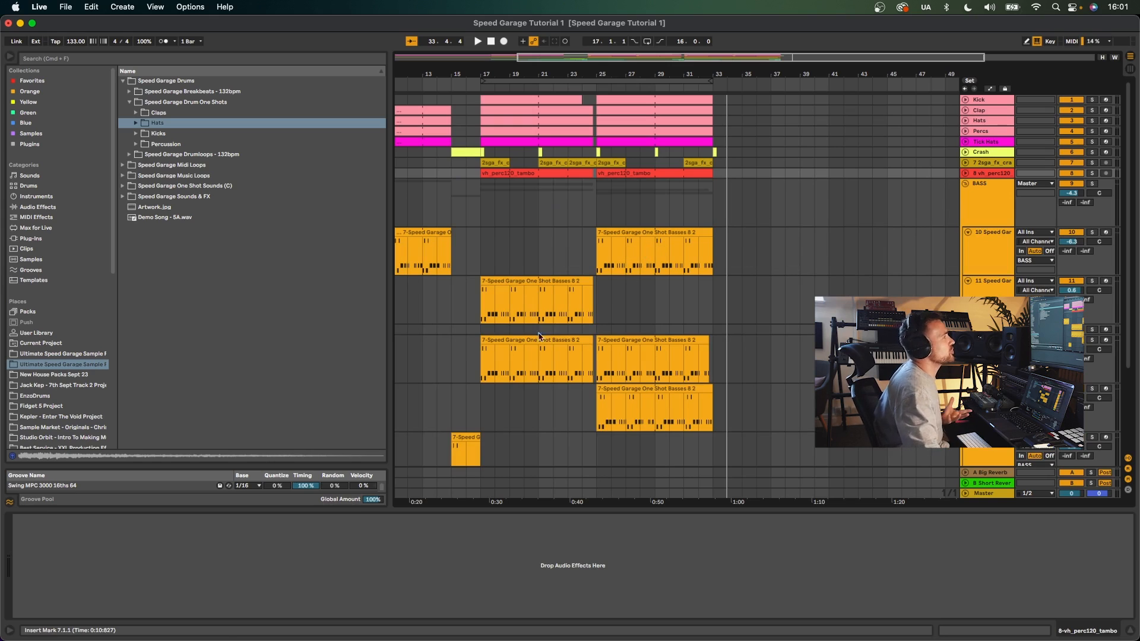
scroll(548, 329, down, 3)
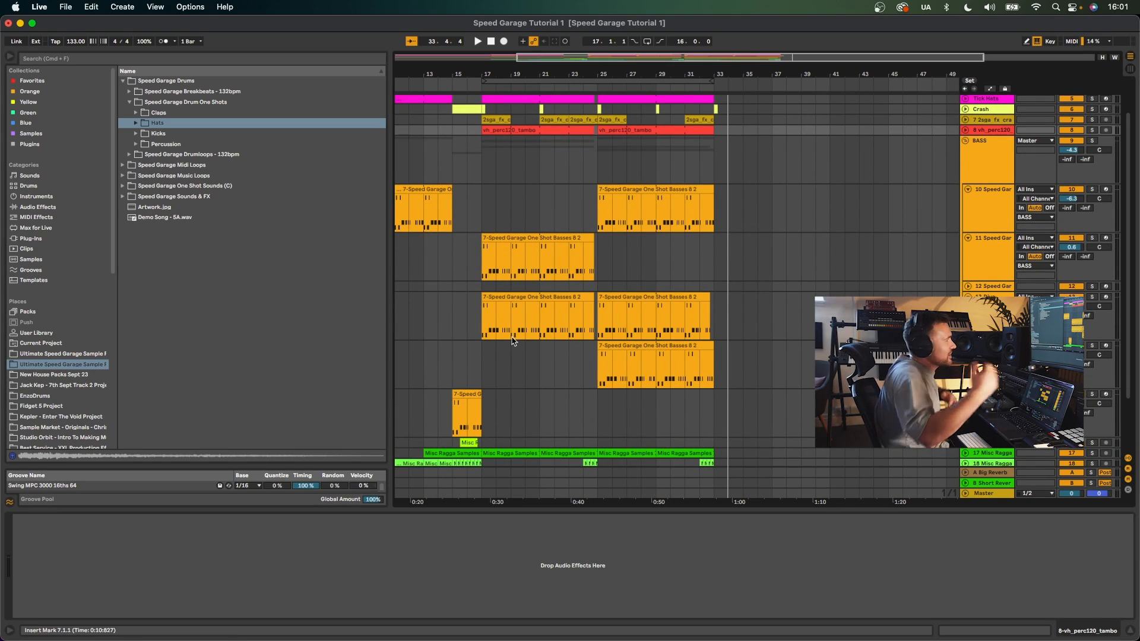
click(967, 189)
click(968, 200)
scroll(968, 227, up, 3)
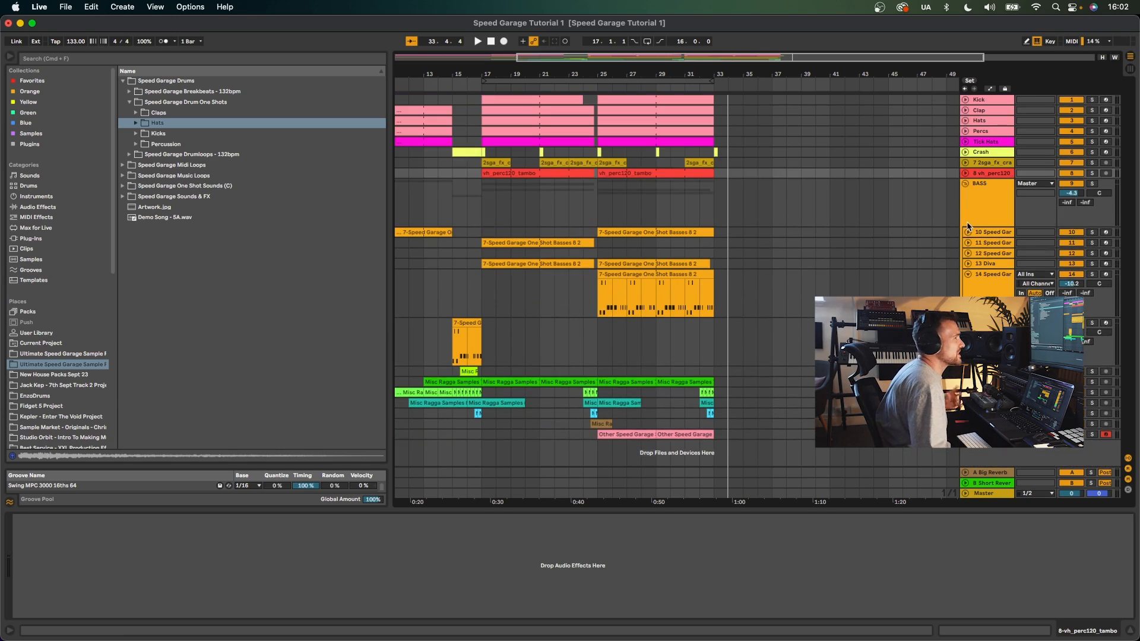
click(967, 274)
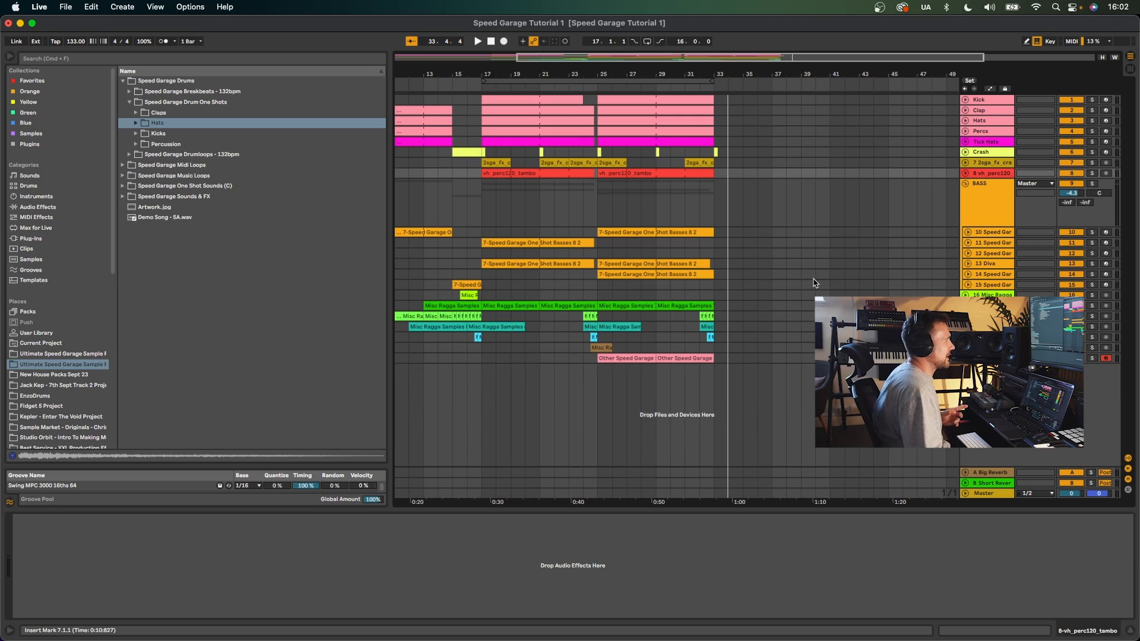
- Select the Kick, Tick Hats and Crash tracks to inspect their Drum Rack devices
scroll(813, 280, left, 5)
click(1003, 103)
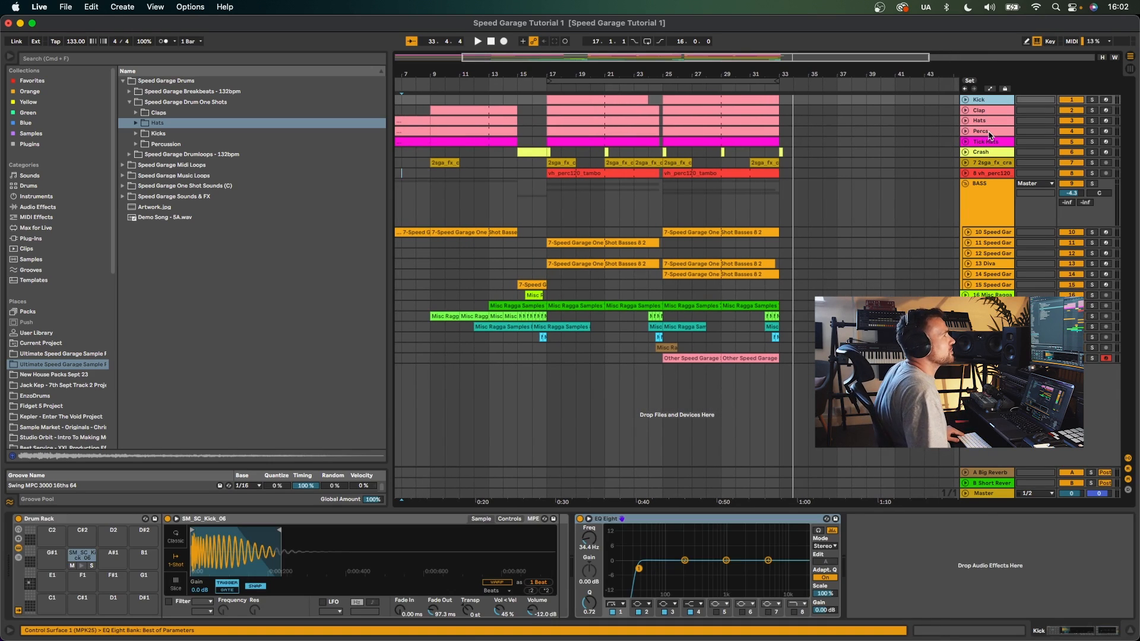
shift+click(988, 141)
shift+click(991, 152)
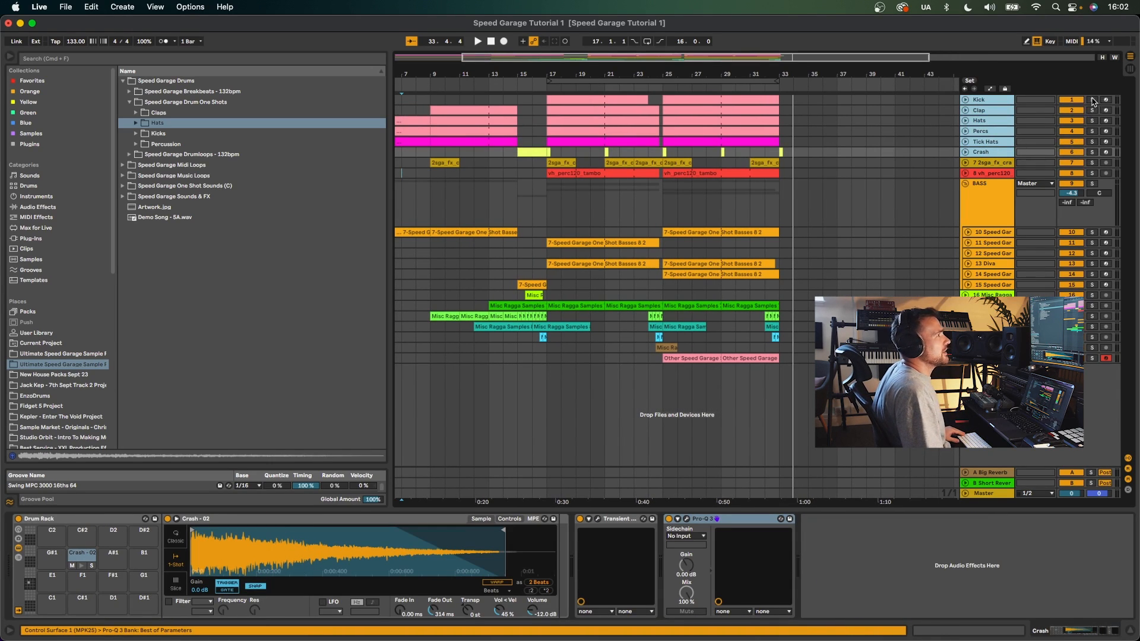
click(1092, 100)
click(927, 151)
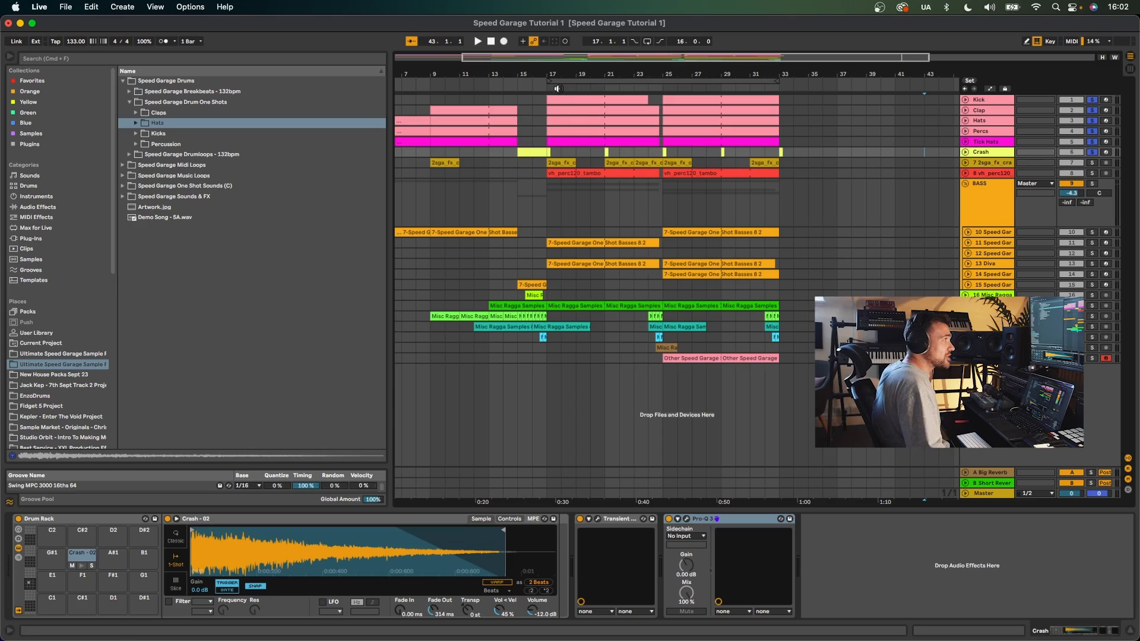
- Play the arrangement from bar 17 and unfold the Clap, Hats, Percs, Tick Hats and Crash tracks
click(544, 84)
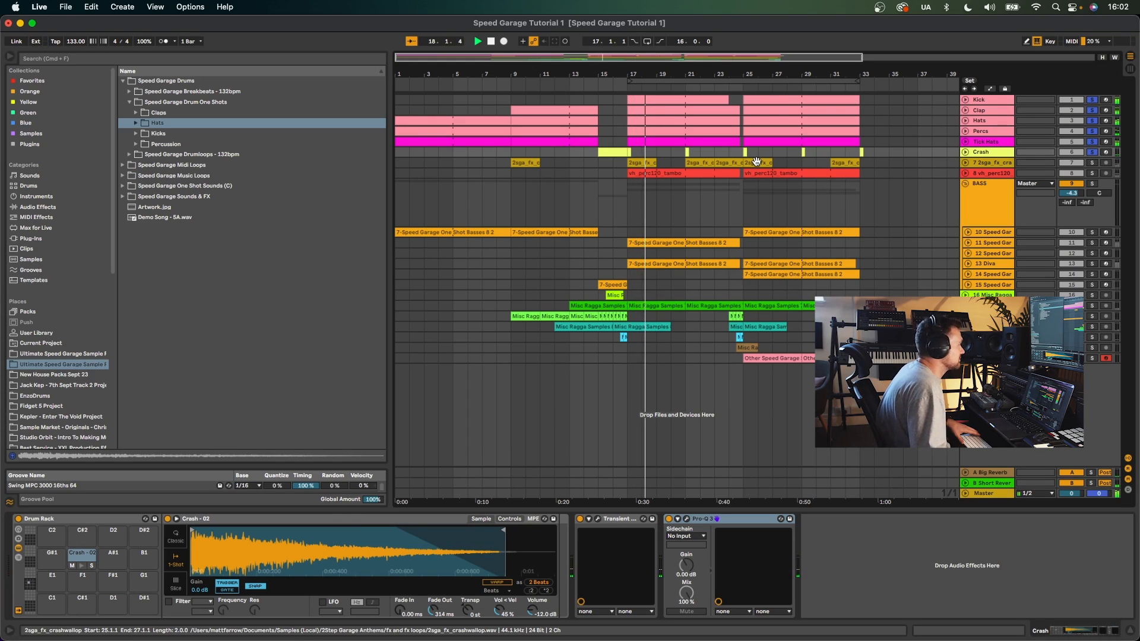
click(965, 110)
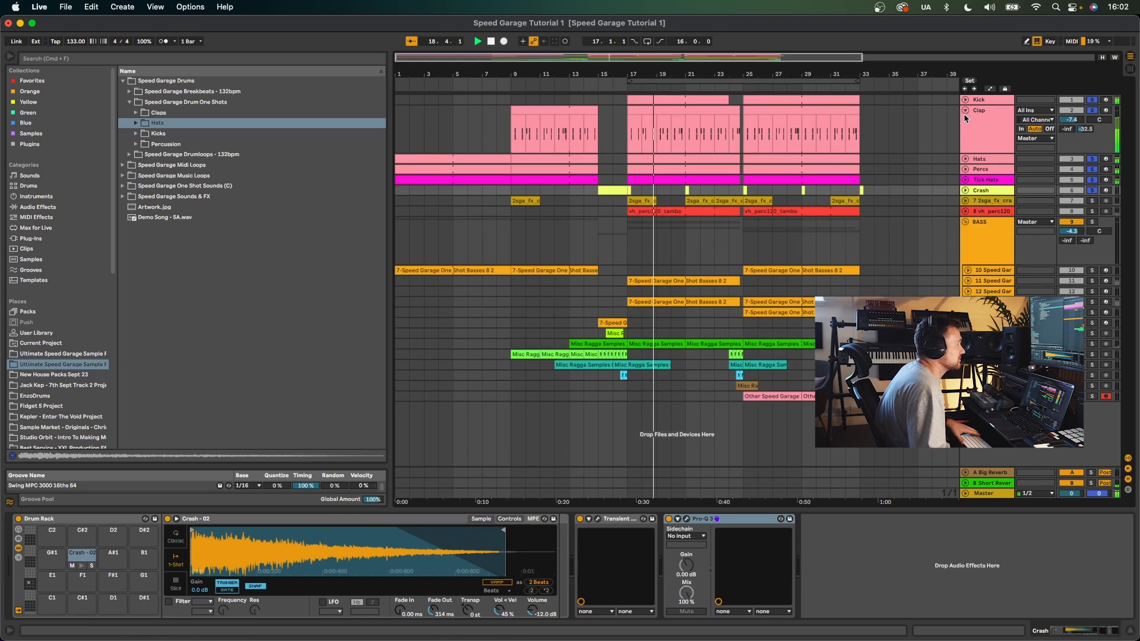
click(965, 159)
click(965, 207)
click(966, 255)
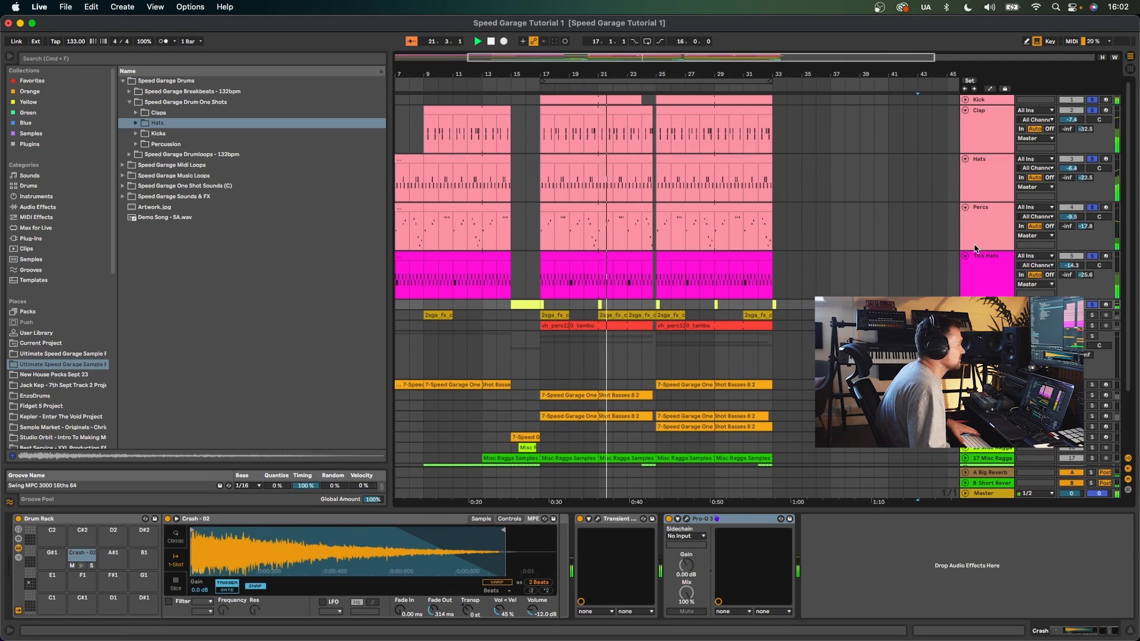
click(965, 305)
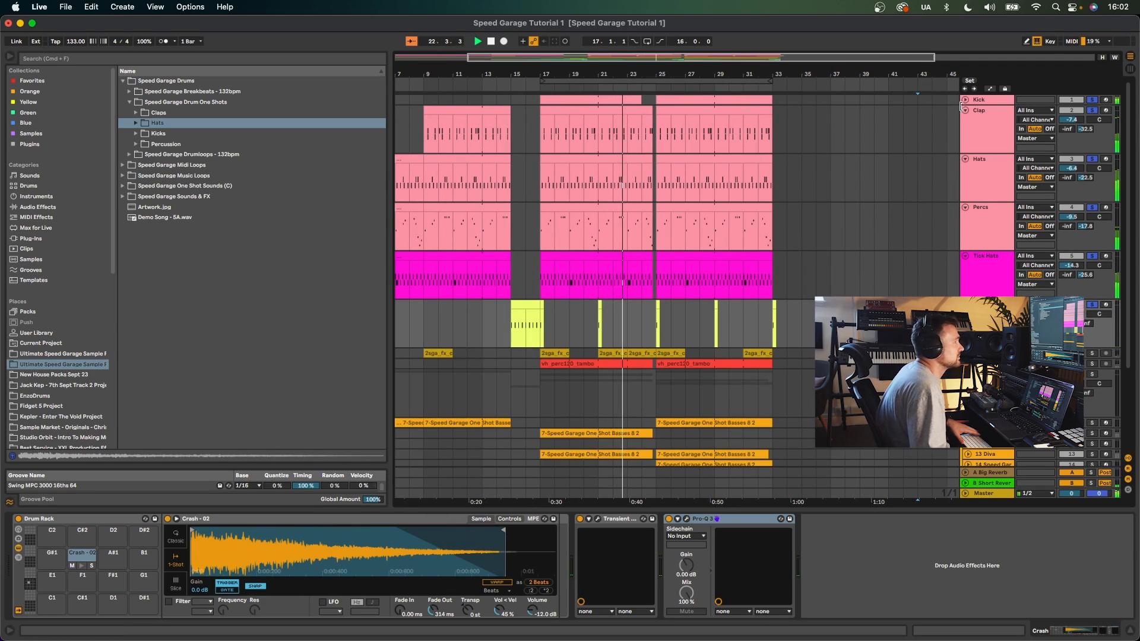
scroll(912, 137, up, 2)
scroll(908, 139, right, 2)
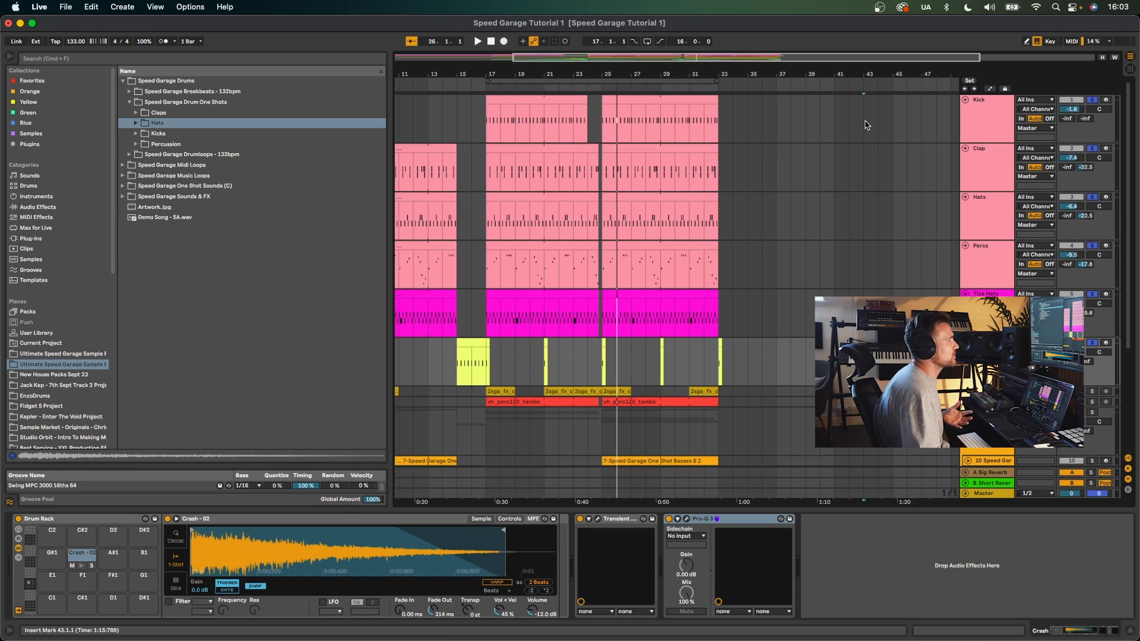
- Solo the Kick track and play the arrangement from bar 17
click(819, 130)
click(1092, 100)
key(space)
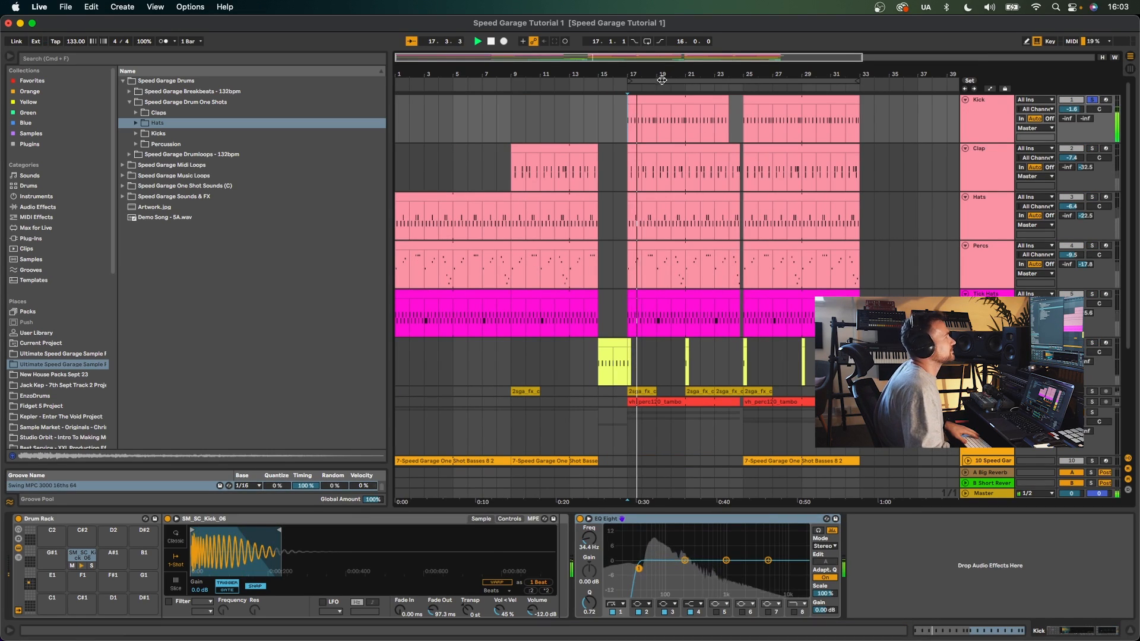
- Solo the Clap track instead and play the section again
drag(663, 71, 663, 76)
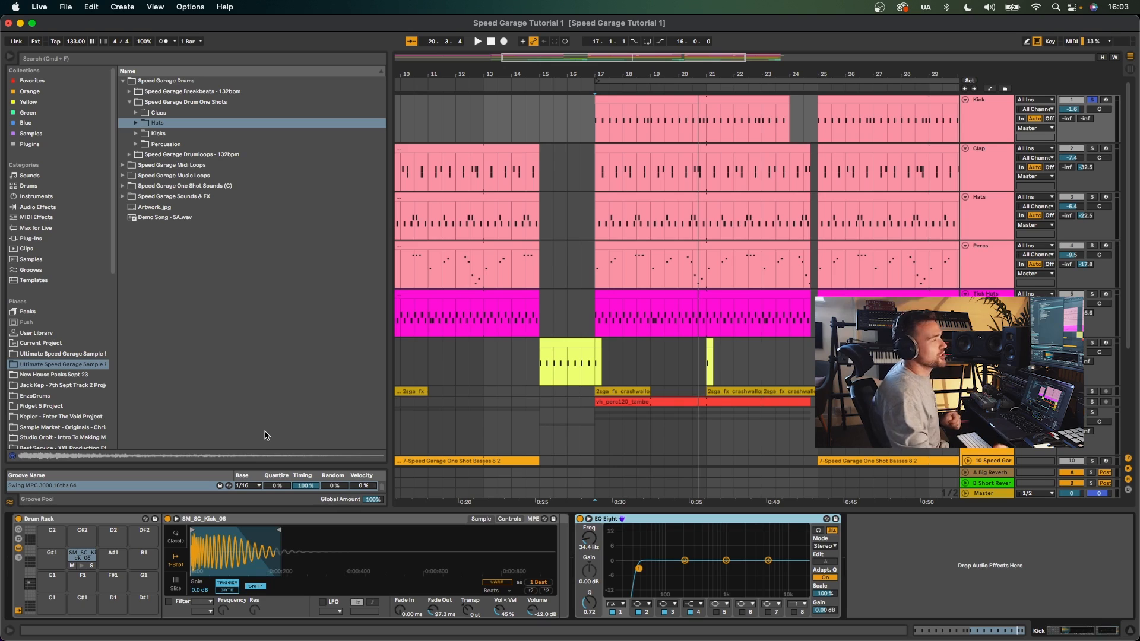
scroll(466, 443, right, 5)
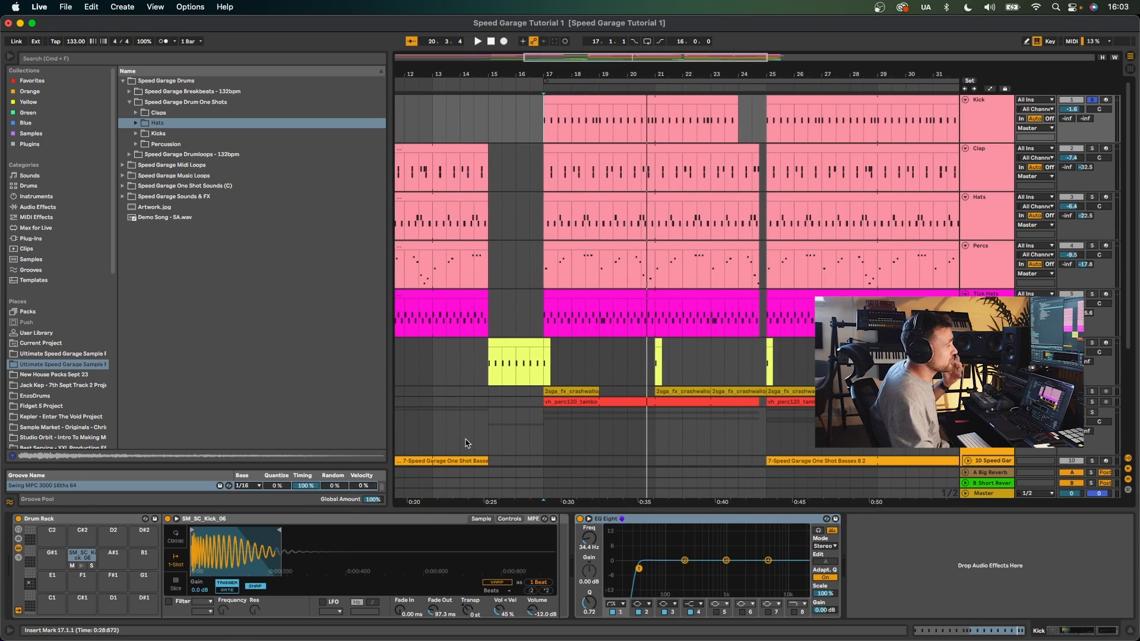
scroll(466, 443, right, 2)
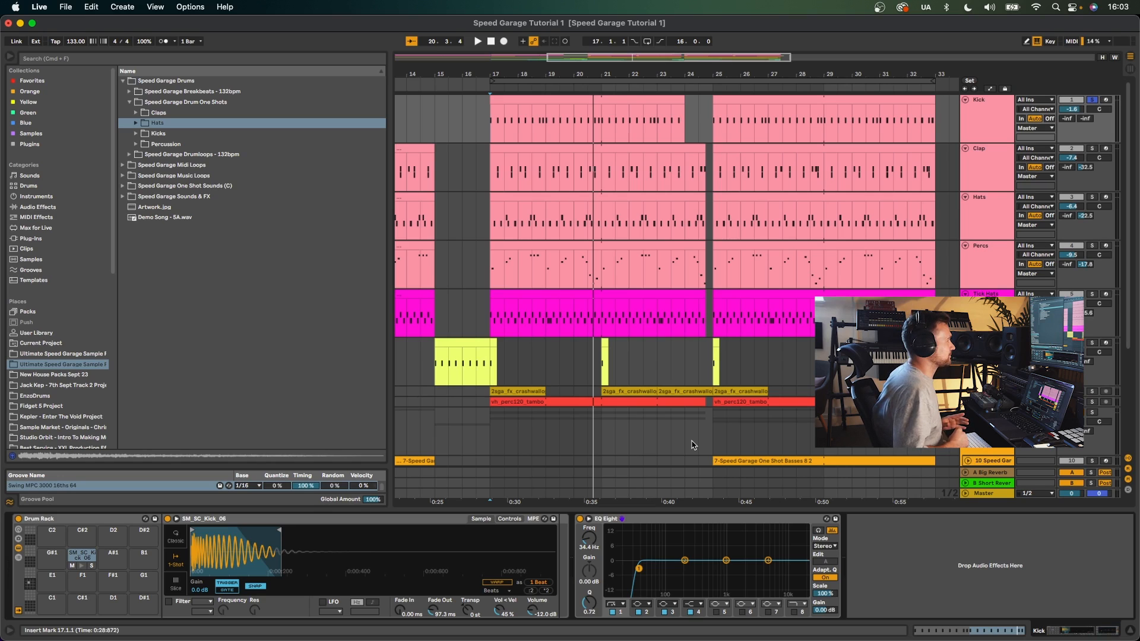
drag(557, 74, 558, 47)
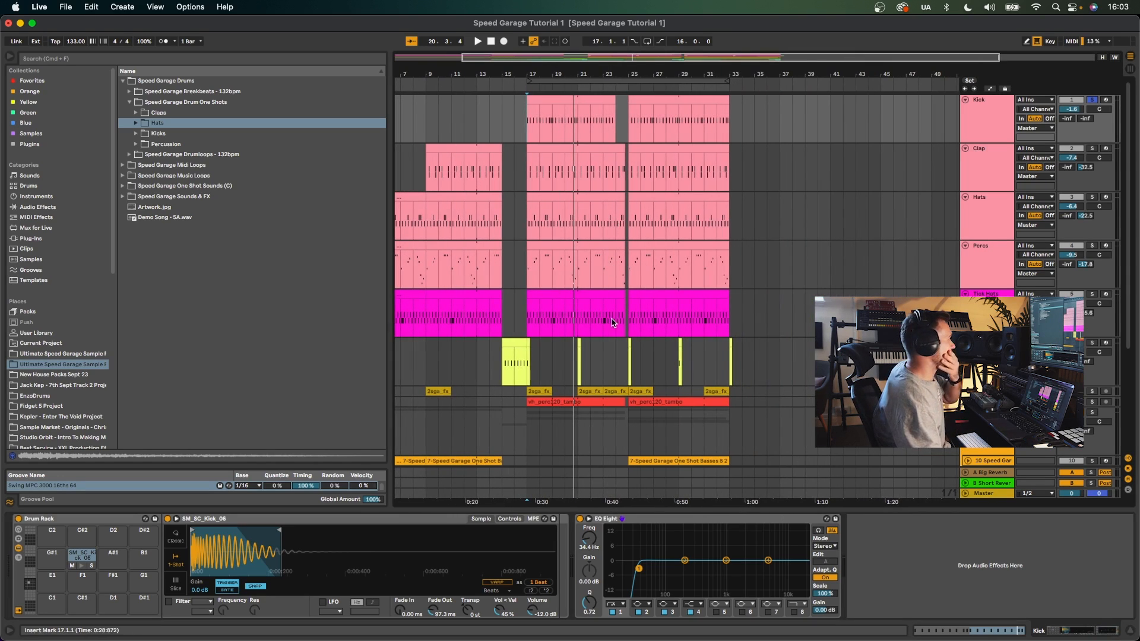
click(947, 153)
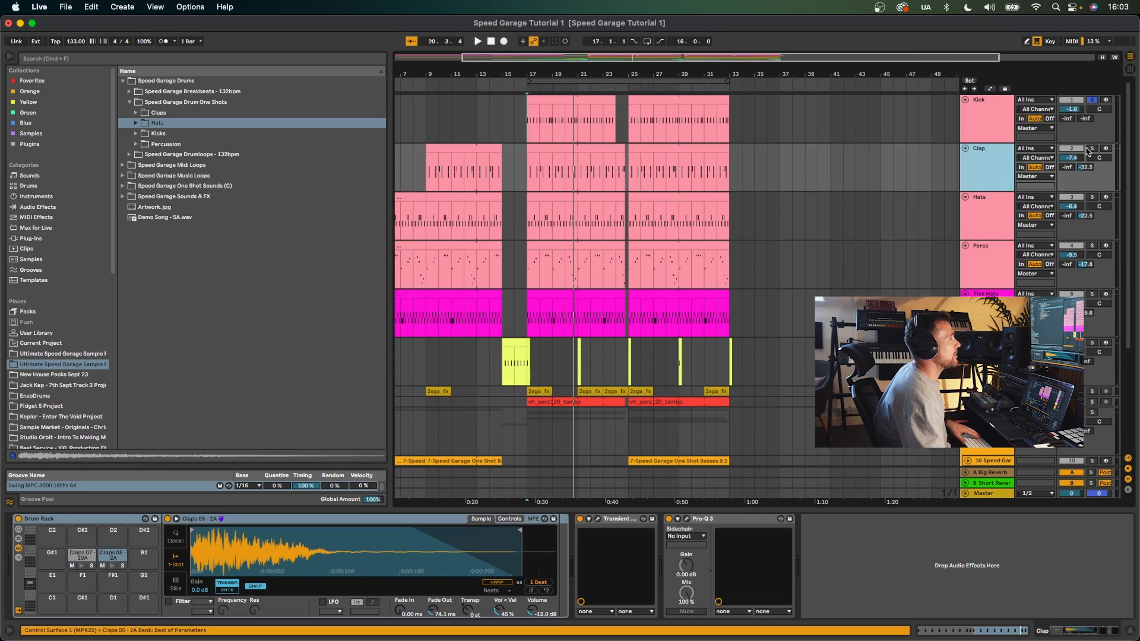
key(space)
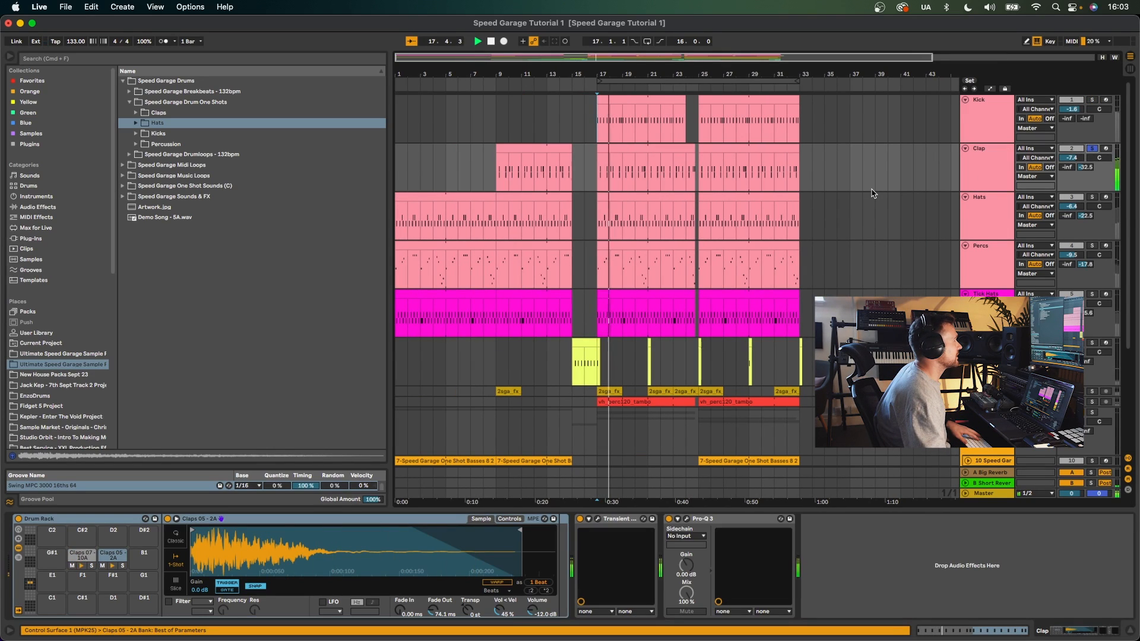
double_click(642, 144)
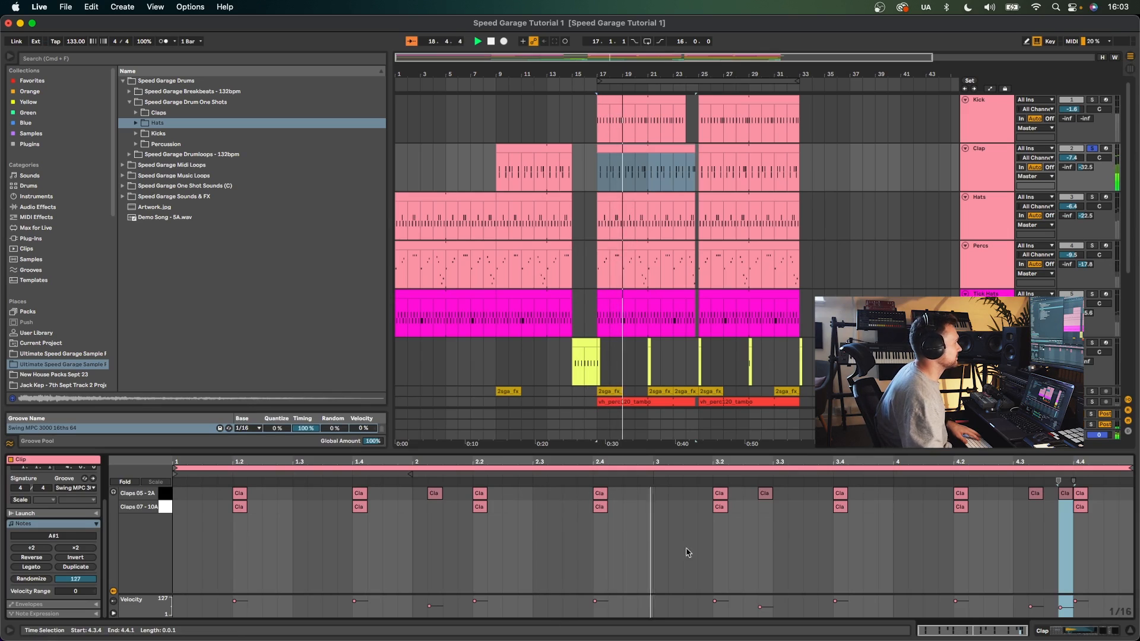
key(space)
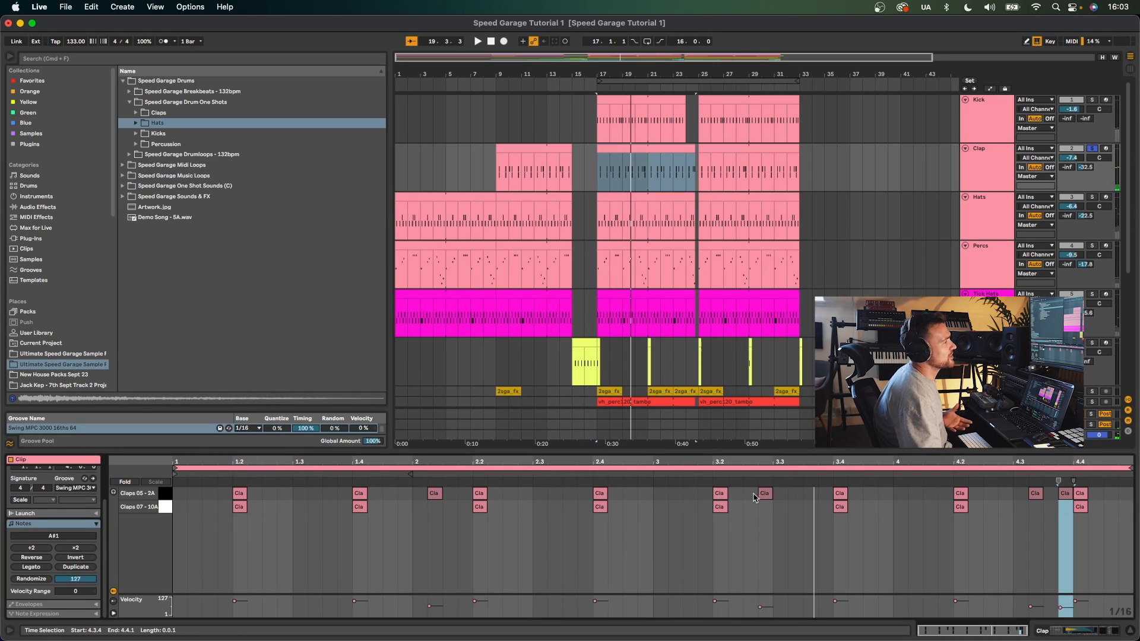
click(991, 158)
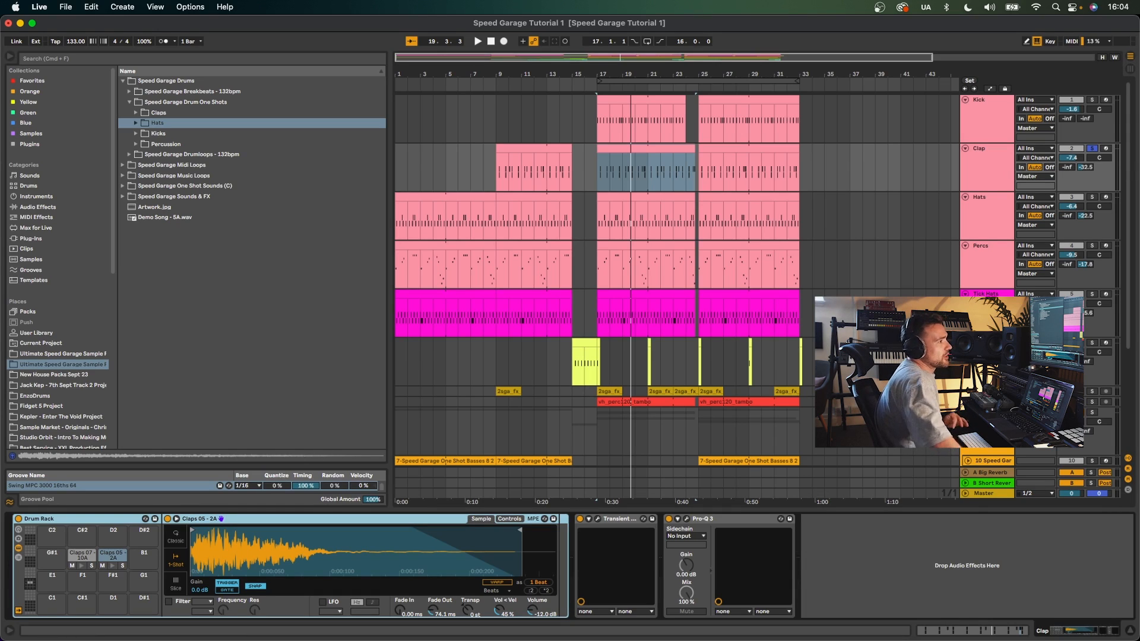
- Inspect the Pro-R plugin on the B Short Reverb return track
click(990, 483)
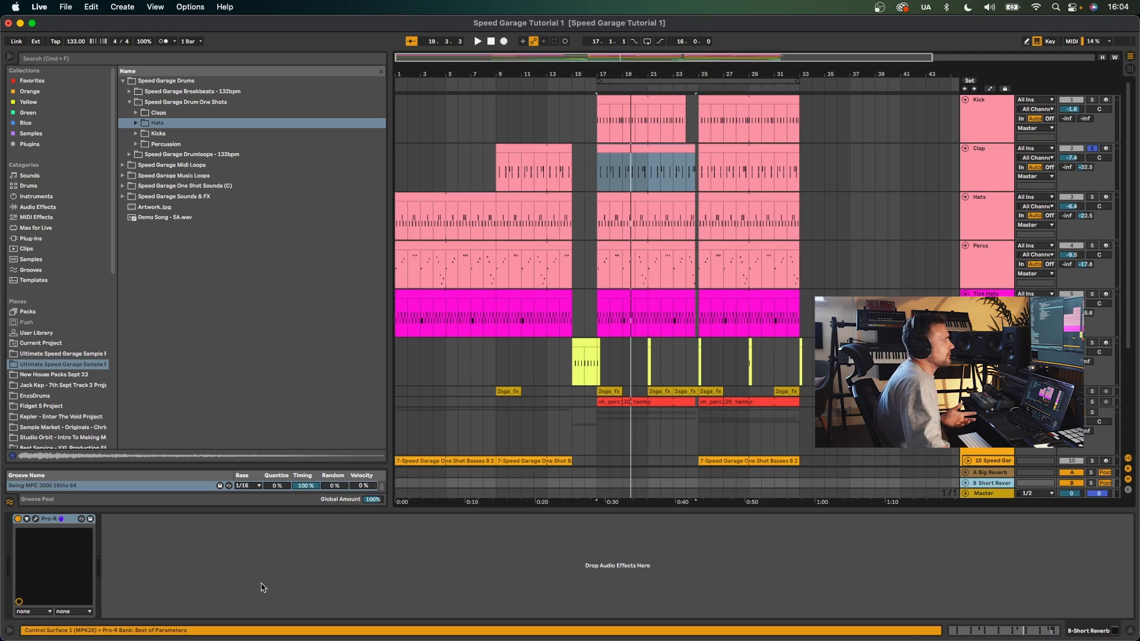
click(36, 519)
click(84, 21)
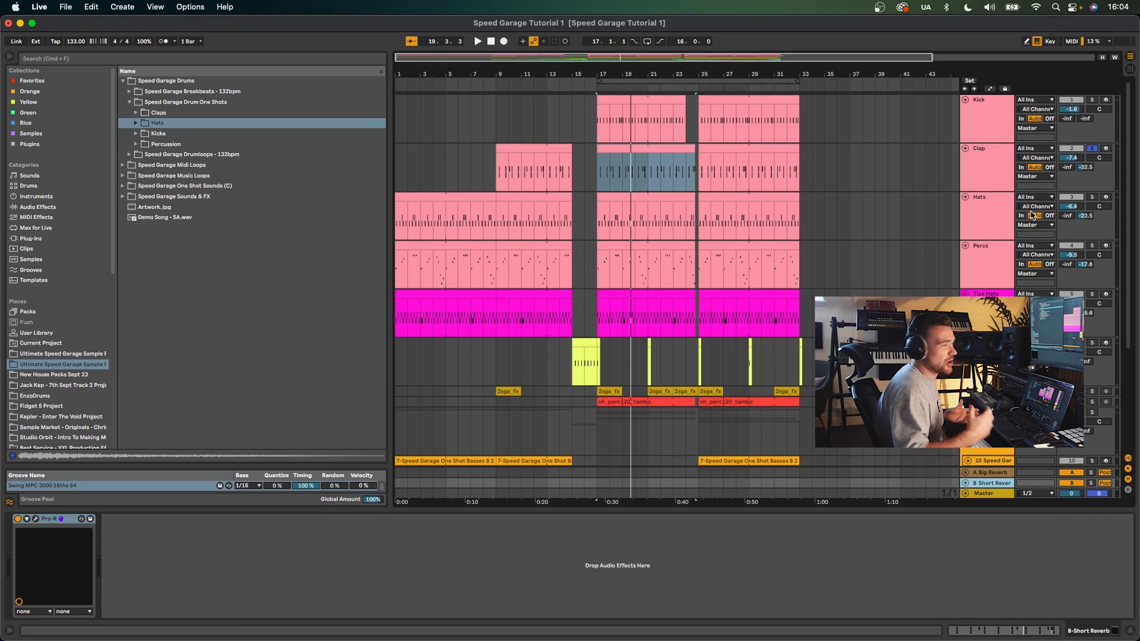
- Open the Transient Master plugin on the Clap track to inspect its settings
scroll(1031, 215, down, 2)
click(991, 119)
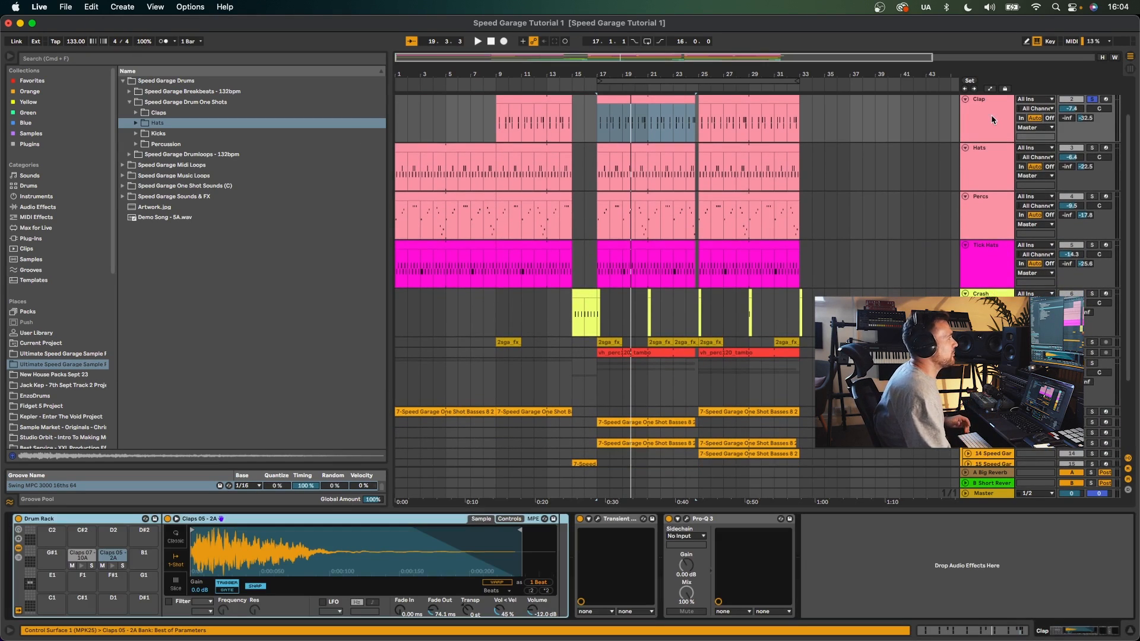
click(597, 519)
mouse_move(270, 148)
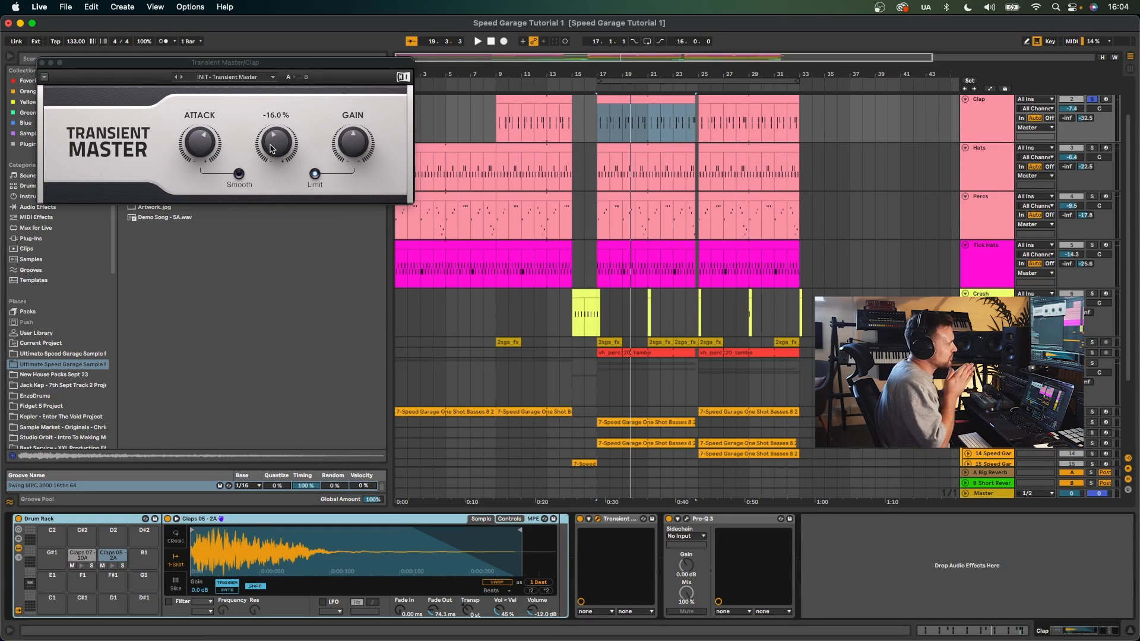
click(42, 63)
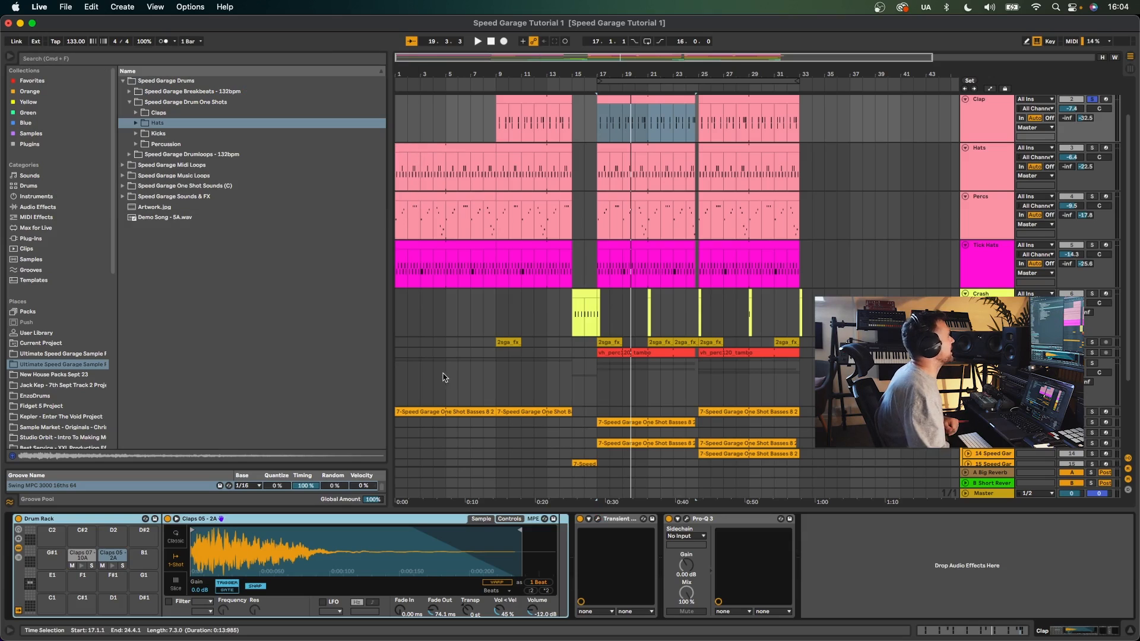
- Open the Clap's Pro-Q 3 and play to hear its low cut filter
click(686, 519)
key(space)
drag(209, 148, 213, 149)
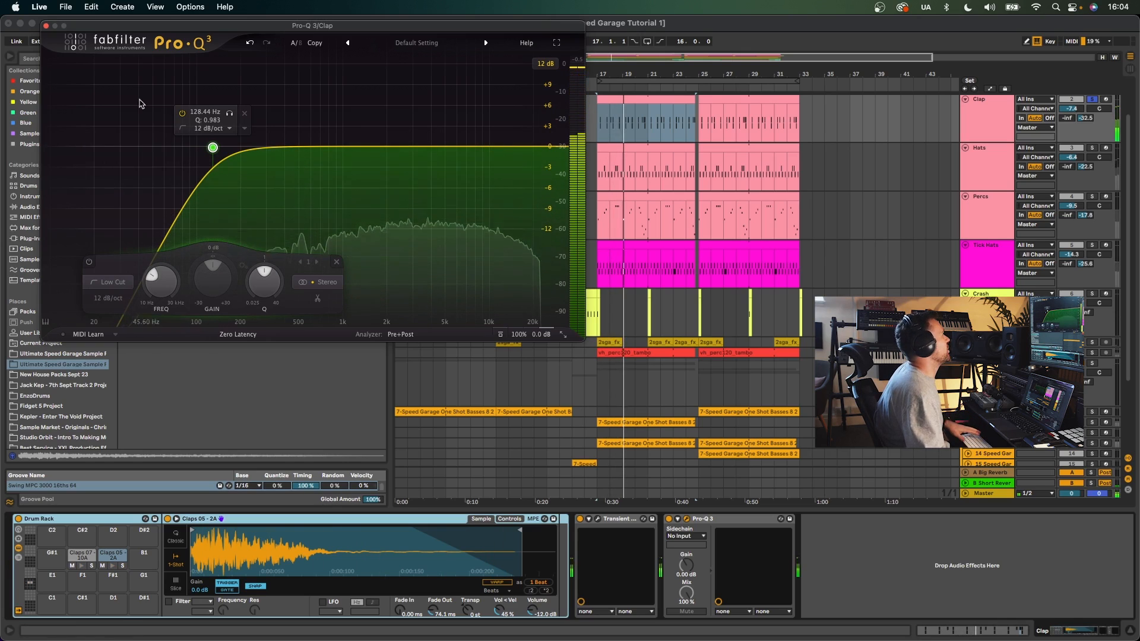
click(46, 26)
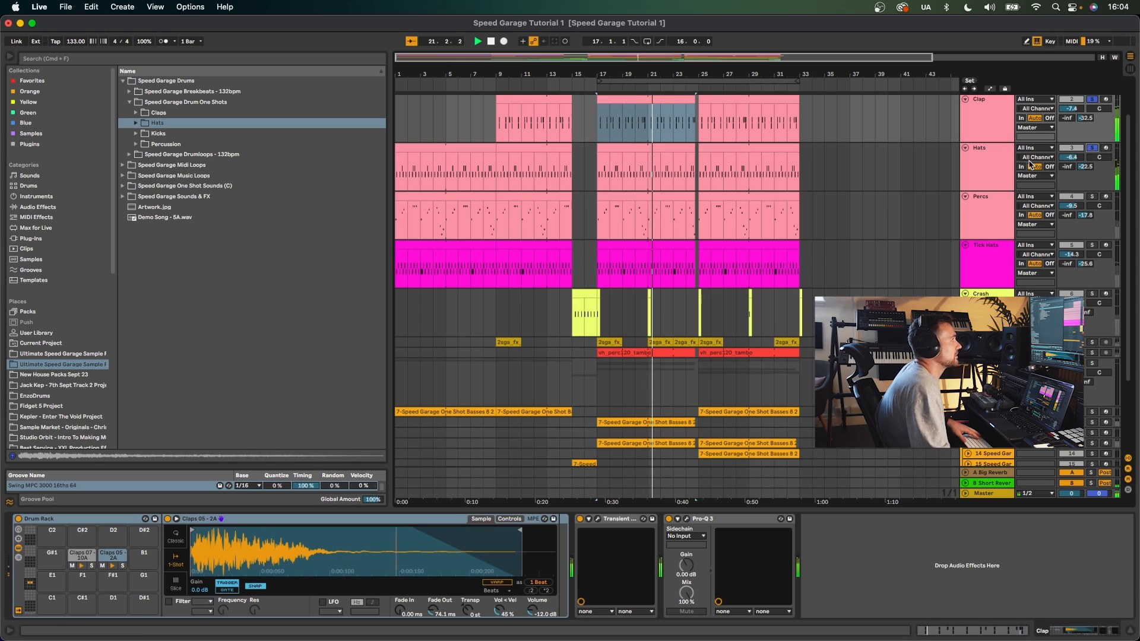
- Solo the Hats track, open its clip and reveal its Swing MPC 3000 16ths 64 groove in the browser
click(1091, 148)
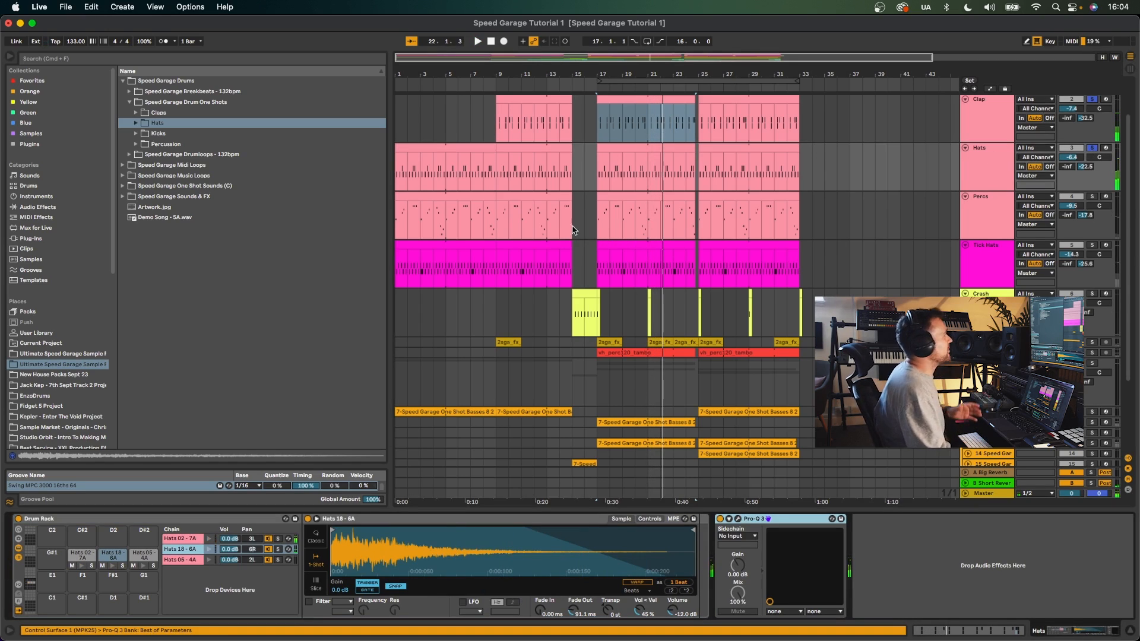
double_click(623, 178)
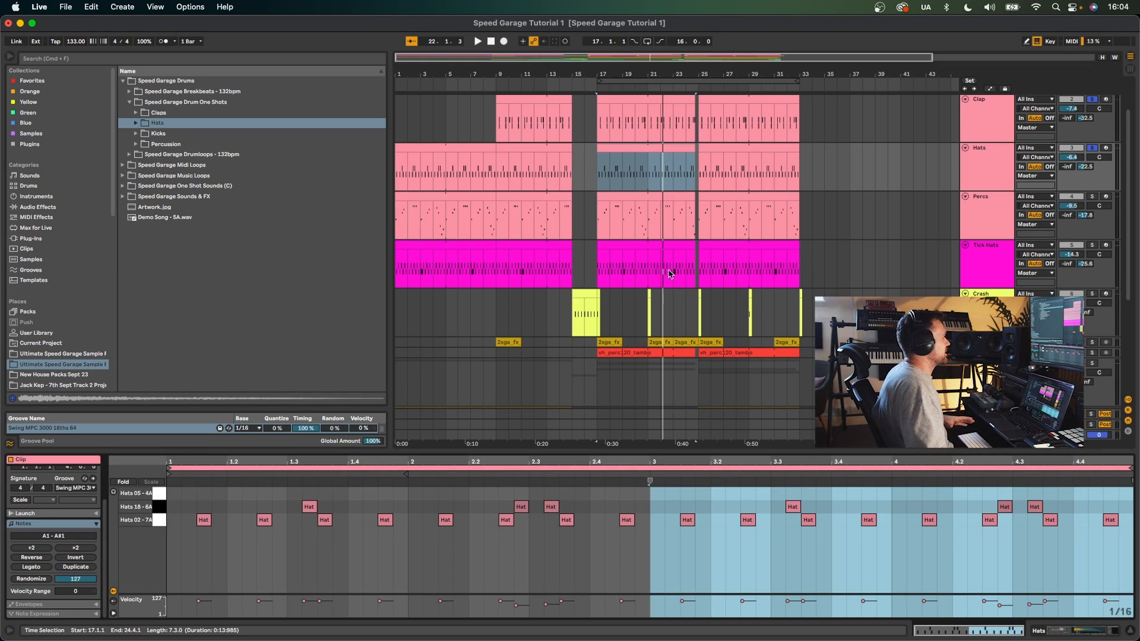
click(78, 489)
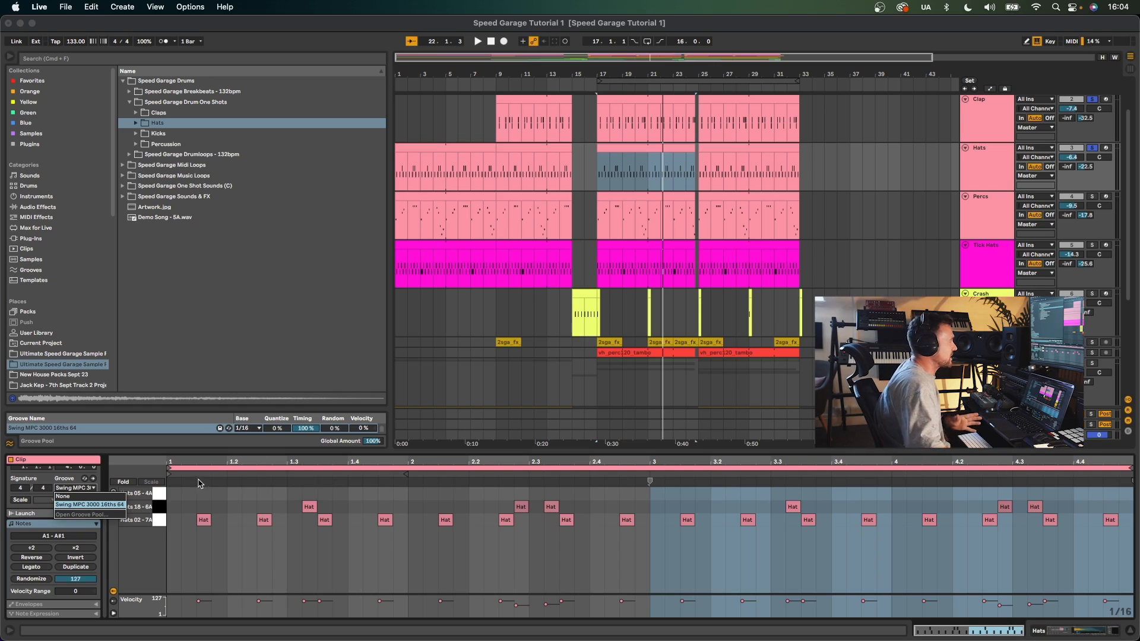
click(57, 483)
click(84, 478)
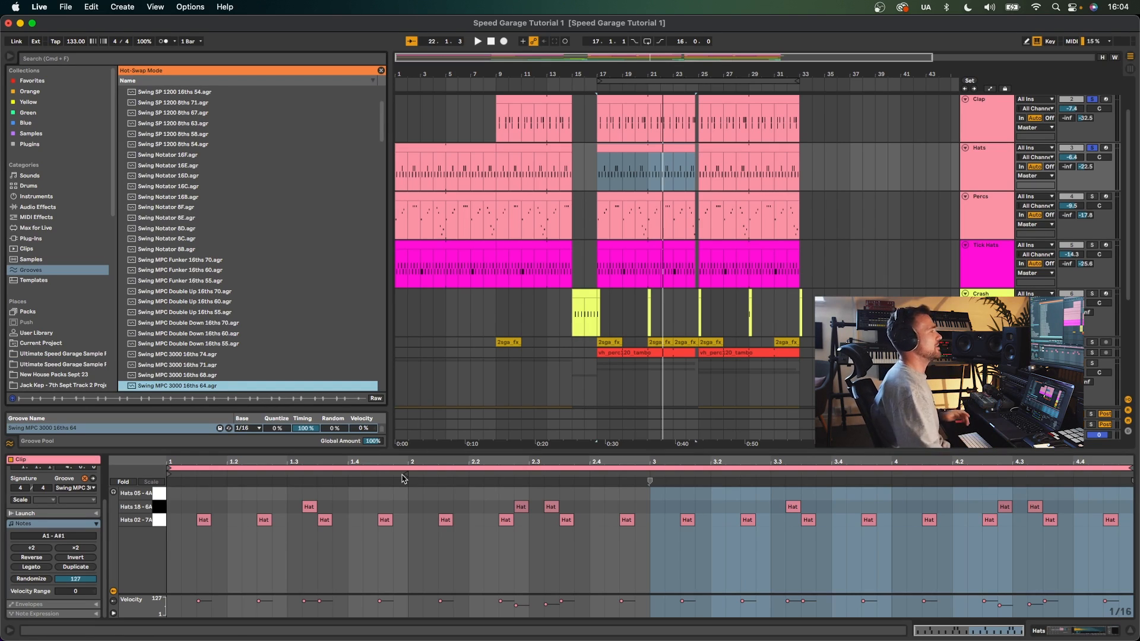
- Play the hats with the groove, then compare the note patterns of the Clap and Hats clips
drag(581, 451, 585, 500)
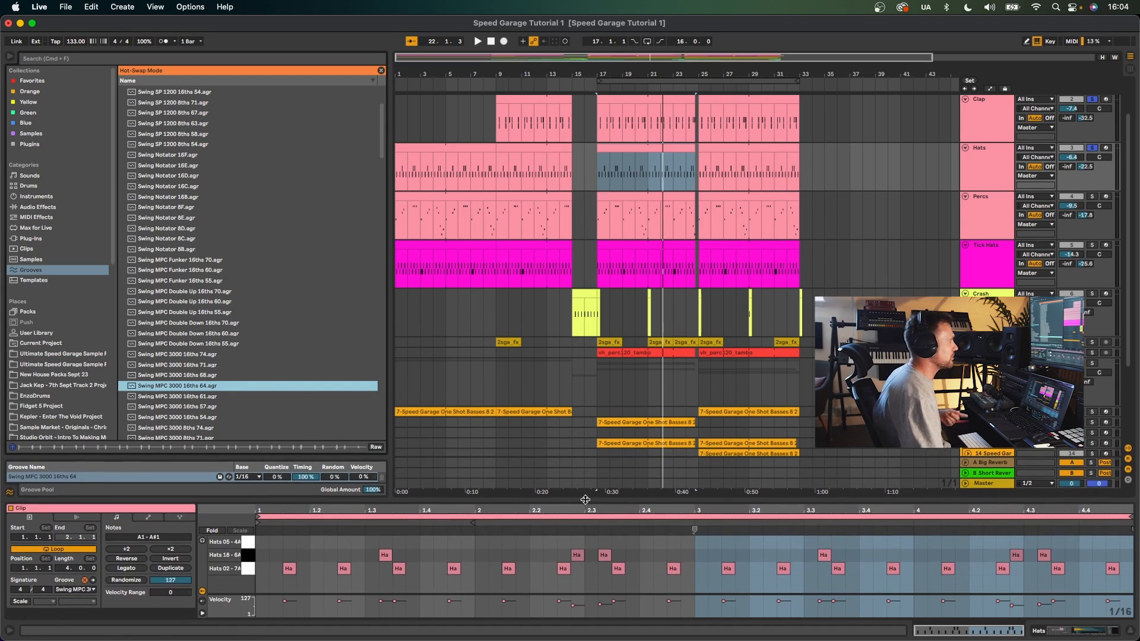
key(space)
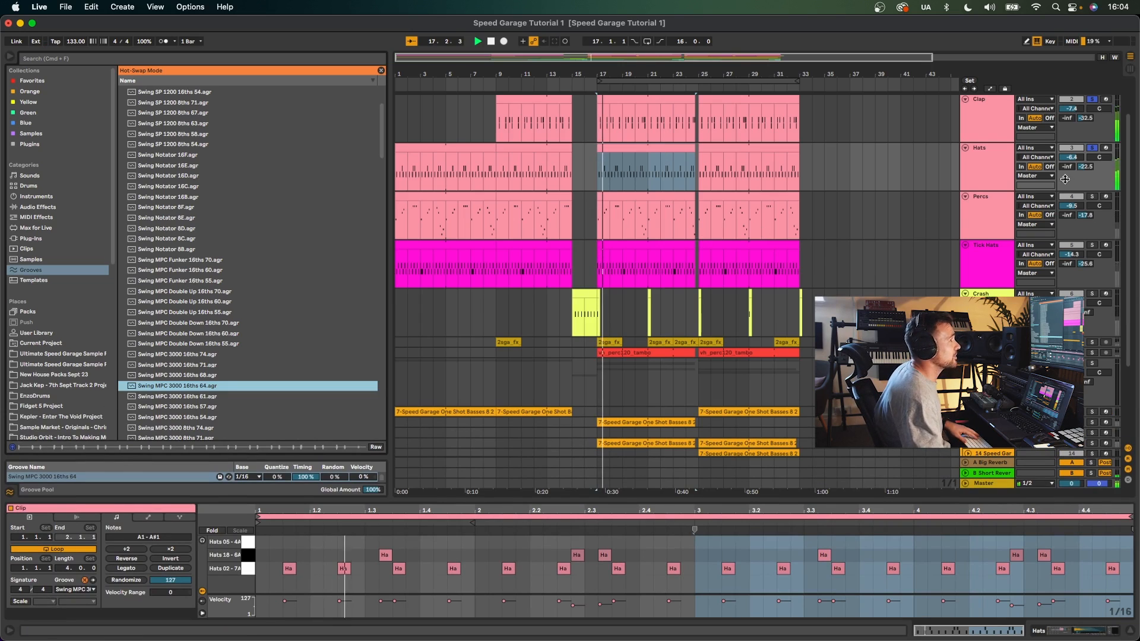
scroll(1083, 113, up, 3)
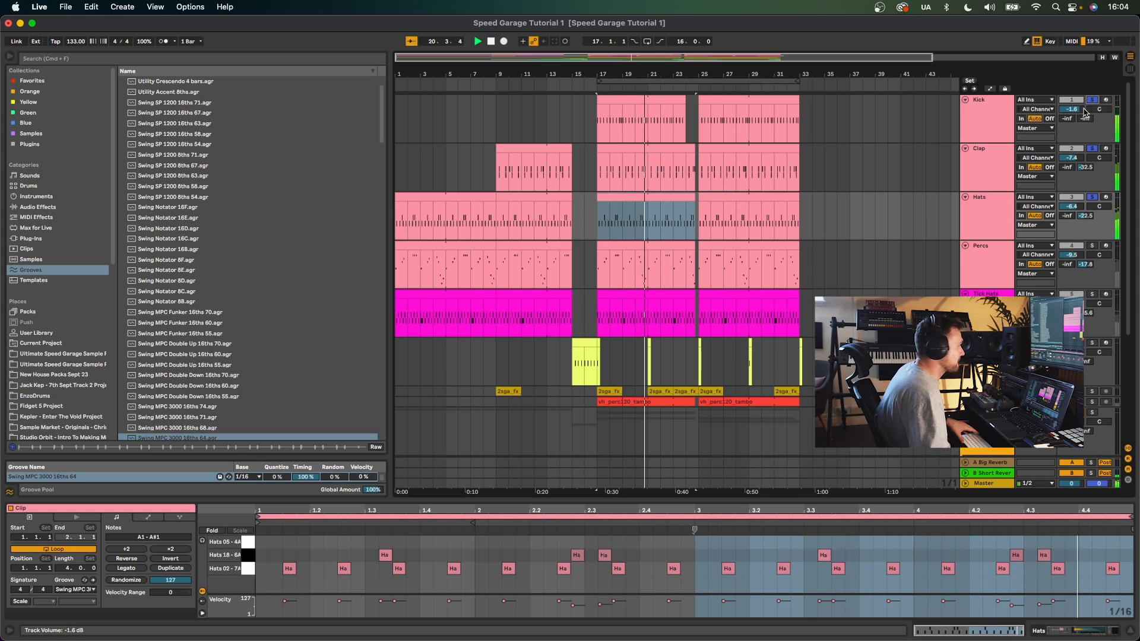
key(space)
click(646, 167)
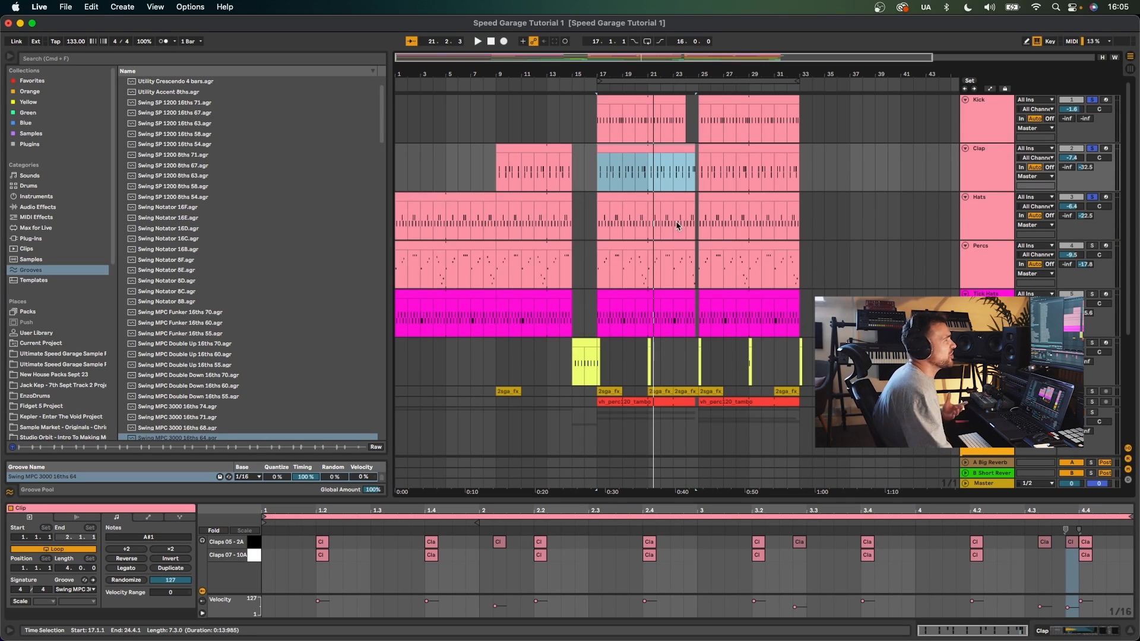
click(644, 193)
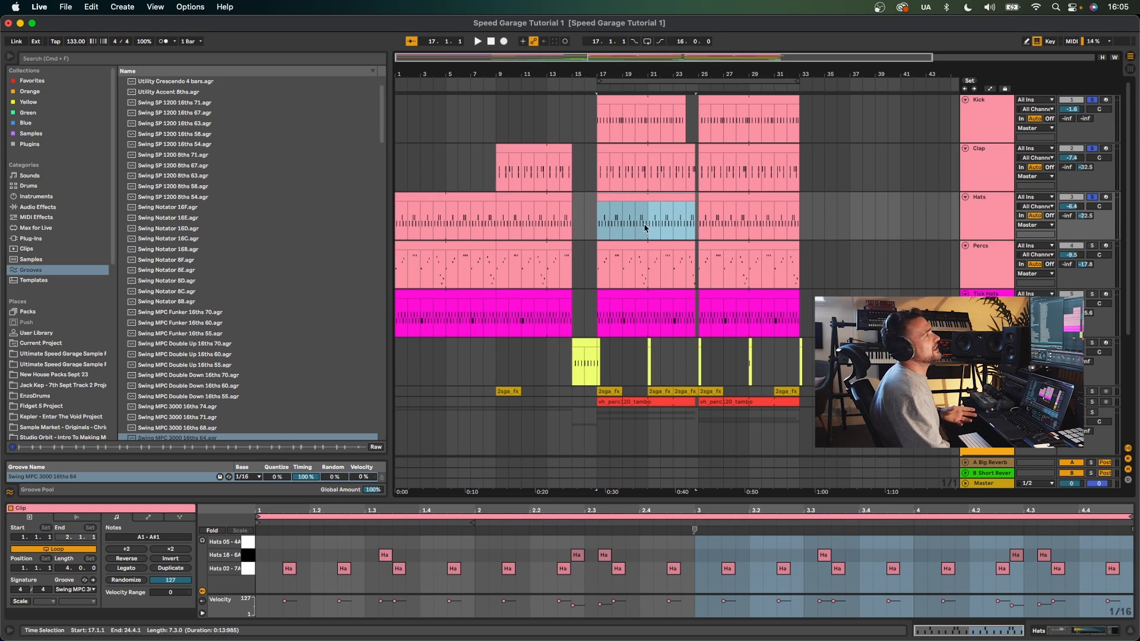
- Solo the Percs track, play it and open its clip in an enlarged note editor
click(1092, 245)
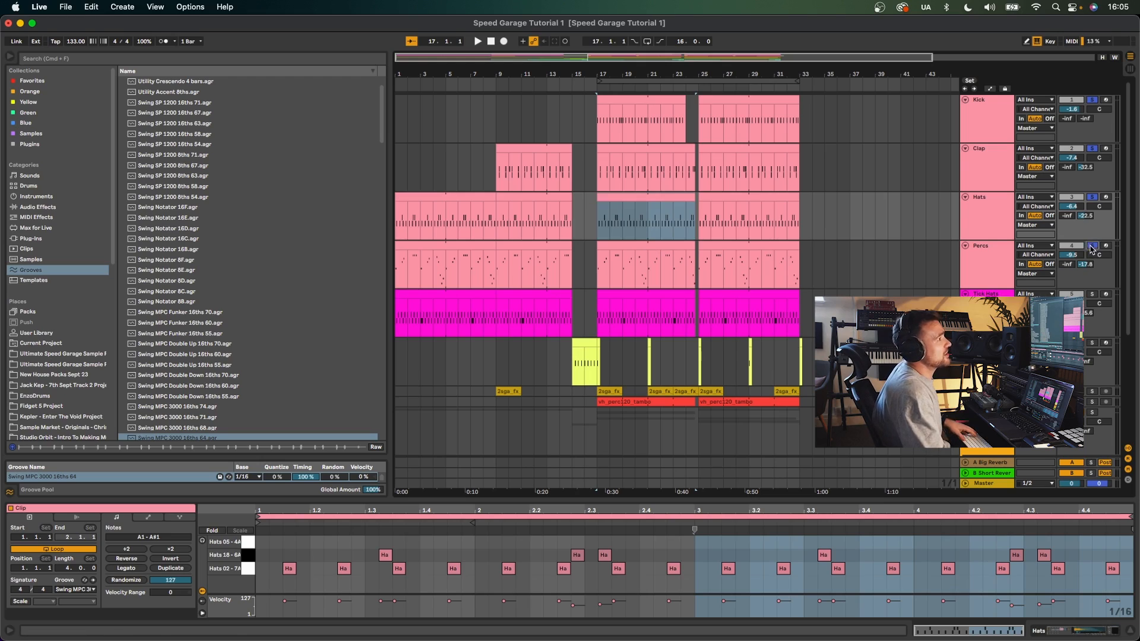
key(space)
click(646, 267)
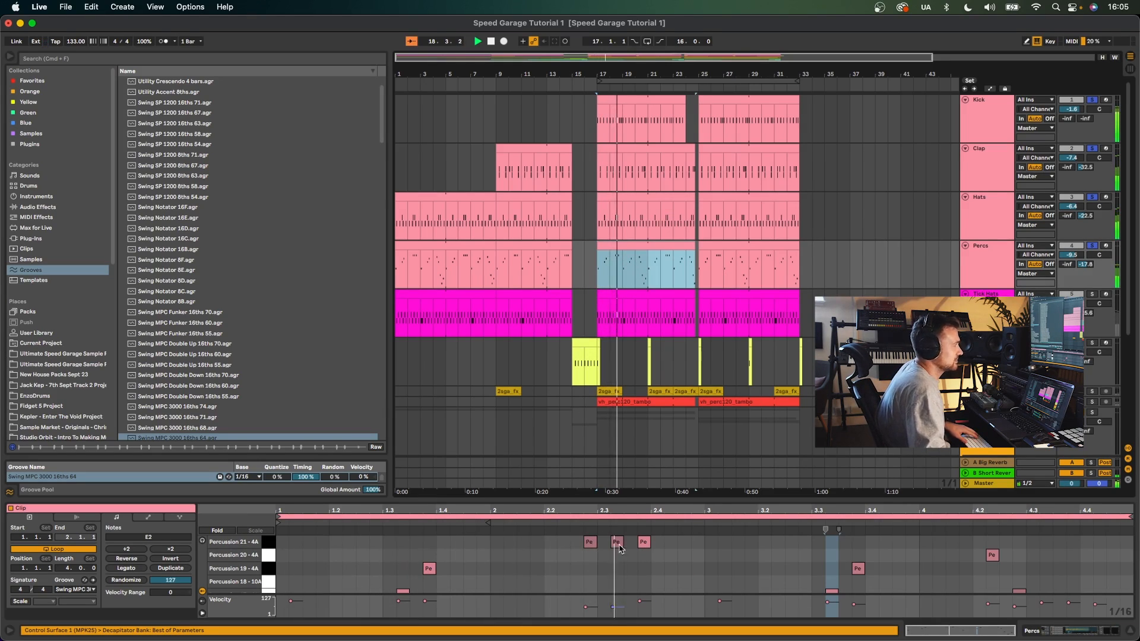
drag(634, 497, 638, 399)
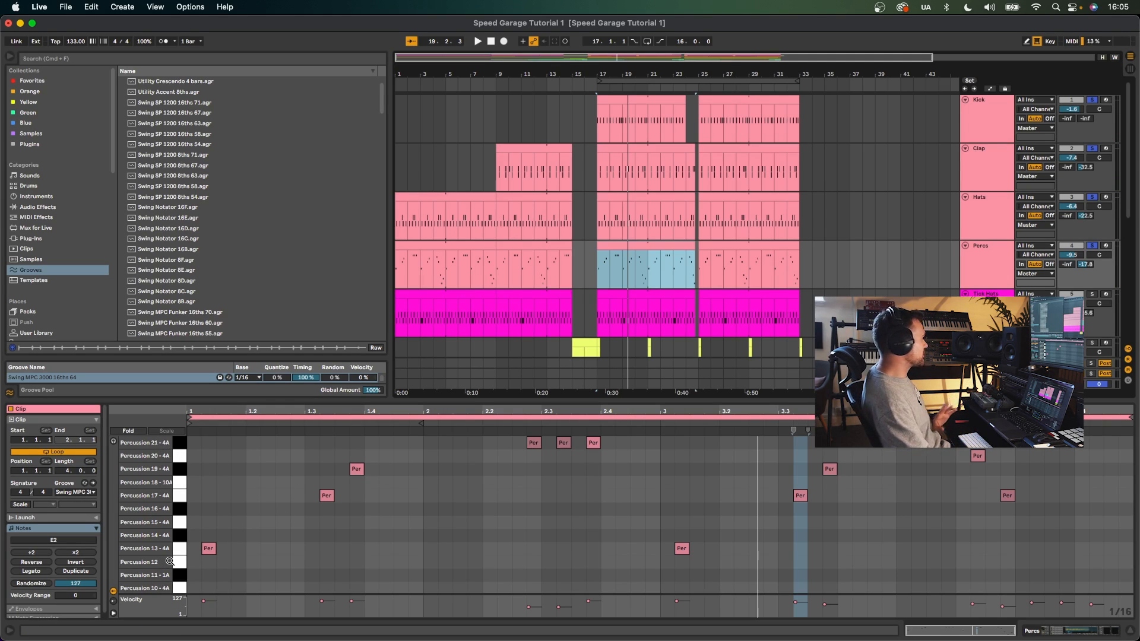
key(space)
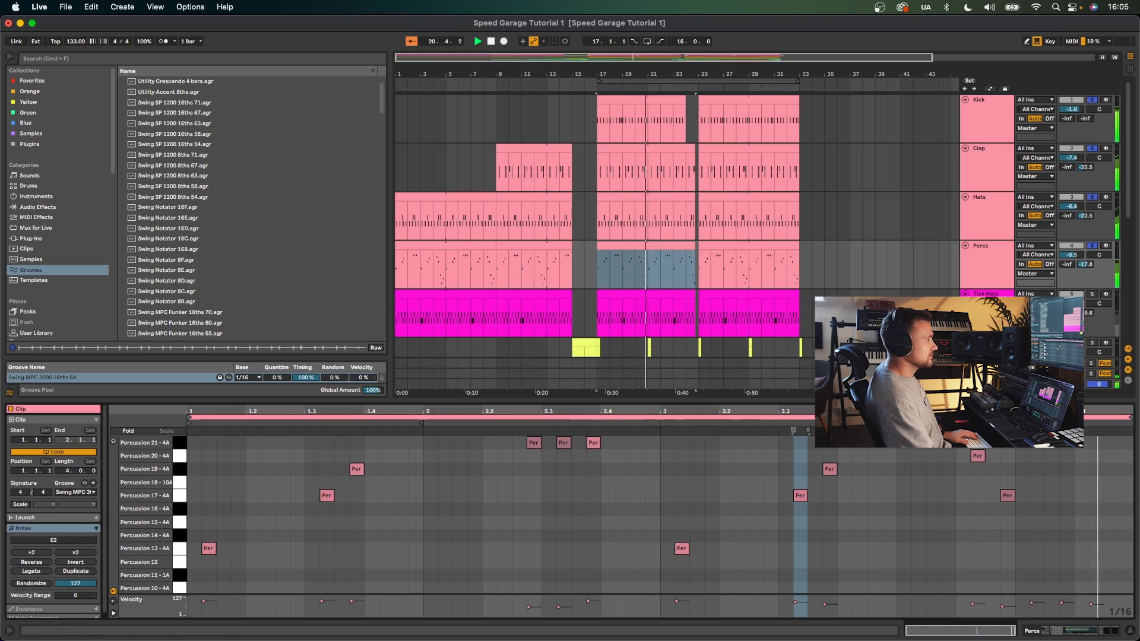
- Review the Percs clip's full note range, then open the Tick Hats clip's notes
scroll(963, 497, down, 3)
drag(949, 401, 950, 189)
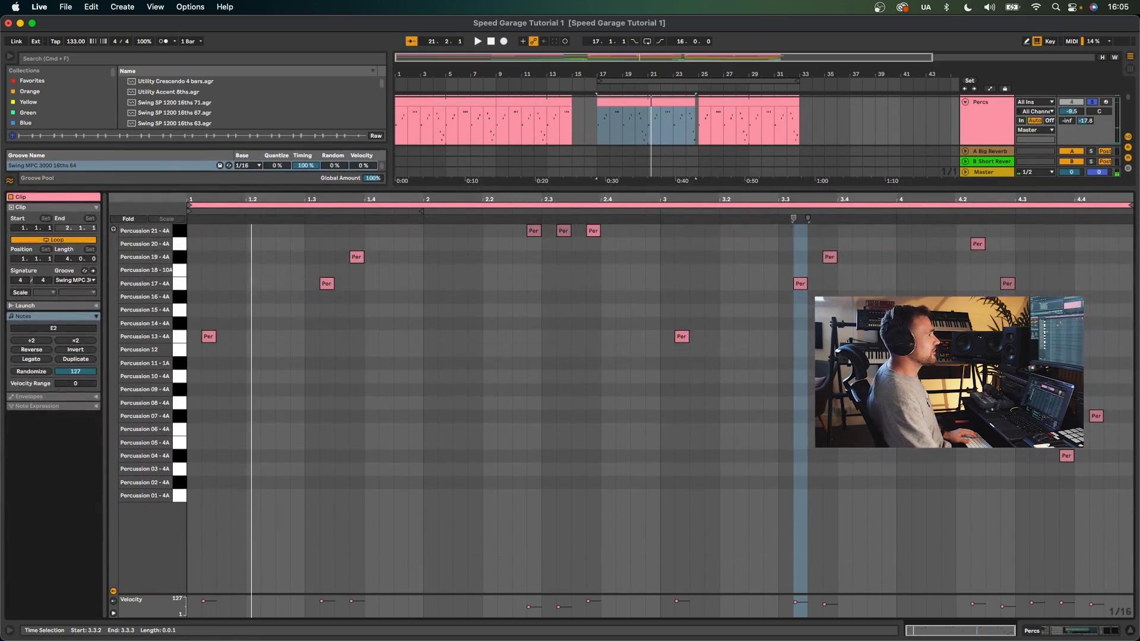
click(776, 210)
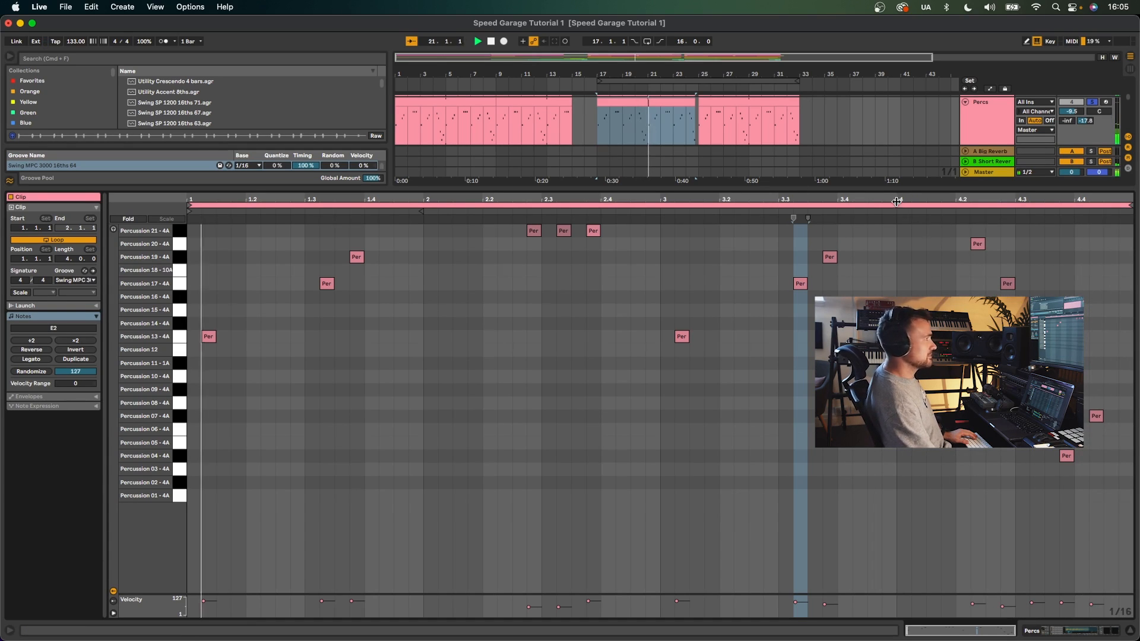
drag(888, 189, 888, 326)
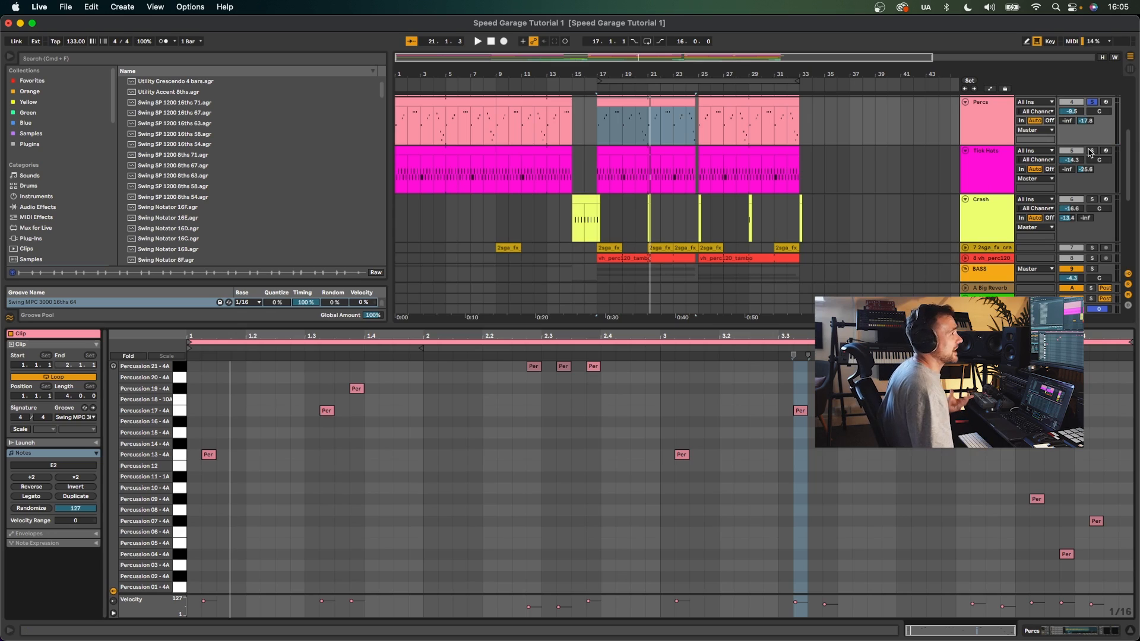
key(Down)
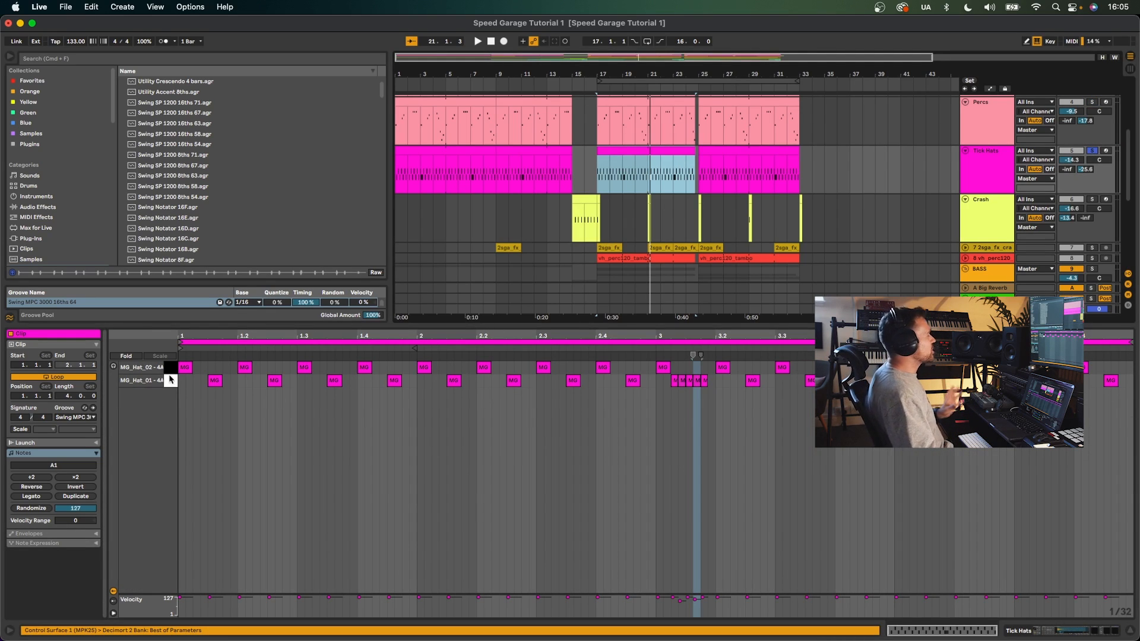
drag(99, 326, 95, 443)
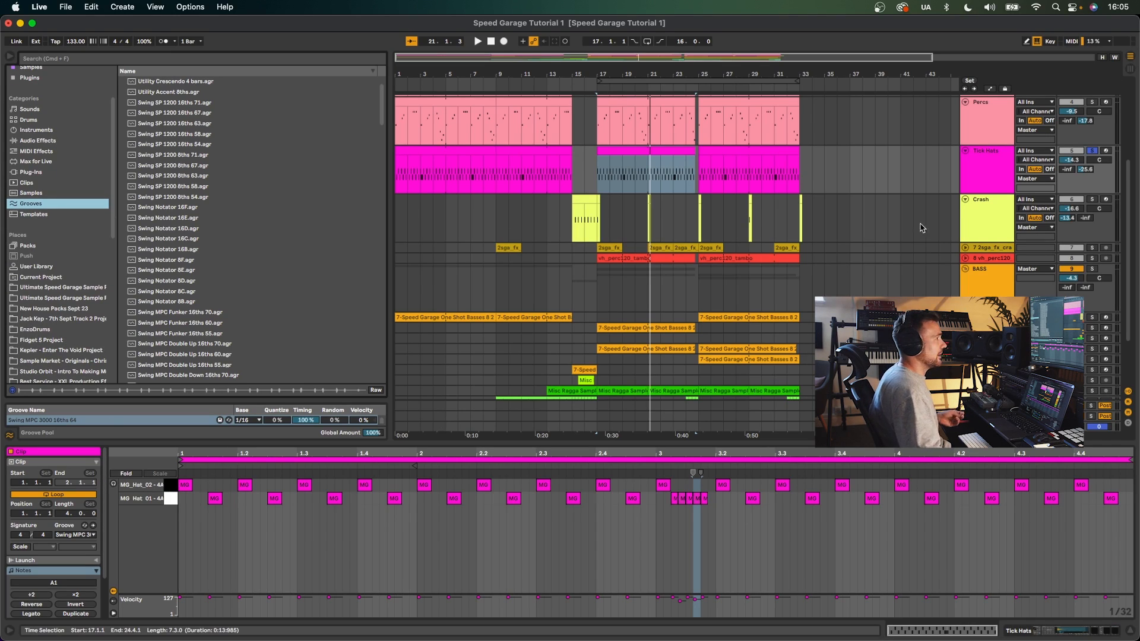
- Show the Tick Hats track's Drum Rack and play the arrangement from its clip at bar 17
click(984, 187)
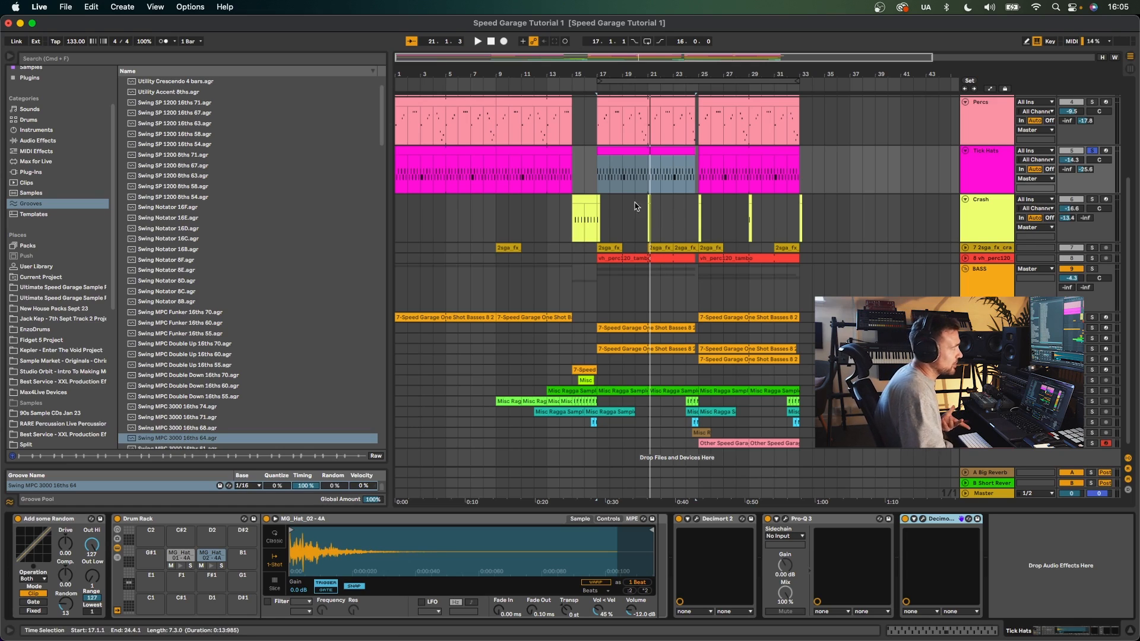
click(595, 184)
key(space)
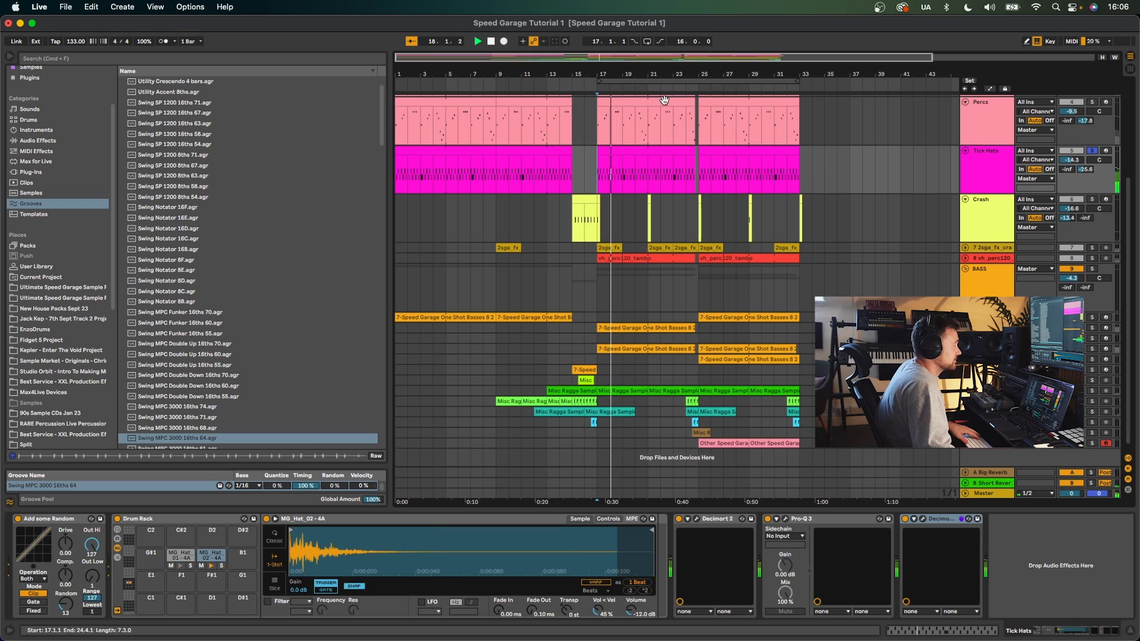
scroll(628, 185, up, 3)
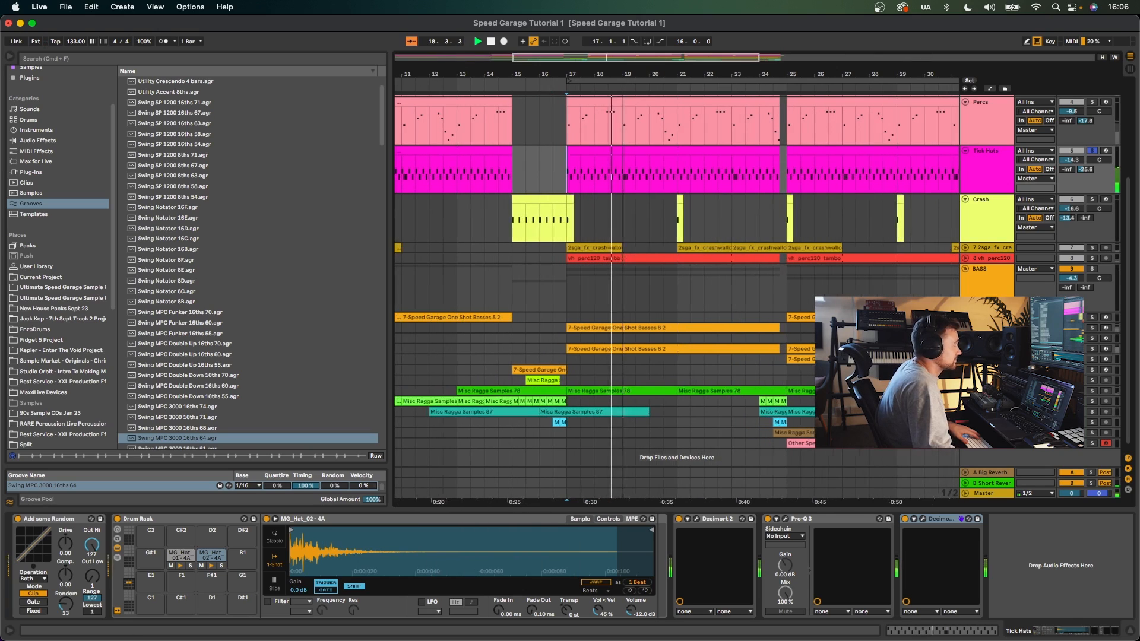
key(space)
- Open the Tick Hats clip's notes, try a 1/16 fixed grid, return the grid to 1/32 and play it
double_click(628, 186)
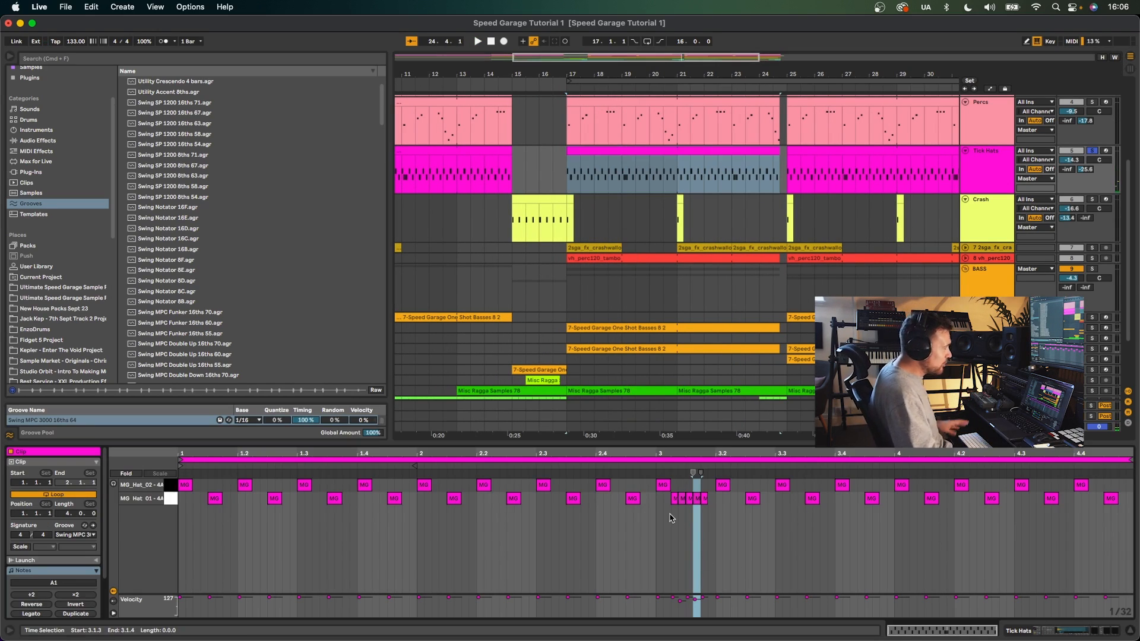
right_click(672, 544)
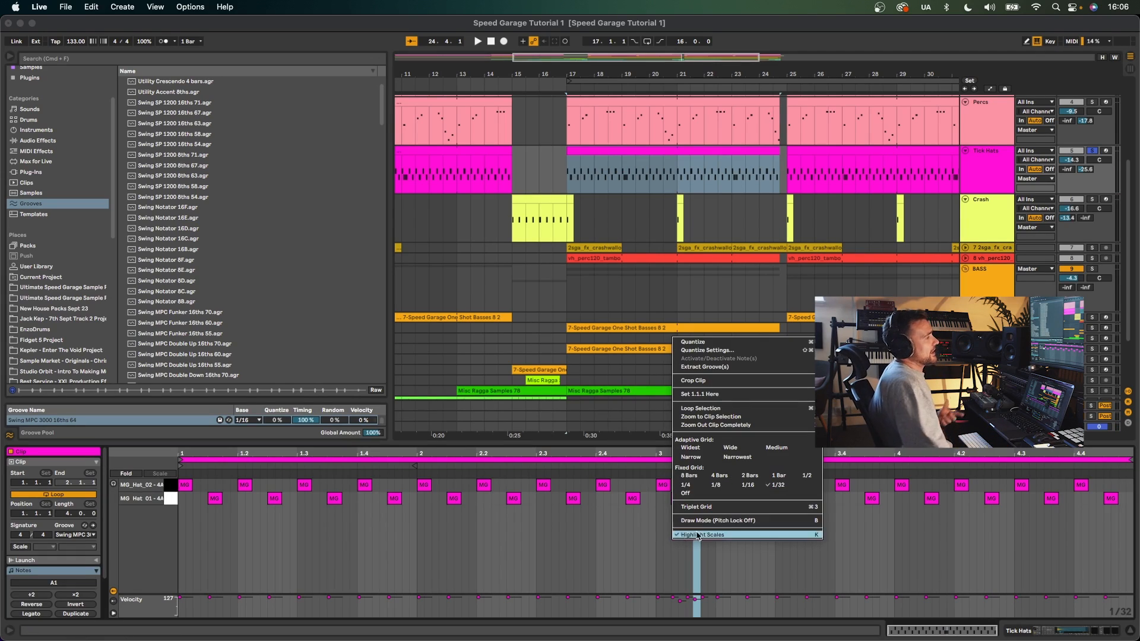
click(746, 485)
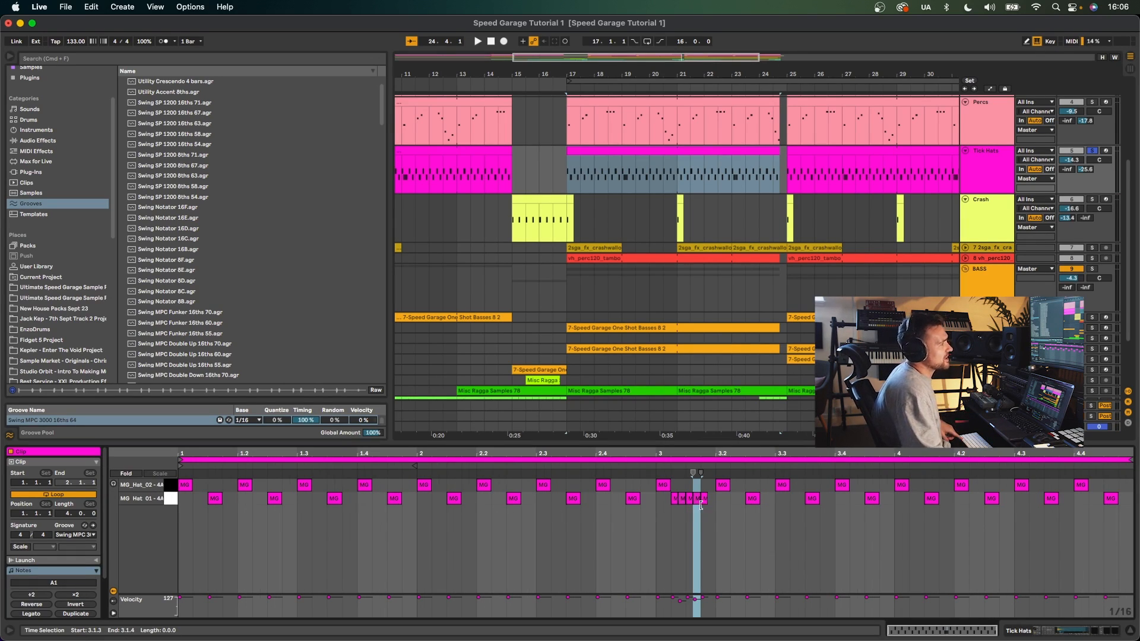
scroll(688, 522, up, 3)
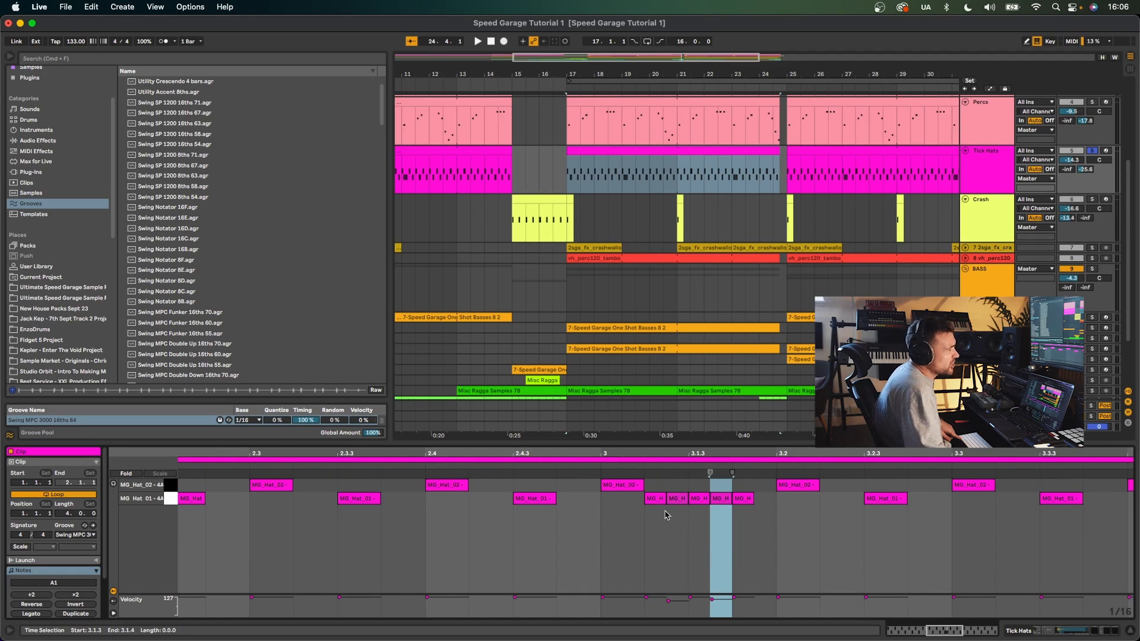
scroll(653, 525, down, 2)
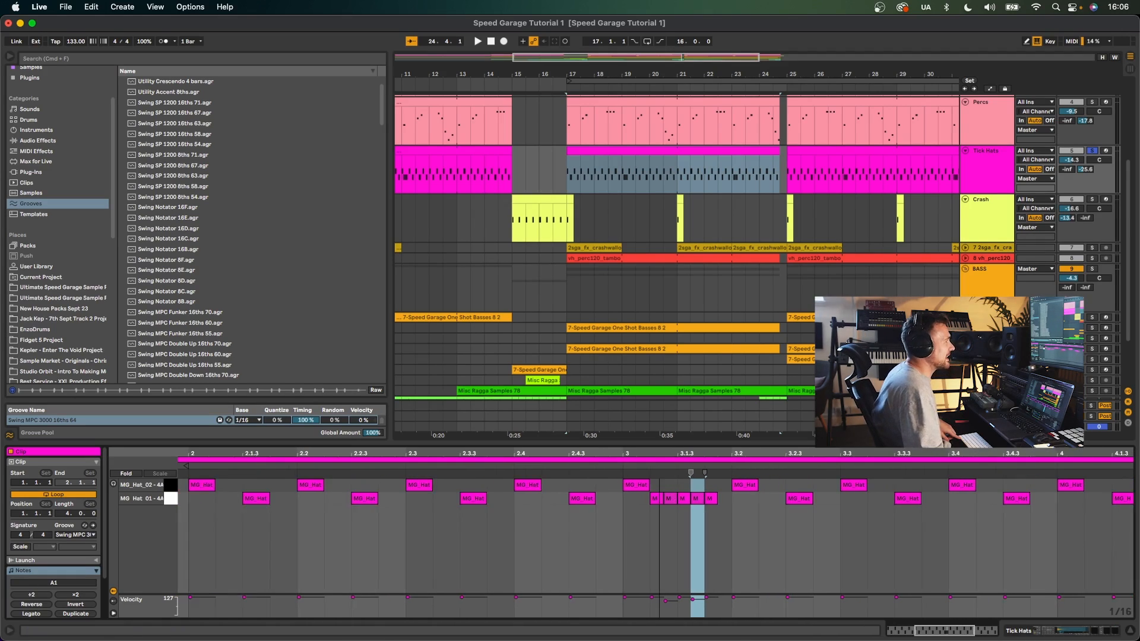
right_click(615, 554)
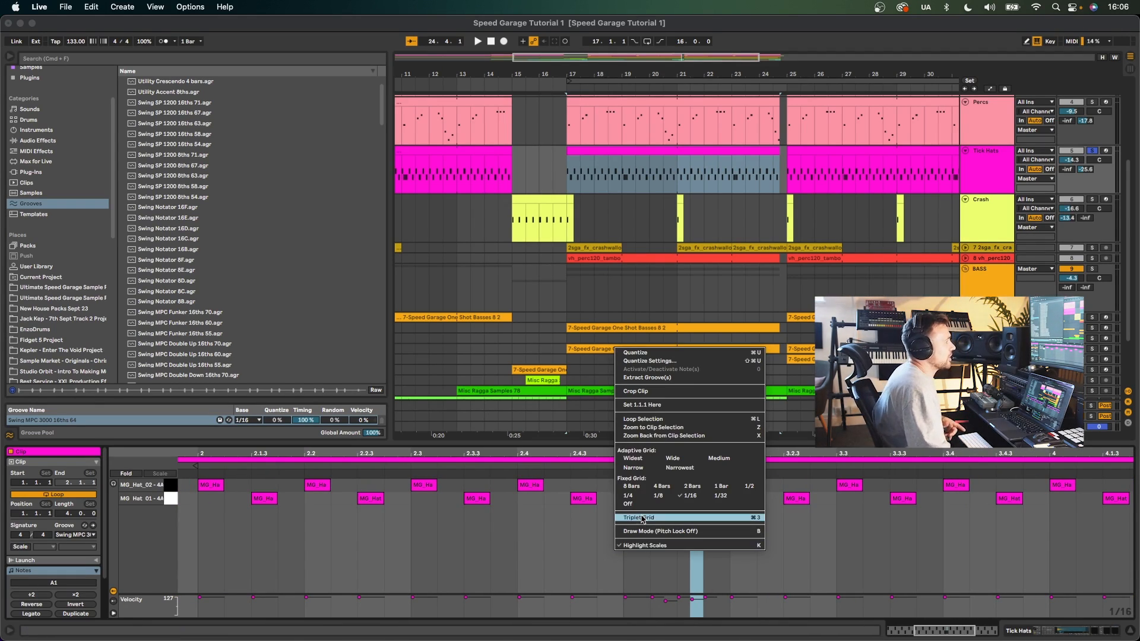
click(719, 495)
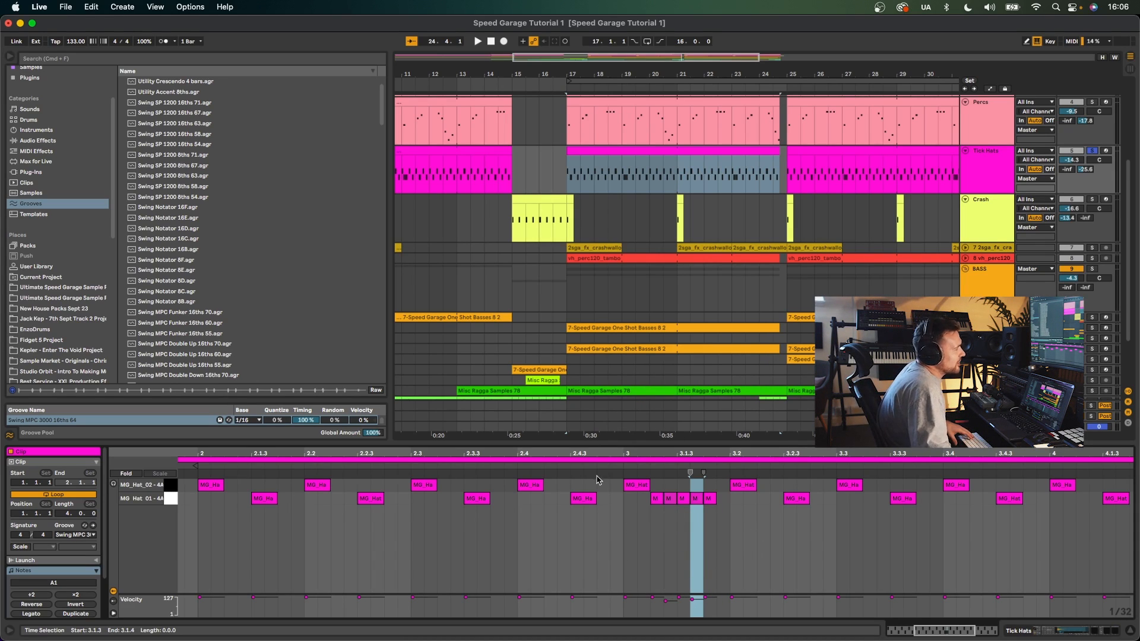
key(space)
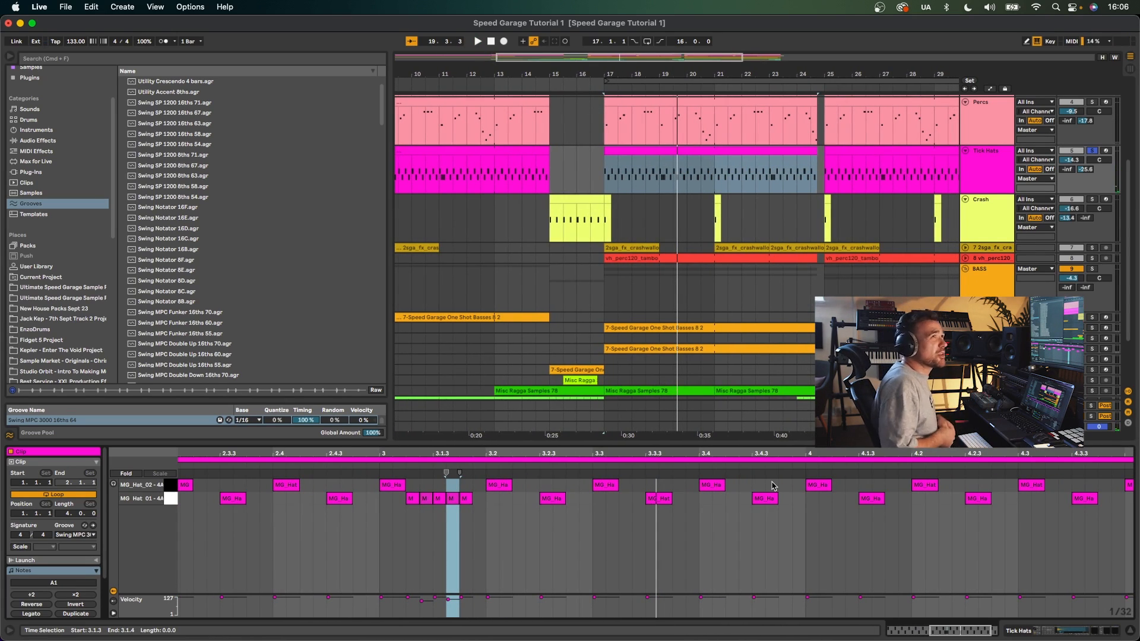
- Solo the Kick track, open its clip's notes and play it
scroll(1074, 204, up, 3)
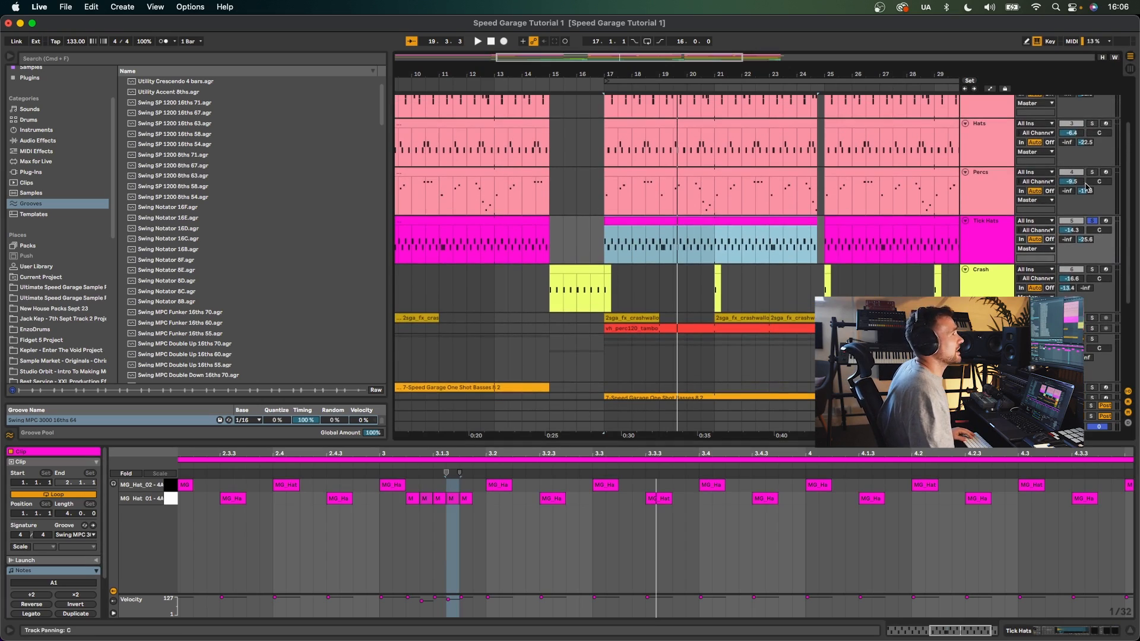
scroll(1088, 186, up, 3)
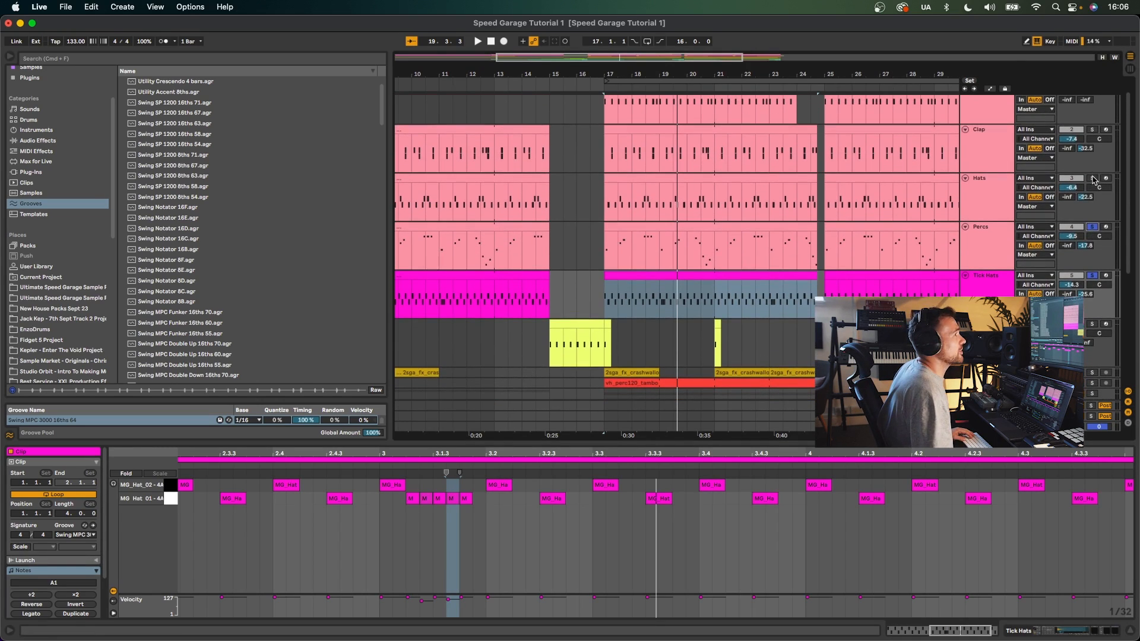
scroll(1095, 132, up, 1)
click(1090, 101)
click(599, 133)
key(space)
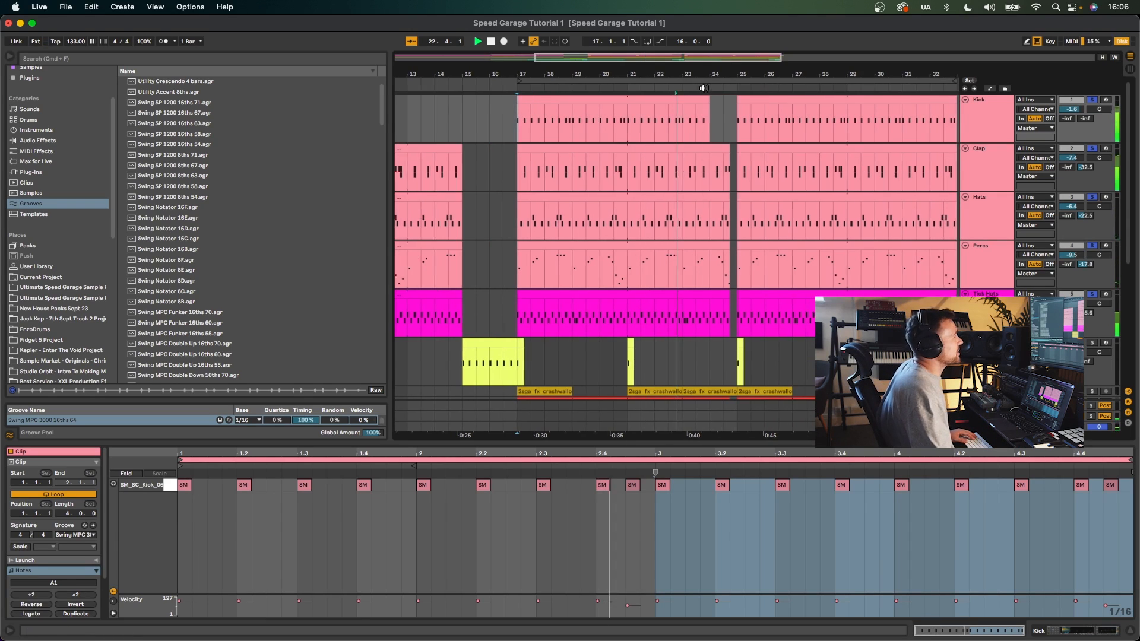
- Select a Crash clip, play it and view the Crash track's devices
scroll(730, 136, left, 5)
scroll(682, 166, right, 5)
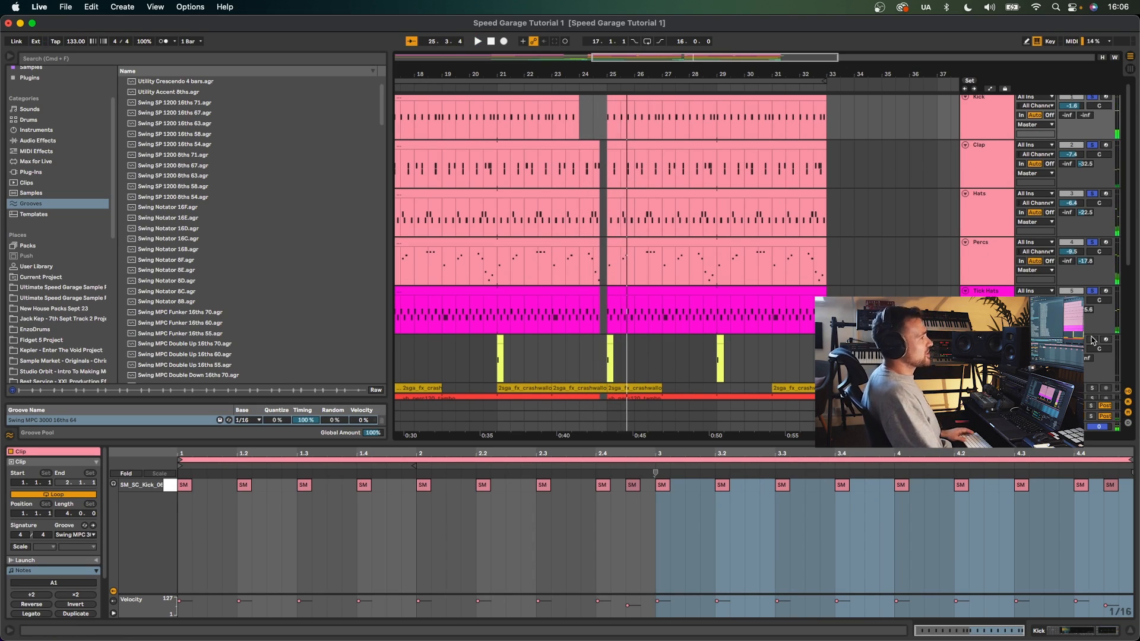
click(610, 339)
key(space)
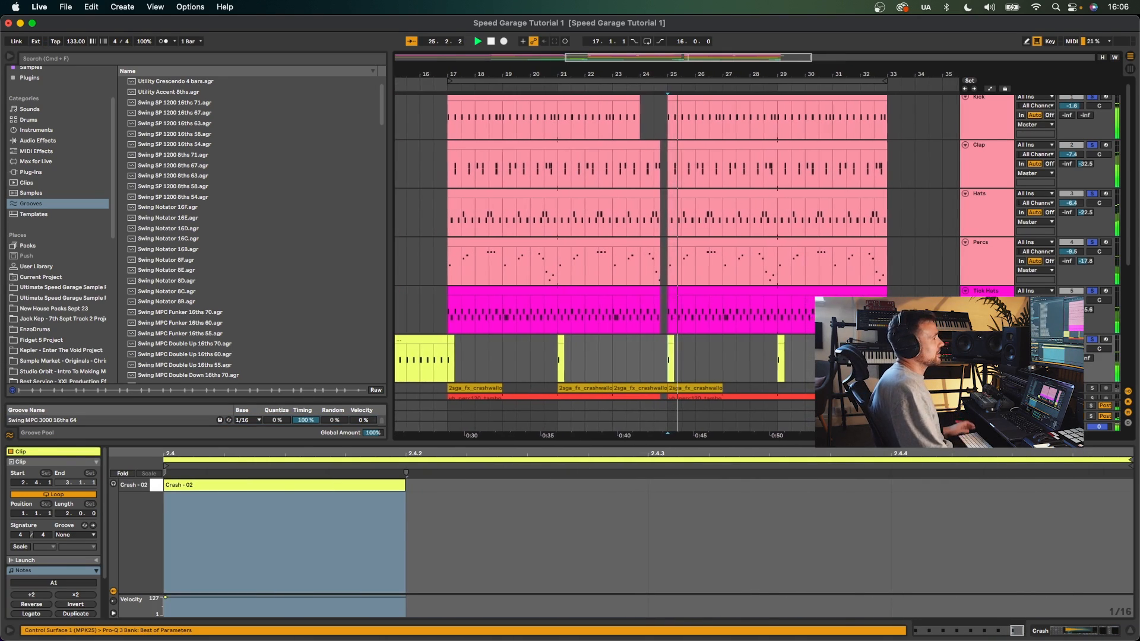
key(shift+Tab)
key(space)
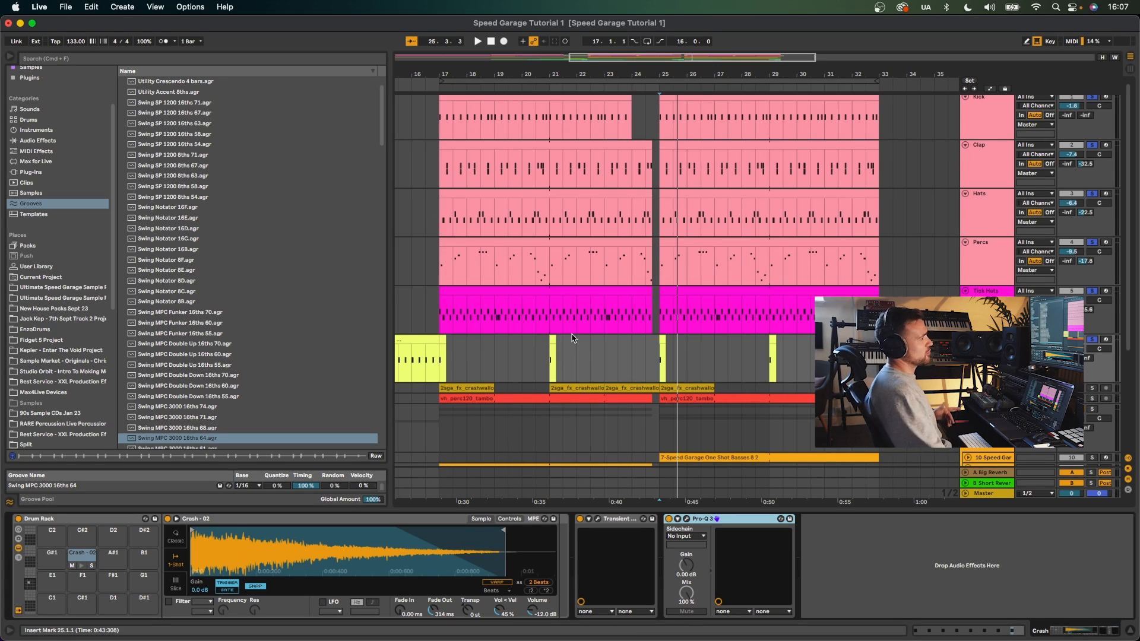
- Zoom out the arrangement and play from the first Crash clip
scroll(572, 339, down, 3)
drag(466, 69, 466, 30)
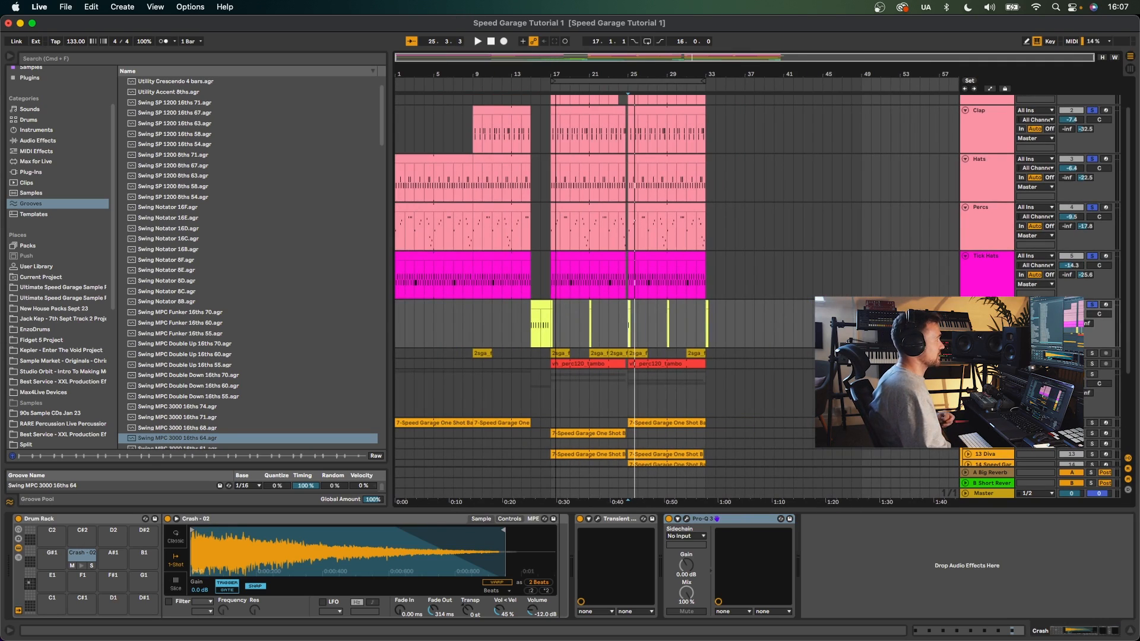
click(531, 338)
key(space)
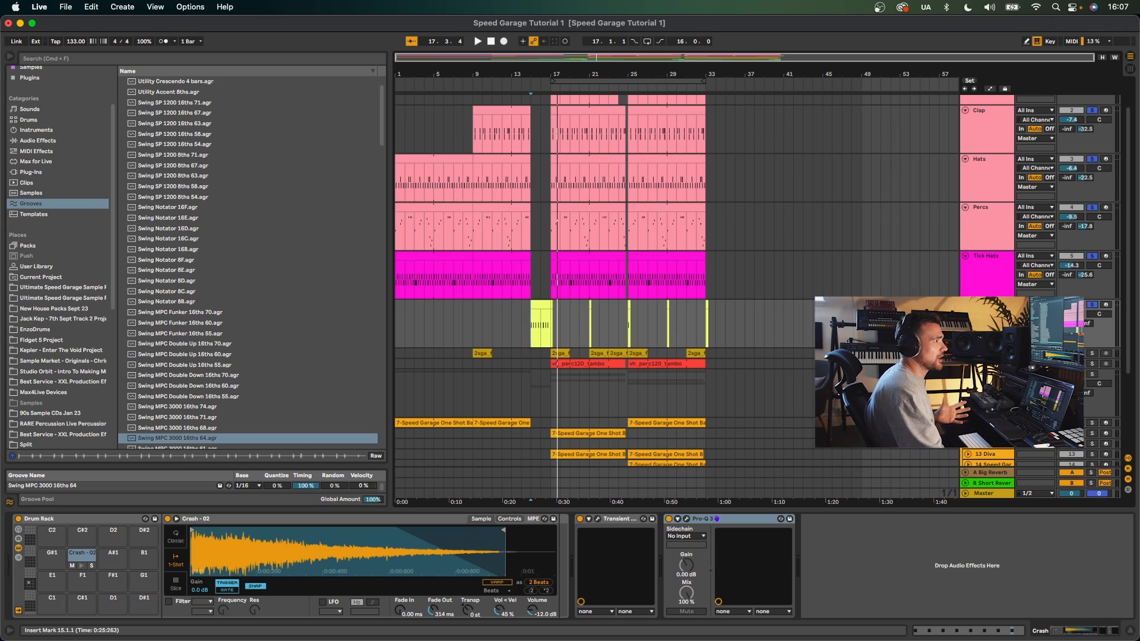
- Solo the 2ga_fx_crashwallop and vh_perc120 tracks and play from their first clips
scroll(594, 267, down, 4)
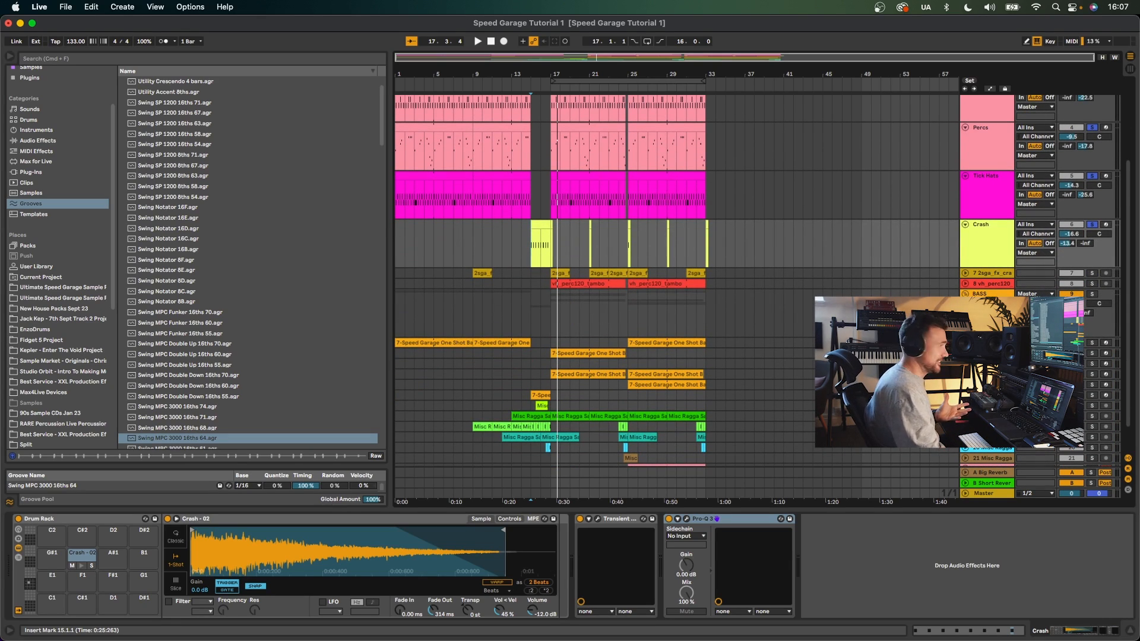
click(1091, 274)
super+click(1092, 283)
click(556, 272)
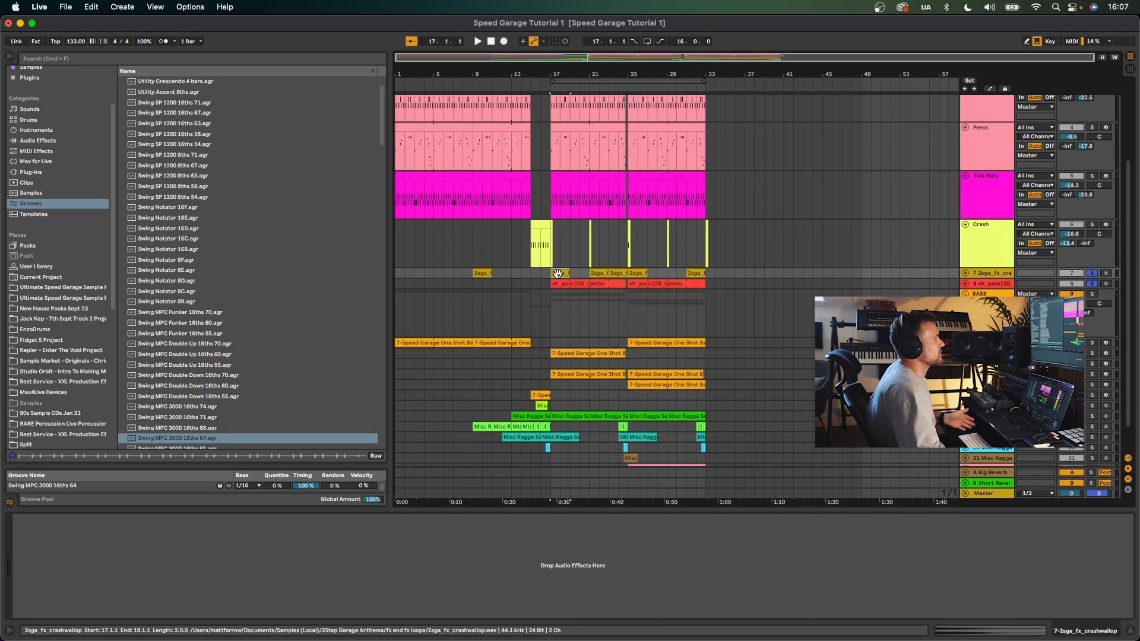
key(space)
click(580, 283)
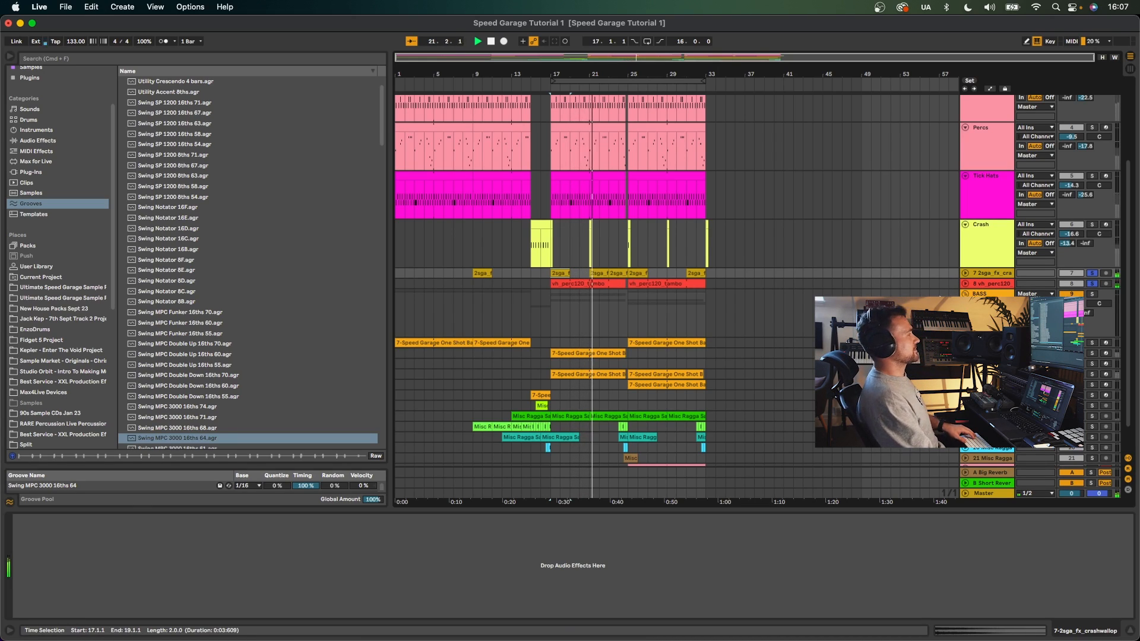
- Solo the BASS group and play the arrangement from bar 9
scroll(987, 276, up, 3)
scroll(987, 276, up, 2)
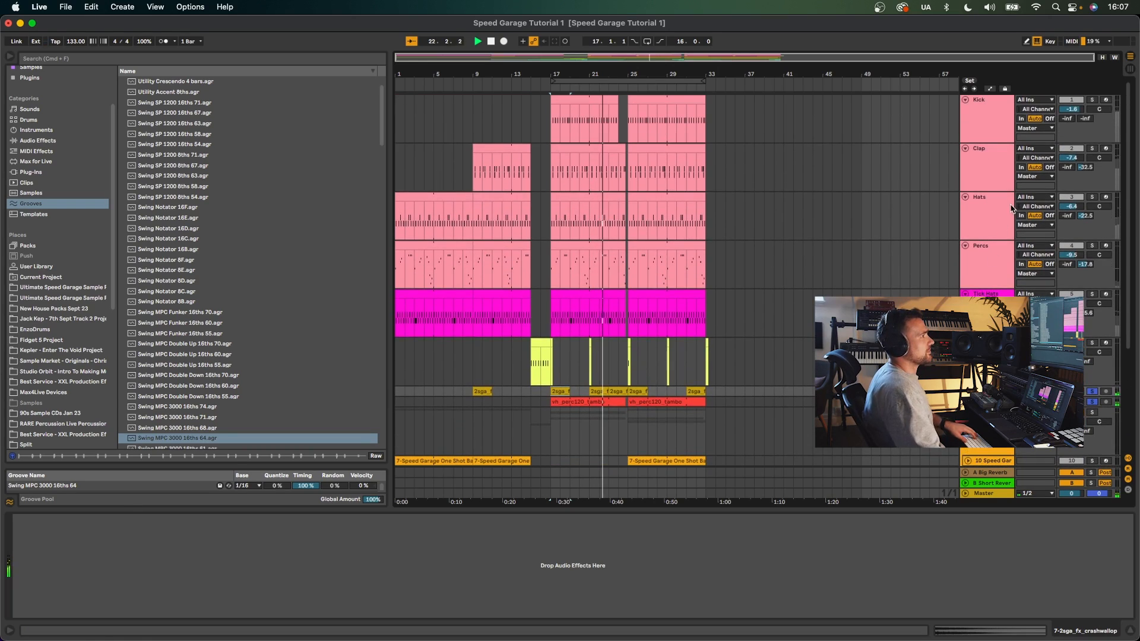
scroll(987, 276, down, 4)
scroll(744, 315, down, 1)
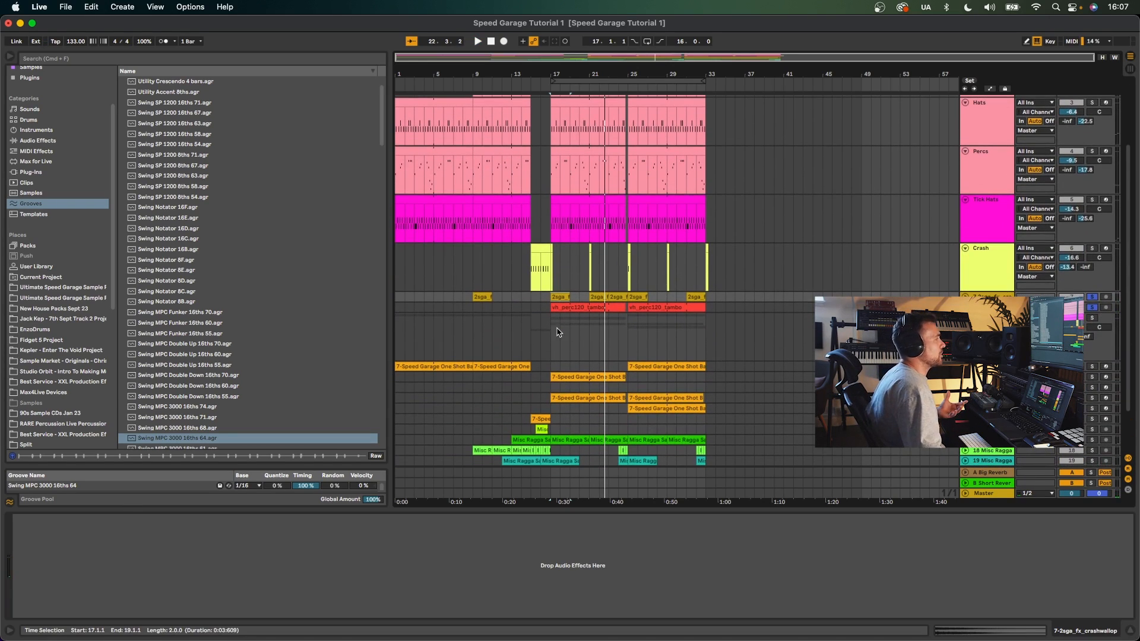
scroll(744, 315, down, 3)
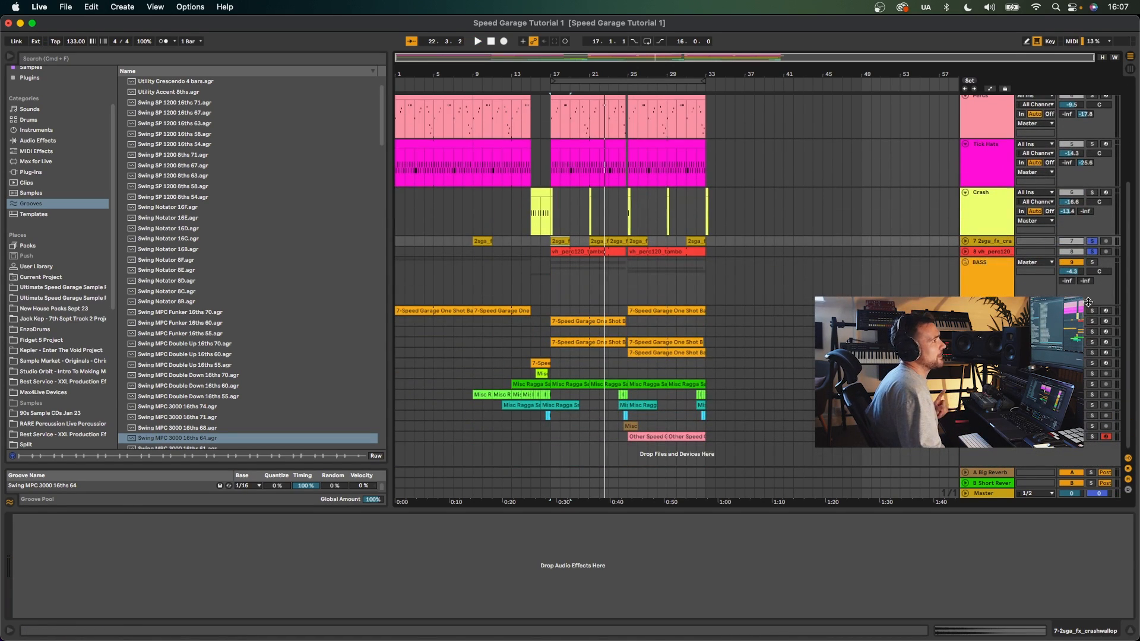
click(1092, 262)
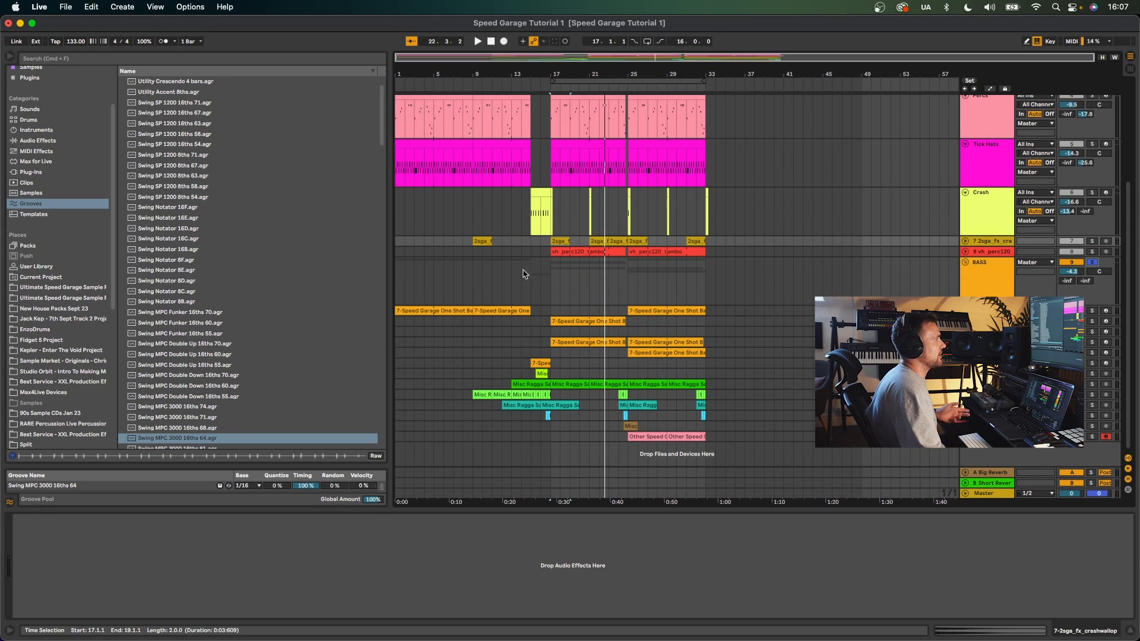
click(474, 270)
key(space)
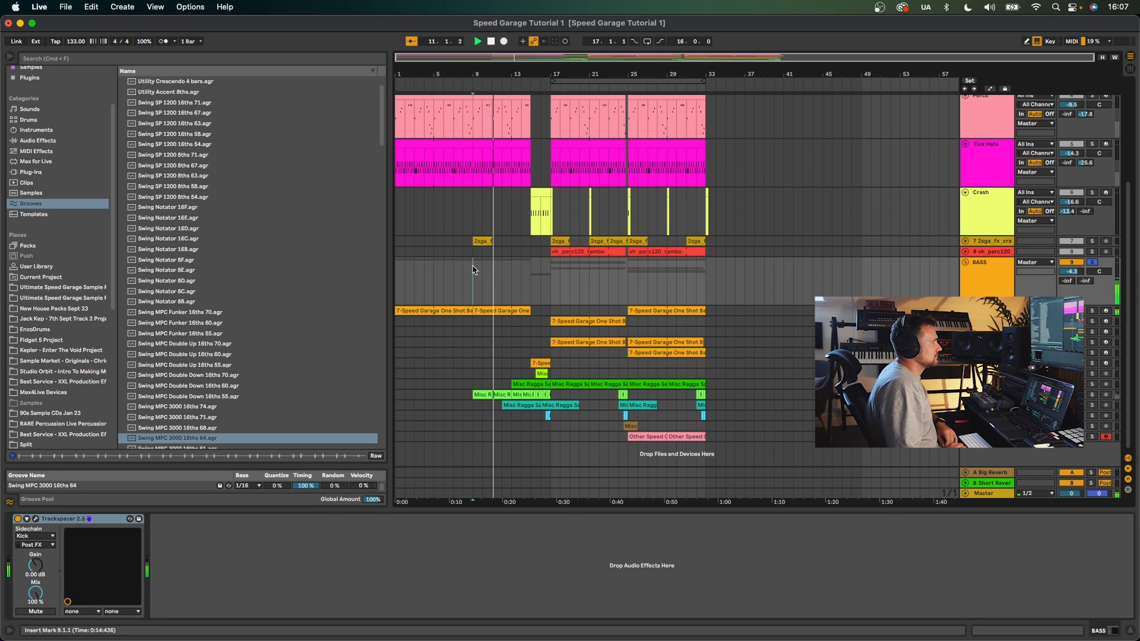
- Open the first Speed Garage One Shot Basses 8 clip's notes, play it, then view its Simpler and effects
double_click(492, 310)
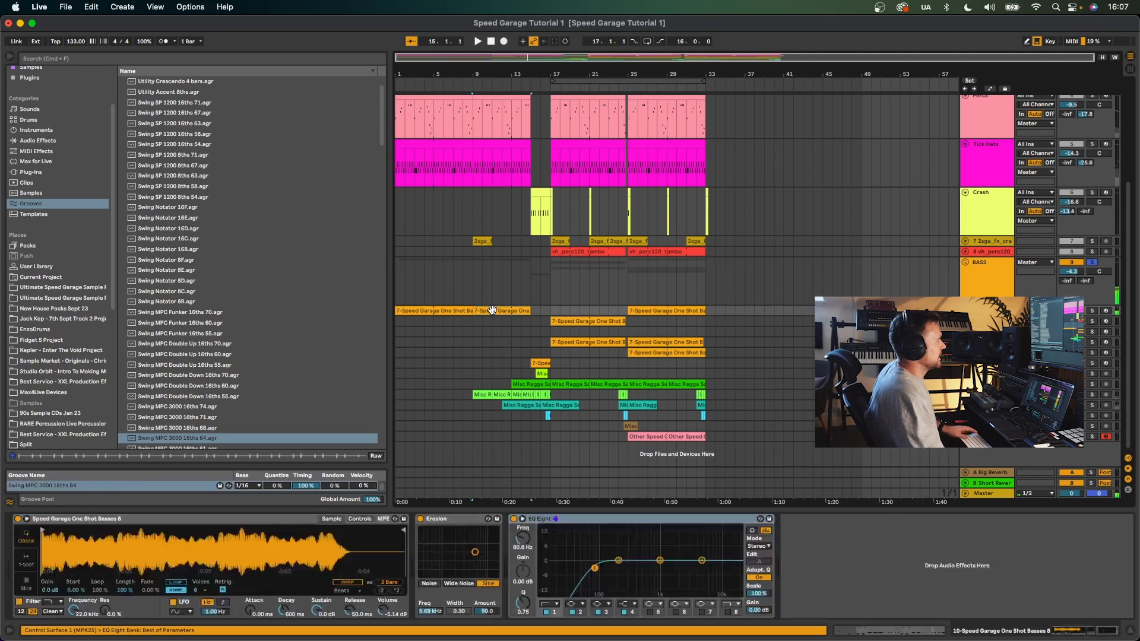
key(space)
drag(515, 444, 519, 270)
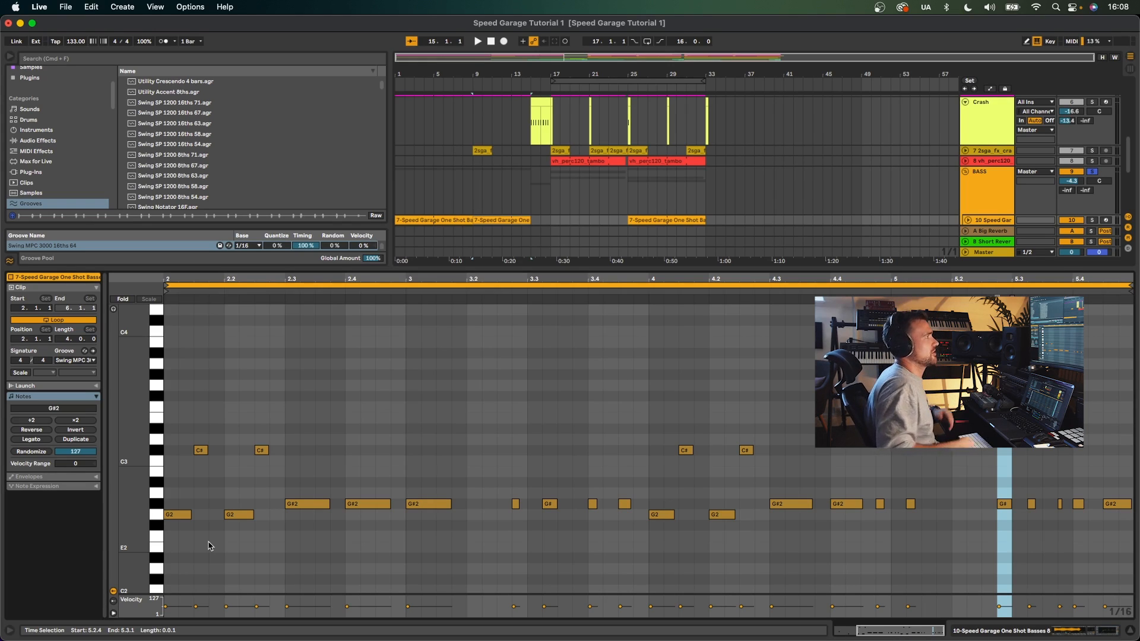
drag(487, 267, 487, 371)
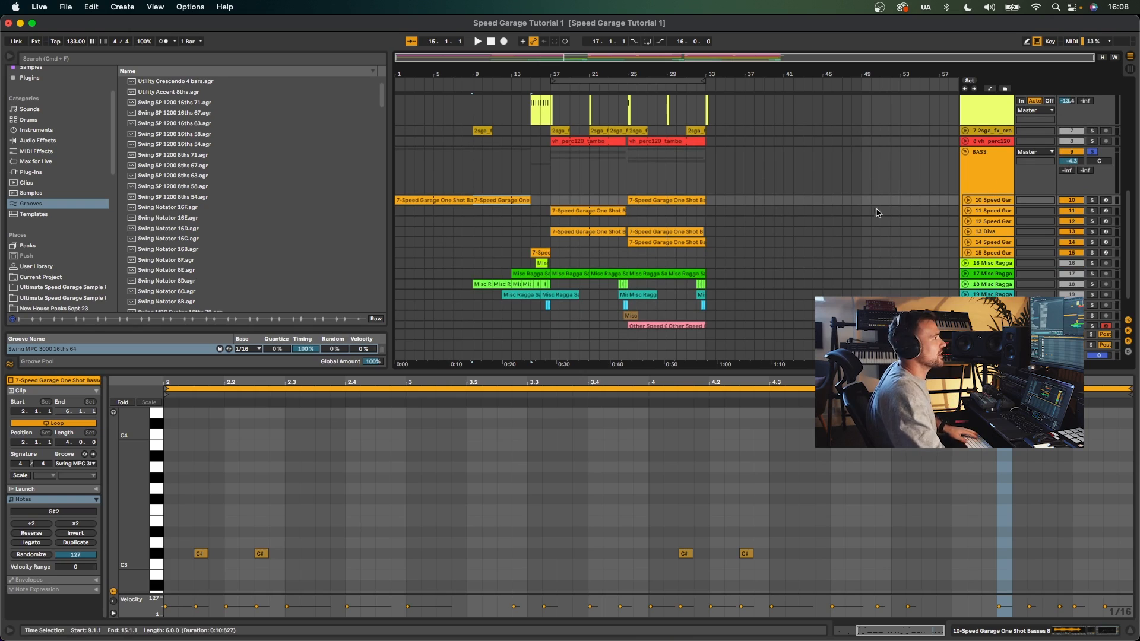
click(1002, 202)
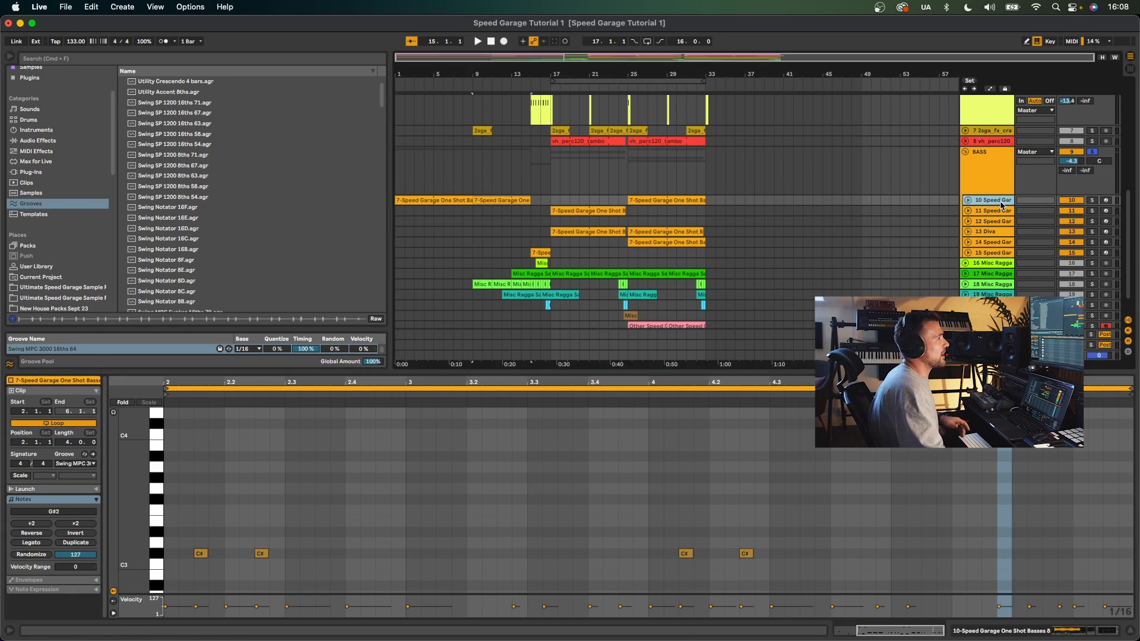
double_click(1002, 202)
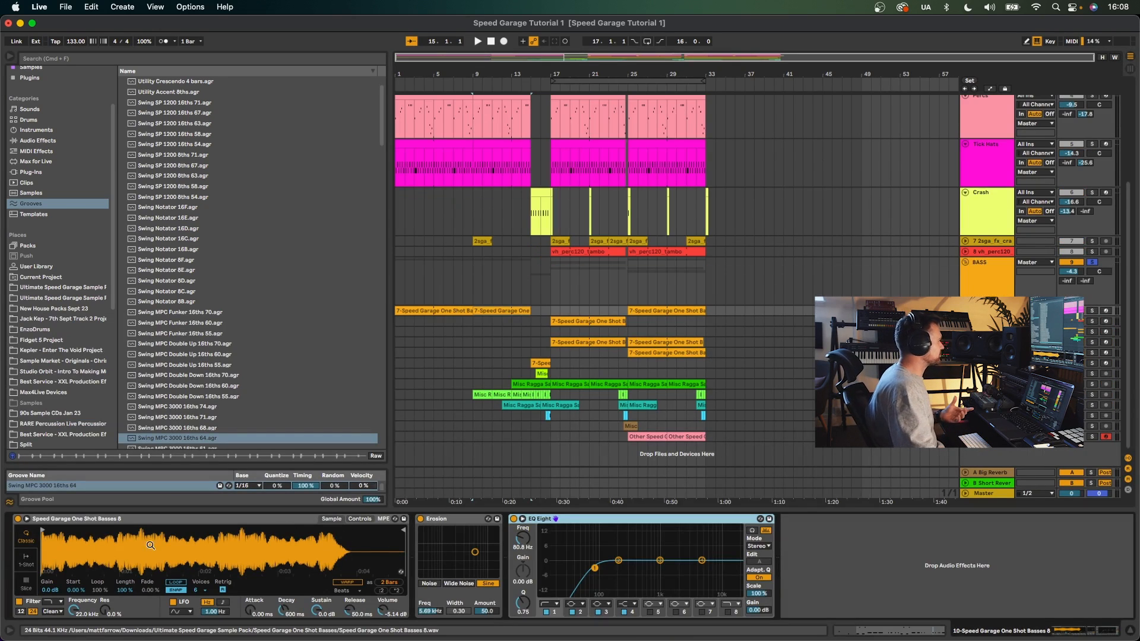
- Open the Ultimate Speed Garage Sample Pack folder in the browser, play the arrangement and toggle the BASS solo
click(69, 298)
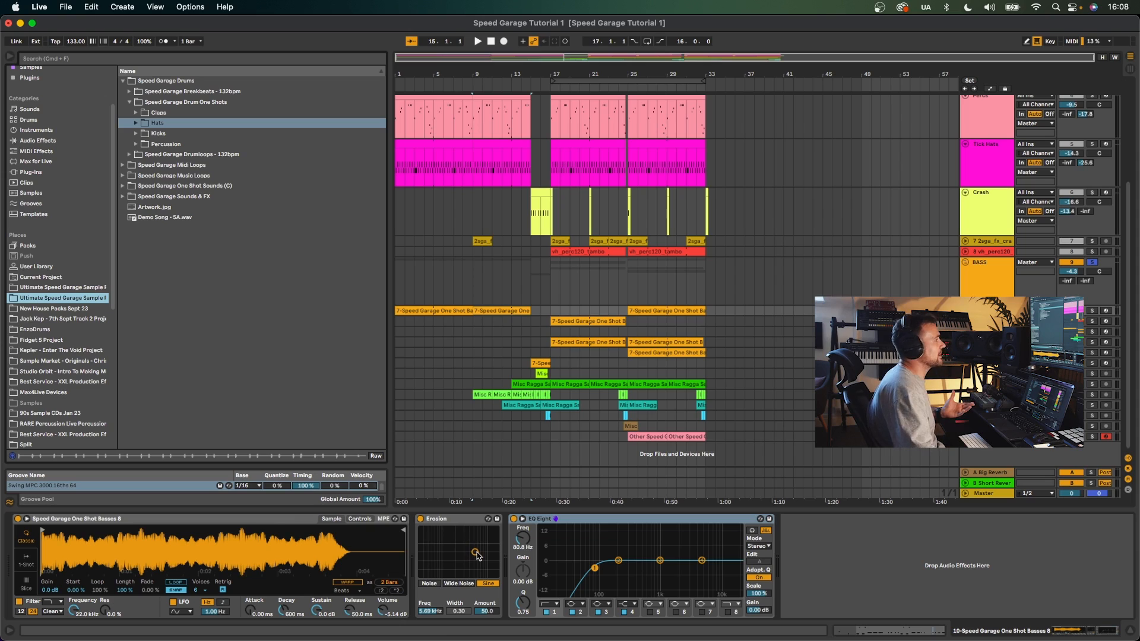
key(space)
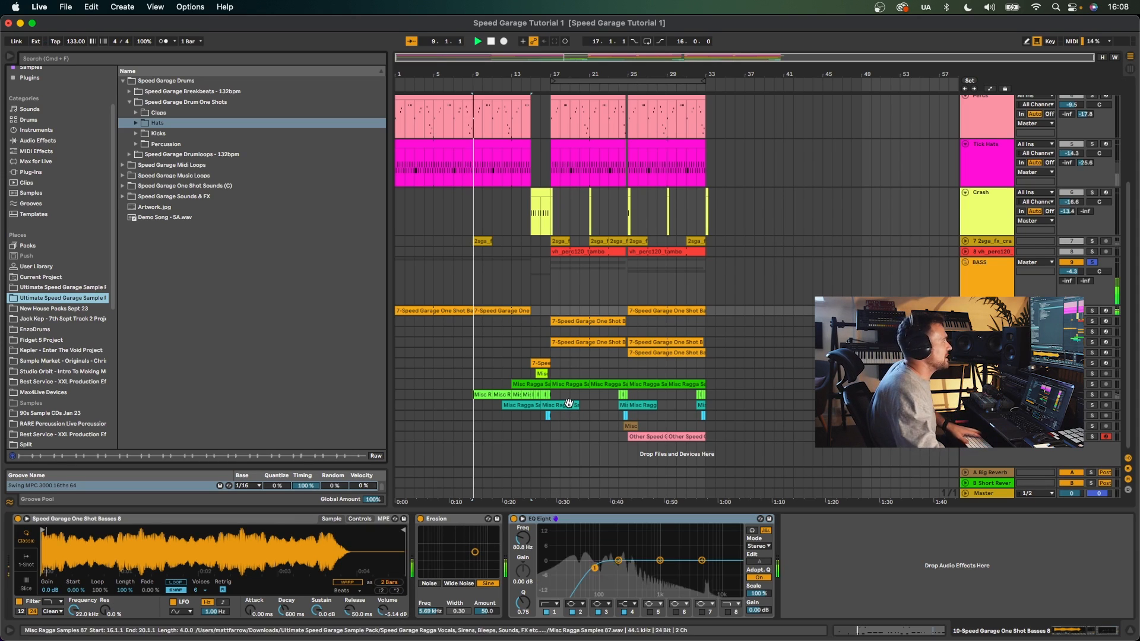
click(1092, 262)
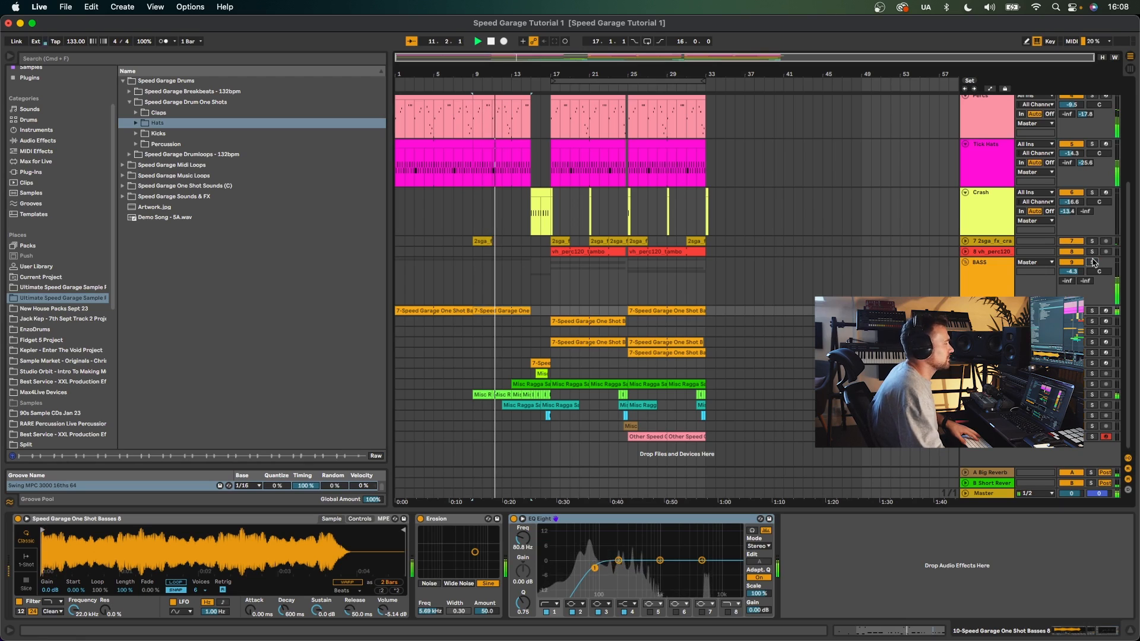
- Solo the 11-Speed Garage One Shot Basses 57 track and play its bar 17 clip, then select the track 12 clip and play it
key(space)
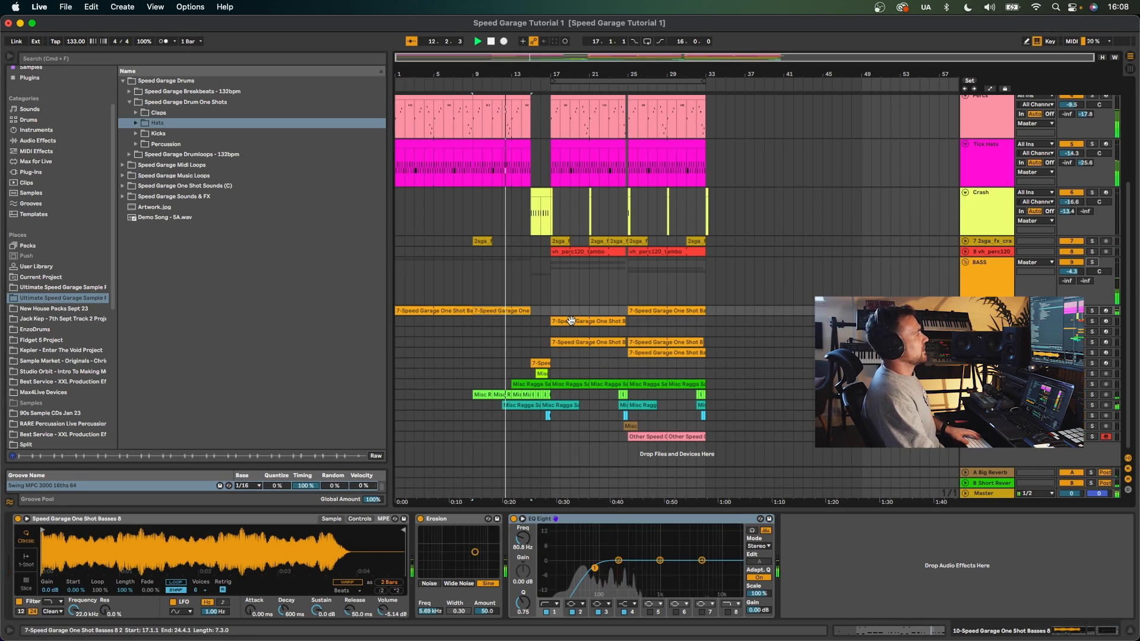
click(571, 321)
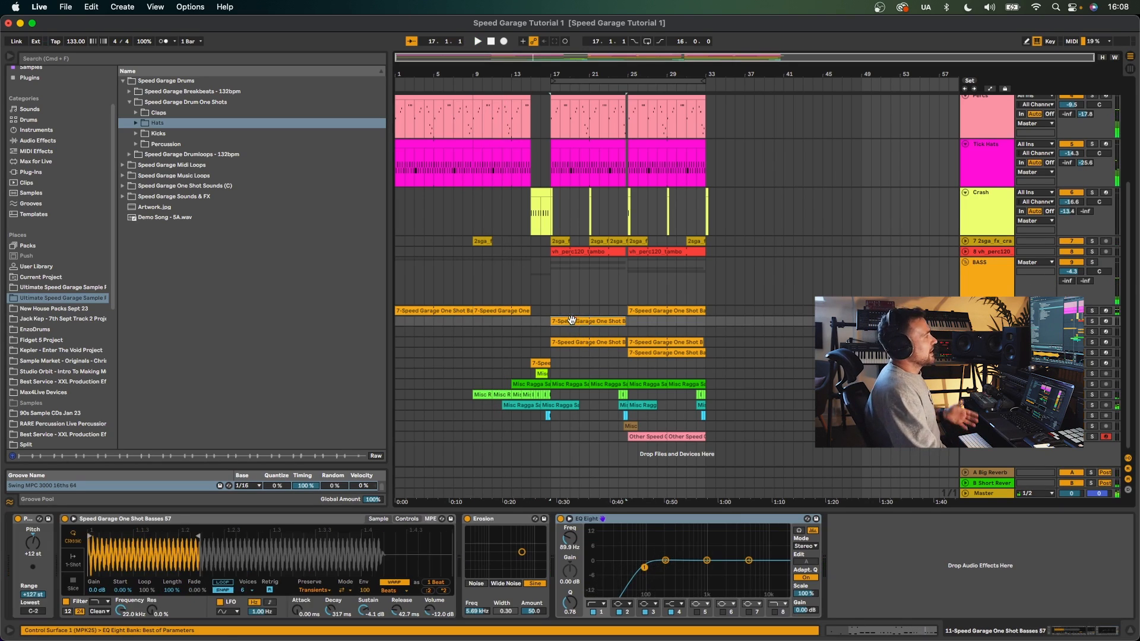
key(space)
click(1091, 321)
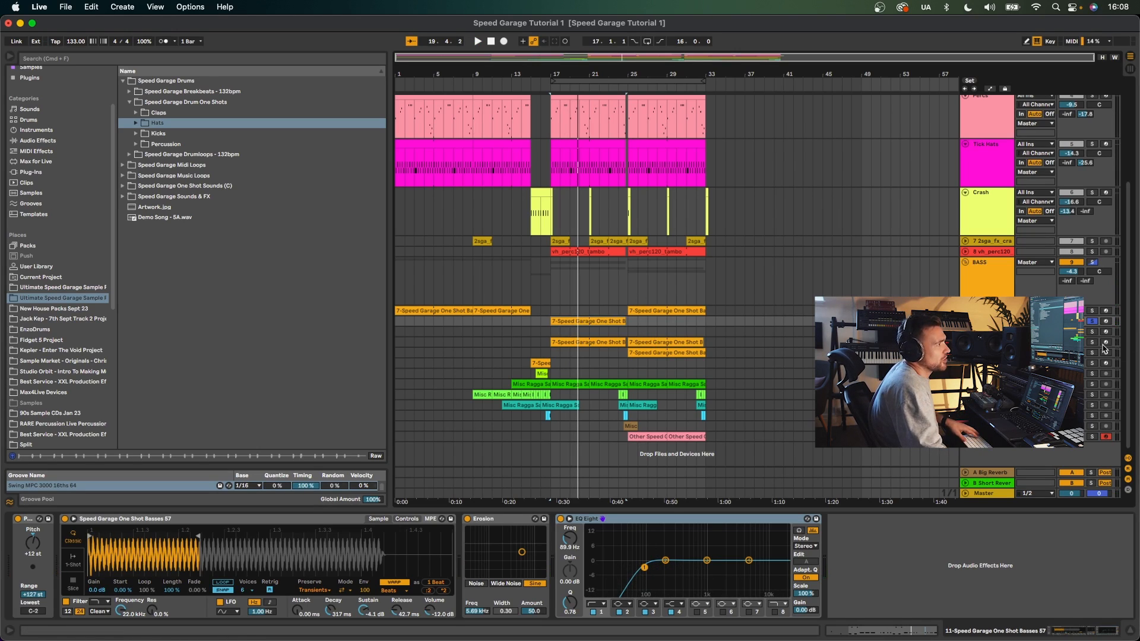
click(552, 334)
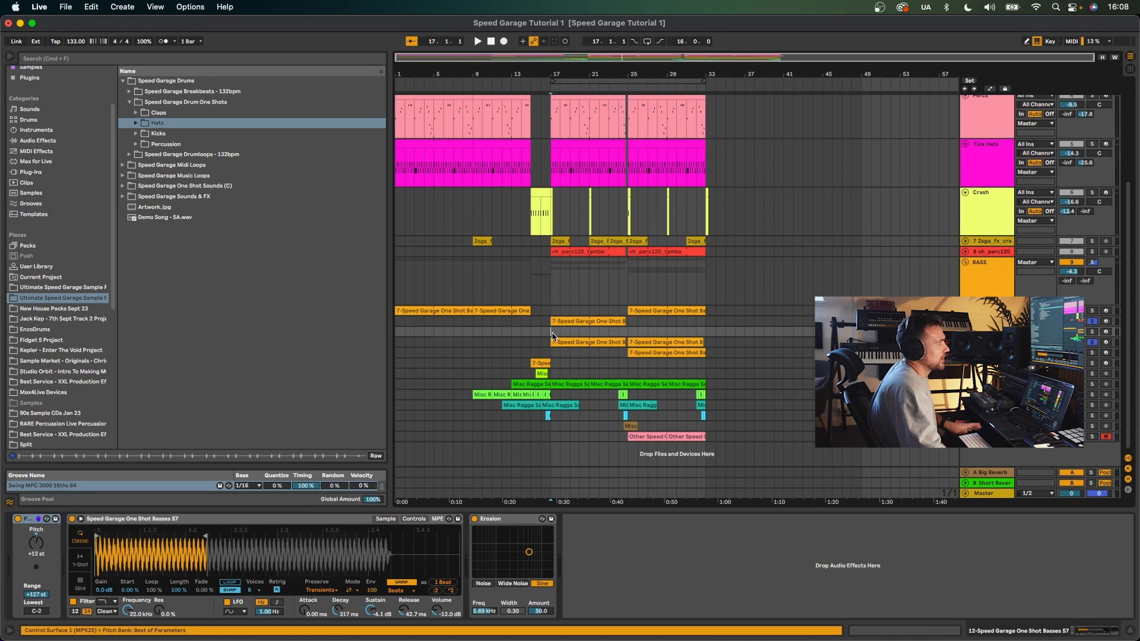
key(space)
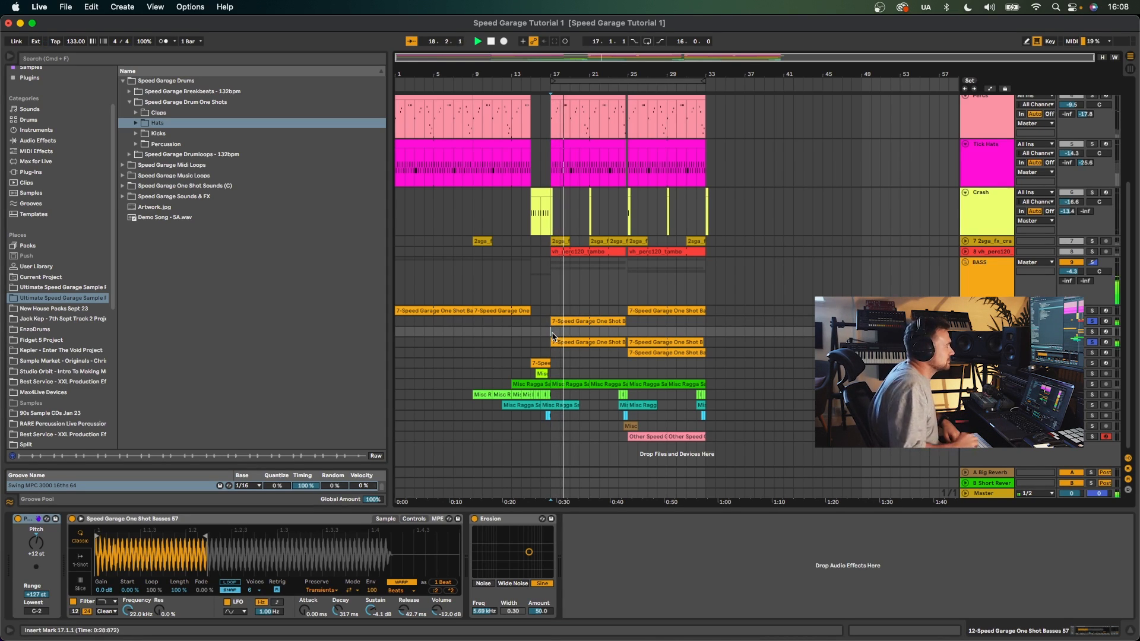
- Select the 13-Diva track, open its Diva synth window, close it, and play the arrangement
click(985, 342)
key(space)
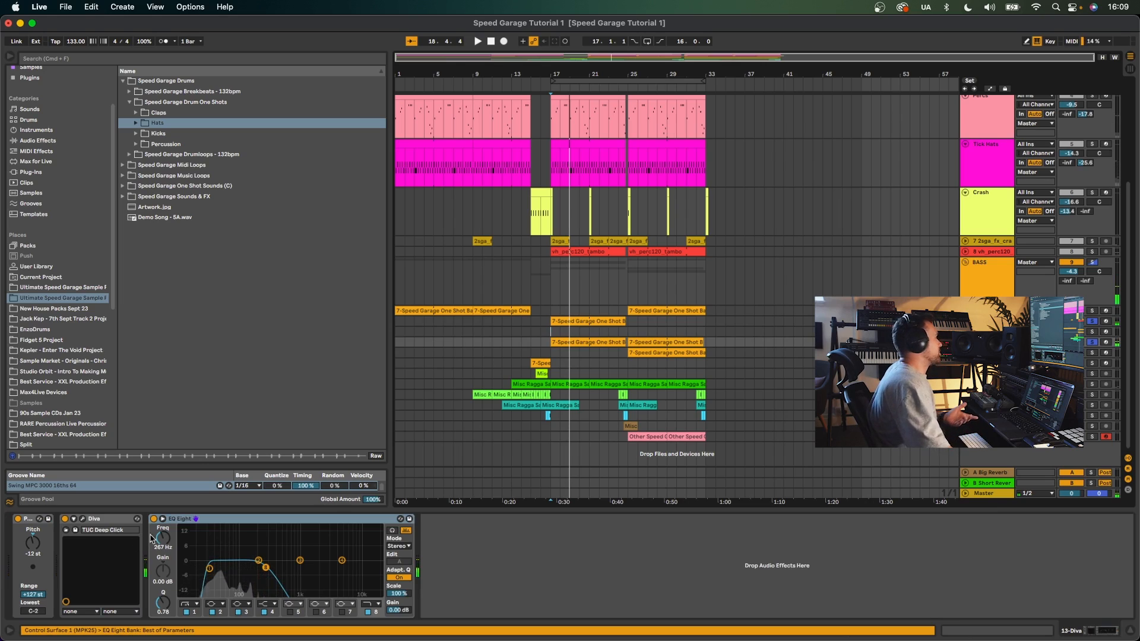
click(84, 520)
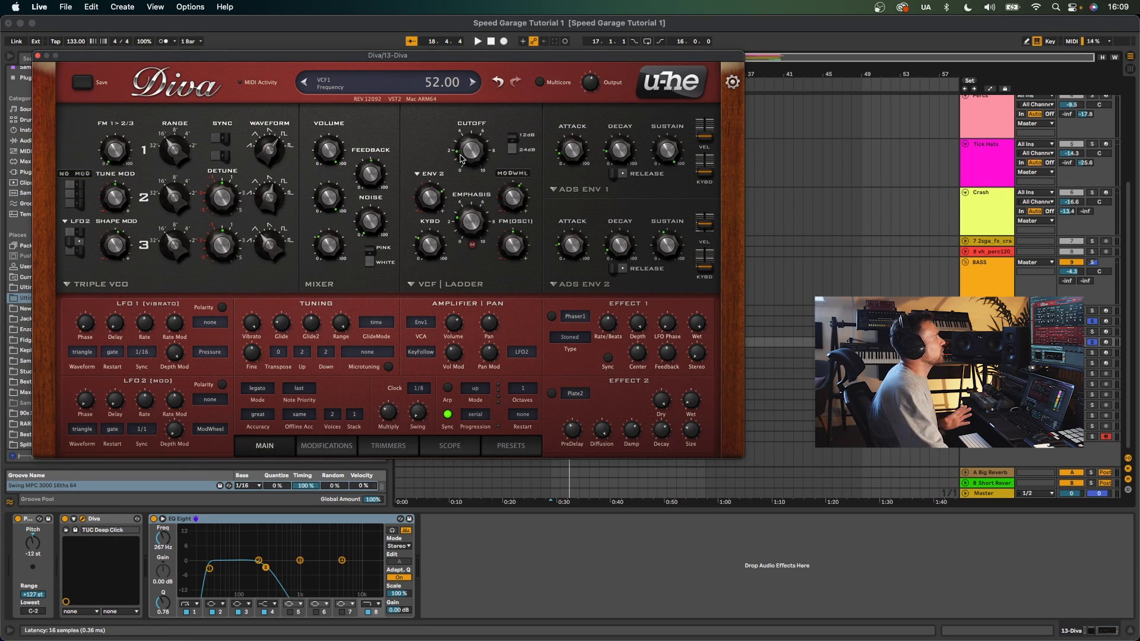
click(38, 57)
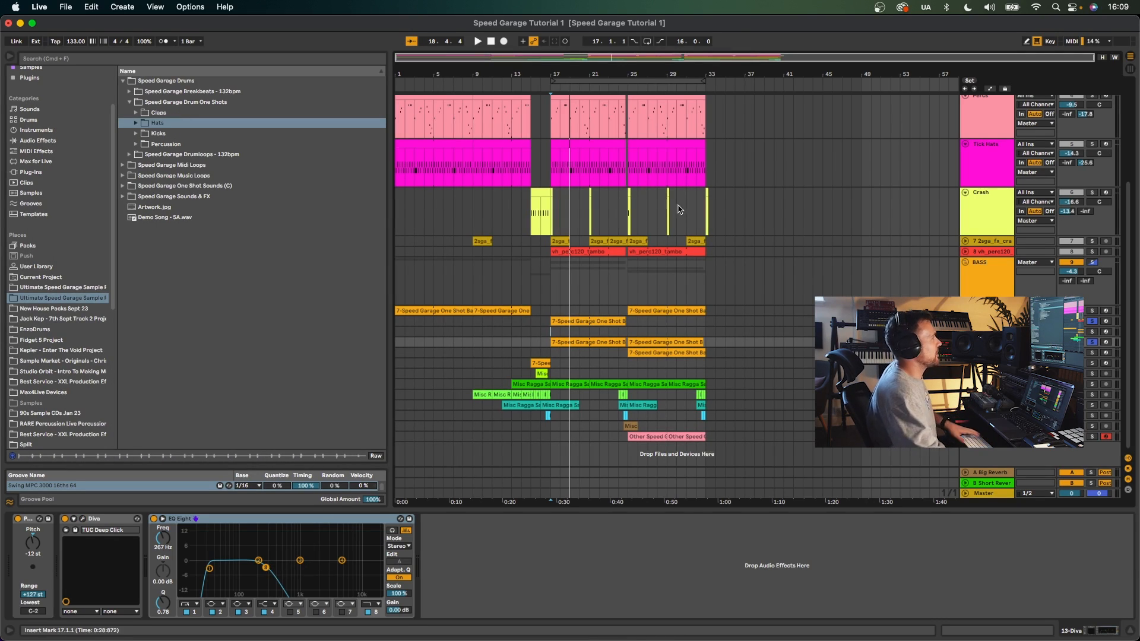
key(space)
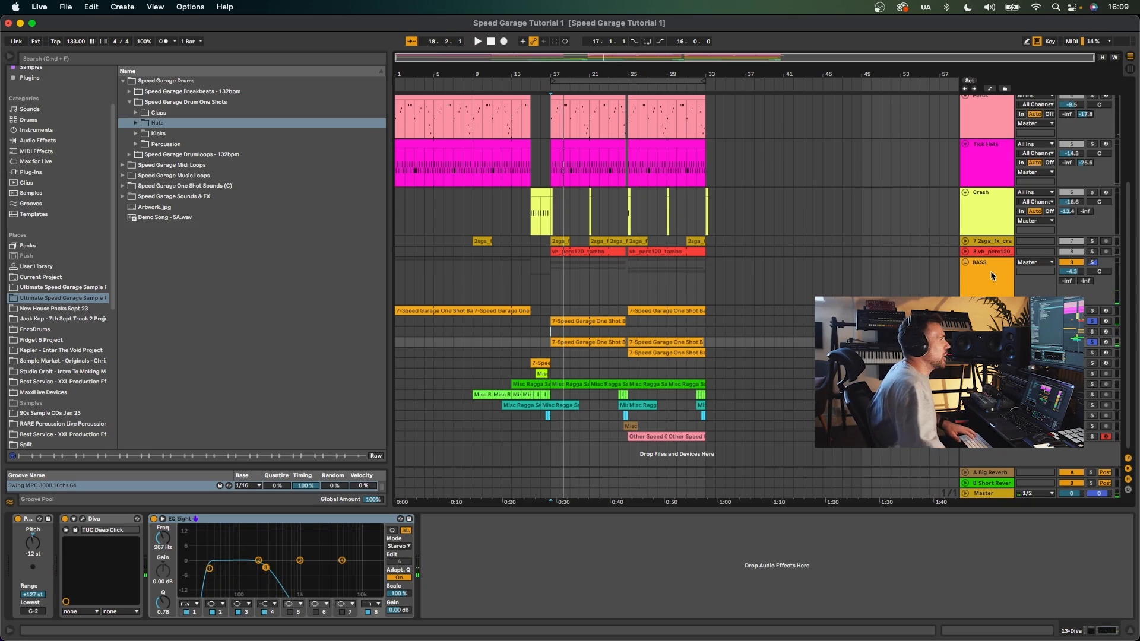
key(space)
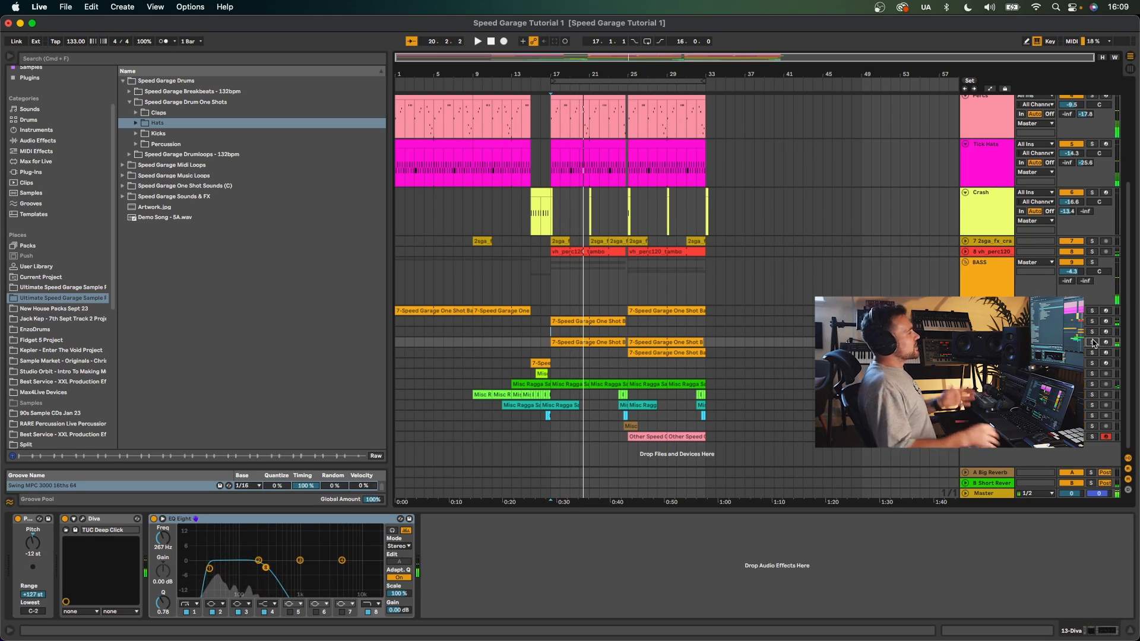
- Solo the 10-Speed Garage One Shot Basses 8 track, play its clip from bar 9, then unsolo it
click(489, 307)
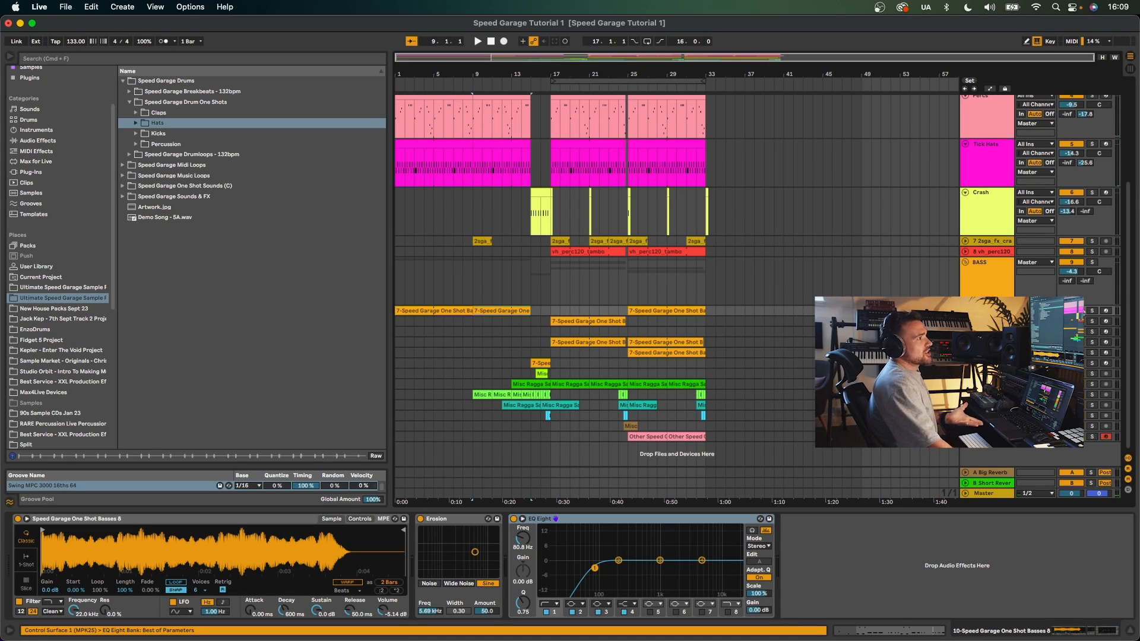
click(1092, 311)
key(space)
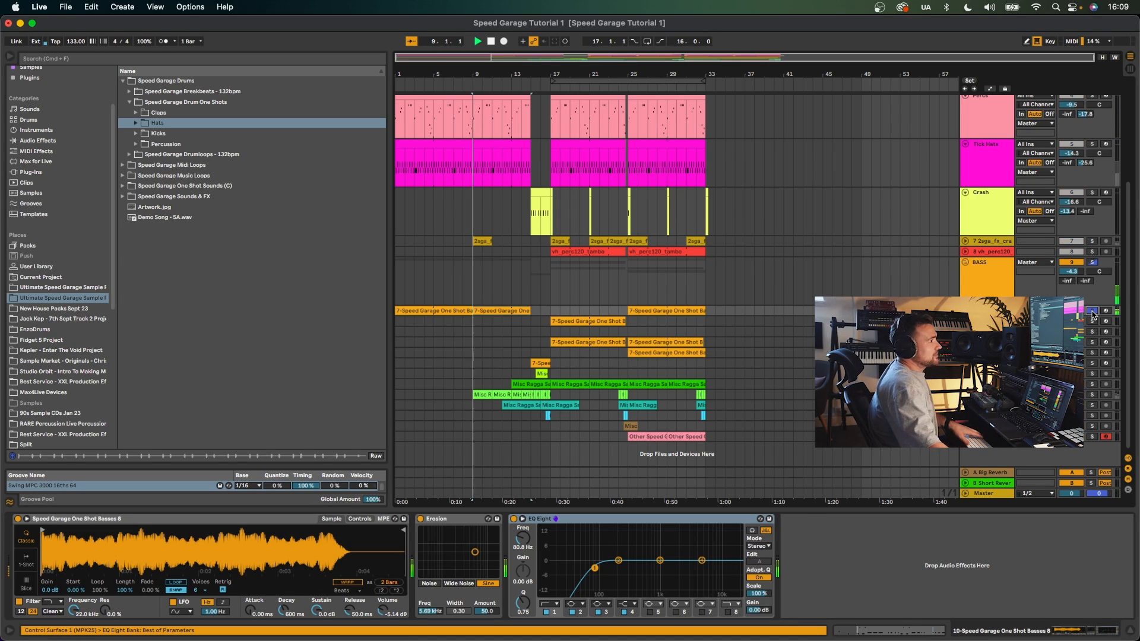
key(space)
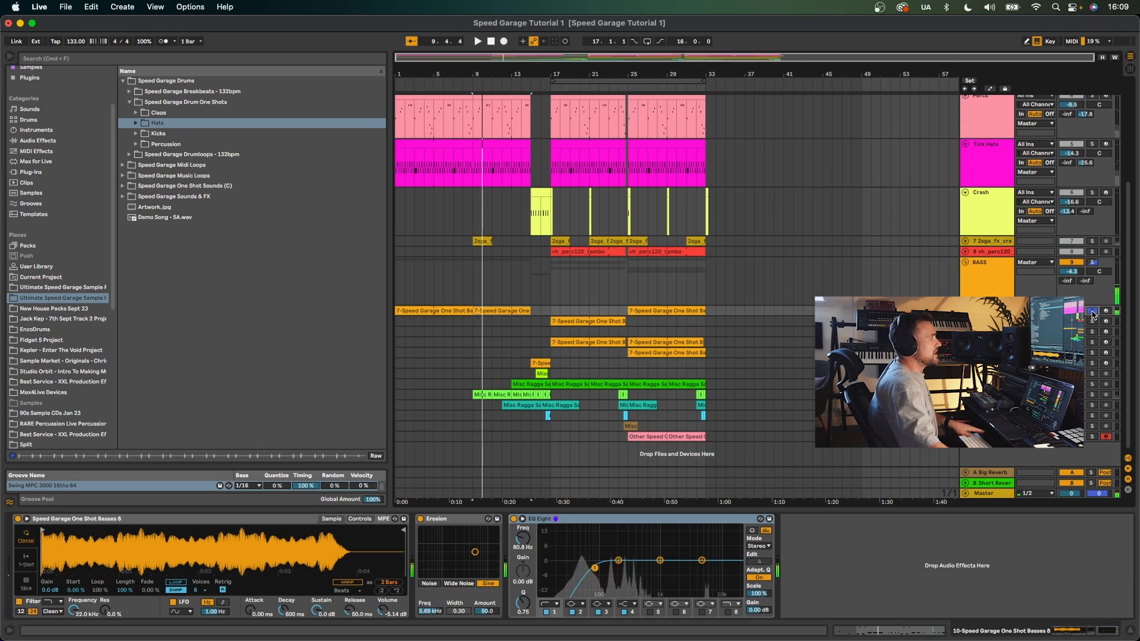
click(1092, 311)
- Select the Speed Garage Bass 7-5A clip, solo its track and play it
click(540, 361)
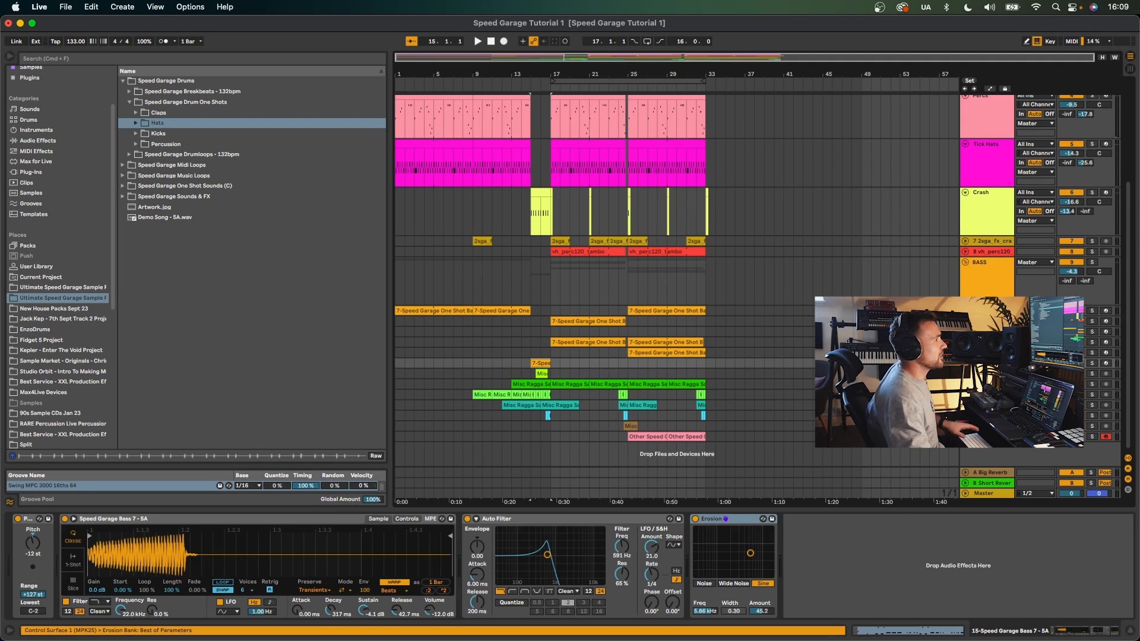
click(1092, 363)
key(space)
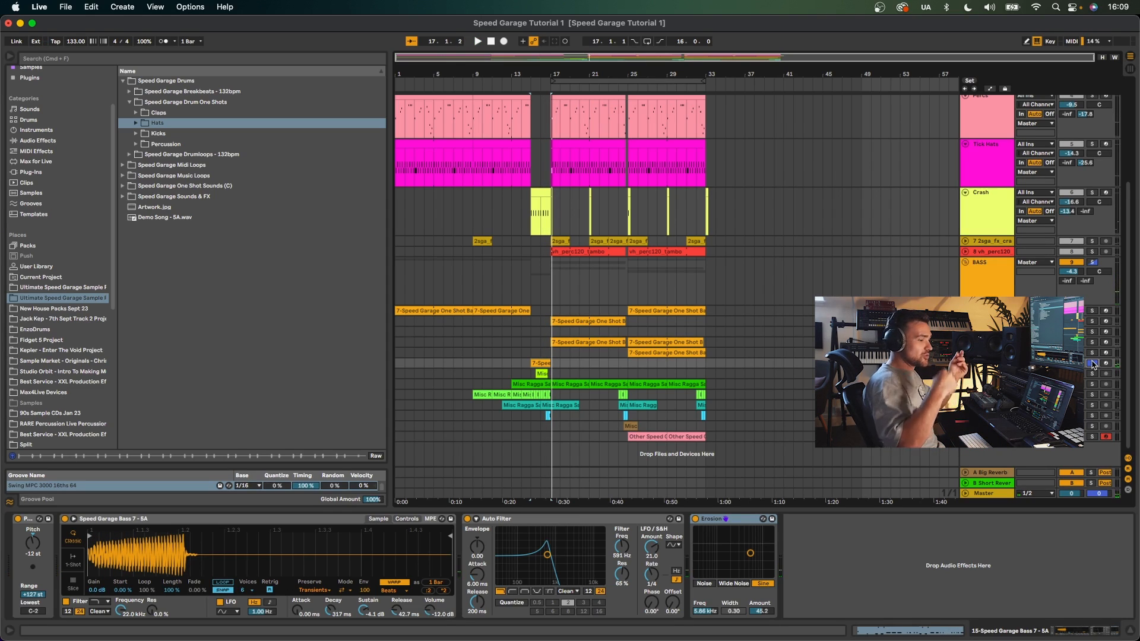
- Select the bass clips on the Basses 57, Basses 8 and Bass 7-5A tracks and unsolo the Bass 7-5A track
scroll(1085, 361, up, 1)
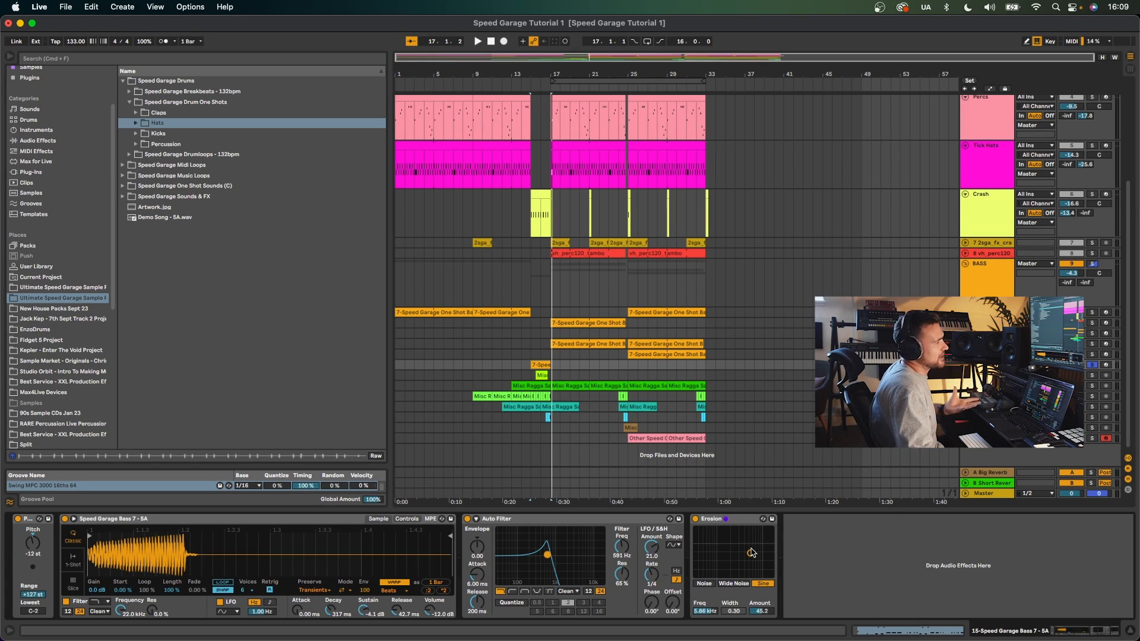
click(514, 323)
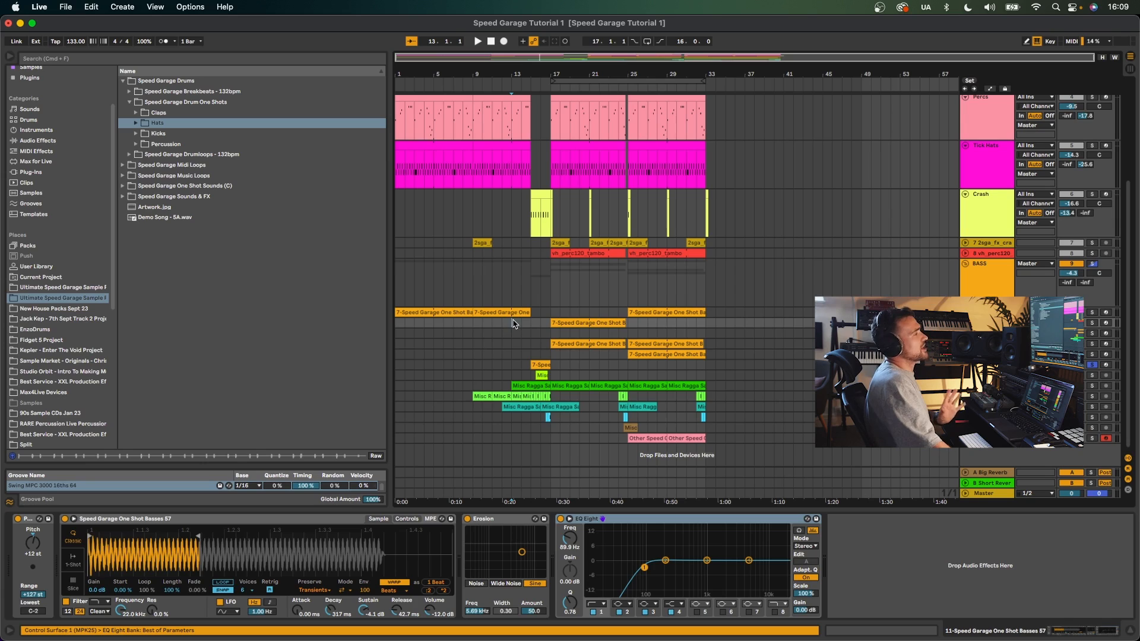
click(519, 313)
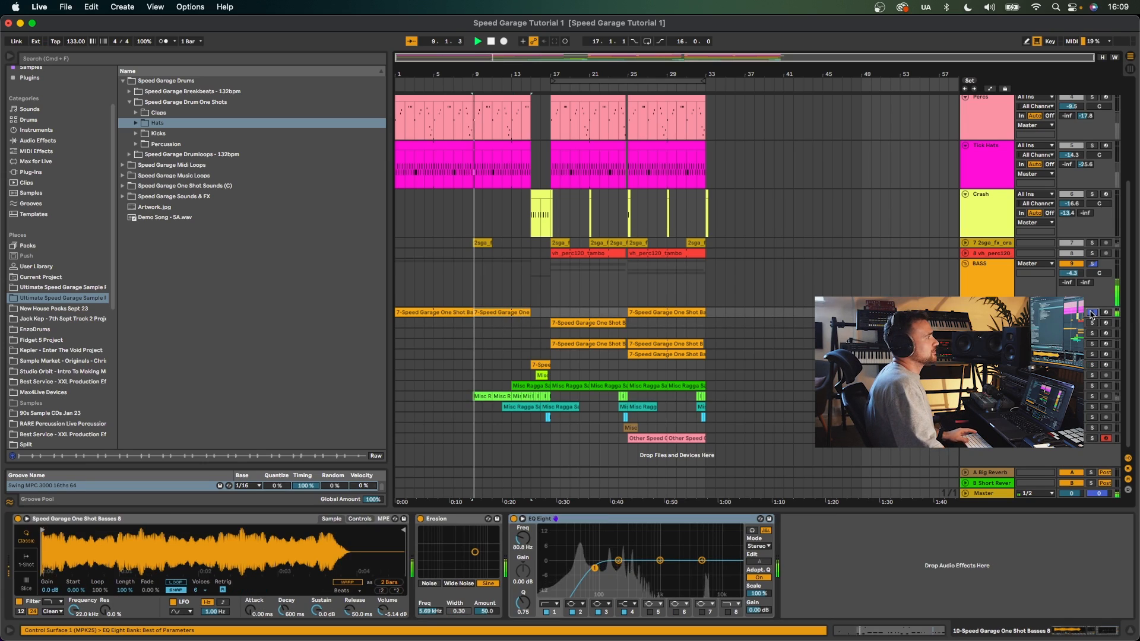
click(609, 365)
click(1092, 364)
key(space)
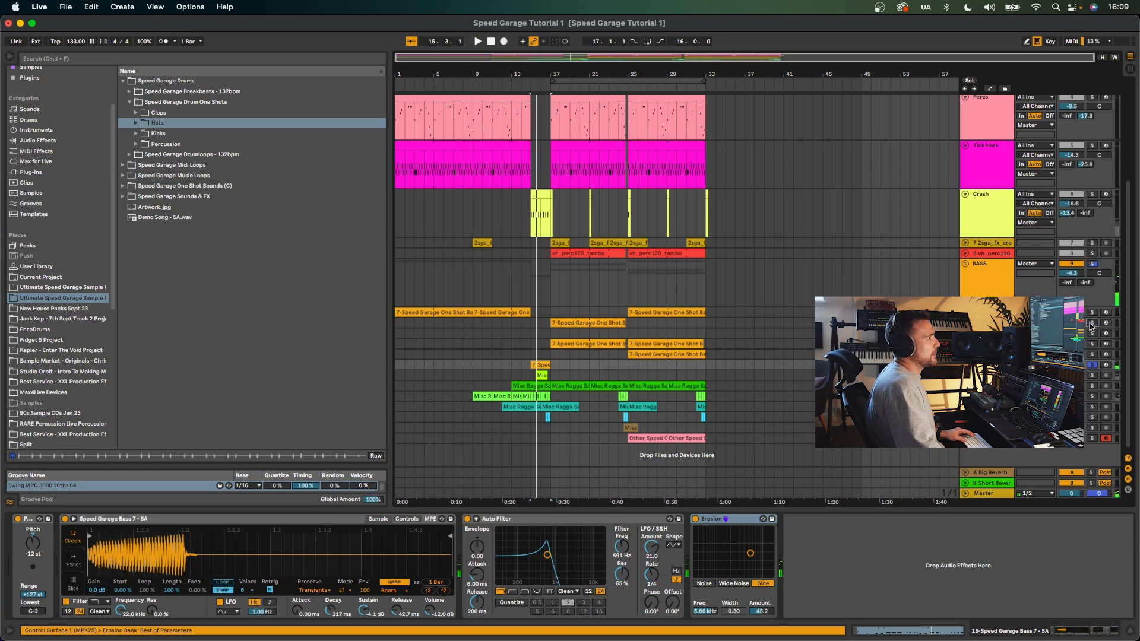
- Solo the 11-Speed Garage One Shot Basses 57 track and play from its bar 17 clip
click(1091, 324)
click(557, 323)
key(space)
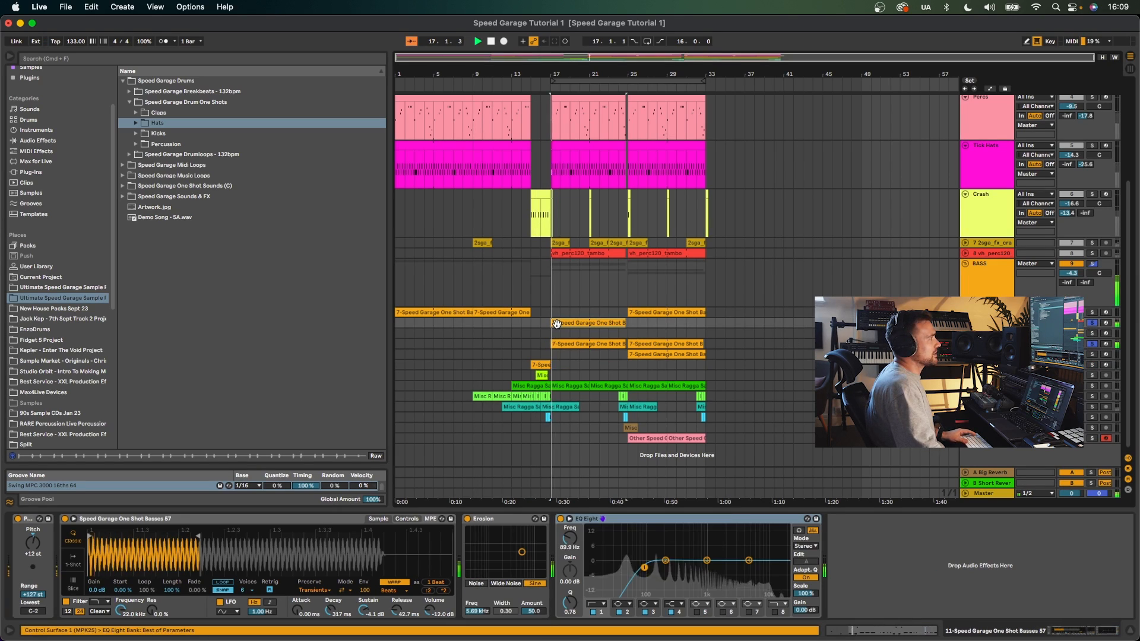
- Select the Diva and Speed Garage Bass 10-5A clips, solo the Bass 10-5A track, play it, then unsolo it
click(512, 300)
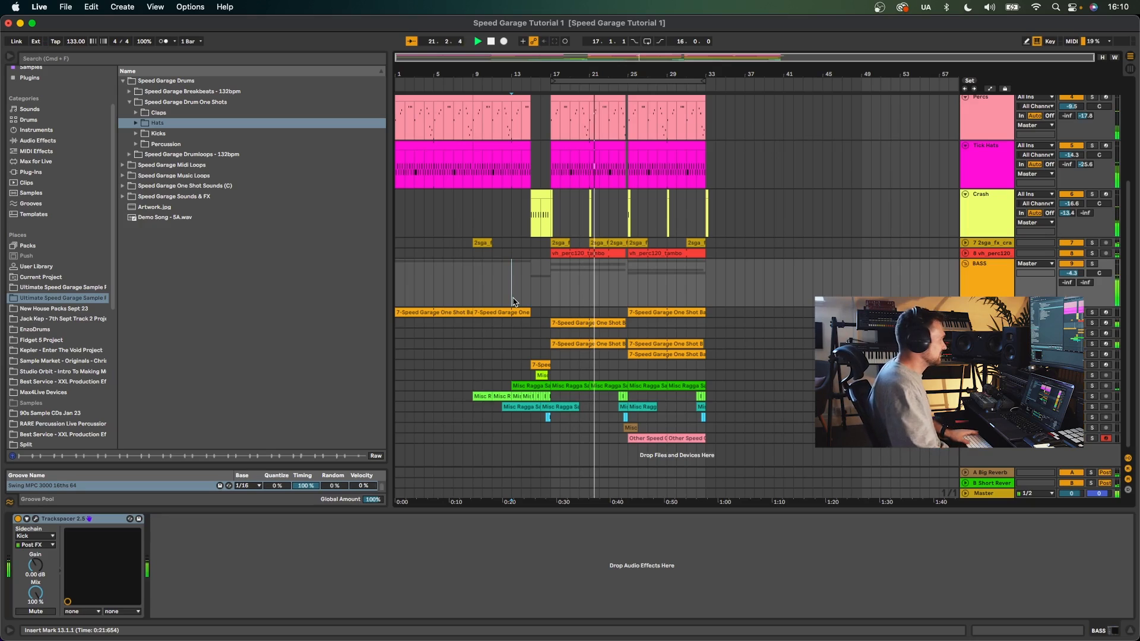
click(634, 342)
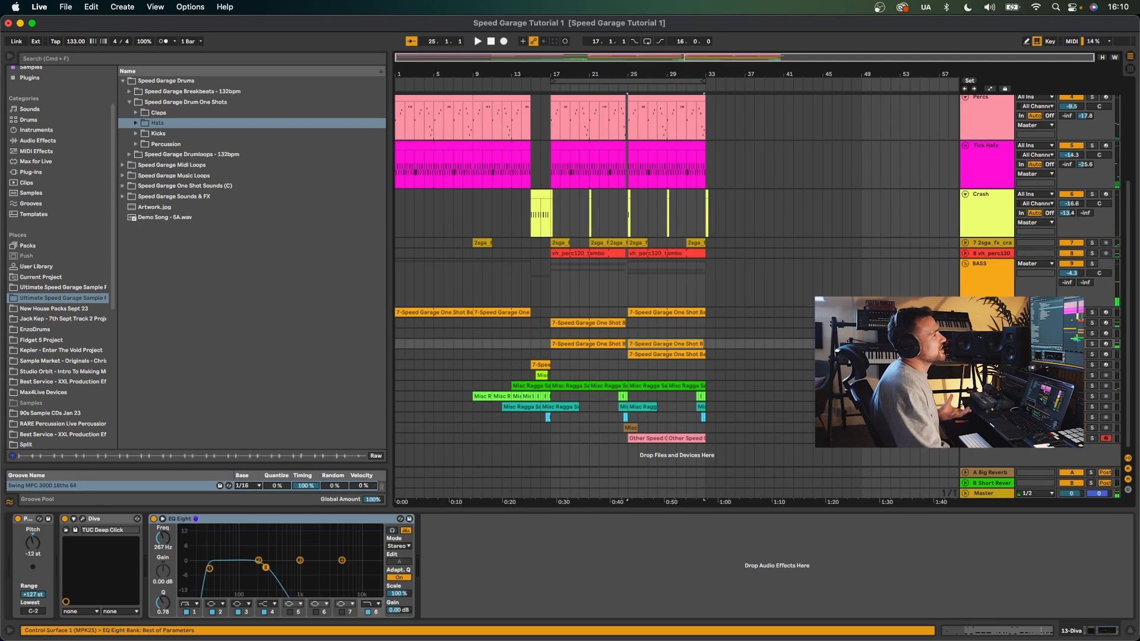
click(634, 350)
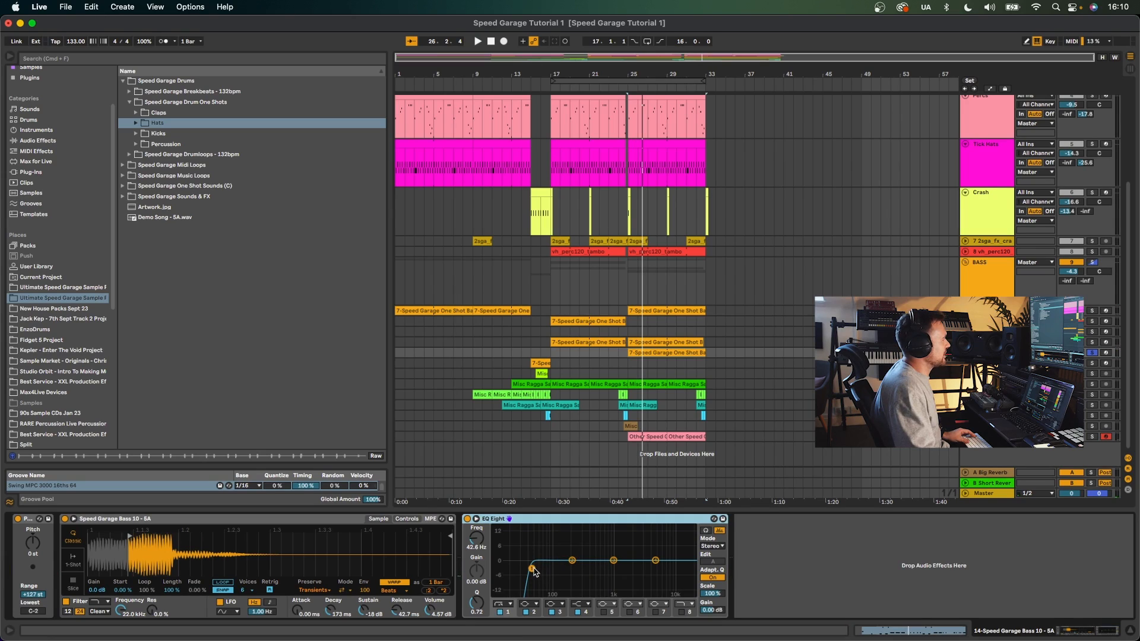
click(1092, 343)
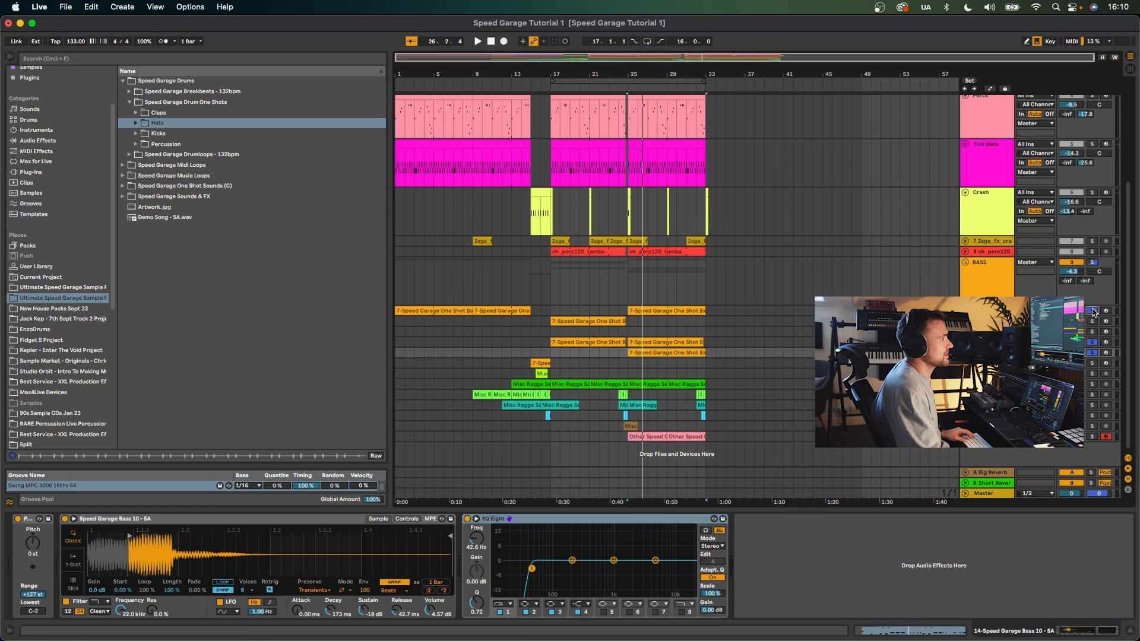
key(space)
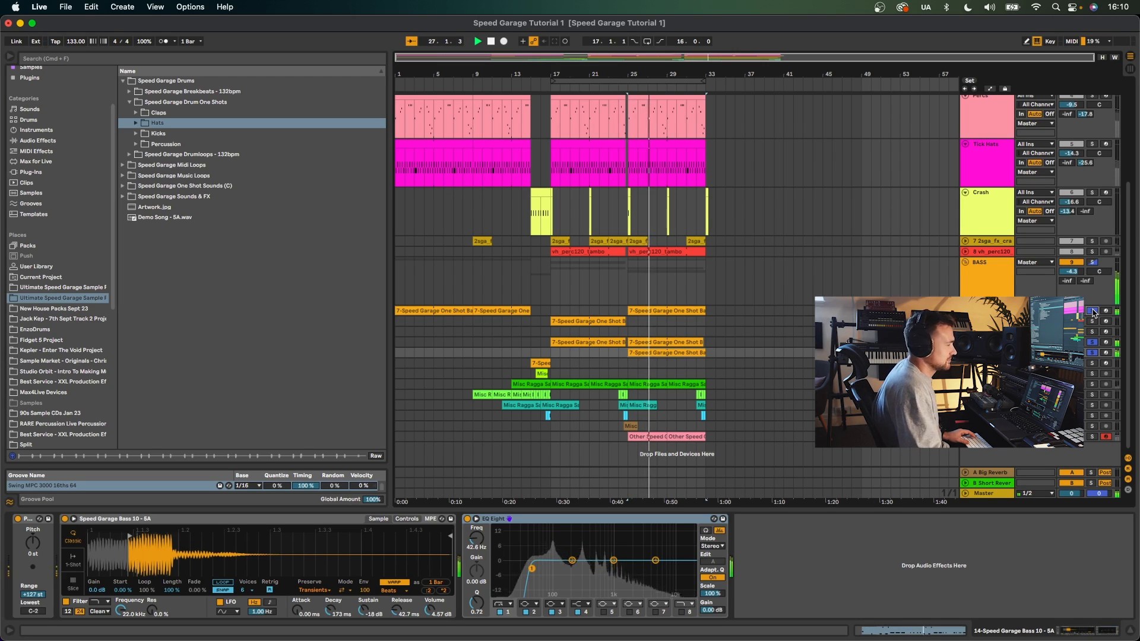
key(space)
click(1092, 311)
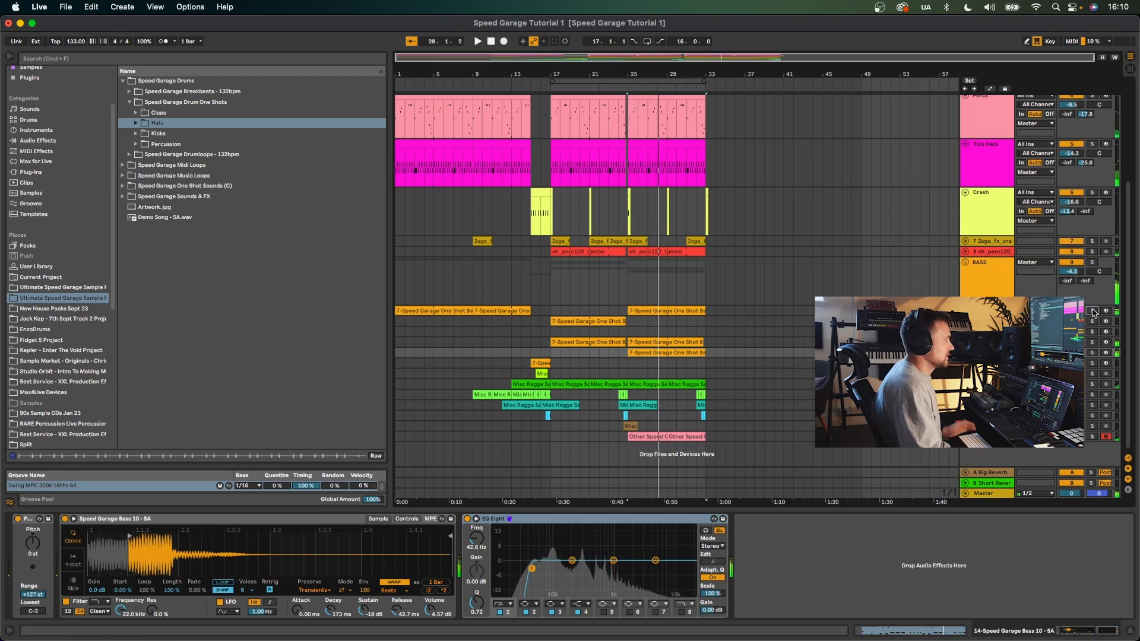
- Play the BASS group, then open the Speed Garage Bass 10-5A clip's notes in the editor and select a note
click(618, 288)
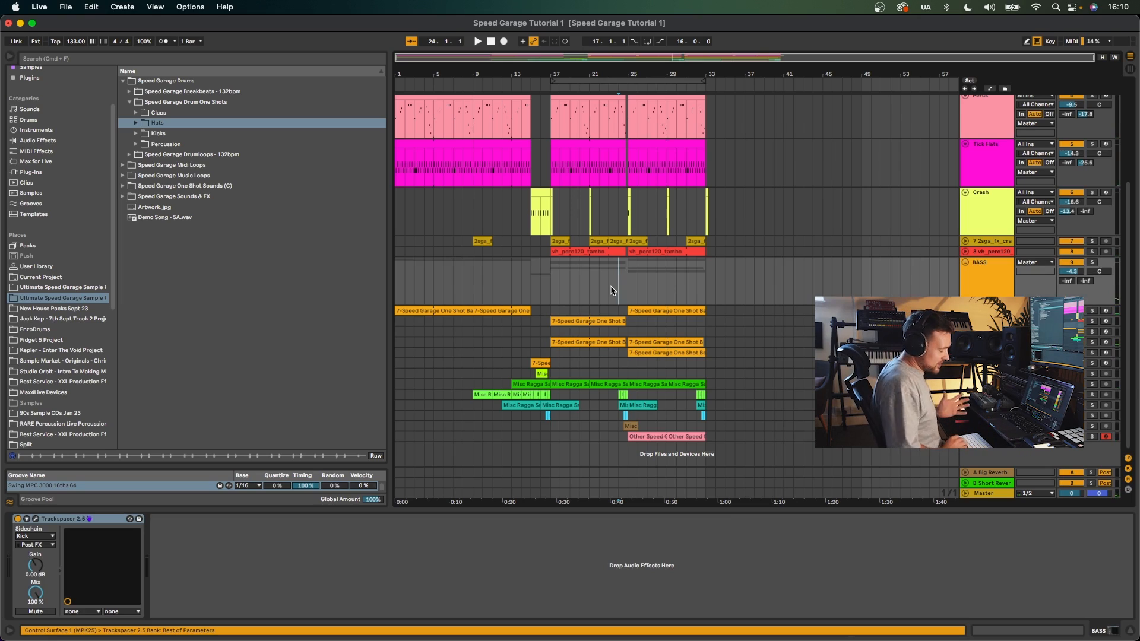
key(space)
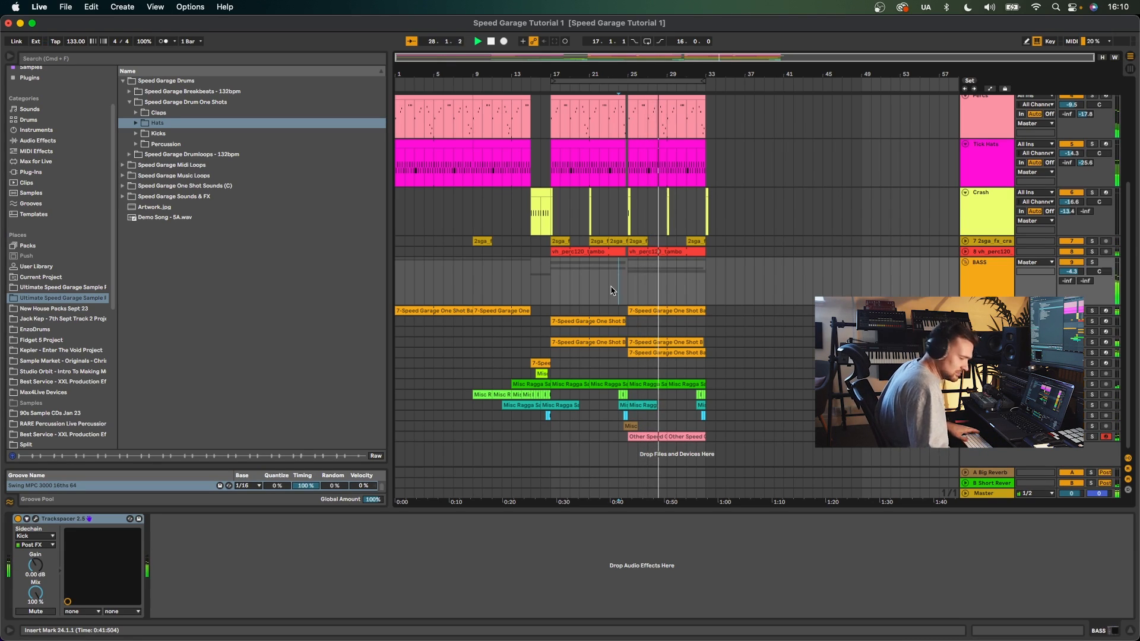
click(643, 338)
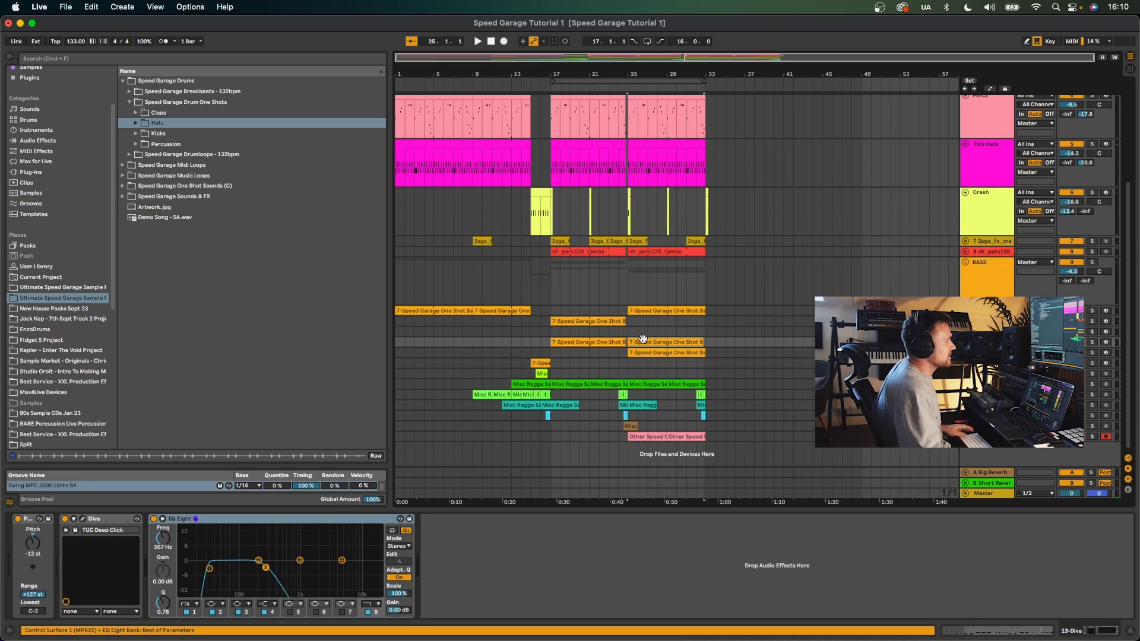
click(644, 352)
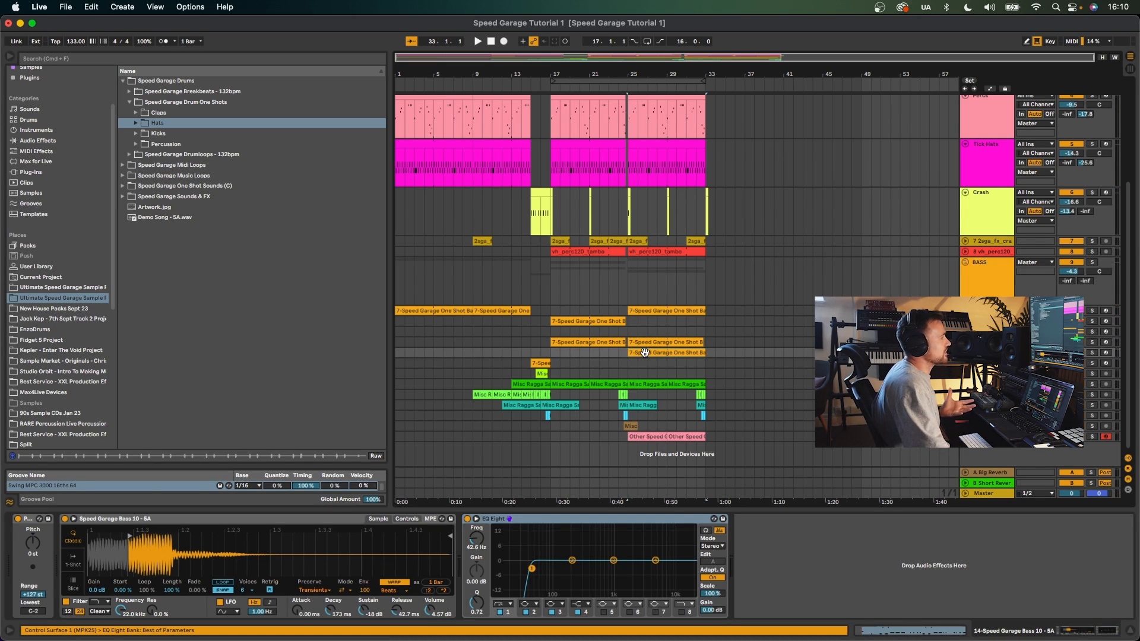
double_click(645, 352)
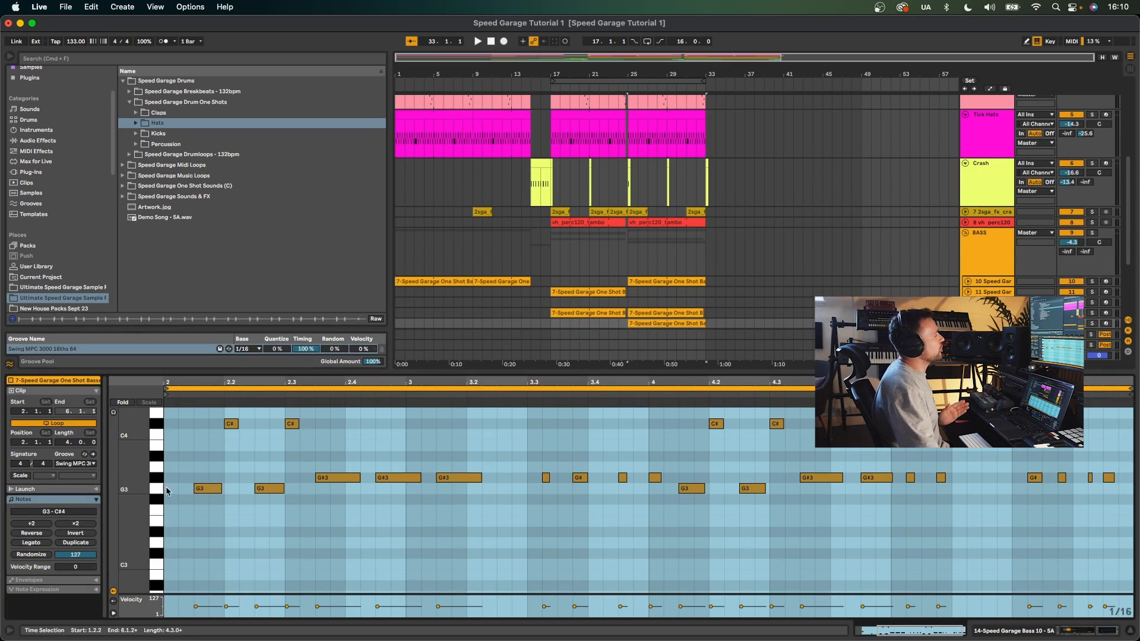
click(209, 501)
- Compare the notes of the Diva clip and the Speed Garage Bass 10-5A clip, then play the arrangement
click(656, 313)
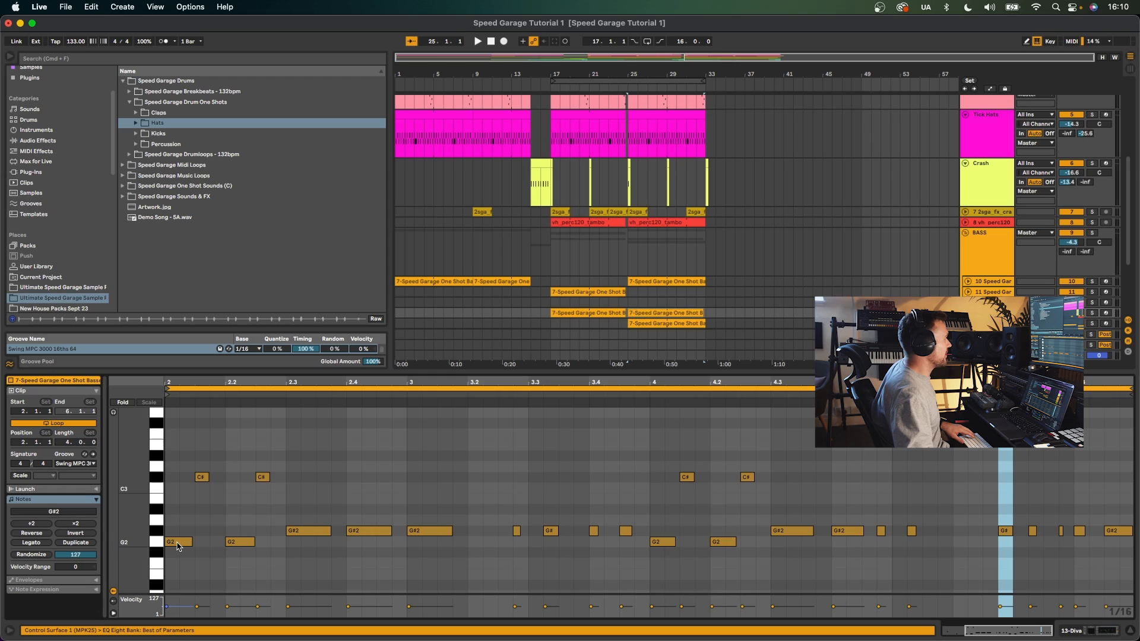
click(654, 324)
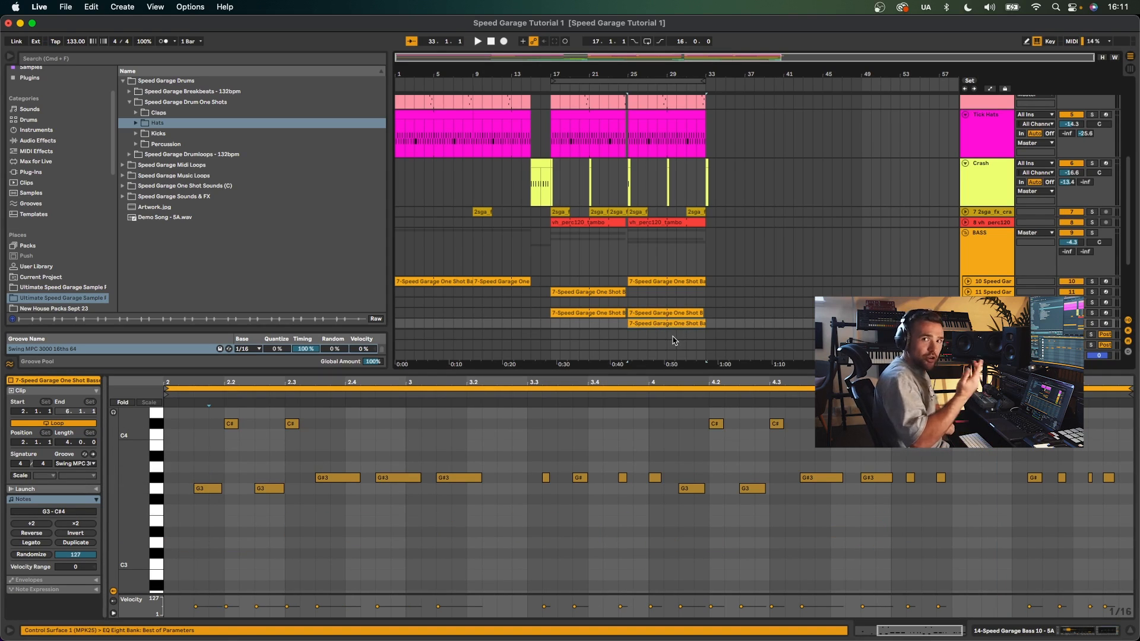
click(637, 310)
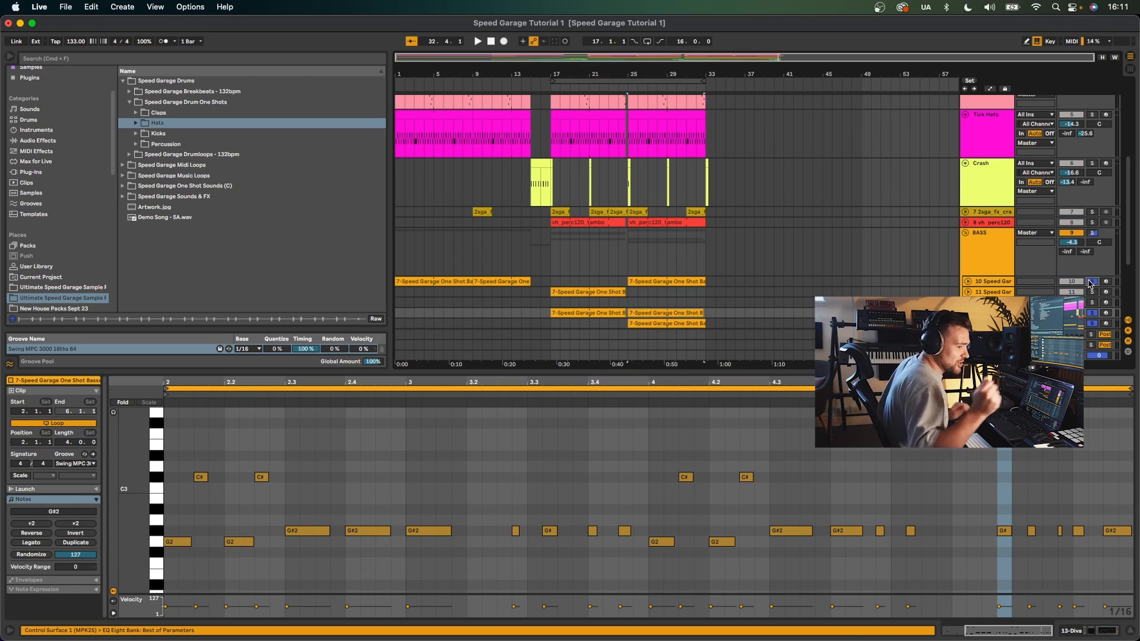
key(space)
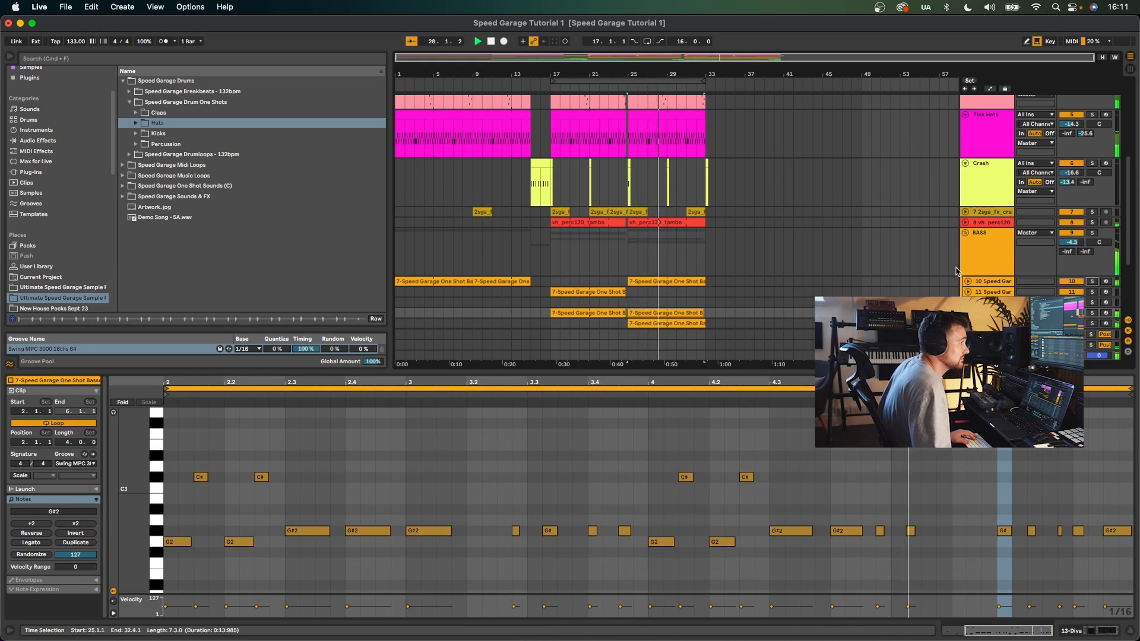
- Scroll down to the Misc Ragga vocal tracks and play from the Misc clip on the 16-Misc Ragga Samples track
scroll(956, 271, down, 5)
click(995, 239)
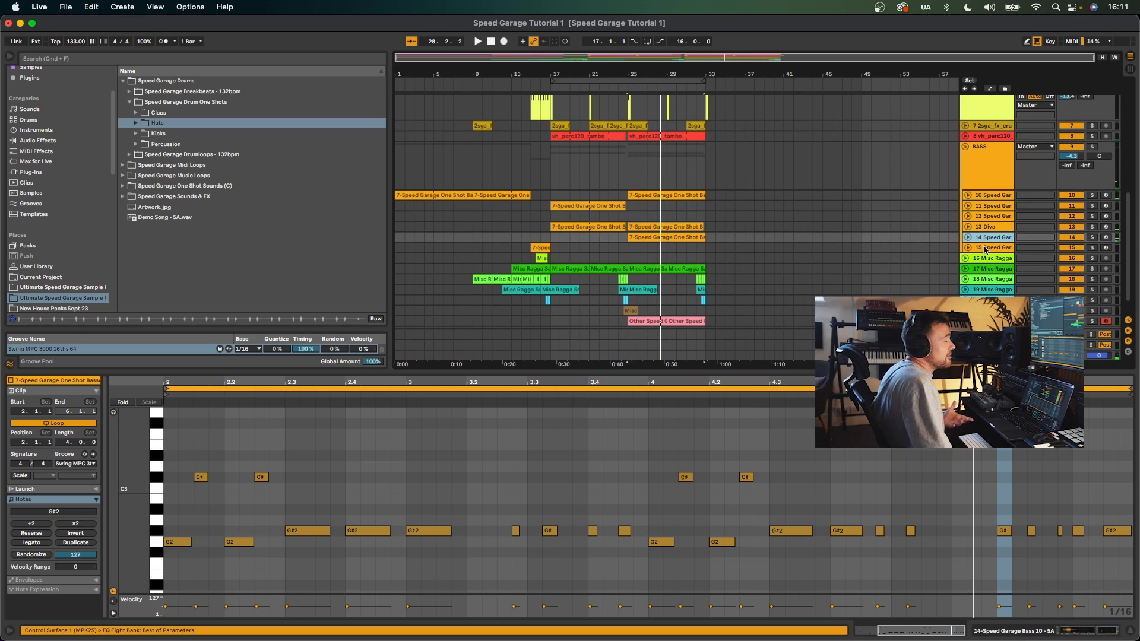
scroll(984, 249, down, 2)
click(995, 236)
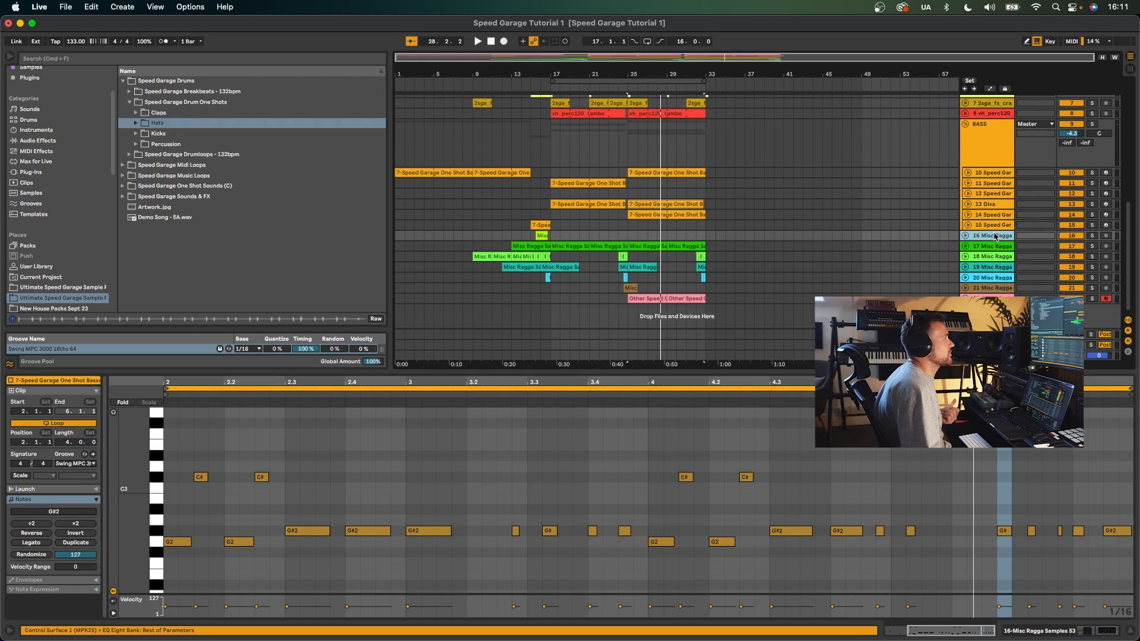
double_click(752, 373)
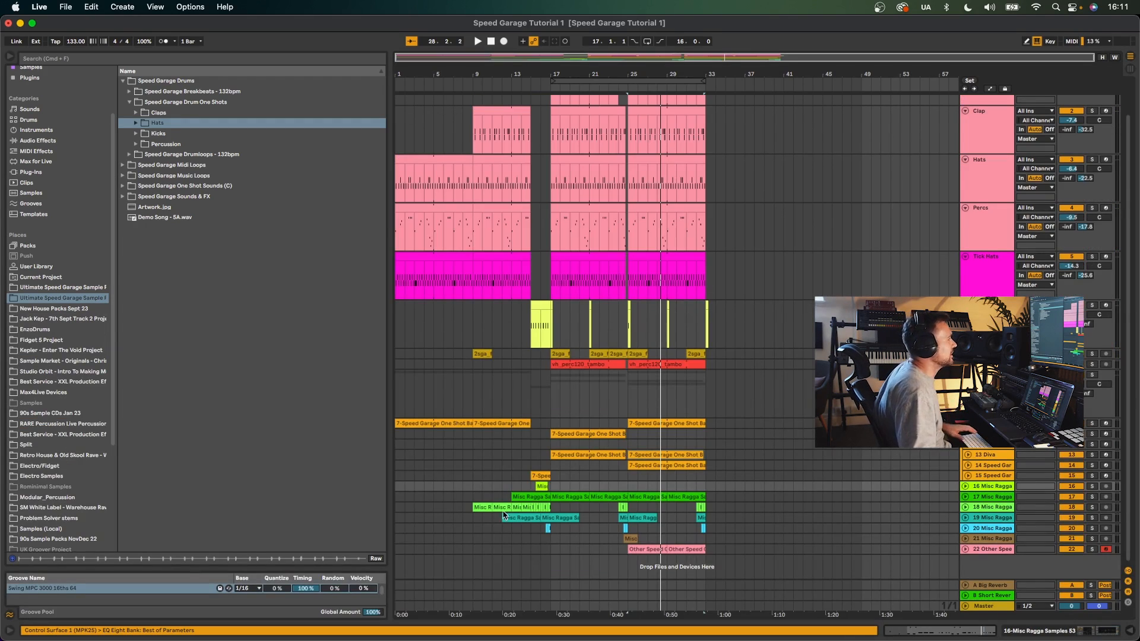
click(540, 487)
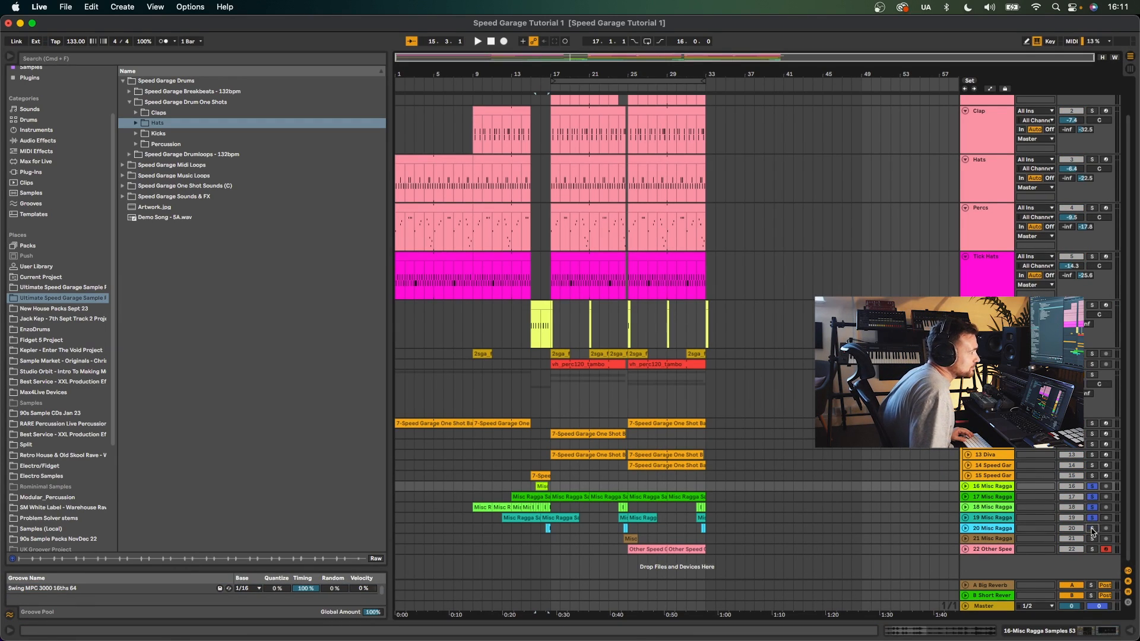
click(475, 487)
key(space)
- Show the 18-Misc Ragga Samples track's EQ Eight device and expand that track's lane
double_click(995, 508)
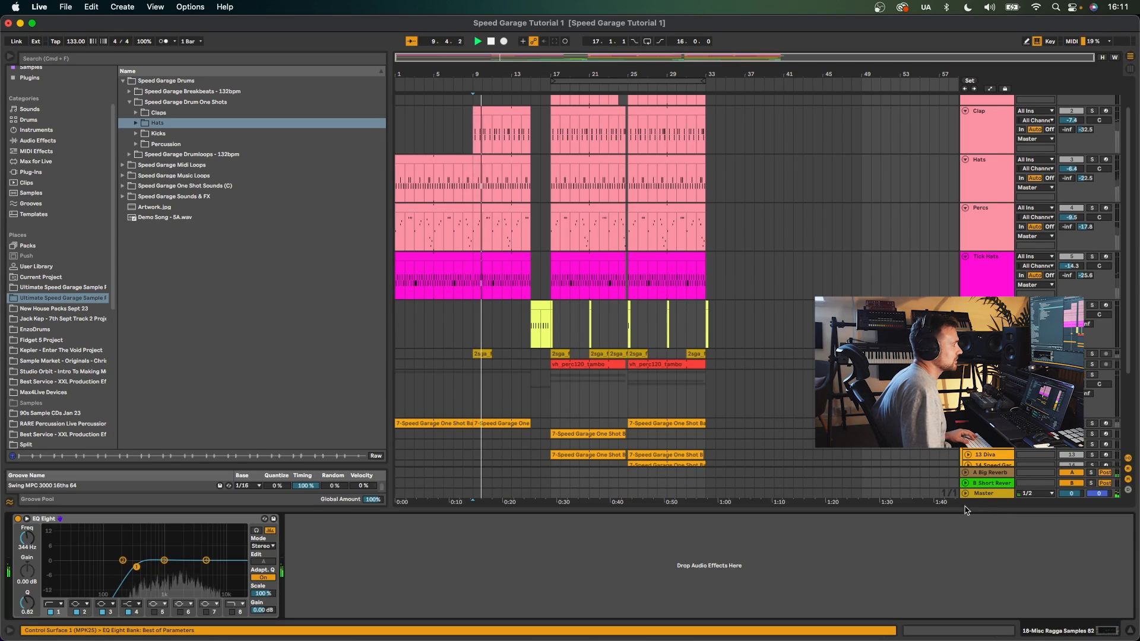
scroll(956, 457, down, 5)
click(965, 395)
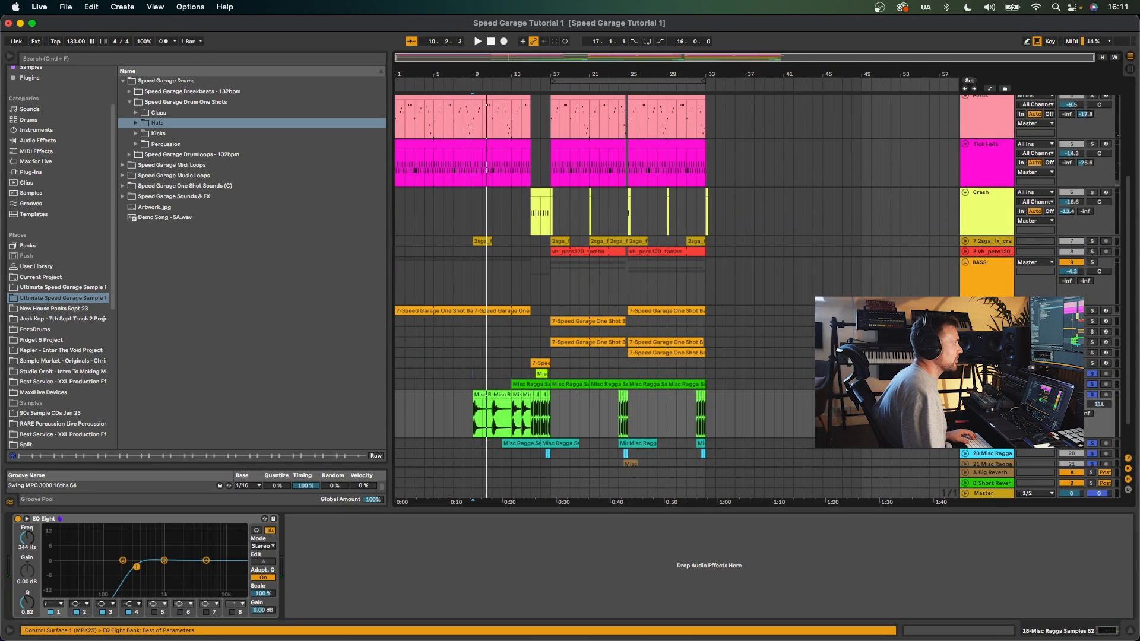
key(space)
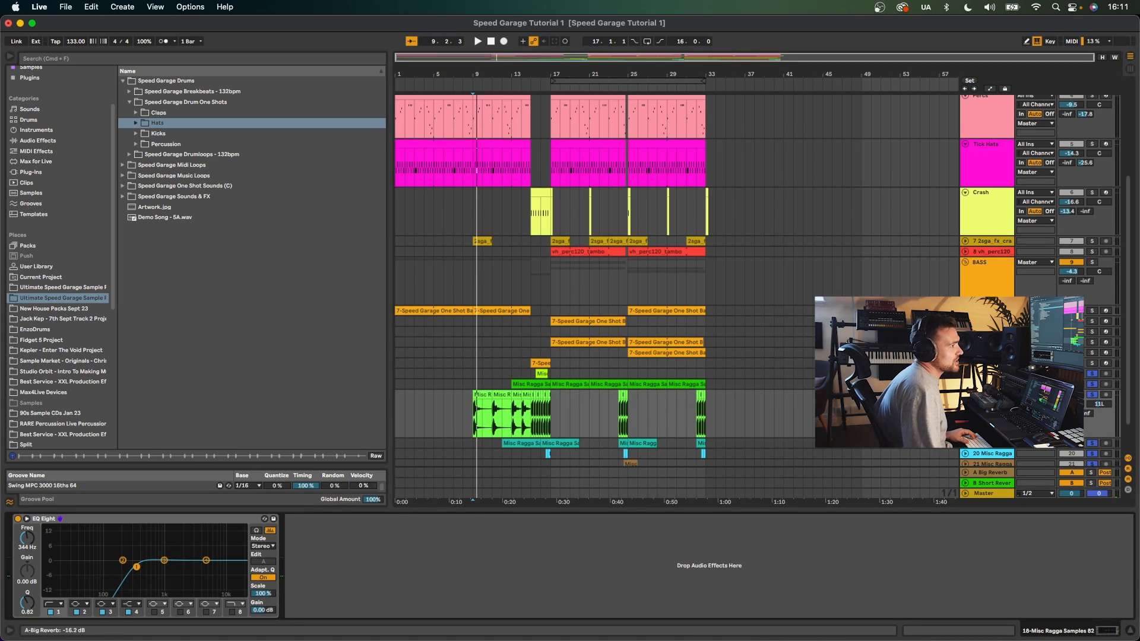
- Zoom the arrangement into bars 8 to 16 and play the Misc Ragga Samples vocal clips
scroll(594, 273, down, 2)
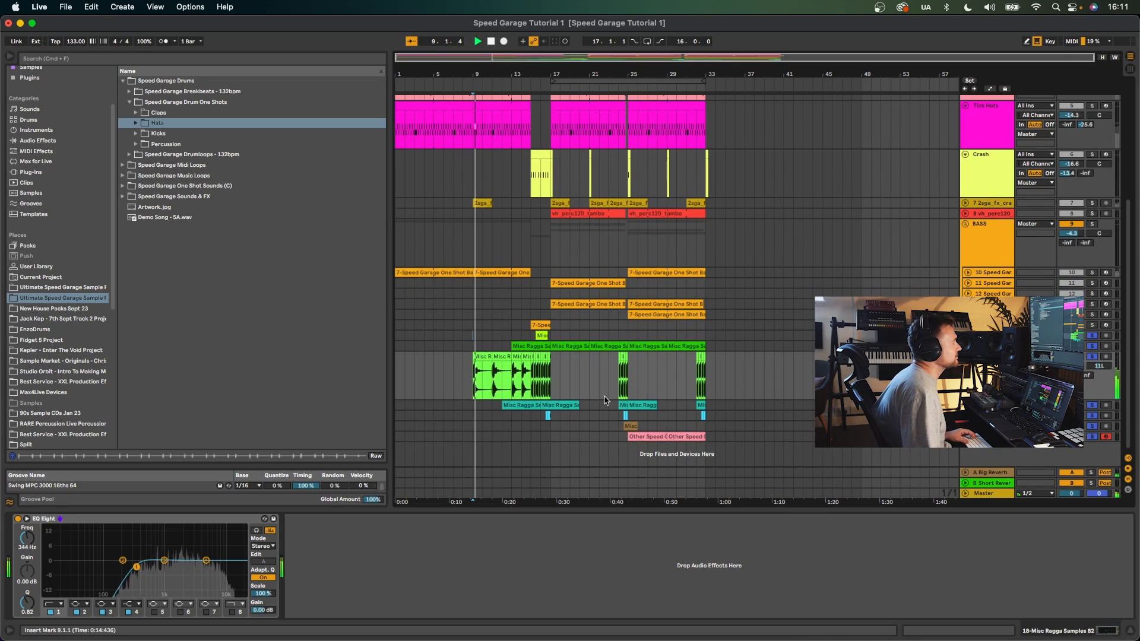
drag(514, 72, 516, 101)
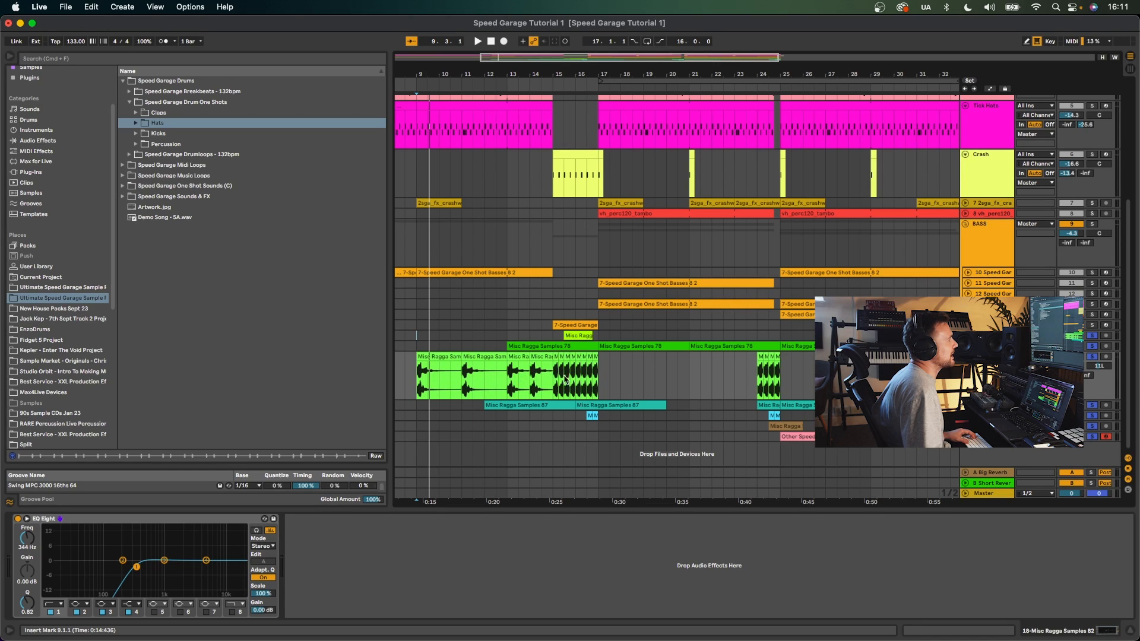
key(space)
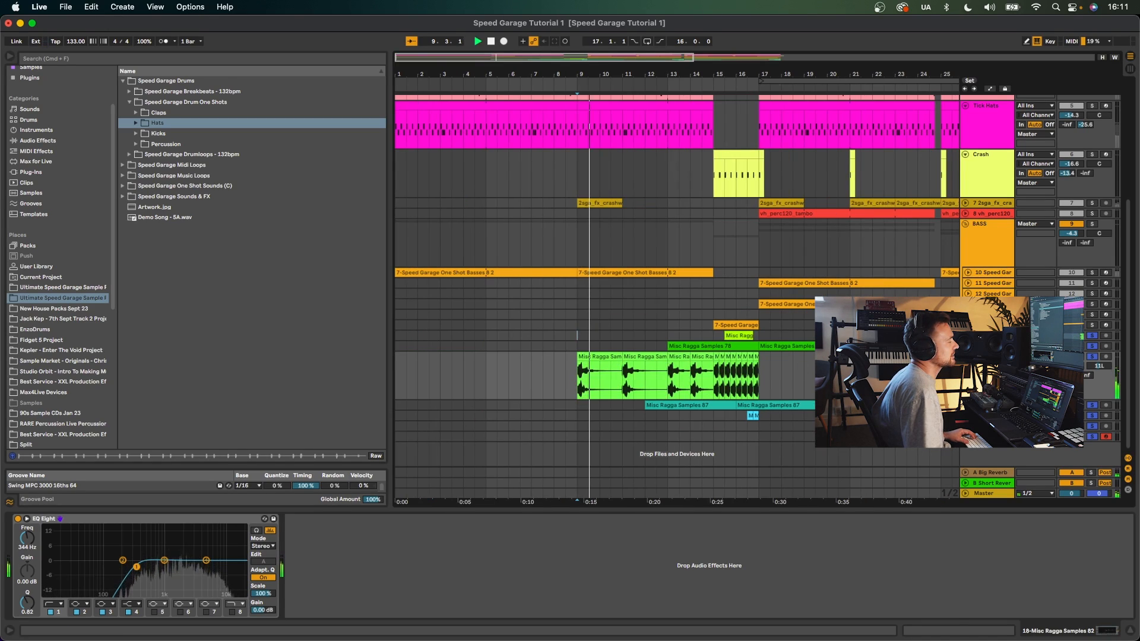
click(702, 386)
key(space)
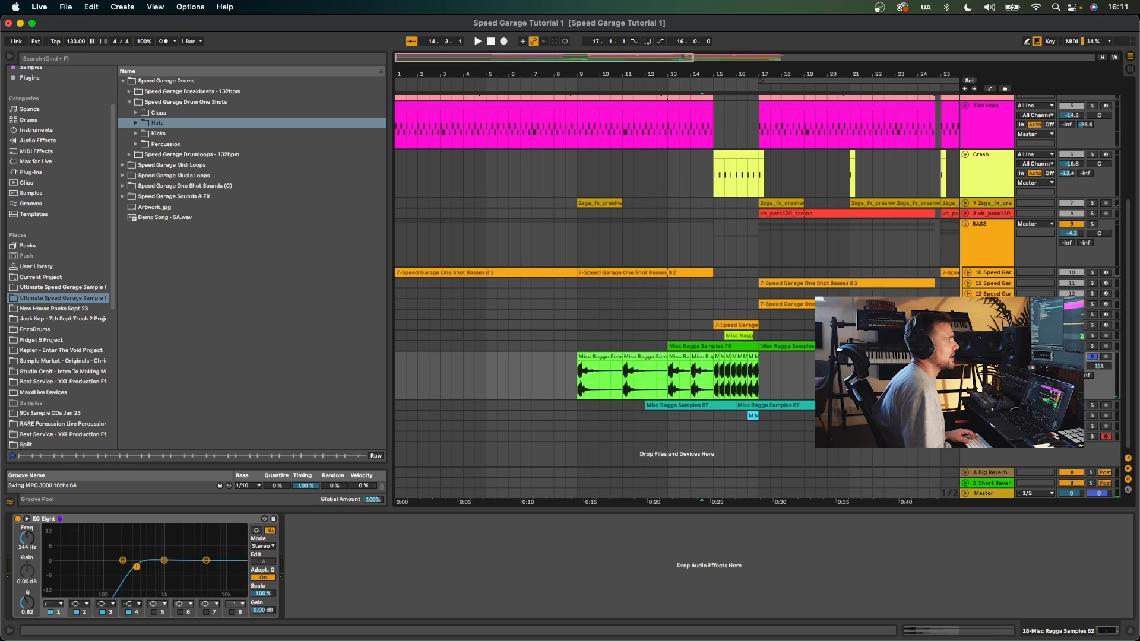
key(space)
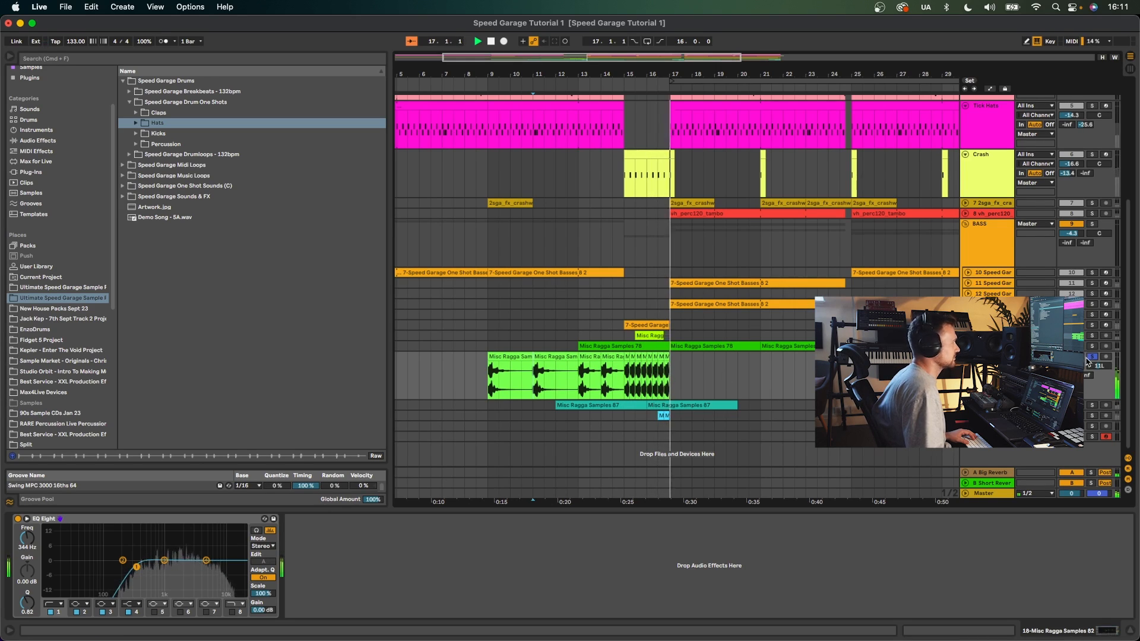
key(space)
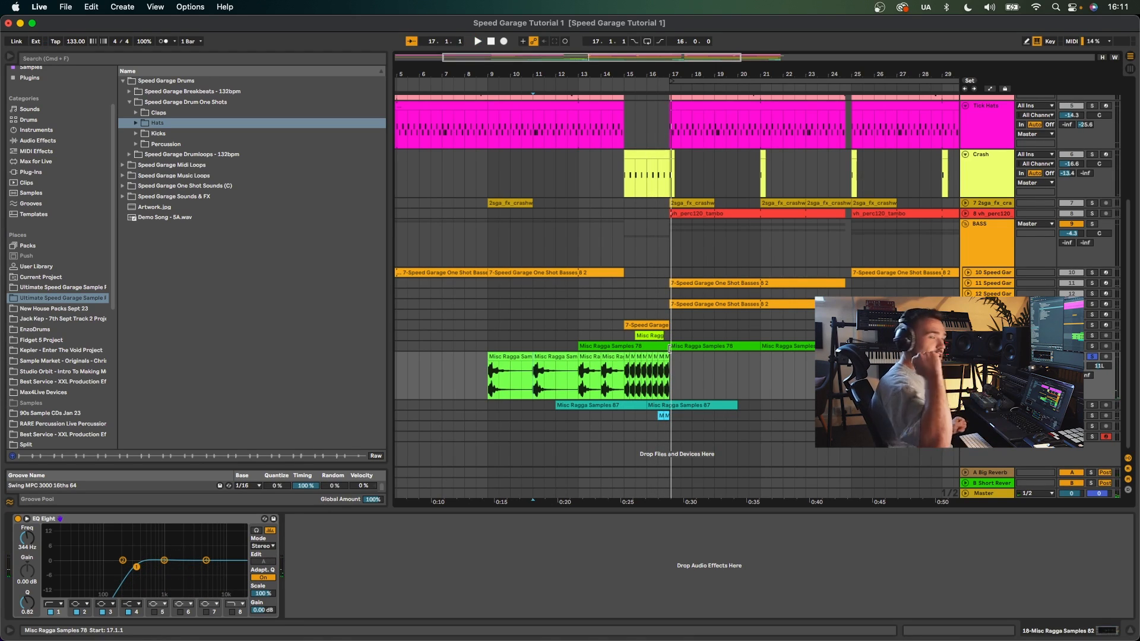
- Expand and solo the 17-Misc Ragga Samples track and play its Misc Ragga Samples 78 clip
click(965, 346)
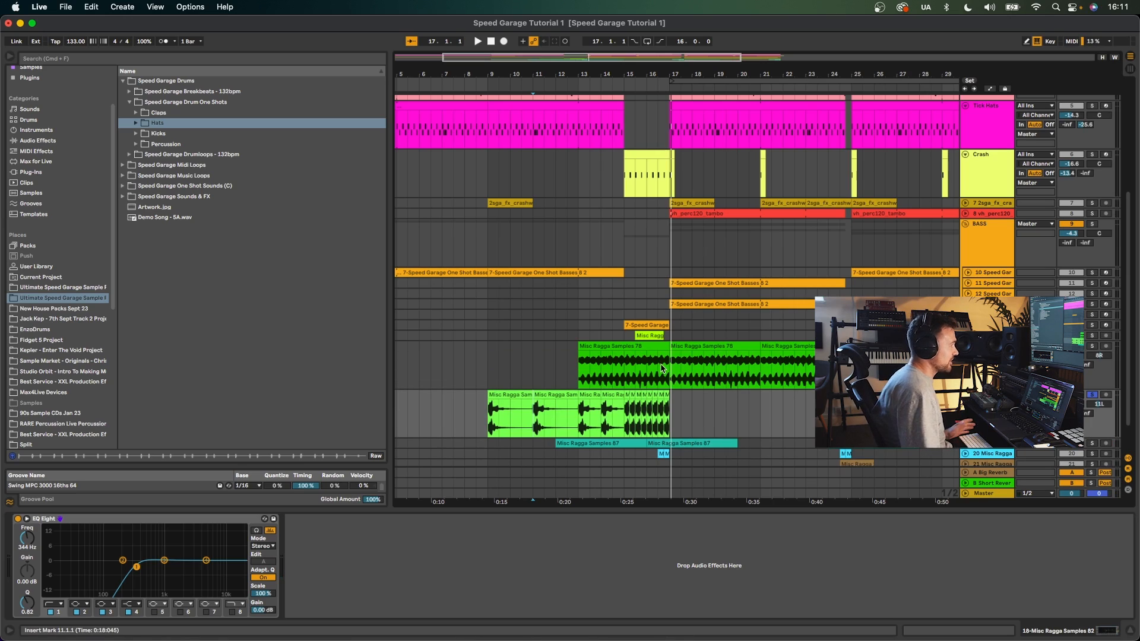
click(617, 345)
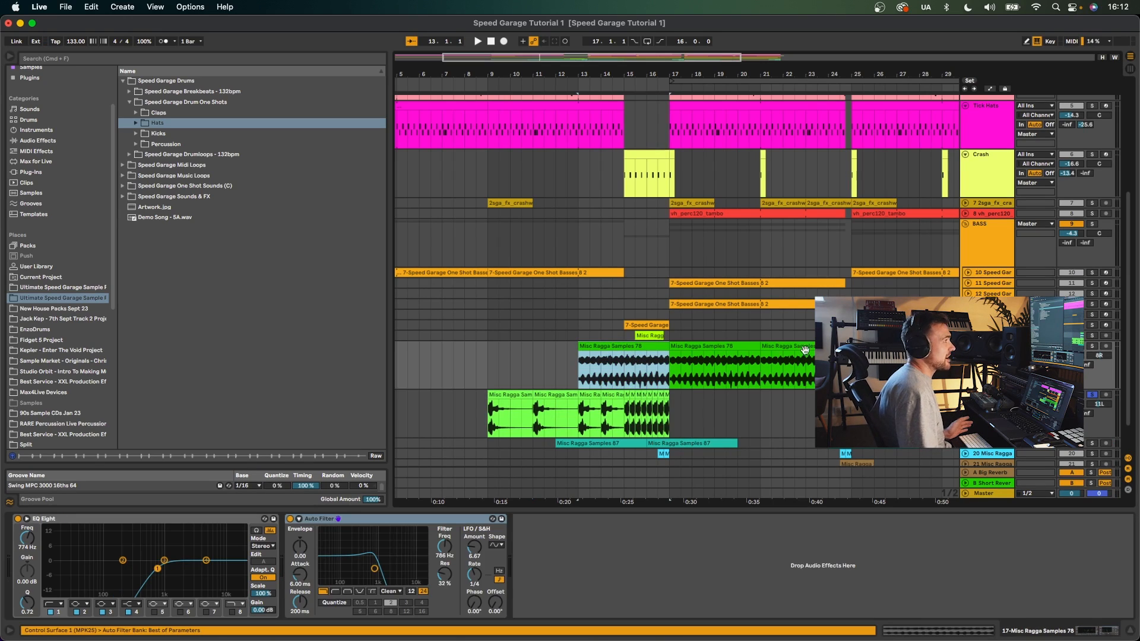
click(1094, 347)
key(space)
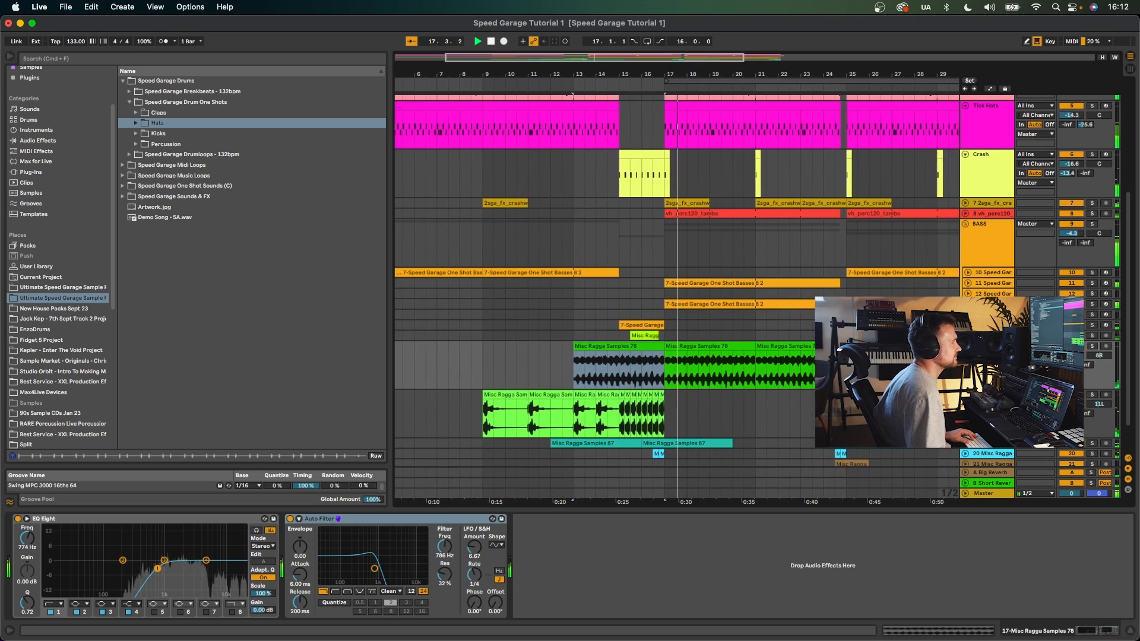
- Expand the 16-Misc Ragga Samples track and play its short Misc Ragga clip before bar 17
click(651, 339)
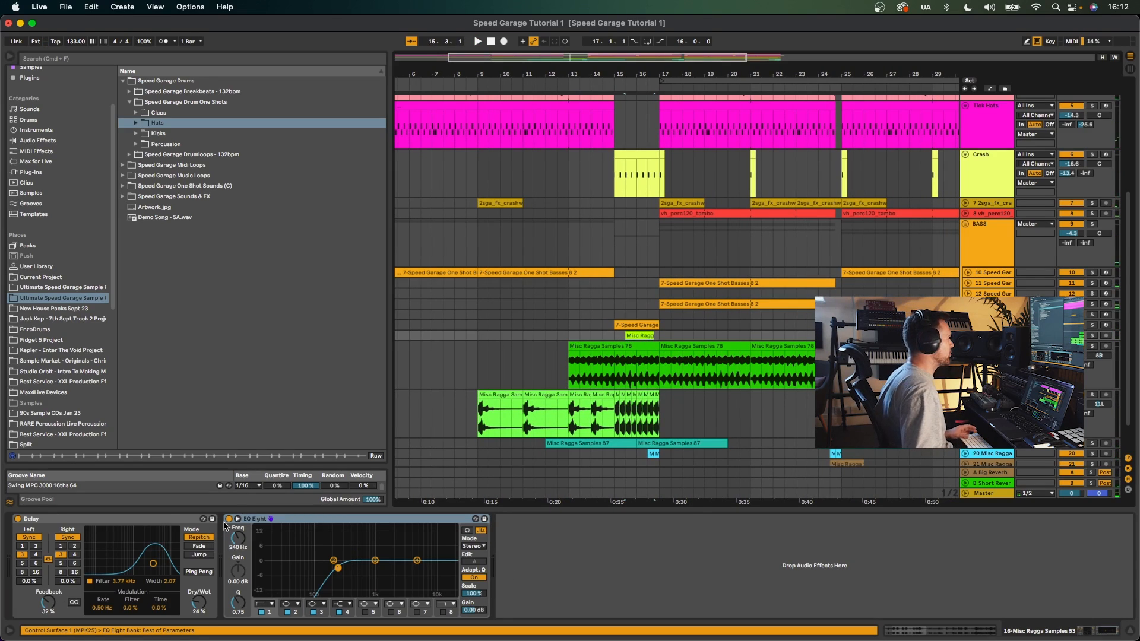
key(space)
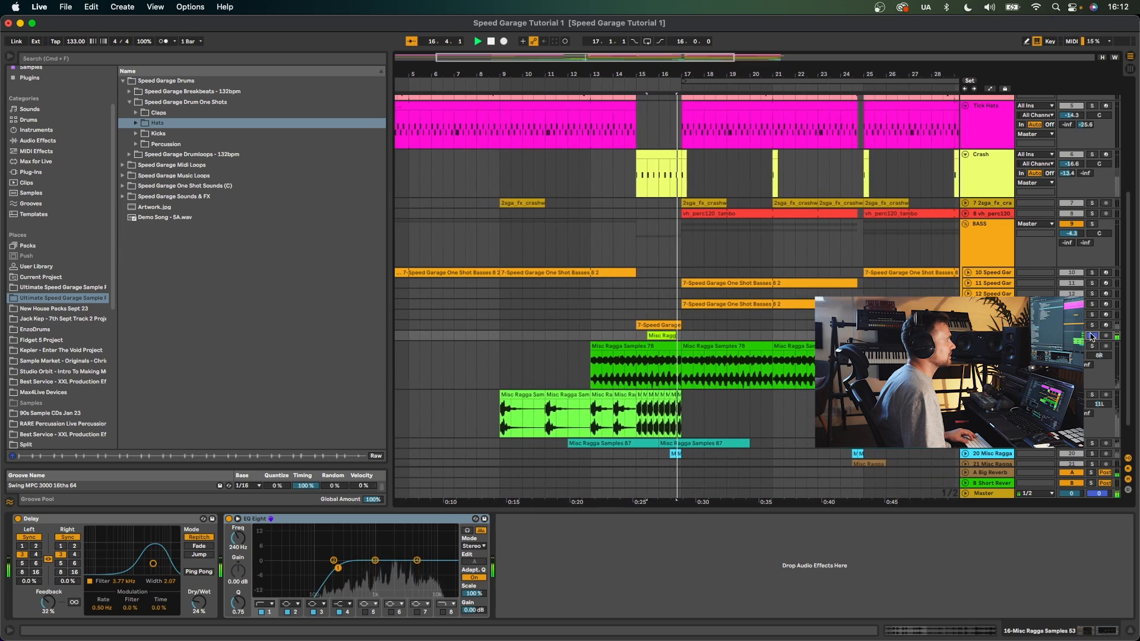
key(space)
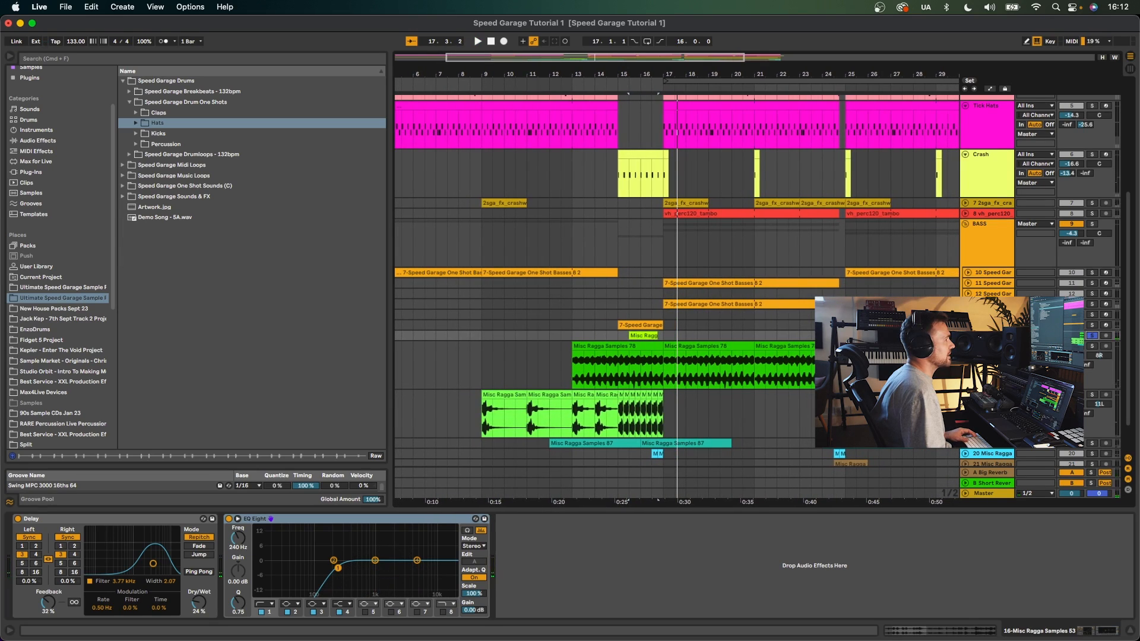
click(966, 336)
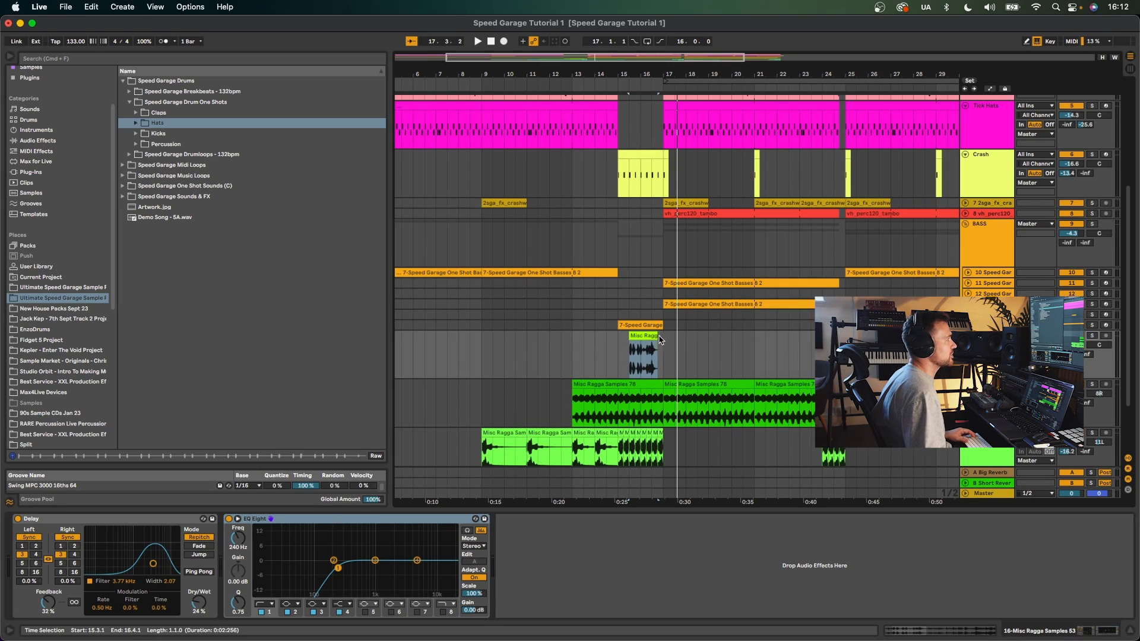
click(615, 340)
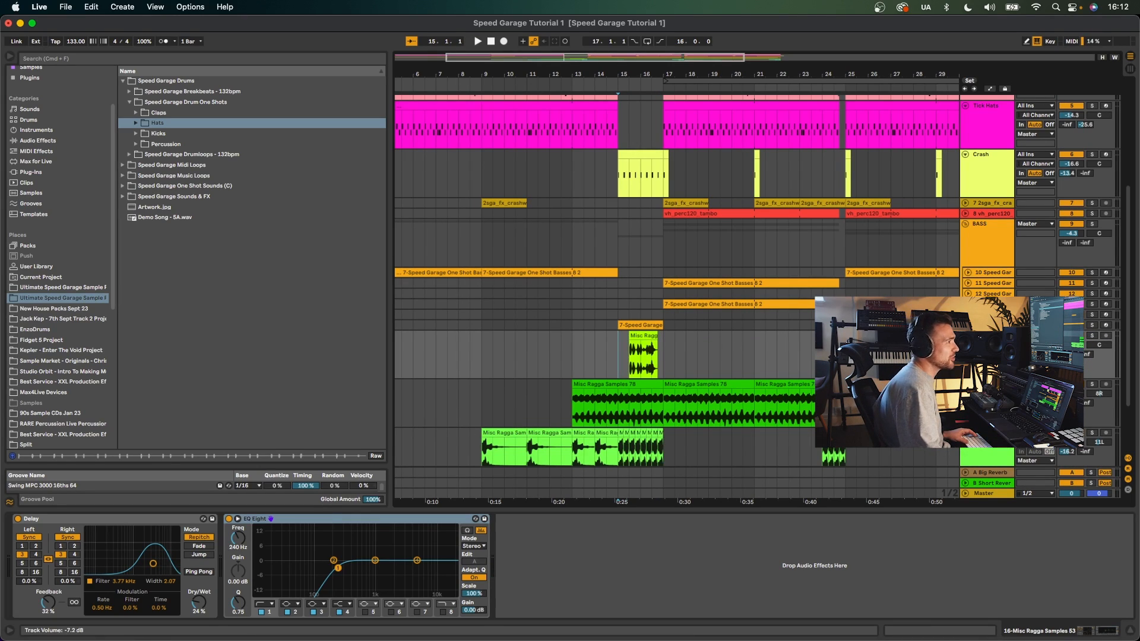
key(space)
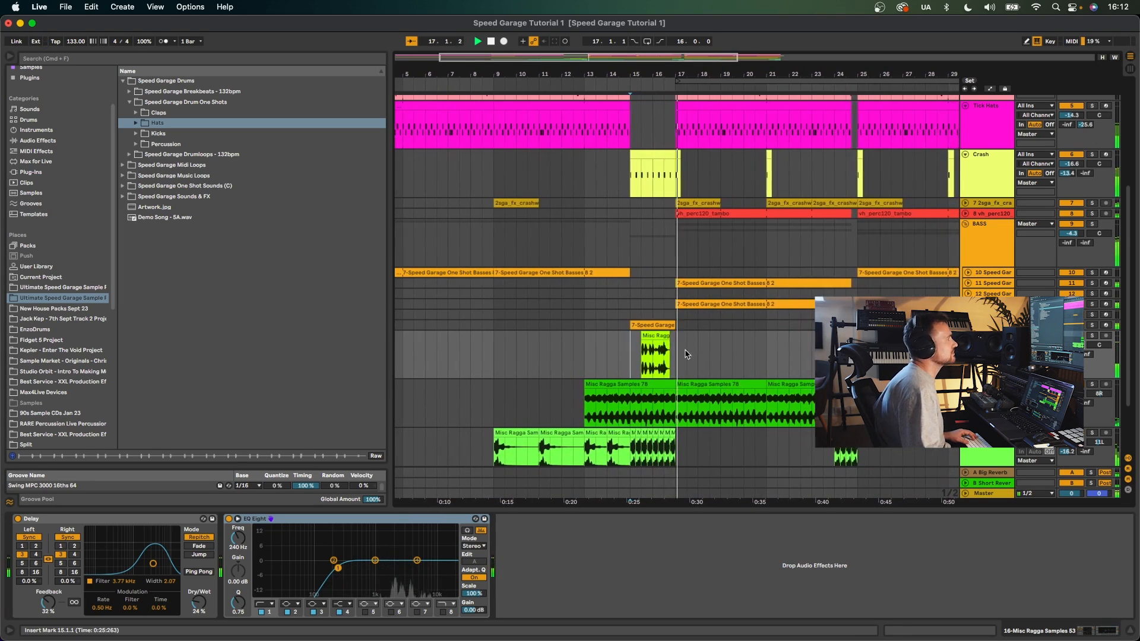
key(space)
- Open the Misc Ragga Samples 53 clip's waveform, scroll through it, then close the detail view
double_click(654, 341)
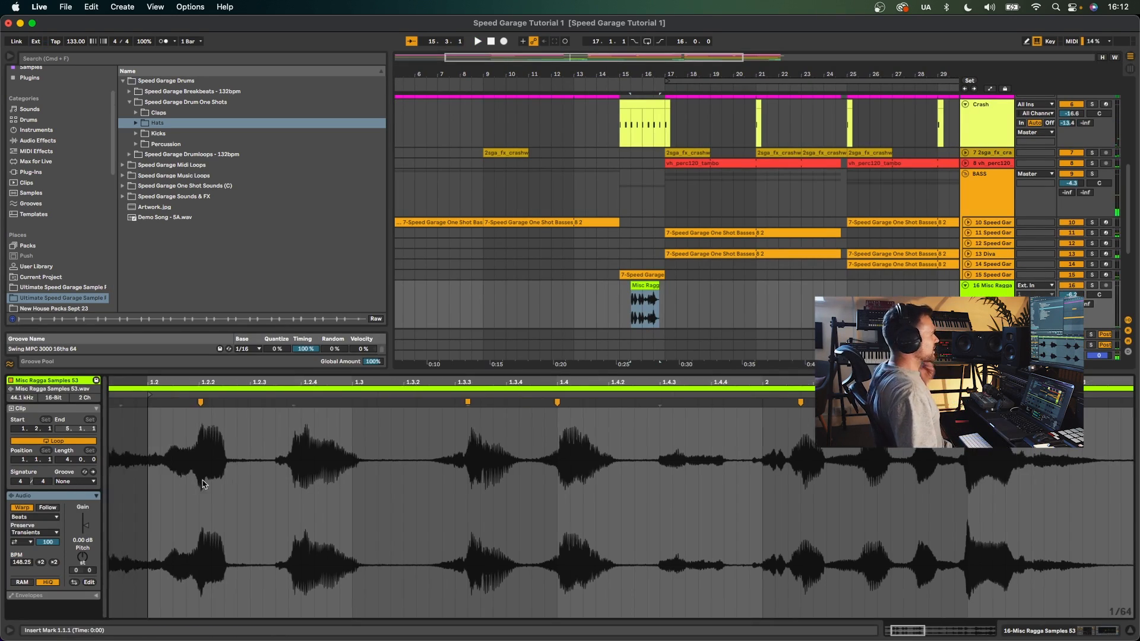
scroll(205, 483, left, 5)
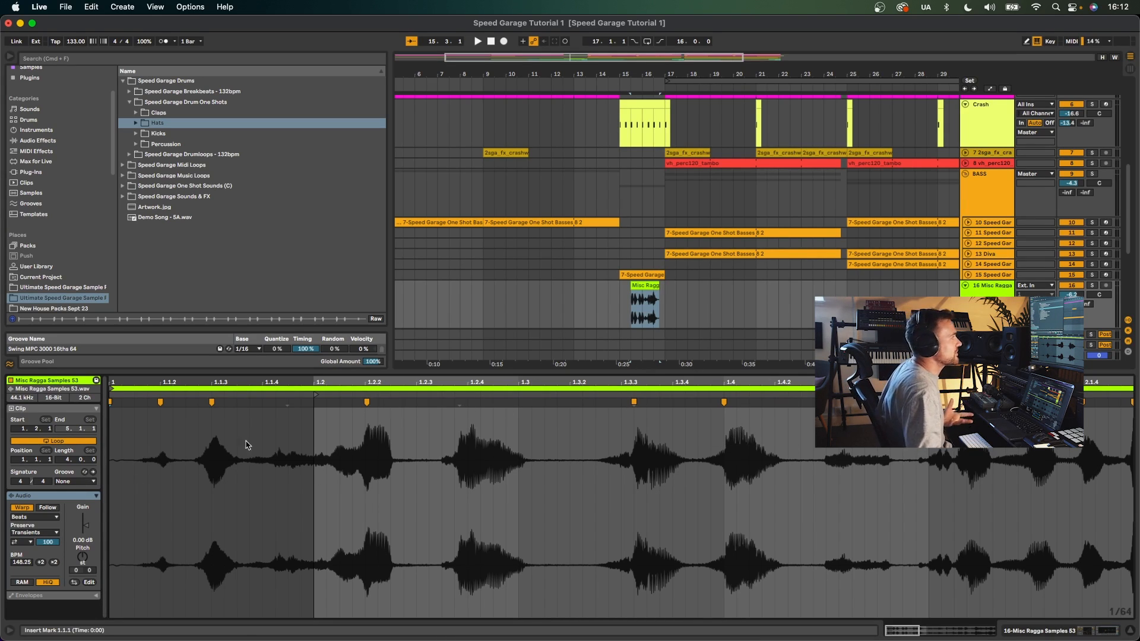
key(super+alt+l)
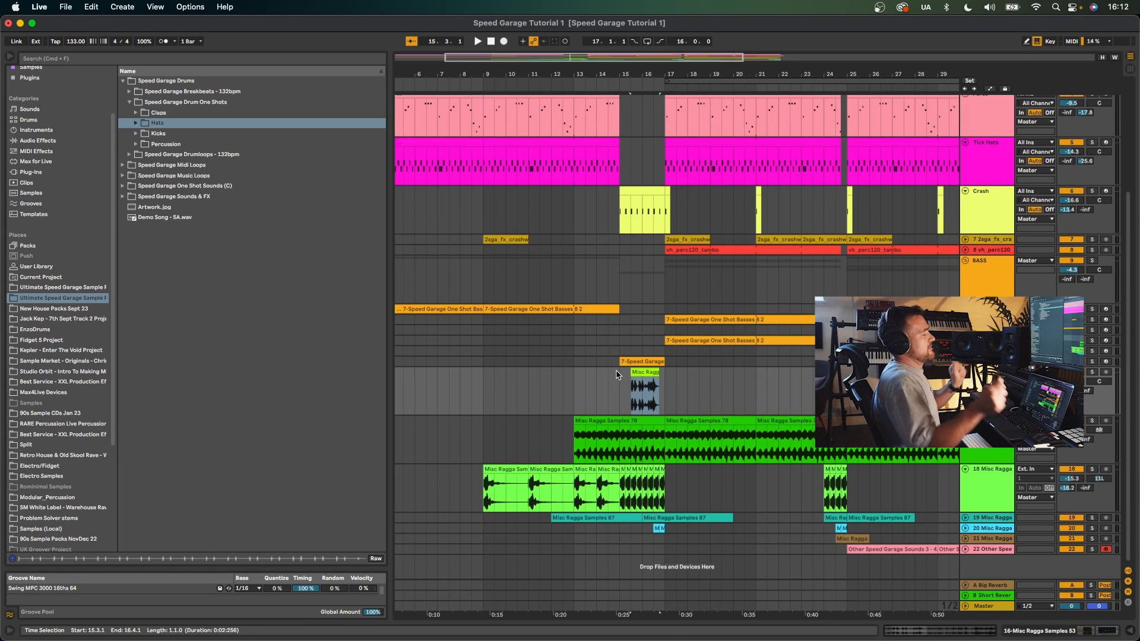
scroll(616, 375, left, 1)
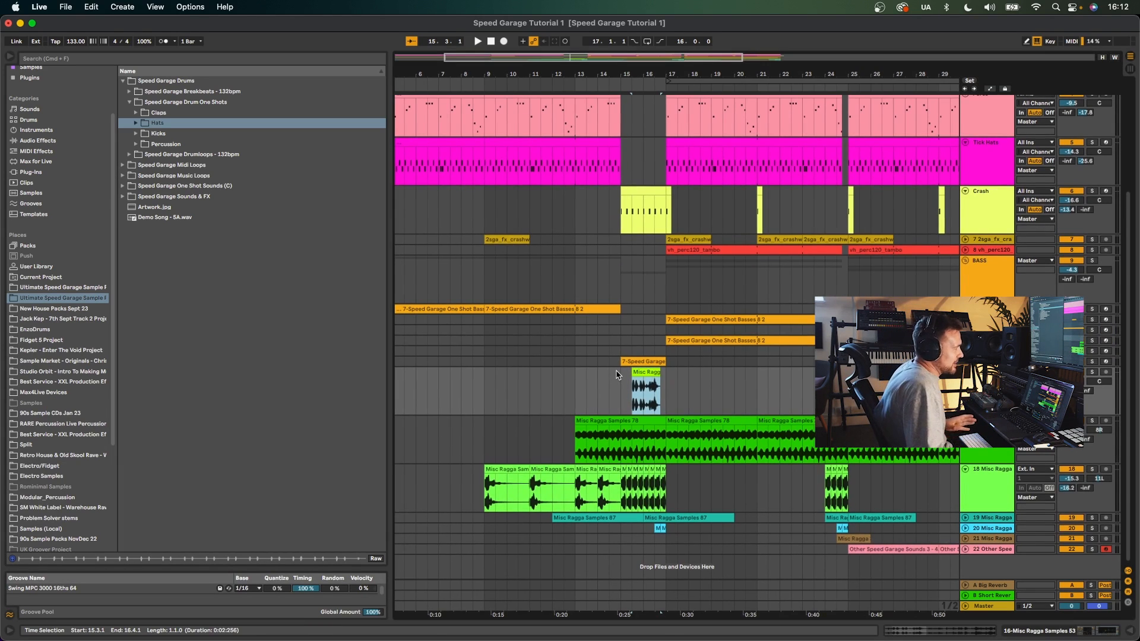
- Expand and solo the 19-Misc Ragga Samples track and play its Misc Ragga Samples 87 clips
click(965, 518)
click(575, 518)
click(1092, 518)
key(space)
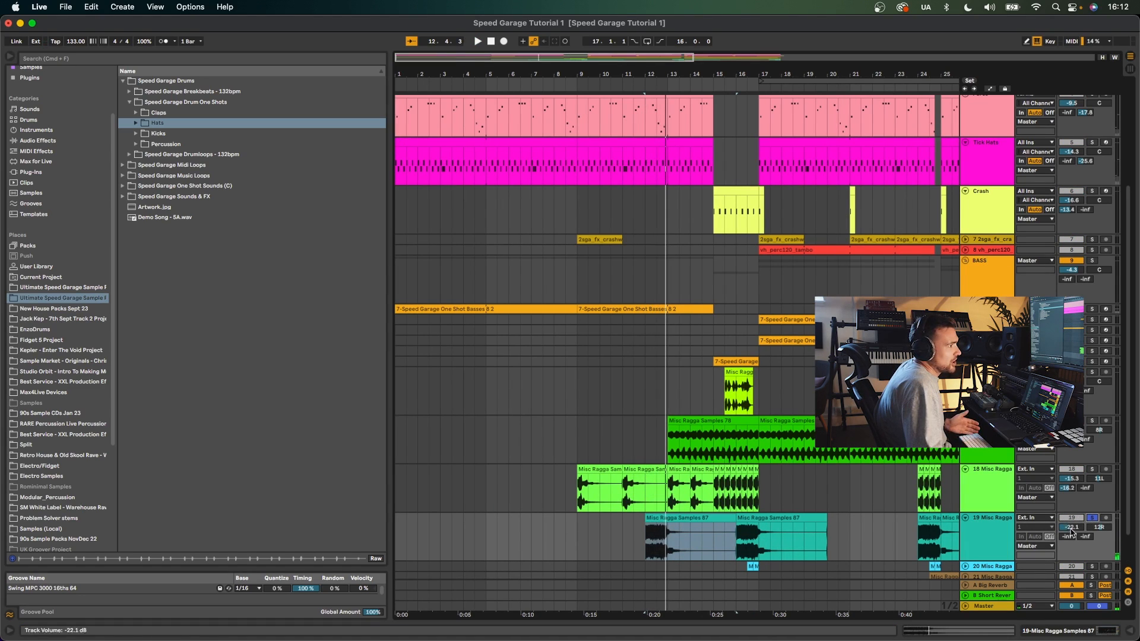
key(space)
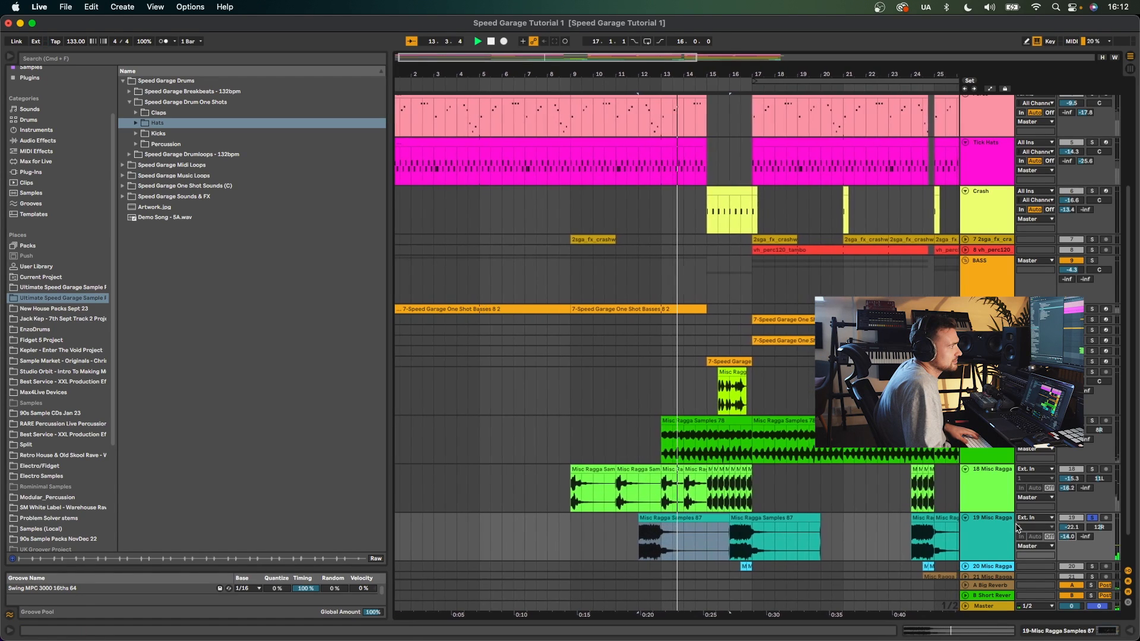
- Play the Misc Ragga Samples 87 clips from several start positions
scroll(1045, 510, down, 2)
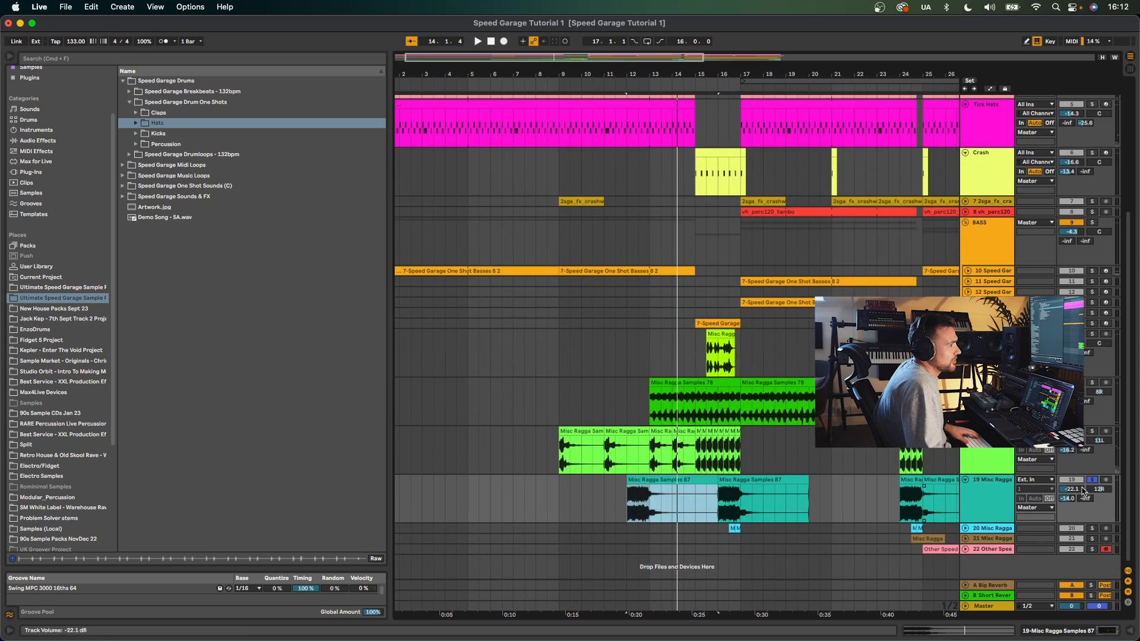
key(space)
click(746, 515)
key(space)
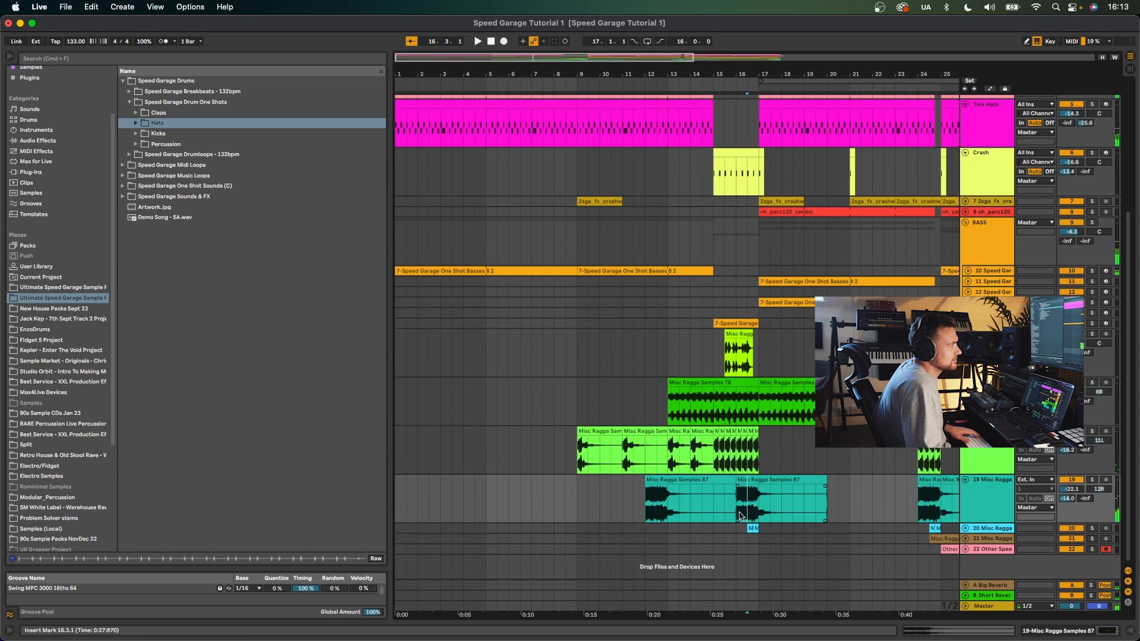
key(space)
click(661, 516)
key(space)
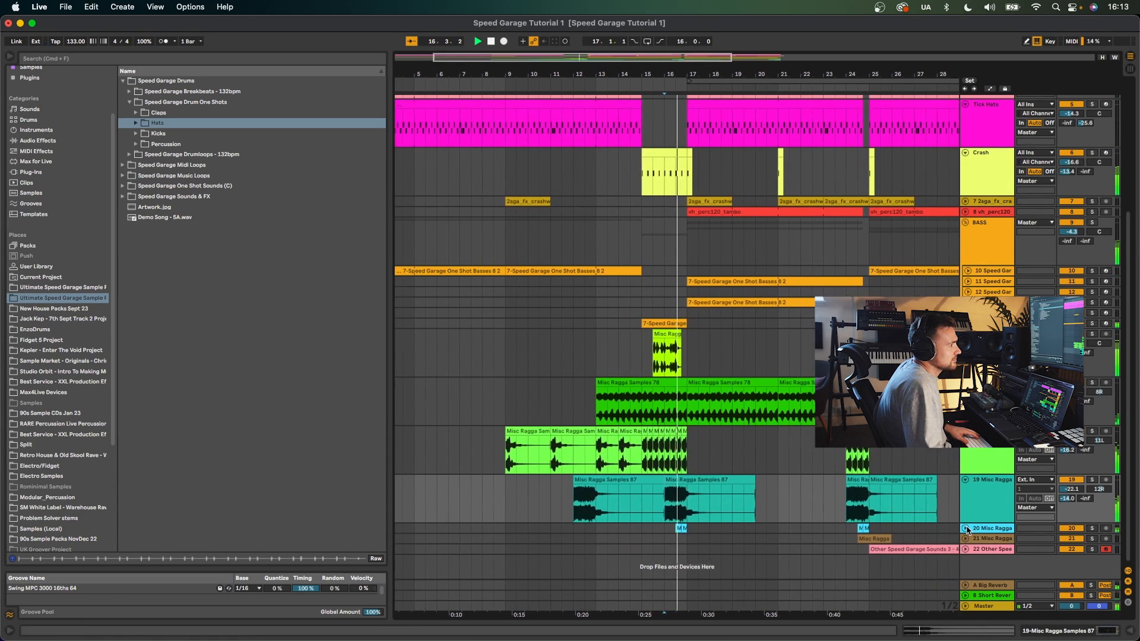
- Expand and solo the 20-Misc Ragga Samples track at -10.0 dB volume and play its short clip
click(965, 528)
drag(1065, 536, 1064, 531)
key(space)
click(1091, 529)
click(660, 528)
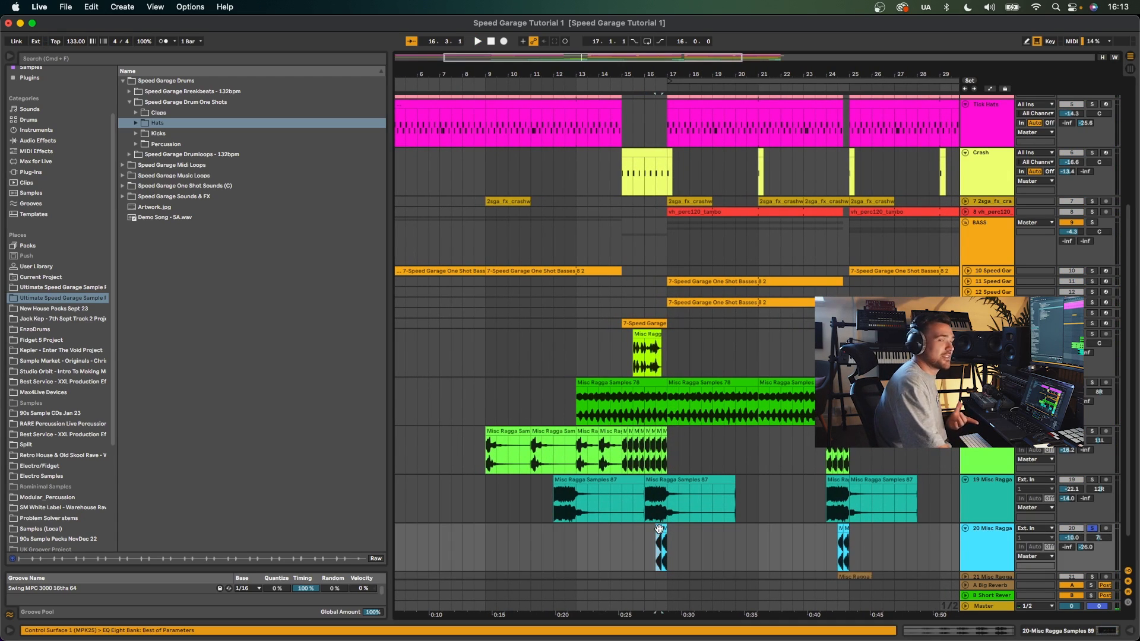
key(space)
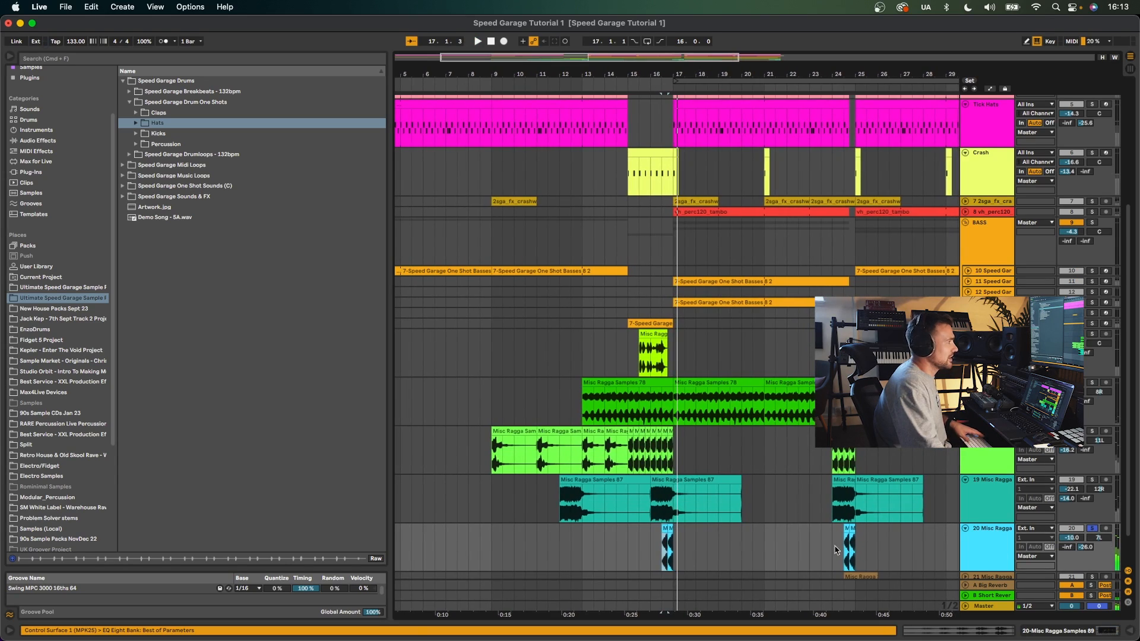
- Open the Misc Ragga Samples 89 clip's waveform in the clip view and resize the view
double_click(664, 531)
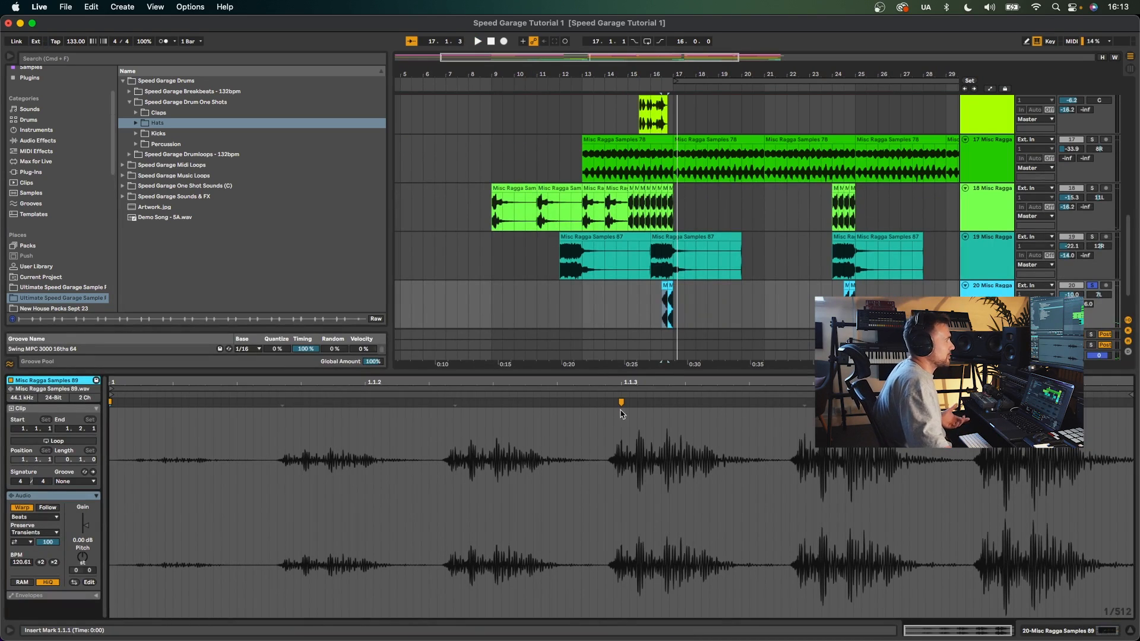
drag(655, 378, 655, 512)
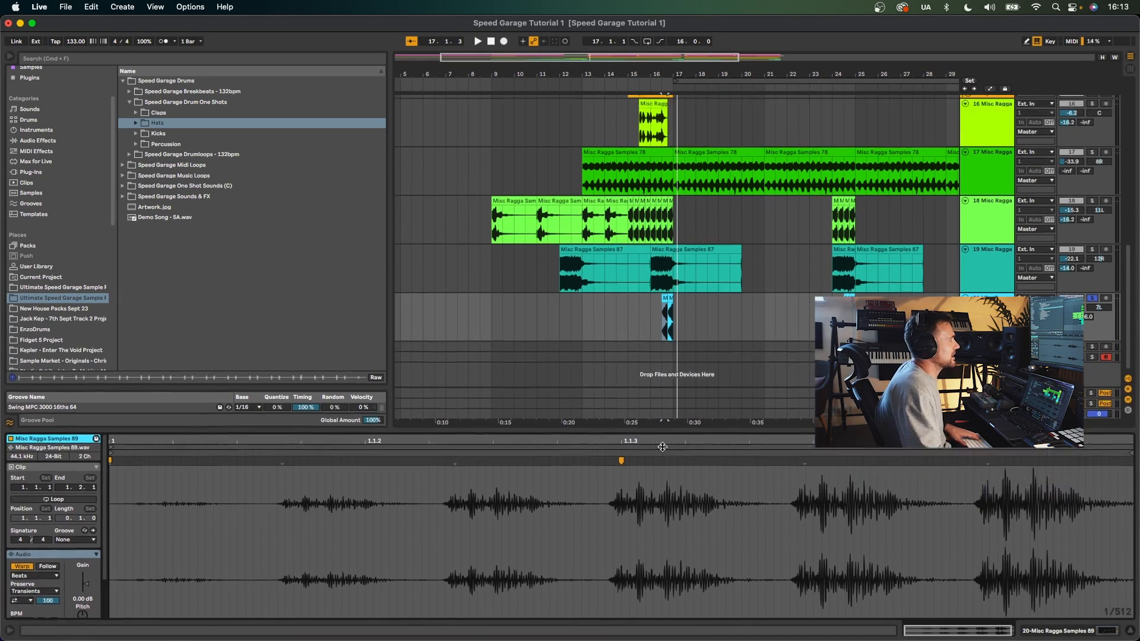
- Play the arrangement from the Misc Ragga section and solo the 21-Misc Ragga Samples track
key(space)
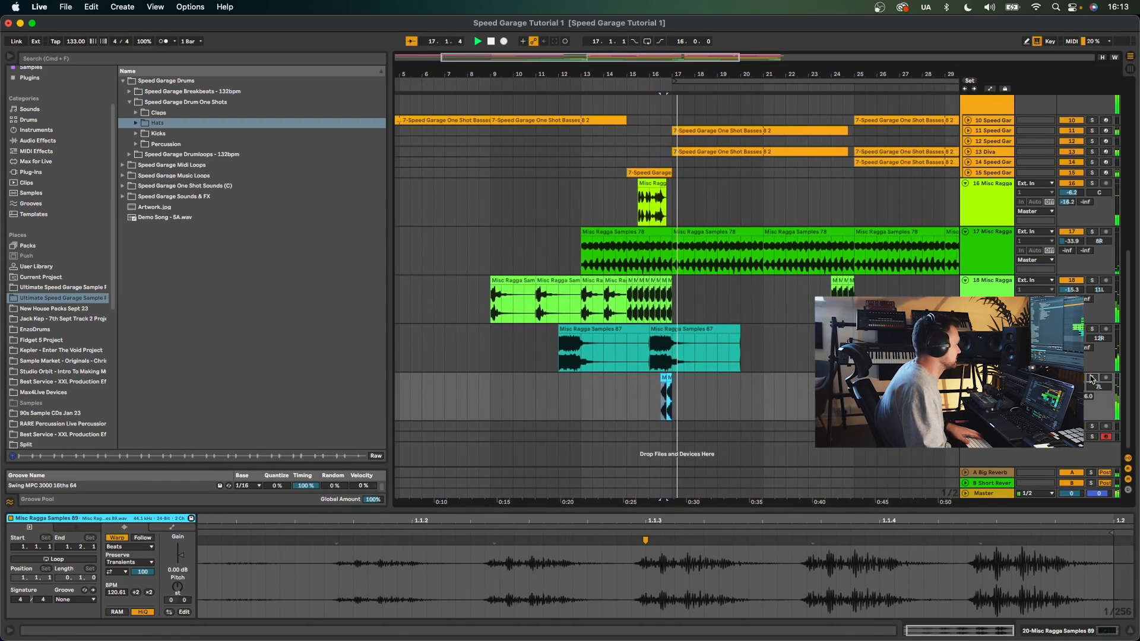
scroll(629, 410, right, 2)
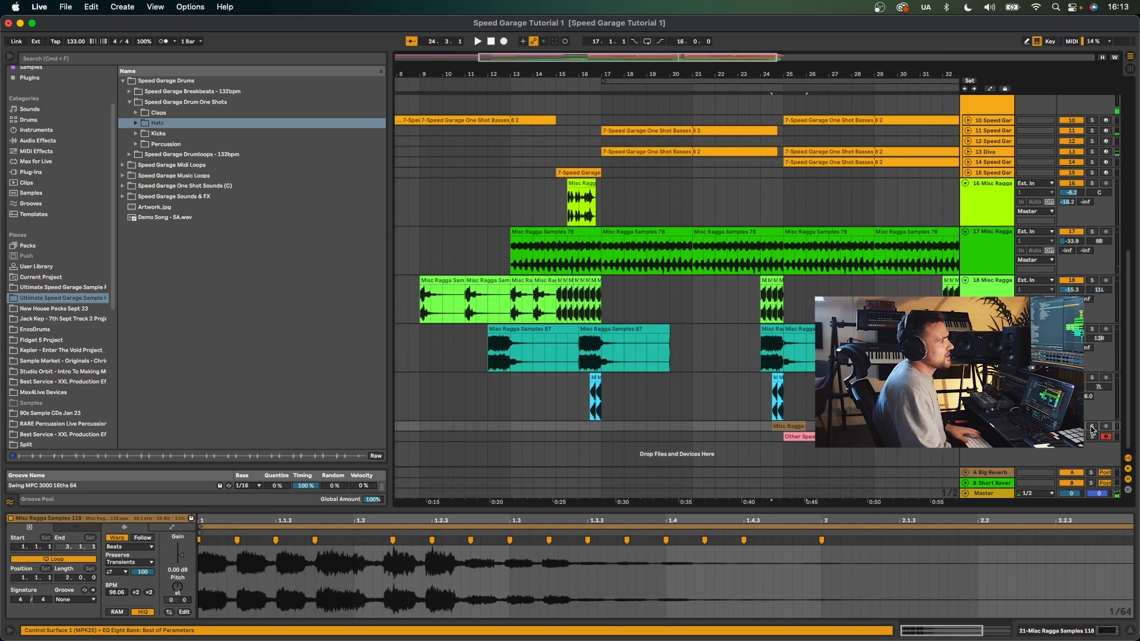
click(1092, 427)
key(space)
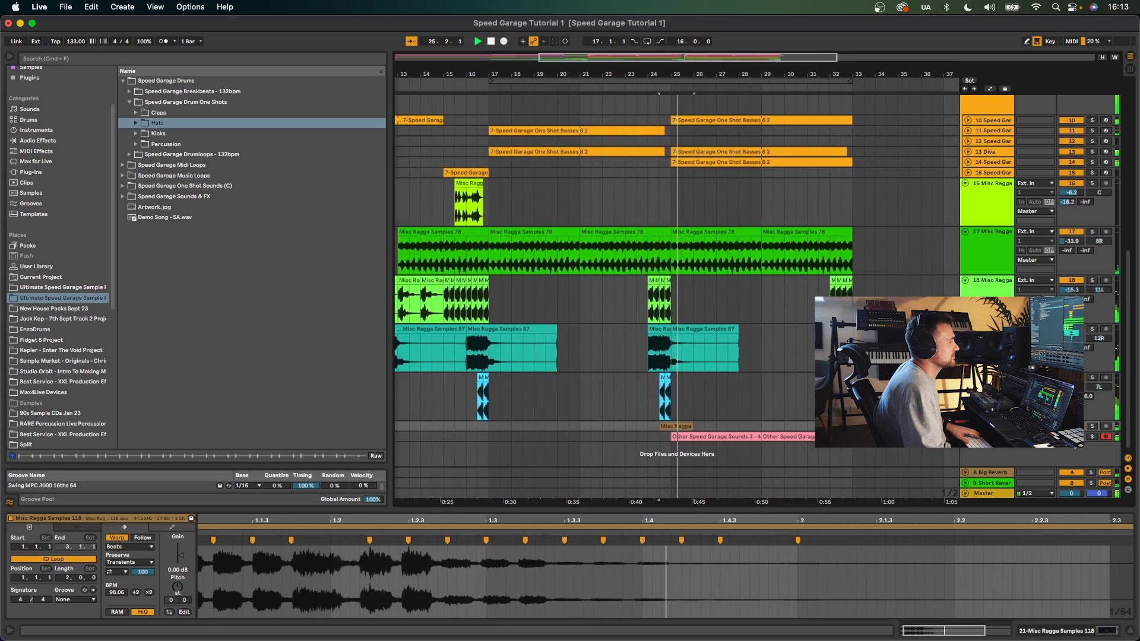
- Open the Other Speed Garage Sounds 3 - 4A MIDI clip and expand the Other Speed Garage Sounds folder in the browser
key(space)
click(690, 438)
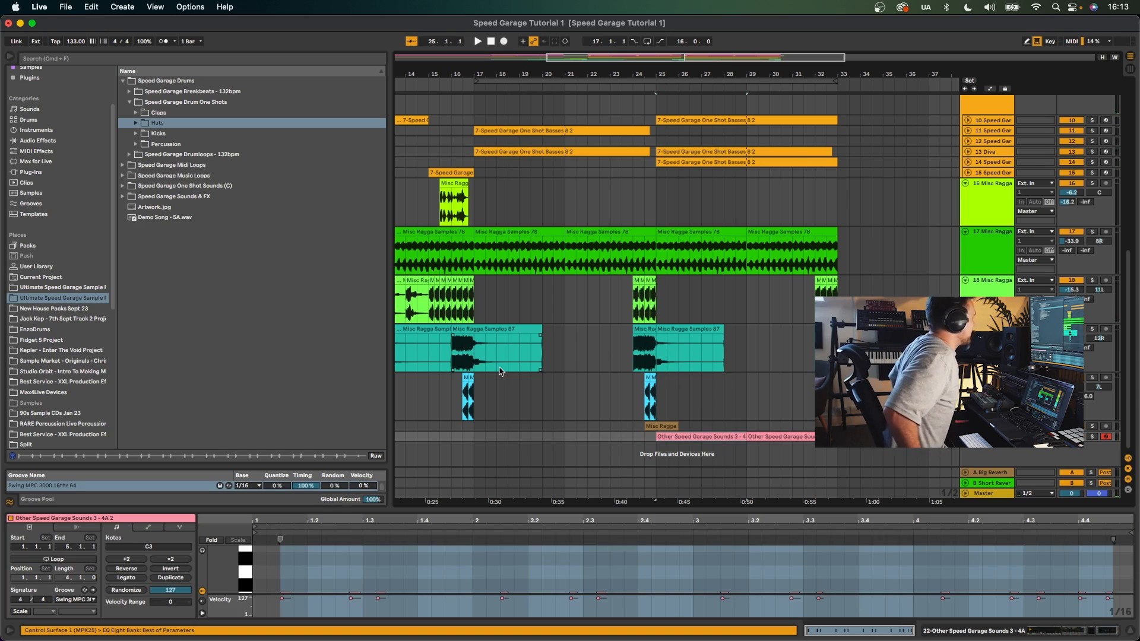
click(129, 189)
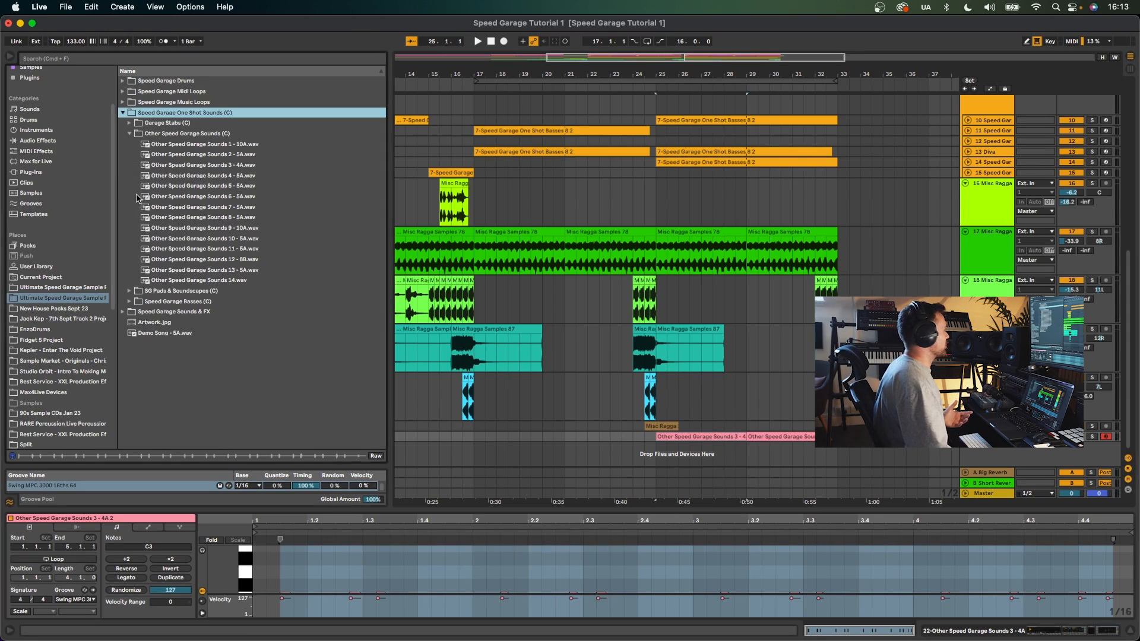
click(207, 176)
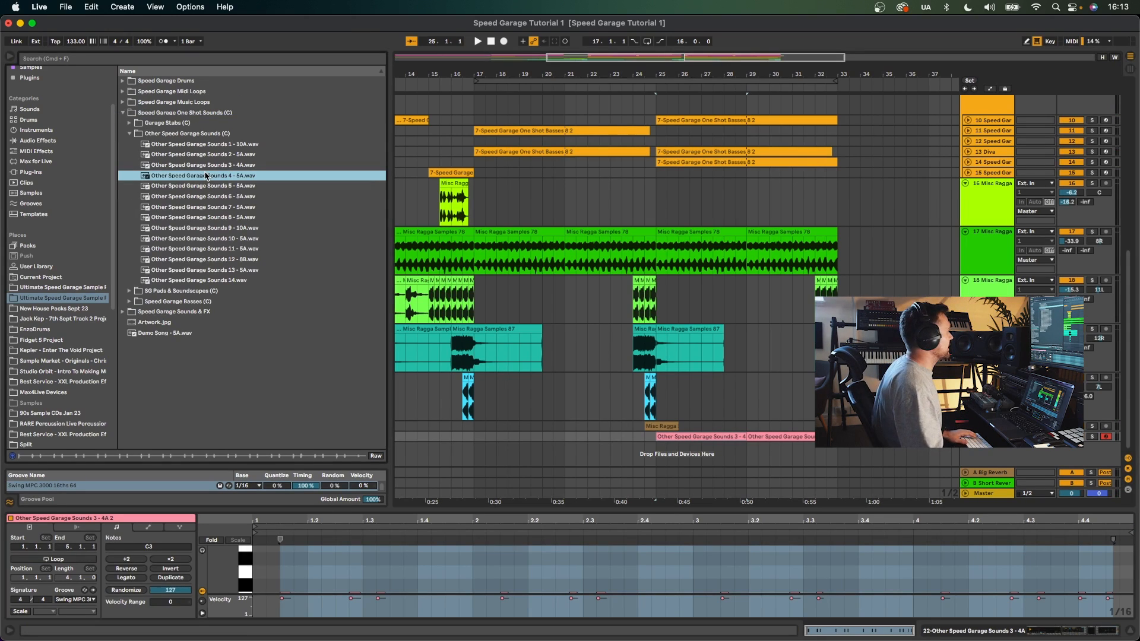
- Audition the Other Speed Garage Sounds samples one by one, returning to Other Speed Garage Sounds 3 - 4A
key(Down)
key(Down)
key(Down)
key(Down)
key(Down)
key(Down)
key(Down)
key(Down)
key(Down)
key(Down)
click(204, 168)
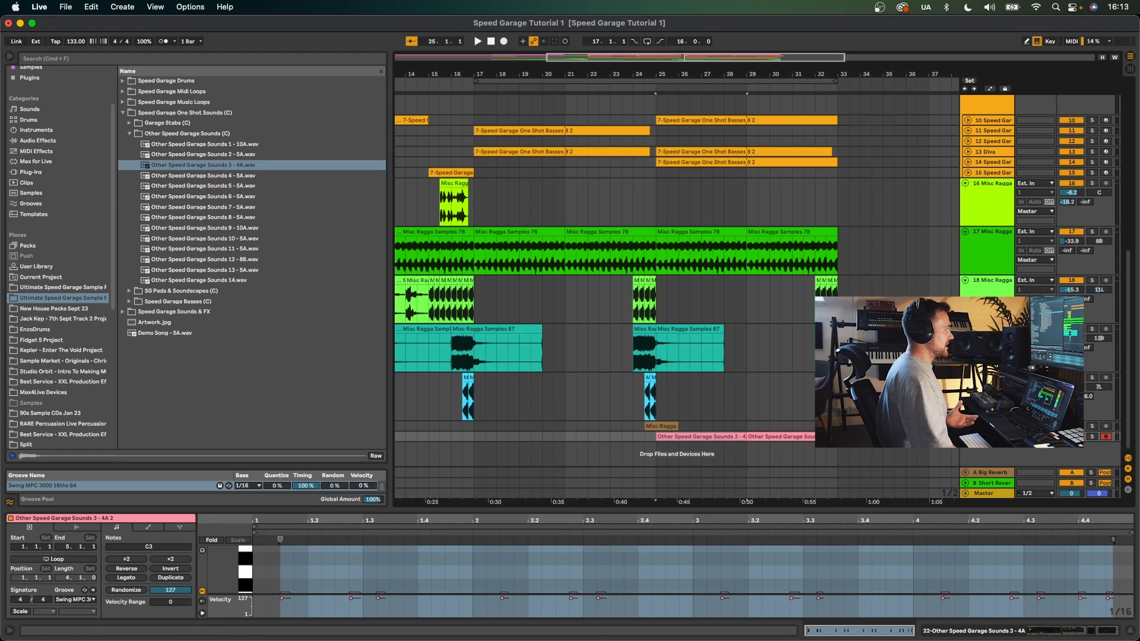
- Show the device chain with Simpler, Reverb, Decimort and EQ Eight, play it, and select a Misc Ragga Samples 87 clip
key(shift+Tab)
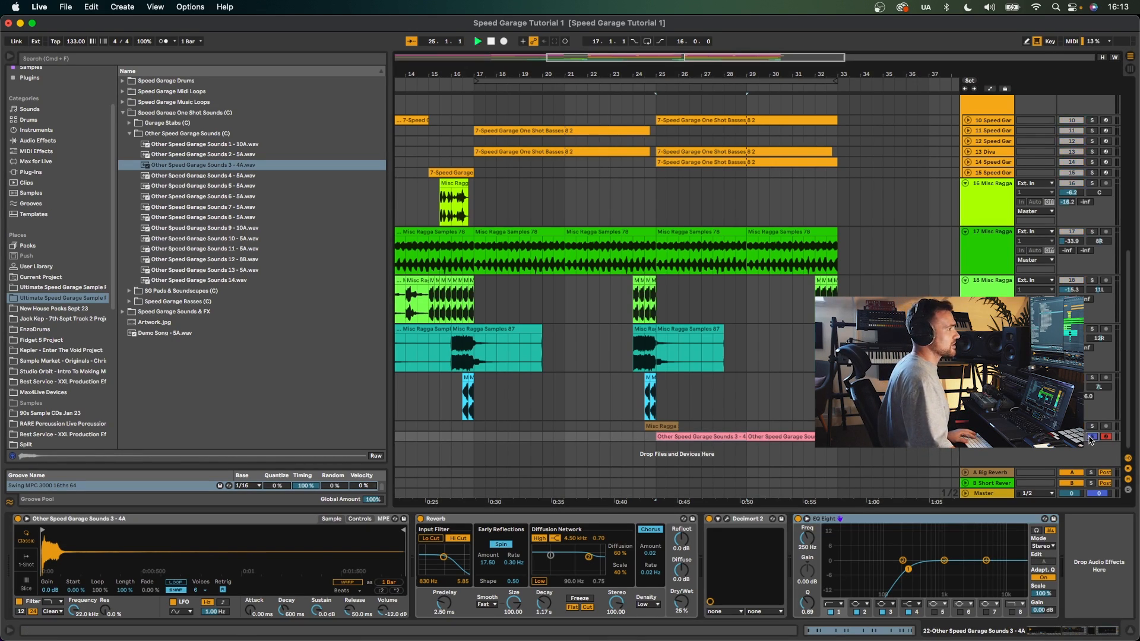
key(space)
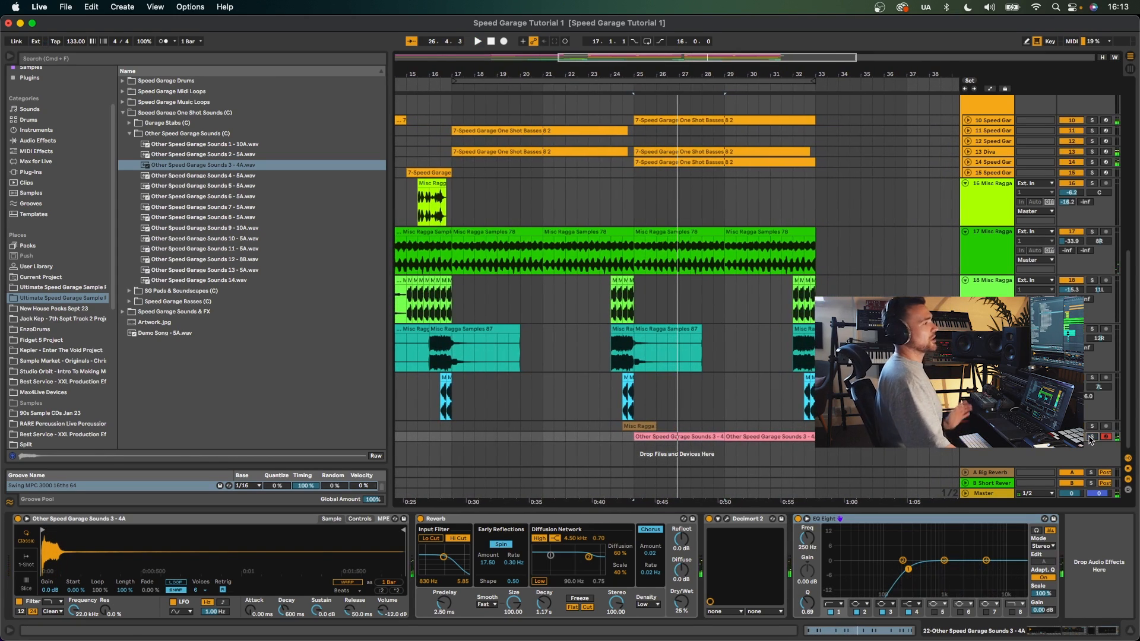
click(607, 337)
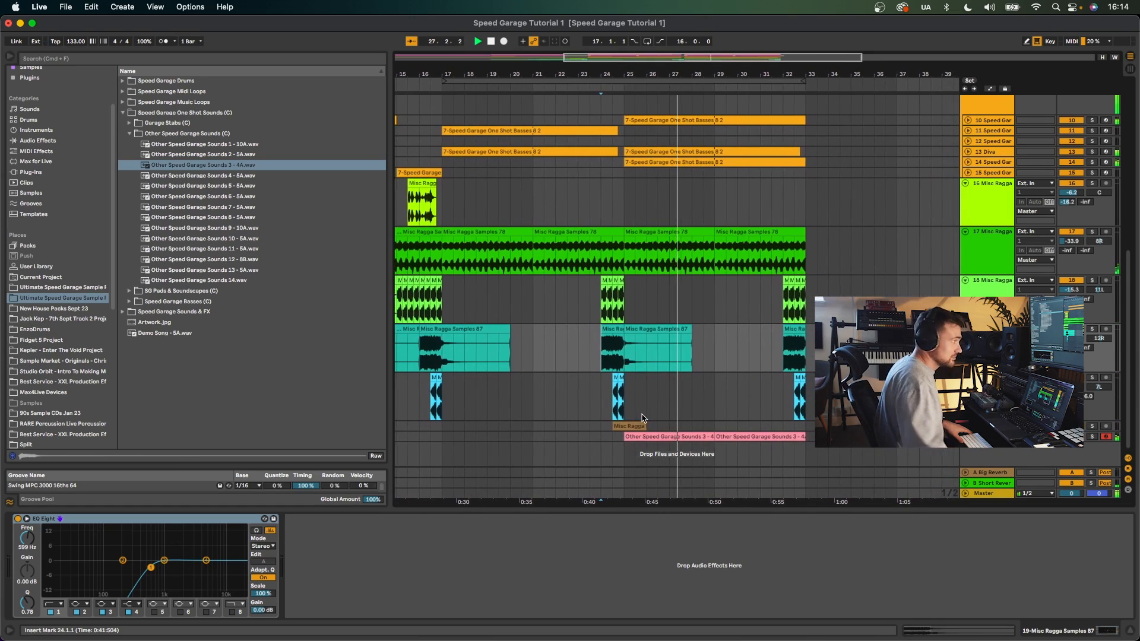
- Open the Other Speed Garage Sounds 3 - 4A clip's notes and inspect its Swing MPC 3000 16ths 64 groove
double_click(662, 436)
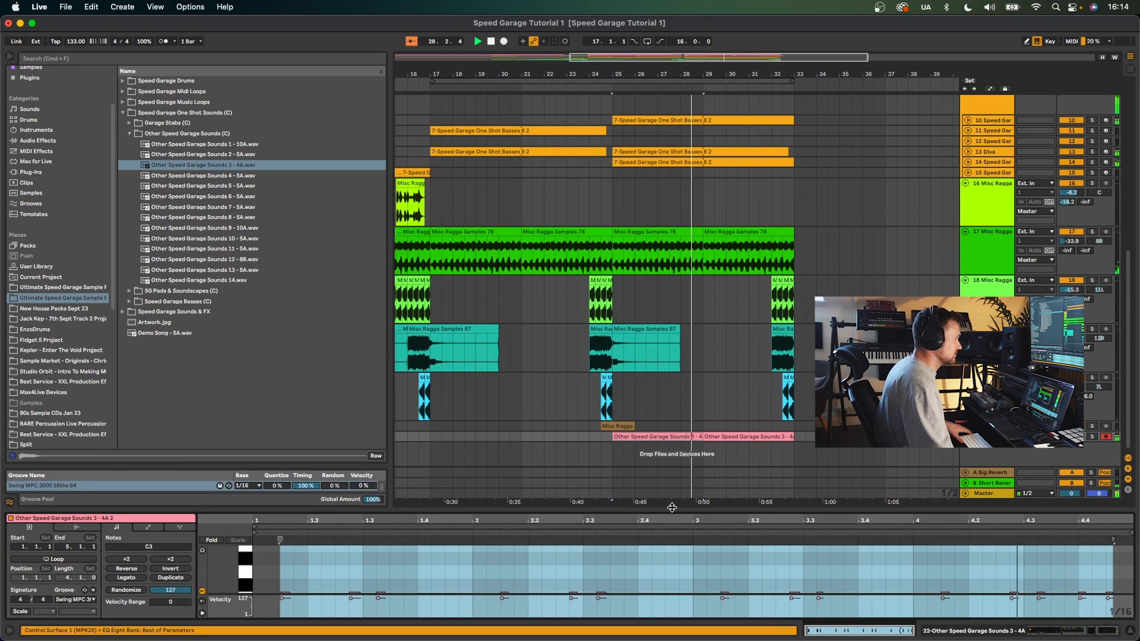
key(space)
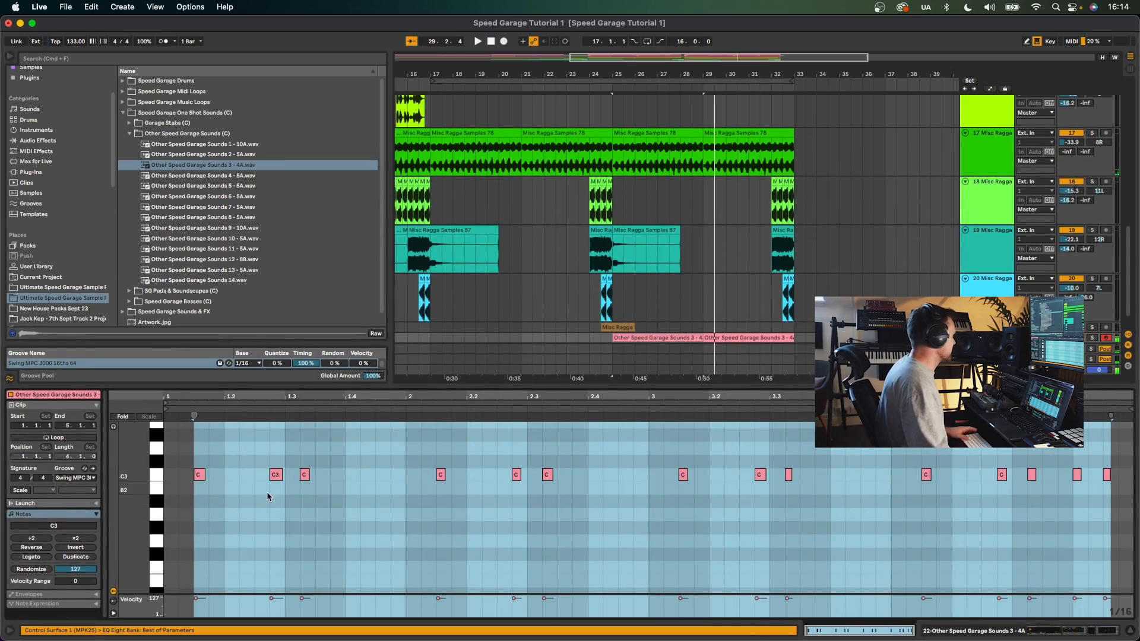
click(80, 479)
click(81, 477)
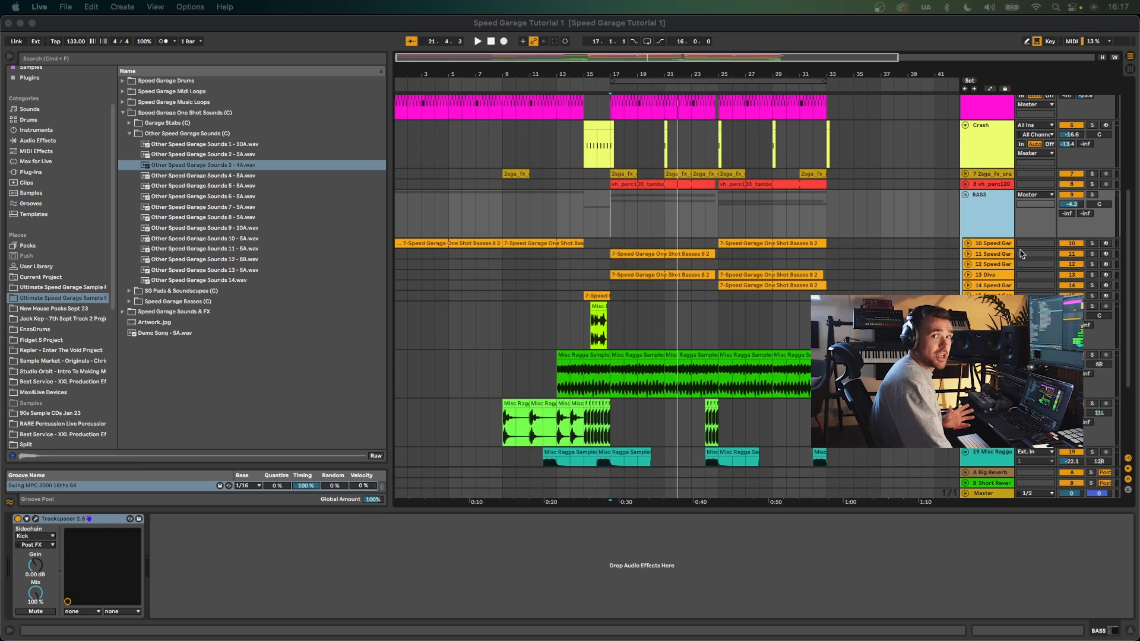
- Select the BASS track and open its Trackspacer 2.5 plugin, toggling the Advanced Panel on and off before closing it
click(999, 214)
key(space)
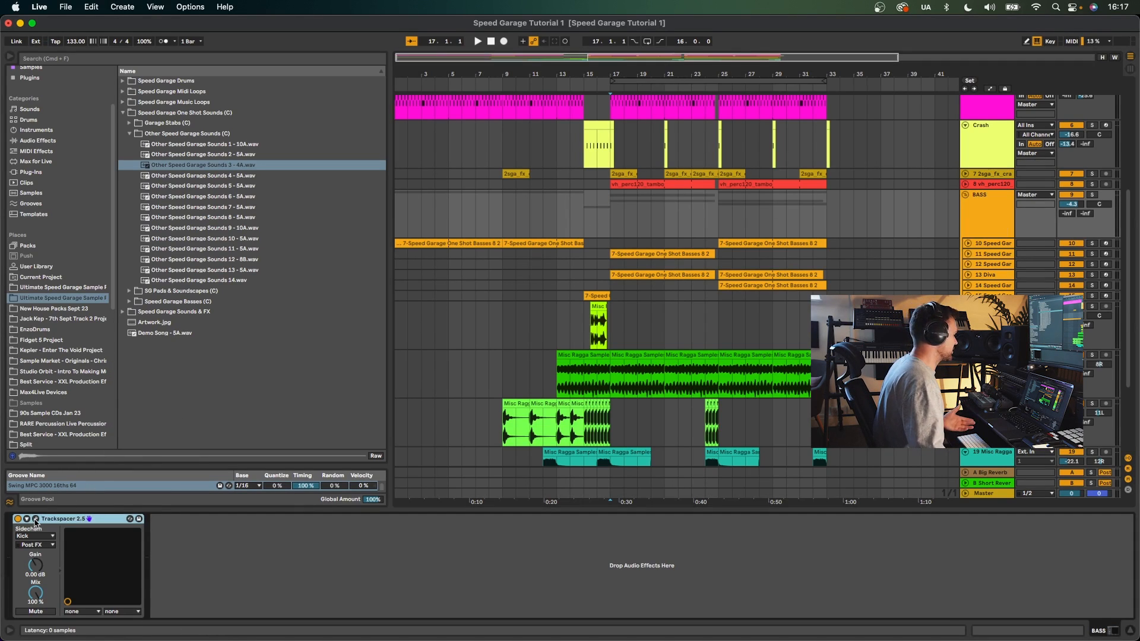
click(433, 170)
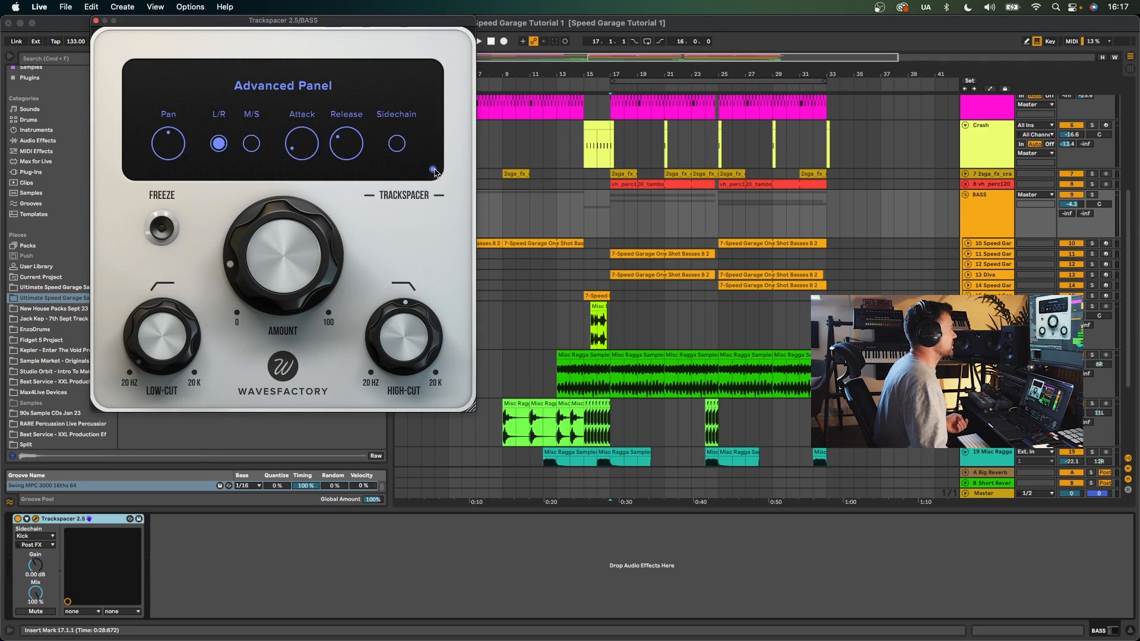
click(433, 170)
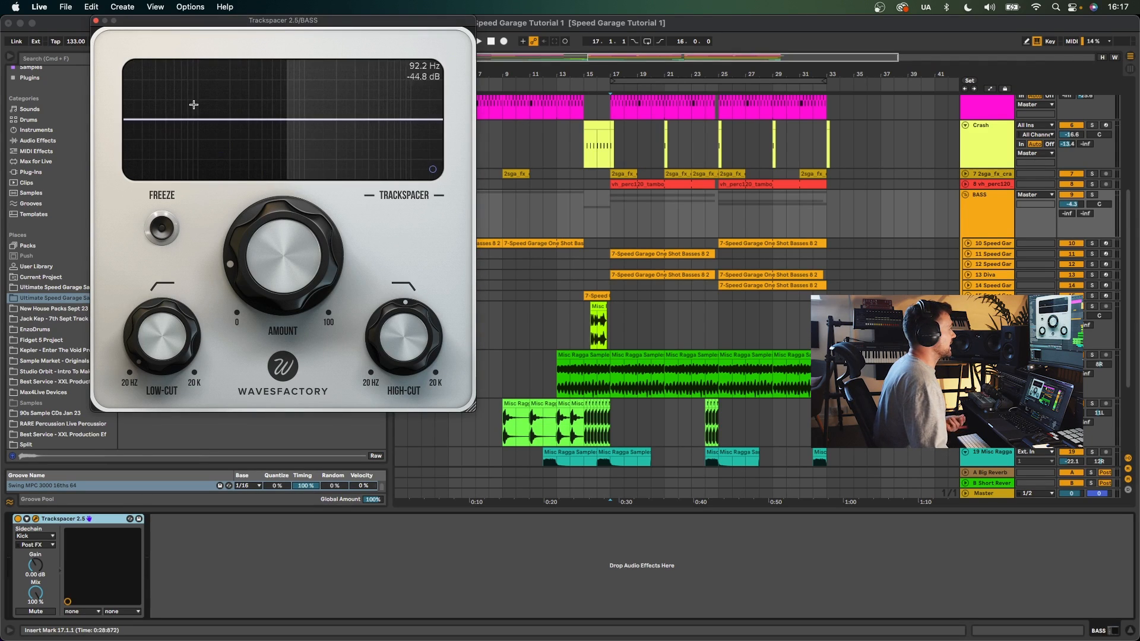
click(95, 20)
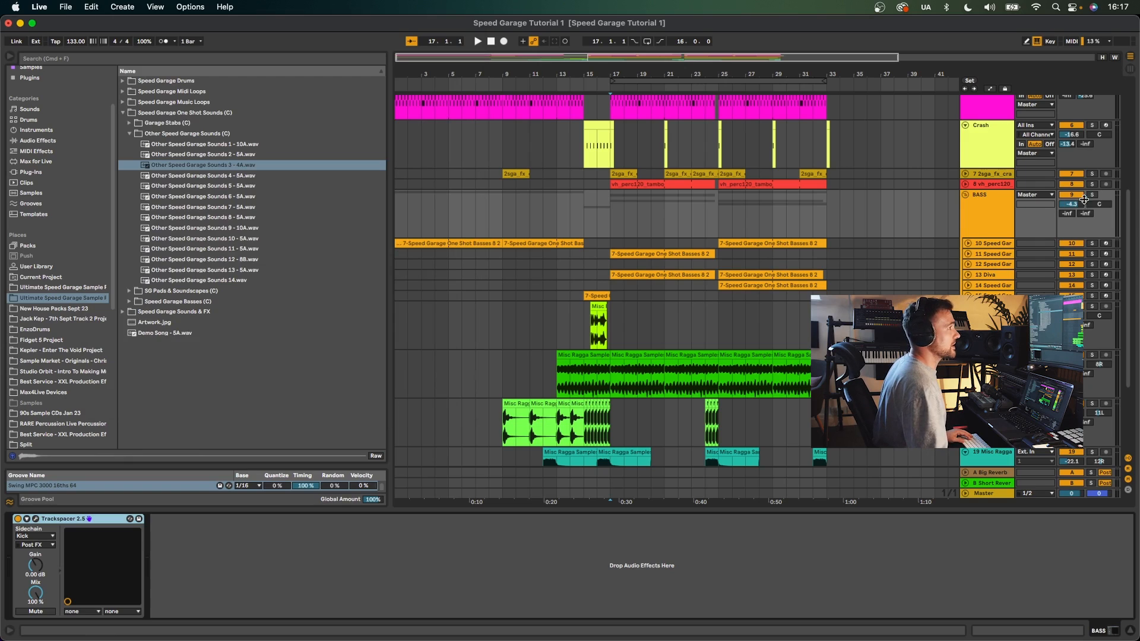
- Play the arrangement, review the drum tracks, and solo the BASS track
scroll(1085, 203, up, 6)
click(605, 135)
key(space)
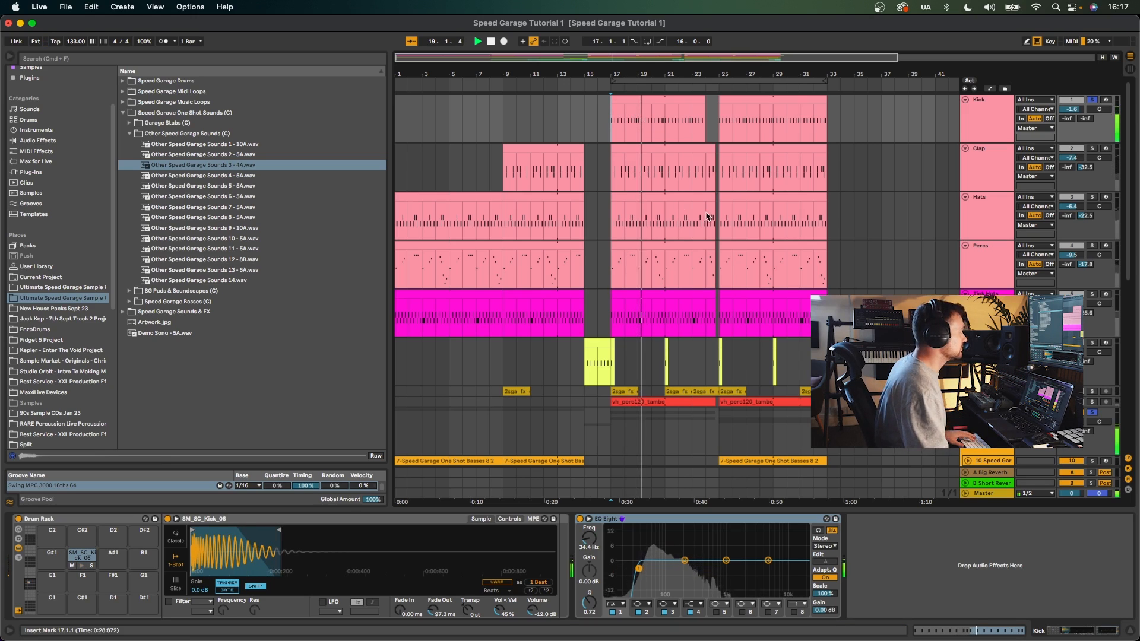
click(724, 131)
scroll(700, 173, down, 5)
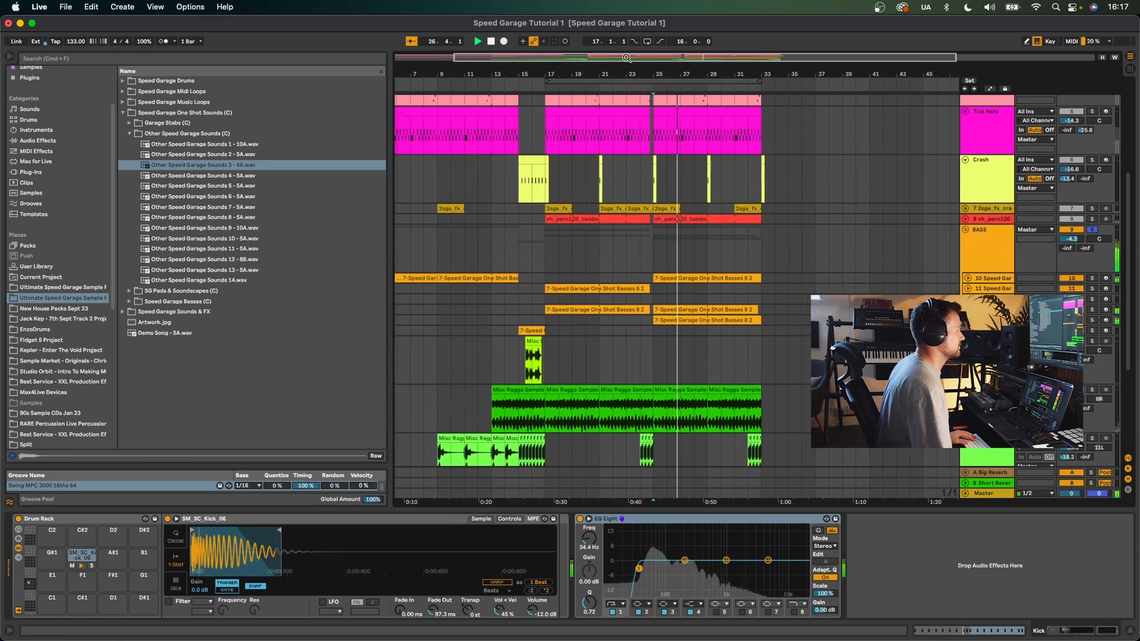
click(1085, 230)
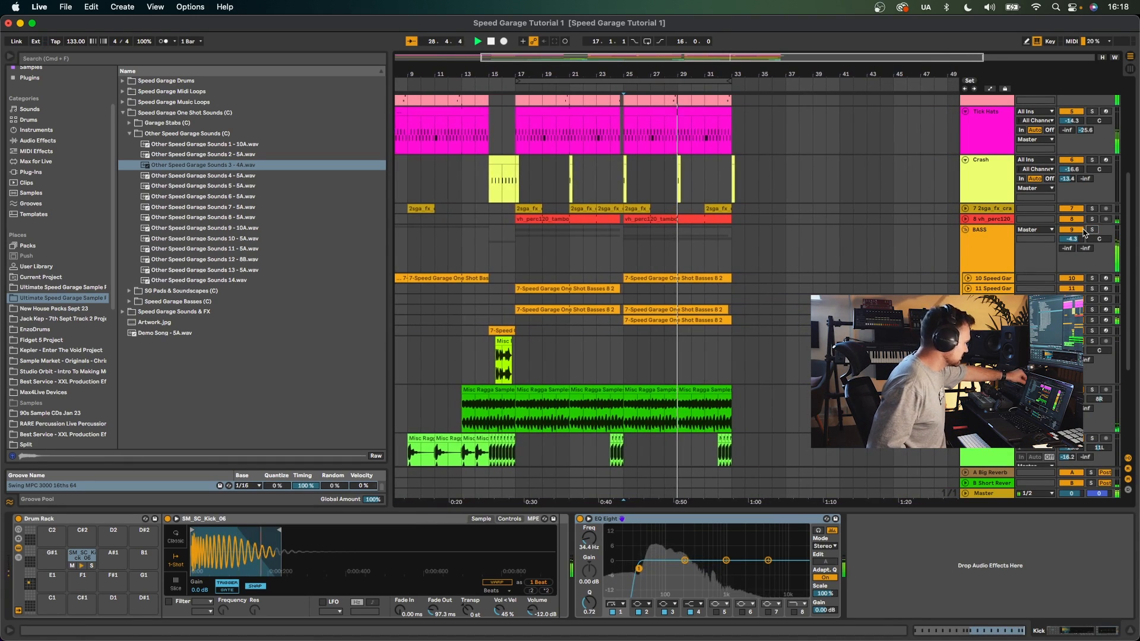
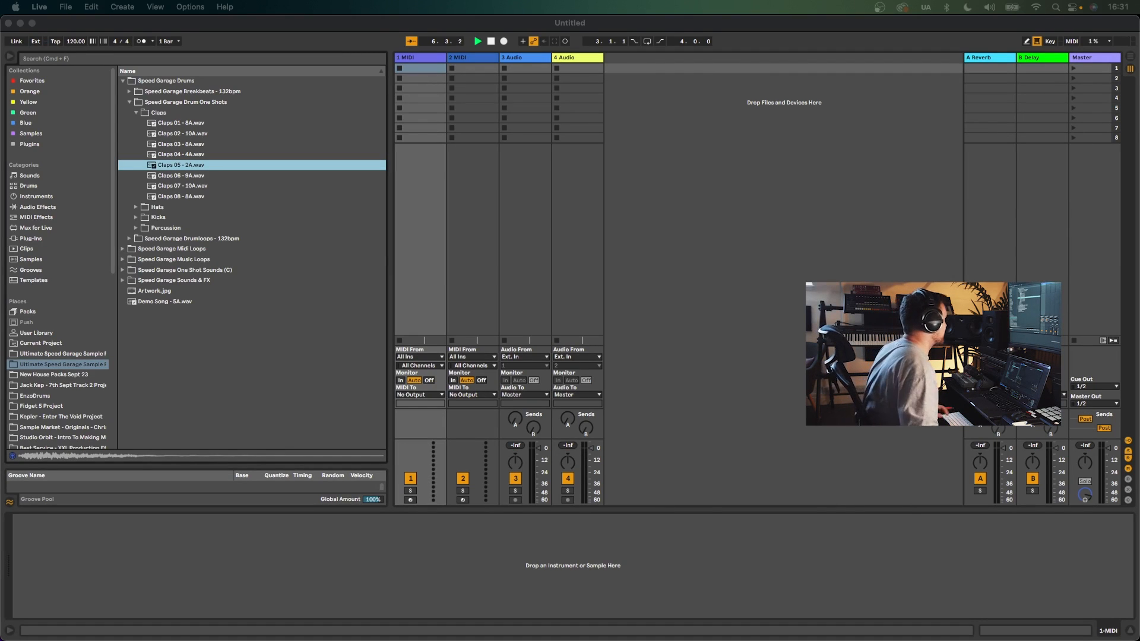
- Save the Live set as "Spped Garage 2"
click(416, 60)
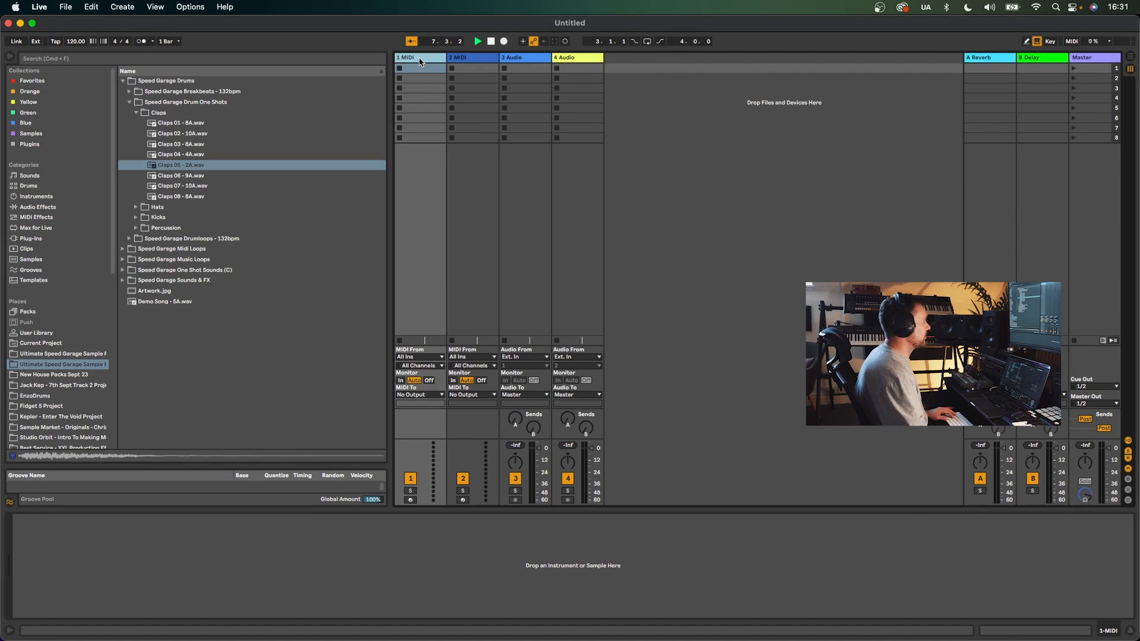
key(super+s)
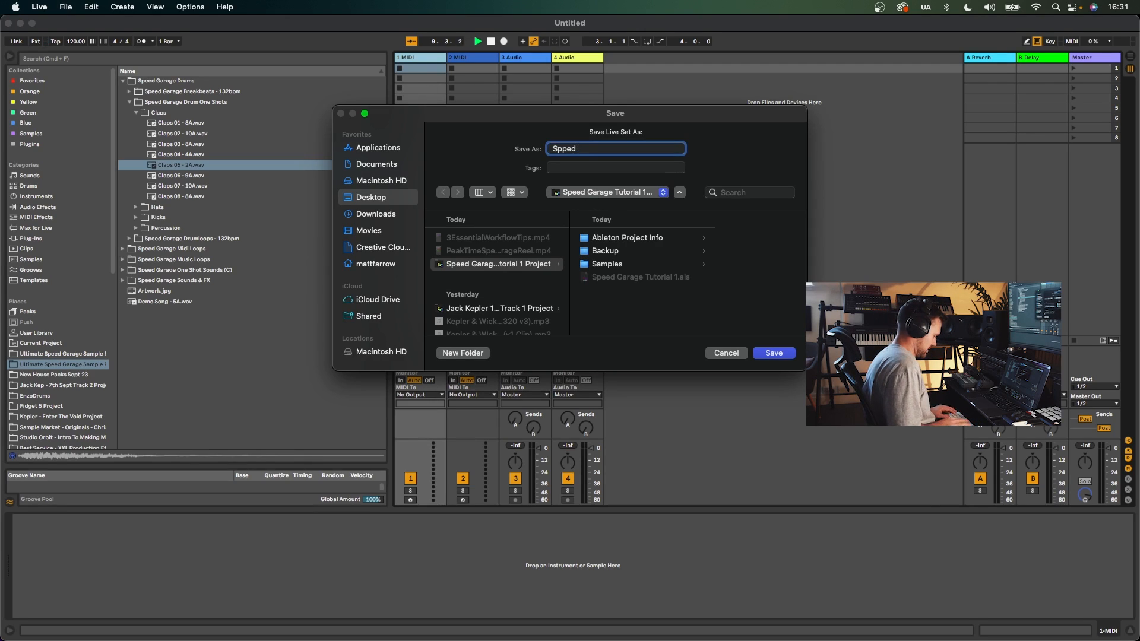
text(Spped Garage 2)
key(Return)
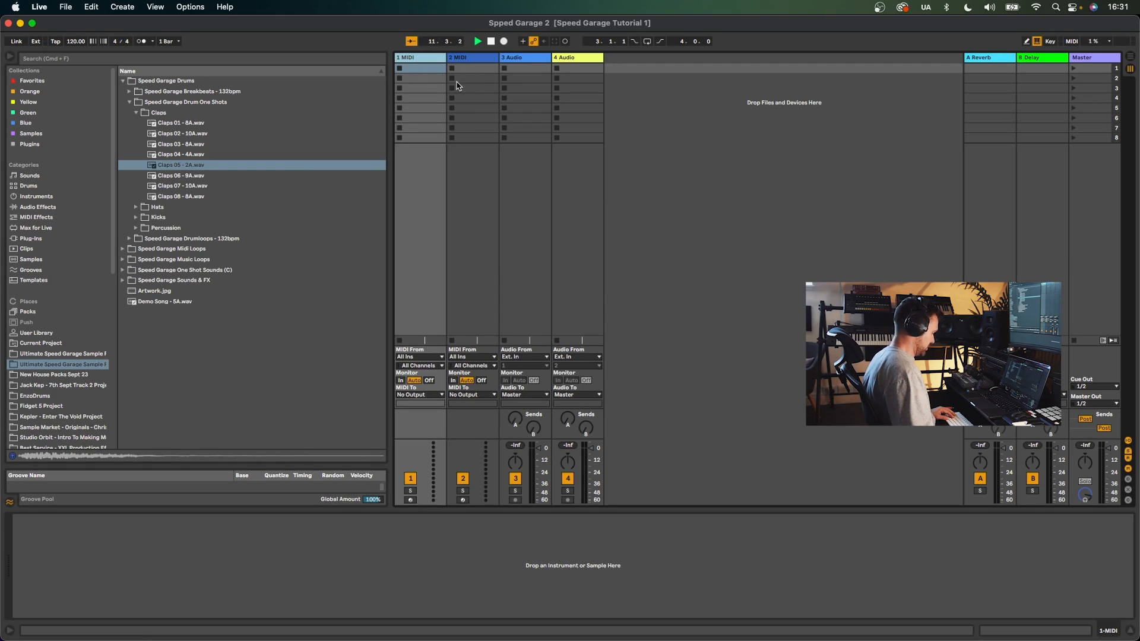
key(super+d)
key(super+d)
key(super+d)
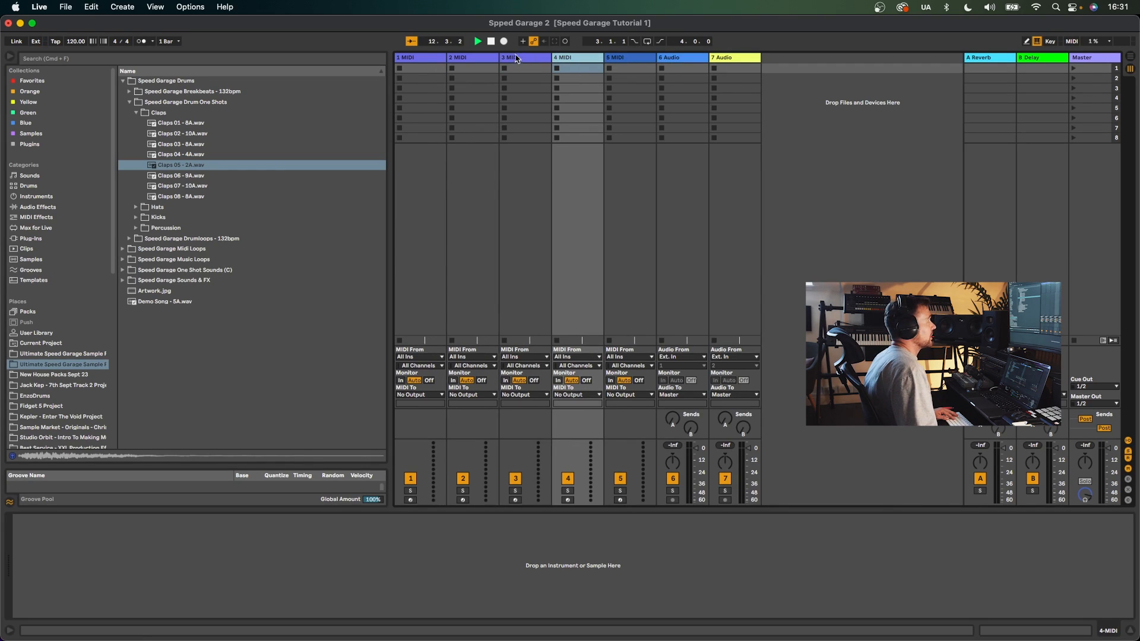
- Delete all tracks except the first MIDI track
click(405, 63)
key(BackSpace)
key(BackSpace)
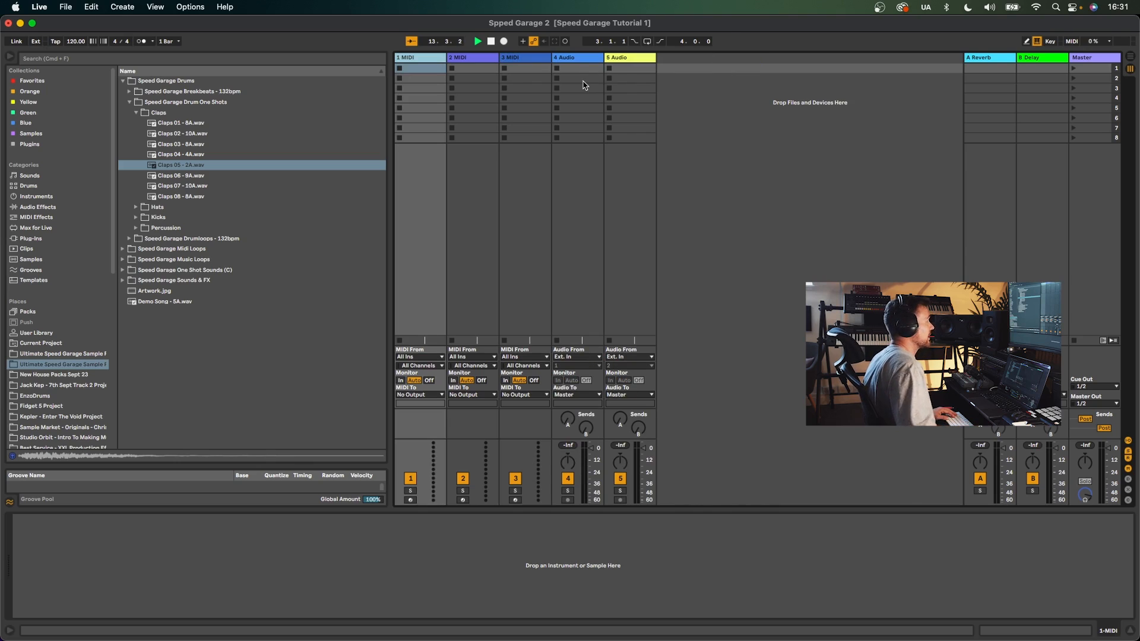
click(567, 61)
key(BackSpace)
key(BackSpace)
key(BackSpace)
key(BackSpace)
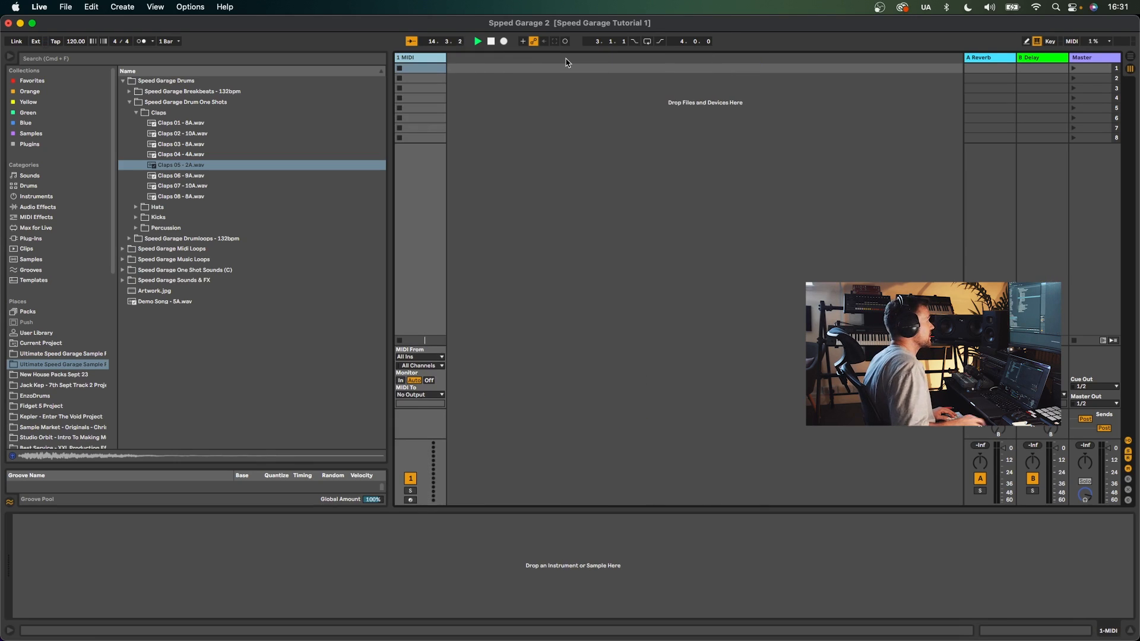
- Load a Drum Rack onto the MIDI track and duplicate the track several times
click(35, 196)
drag(153, 113, 425, 62)
key(super+d)
key(super+d)
key(super+d)
key(super+d)
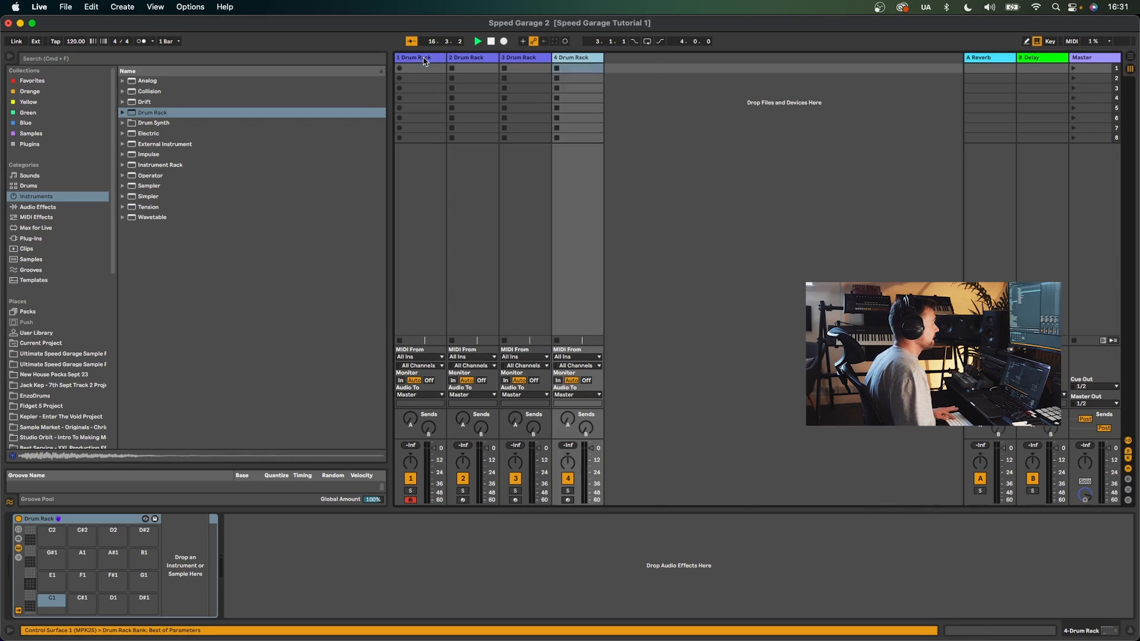
- Rename the drum tracks Kick, Clap, Hats and Percs
text(Kick)
key(Return)
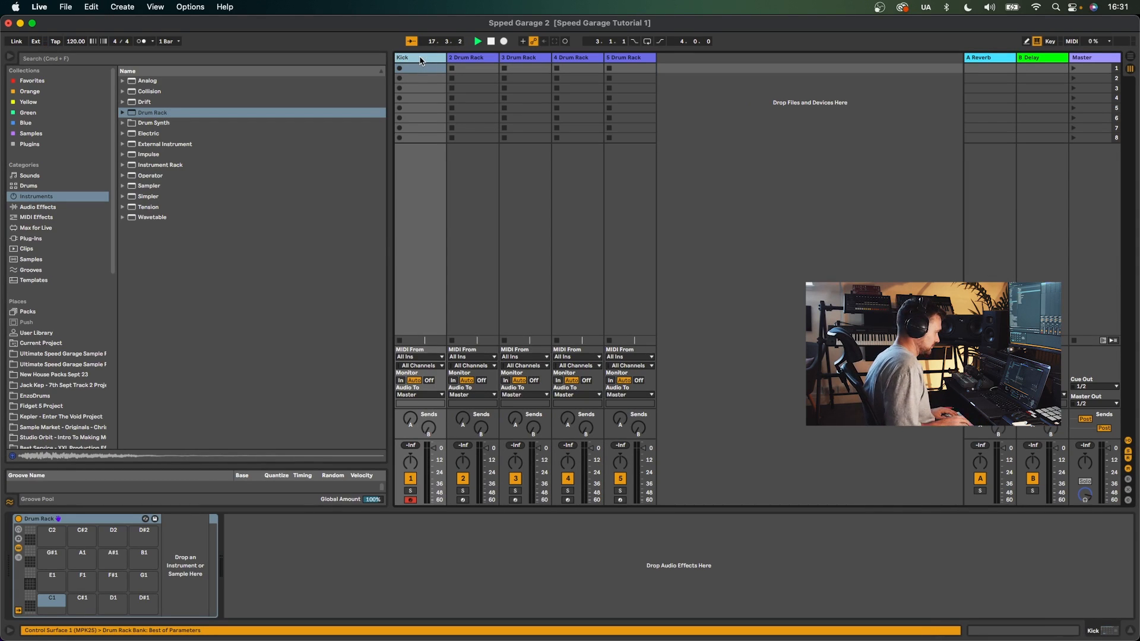
click(483, 62)
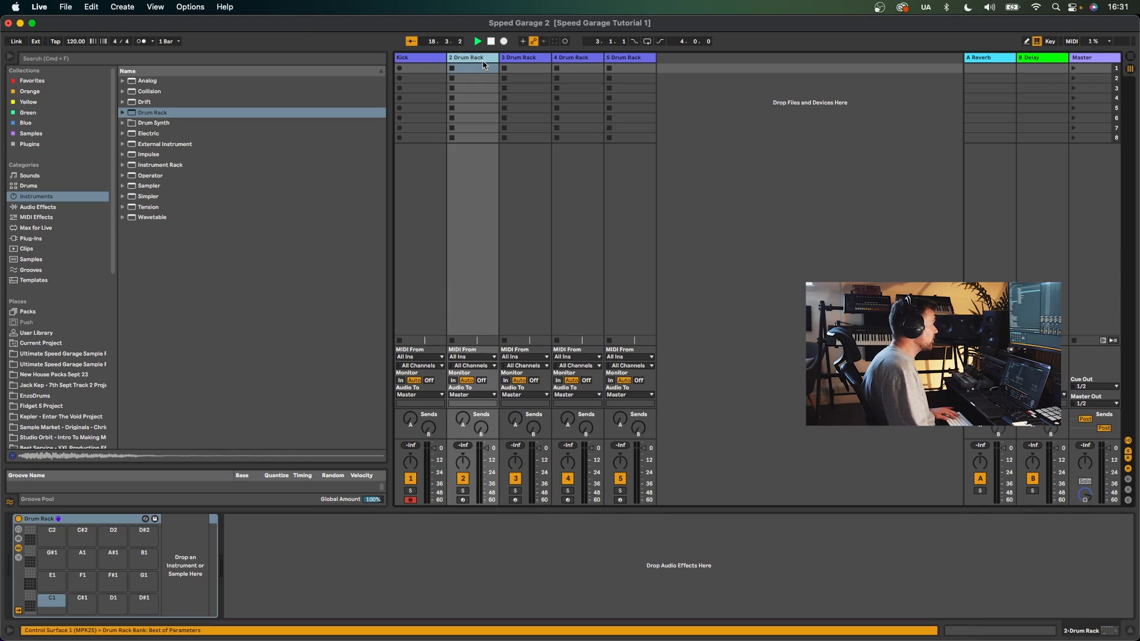
click(528, 63)
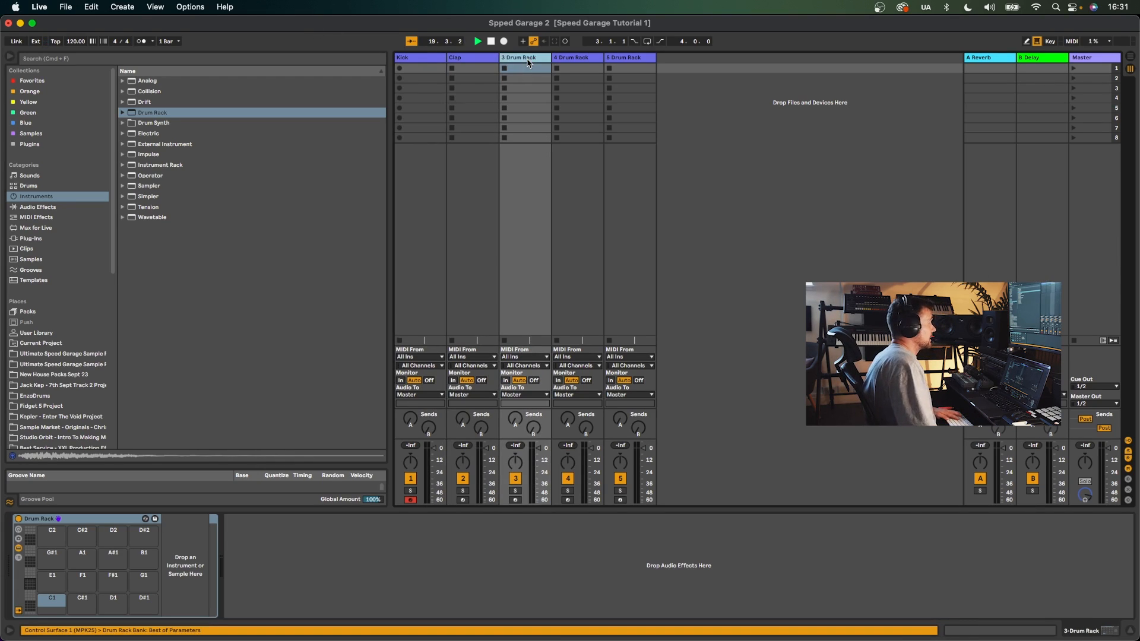
click(572, 59)
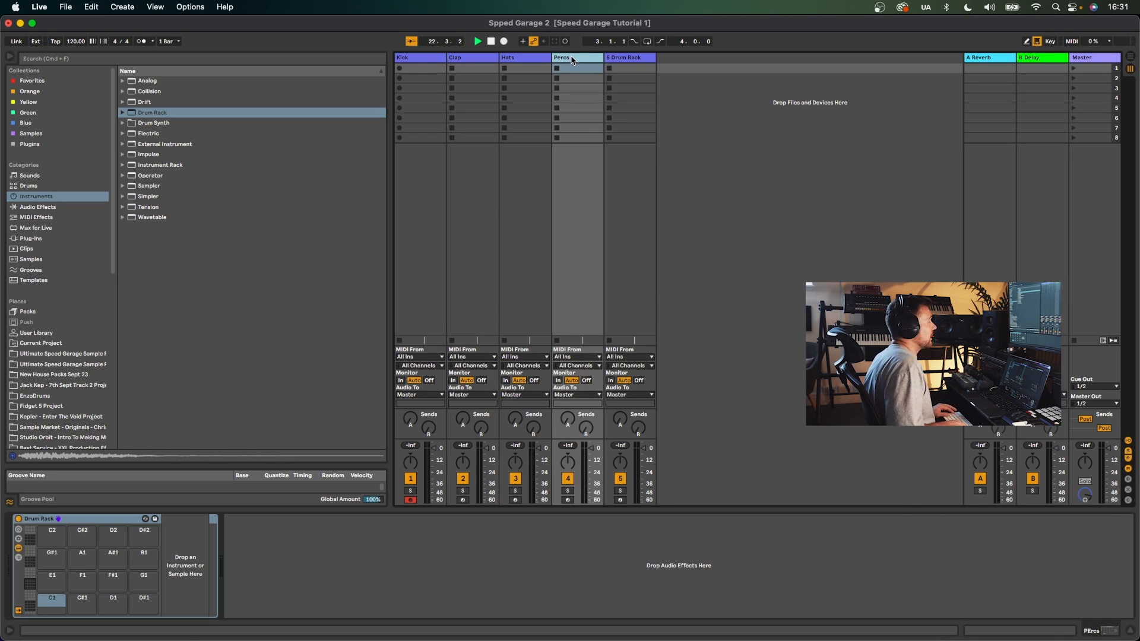
- Select the Kick track's first clip slot and set the tempo to 133 BPM
click(402, 67)
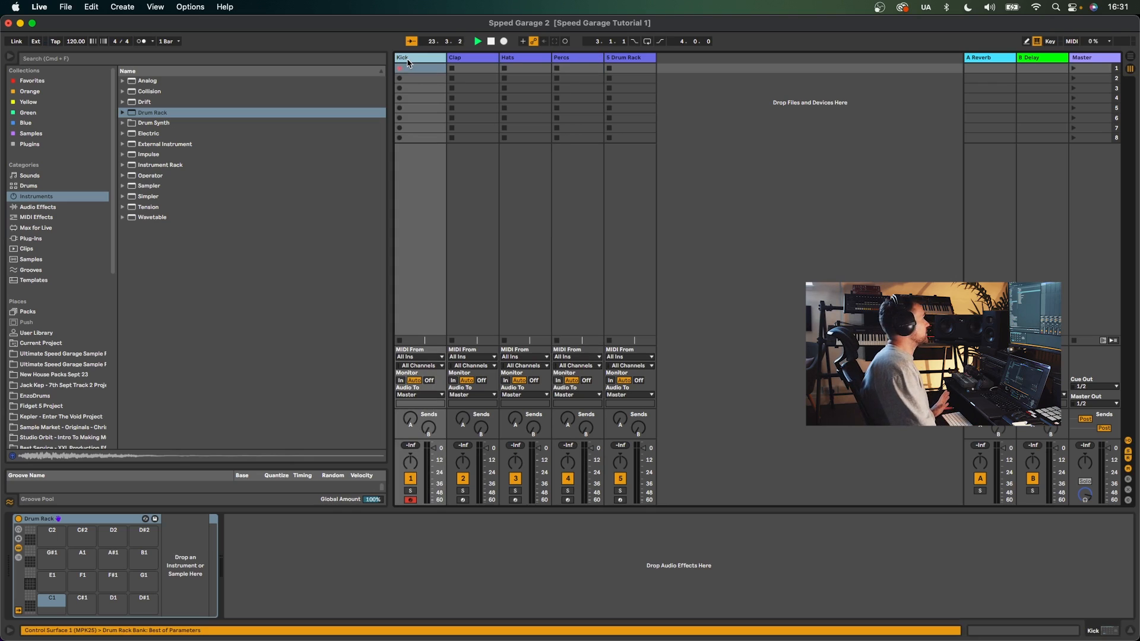
click(75, 42)
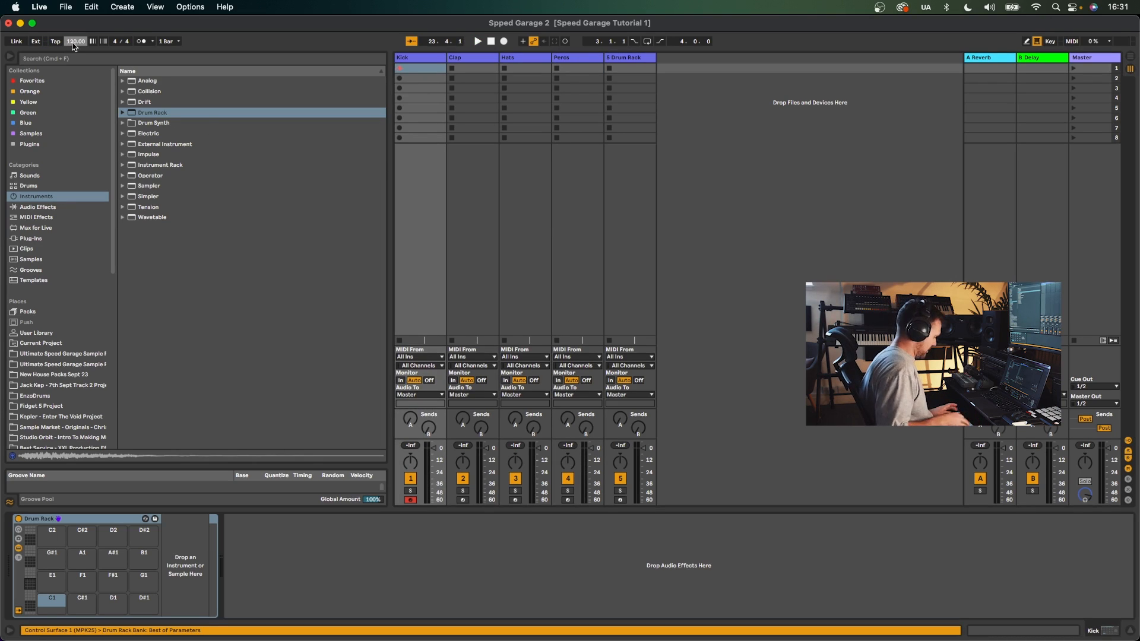
text(133)
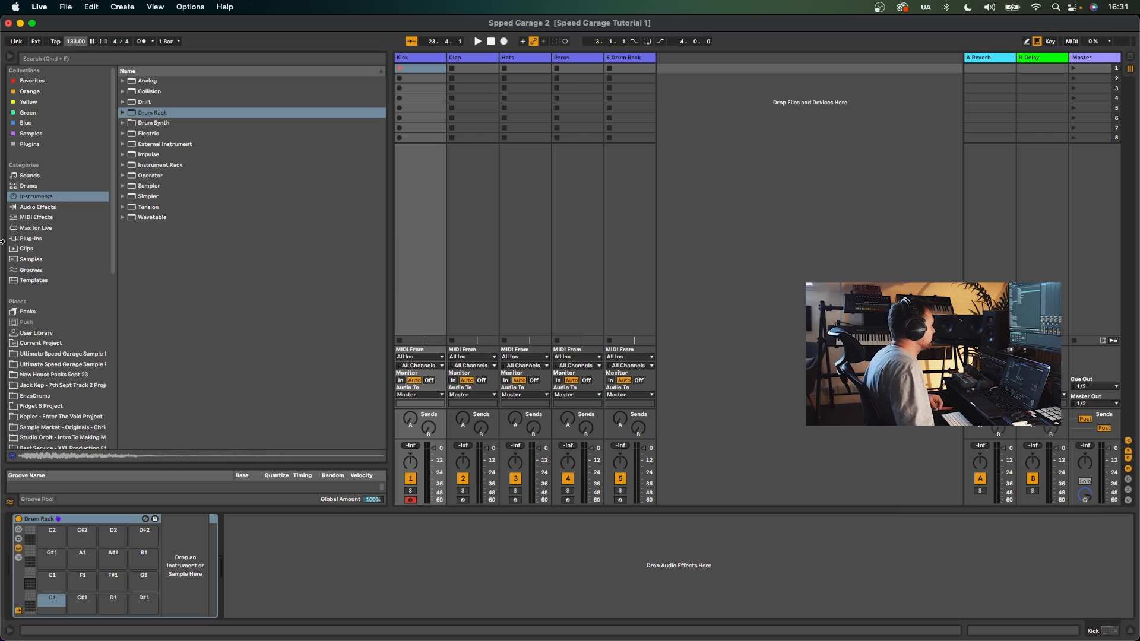
- Search the local sample library for "sidney" and audition the Sidney Charles kick one-shots
scroll(66, 340, down, 3)
click(49, 319)
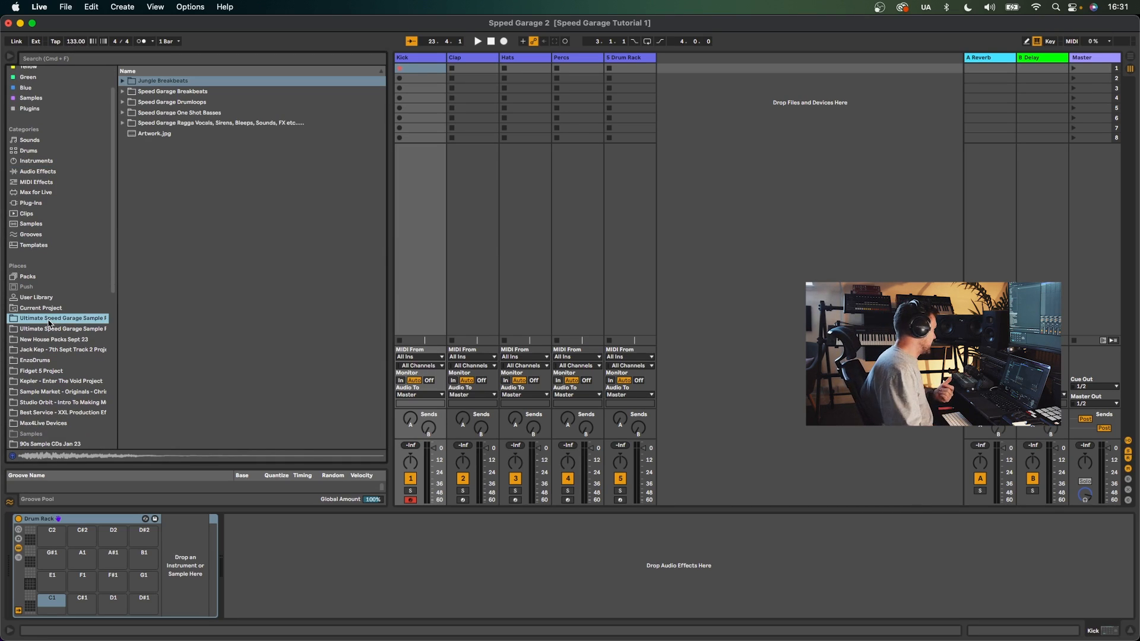
scroll(52, 303, down, 12)
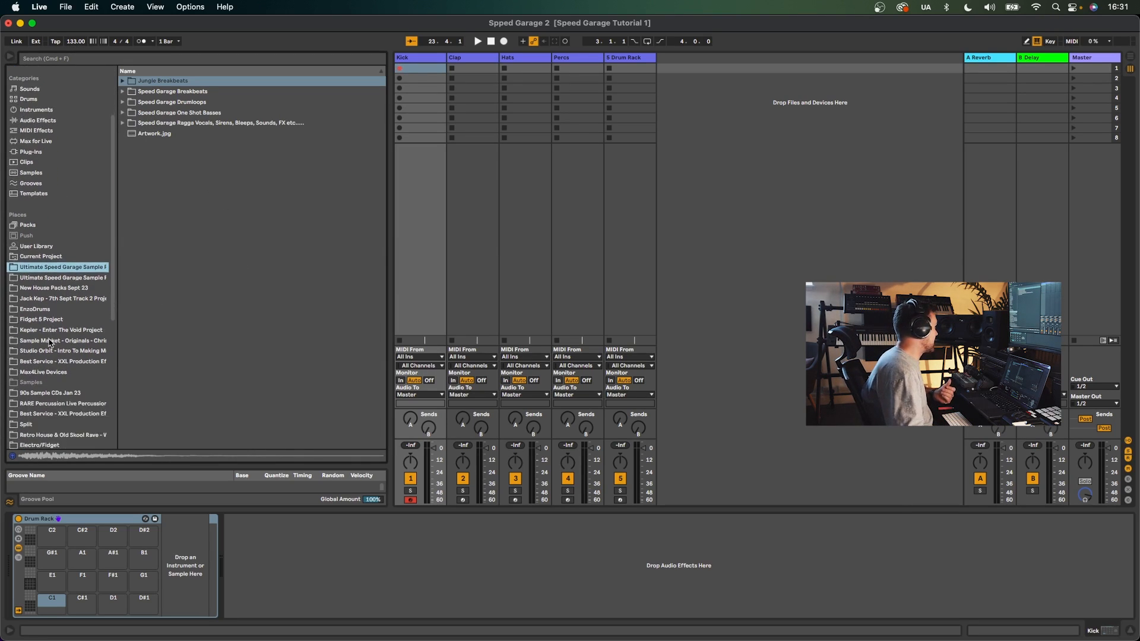
click(57, 408)
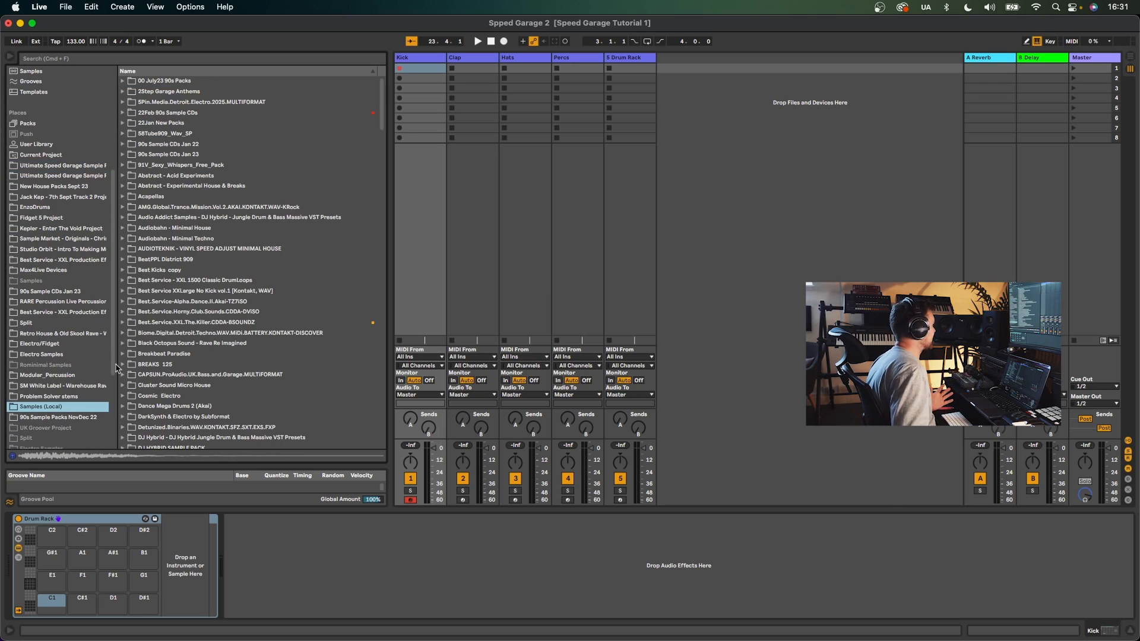
click(73, 60)
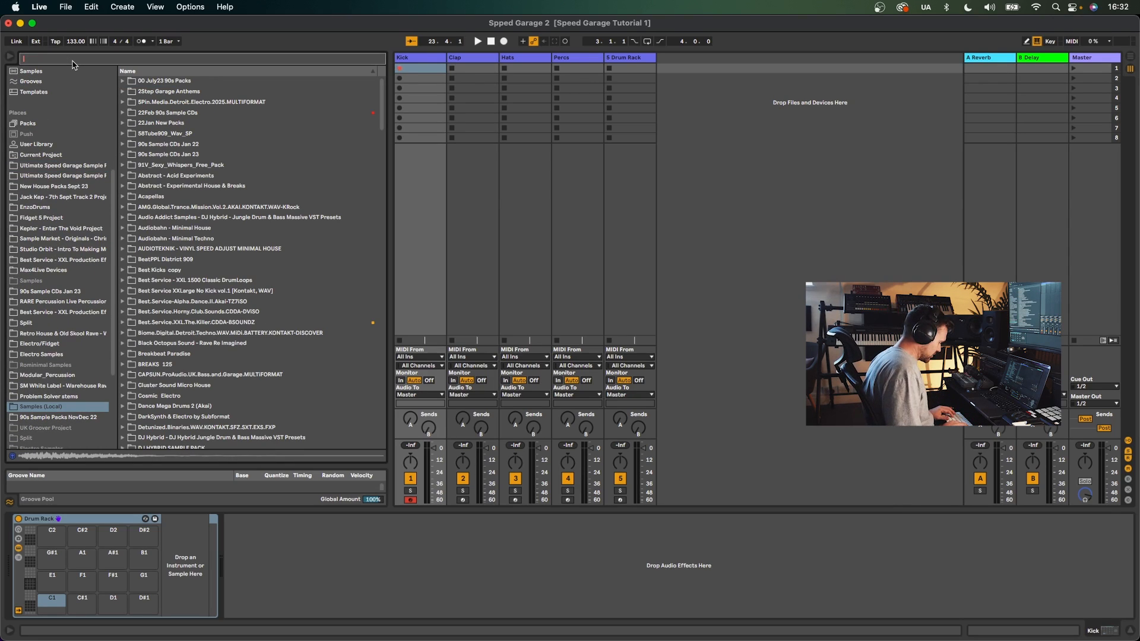
text(sidney)
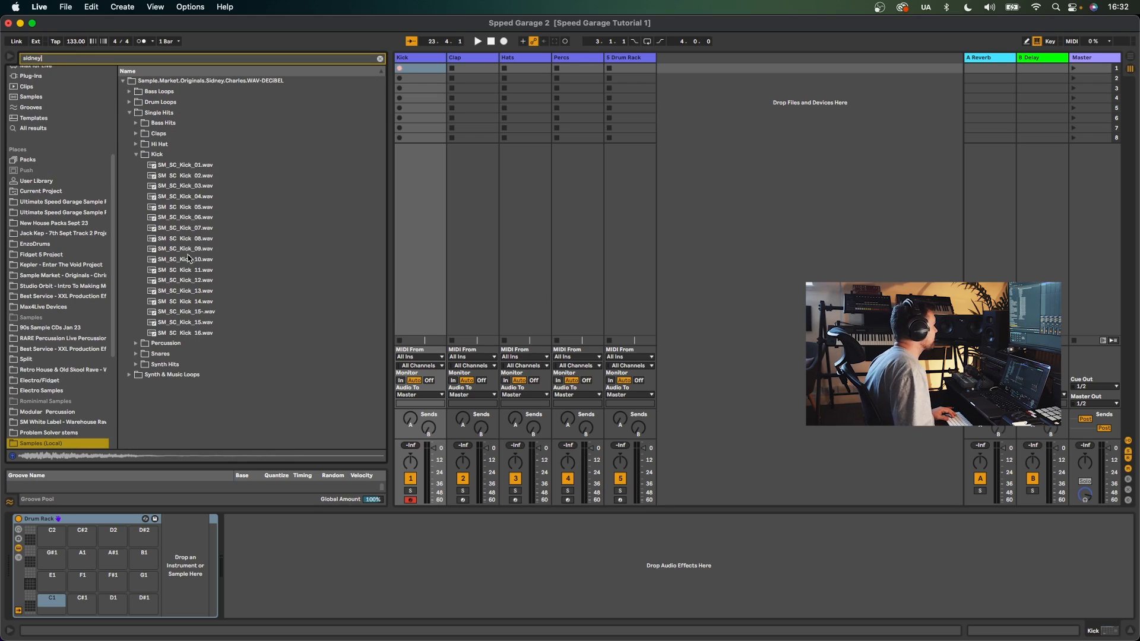
click(193, 259)
click(193, 248)
click(209, 256)
- Load SM_SC_Kick_10.wav onto the A1 pad of the Kick track's Drum Rack
click(428, 68)
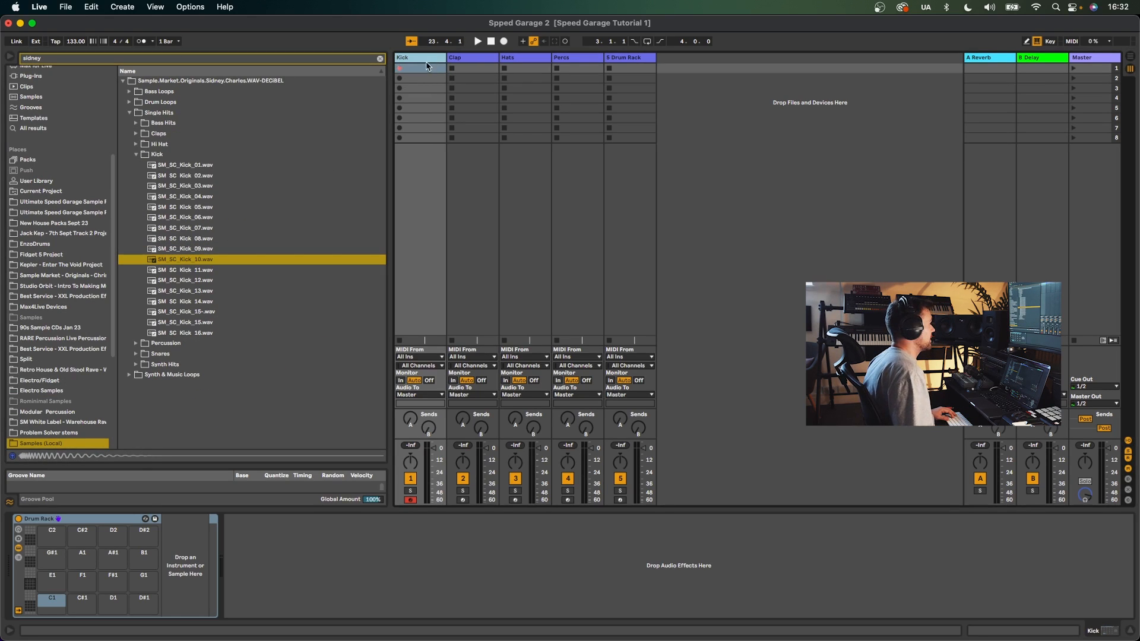
drag(196, 259, 82, 558)
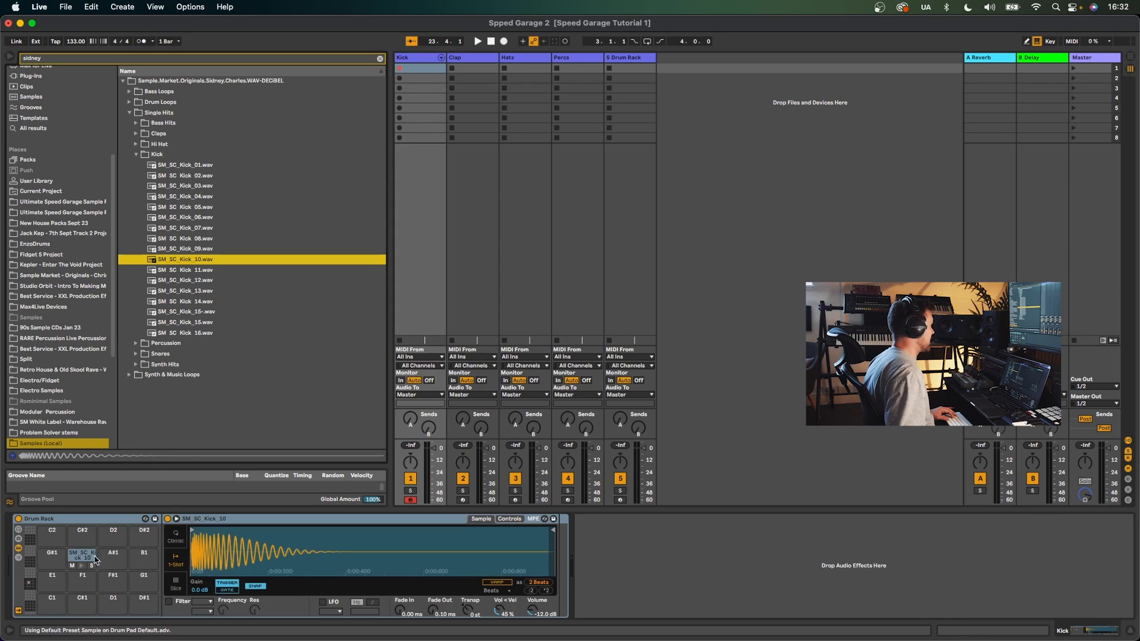
- Create an empty MIDI clip in the Kick slot and set its length to 4 bars
key(super+shift+m)
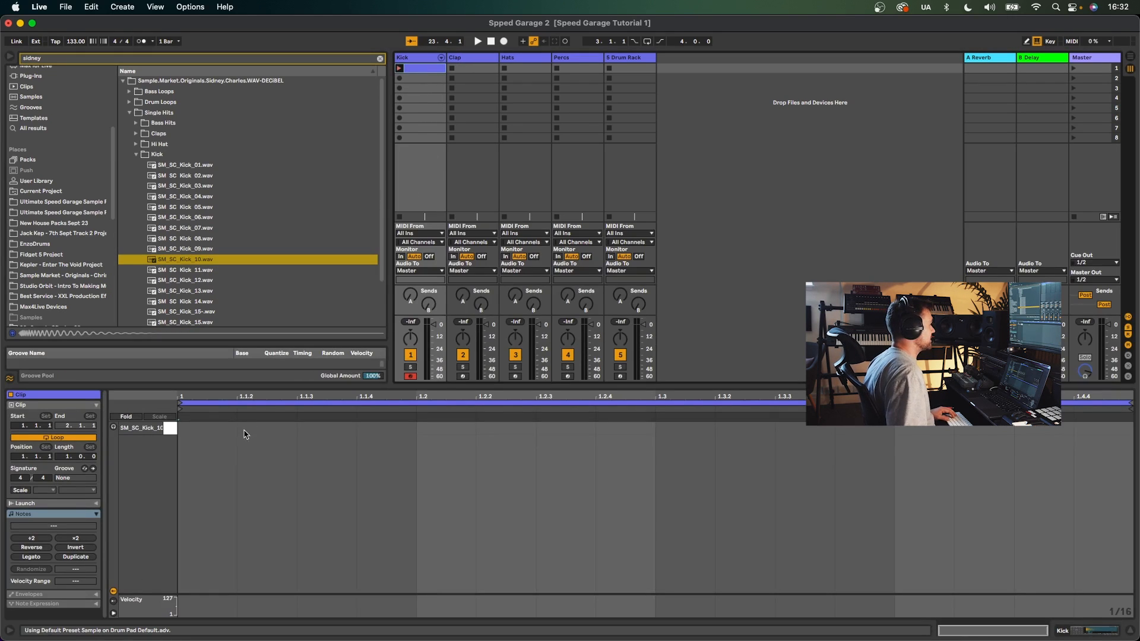
click(68, 456)
text(4)
key(Return)
- Draw A1 kick notes on every beat of the first bar and start playback
key(b)
click(184, 427)
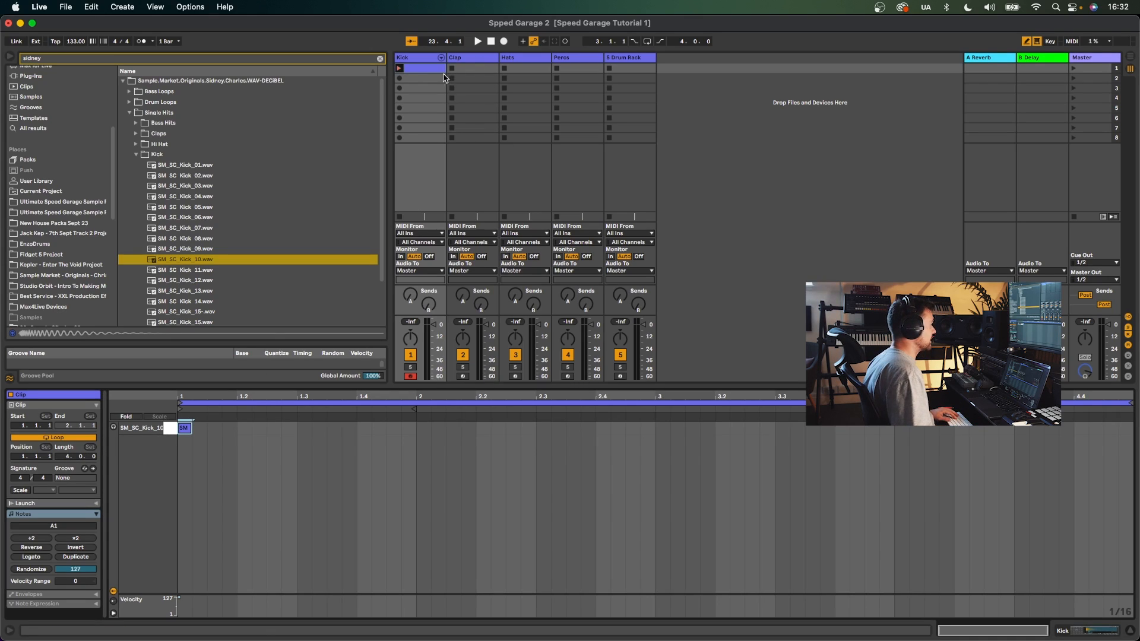
key(space)
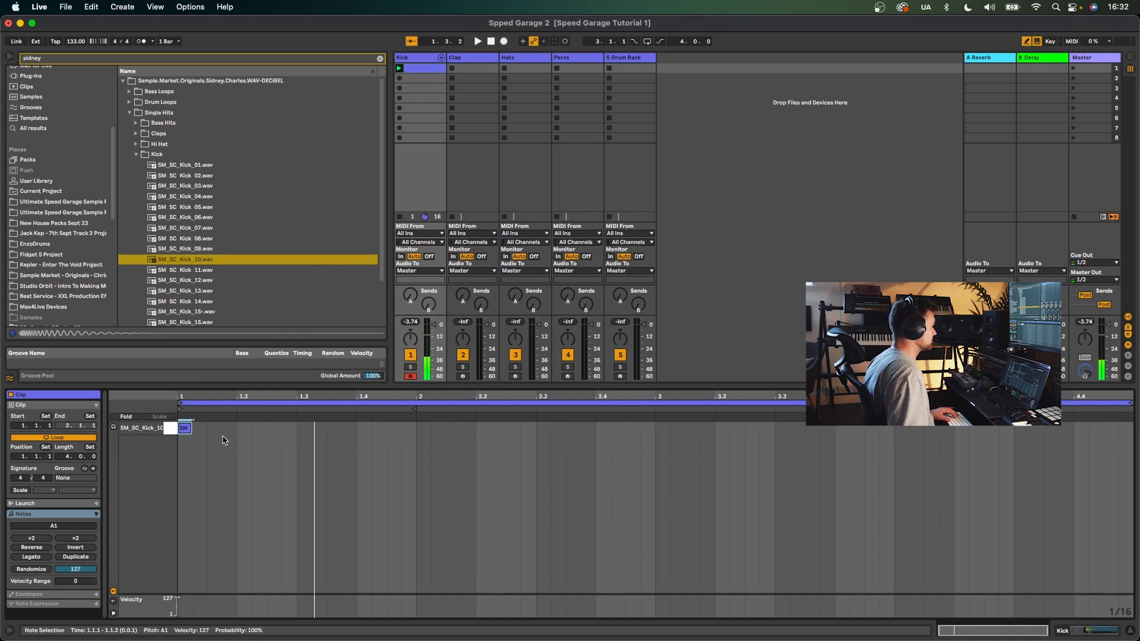
click(243, 428)
click(303, 427)
click(364, 428)
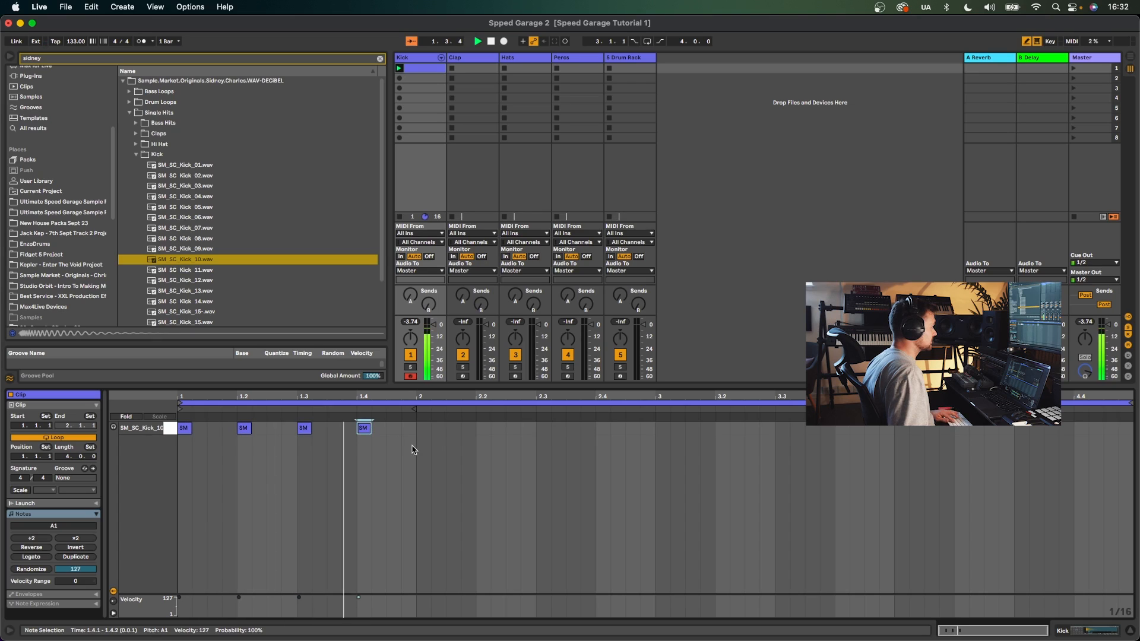
- Duplicate the four-on-the-floor kick pattern to fill all four bars
key(super+d)
key(super+d)
key(super+d)
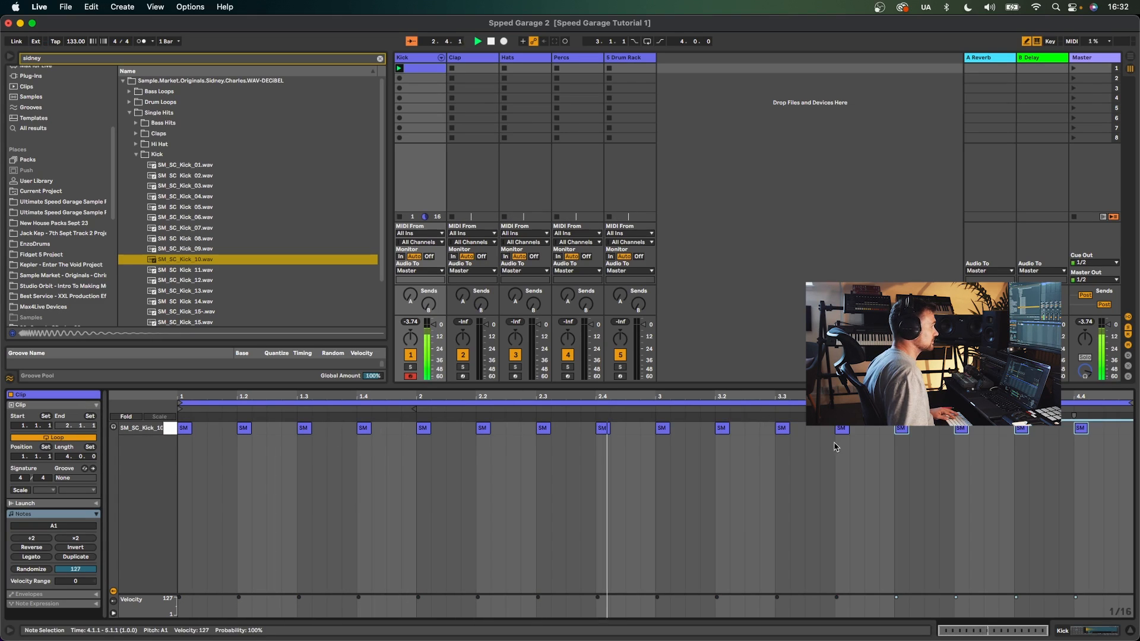
- Add extra kick notes at the end of bar 4 and at 2.3.4, lowering the 2.3.4 note's velocity to 80
click(819, 430)
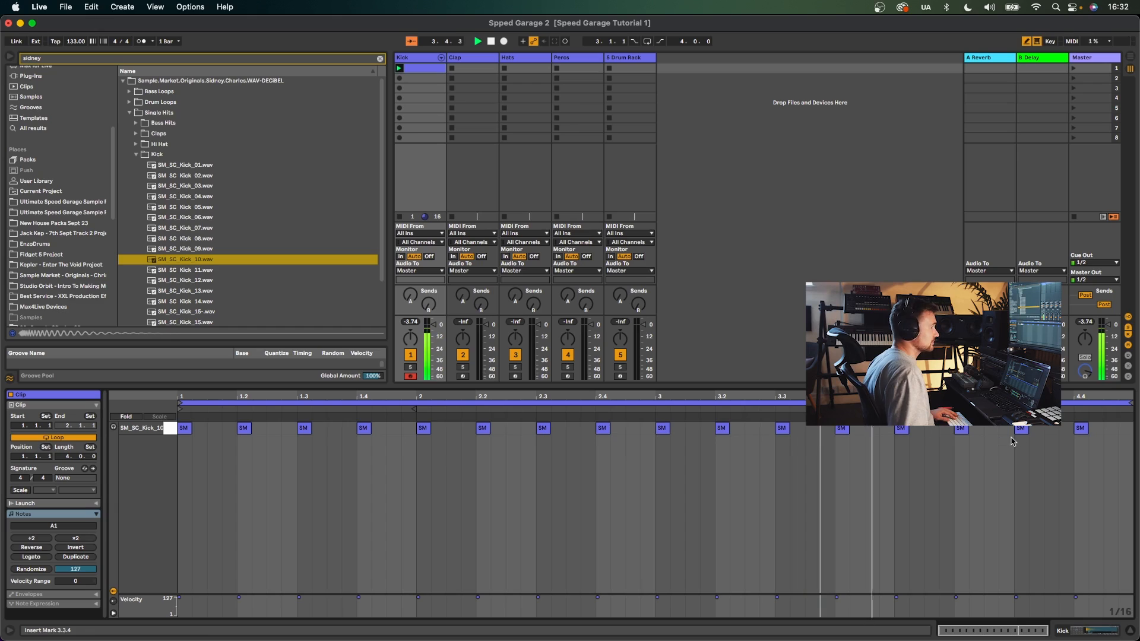
click(1109, 428)
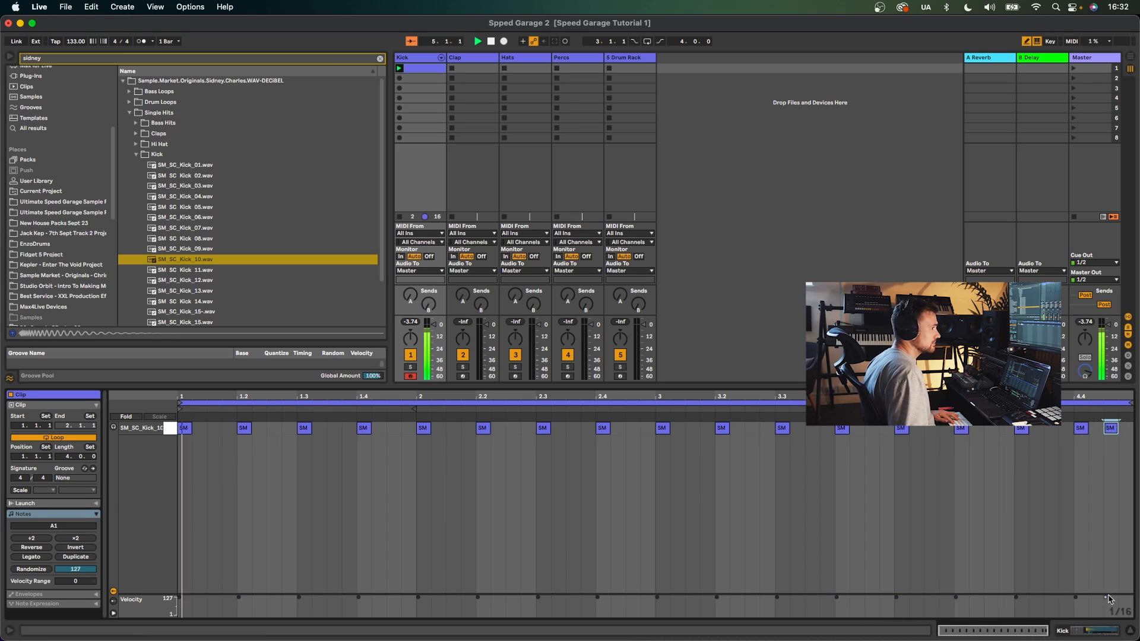
click(587, 427)
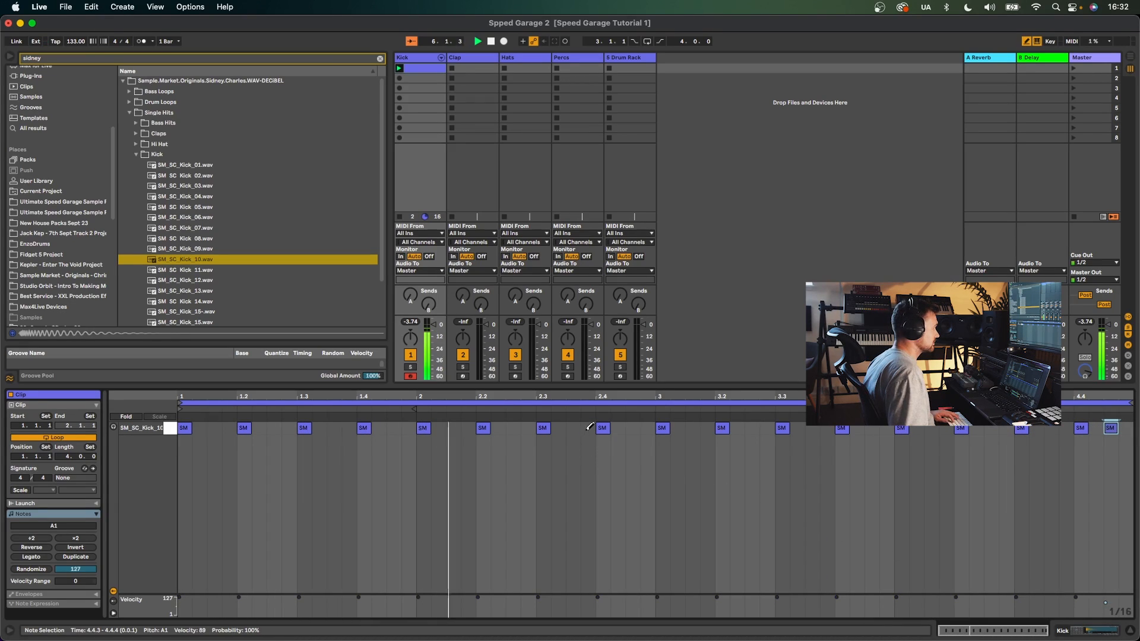
drag(588, 592, 588, 599)
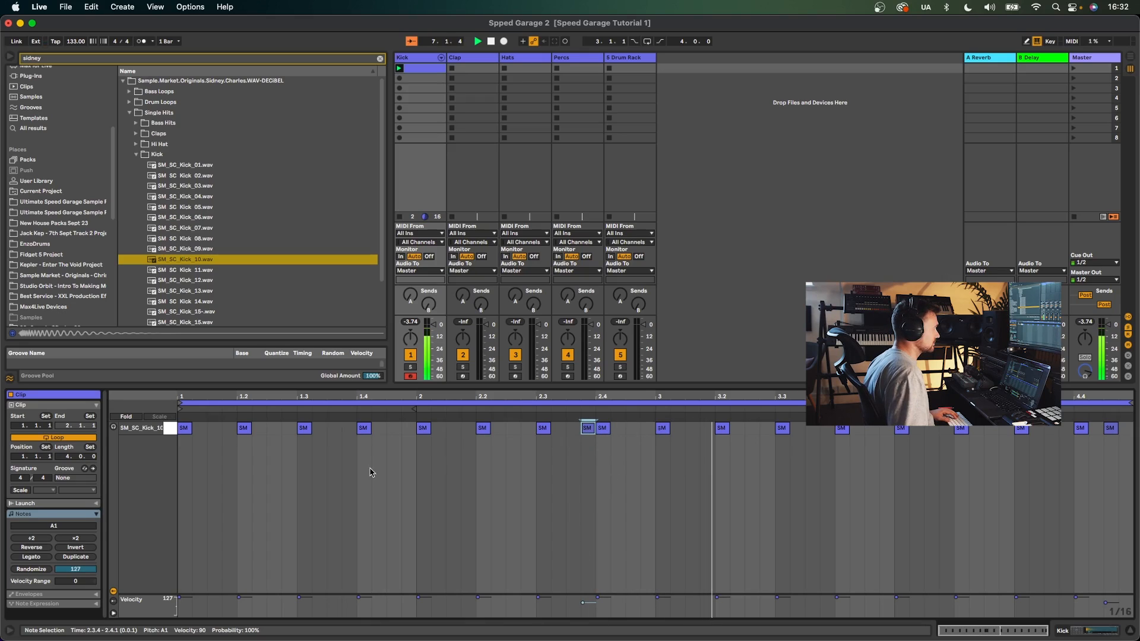
- Apply the Swing MPC 3000 16ths 64 groove to the kick clip and lower the ghost note's velocity slightly
click(84, 468)
scroll(180, 252, down, 3)
scroll(179, 252, down, 5)
click(199, 250)
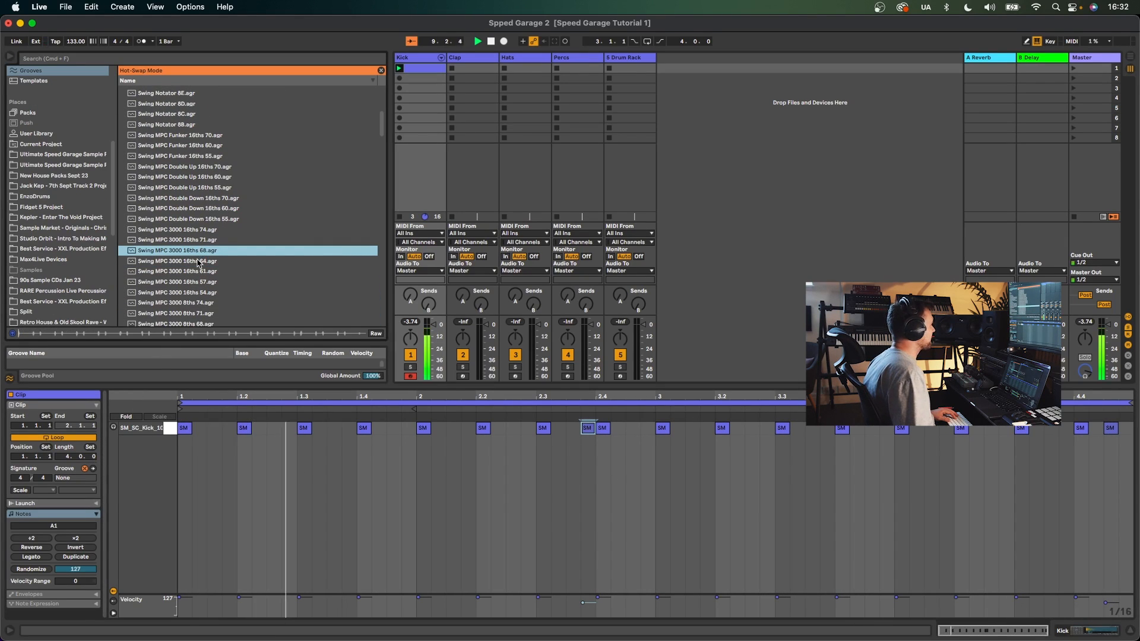
double_click(199, 263)
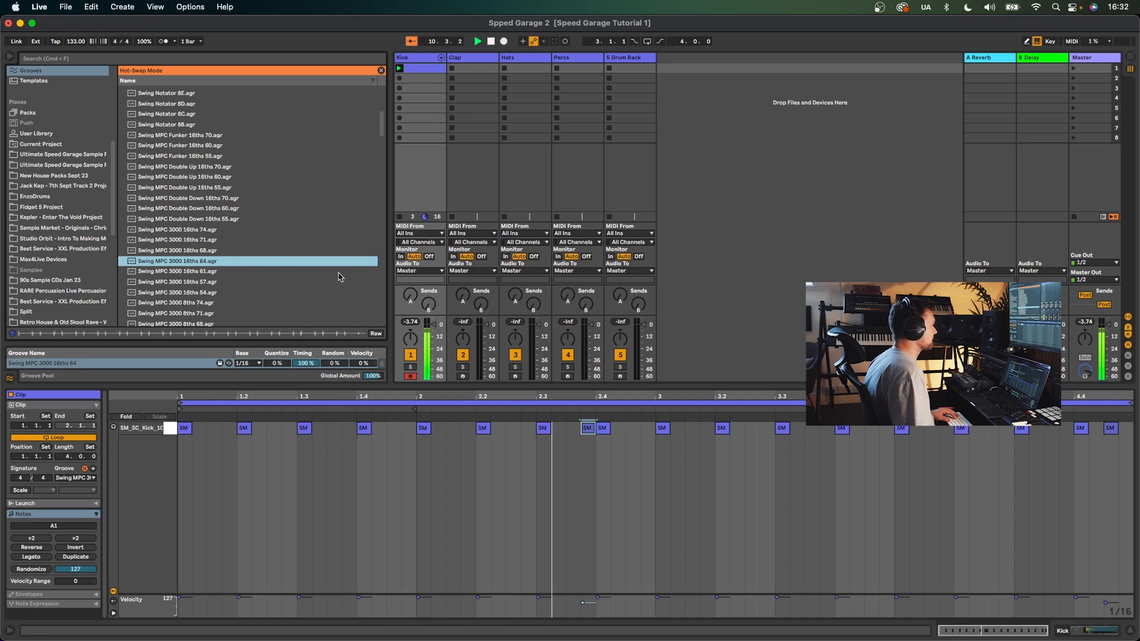
drag(582, 602, 586, 607)
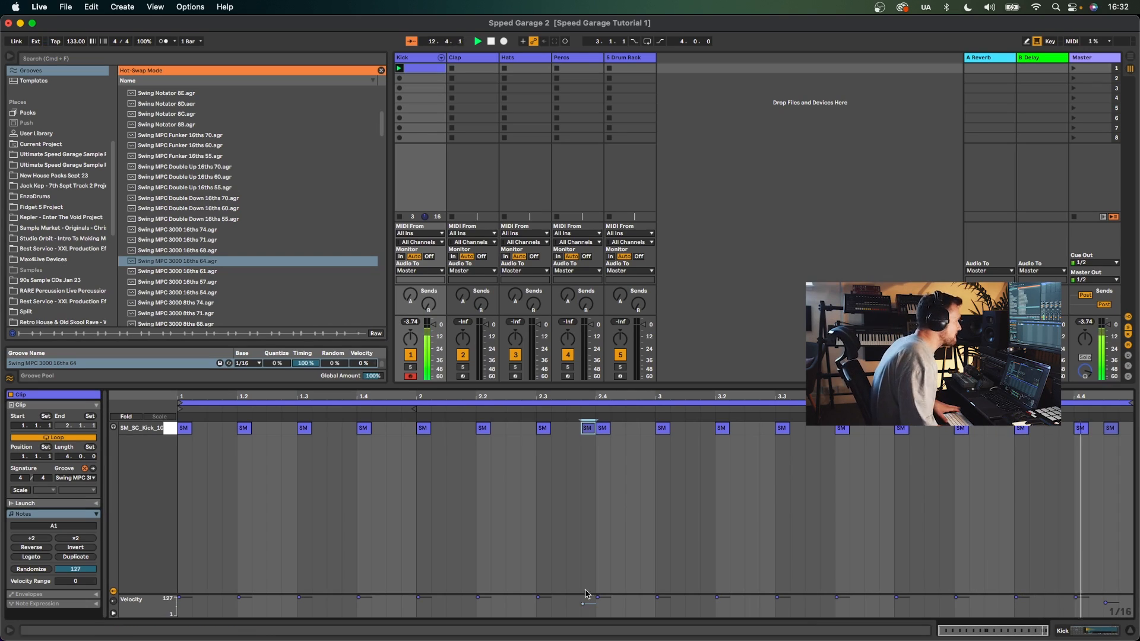
- Shorten the kick sample in Simpler by moving its end marker to about a third of the waveform
click(415, 60)
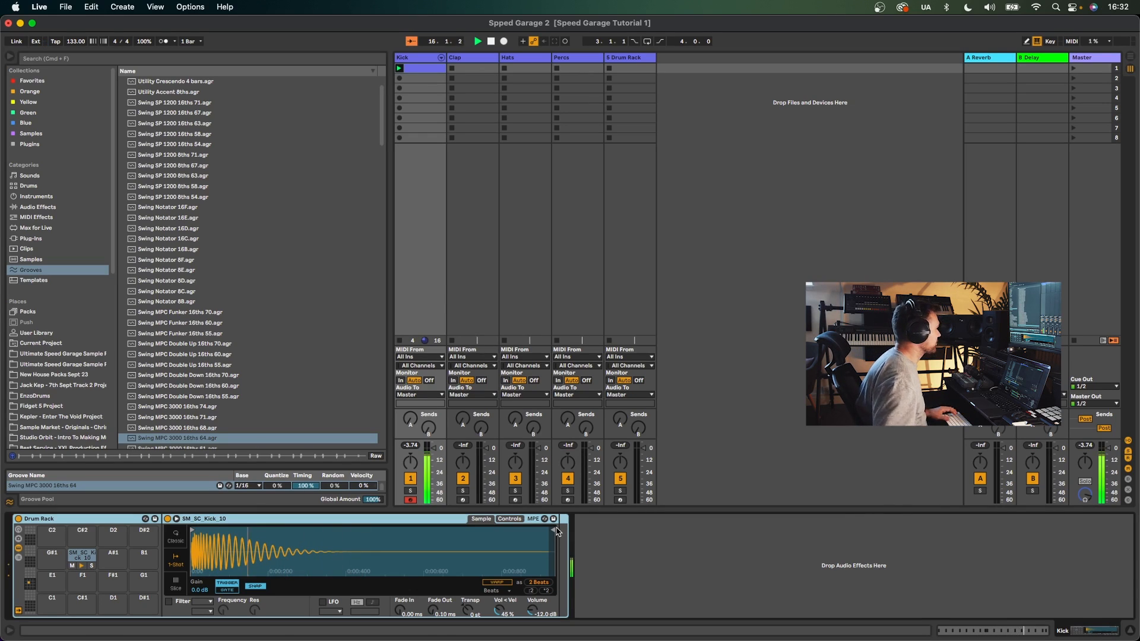
drag(560, 539, 308, 542)
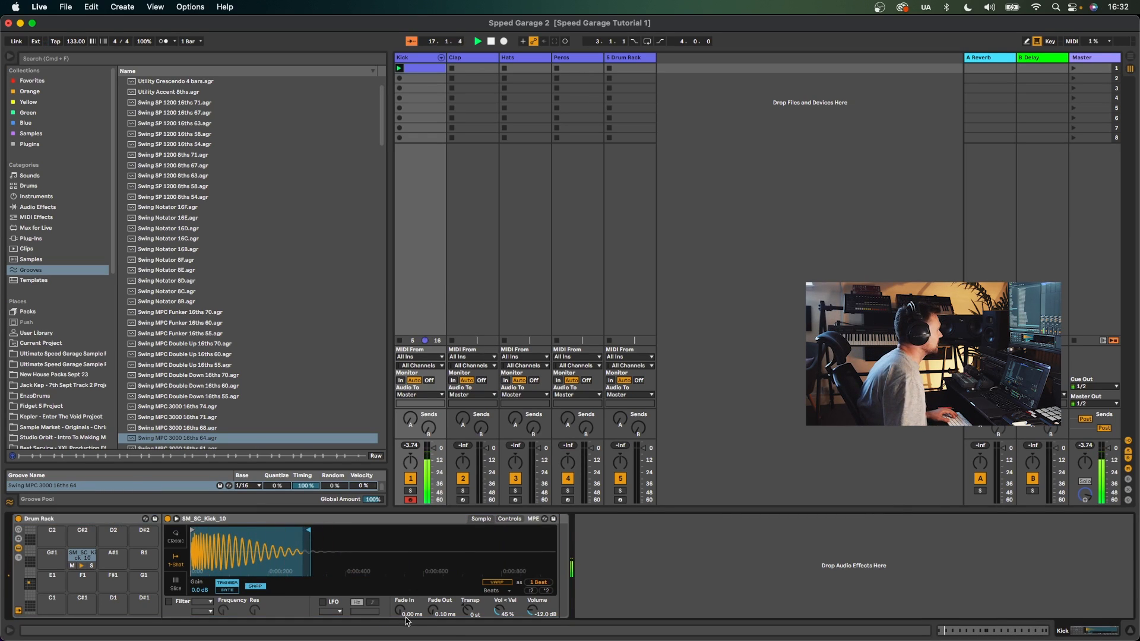
- Set the kick sample's fade-out to about 141 ms
drag(432, 610, 432, 586)
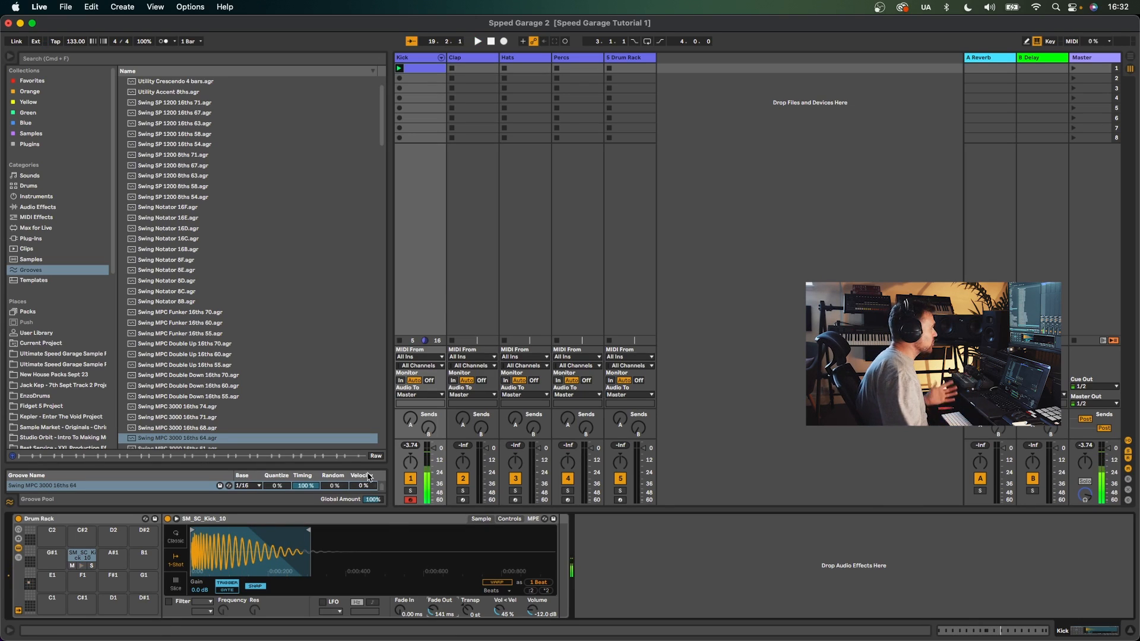
- Audition the one-shot claps in the speed garage pack and load Claps 05 - 2A onto the Clap drum rack's C1 pad
click(486, 99)
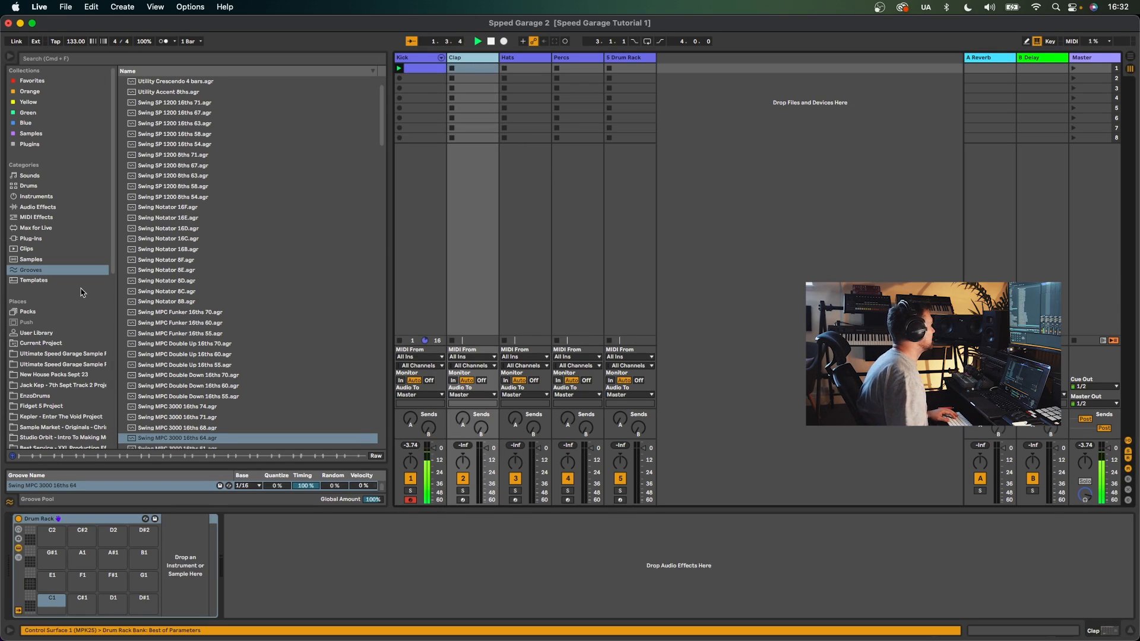
scroll(81, 335, down, 2)
click(82, 343)
click(224, 166)
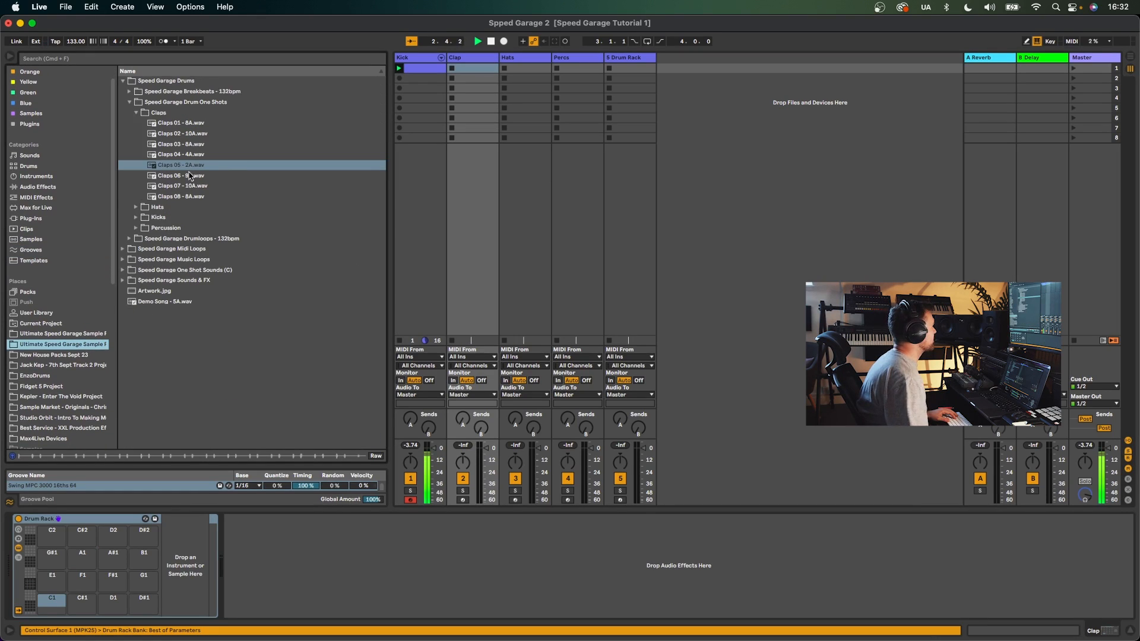
click(187, 166)
click(189, 156)
click(191, 175)
click(196, 166)
click(199, 187)
click(181, 167)
drag(92, 490, 83, 557)
- Create a MIDI clip on the Clap track and extend its length to two bars
double_click(469, 69)
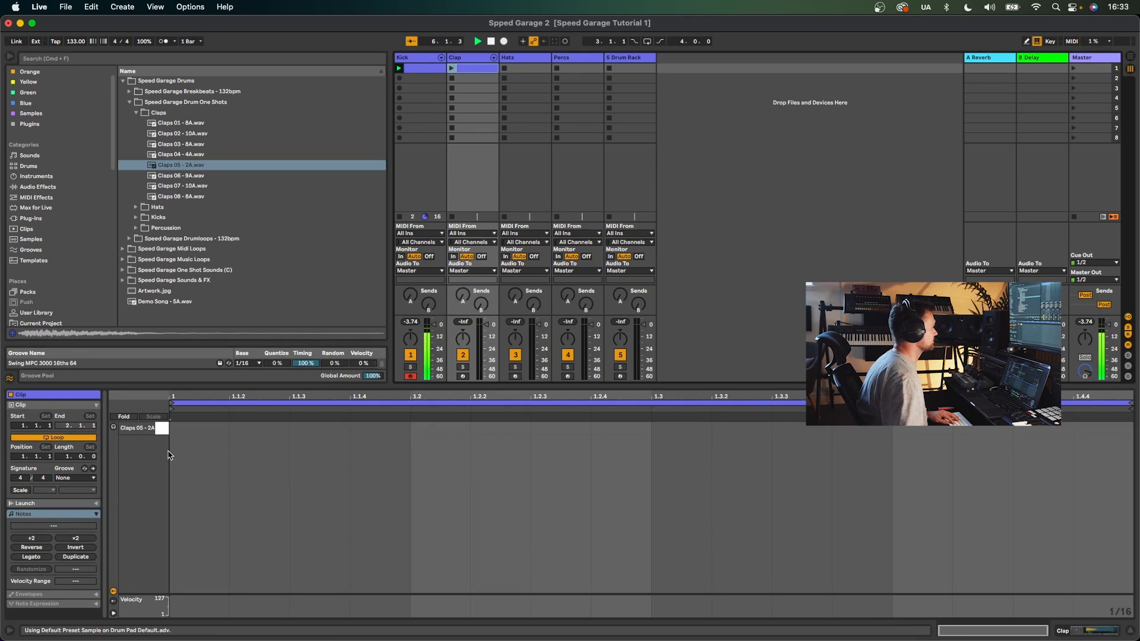
click(66, 457)
key(Up)
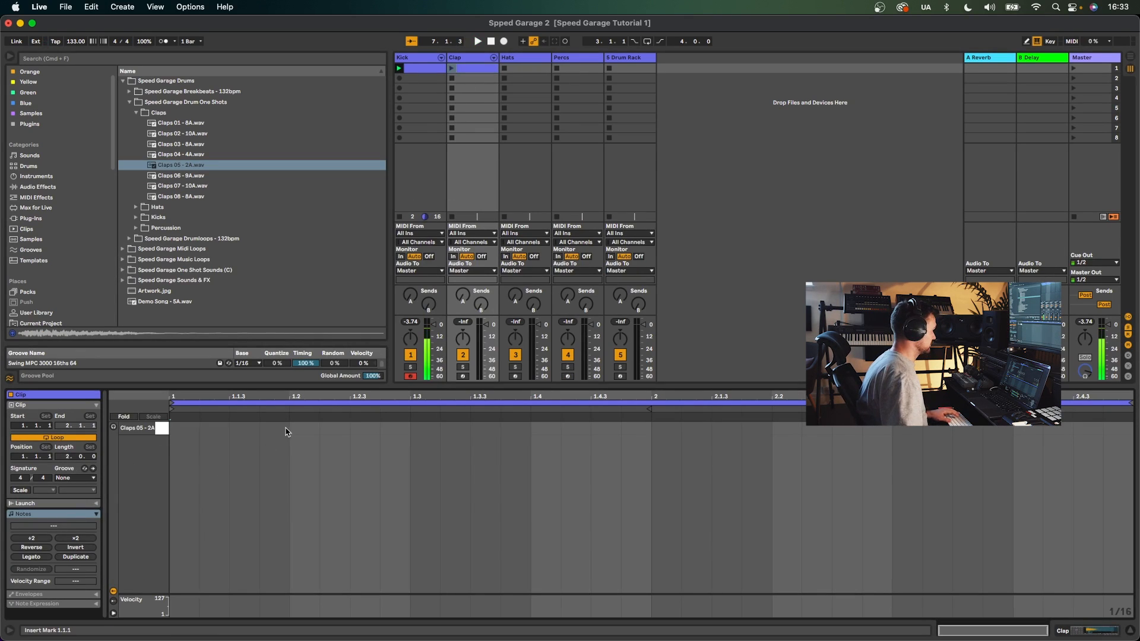
- Draw clap notes on 1.2, 1.4, 2.2 and 2.4, plus an extra clap at 2.1.2
click(305, 427)
key(space)
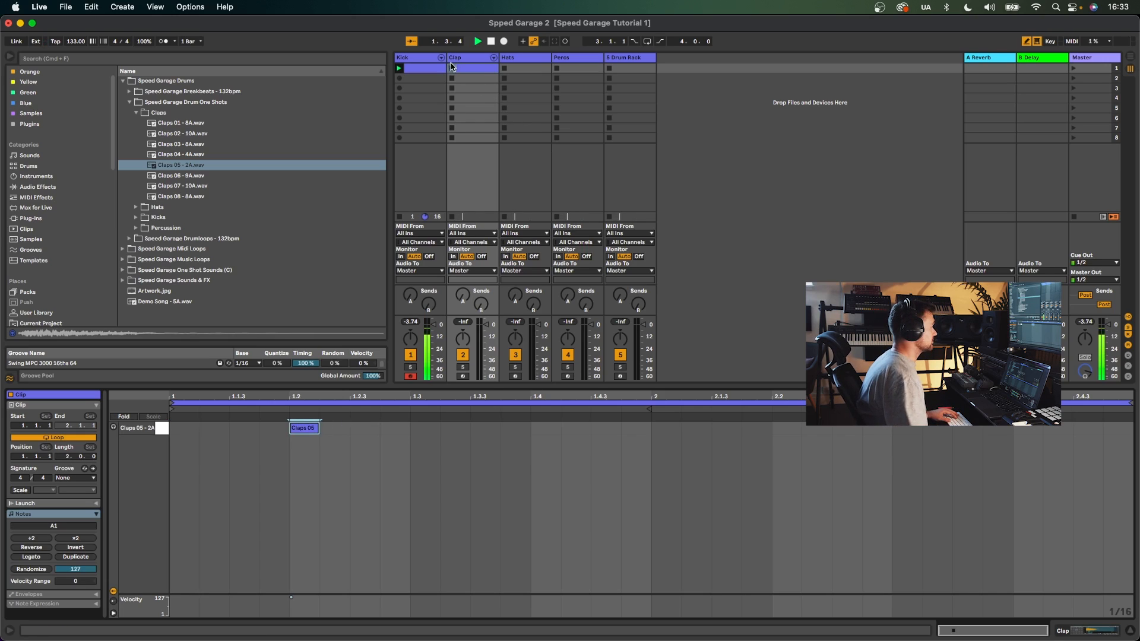
click(452, 68)
click(538, 427)
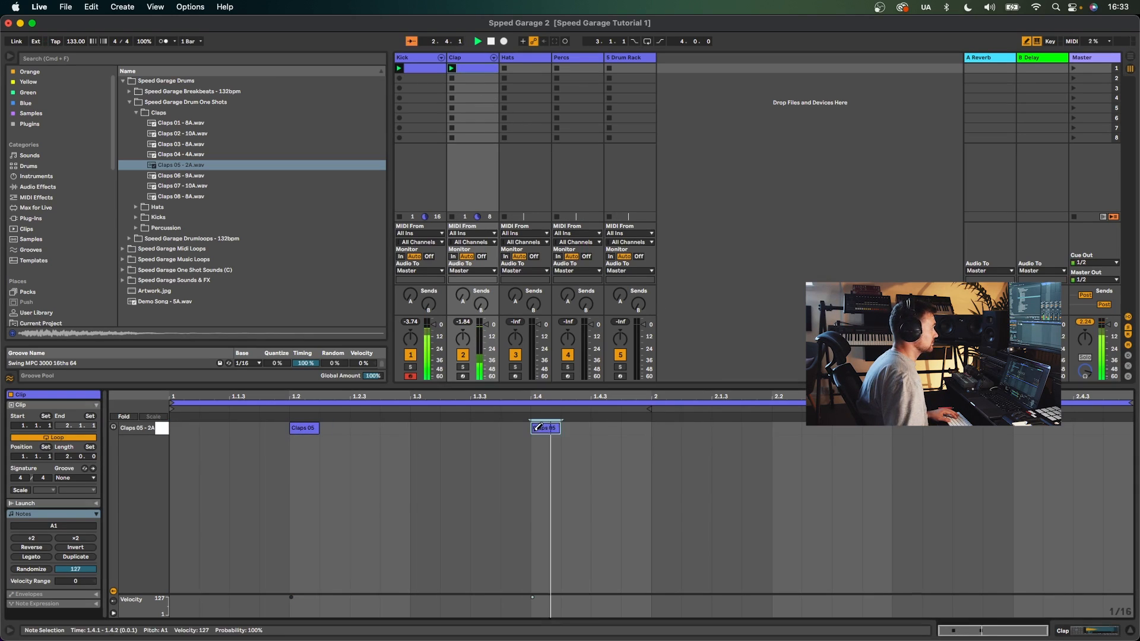
click(785, 428)
click(1046, 427)
drag(1047, 427, 1016, 428)
click(743, 427)
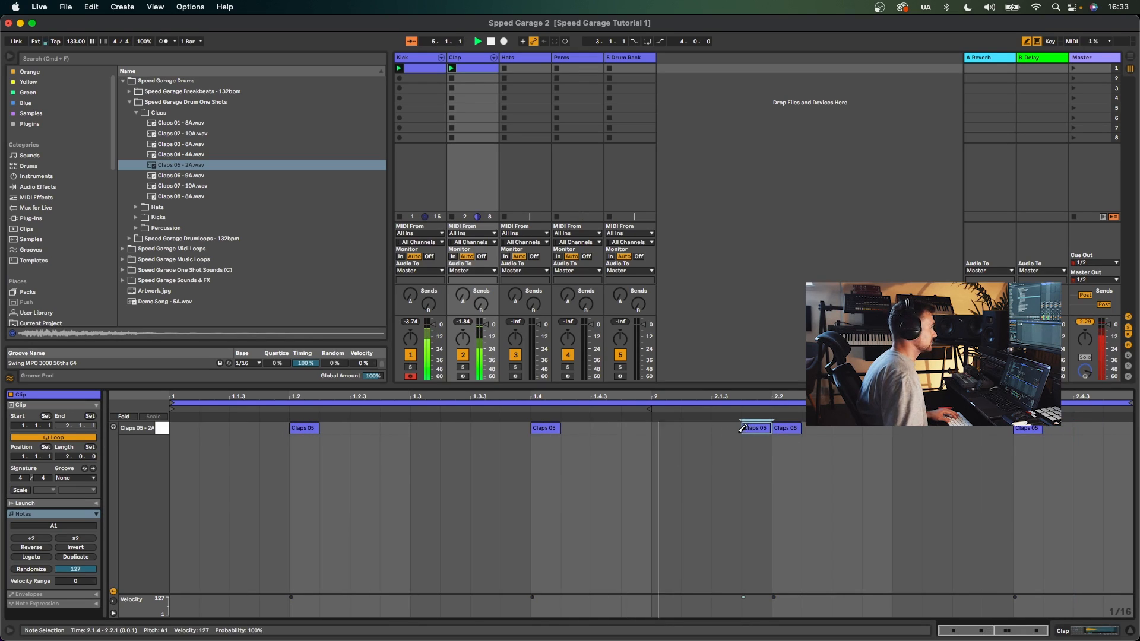
drag(743, 428, 683, 428)
- Apply the Swing MPC 3000 16ths 64 groove to the clap clip and lower the 2.1.2 clap's velocity slightly
click(76, 478)
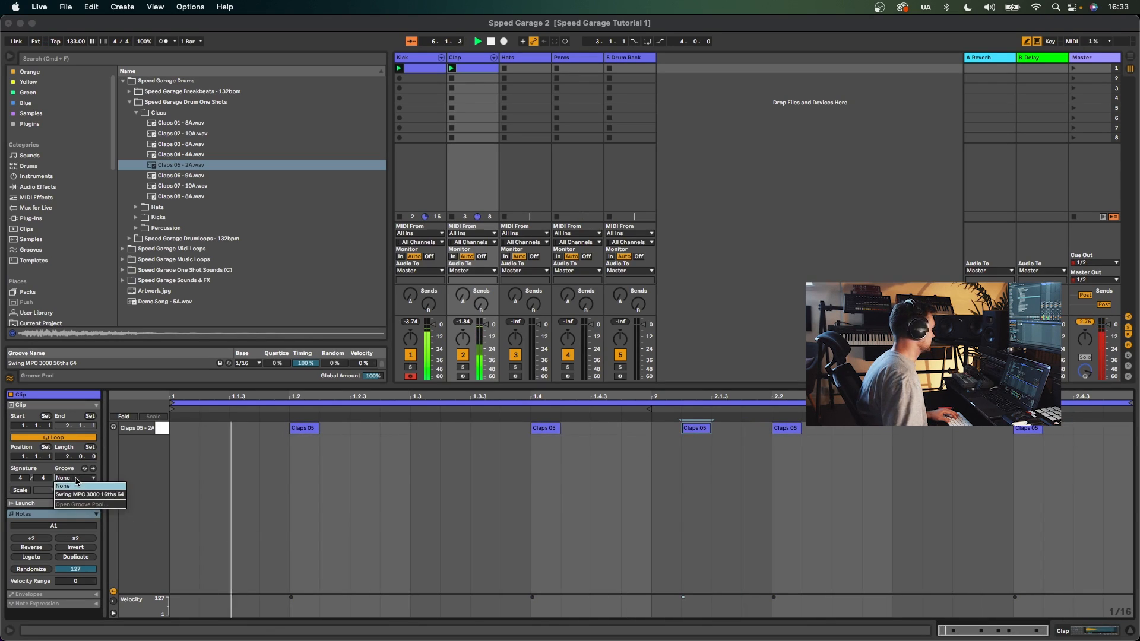
click(89, 495)
mouse_move(683, 597)
mouse_down()
mouse_move(699, 610)
mouse_move(683, 604)
mouse_up()
- Audition more clap samples and load Claps 02 - 10A onto the drum rack's A#1 pad
click(207, 194)
click(205, 187)
click(205, 196)
click(205, 186)
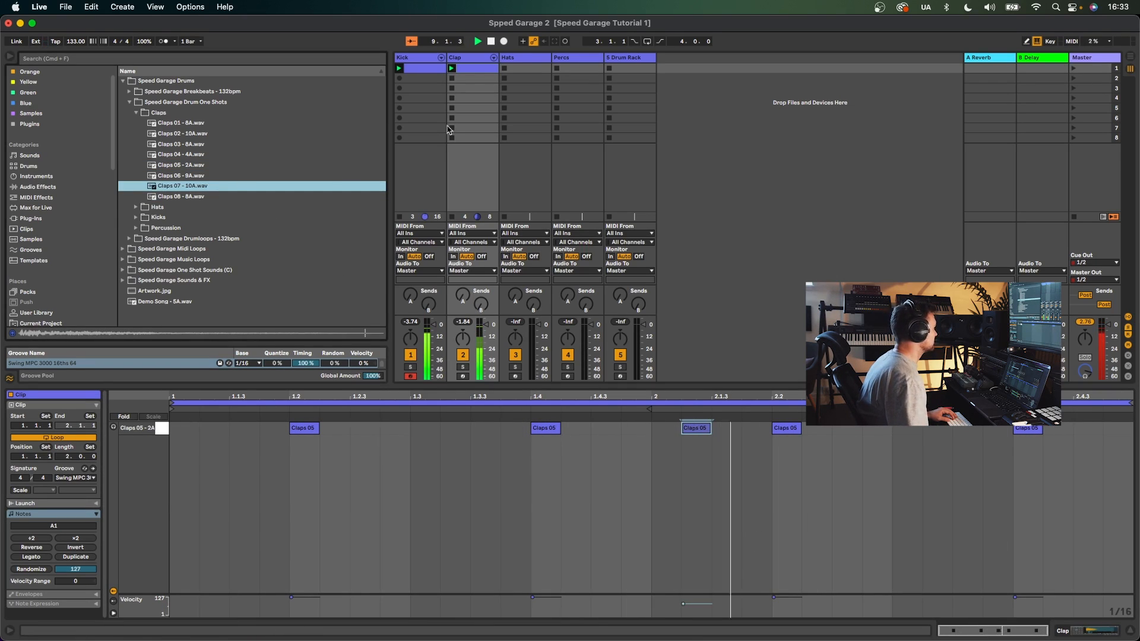
click(465, 61)
click(186, 123)
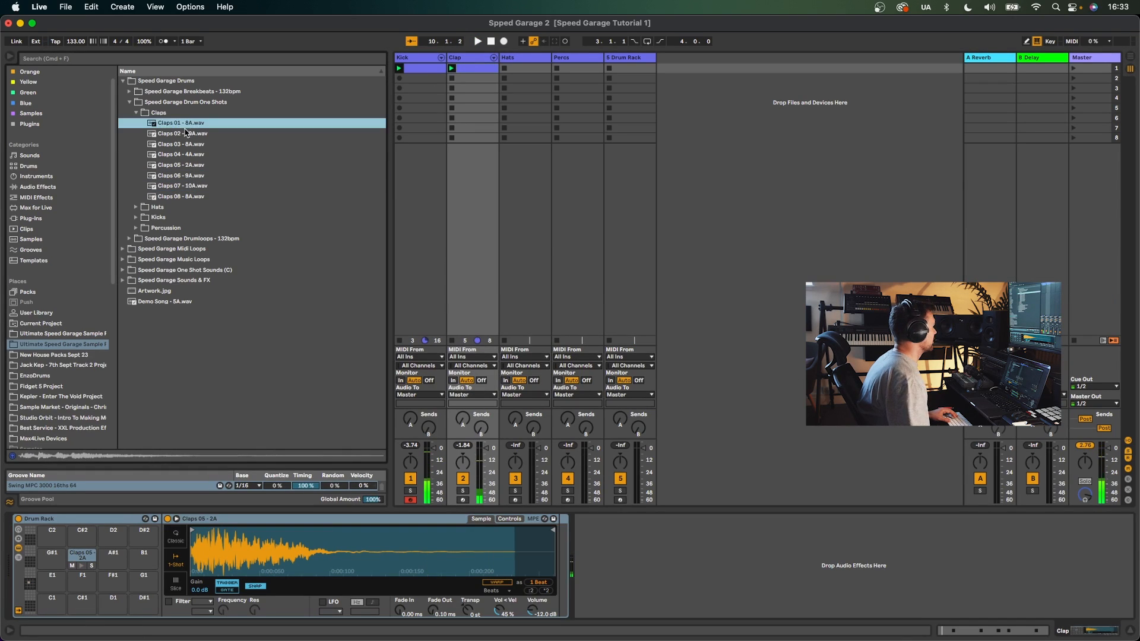
click(187, 133)
drag(196, 137, 113, 558)
- Layer Claps 02 - 10A notes on 1.2, 1.4, 2.2 and 2.4 of the clap clip
click(469, 69)
click(308, 427)
click(545, 427)
key(space)
click(786, 427)
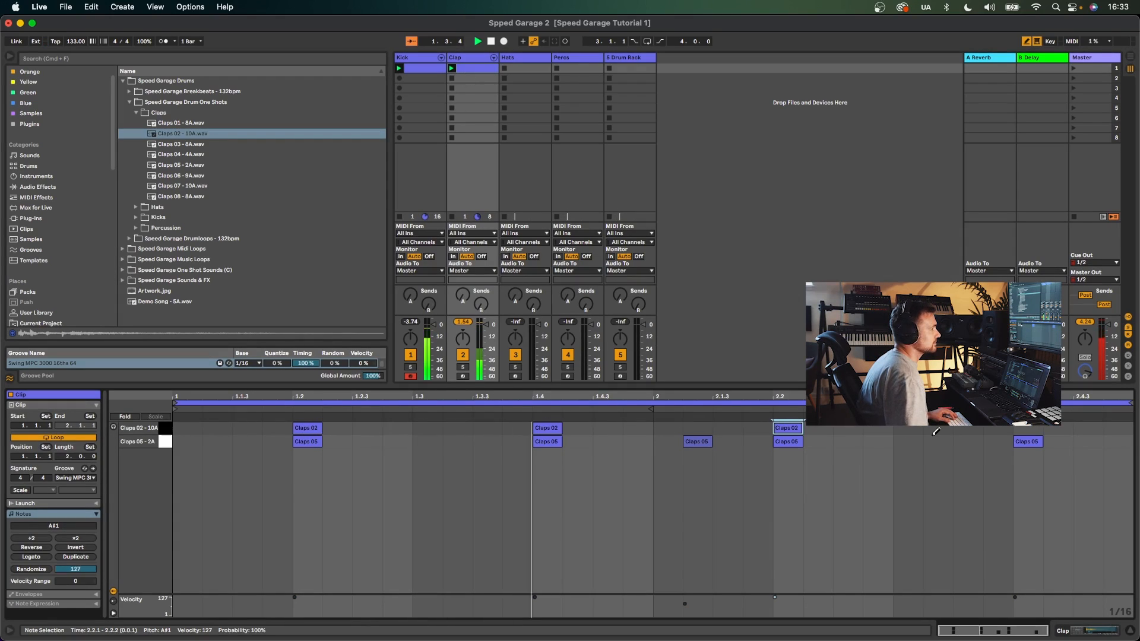
click(1022, 426)
- View the kick and clap clips together in the note editor
click(404, 57)
shift+click(624, 58)
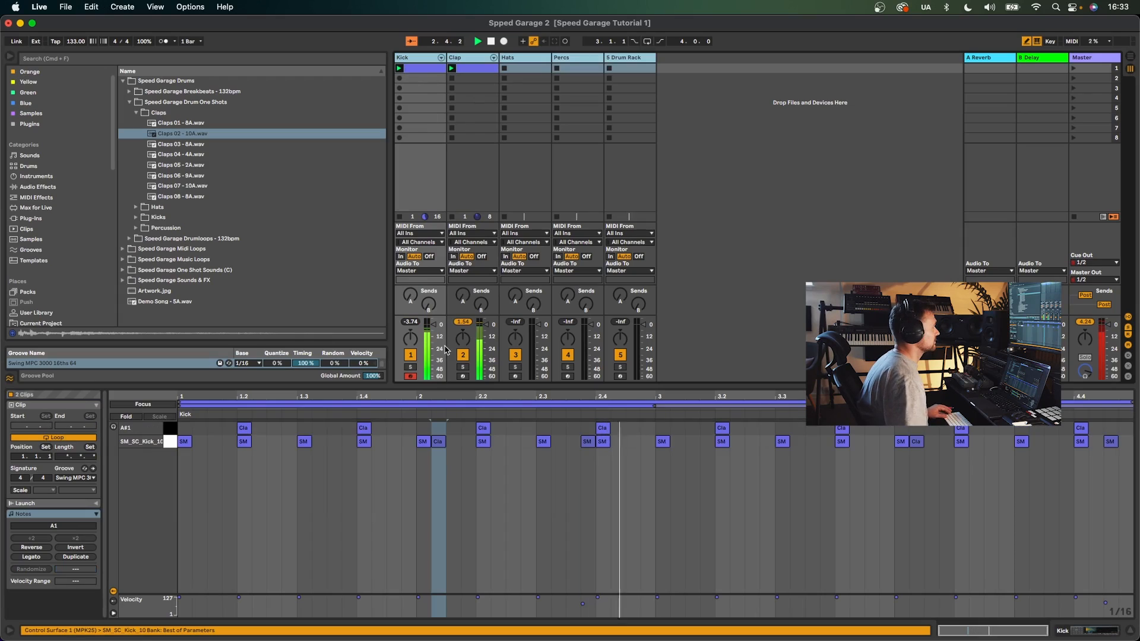
click(475, 69)
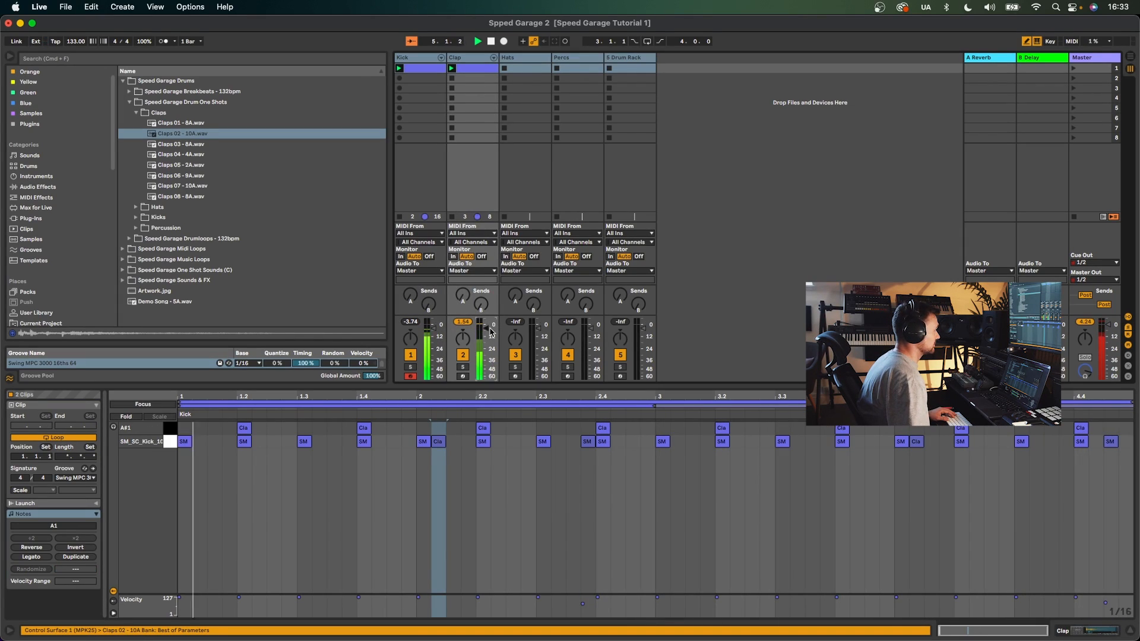
click(692, 98)
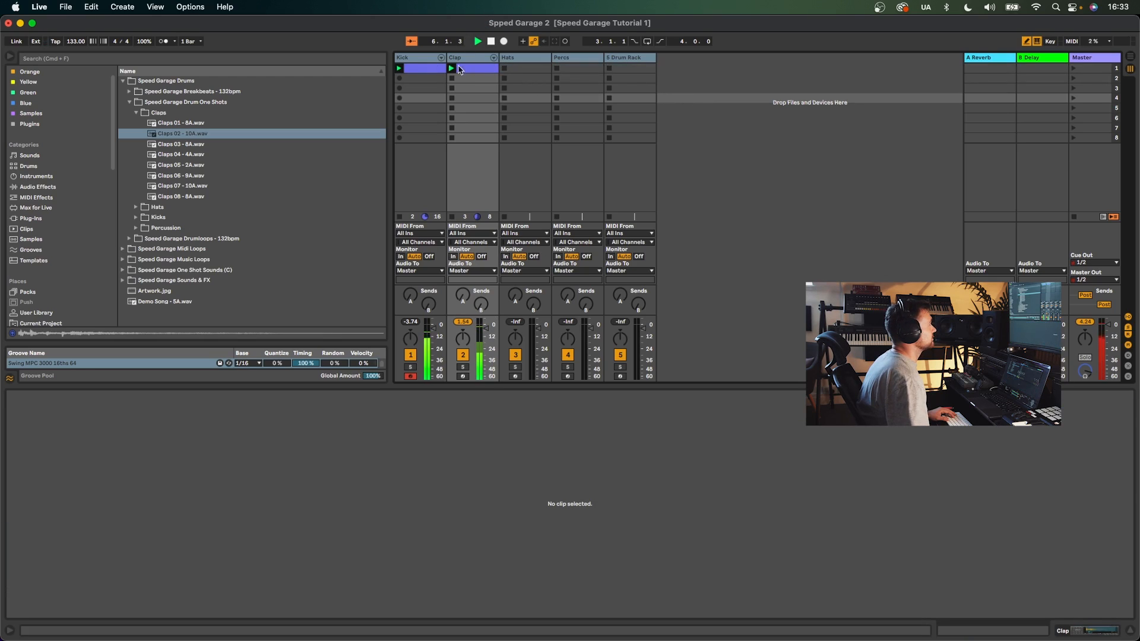
- Load Hats 01 through Hats 19 from the pack's Hats folder onto the Hats track's drum rack
click(521, 61)
click(467, 322)
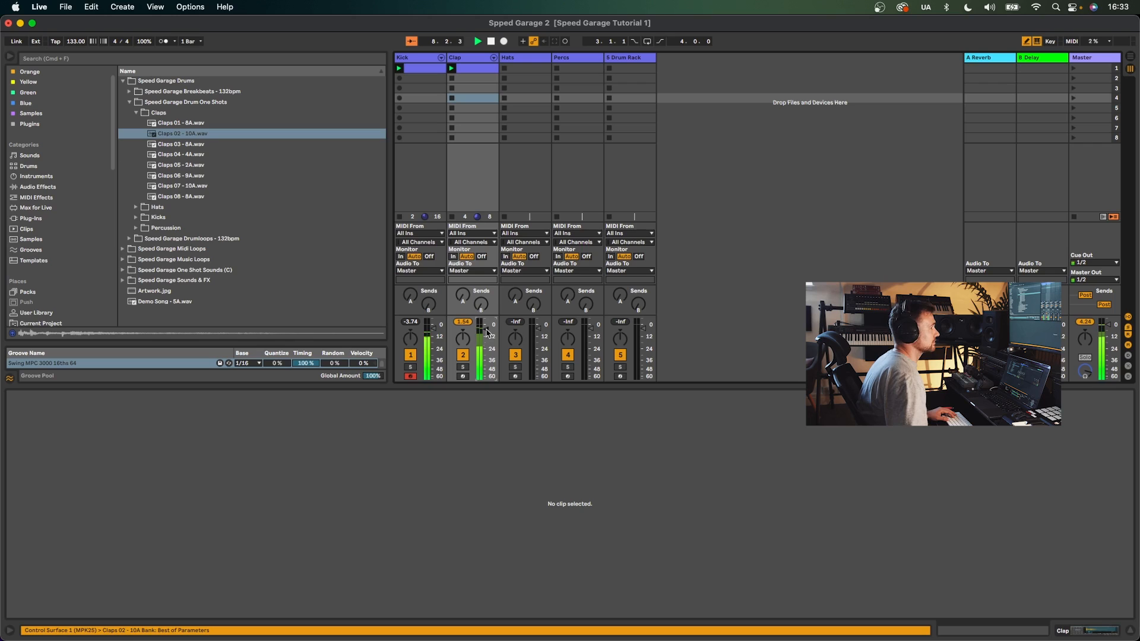
click(515, 61)
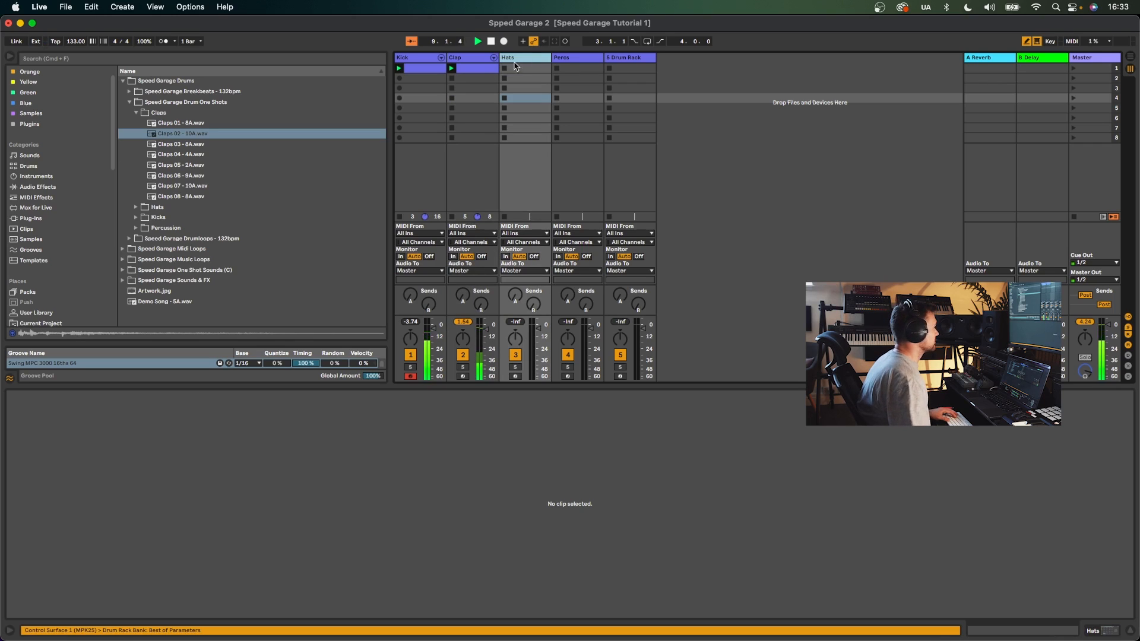
click(138, 113)
click(141, 124)
click(138, 123)
key(Down)
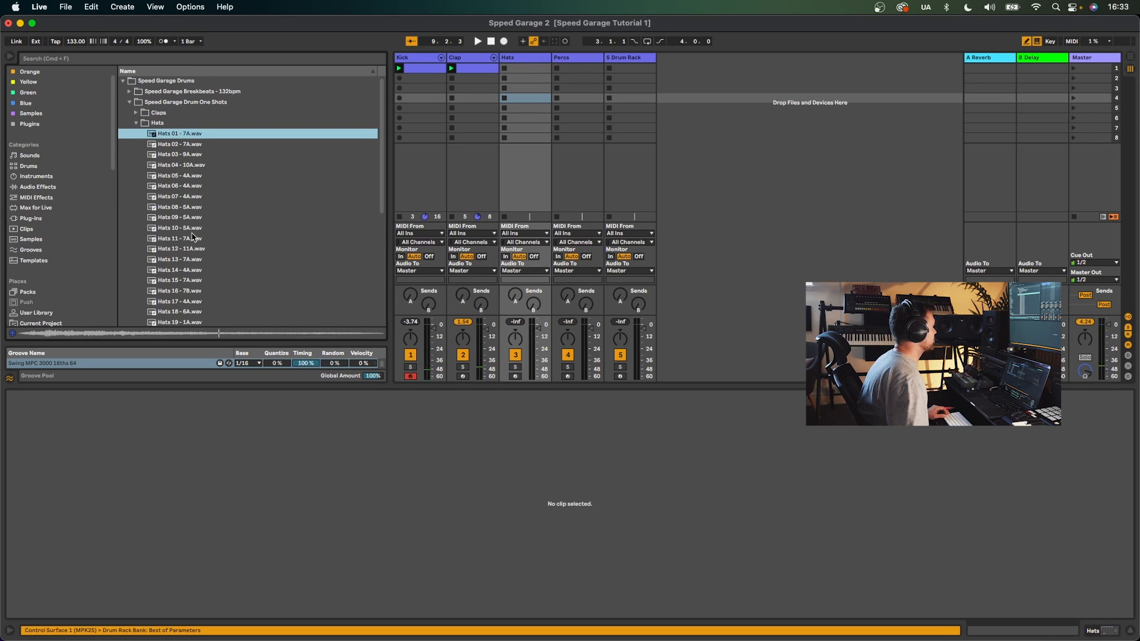
scroll(192, 236, down, 3)
shift+click(195, 255)
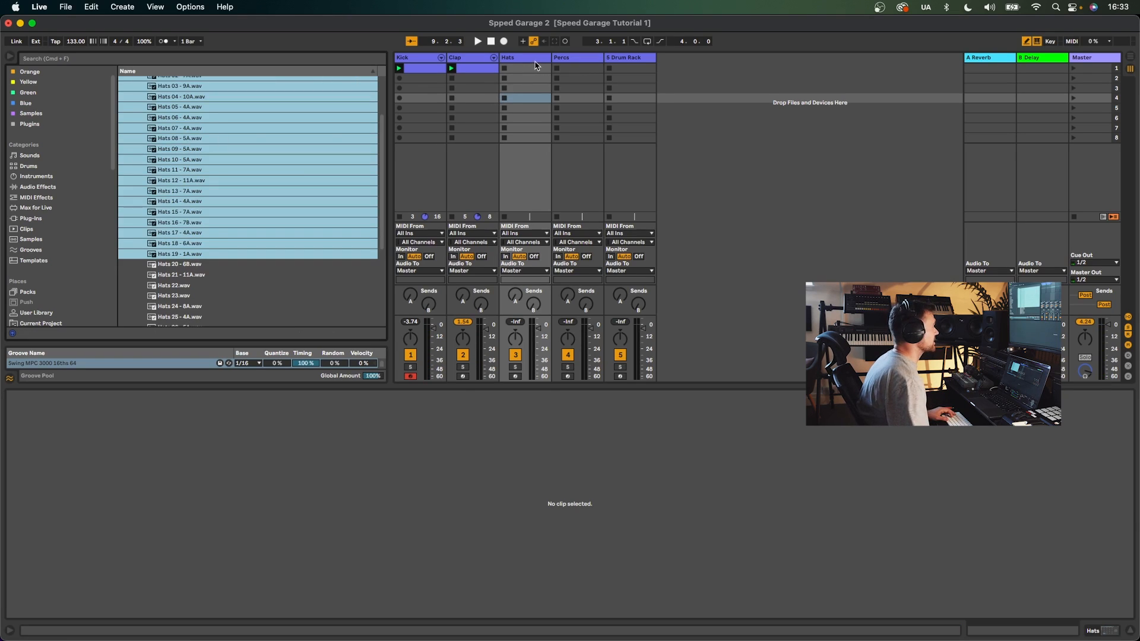
double_click(530, 58)
drag(218, 152, 75, 564)
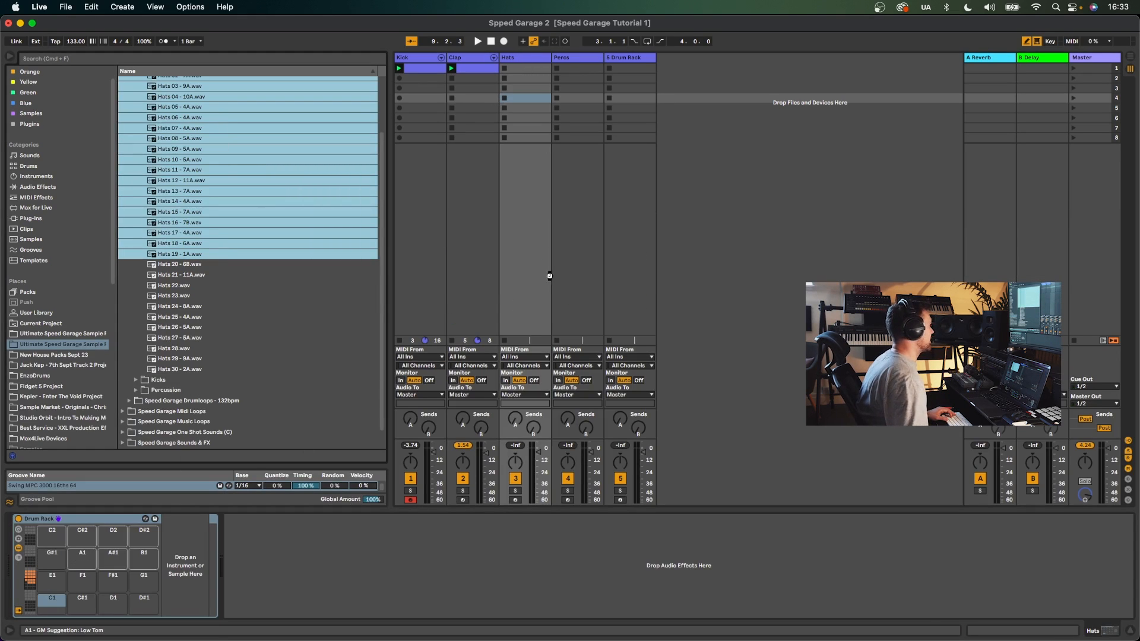
- Create a four-bar MIDI clip on the Hats track using the Swing MPC 3000 16ths 64 groove
double_click(541, 72)
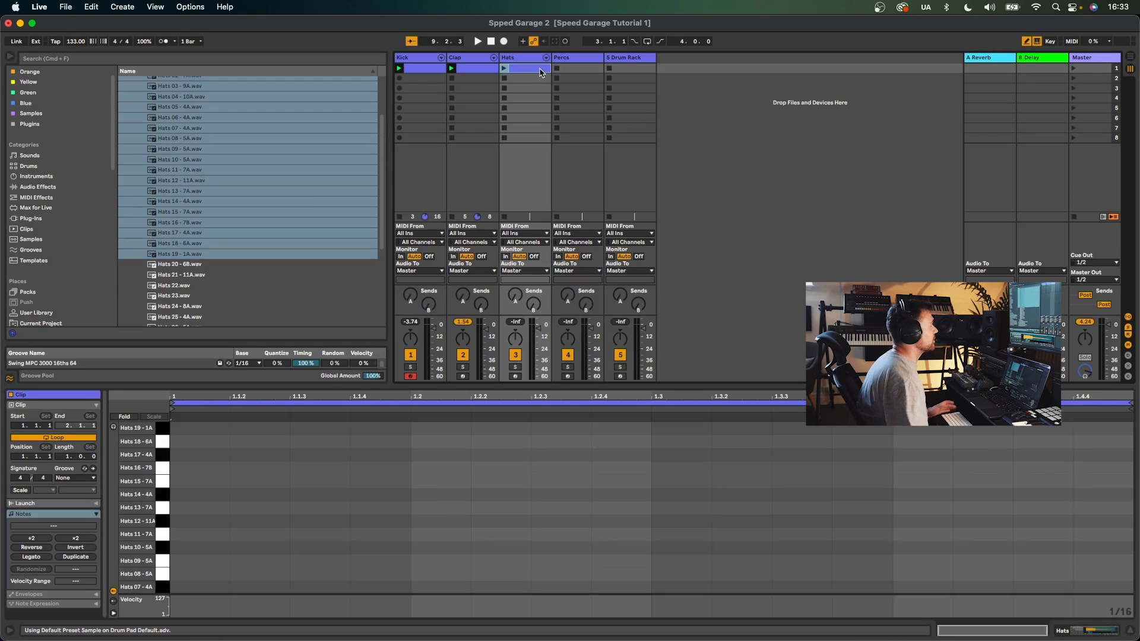
click(69, 459)
text(4)
key(Return)
click(77, 478)
click(89, 491)
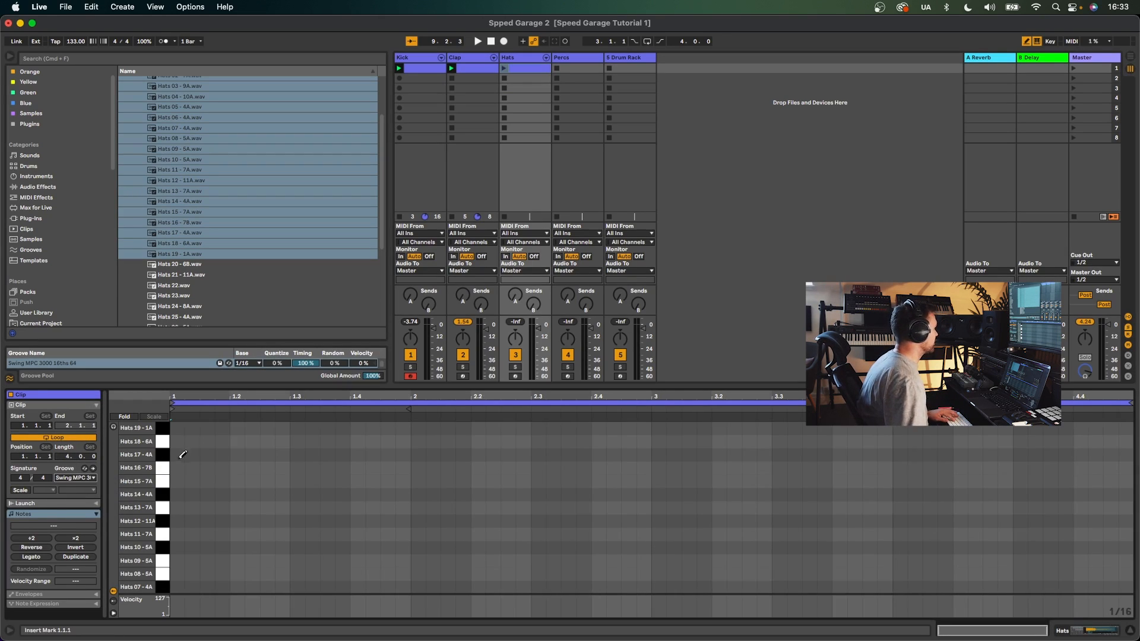
- Draw off-beat hat notes on the Hats 17 - 4A row across the first bar
click(209, 467)
key(space)
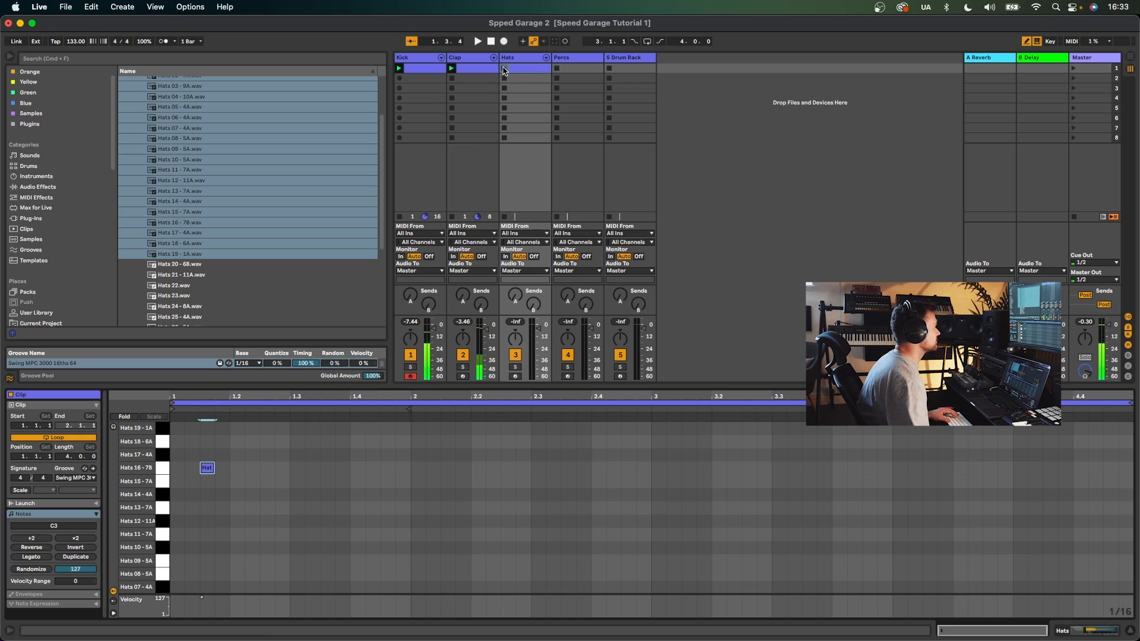
click(505, 69)
drag(207, 467, 209, 454)
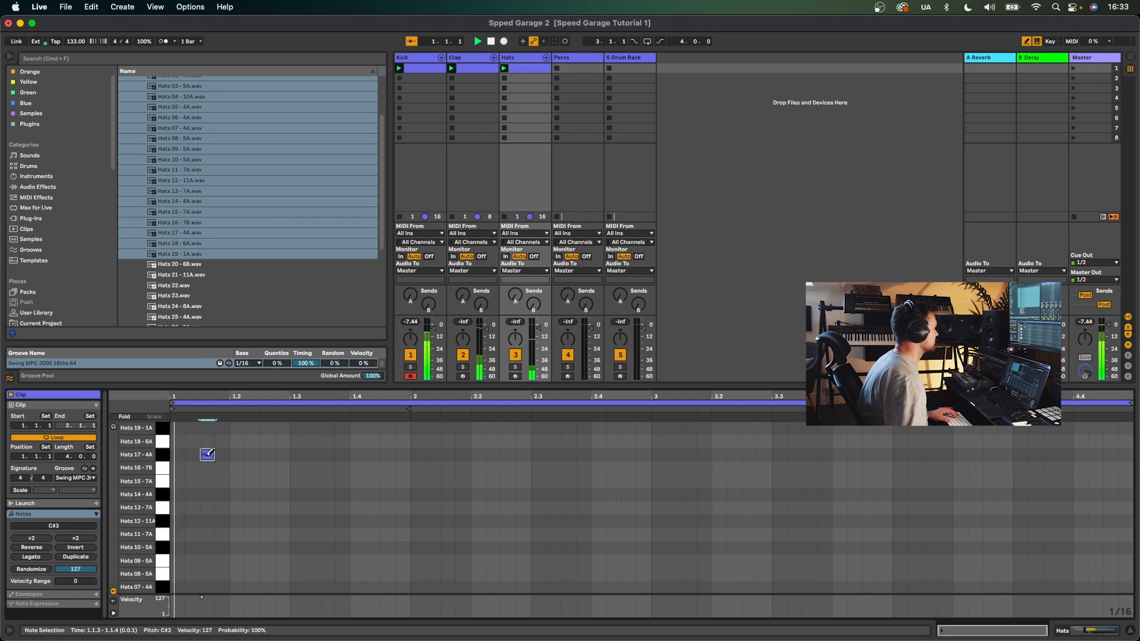
click(327, 454)
click(387, 454)
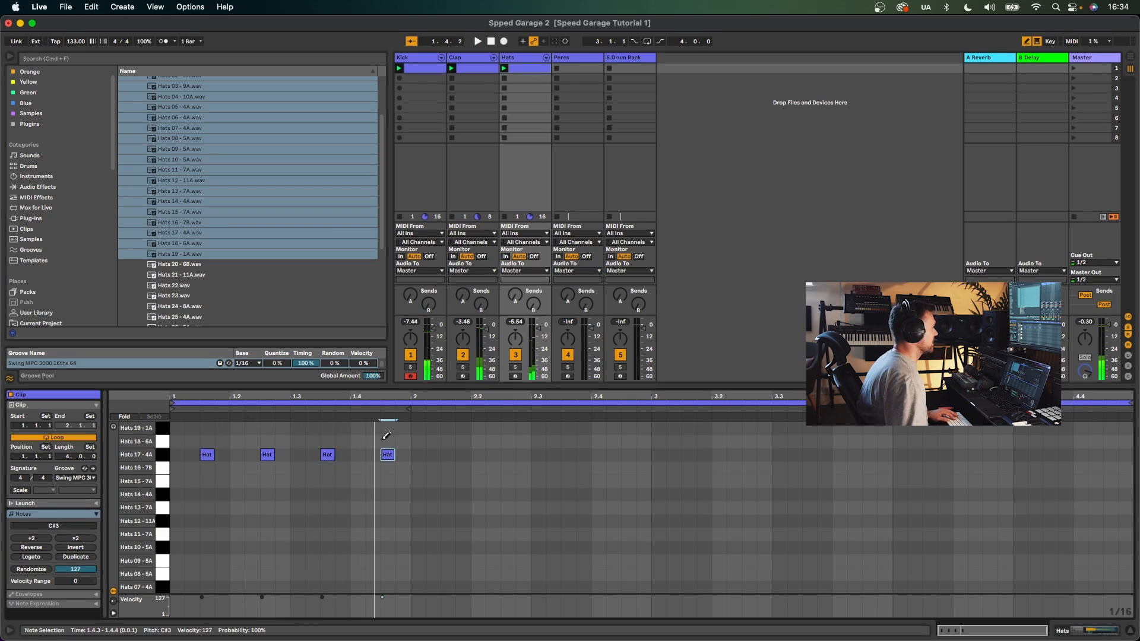
- Select the first bar's hat notes and duplicate them to fill all four bars
key(b)
drag(412, 461, 179, 446)
key(super+d)
key(super+d)
key(super+d)
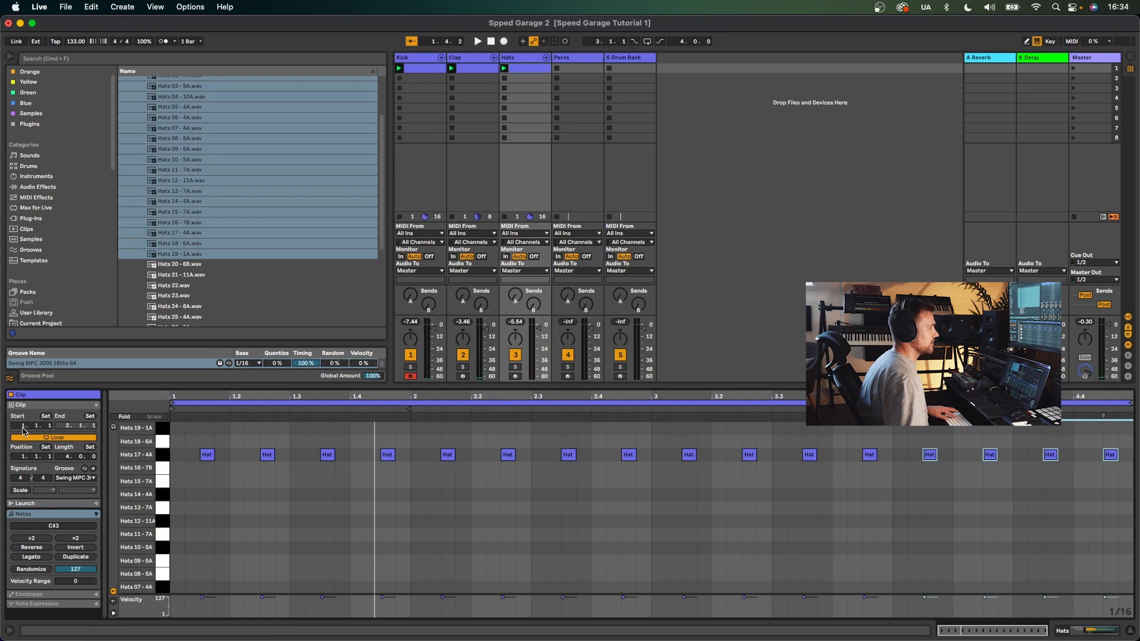
- Shift all hat notes down row by row to audition samples, settling on Hats 04 - 10A
key(super+a)
key(space)
key(Down)
key(Down)
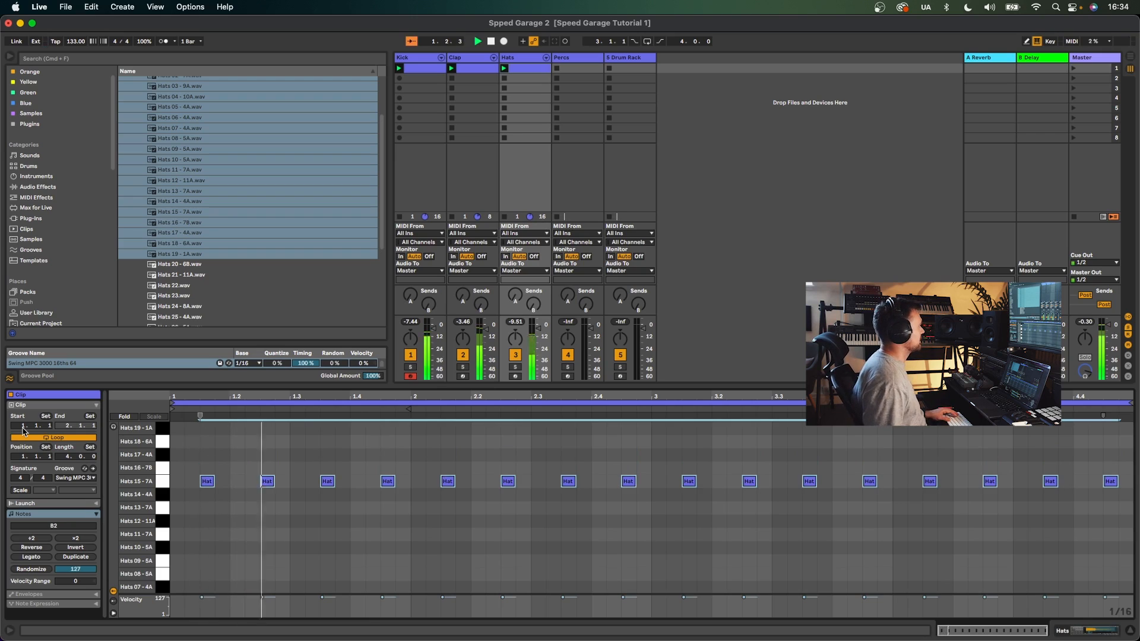
key(Down)
key(Down)
key(Down)
key(Down)
key(Down)
key(Down)
key(Down)
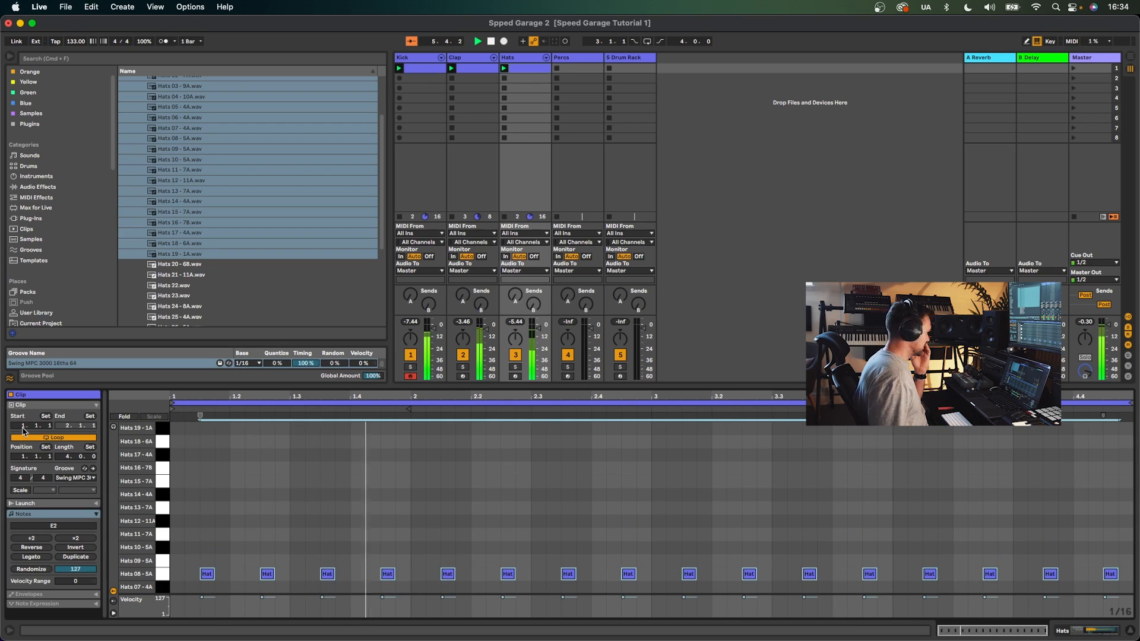
key(Down)
key(Down)
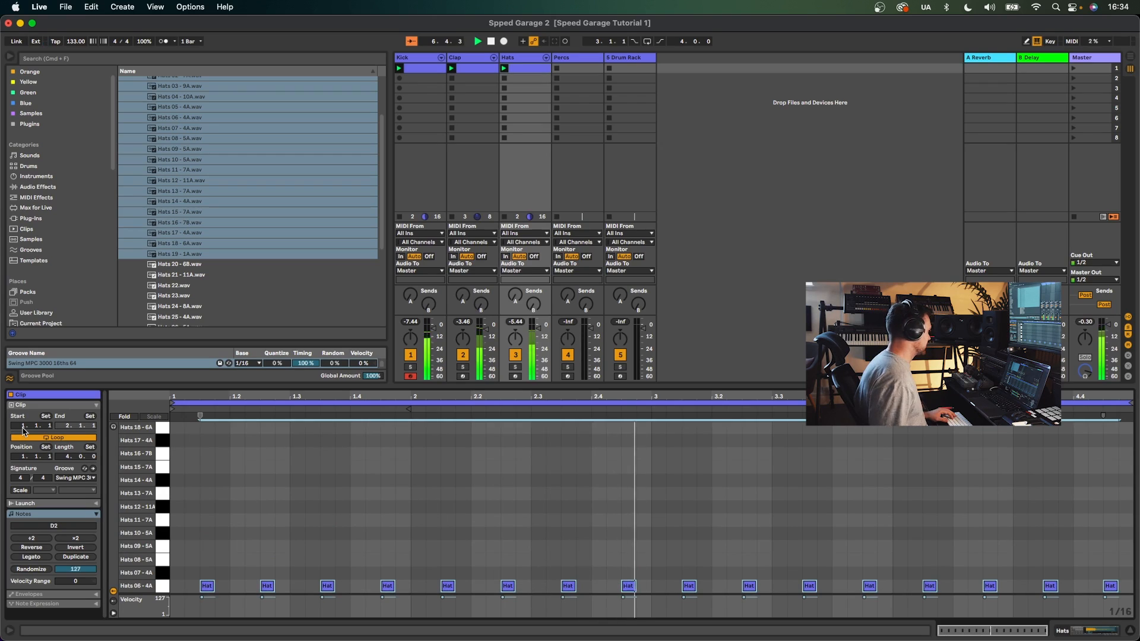
key(Down)
key(Down)
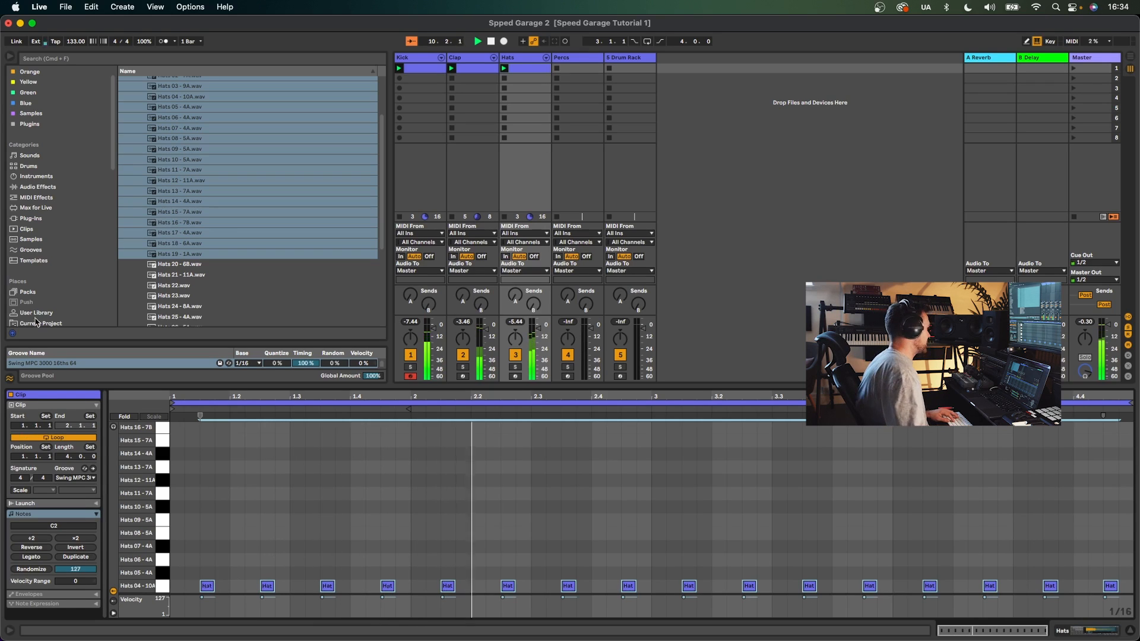
- Add hat notes at 1.4.4 on the Hats 14 - 4A row and at 1.4 on the Hats 16 - 7B row
key(b)
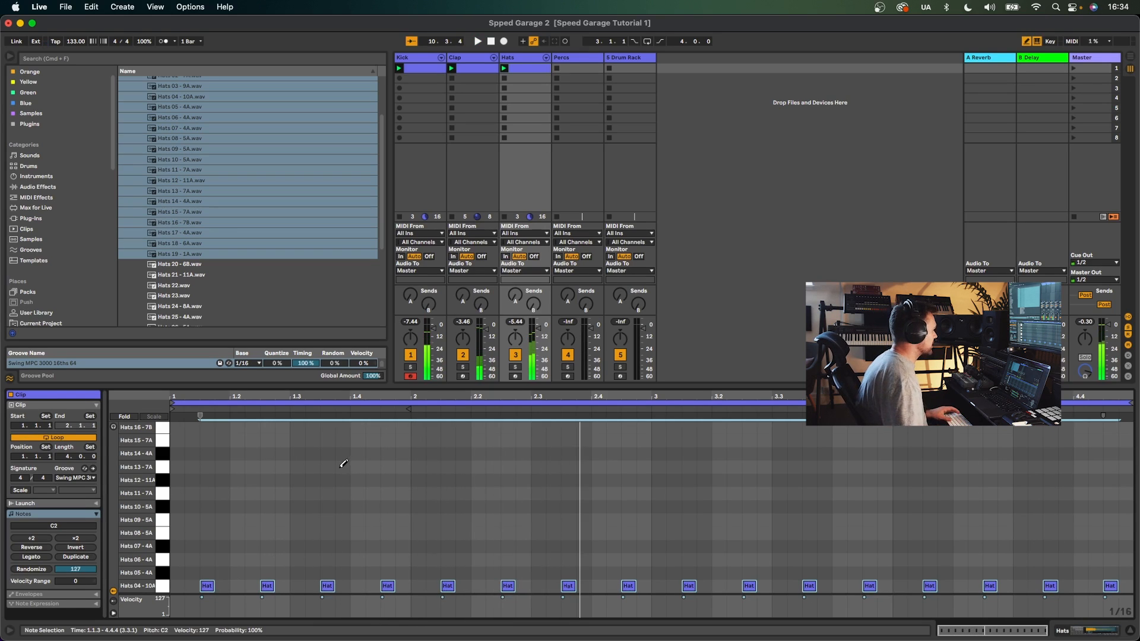
click(402, 467)
click(433, 439)
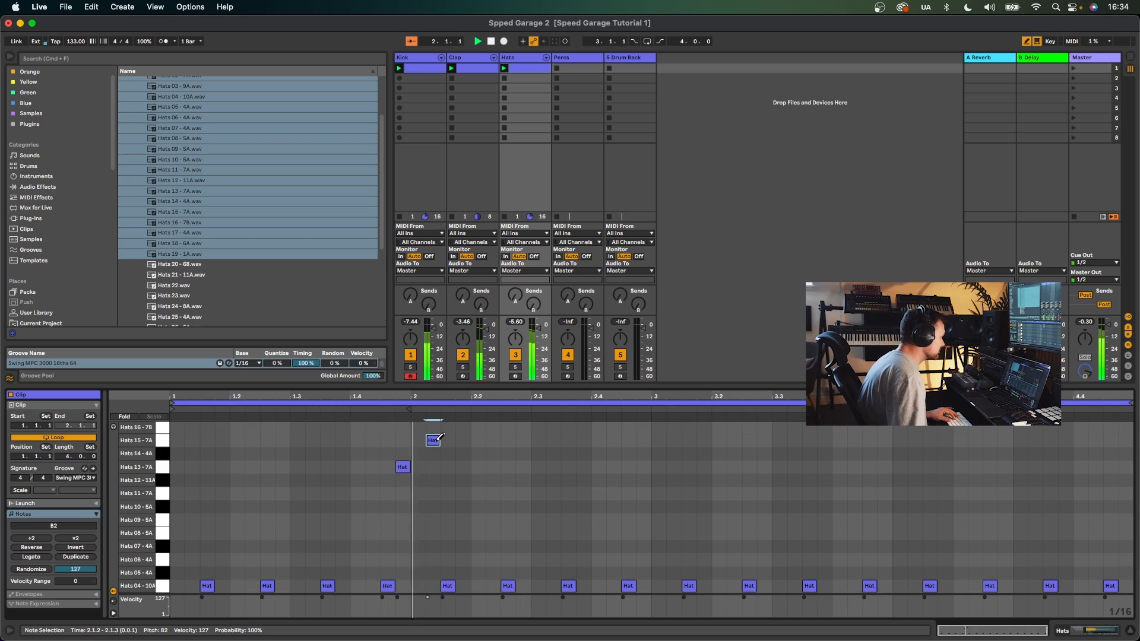
click(432, 440)
drag(402, 467, 406, 450)
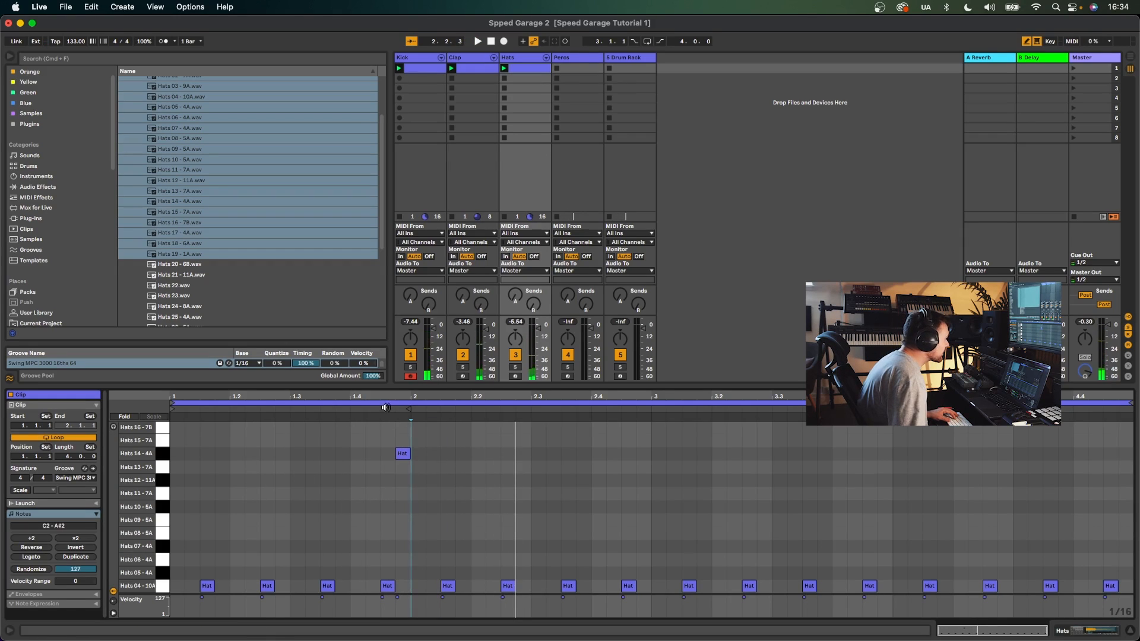
key(space)
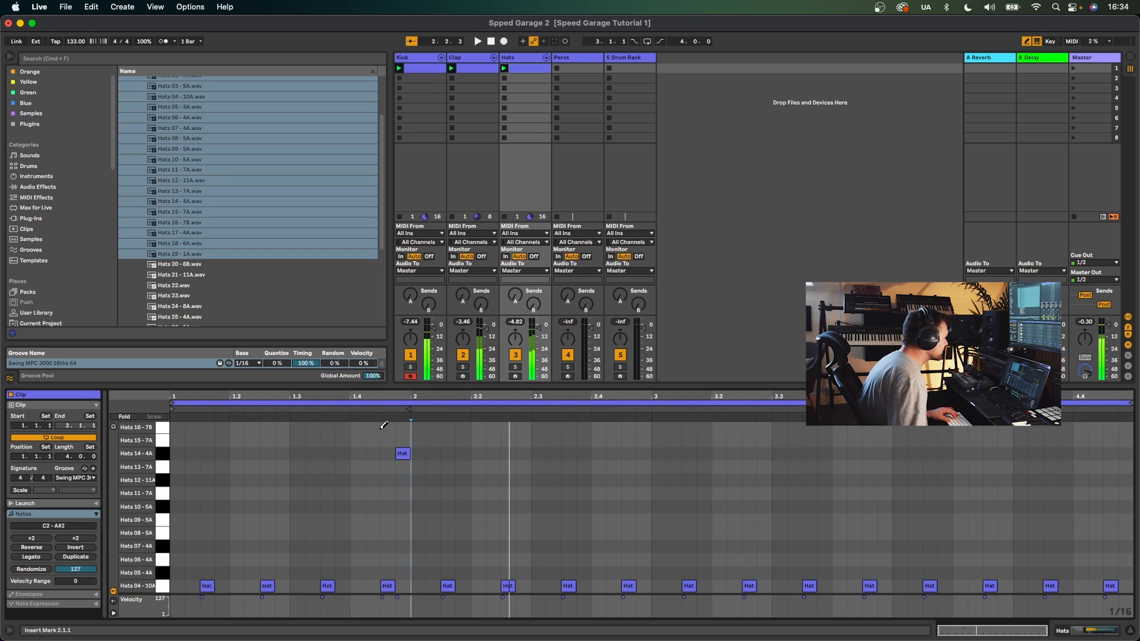
click(359, 425)
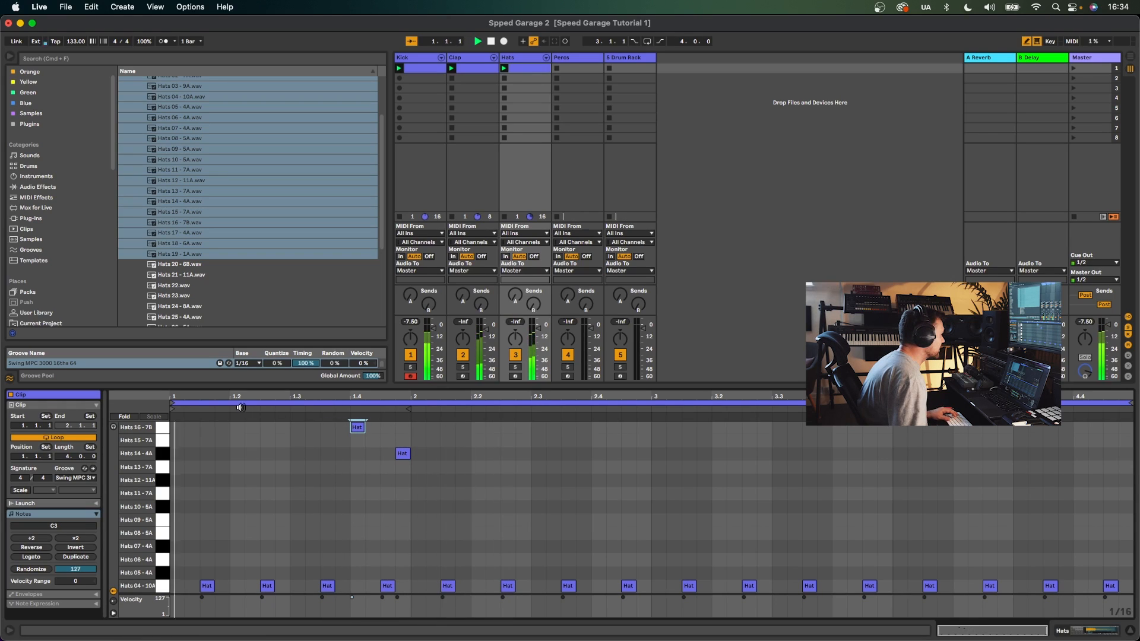
- Move the 1.4 hat accent from the Hats 16 - 7B row to the Hats 15 - 7A row near 2.1.2, lowering its velocity
click(359, 425)
click(433, 440)
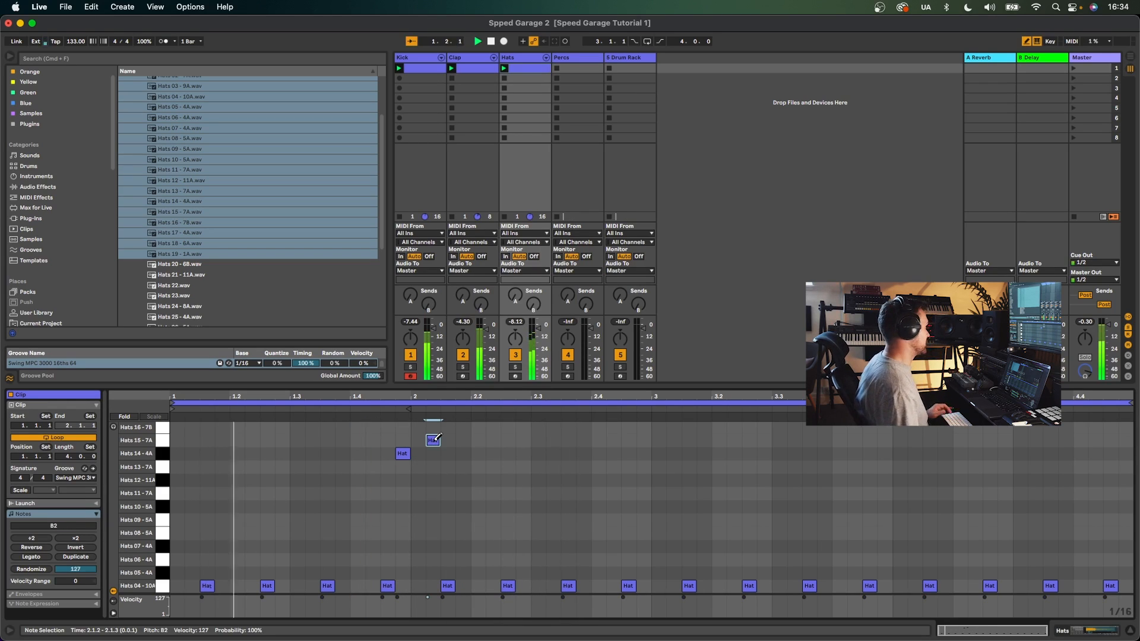
key(b)
drag(427, 597, 397, 600)
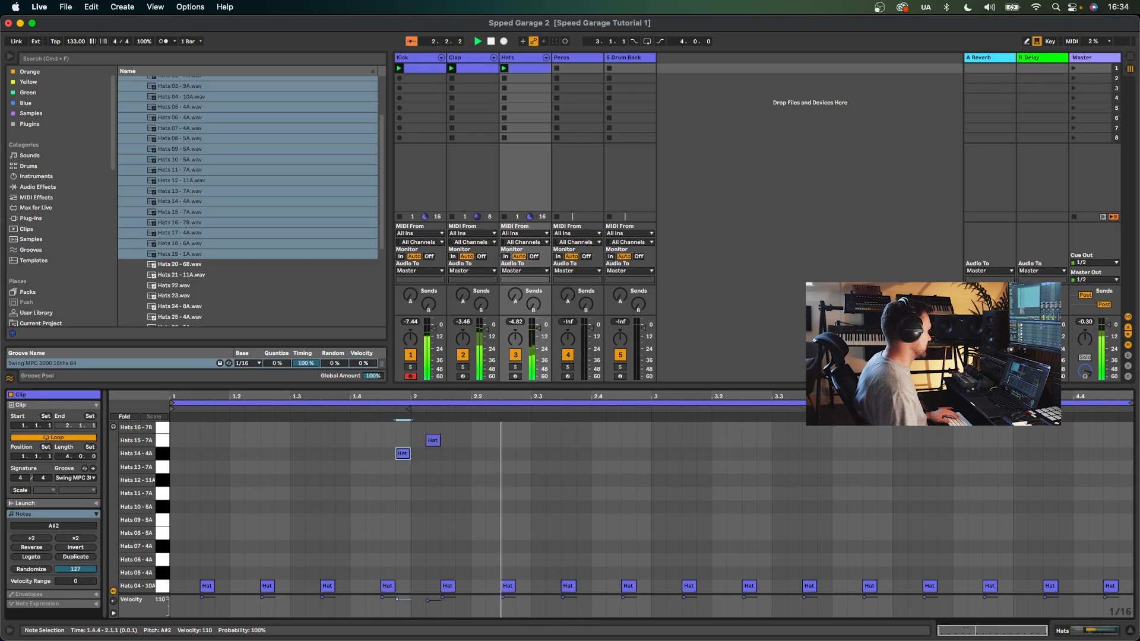
key(b)
- Add hat notes at about 3.4.4 on the Hats 13 - 7A row and about 4.1.2 on the Hats 09 - 5A row
click(675, 493)
click(674, 493)
click(869, 493)
click(899, 467)
key(space)
click(871, 493)
click(898, 468)
click(889, 466)
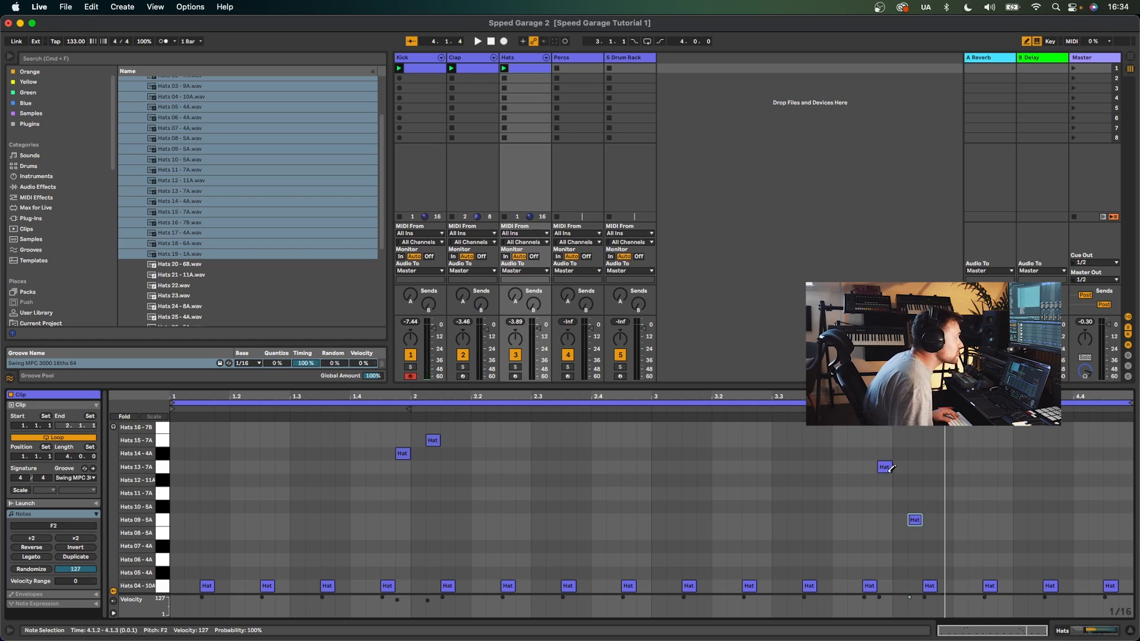
- Lower the velocity of the new bar-4 hat notes and move the 4.1.2 note down to the Hats 08 - 5A row
key(space)
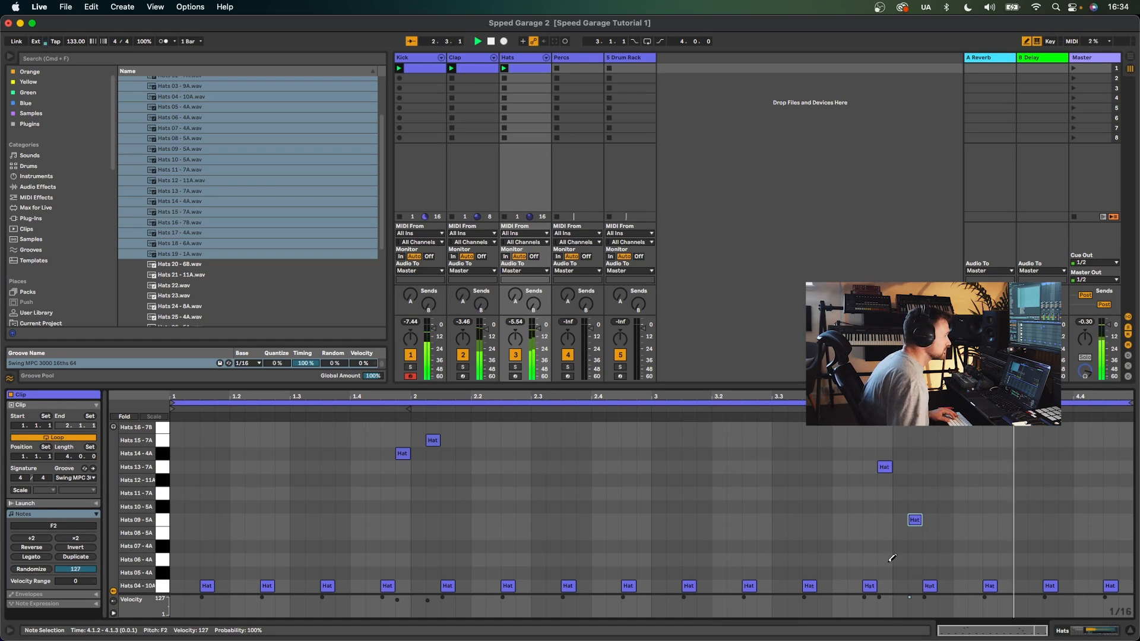
drag(910, 600, 880, 601)
key(b)
key(space)
drag(915, 521, 916, 536)
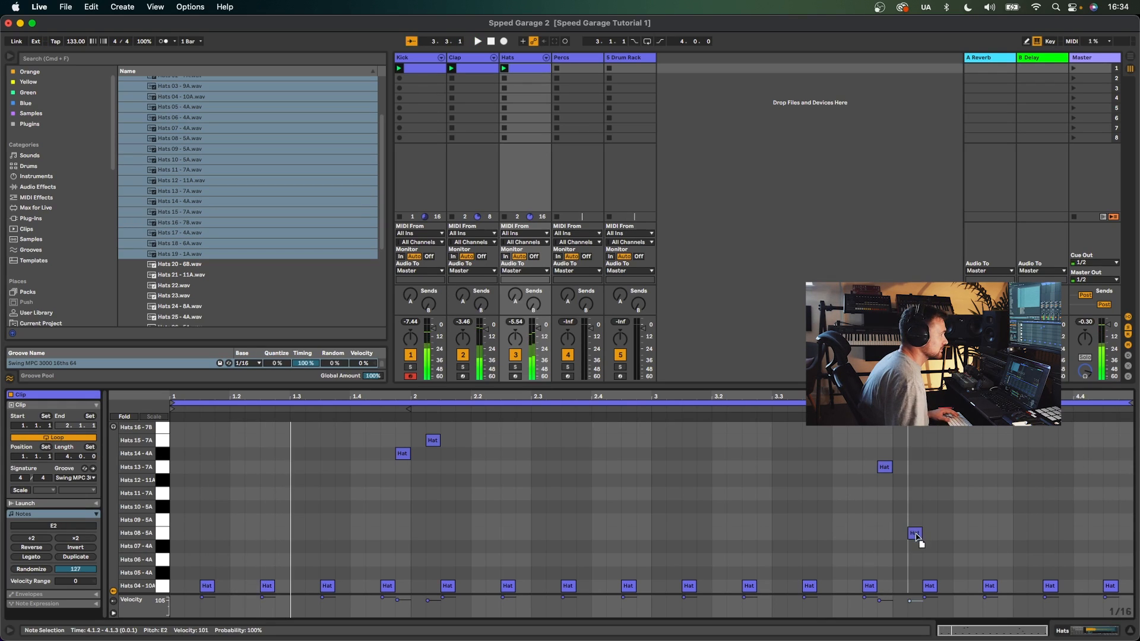
click(707, 409)
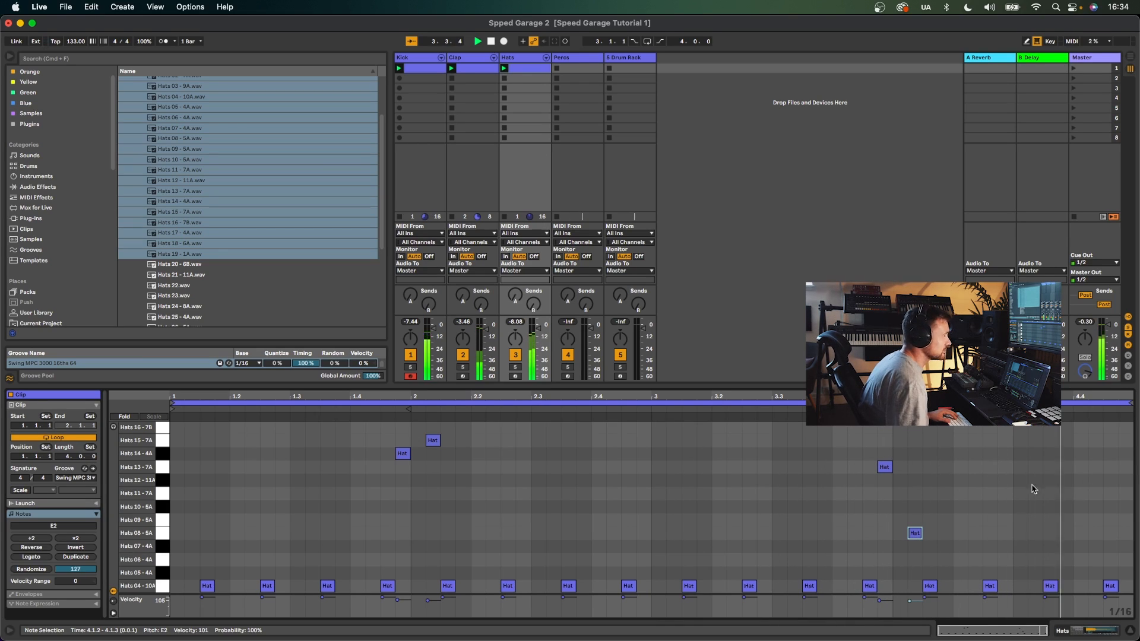
- Select all off-beat notes on the Hats 04 - 10A row and move them down two rows to Hats 02 - 7A
scroll(267, 504, down, 3)
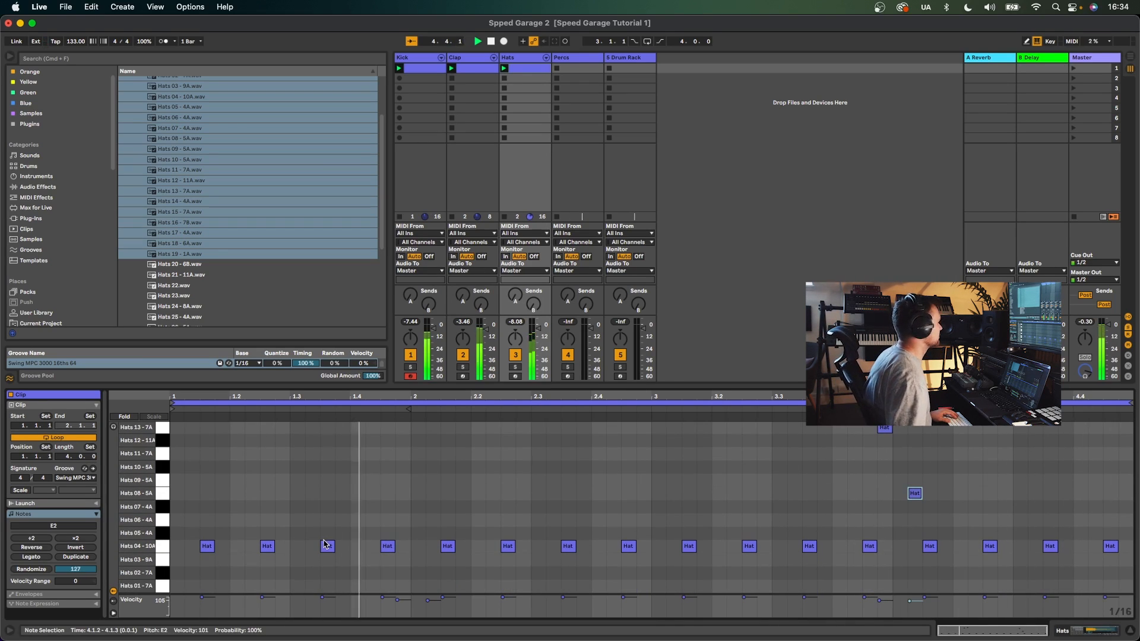
drag(190, 546, 1109, 536)
key(Down)
key(space)
key(Down)
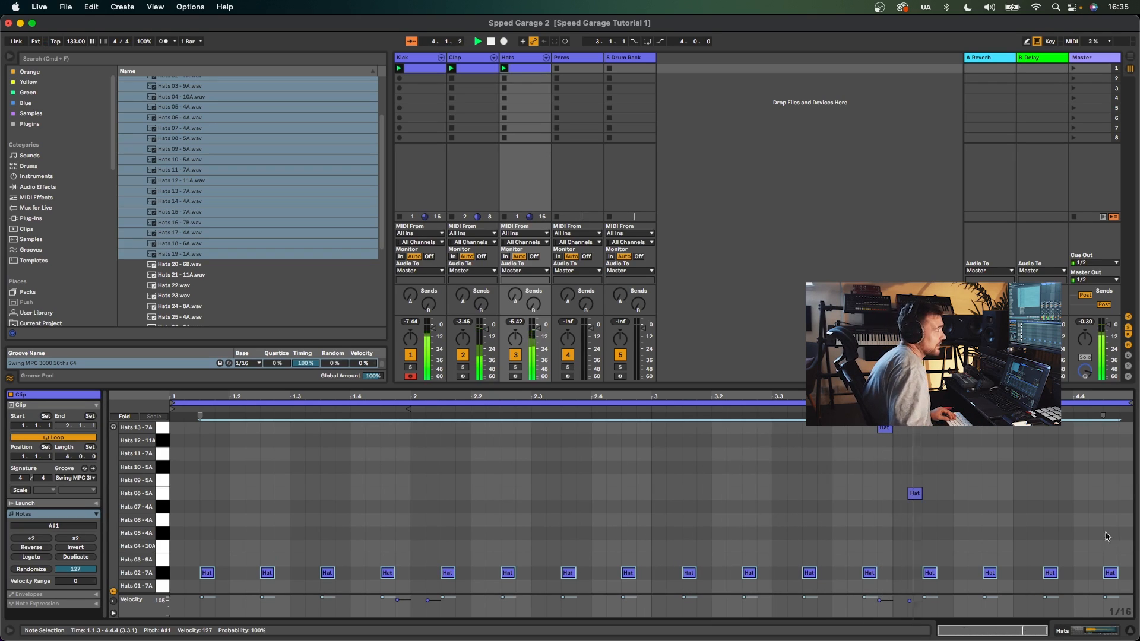
- Load all samples from the Speed Garage Drum One Shots Percussion folder into the Percs track's Drum Rack
click(574, 62)
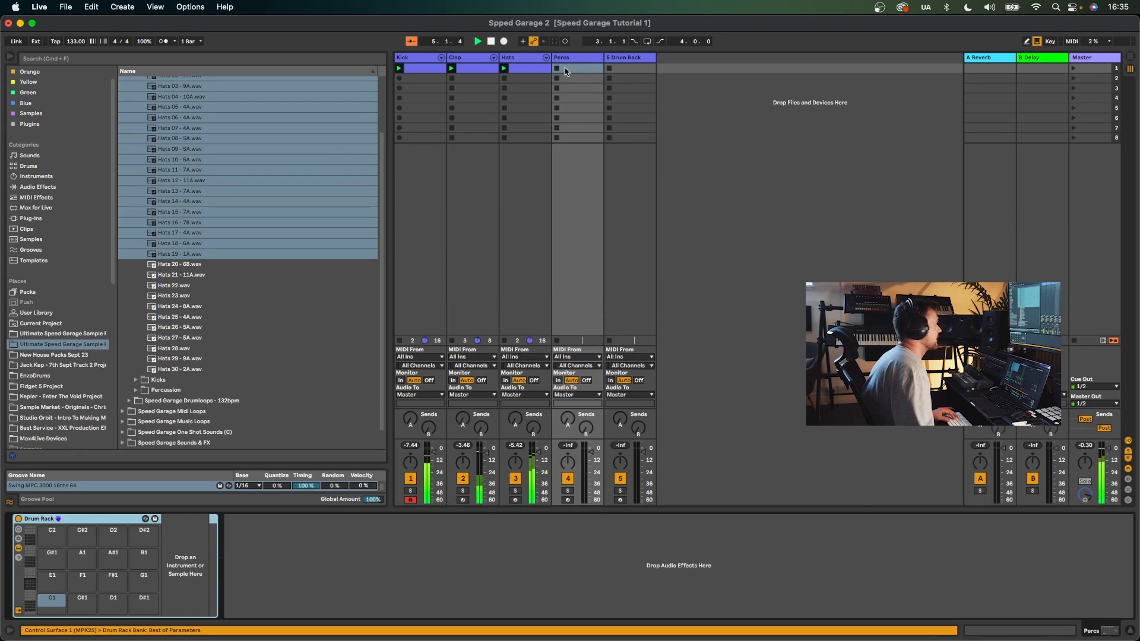
scroll(248, 227, up, 5)
click(136, 123)
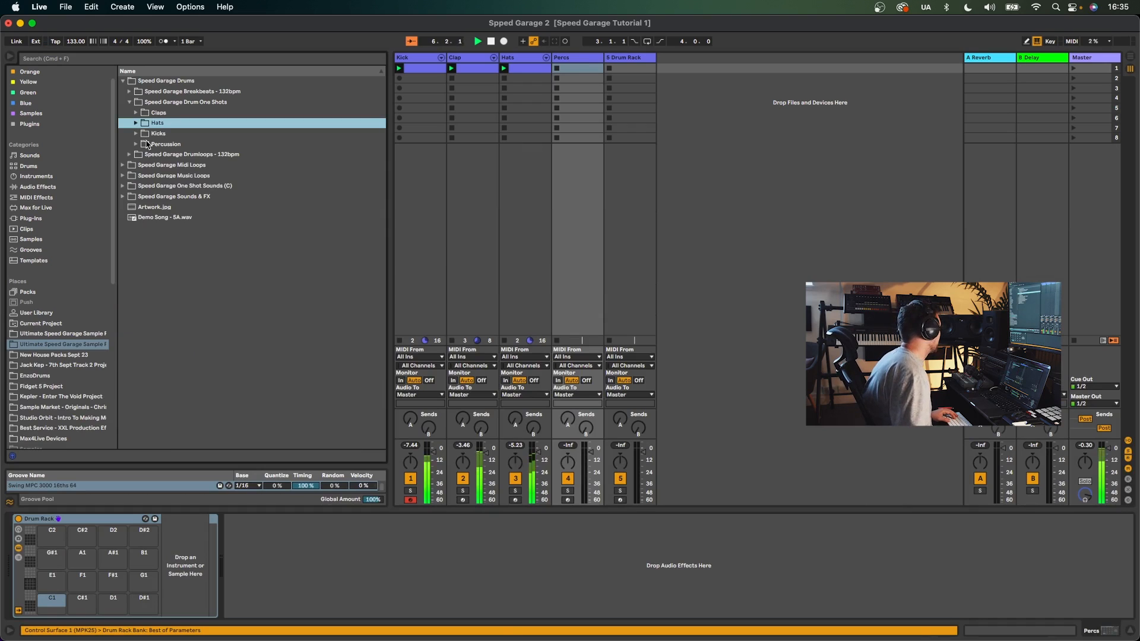
click(136, 144)
key(Down)
shift+click(188, 364)
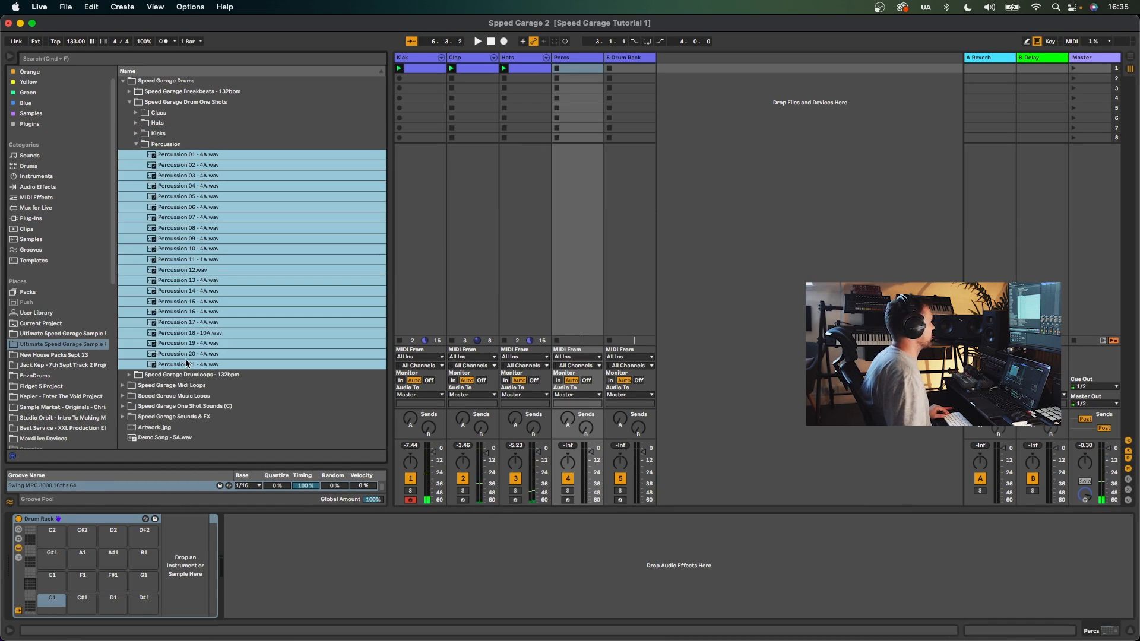
drag(189, 168, 65, 581)
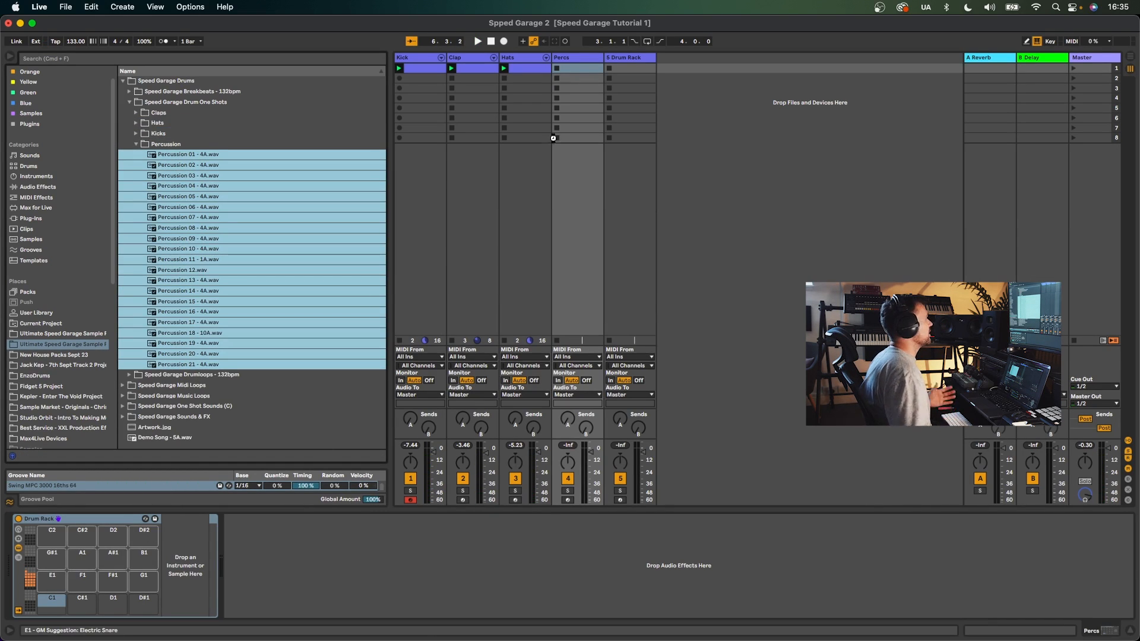
- Create a MIDI clip on the Percs track and set its length to 4 bars
double_click(575, 69)
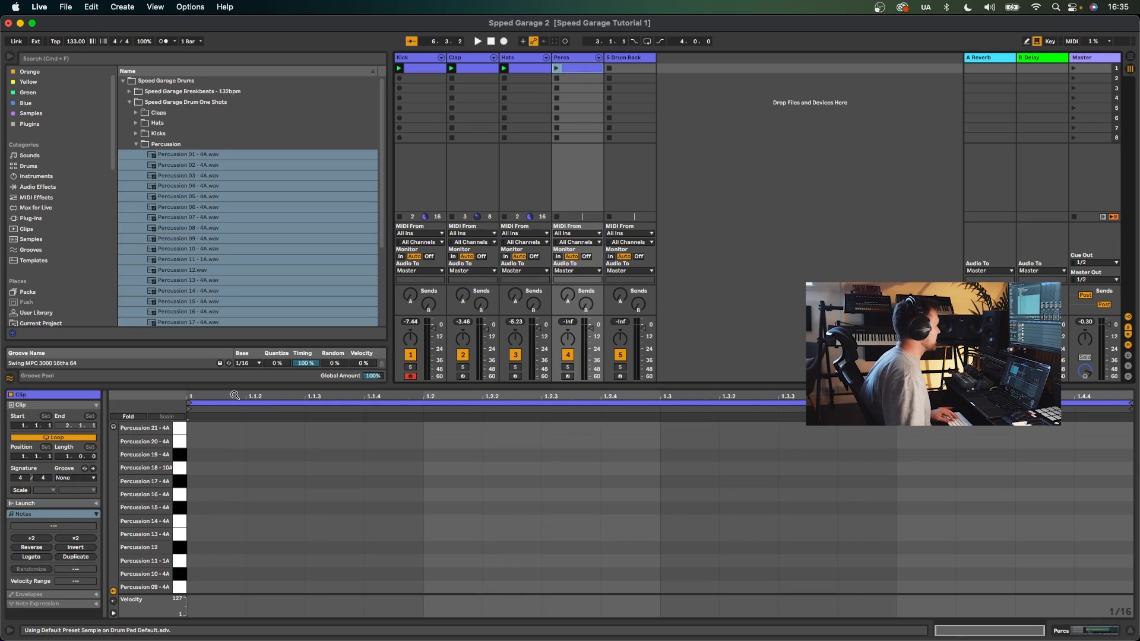
click(72, 479)
click(75, 496)
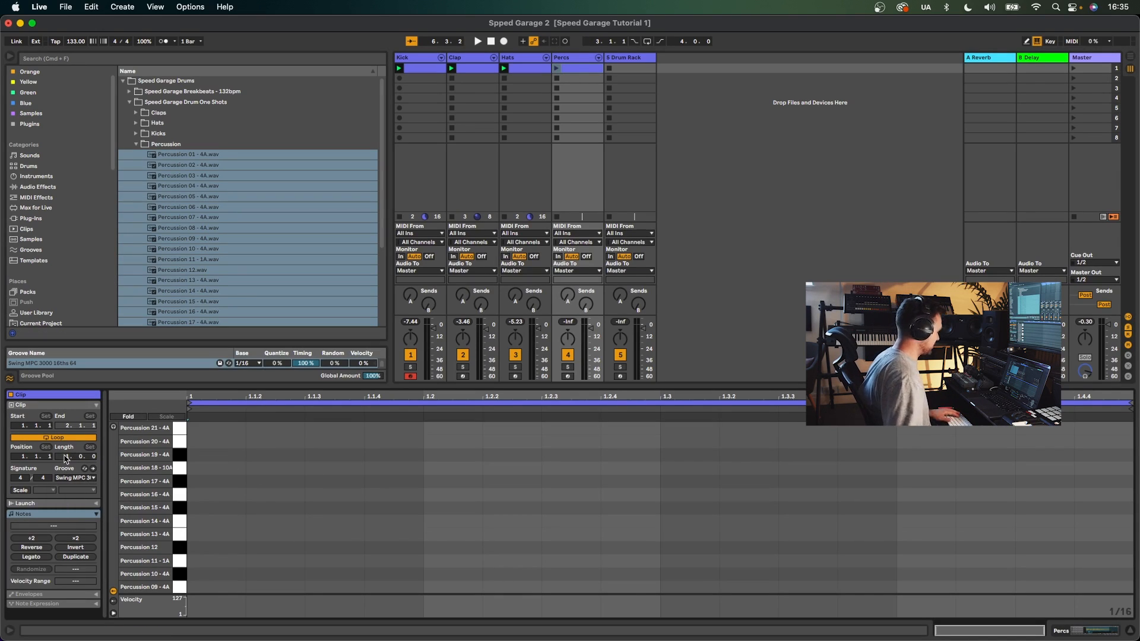
text(4)
key(Return)
- Draw percussion notes at about 1.1.4 on the Percussion 19 - 4A row and 1.2.3 on the Percussion 21 - 4A row
key(b)
click(223, 468)
click(559, 69)
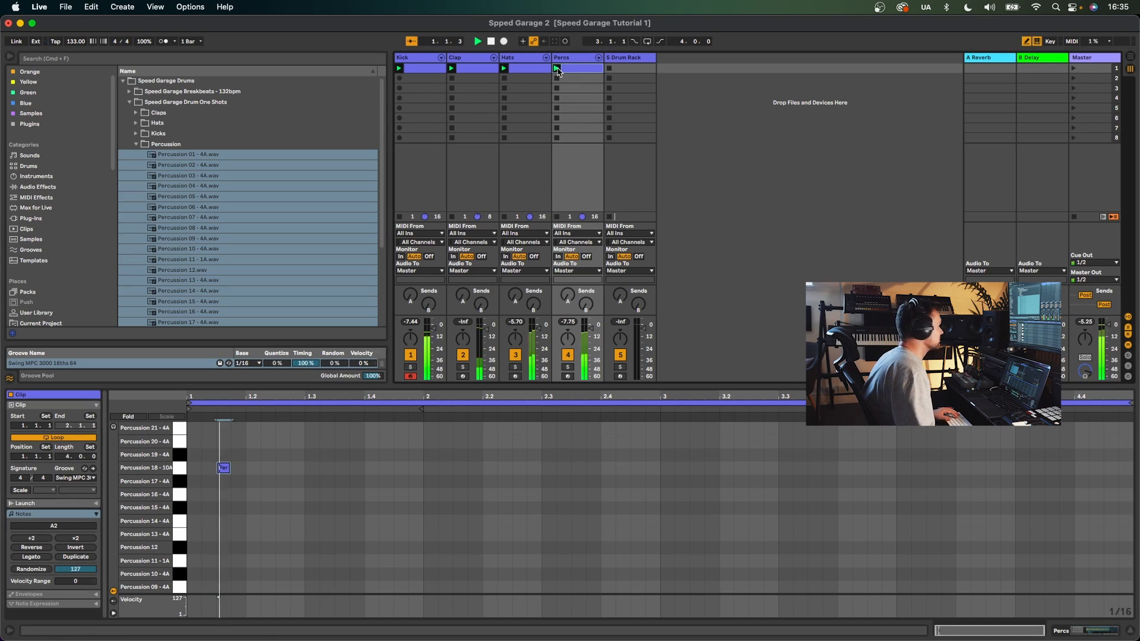
drag(224, 467, 239, 454)
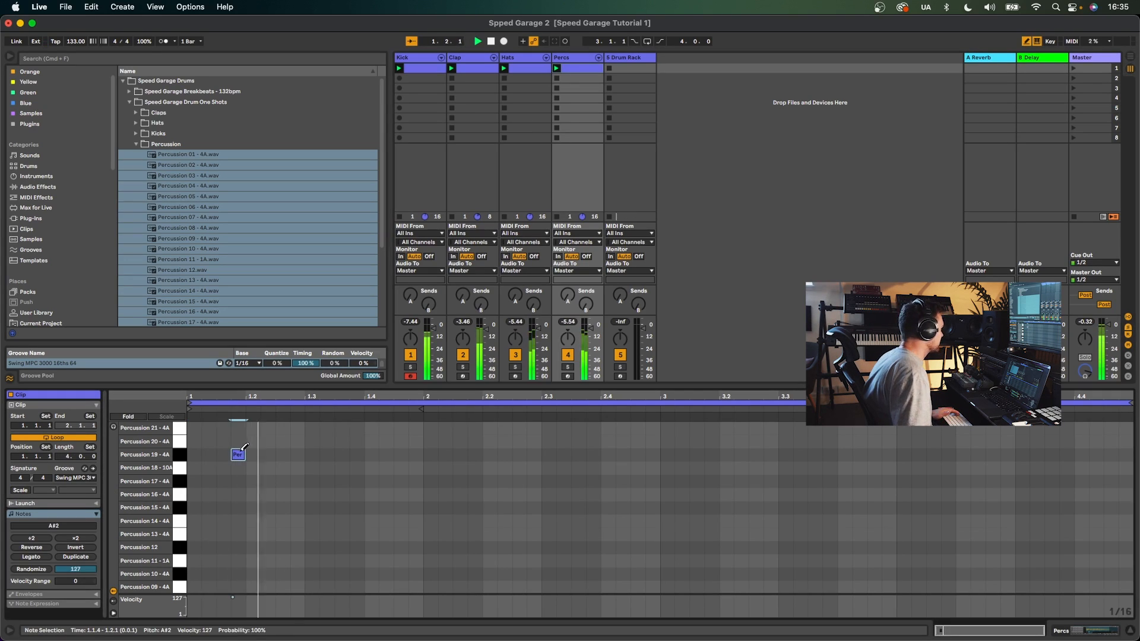
click(283, 427)
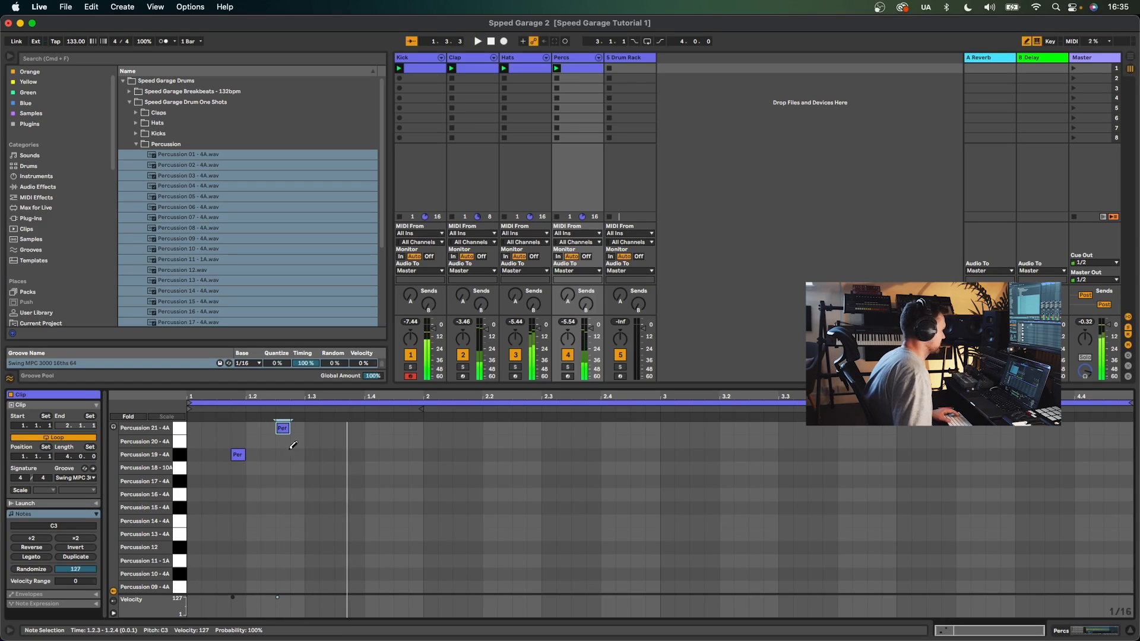
- Add percussion notes at about 2.1.4 on the Percussion 16 - 4A row and 2.2.3 on the Percussion 14 - 4A row
click(445, 468)
click(475, 455)
key(space)
click(475, 455)
click(445, 467)
click(445, 467)
click(464, 481)
click(446, 467)
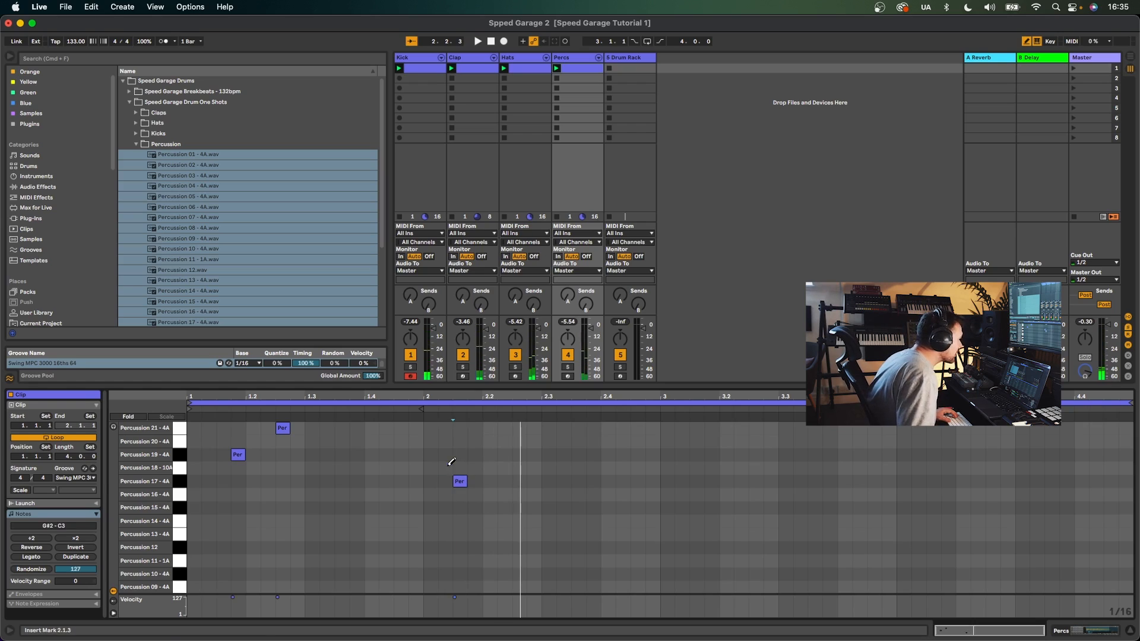
click(386, 410)
key(space)
drag(461, 478, 475, 493)
key(space)
click(518, 521)
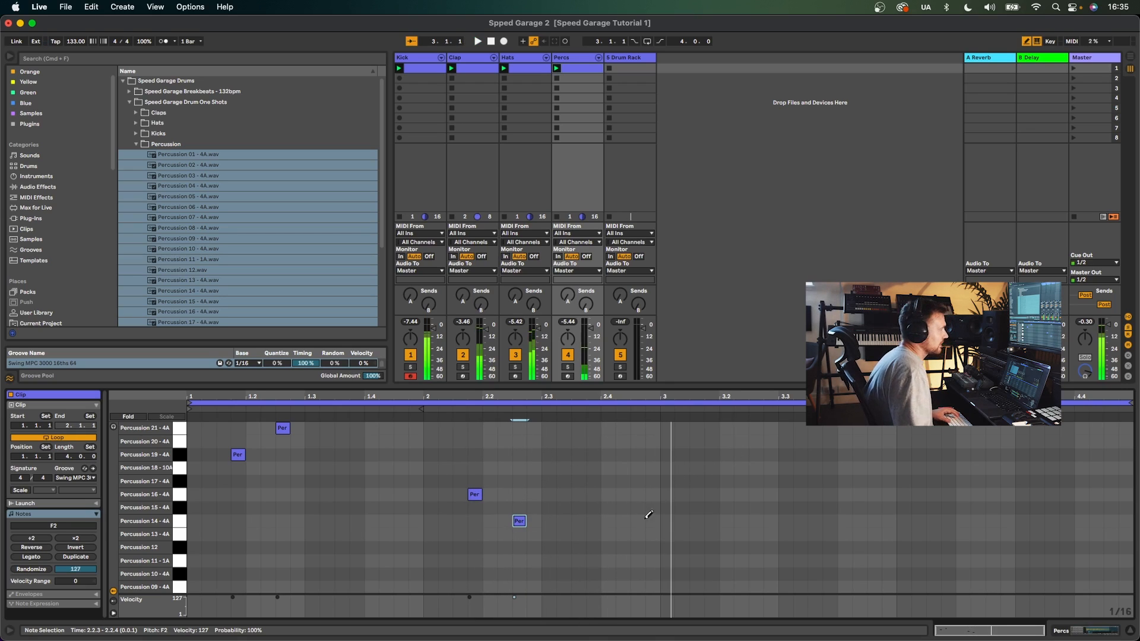
- Select all percussion notes and duplicate them to fill bars 3 and 4
key(super+a)
key(super+d)
key(b)
- Add a descending percussion fill at the end of bar 4 on the Percussion 20, 16, 13 and 10 rows, and adjust the Percs volume
click(1036, 441)
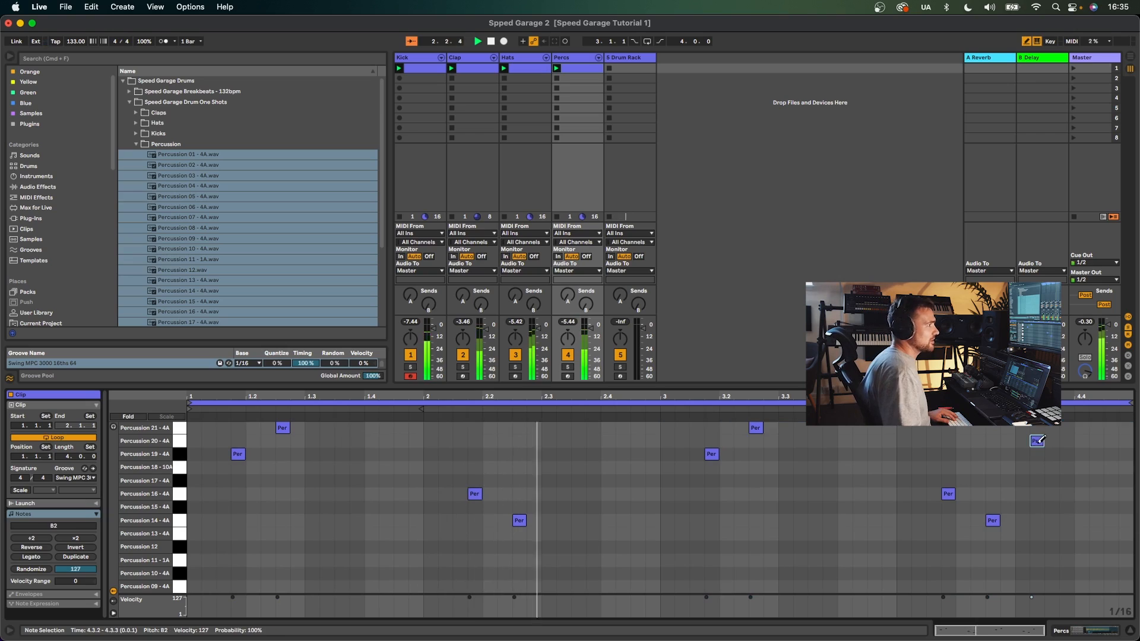
click(1095, 494)
click(1110, 533)
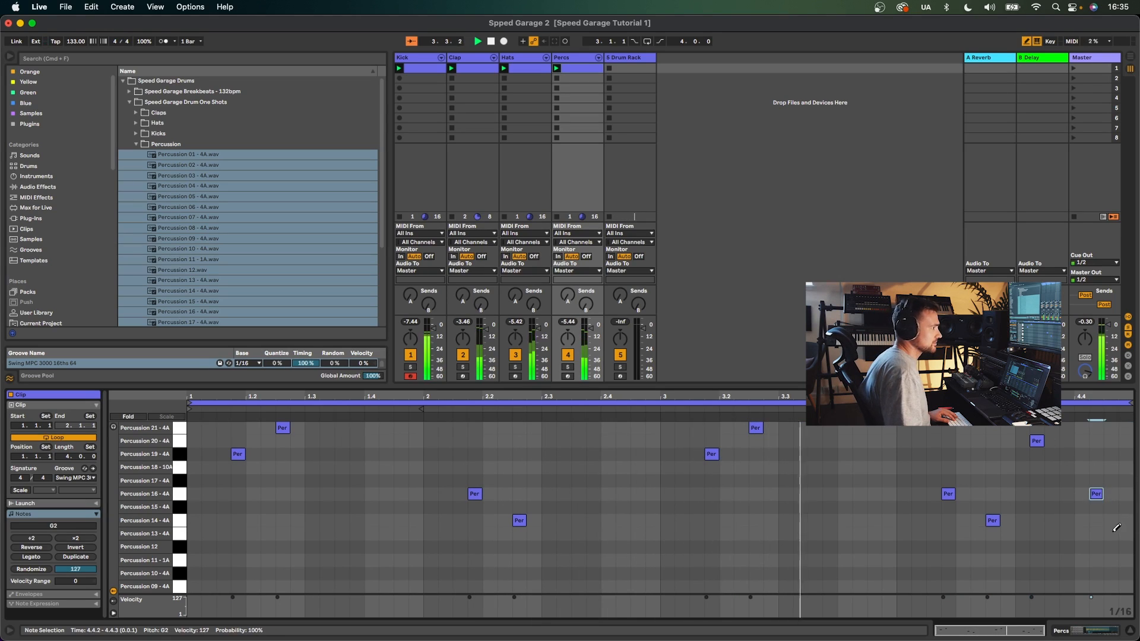
click(1125, 573)
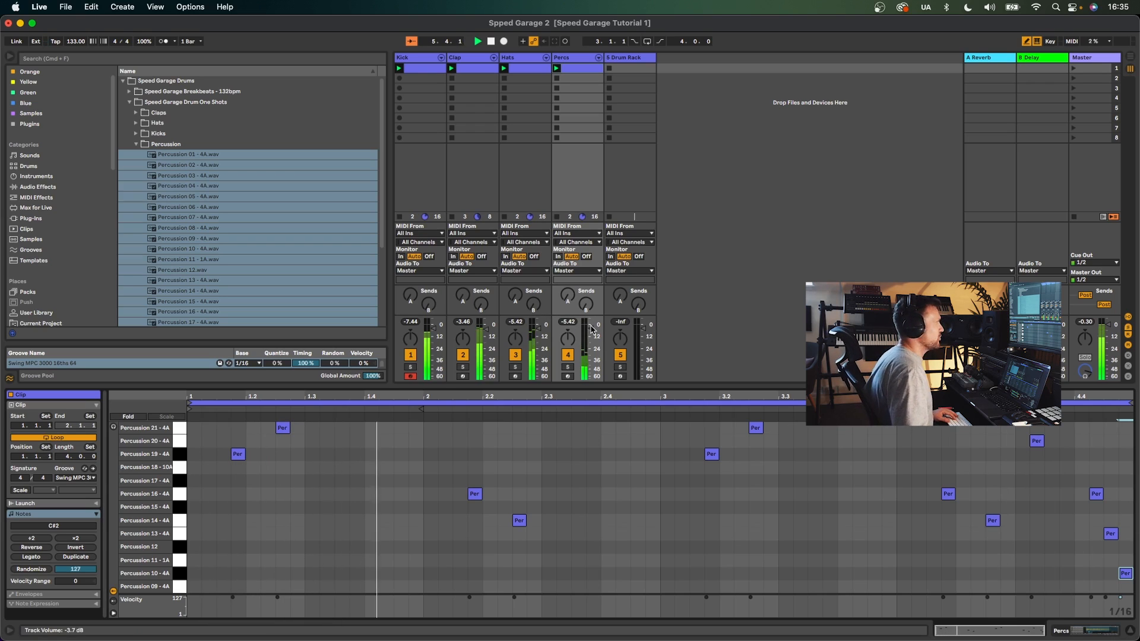
drag(591, 328, 590, 330)
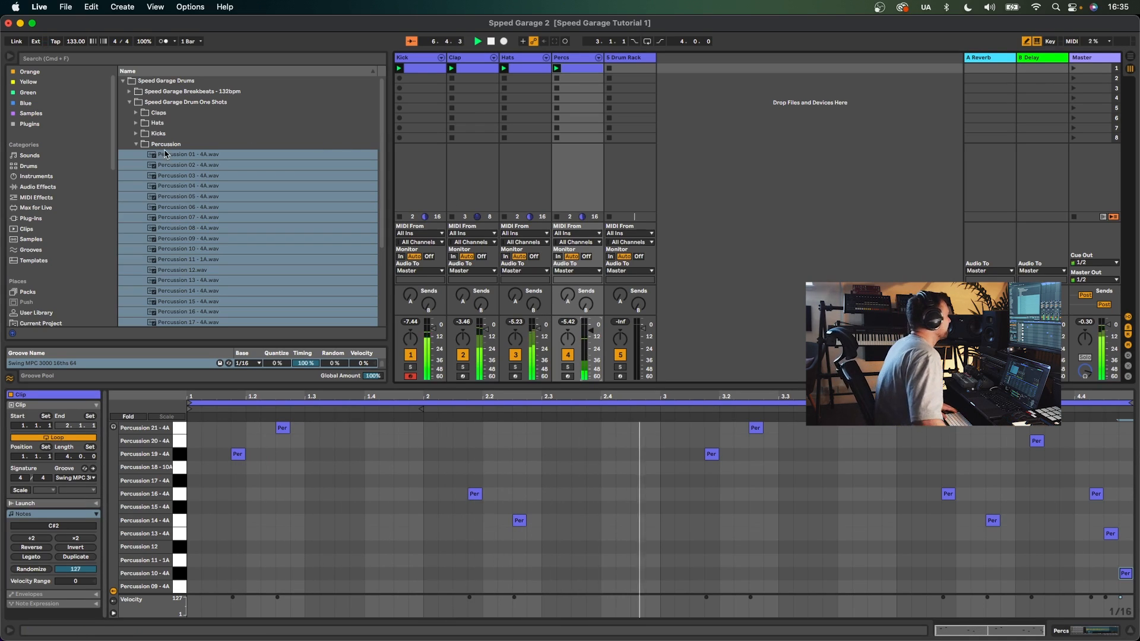
- Collapse the Percussion folder and duplicate the empty 5 Drum Rack track
click(137, 145)
click(621, 59)
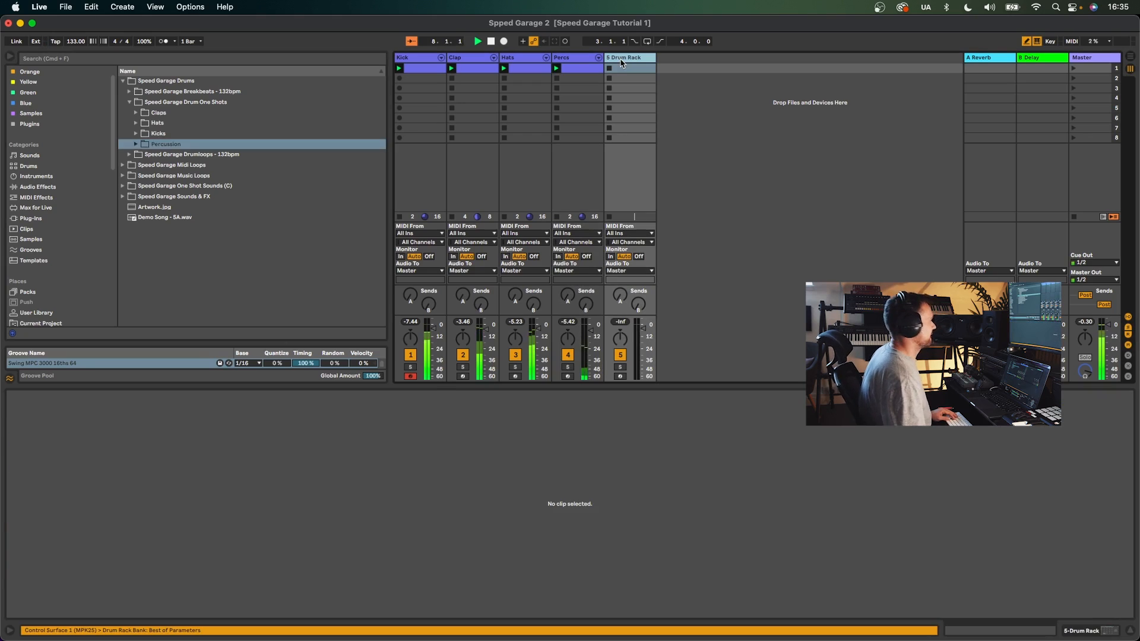
key(super+d)
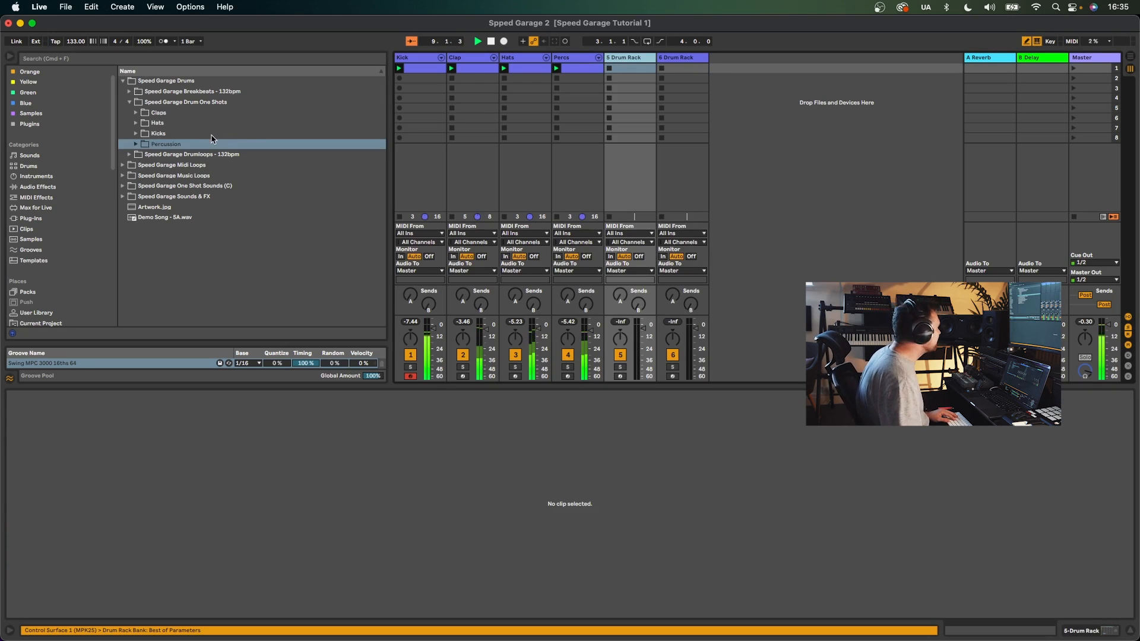
- Search the local samples location for garage
click(143, 126)
scroll(60, 219, down, 5)
scroll(58, 221, down, 6)
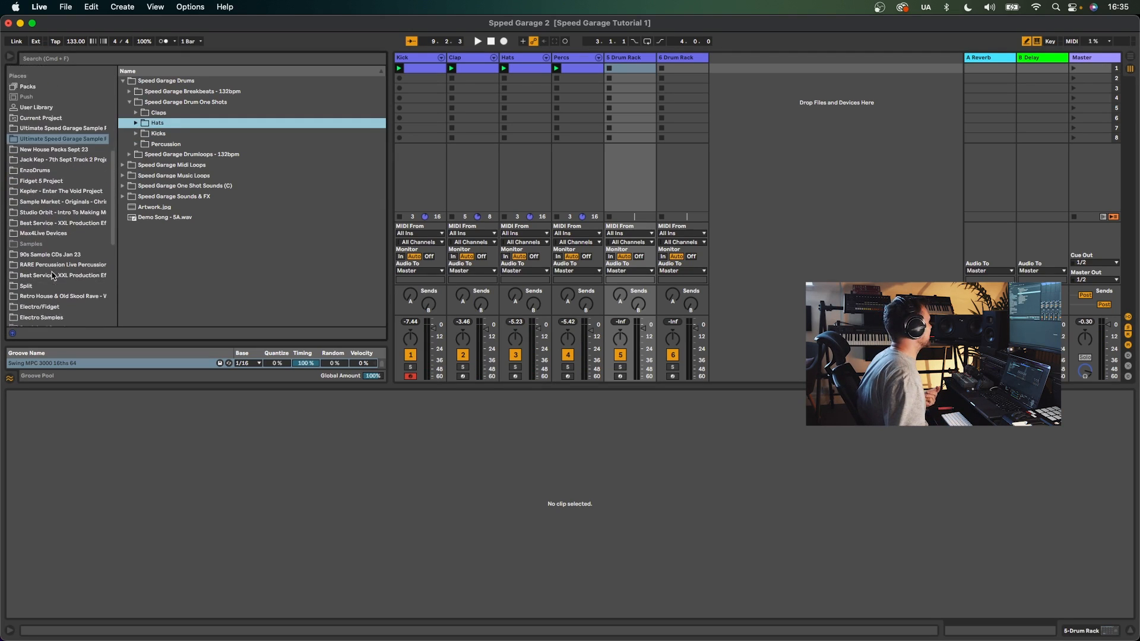
click(40, 286)
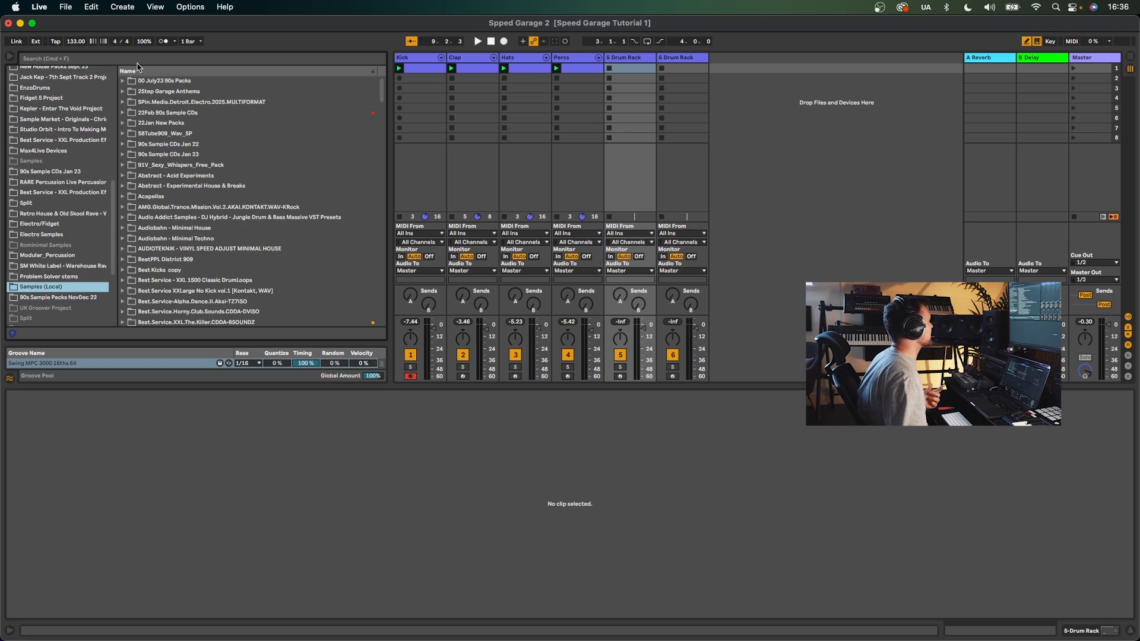
click(139, 59)
text(g)
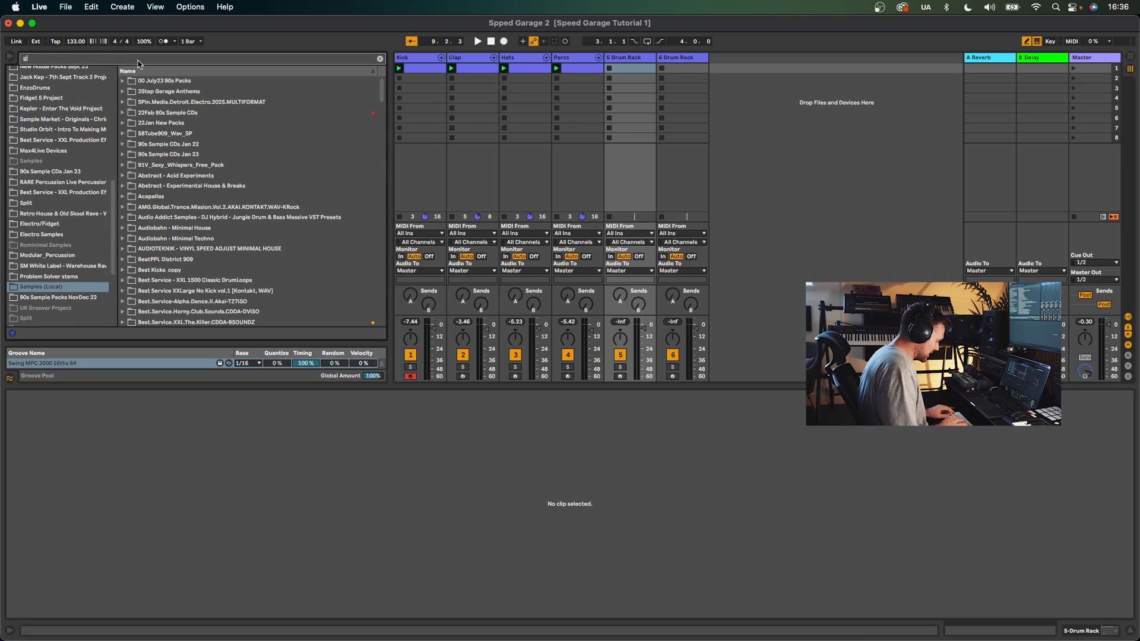
text(arage)
- Open the 2Step Garage Anthems drum hits hats folder and audition the hat samples
click(123, 91)
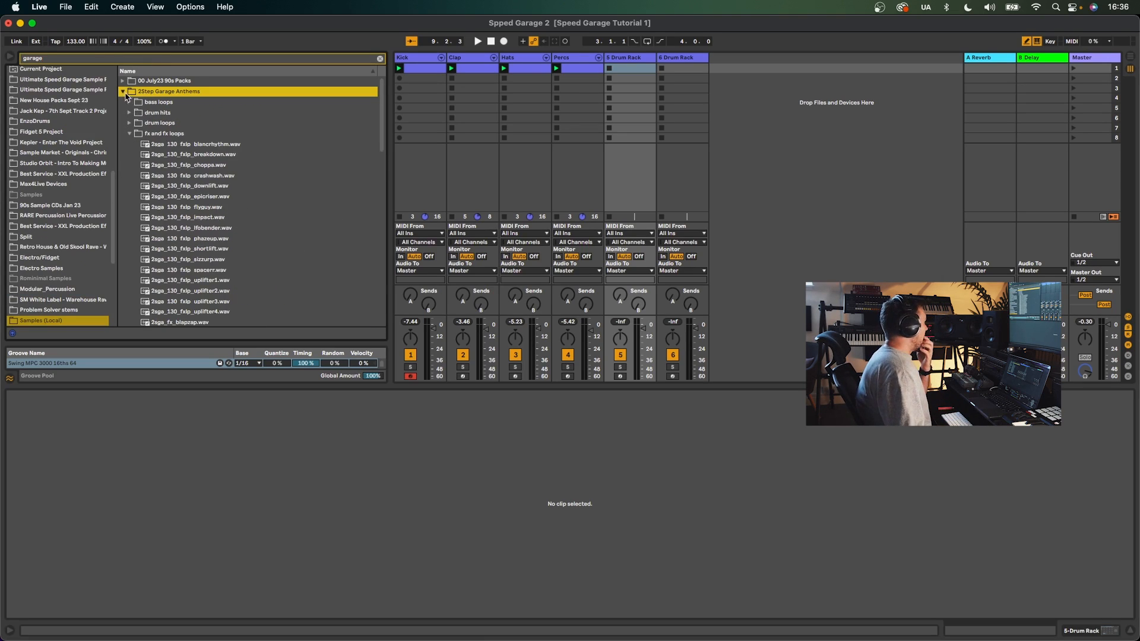
click(129, 133)
click(129, 112)
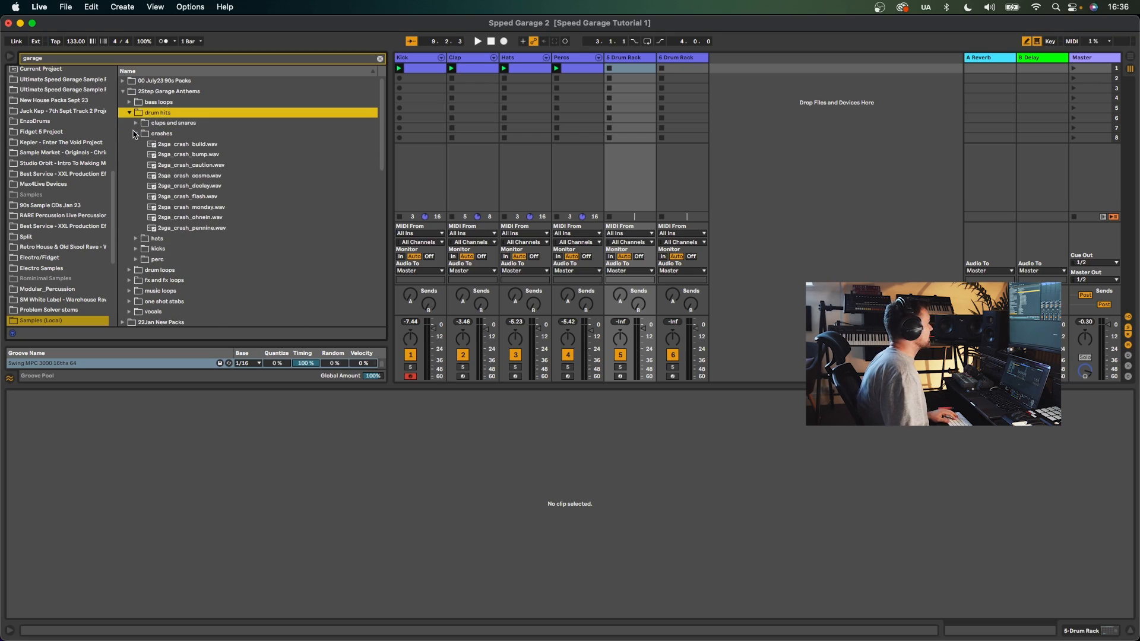
click(135, 134)
click(135, 145)
click(182, 155)
click(186, 166)
click(184, 158)
click(190, 177)
click(192, 186)
click(194, 197)
click(196, 206)
click(195, 197)
click(195, 226)
click(194, 199)
click(195, 217)
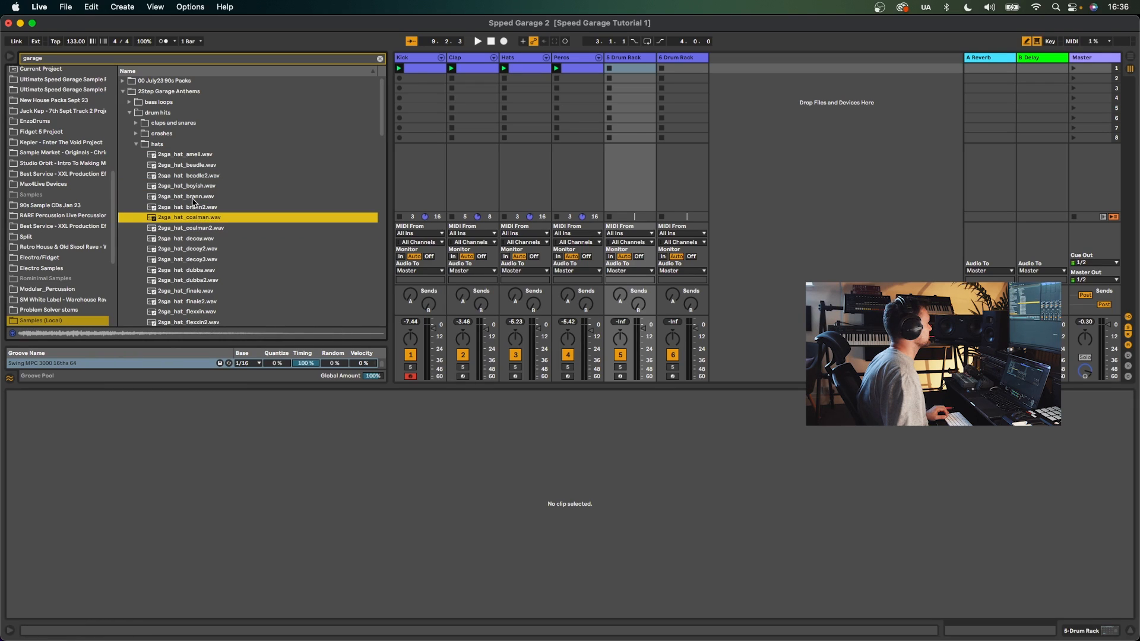
super+click(193, 197)
- Load the 2ga_hat_brann and 2ga_hat_coalman samples onto pads of the 5 Drum Rack track
double_click(626, 60)
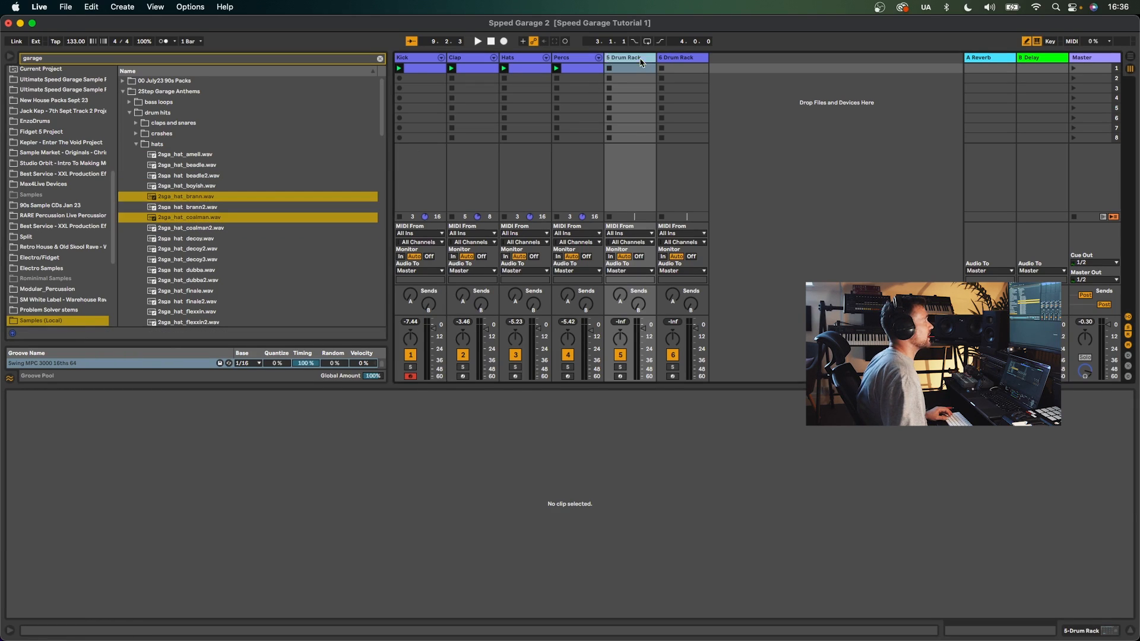
drag(202, 195, 96, 567)
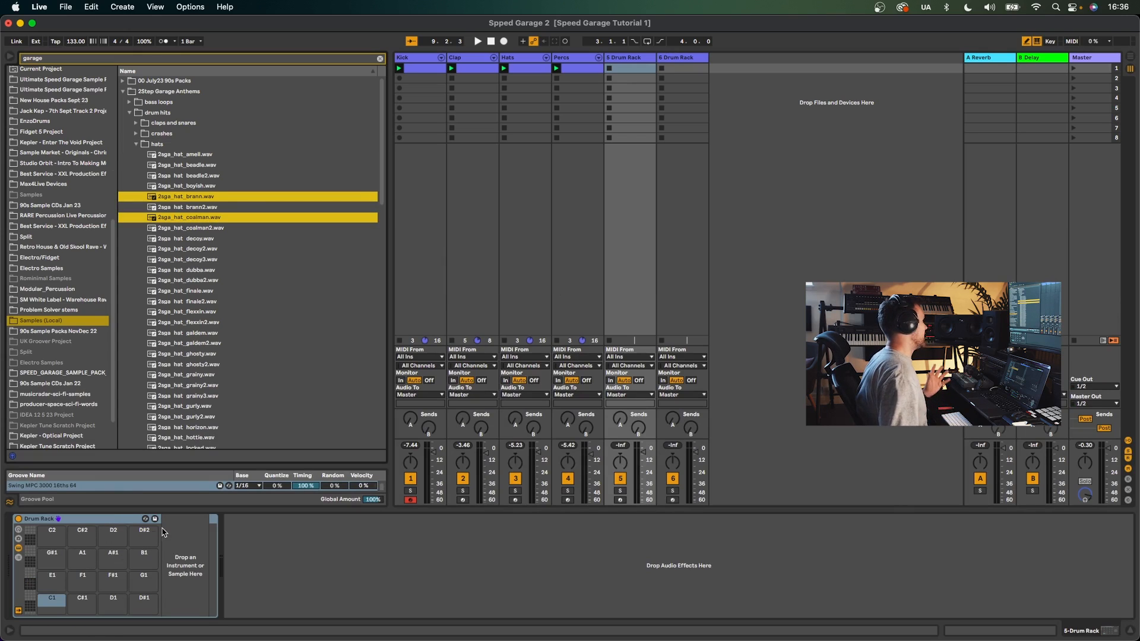
drag(185, 198, 82, 562)
- Create a clip on the 5 Drum Rack track and draw notes at the start on 2ga_hat_coalman and near 1.3 on 2ga_hat_brann
double_click(623, 68)
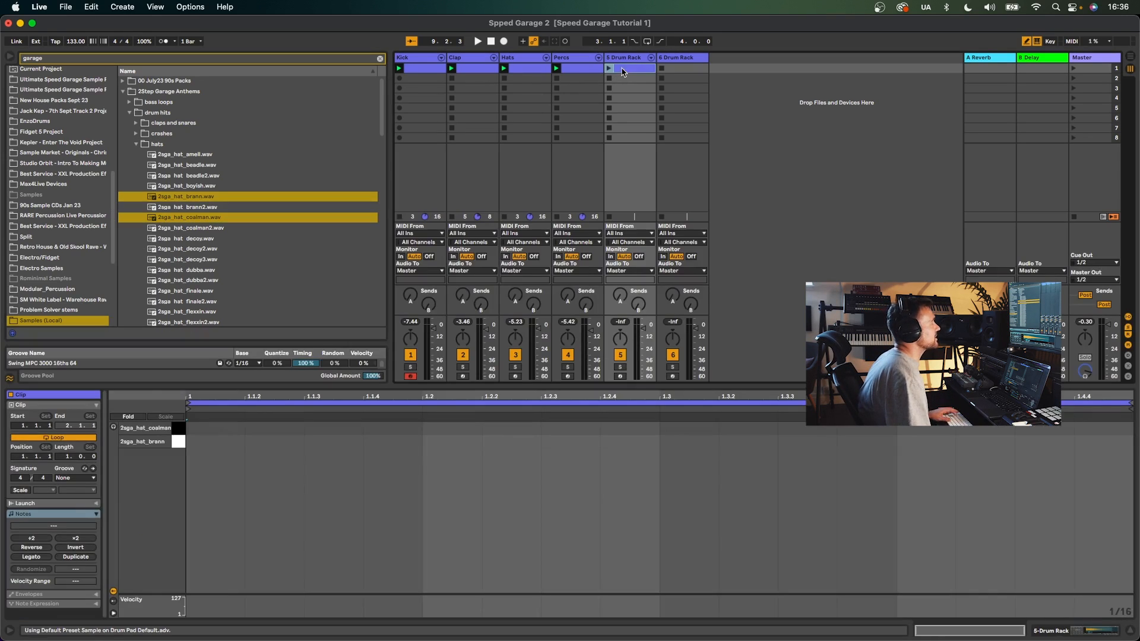
key(b)
click(236, 429)
click(325, 441)
key(space)
- Vary the velocities of the hat notes and play the pattern back
key(space)
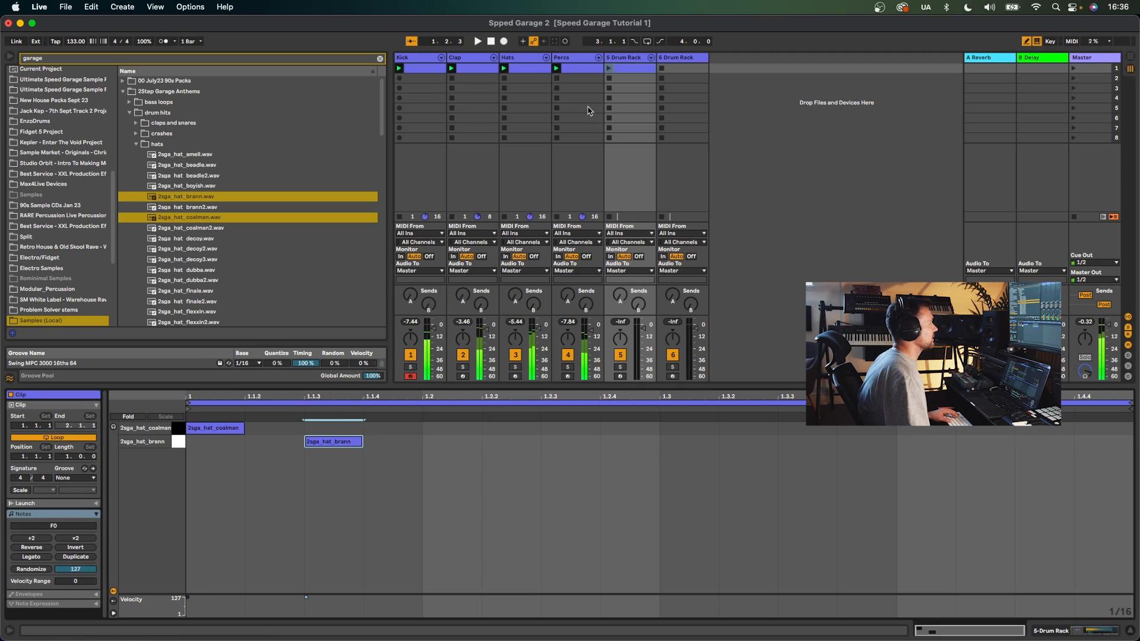
- Draw 2ga_hat_coalman notes on the remaining beats and 2ga_hat_brann notes on each offbeat across the bar
click(609, 68)
click(451, 428)
click(570, 442)
click(710, 428)
click(807, 441)
click(926, 428)
click(1068, 442)
key(b)
drag(306, 597, 239, 600)
drag(427, 597, 426, 600)
drag(551, 597, 552, 600)
drag(665, 598, 662, 602)
drag(781, 598, 781, 600)
drag(899, 597, 899, 605)
drag(1018, 597, 1018, 600)
key(space)
- Clear the browser search and add the Add some Random velocity MIDI effect to the 5 Drum Rack track
scroll(76, 167, up, 5)
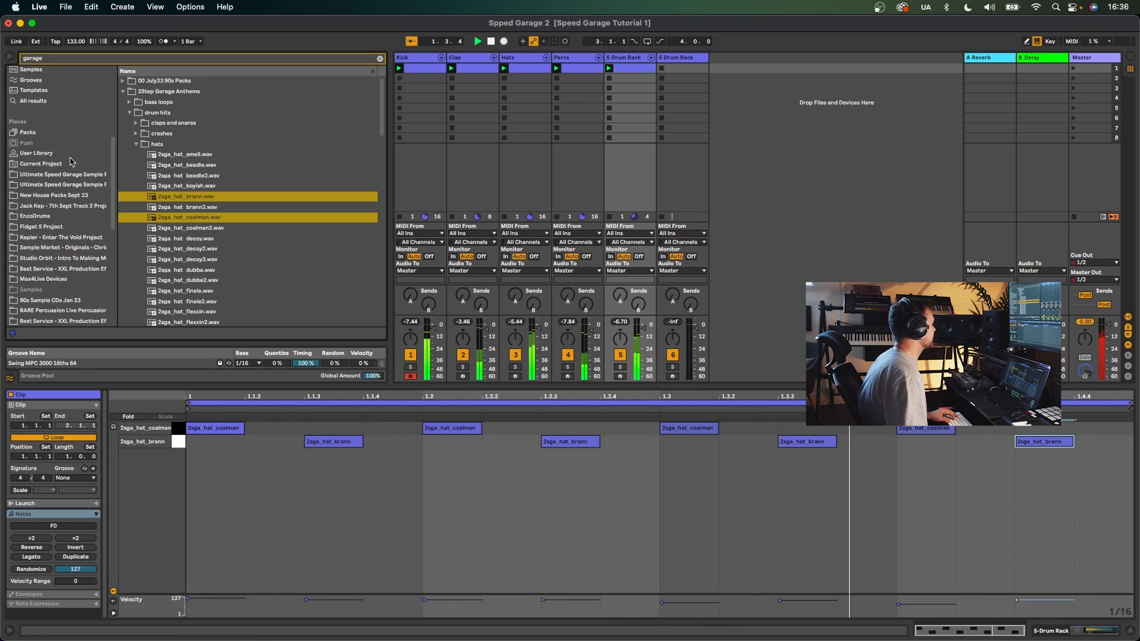
click(380, 58)
scroll(87, 189, down, 5)
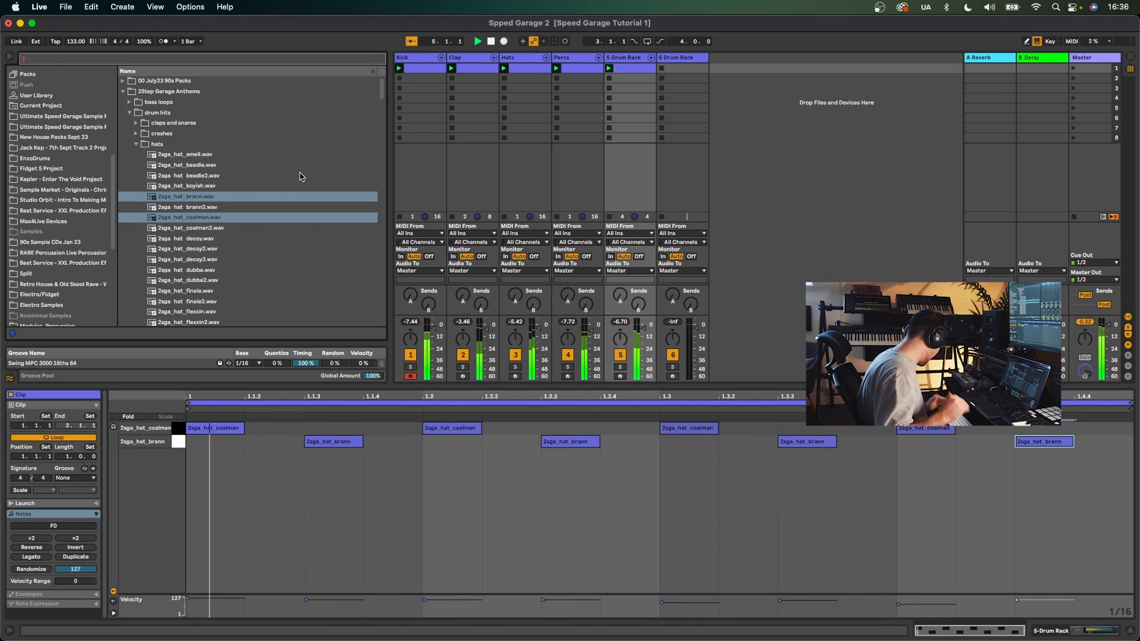
click(625, 315)
key(space)
scroll(42, 209, up, 5)
scroll(41, 209, up, 3)
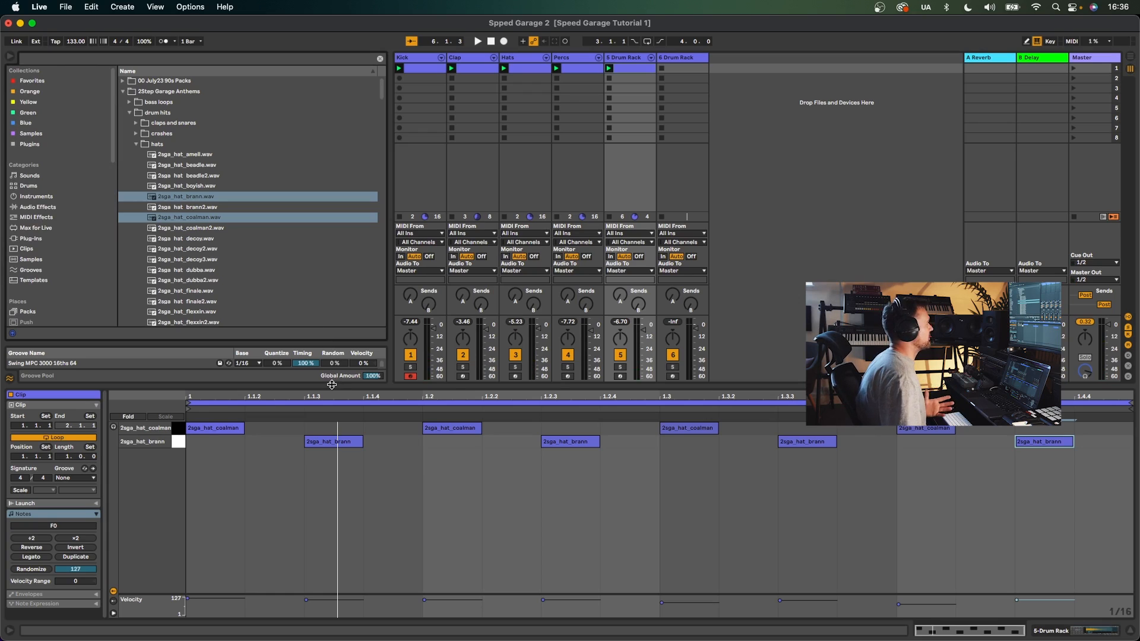
drag(332, 385, 330, 411)
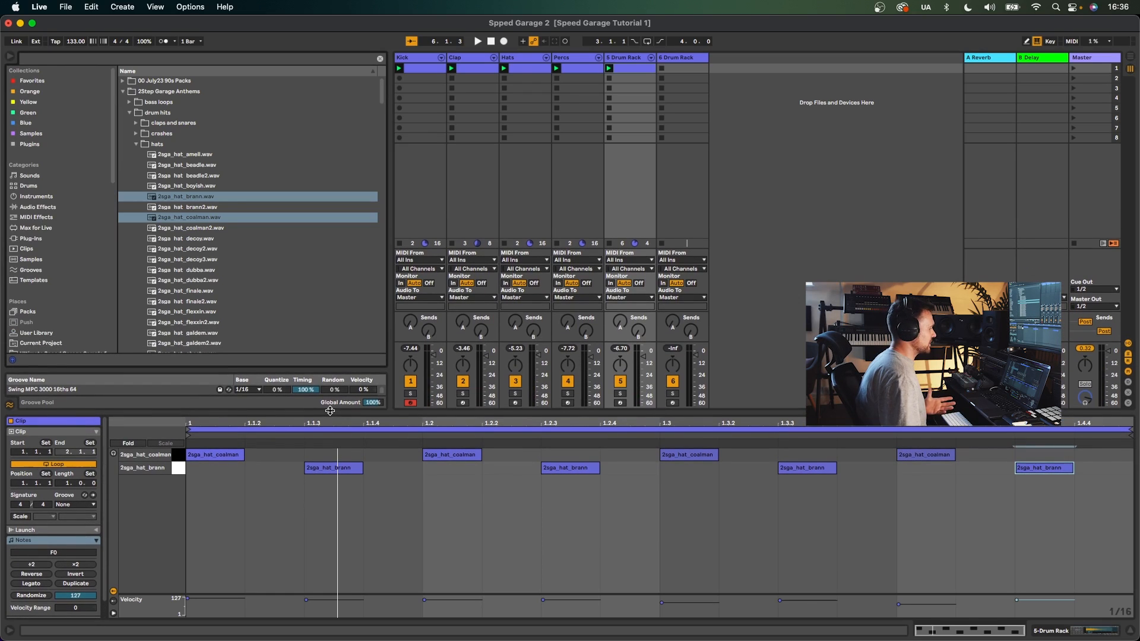
click(620, 57)
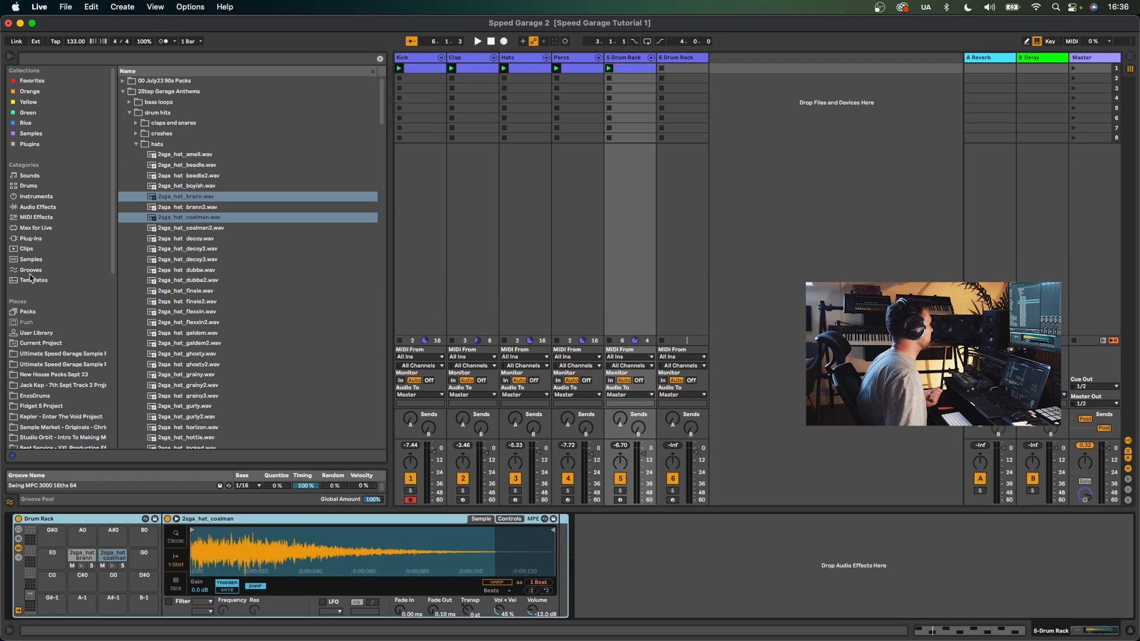
click(38, 239)
click(35, 228)
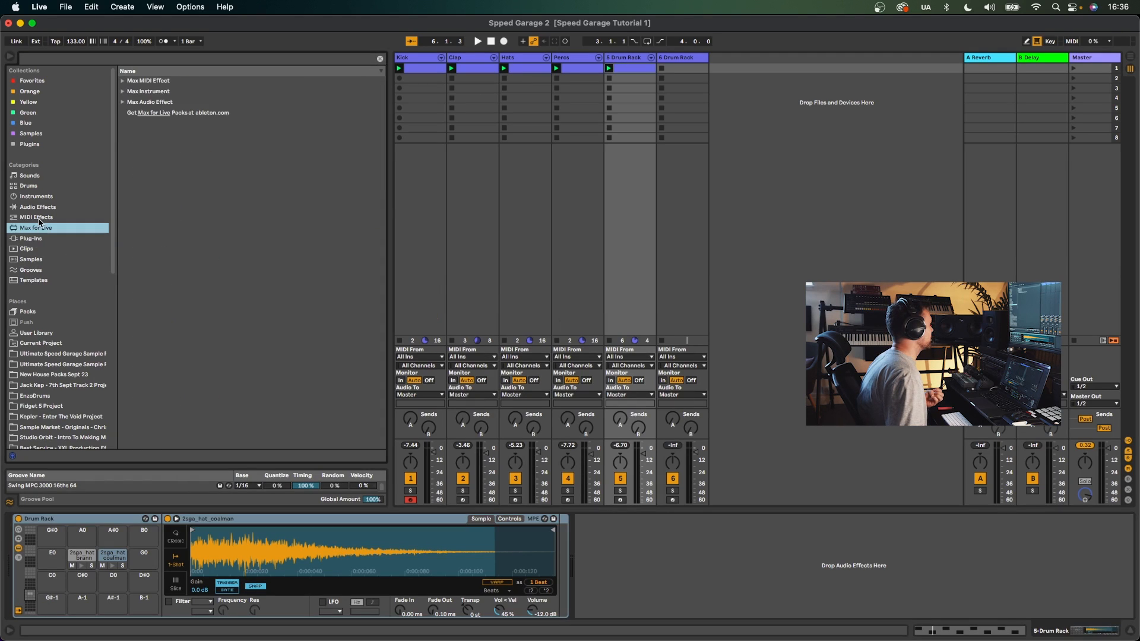
click(36, 217)
double_click(169, 228)
- Set the Add some Random effect's random amount to 16 while the loop plays
key(space)
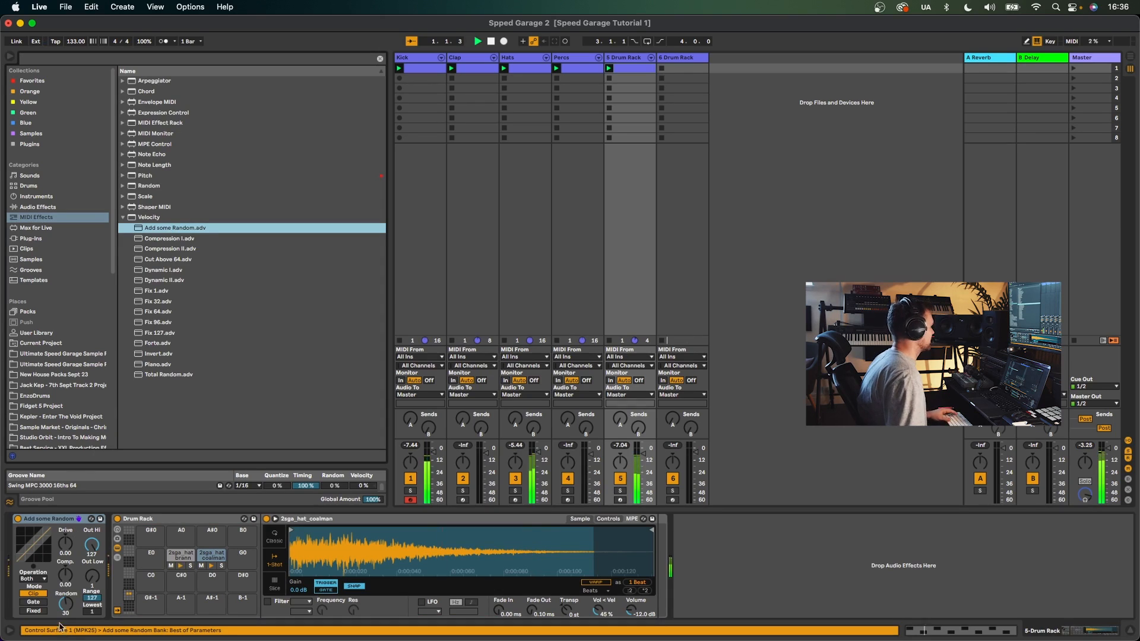
drag(61, 606, 61, 608)
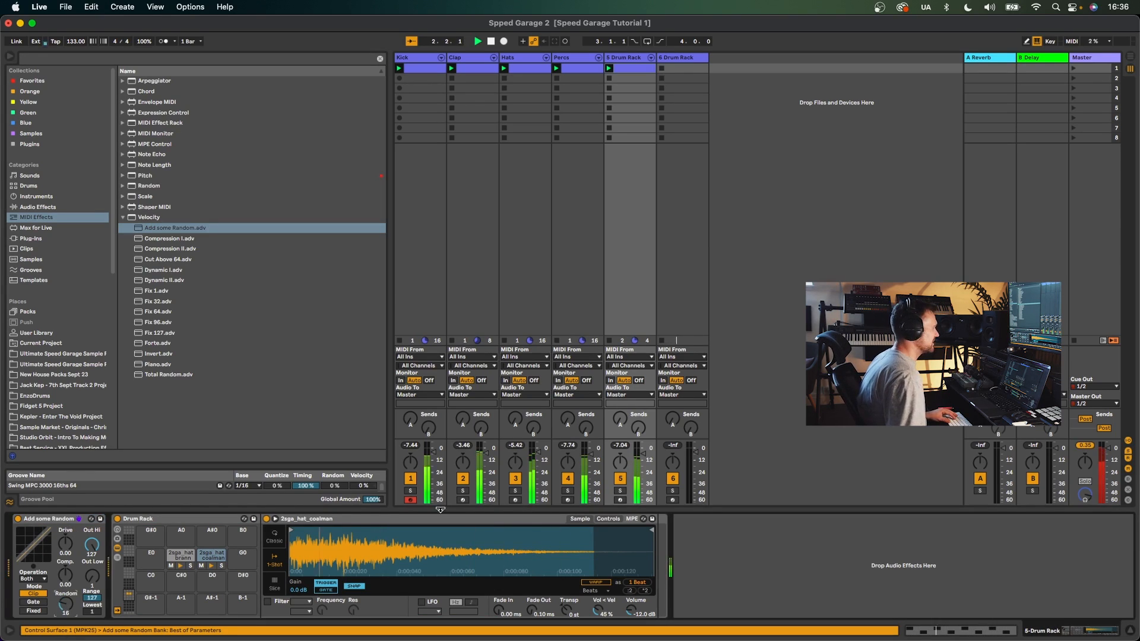
drag(643, 454, 643, 456)
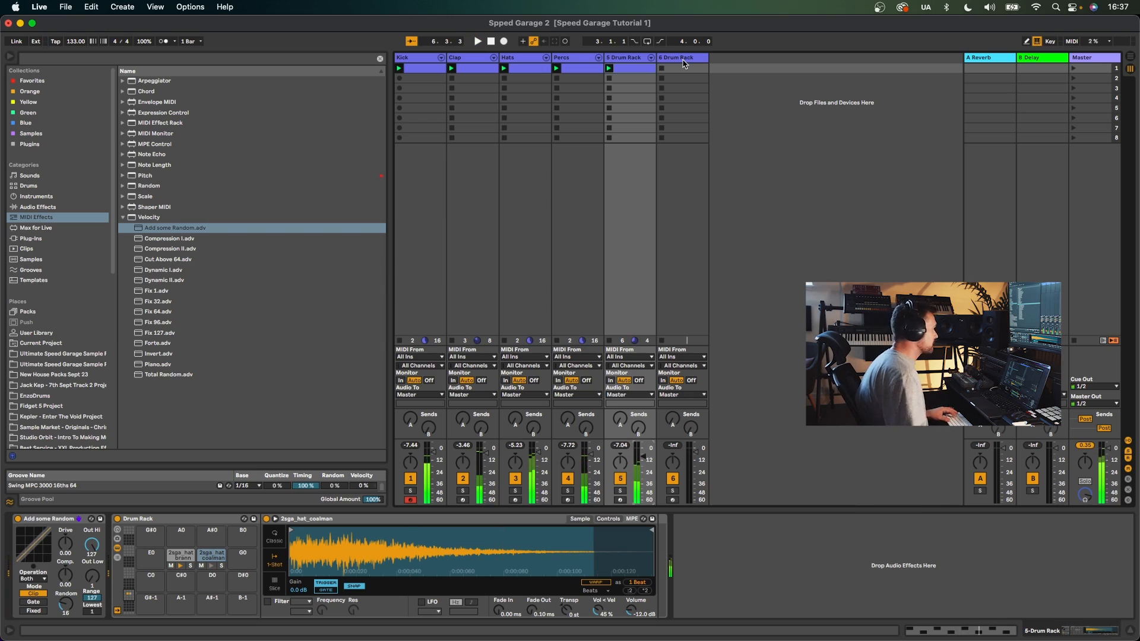
- Insert a new MIDI track, load Speed Garage One Shot Basses 3 onto it, and set its volume to about -4 dB
click(685, 60)
key(super+shift+t)
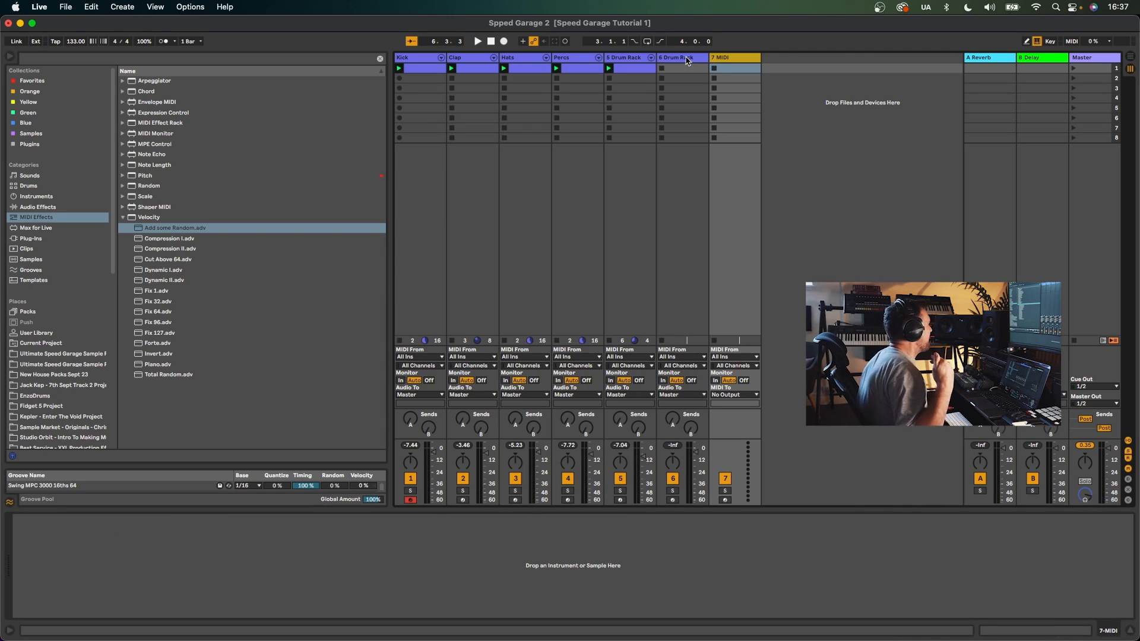
click(64, 364)
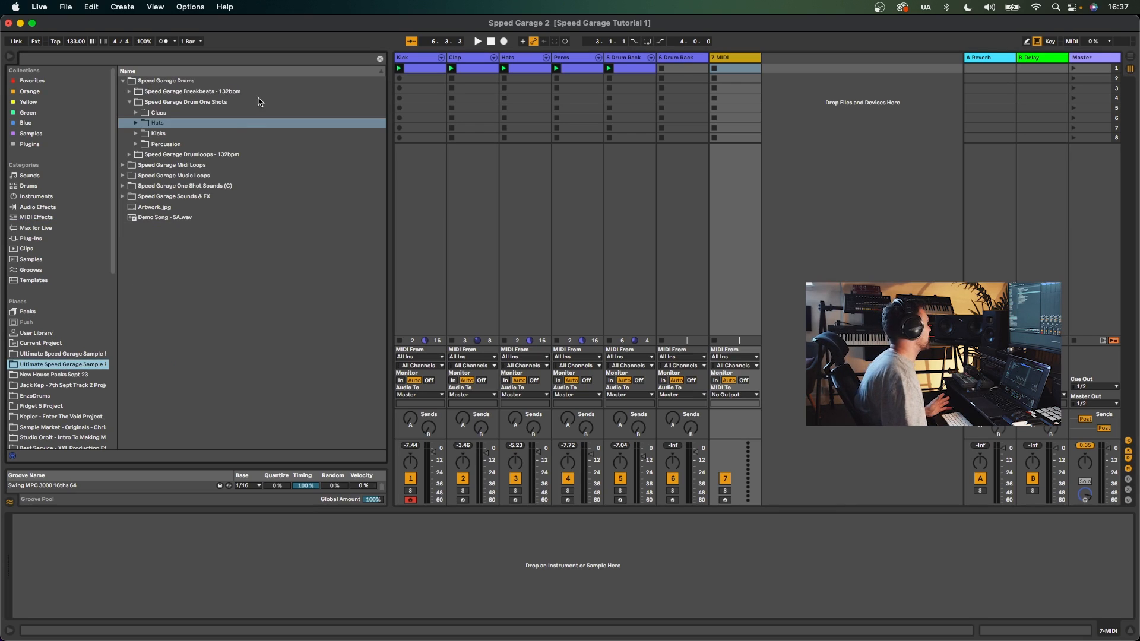
click(49, 354)
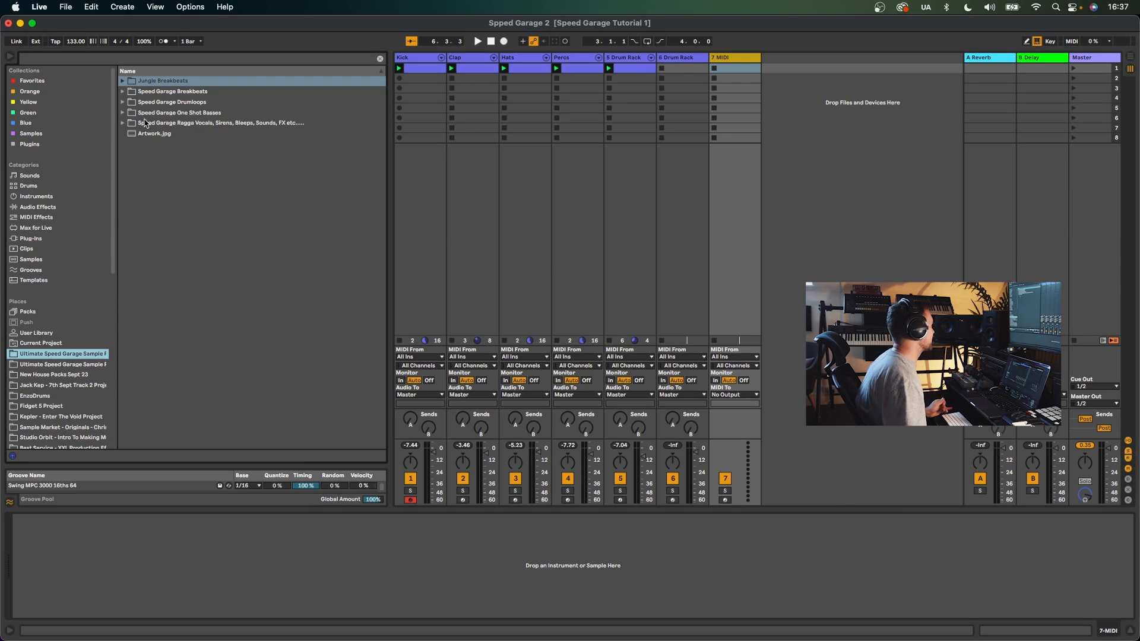
click(123, 113)
click(172, 144)
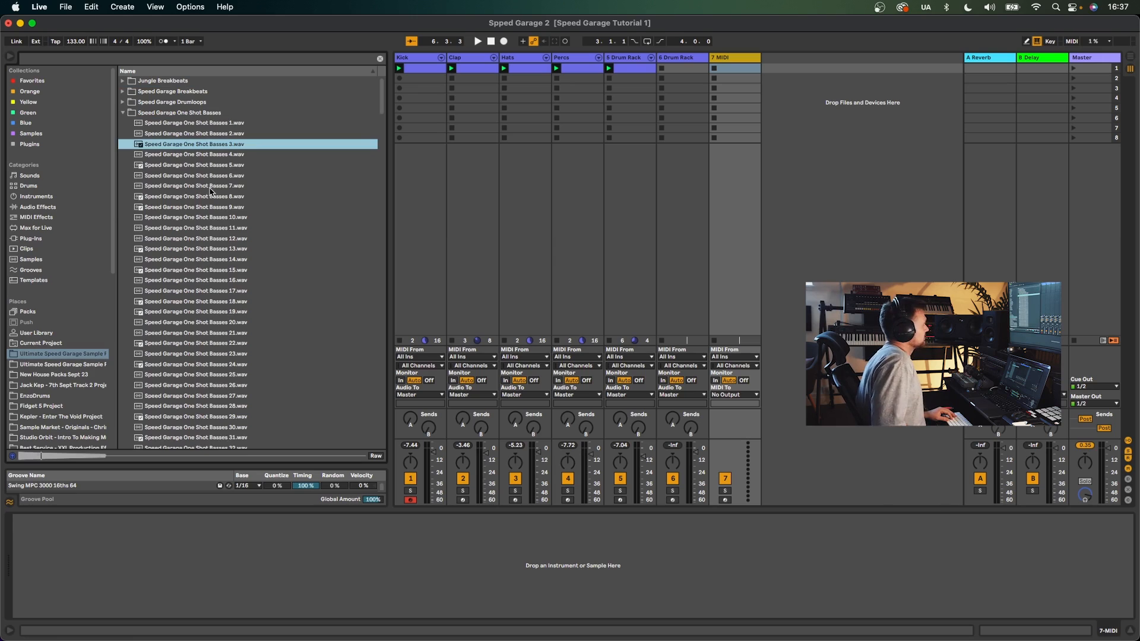
click(740, 59)
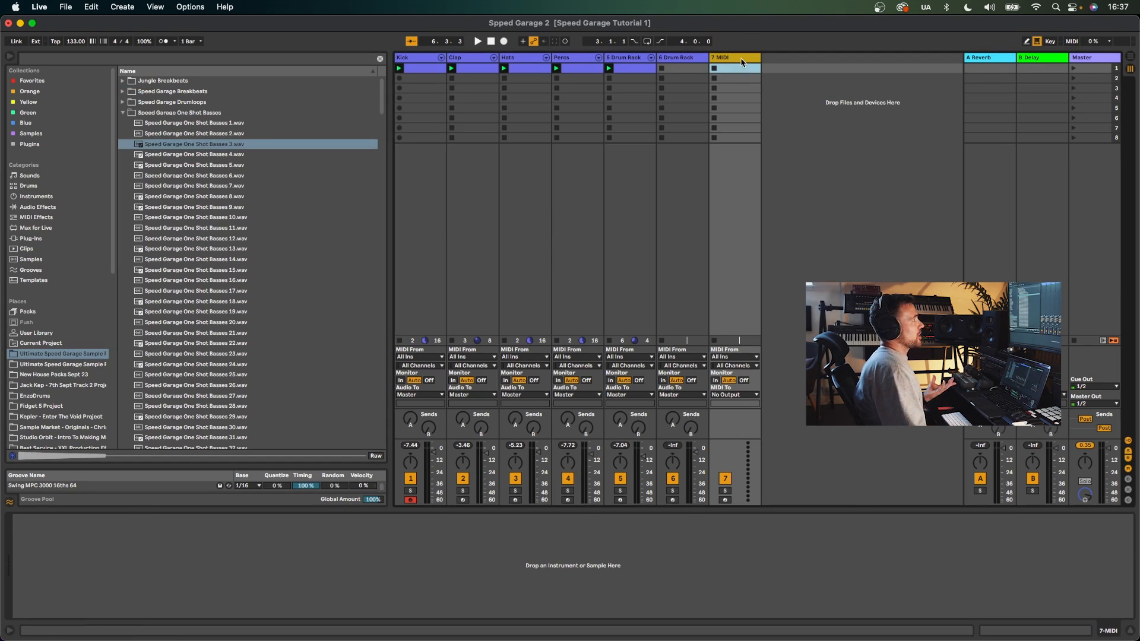
double_click(228, 146)
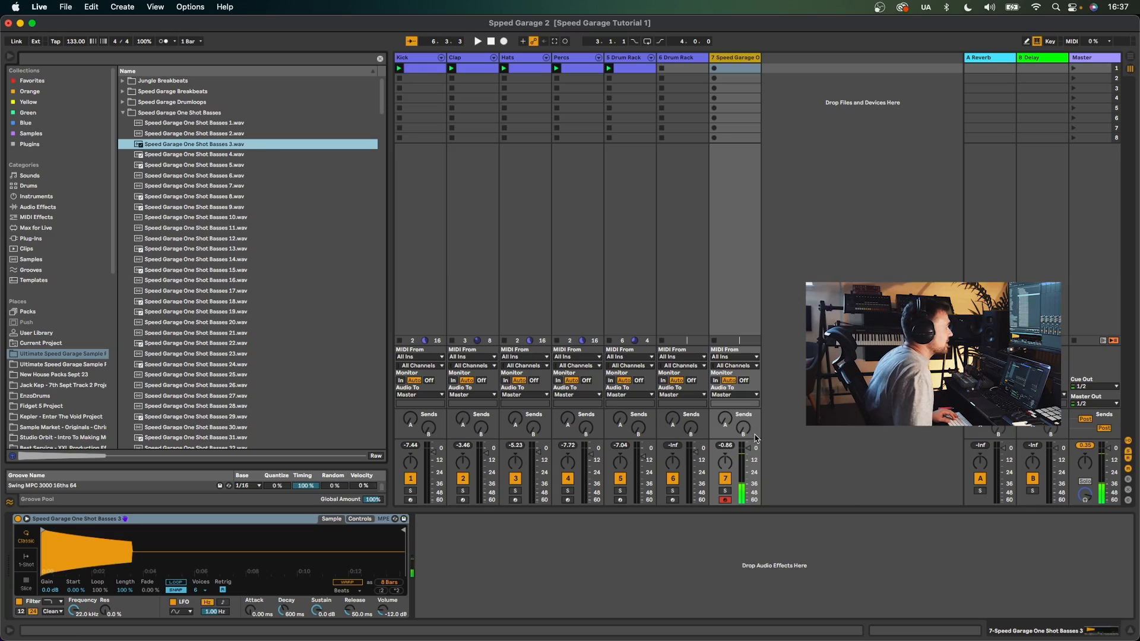
drag(749, 448, 749, 450)
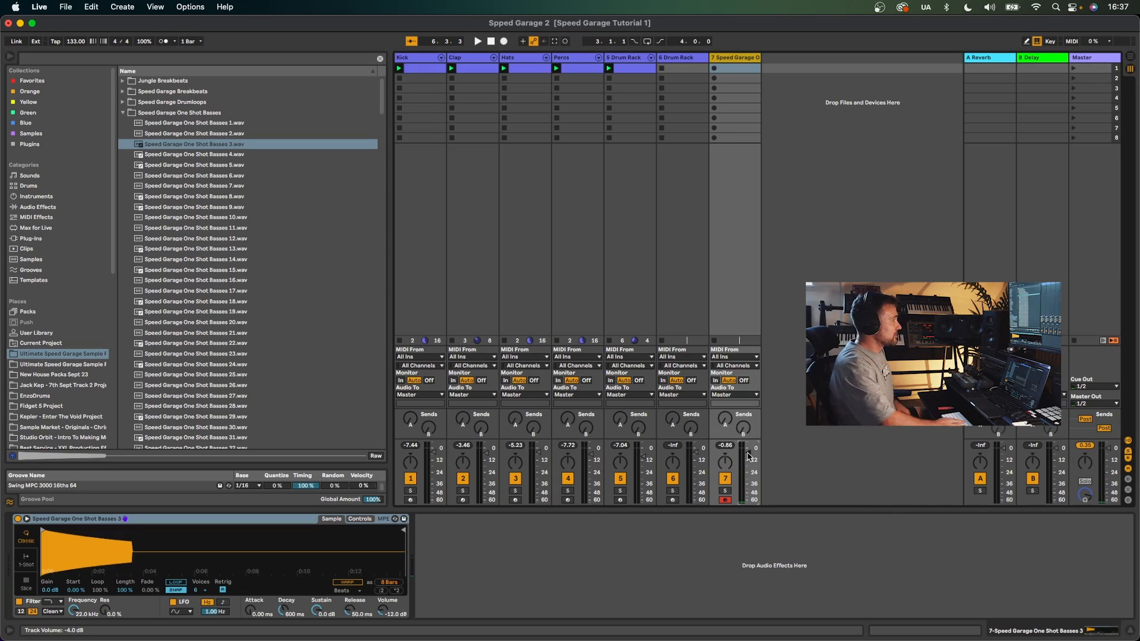
key(space)
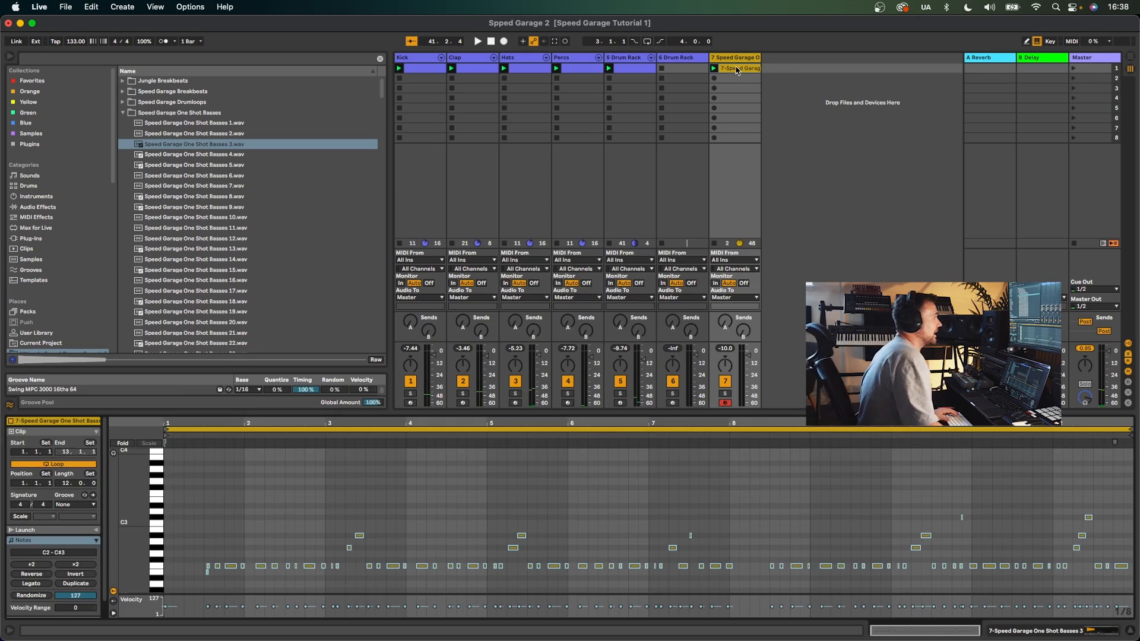
- Open the recorded bass clip and set its loop to two bars starting at 8.3.1
click(738, 70)
drag(683, 463, 932, 462)
key(space)
key(space)
key(space)
key(space)
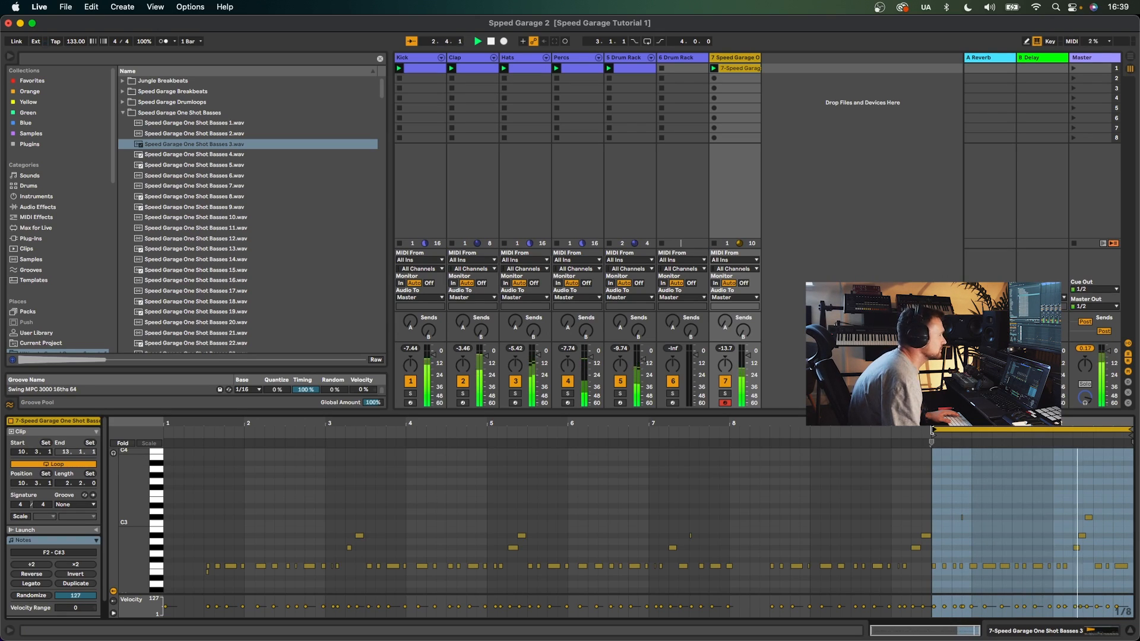
key(super+a)
key(space)
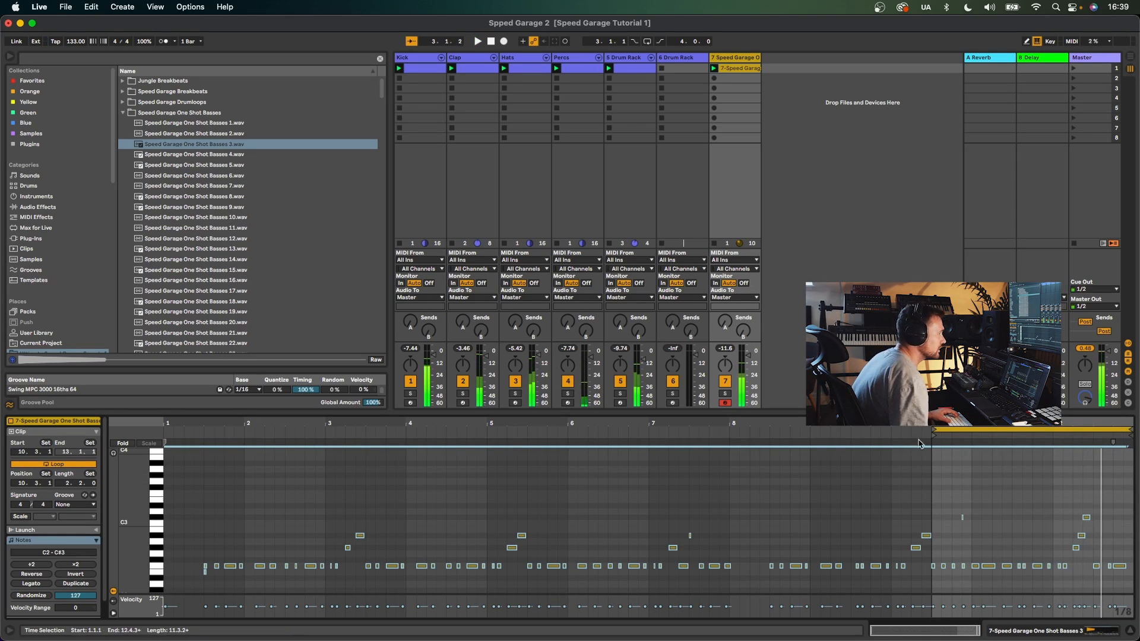
drag(933, 442, 768, 441)
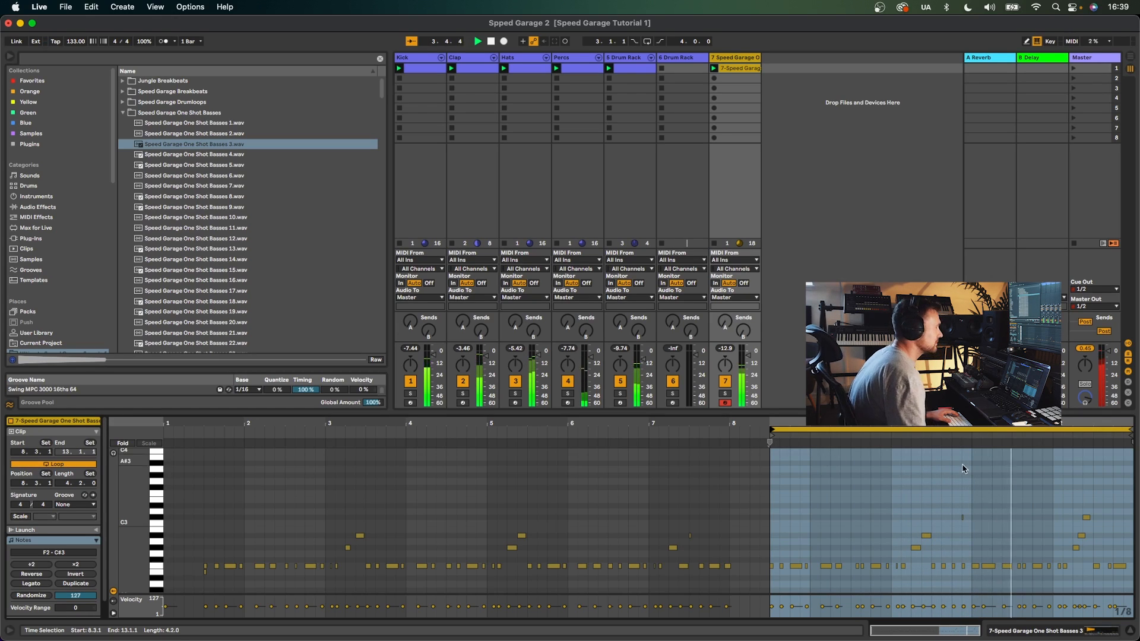
drag(1128, 430, 931, 429)
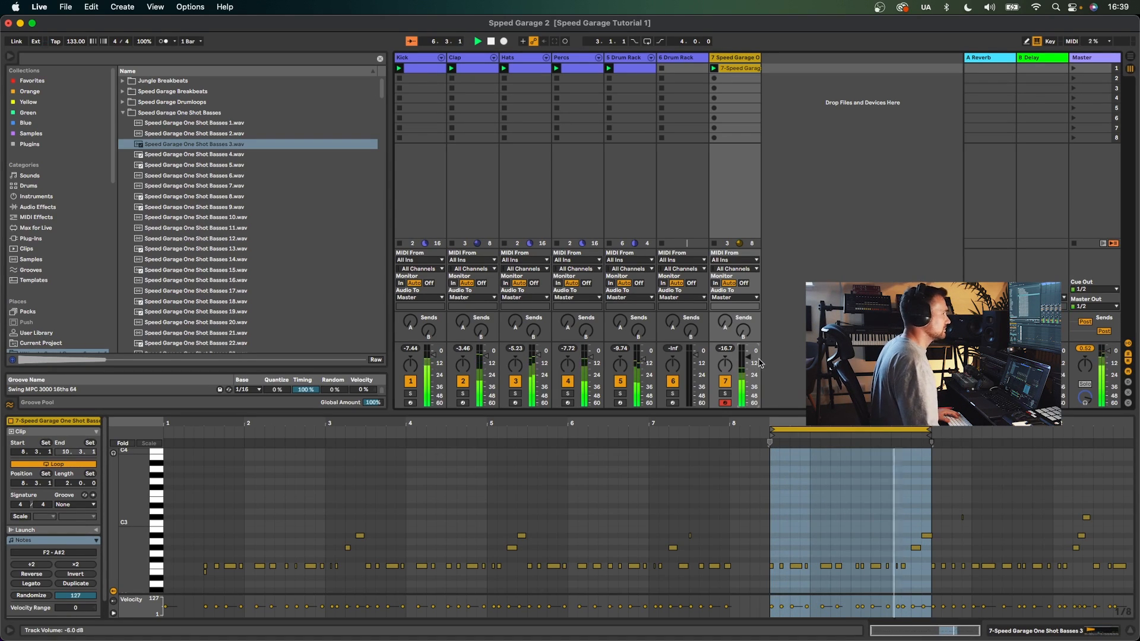
- Apply the Swing MPC 3000 16ths 64 groove to the bass clip
drag(486, 355, 487, 357)
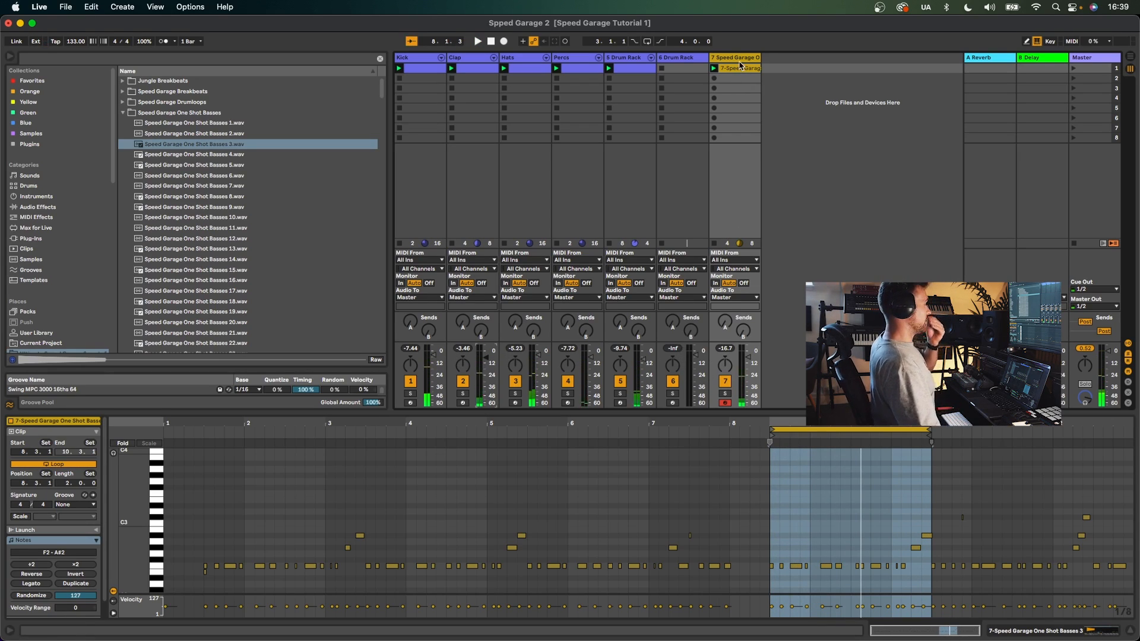
drag(863, 424, 858, 451)
click(70, 504)
click(89, 520)
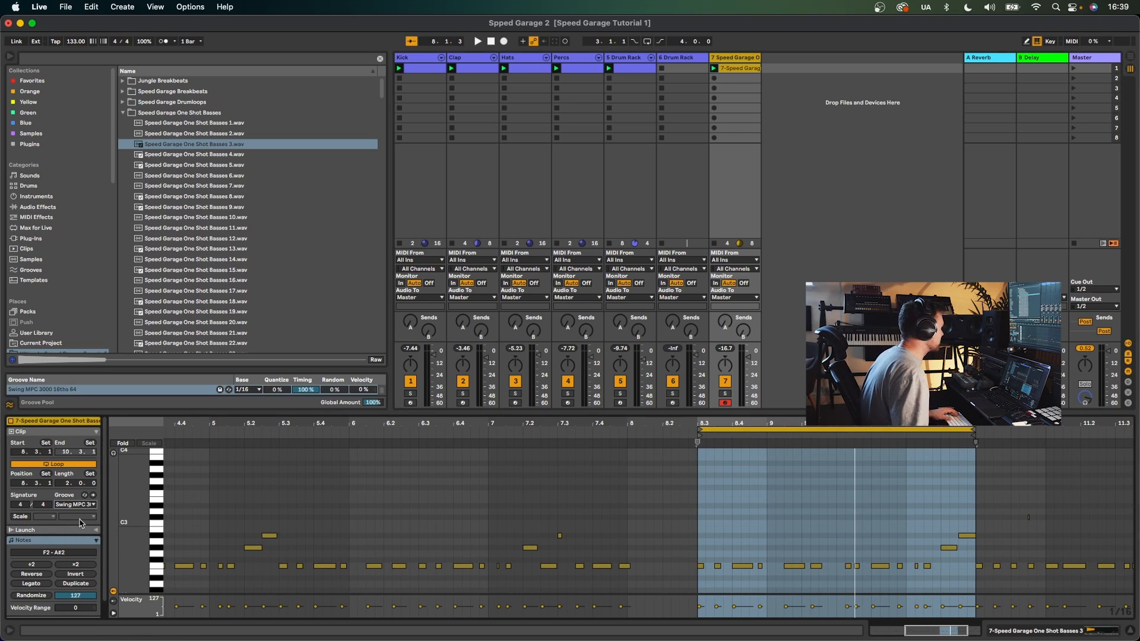
scroll(777, 543, left, 5)
scroll(777, 543, right, 1)
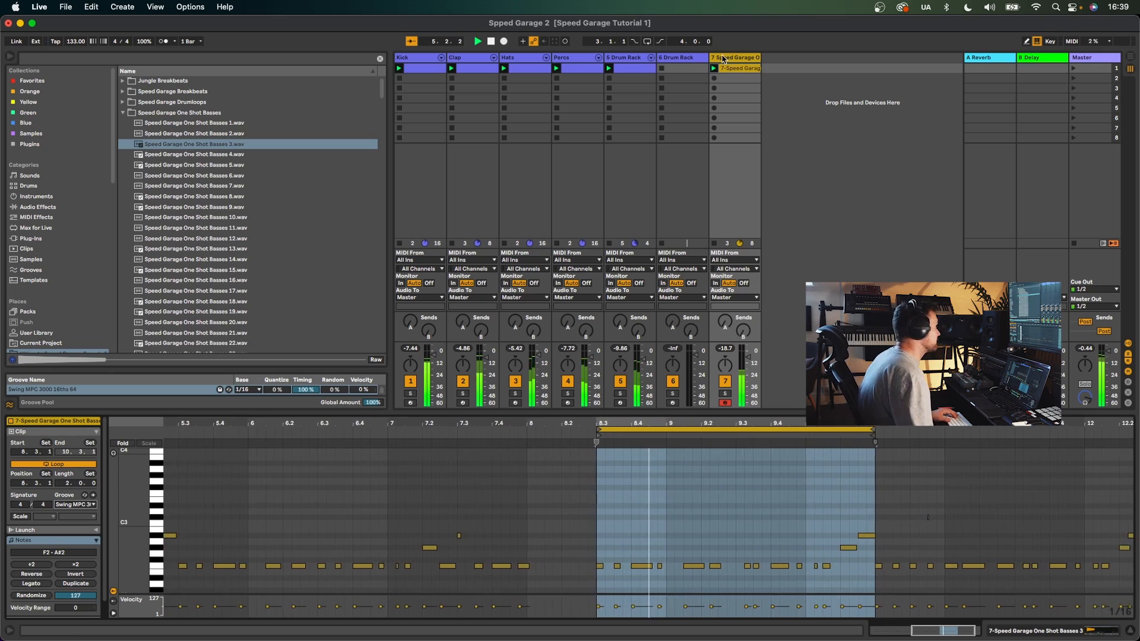
- Duplicate the bass track and load Speed Garage One Shot Basses 8 onto the copy
key(super+d)
key(Down)
key(Down)
key(Down)
key(Down)
key(Down)
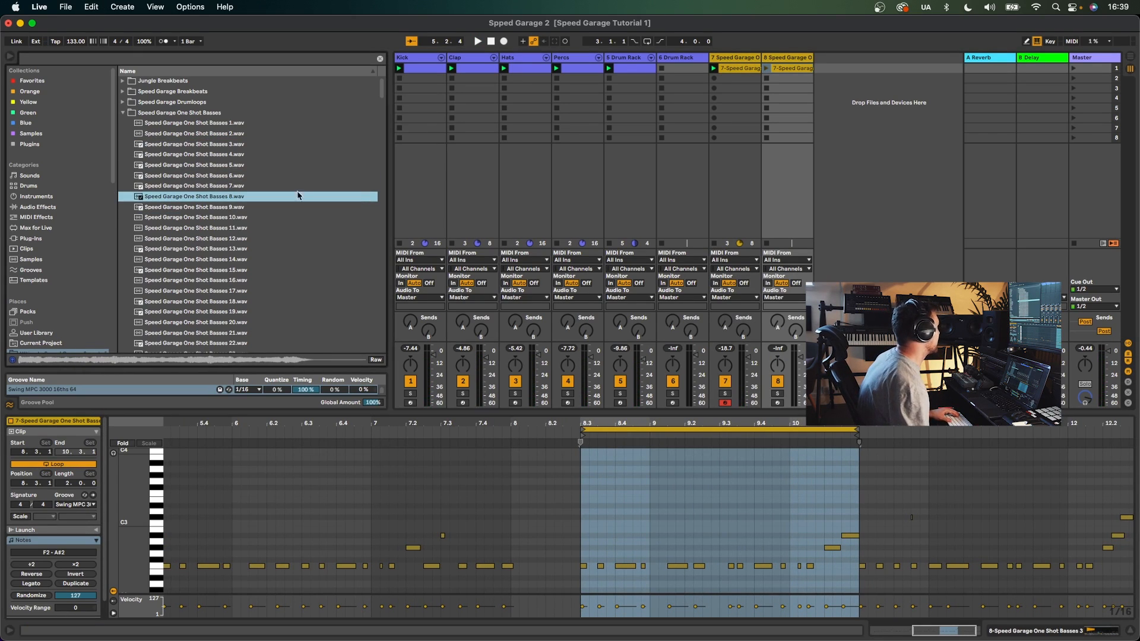
click(785, 59)
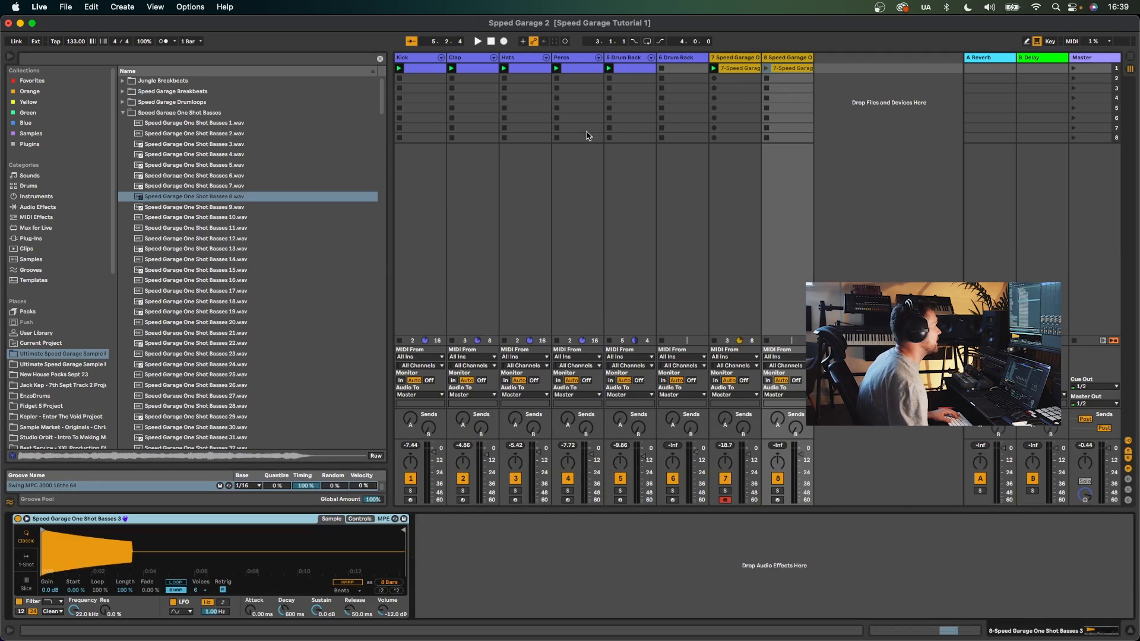
double_click(228, 197)
key(space)
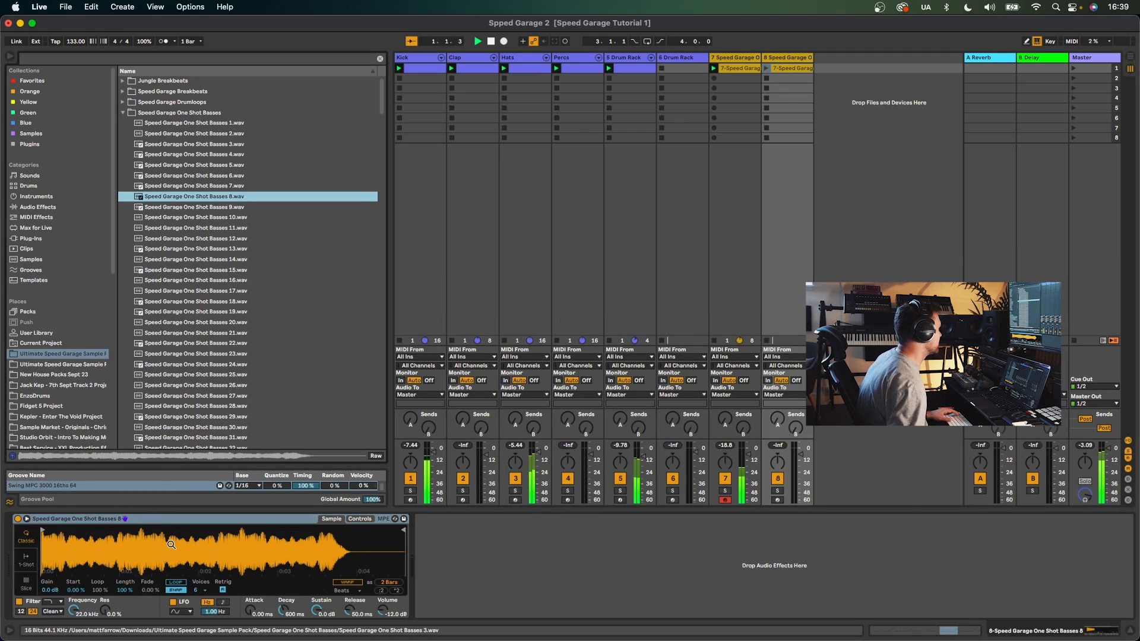
- Add the +12 pitch MIDI effect to the duplicated bass track
click(766, 69)
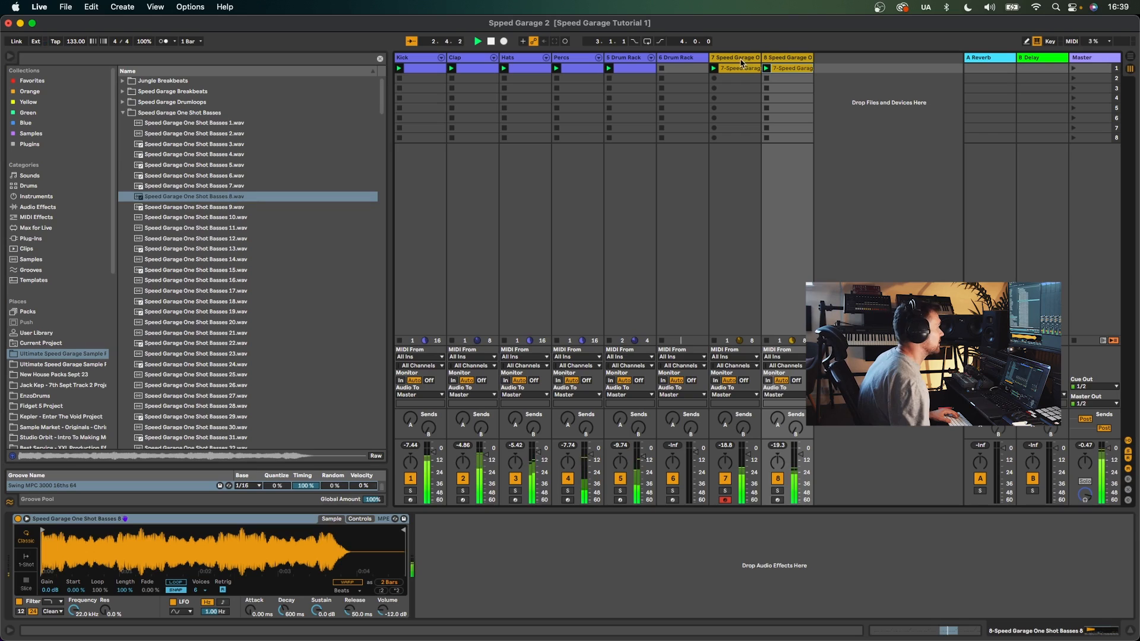
click(36, 217)
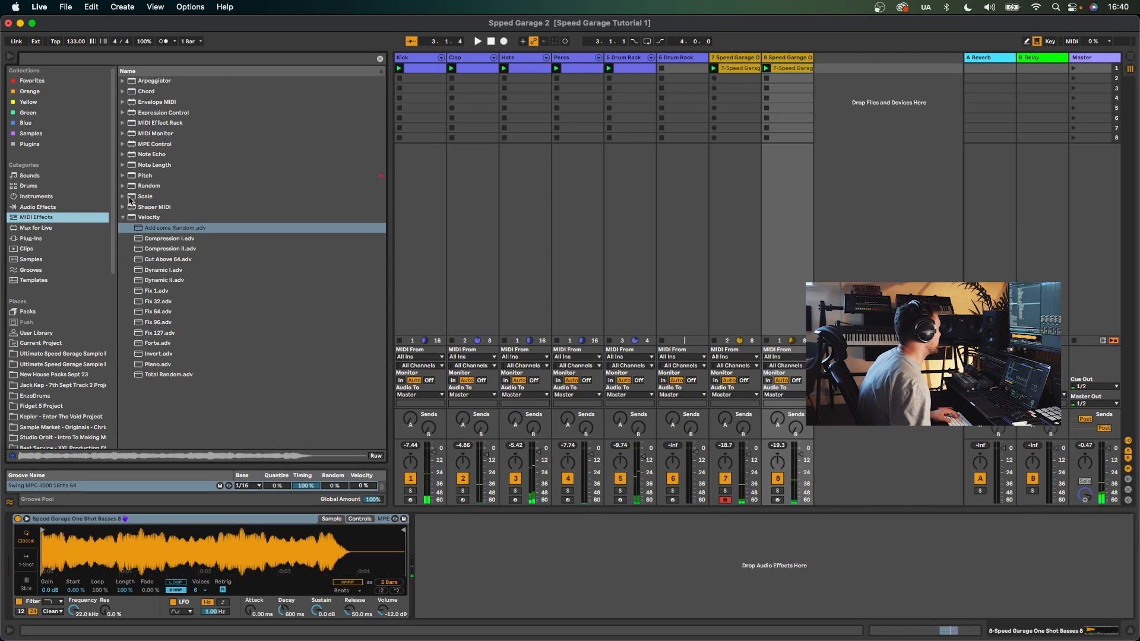
click(126, 176)
double_click(157, 186)
key(space)
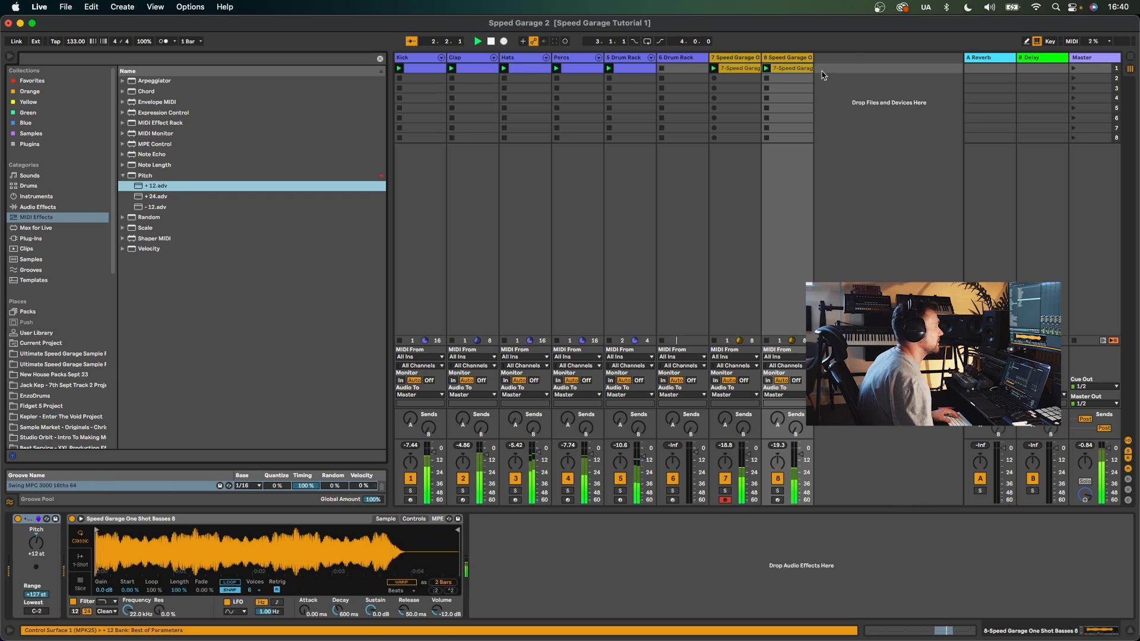
- Shift all notes of the duplicated bass clip up an octave and back down, then raise that track's volume to about -13 dB
click(784, 71)
double_click(787, 73)
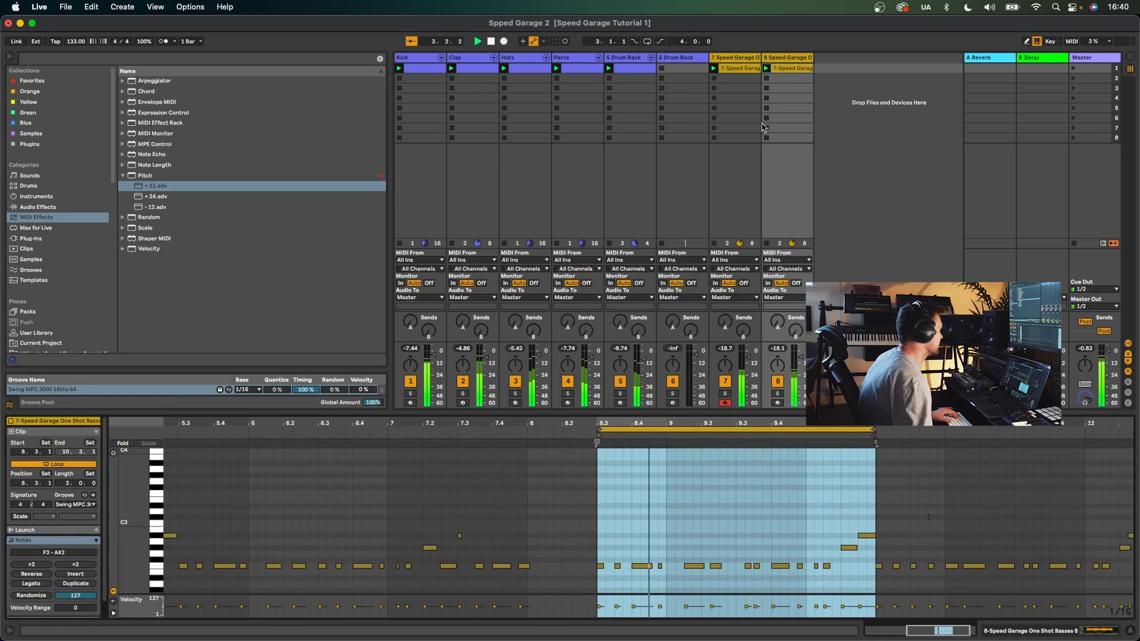
click(619, 526)
key(super+a)
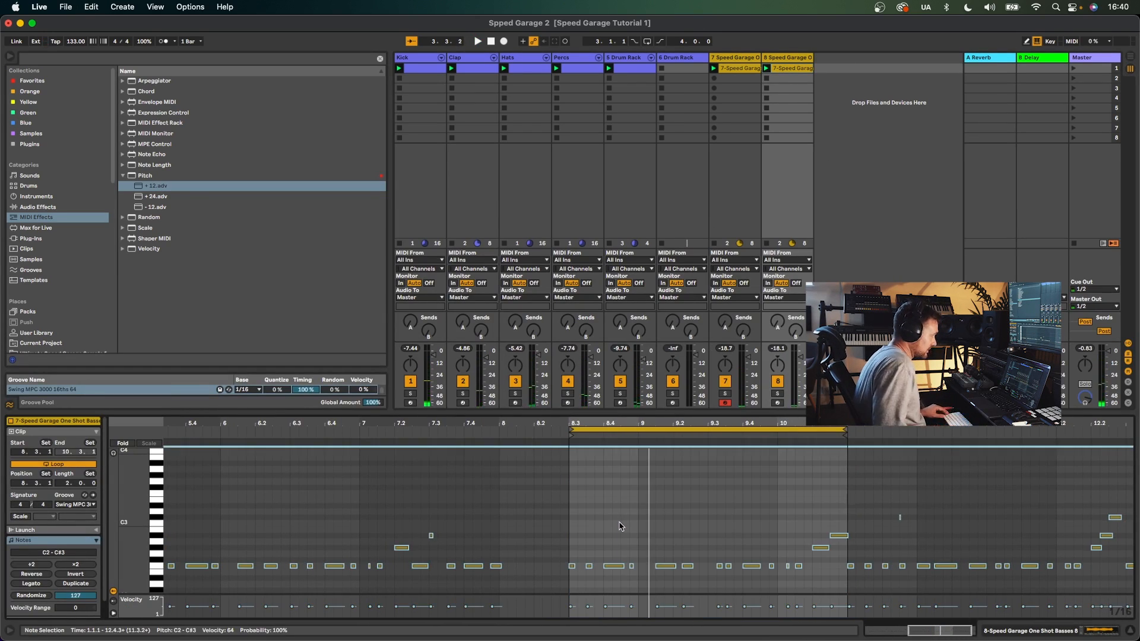
key(shift+Up)
key(space)
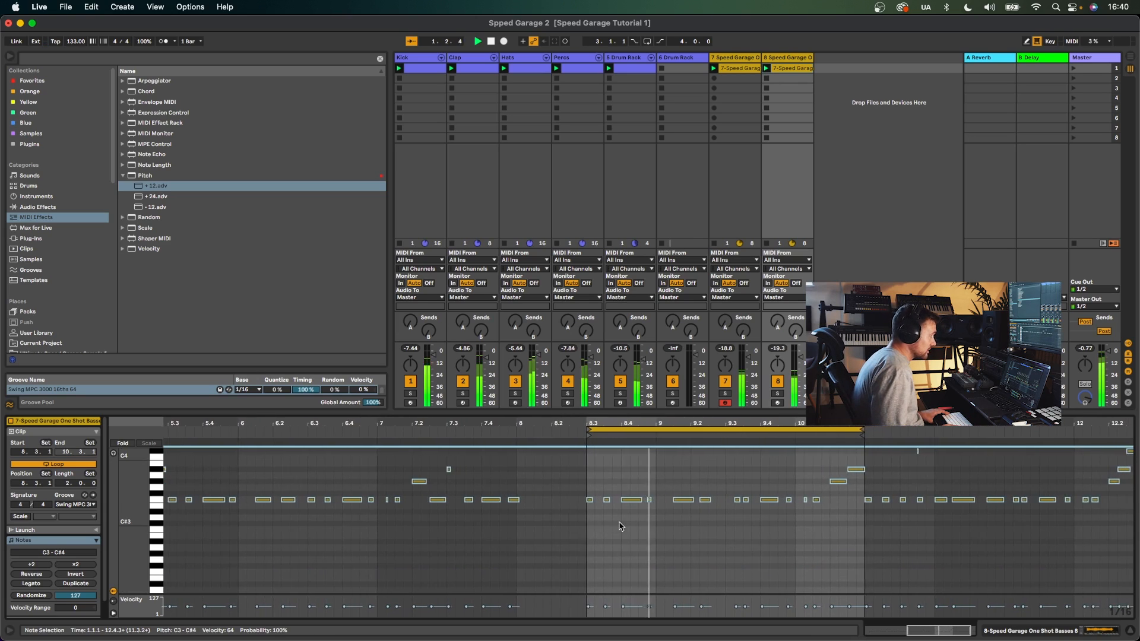
key(shift+Down)
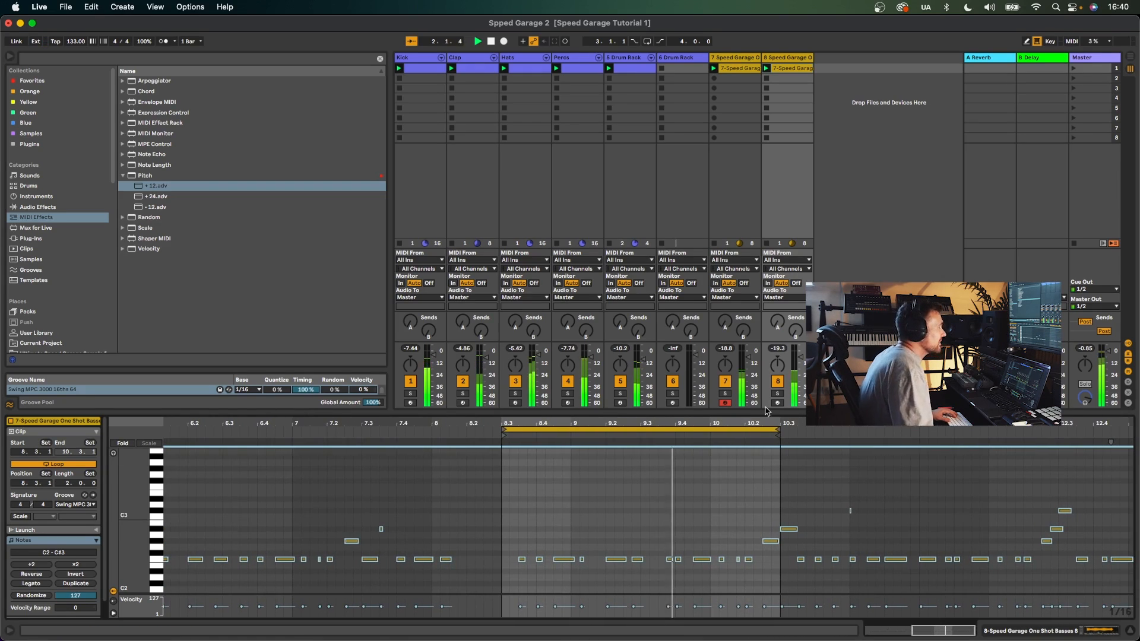
drag(800, 357, 799, 351)
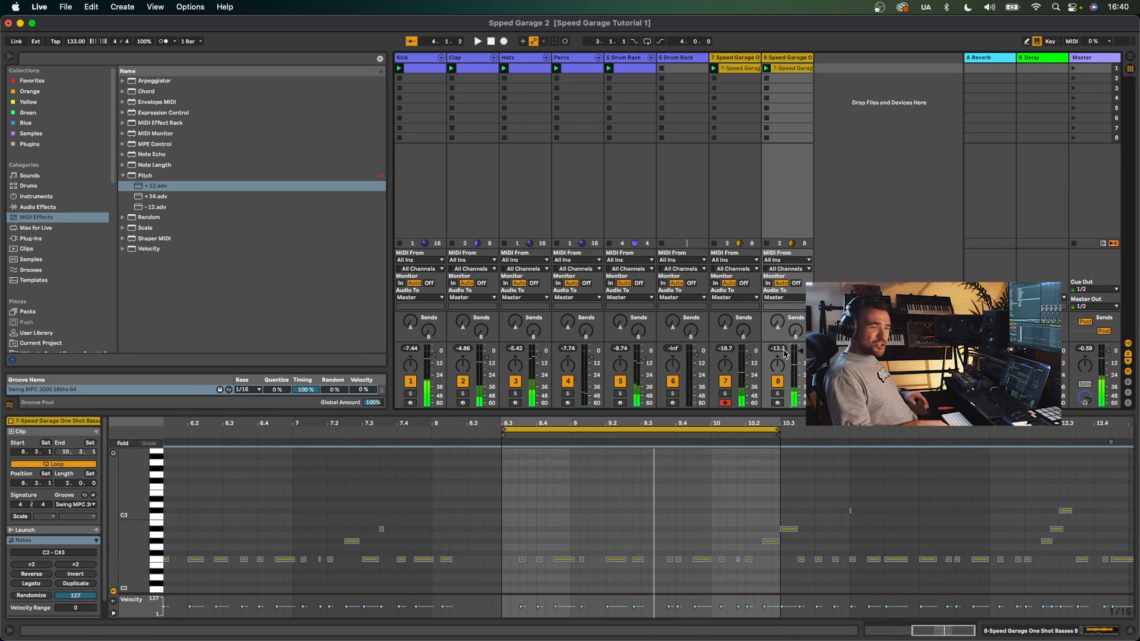
- Record the session clips into the arrangement, then stop playback
key(space)
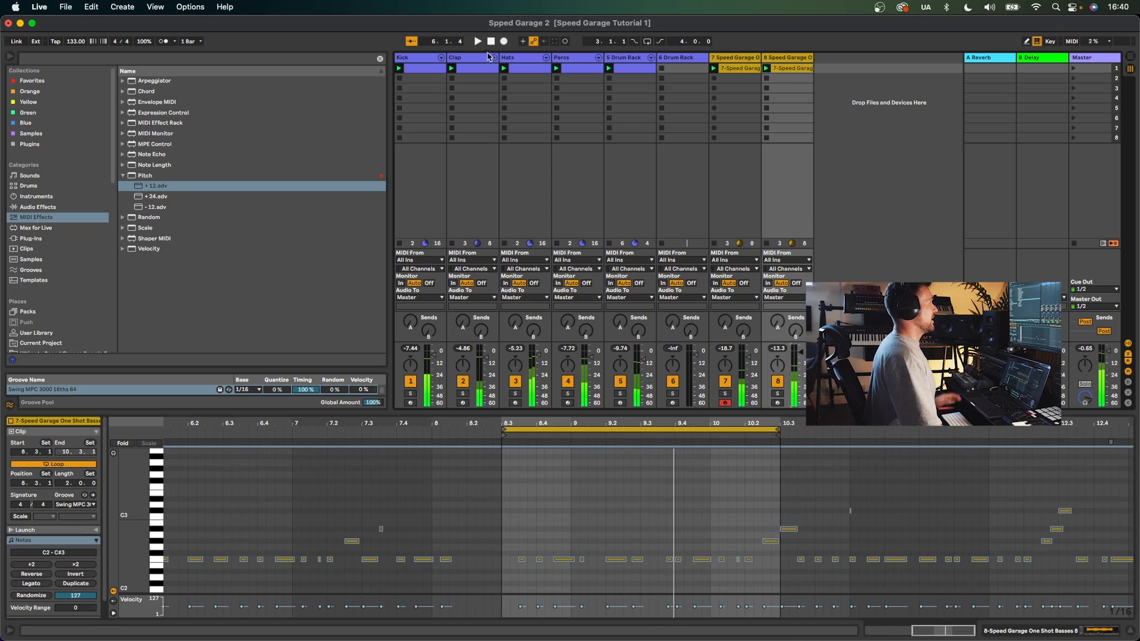
click(491, 43)
key(Tab)
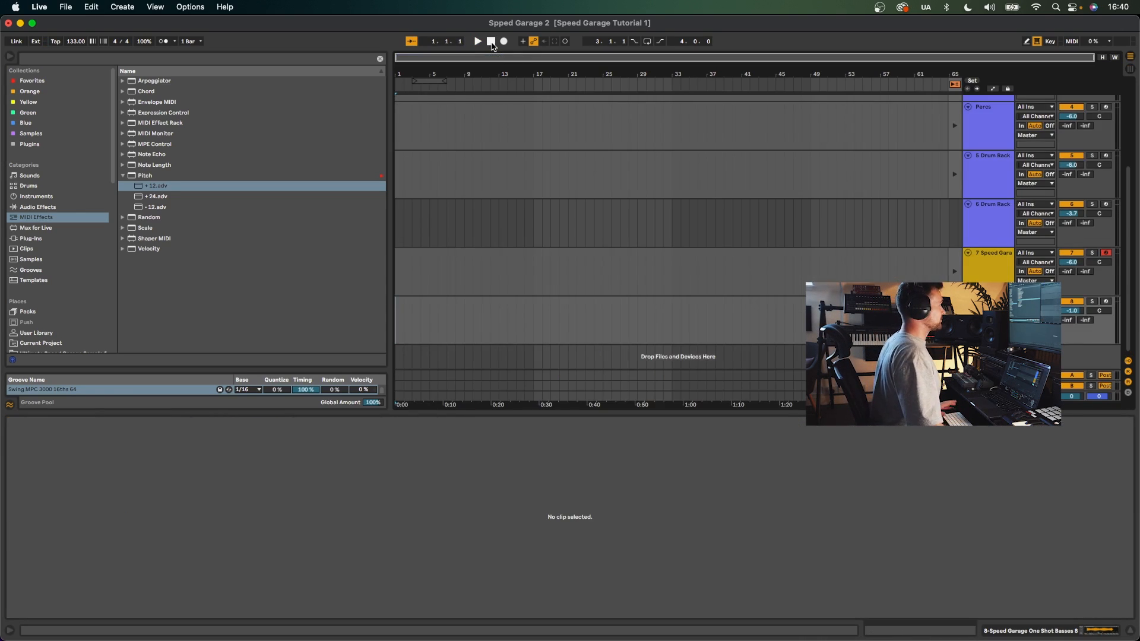
click(503, 42)
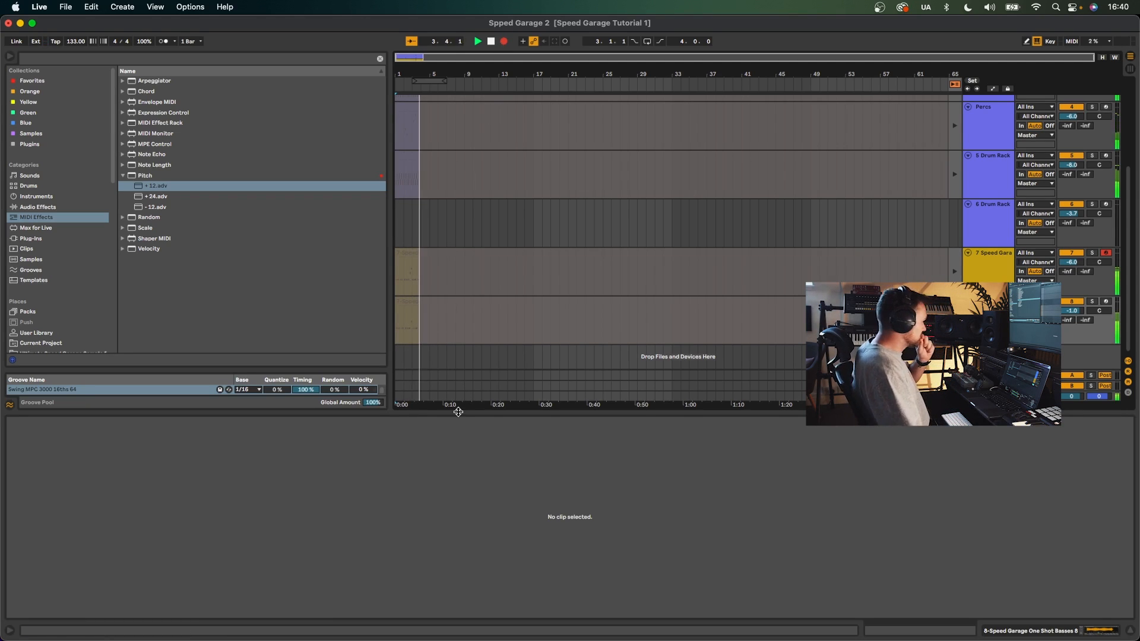
drag(456, 411, 470, 472)
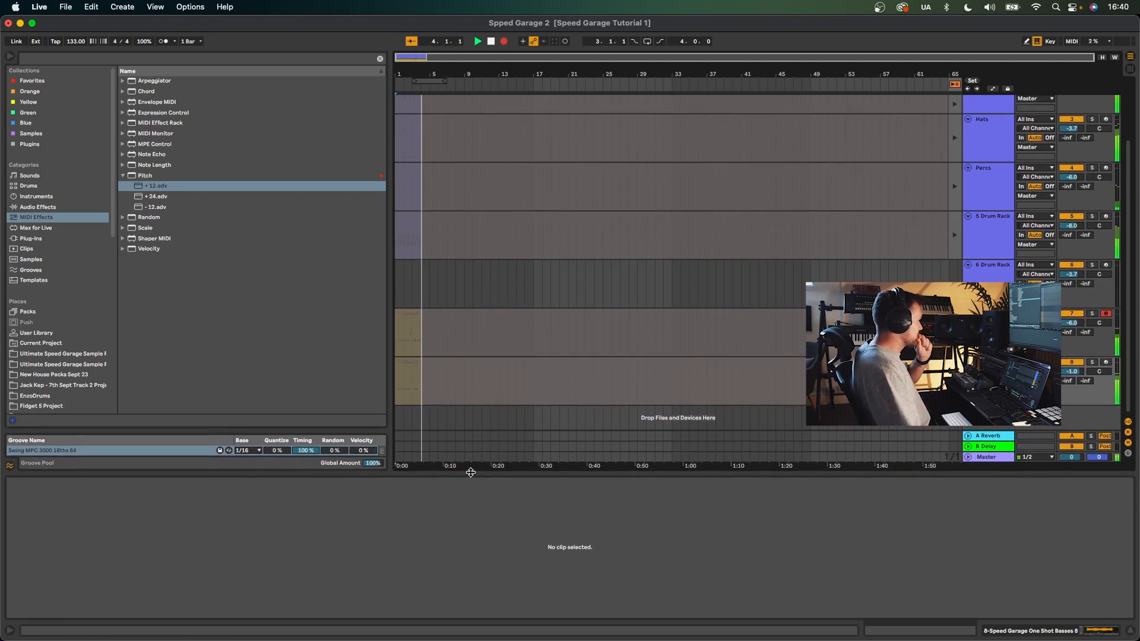
key(space)
click(449, 397)
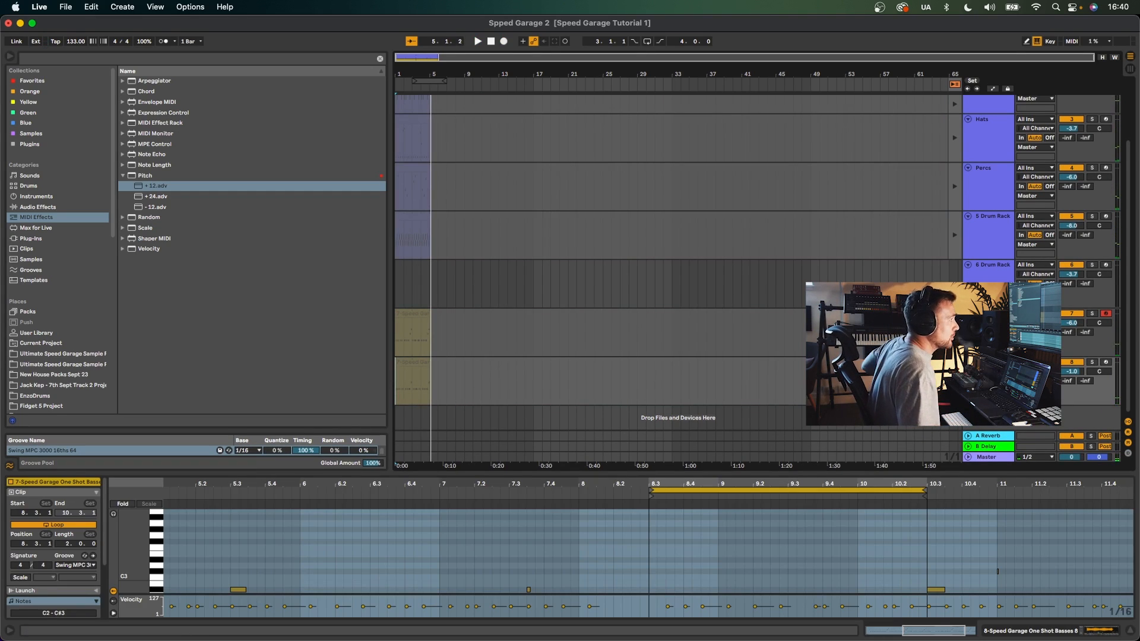
- Delete the recorded material from bar 5 to bar 17 in the arrangement
click(955, 85)
drag(550, 383, 430, 54)
key(Delete)
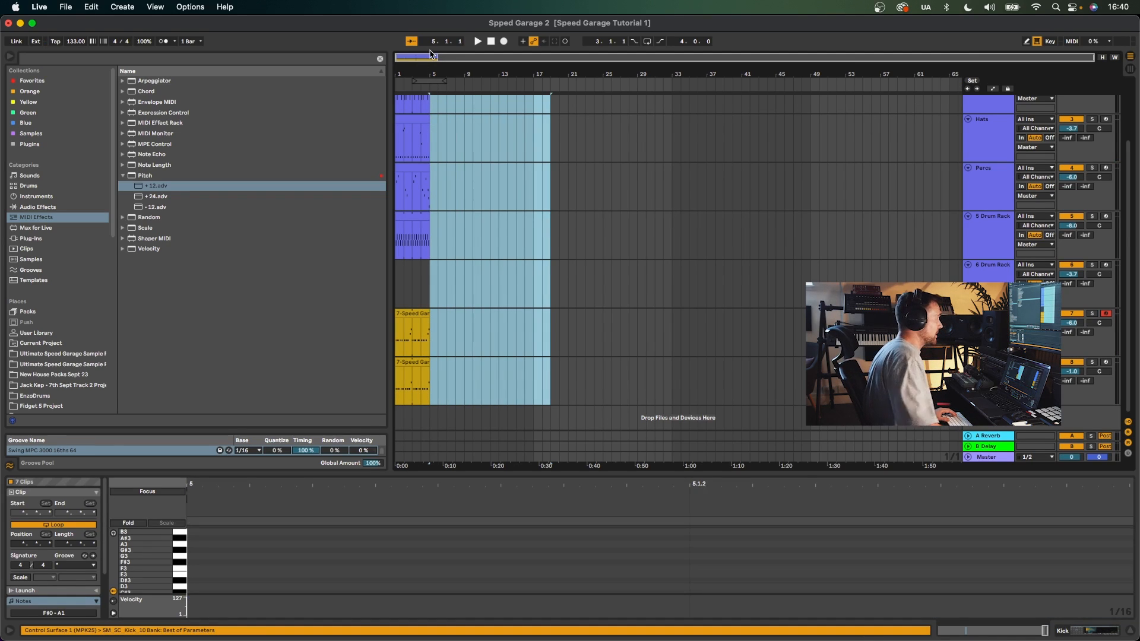
drag(539, 473, 539, 617)
click(498, 265)
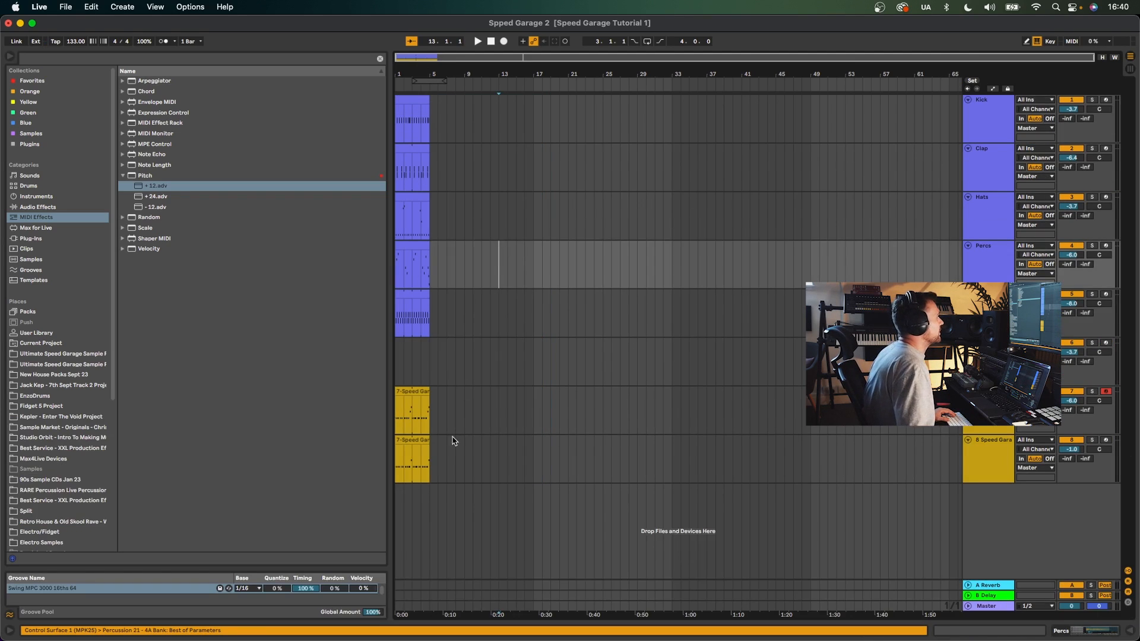
- Move the four-bar section of all clips to bar 17 and duplicate it three times
drag(434, 466, 402, 98)
drag(512, 100, 543, 108)
key(super+d)
key(super+d)
key(super+d)
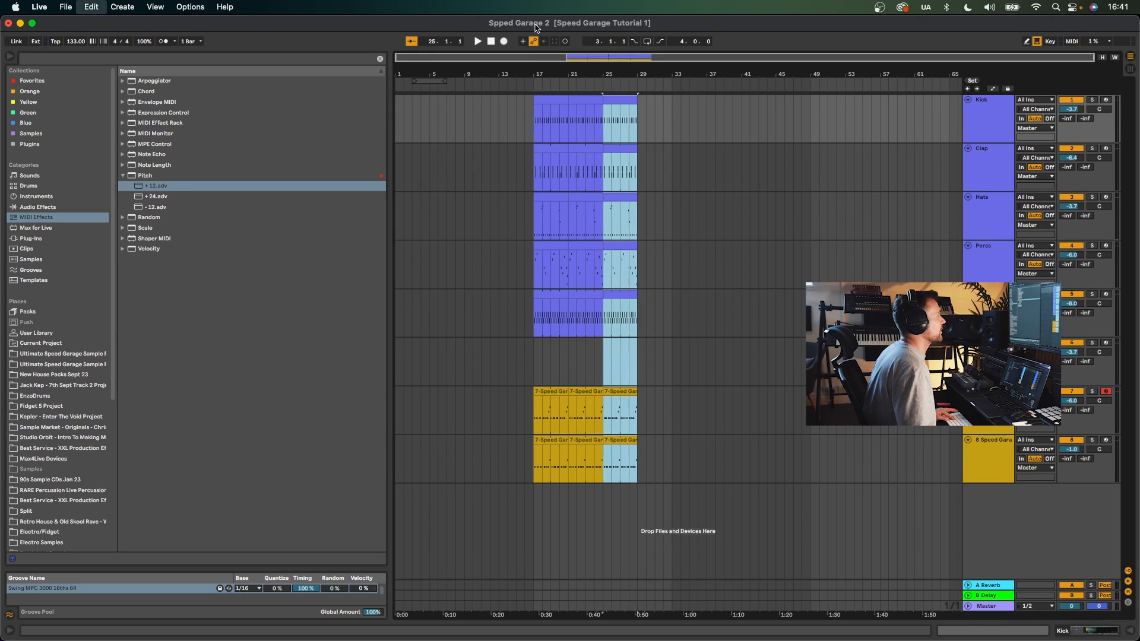
- Delete the duplicated bass track's clips between bars 17 and 25
click(615, 496)
drag(603, 479, 533, 442)
key(Delete)
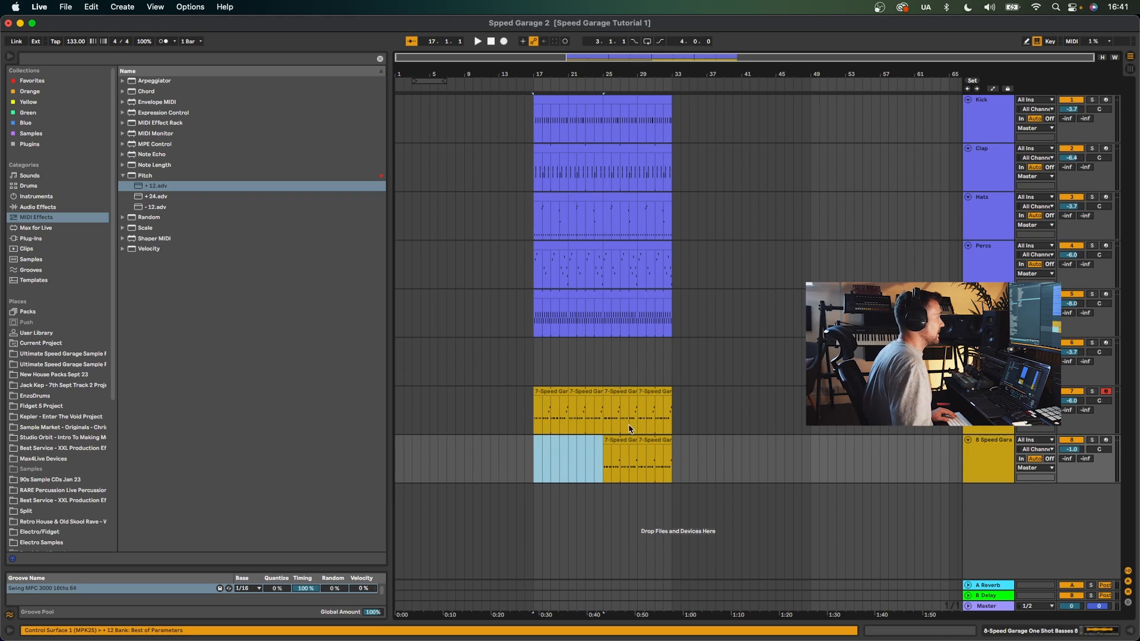
- Paste bass clips onto the duplicated bass track starting at bar 9
click(605, 439)
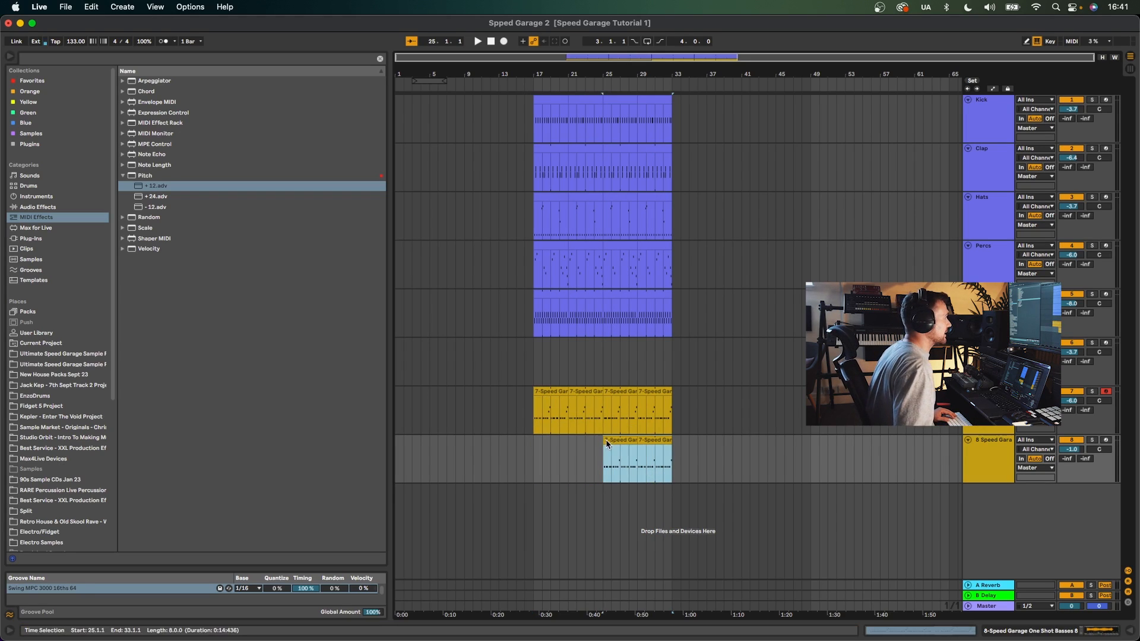
click(464, 444)
key(super+v)
- Copy the clap, hats, perc and drum rack clips from bar 25 and paste them at bar 9
drag(665, 353, 605, 155)
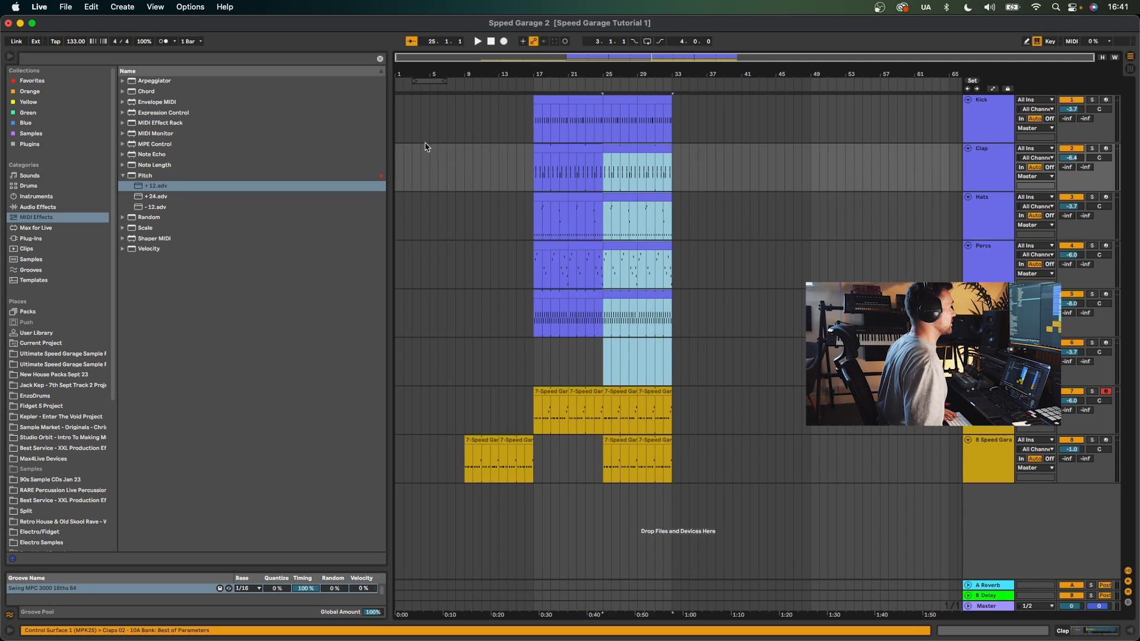
key(super+c)
click(467, 151)
key(super+v)
key(space)
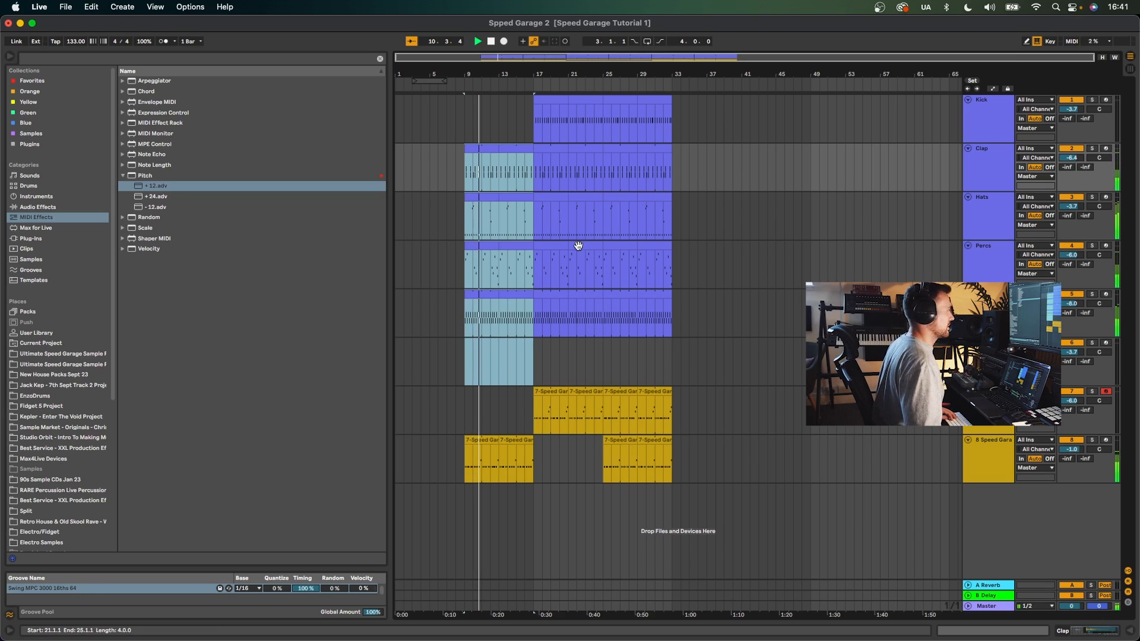
- Remove the drum clips between bars 15 and 17 to leave a break
scroll(525, 368, up, 3)
drag(539, 373, 509, 185)
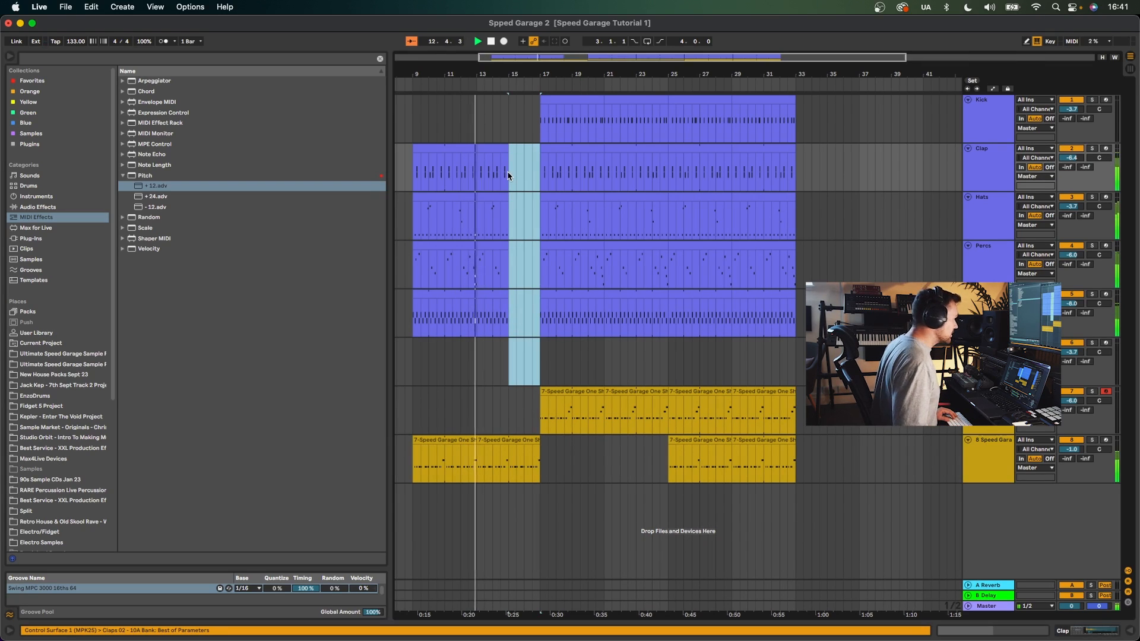
key(XF86AudioRaiseVolume)
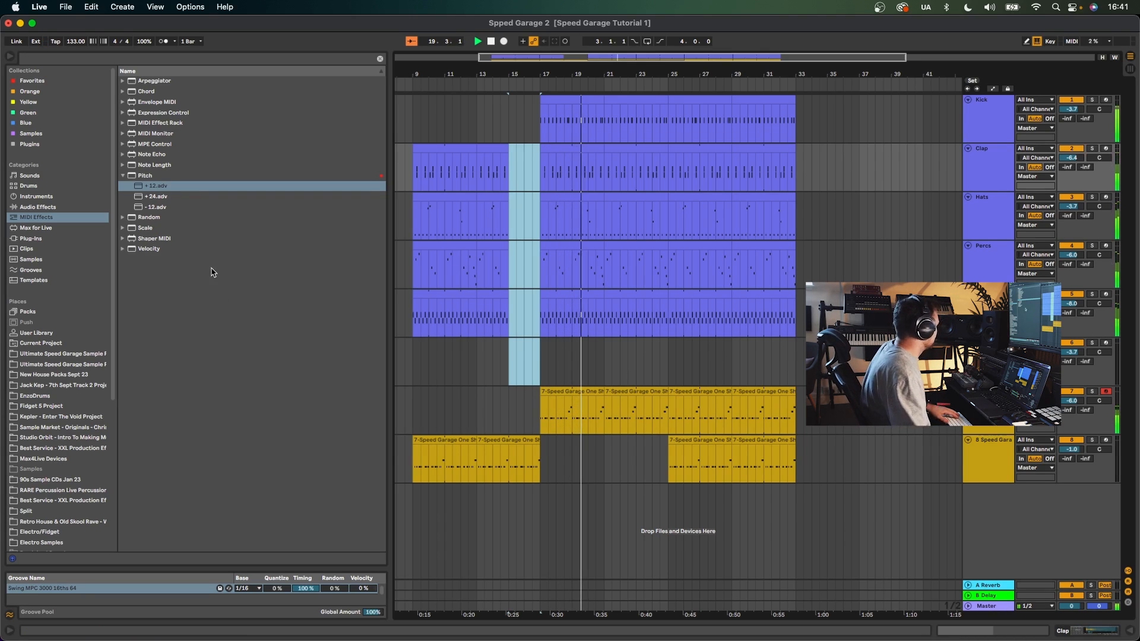
- Drag Misc Ragga Samples 17 from the Ultimate Speed Garage pack onto a new track at bar 9
click(67, 352)
click(128, 114)
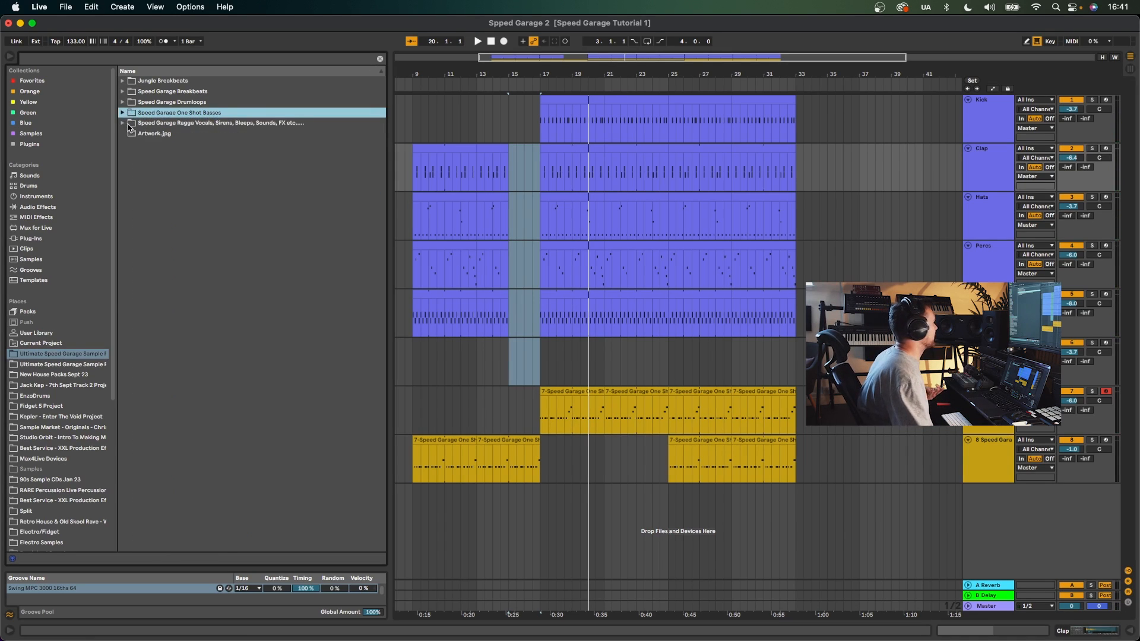
click(130, 122)
click(248, 299)
scroll(260, 334, down, 3)
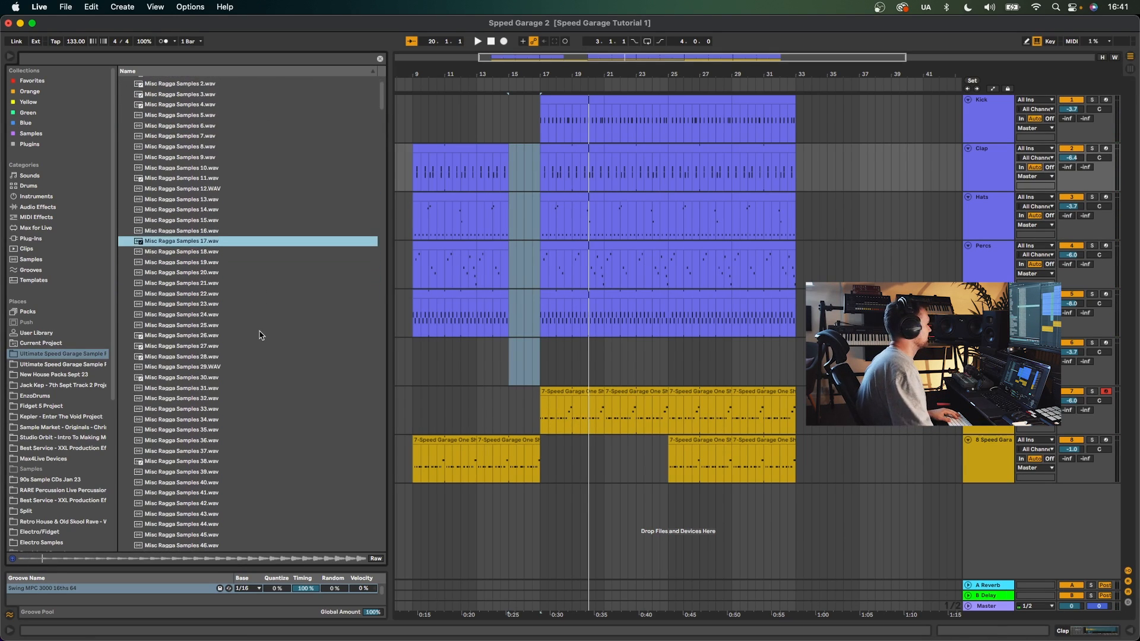
mouse_move(210, 243)
mouse_down()
mouse_move(534, 543)
mouse_move(418, 539)
mouse_up()
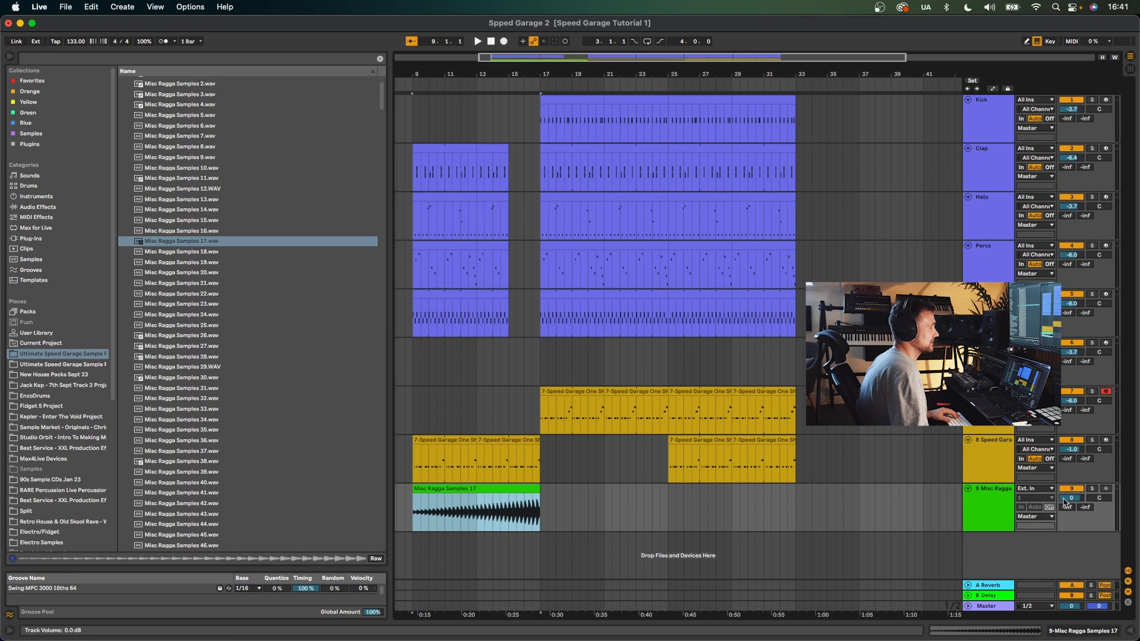
- Lower the vocal track's volume to about -4 dB and open the vocal clip for editing
drag(1063, 499, 1063, 512)
key(space)
double_click(622, 487)
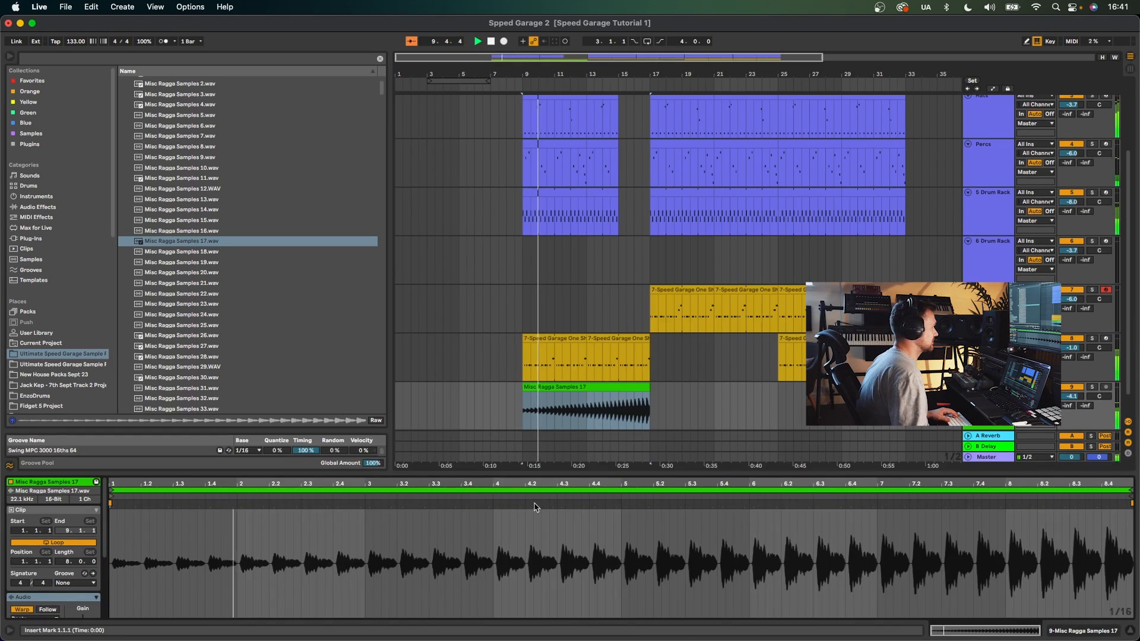
- Place two warp markers in the vocal clip and undo them
click(493, 505)
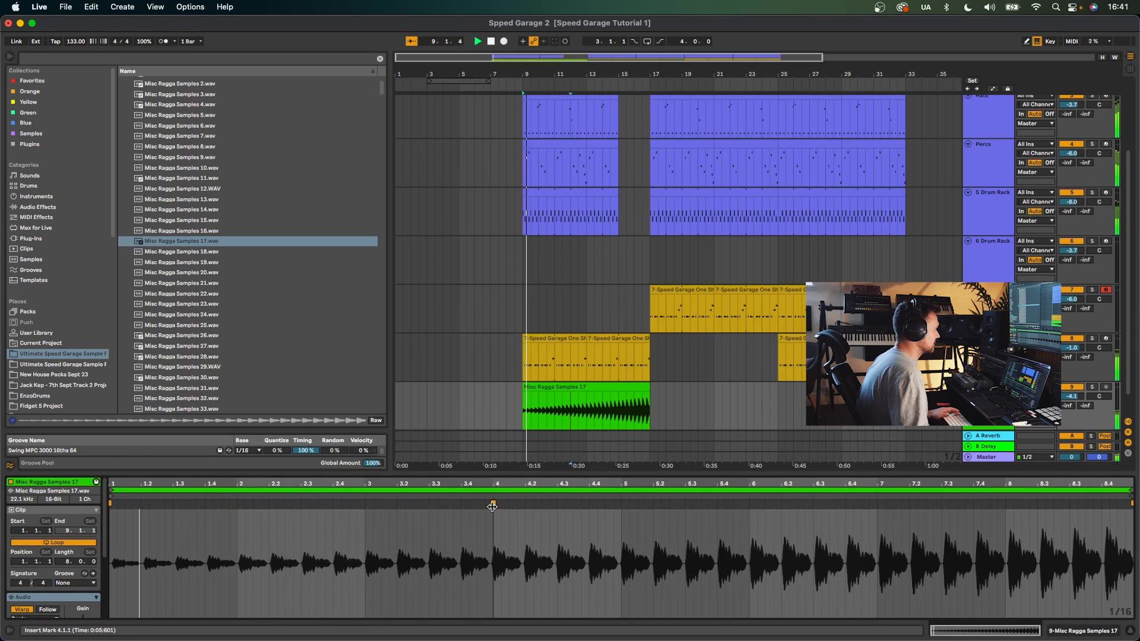
double_click(238, 505)
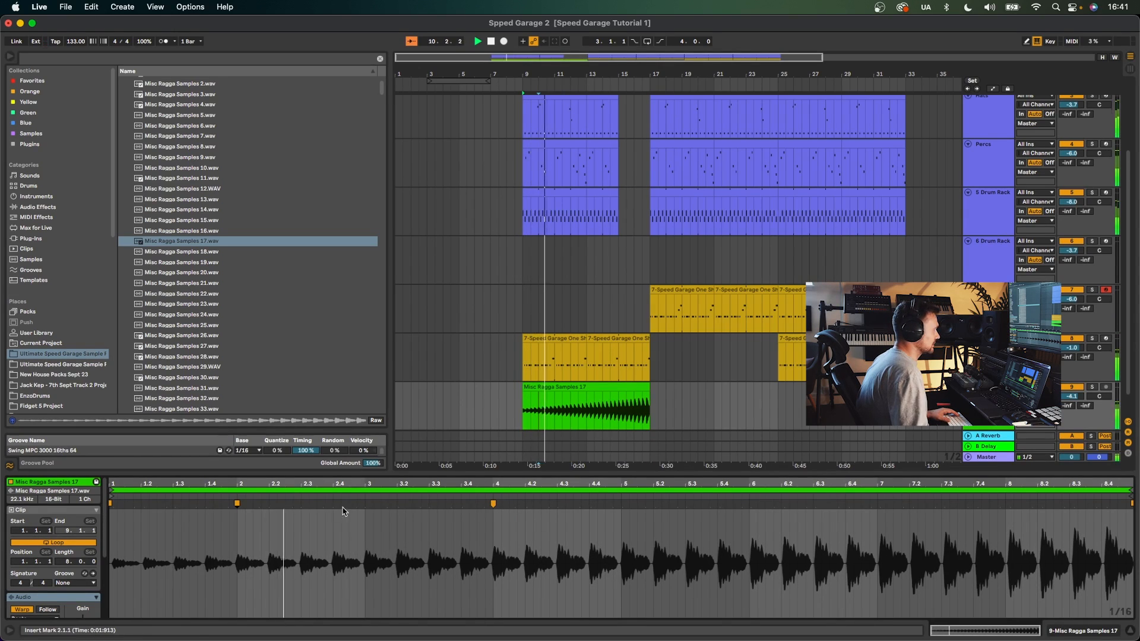
key(space)
key(super+z)
key(super+z)
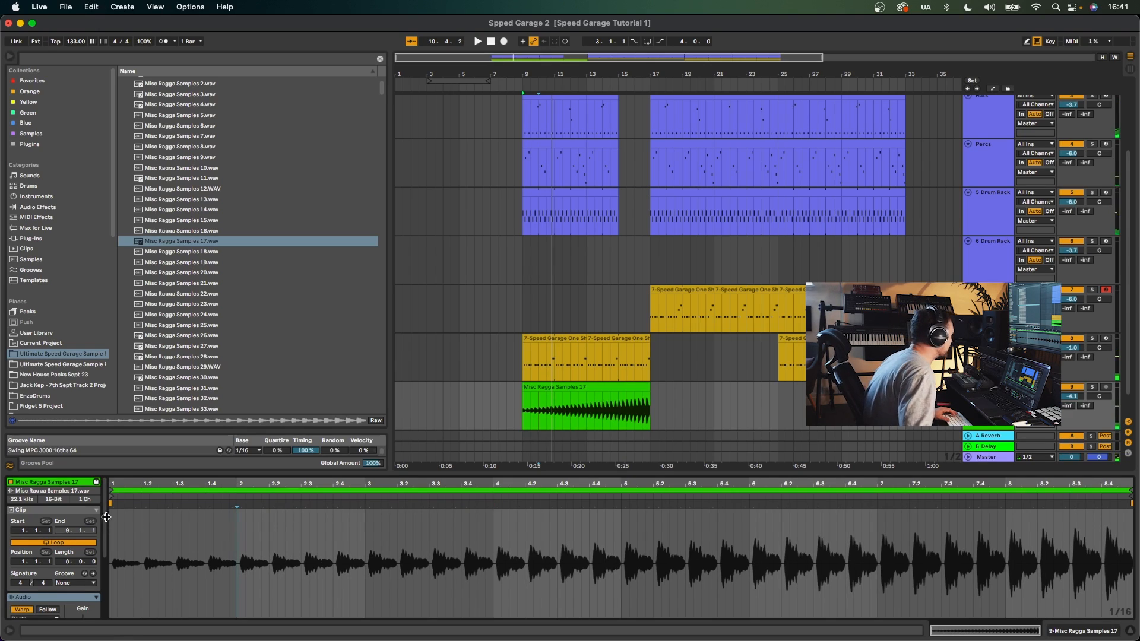
- Lower the vocal track's volume to about -11.3 dB
mouse_move(113, 482)
mouse_down()
mouse_move(134, 534)
mouse_move(113, 505)
mouse_up()
key(space)
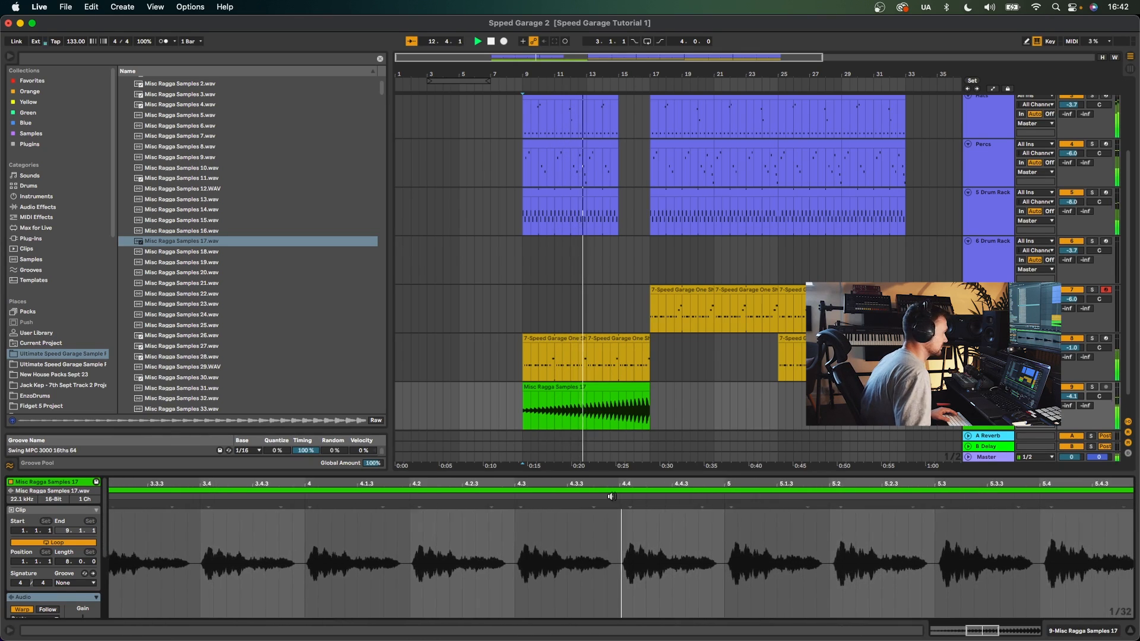
drag(1072, 396, 1071, 438)
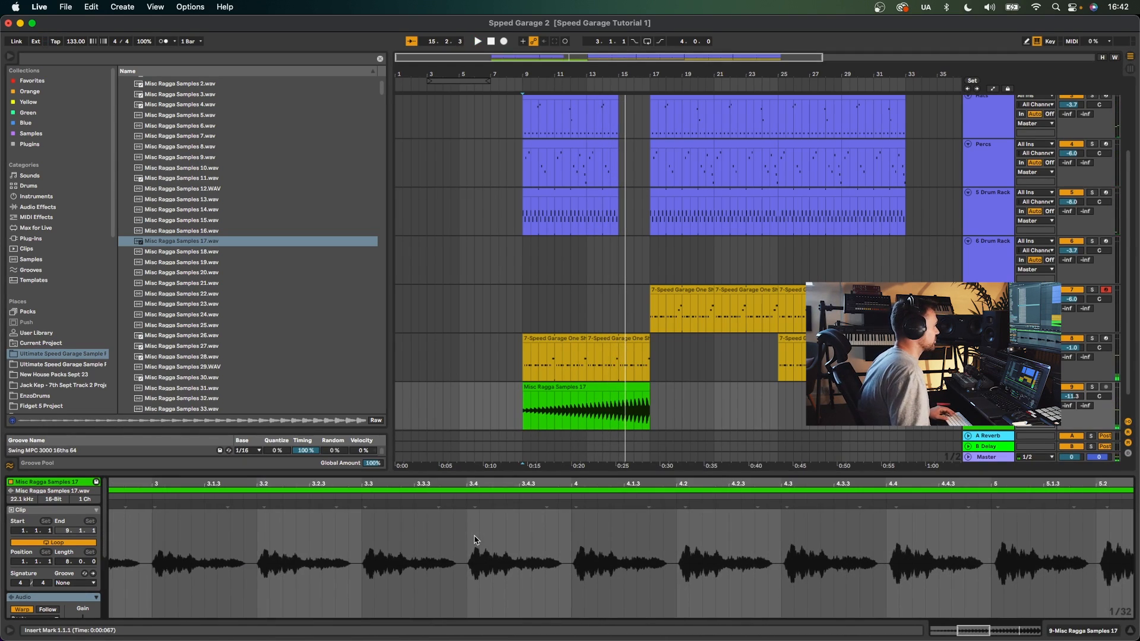
- Warp the vocal clip from its transients and apply the Swing MPC 3000 16ths 64 groove
right_click(480, 533)
click(516, 275)
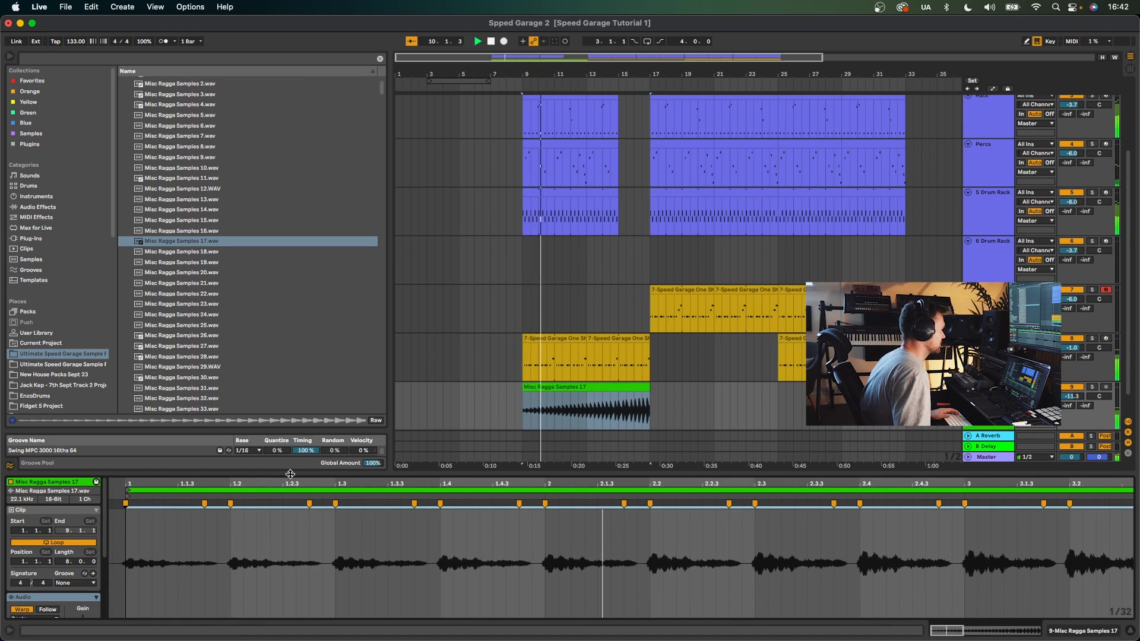
click(75, 599)
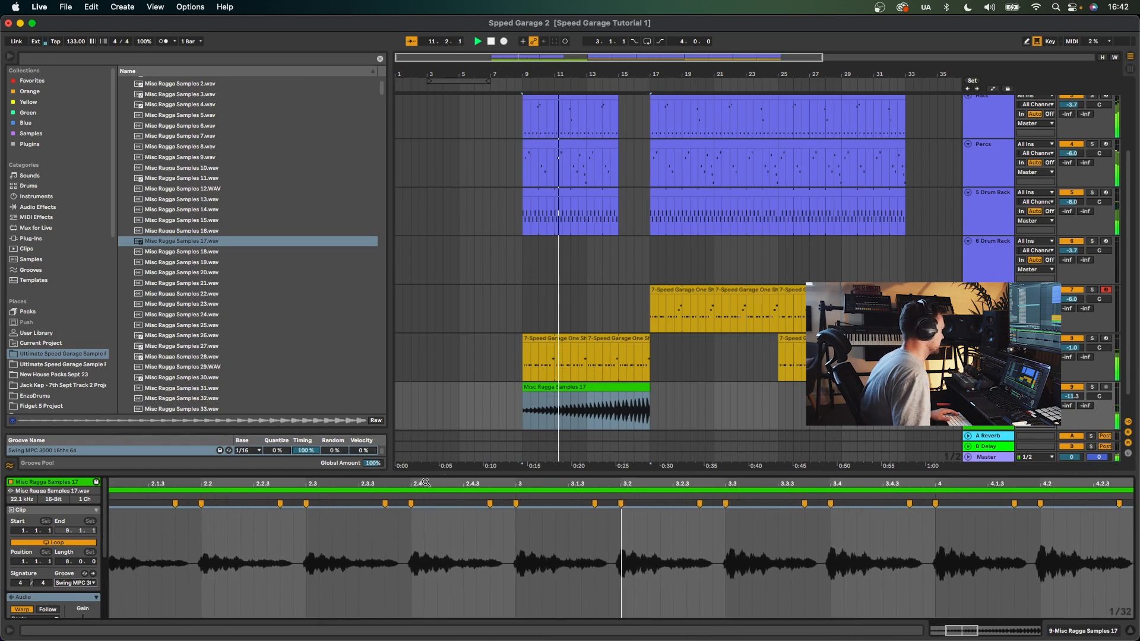
click(528, 386)
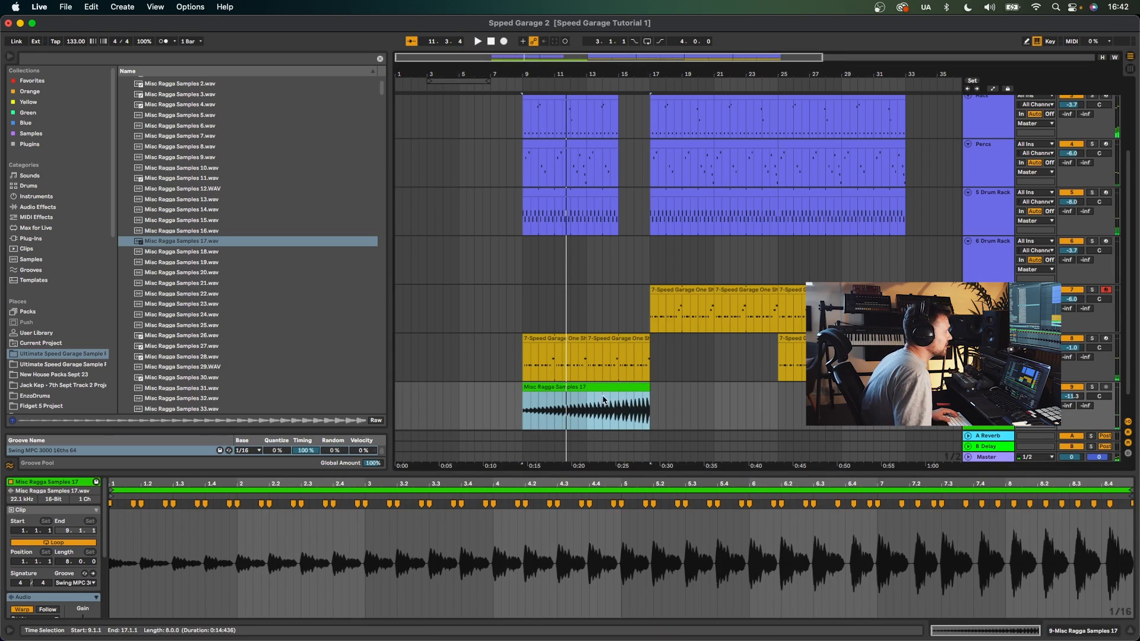
click(618, 402)
key(space)
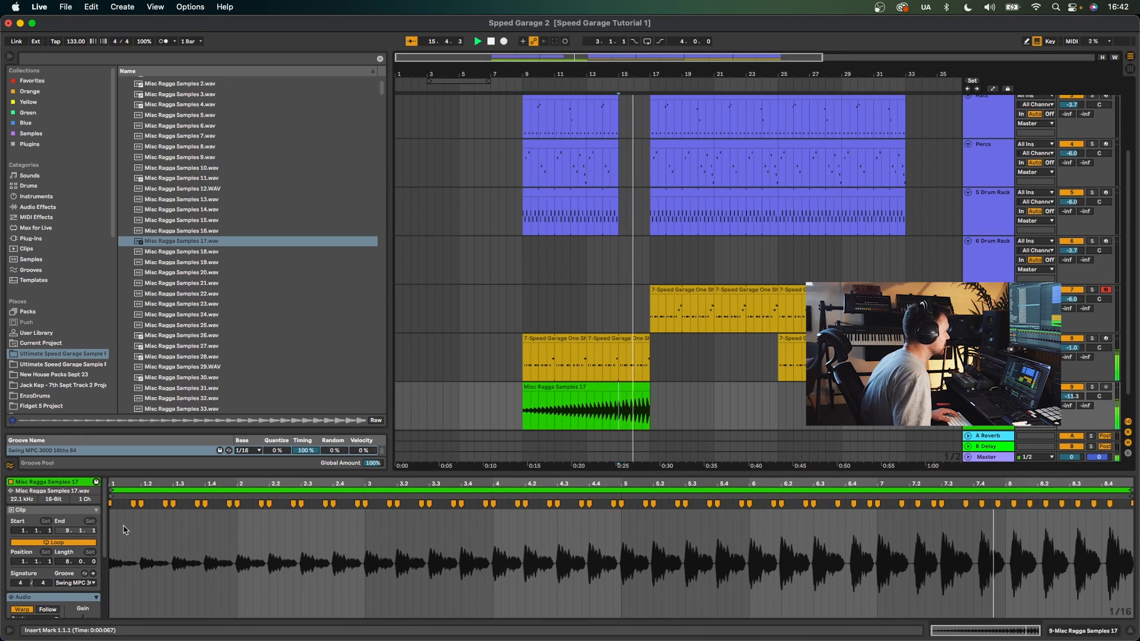
scroll(42, 570, down, 3)
- Switch the vocal clip's warp mode to Complex Pro, then undo the last three warp changes
click(39, 549)
click(43, 600)
key(space)
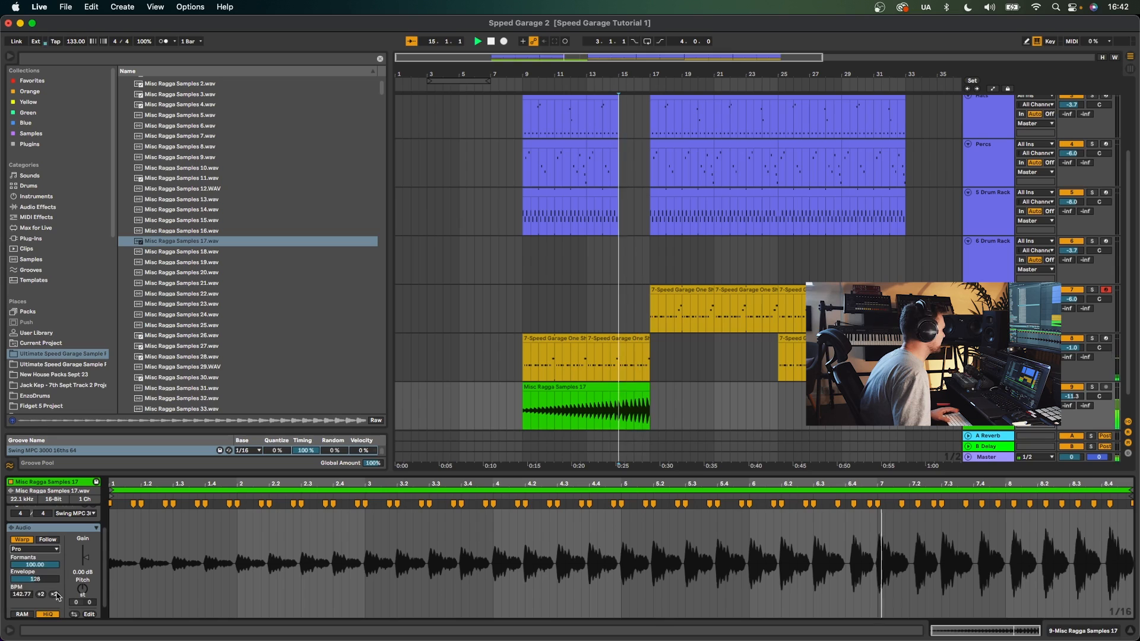
key(space)
right_click(533, 526)
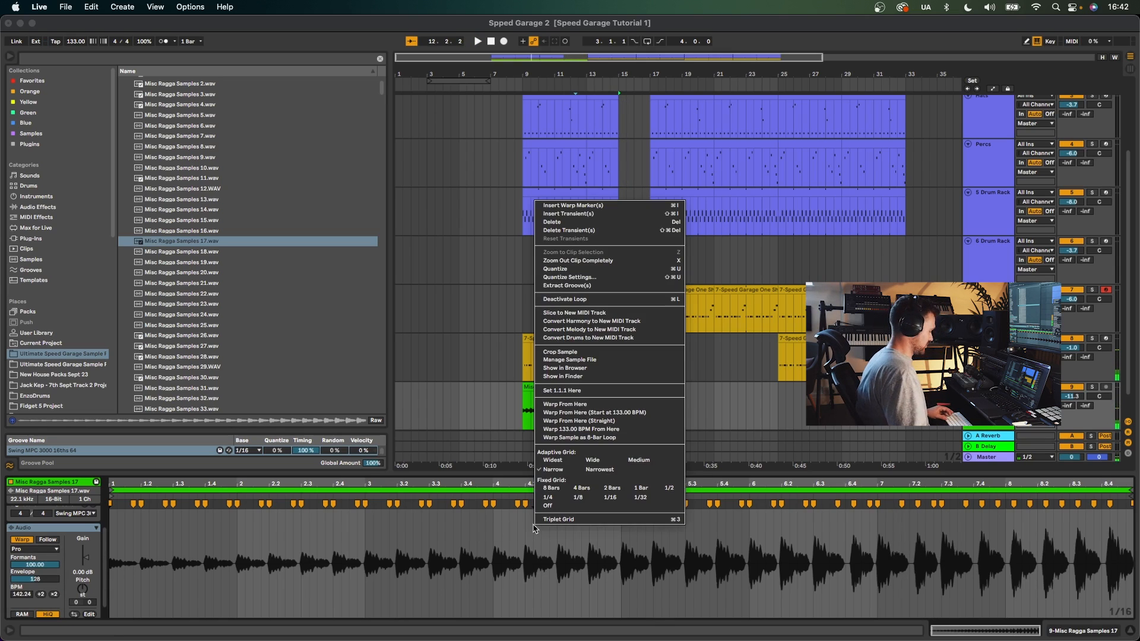
key(Escape)
key(super+z)
key(super+z)
key(super+z)
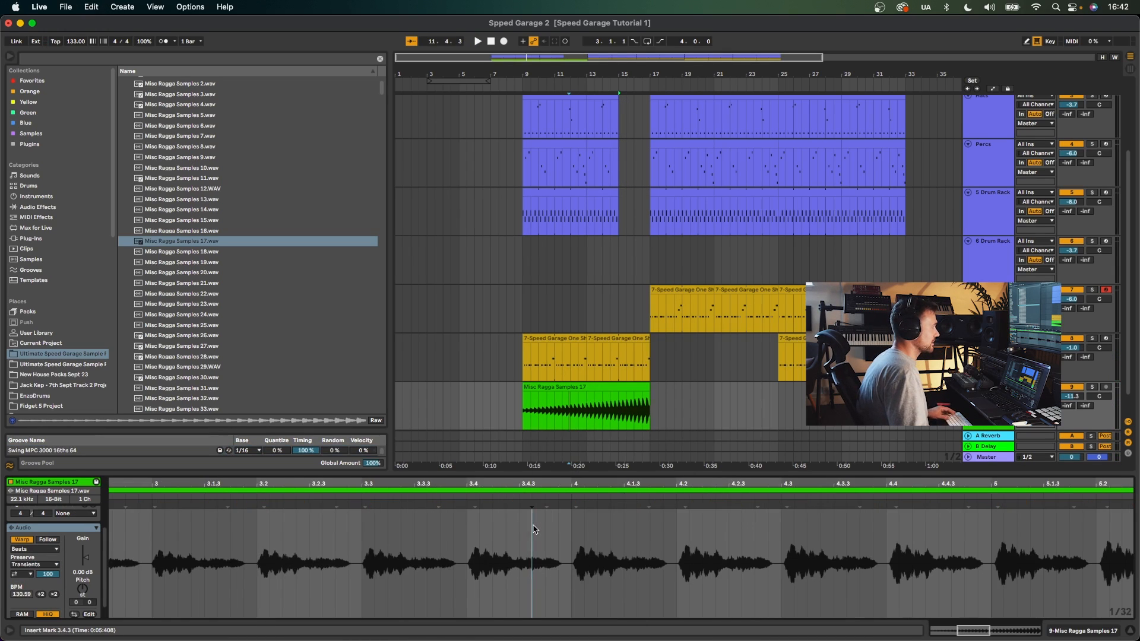
- Nudge a warp marker in the vocal clip slightly earlier to adjust its timing
key(space)
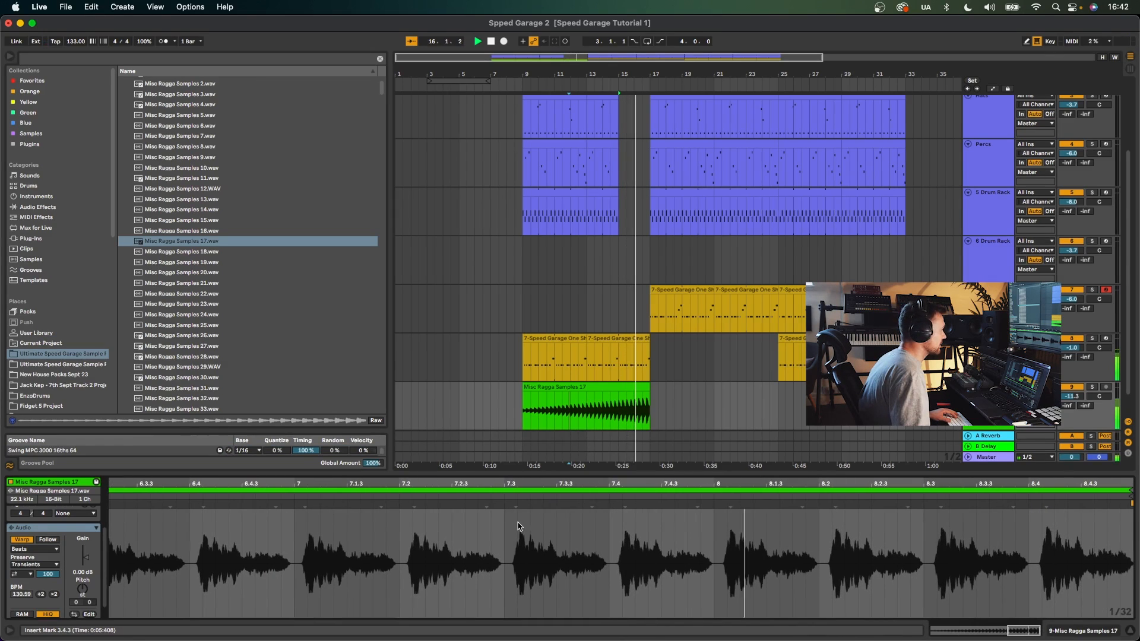
drag(517, 506, 504, 504)
key(space)
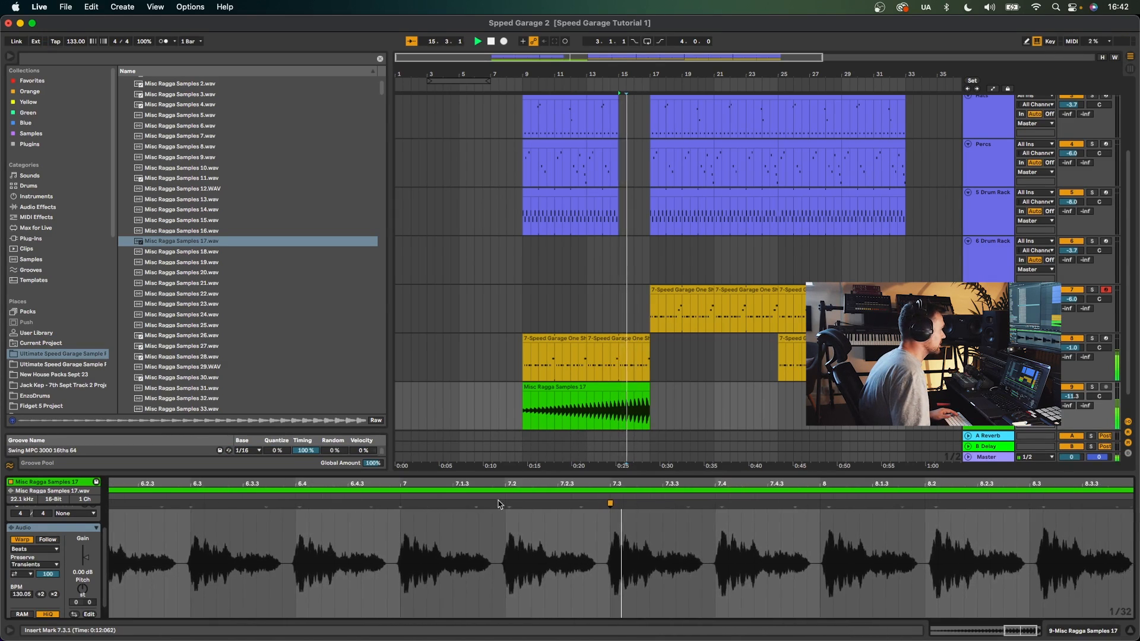
- Trim the vocal clip so it starts at bar 15, inside the drum break
drag(521, 405, 616, 390)
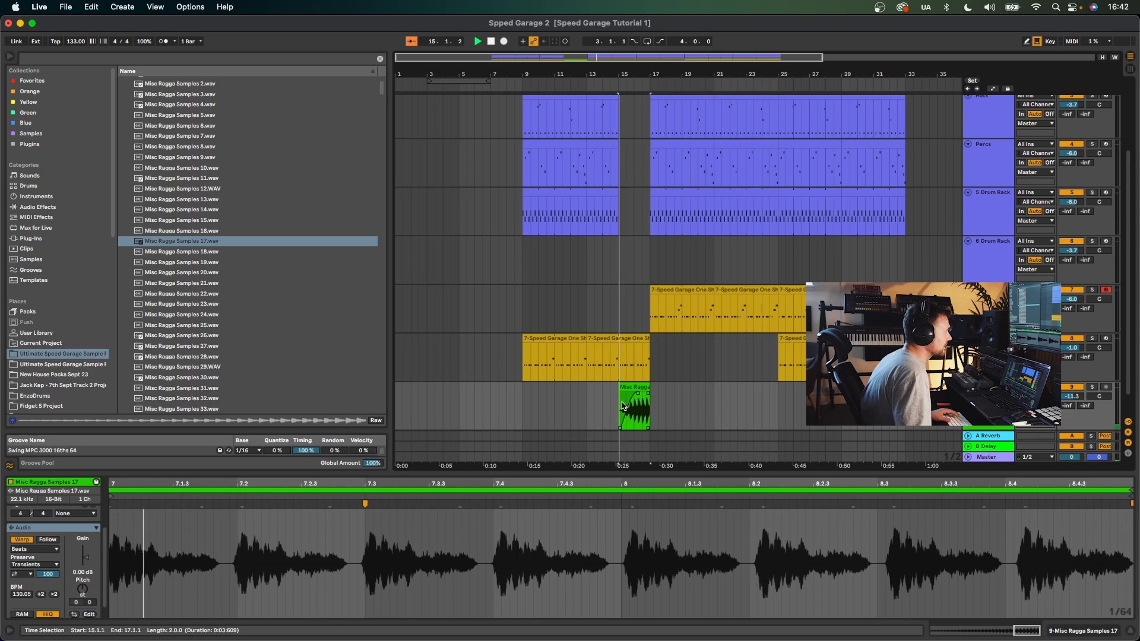
drag(640, 393, 650, 394)
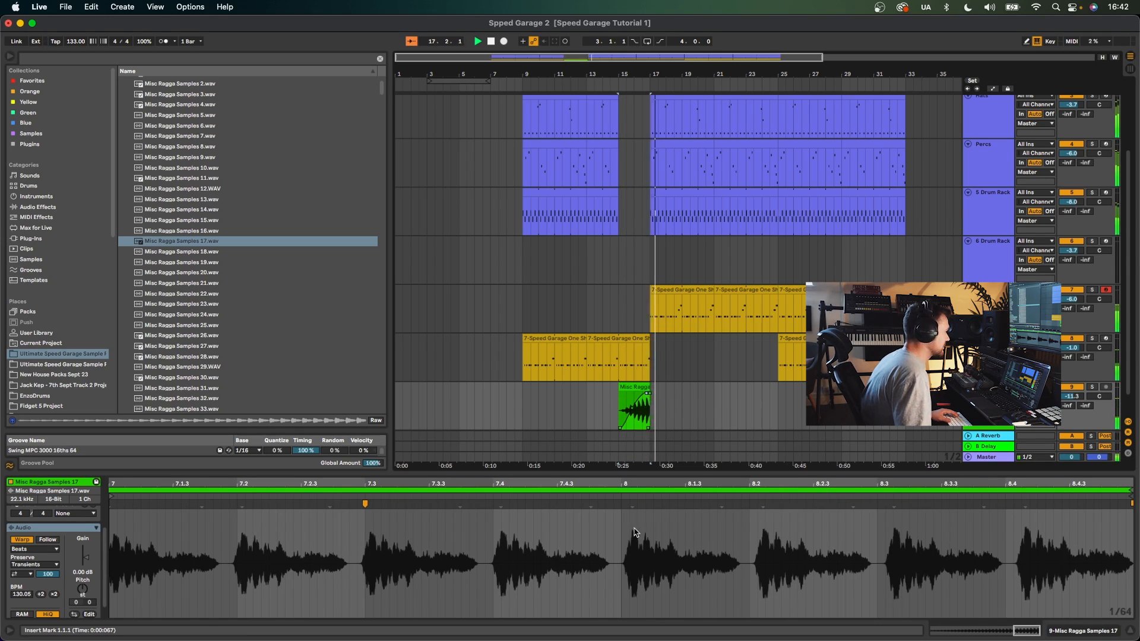
- Add another warp marker to the vocal clip around beat 7.4
scroll(596, 513, left, 1)
double_click(529, 505)
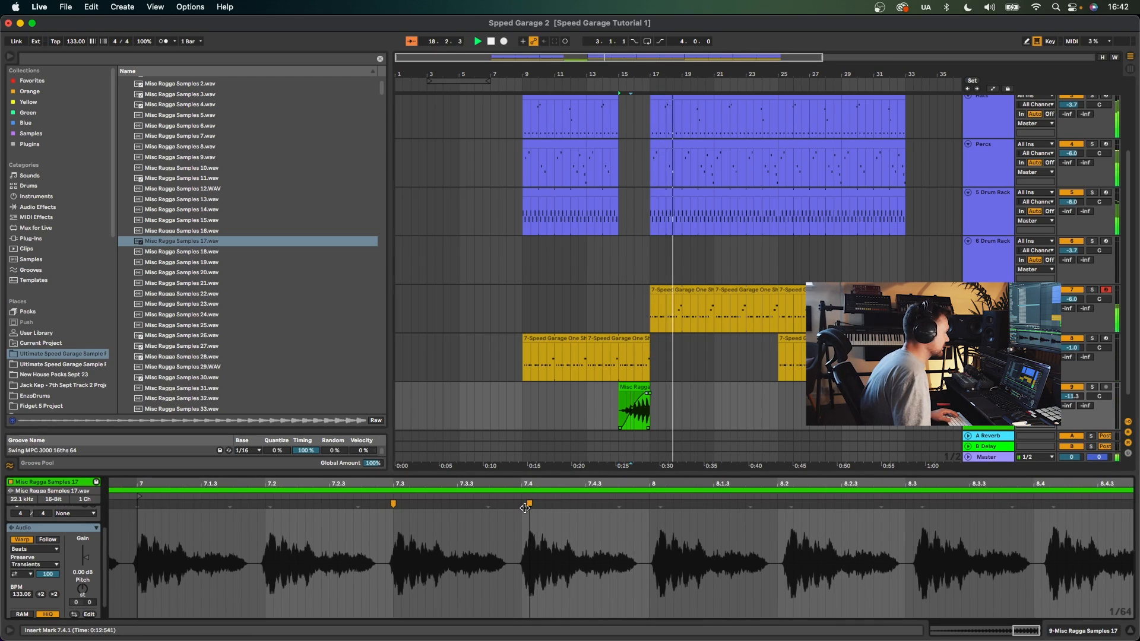
- Nudge the vocal clip's beat 7.4 warp marker slightly earlier and add another warp marker near bar 8, pulling it slightly earlier
drag(525, 508, 521, 509)
double_click(659, 506)
drag(659, 506, 649, 506)
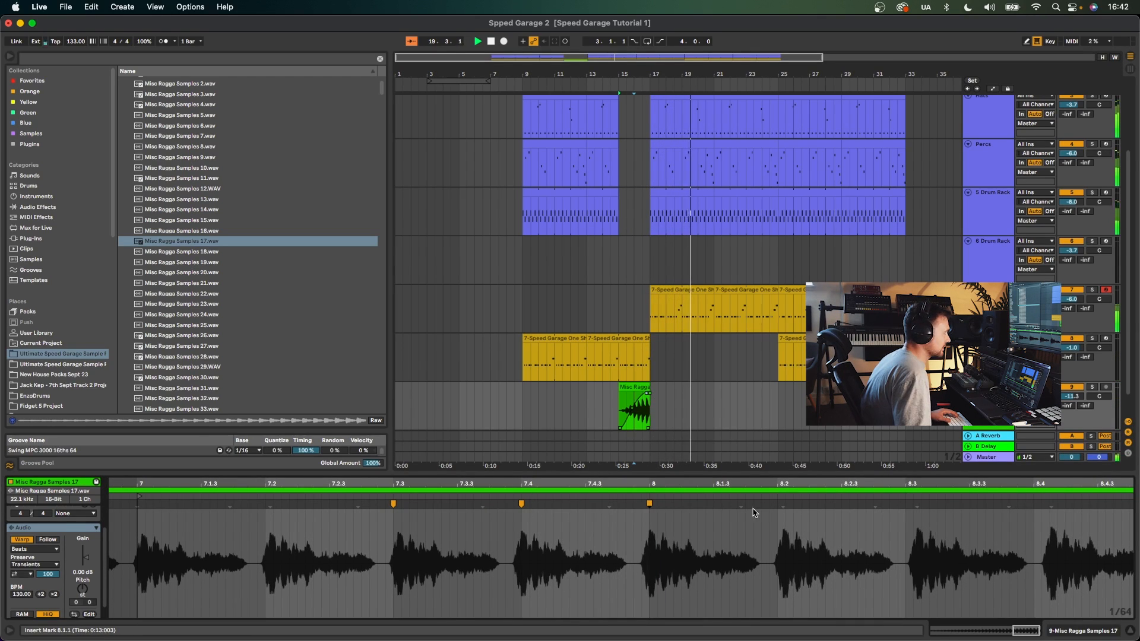
- Add warp markers at beats 8.3 and 8.4 in the vocal clip and lower the vocal track's volume to -12.5 dB
key(space)
key(space)
click(785, 510)
scroll(766, 509, right, 8)
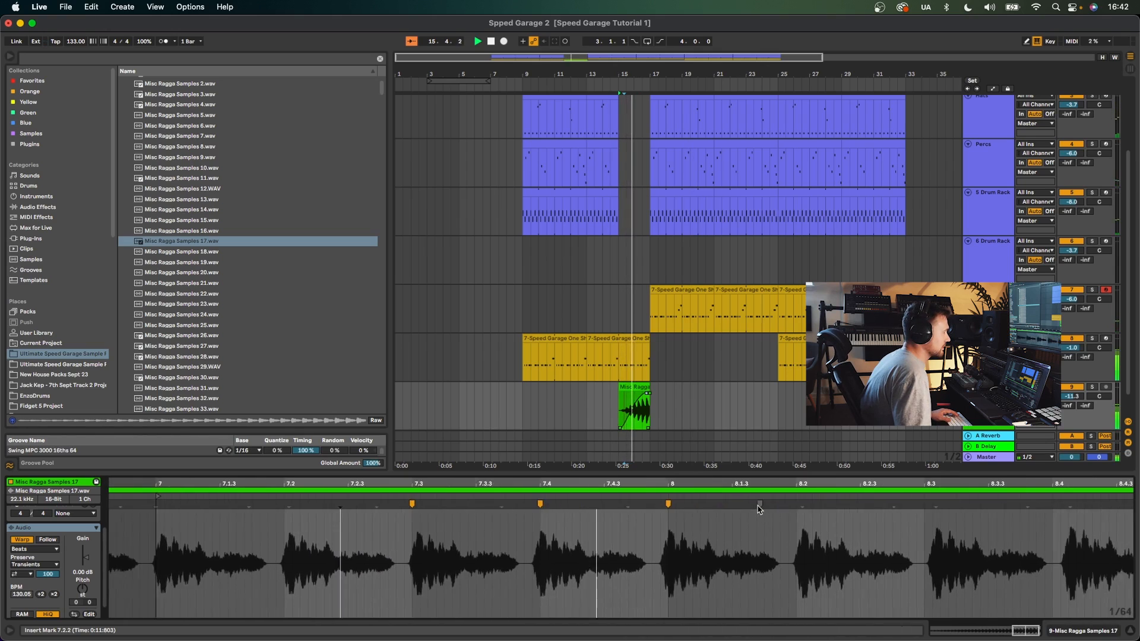
scroll(758, 509, right, 1)
double_click(877, 505)
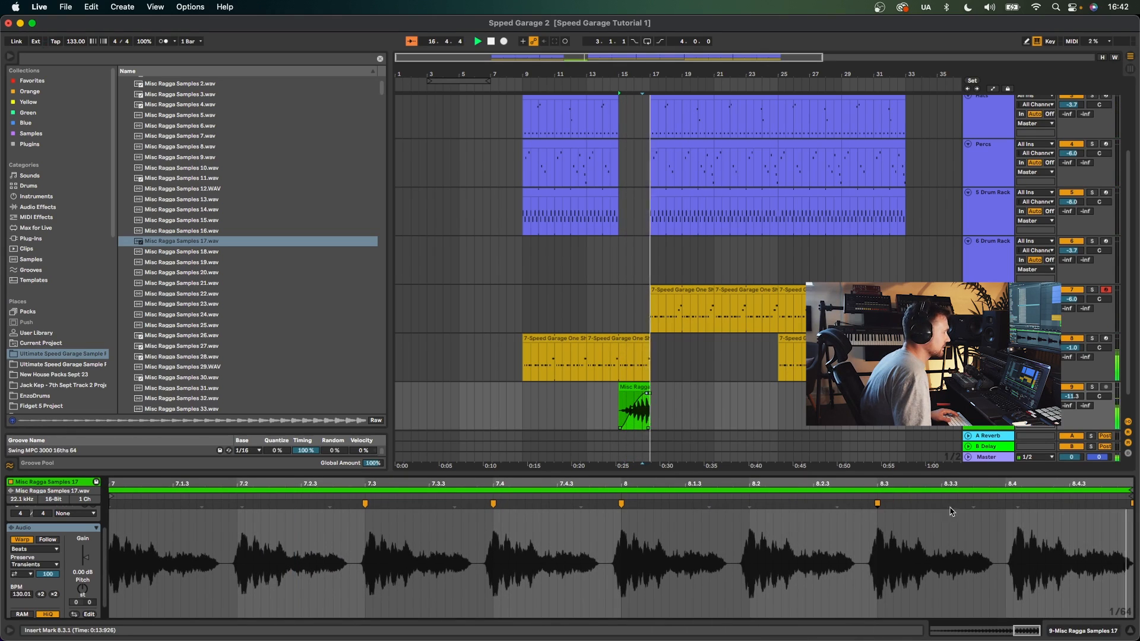
double_click(1011, 504)
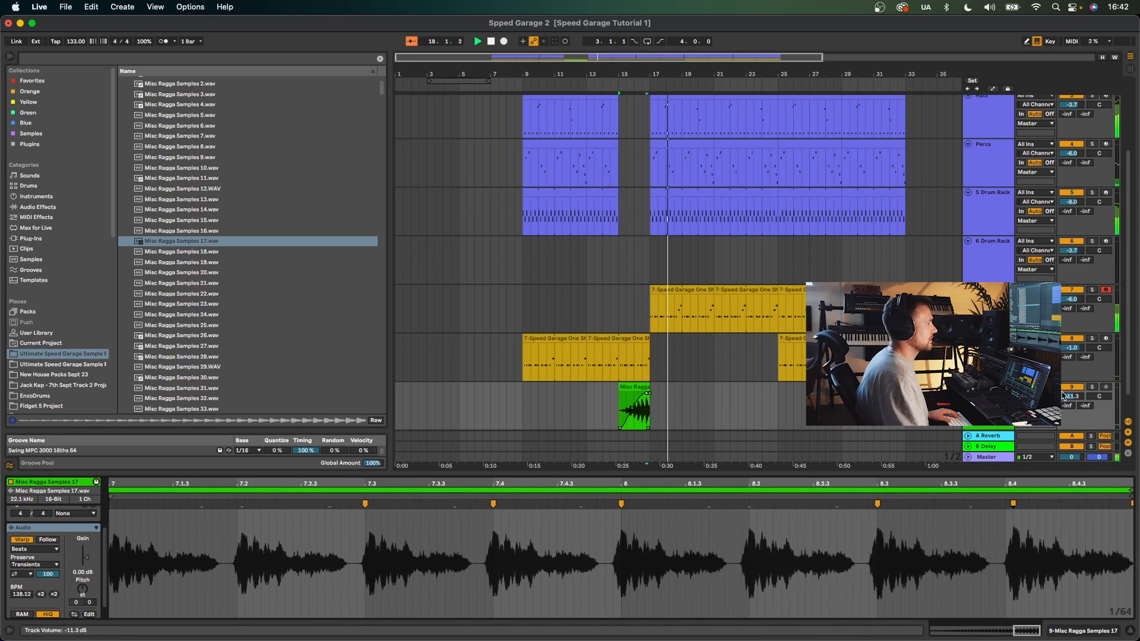
drag(1071, 396, 1071, 398)
- Preview the ragga samples in the browser and add Misc Ragga Samples 32 on a new track near bar 16
click(197, 292)
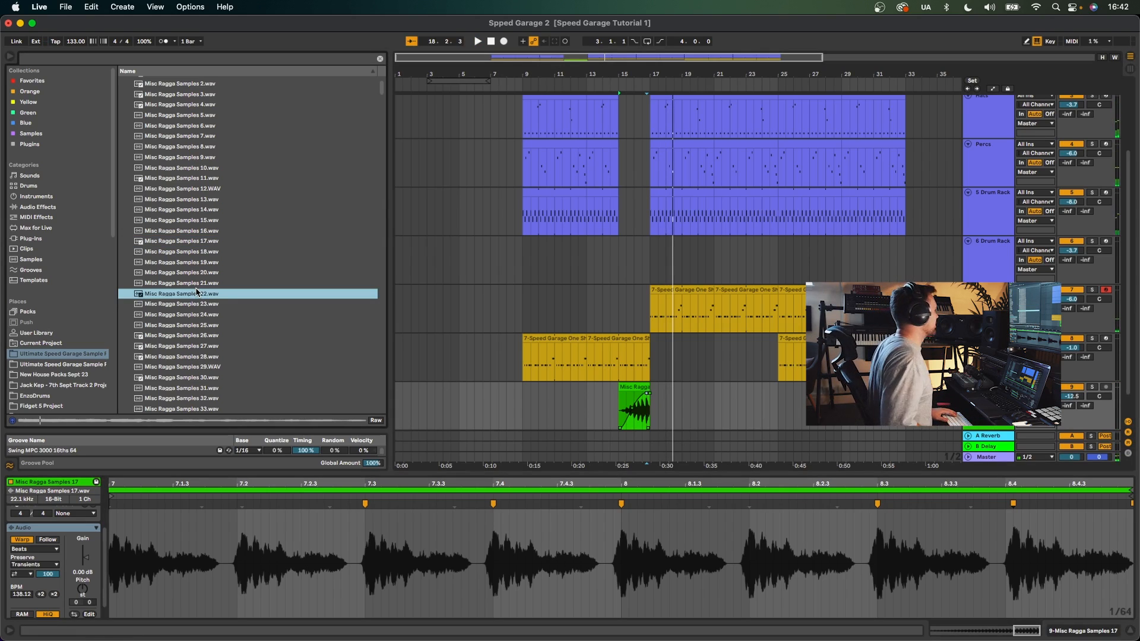
key(Down)
key(Down)
key(Down)
key(Down)
key(XF86AudioRaiseVolume)
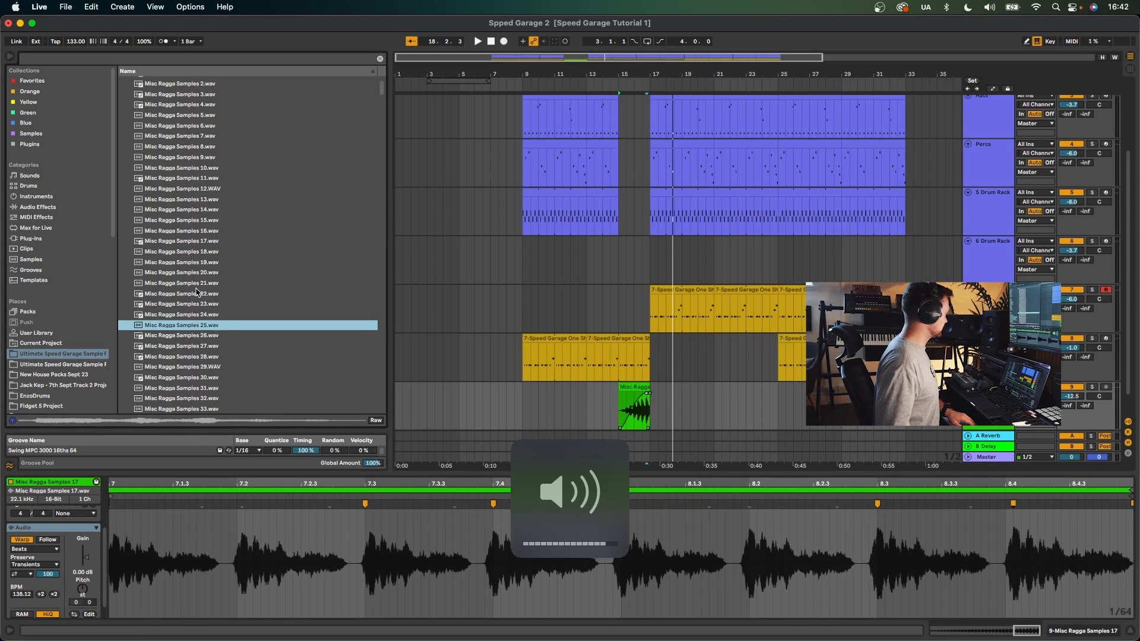
key(Down)
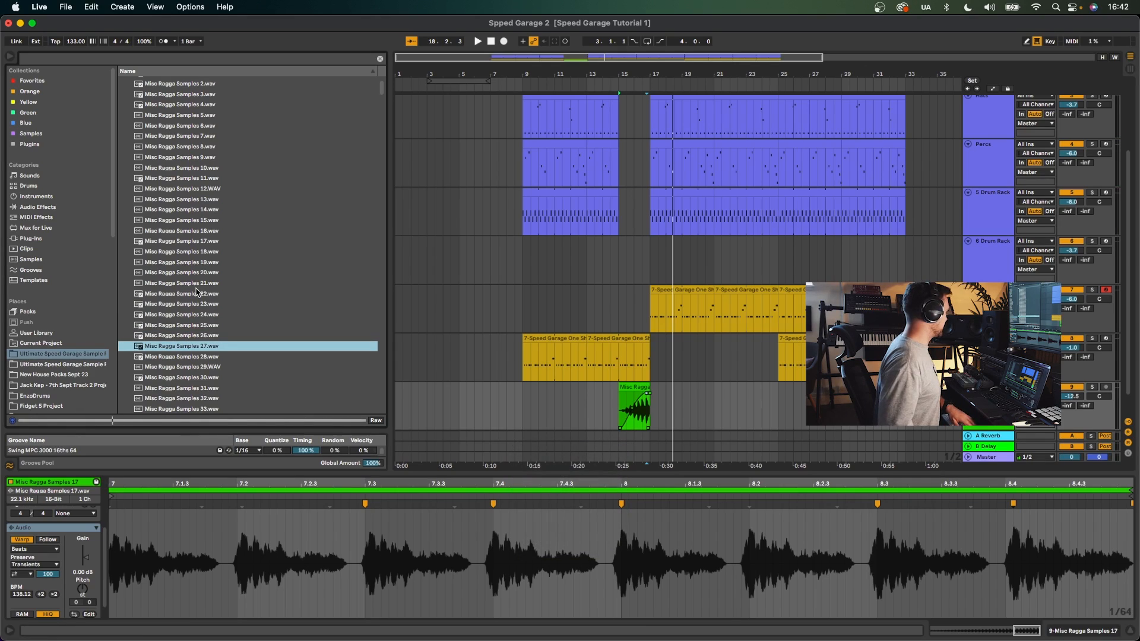
key(Down)
key(Down)
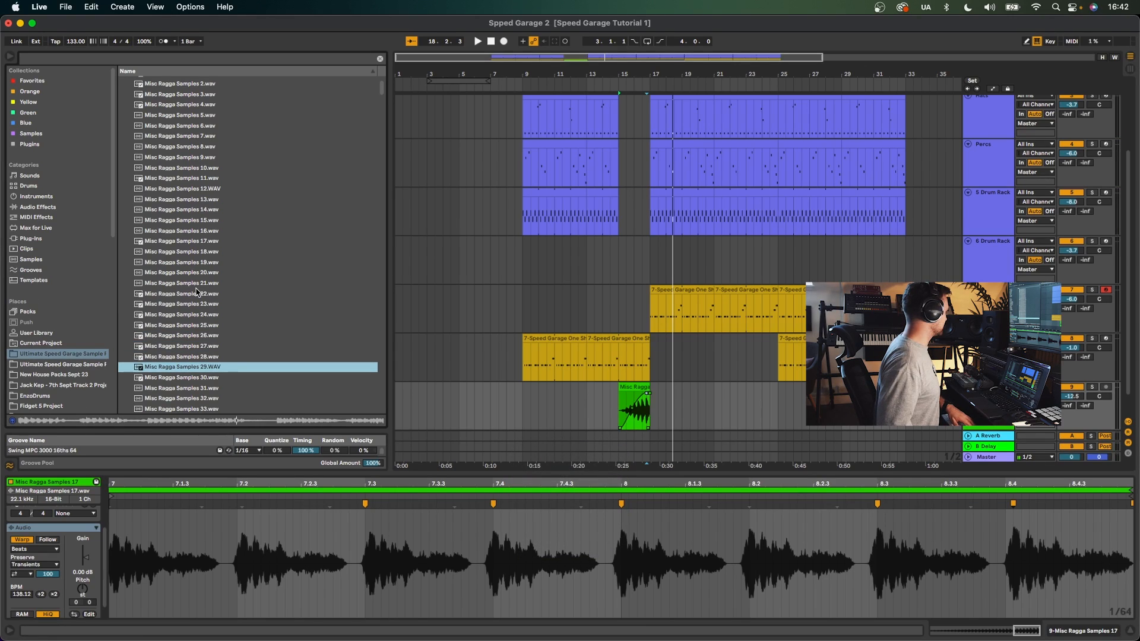
key(Down)
key(Down)
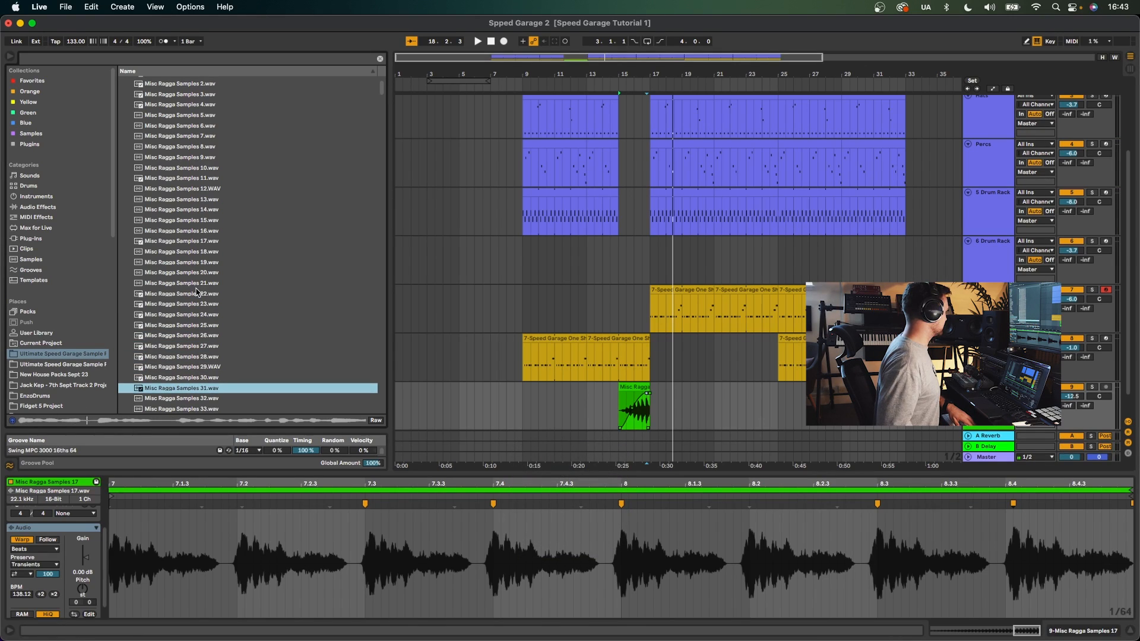
key(Down)
drag(204, 404, 645, 416)
- Preview more ragga samples, add Misc Ragga Samples 61 on a new track at bar 16 and set its volume to -16 dB
key(space)
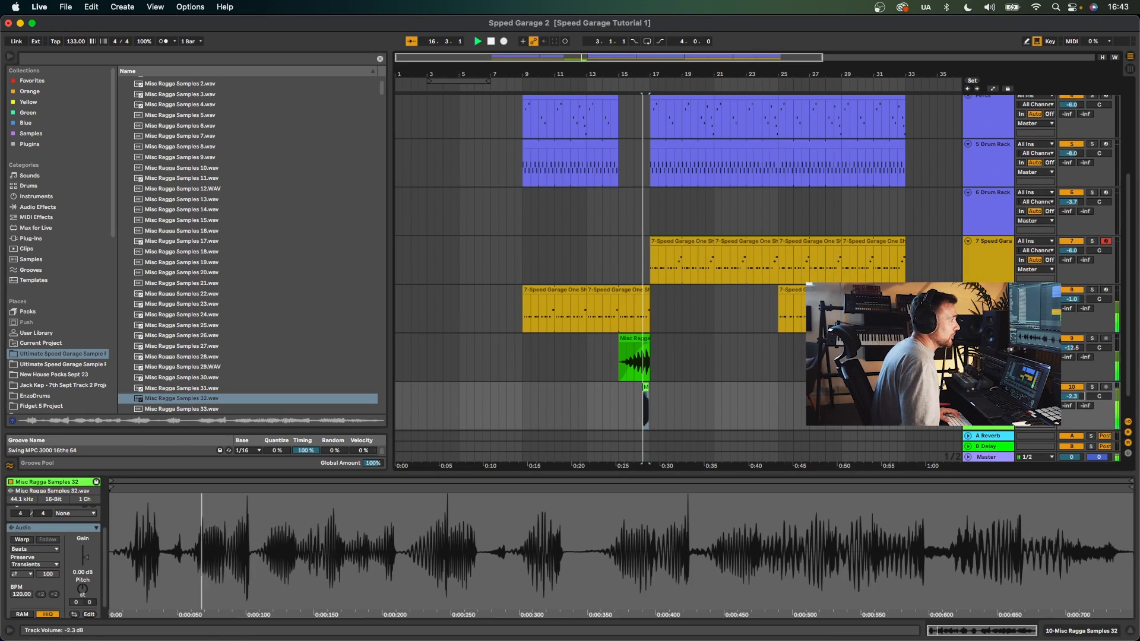
key(space)
click(181, 408)
click(186, 414)
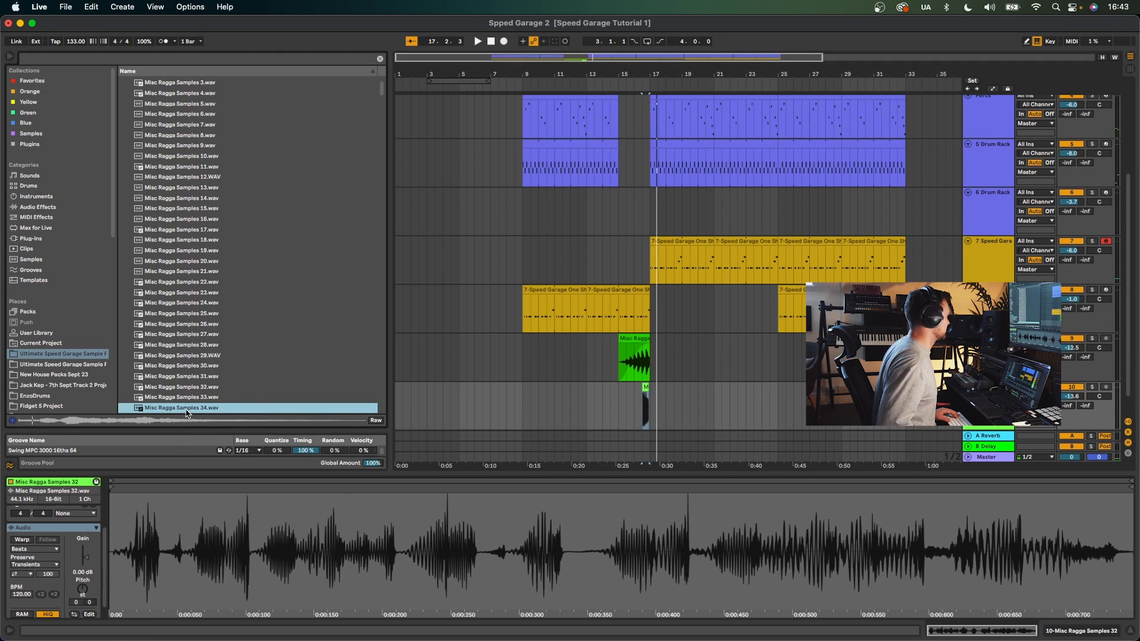
key(Down)
key(Down)
key(Down)
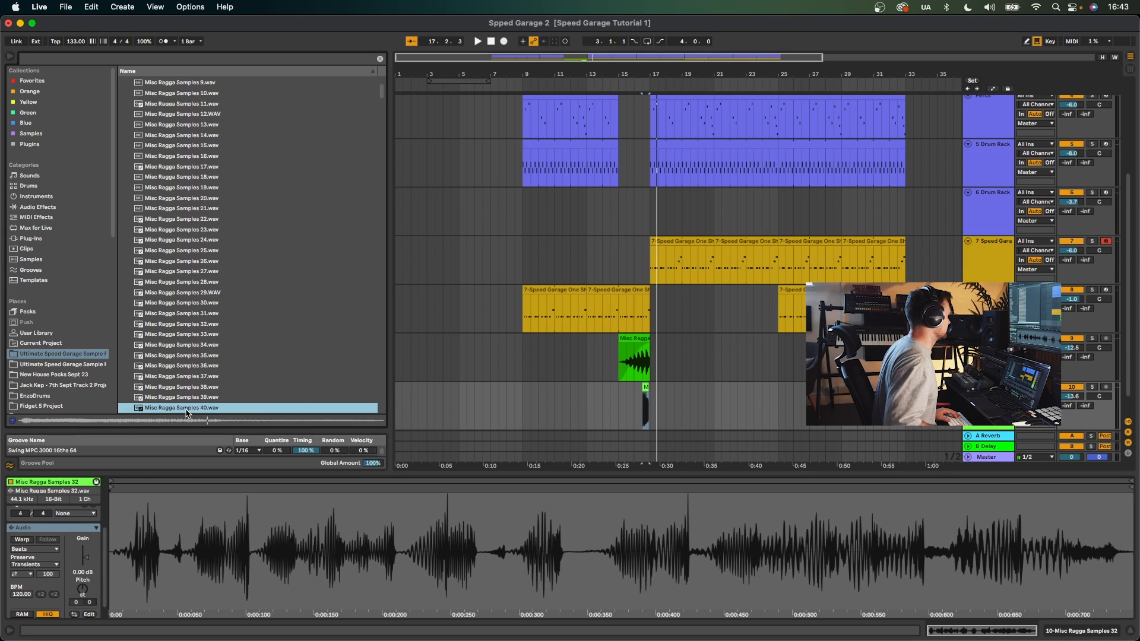
scroll(211, 374, down, 5)
click(209, 372)
scroll(209, 374, down, 3)
click(210, 375)
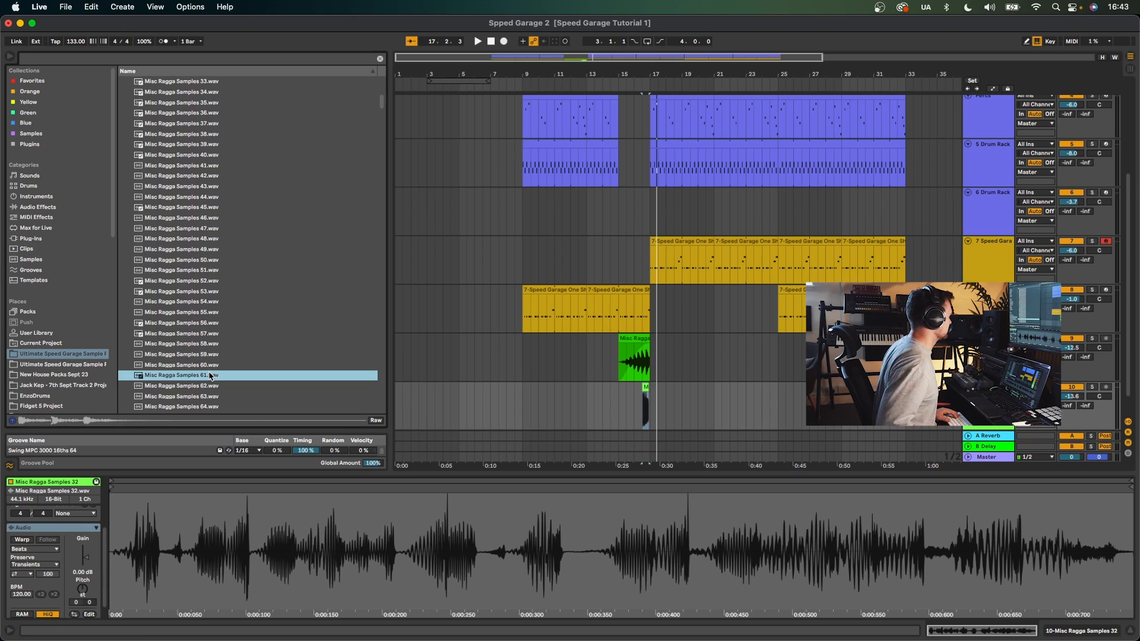
key(Down)
key(Up)
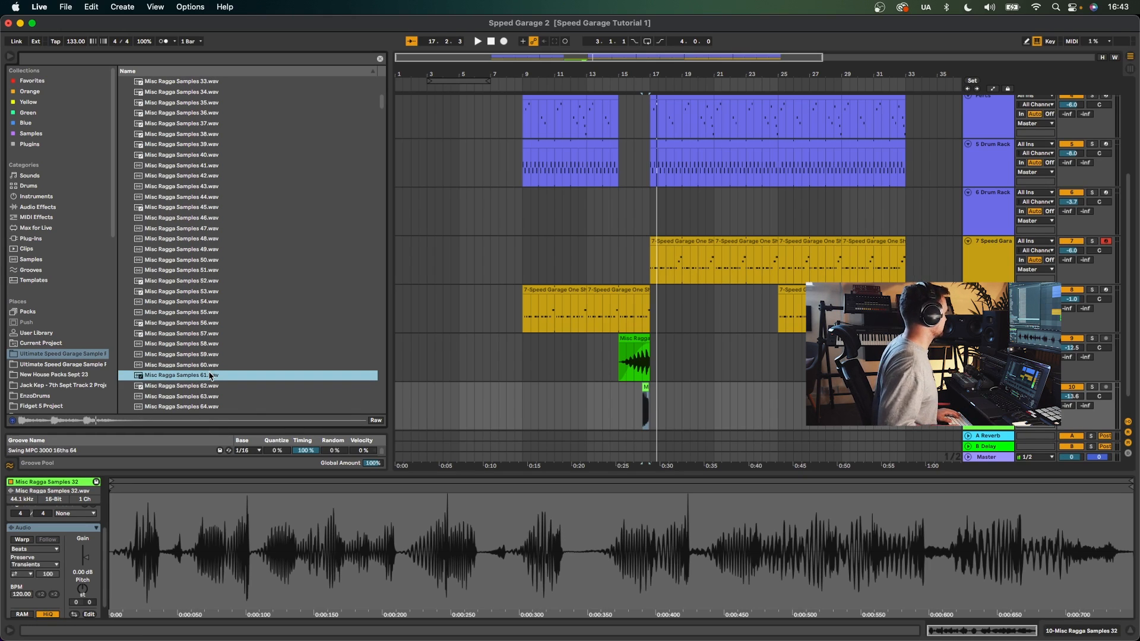
drag(581, 473, 636, 409)
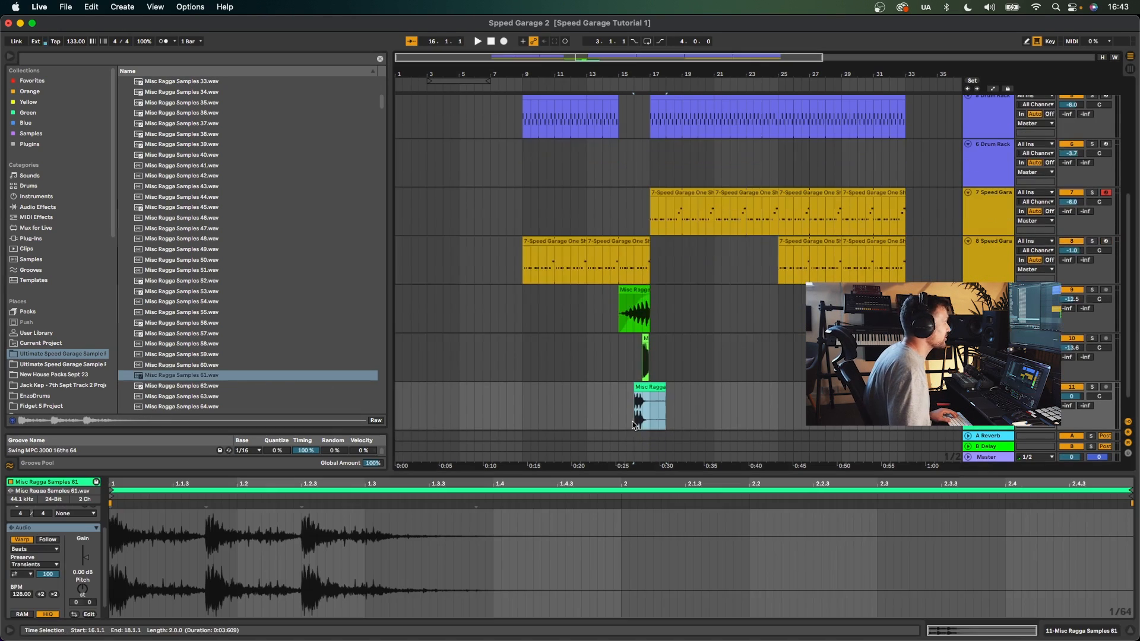
key(space)
drag(1073, 395, 1073, 418)
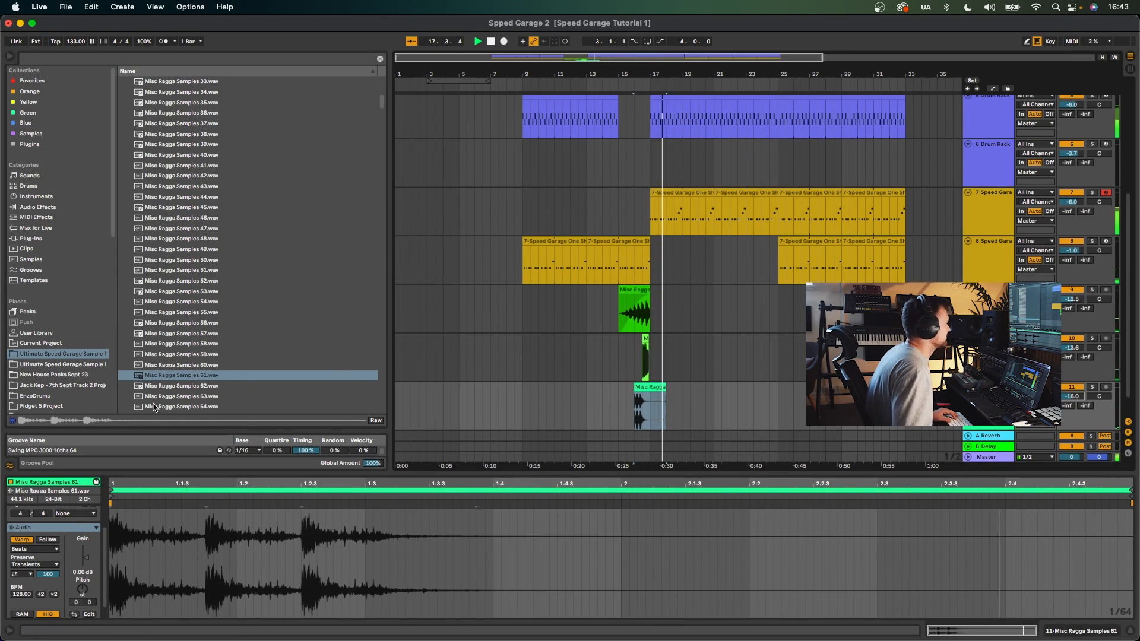
- Add Misc Ragga Samples 64 on another new track at bar 16
click(176, 398)
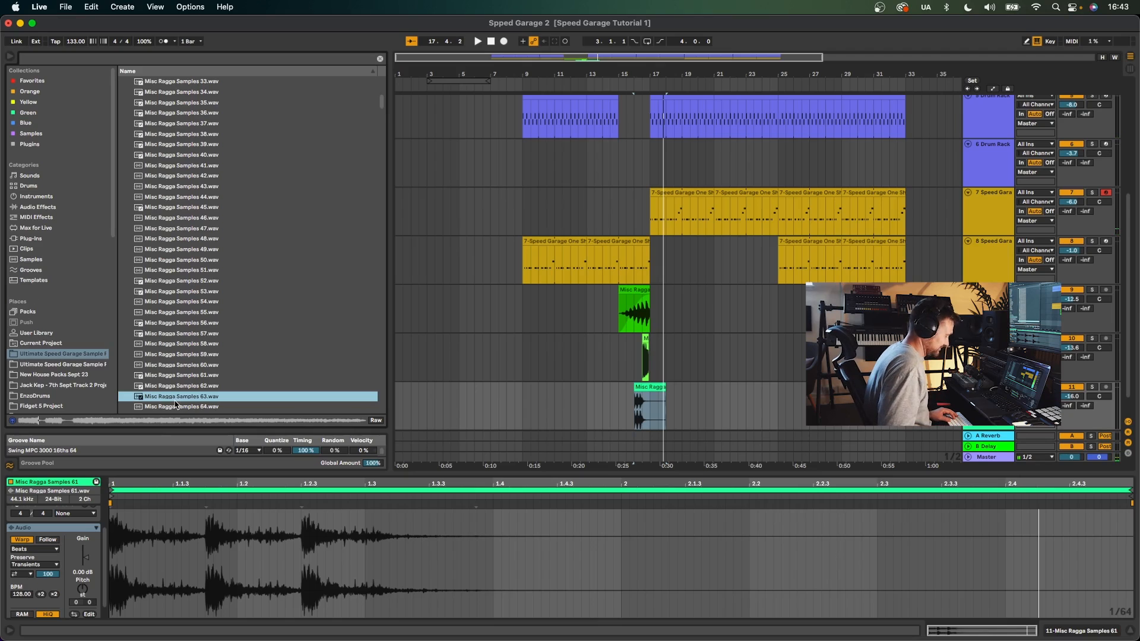
key(Down)
drag(176, 406, 635, 410)
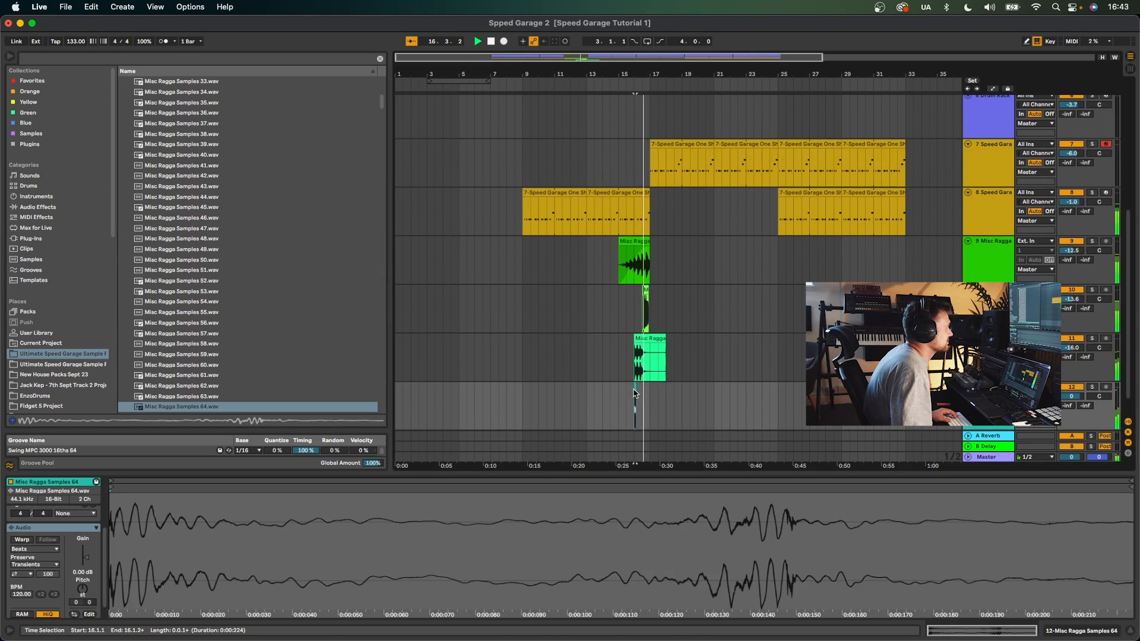
- Turn on warping for the Samples 64 clip and drag its warp marker to stretch the sample shorter
key(space)
drag(638, 69, 638, 137)
drag(620, 386, 709, 386)
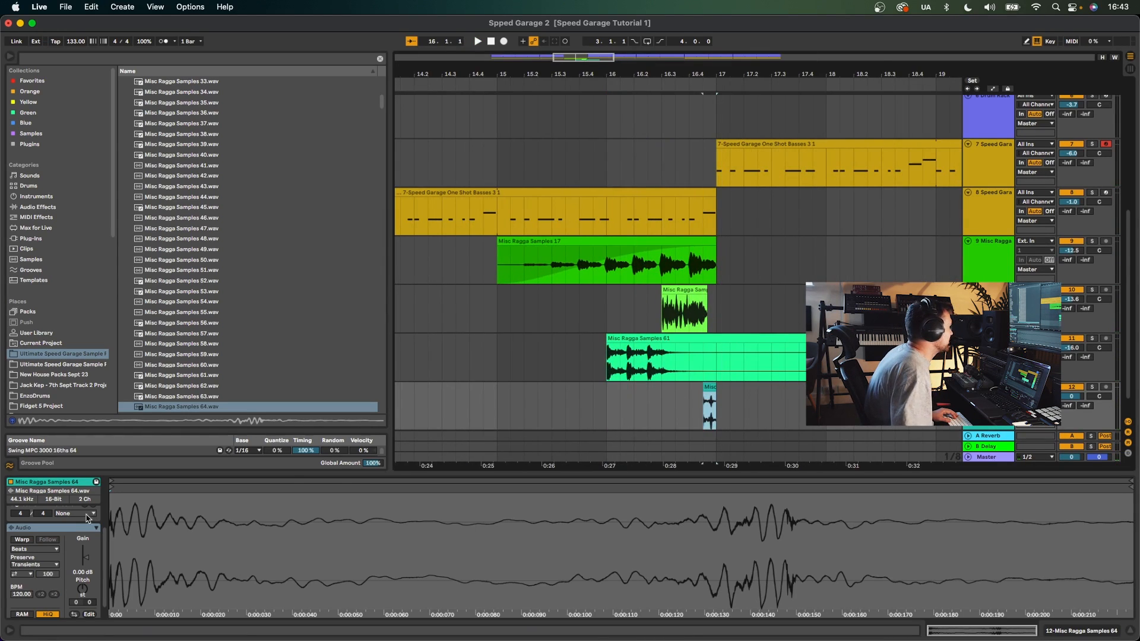
click(18, 541)
drag(763, 505, 622, 506)
key(space)
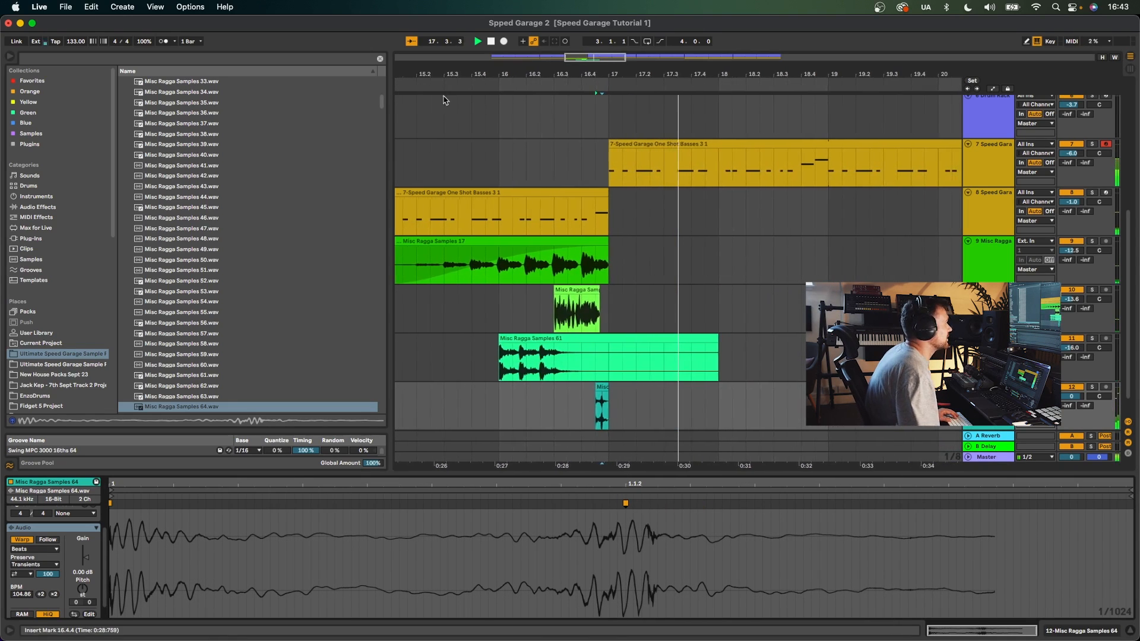
drag(470, 75, 470, 54)
- Browse further and add Misc Ragga Samples 69 on a new track near bar 15
click(168, 374)
key(space)
scroll(180, 371, down, 3)
click(183, 368)
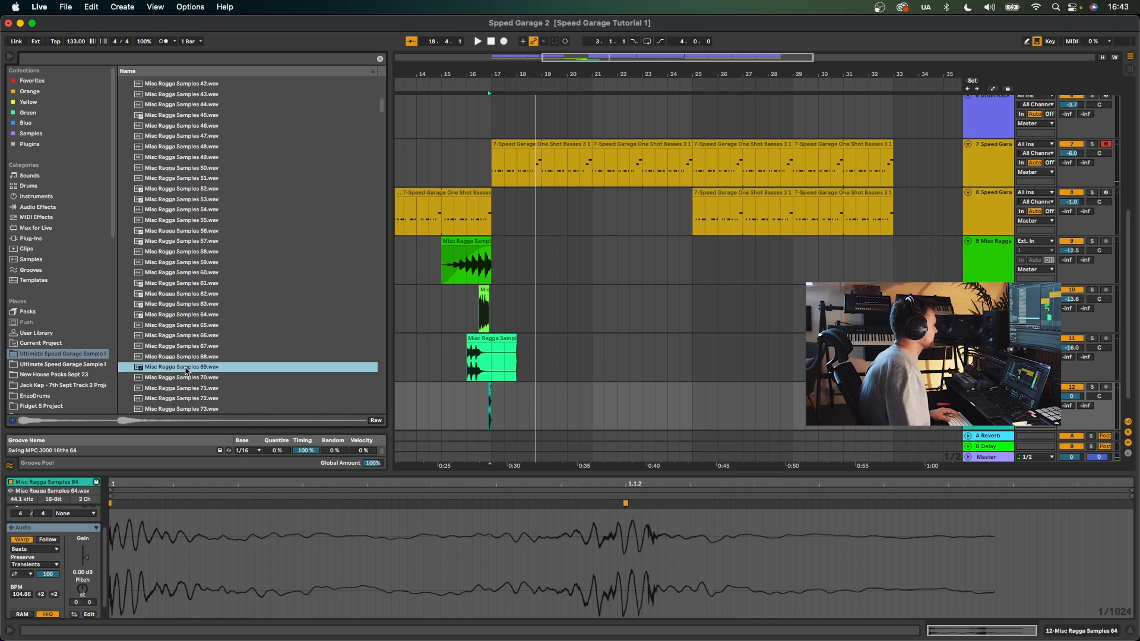
drag(451, 482, 448, 419)
key(space)
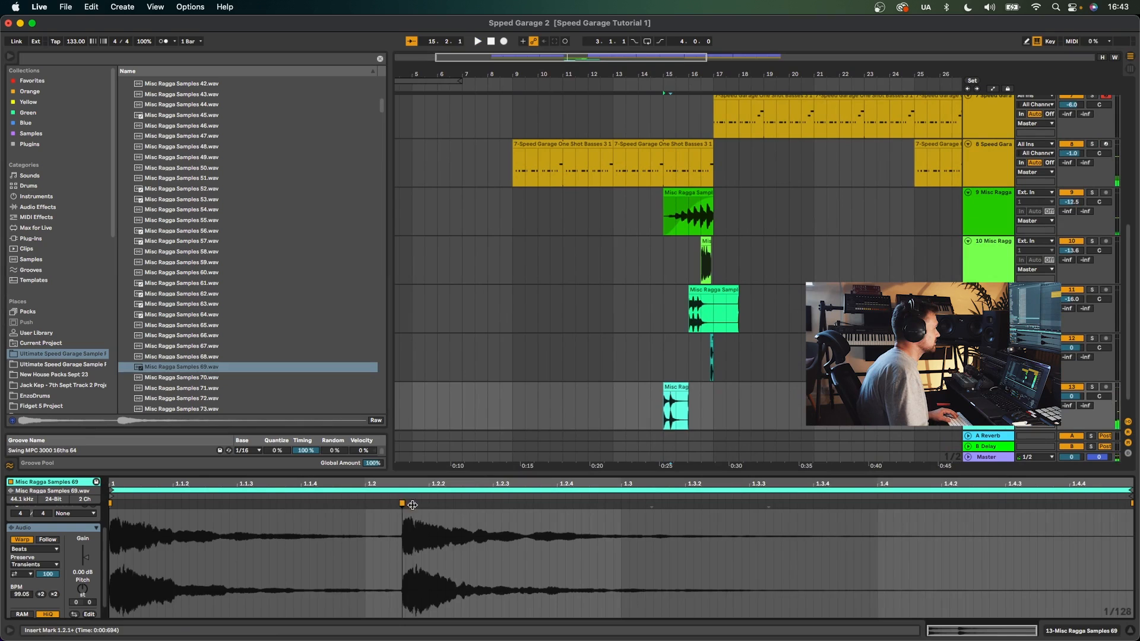
- Move a warp marker in the Samples 69 clip to beat 1.3 and duplicate the clip after itself
drag(401, 507, 622, 510)
click(658, 387)
key(super+d)
- Set the Samples 69 track volume to -9.1 dB and fold all tracks in the arrangement
drag(1077, 399, 1073, 402)
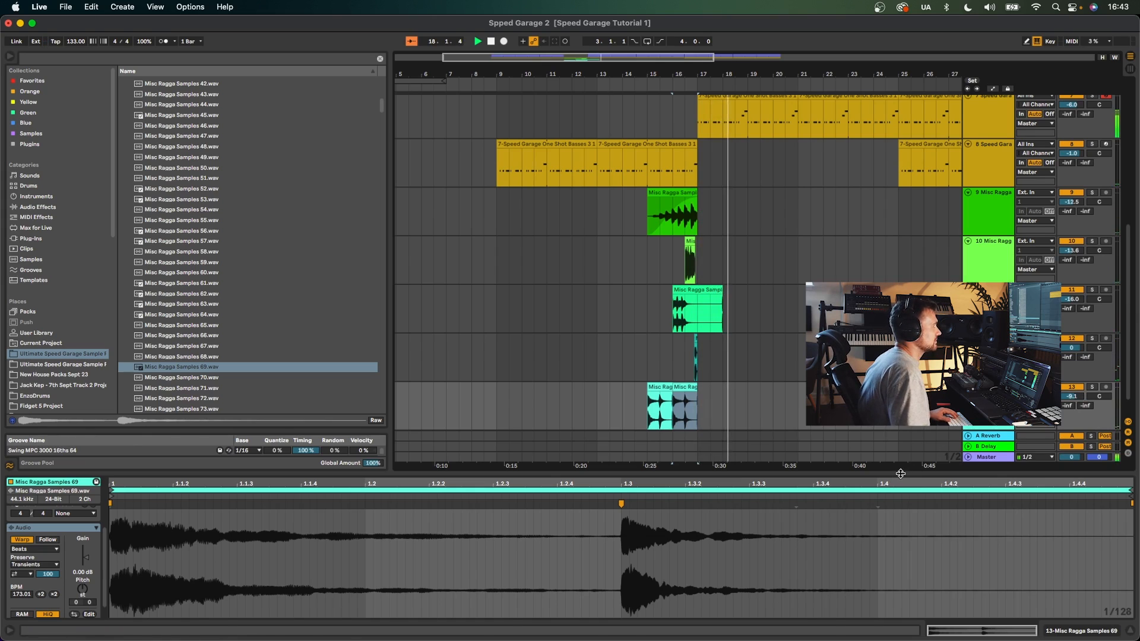
drag(901, 474, 901, 599)
scroll(901, 534, up, 2)
click(973, 215)
key(super+a)
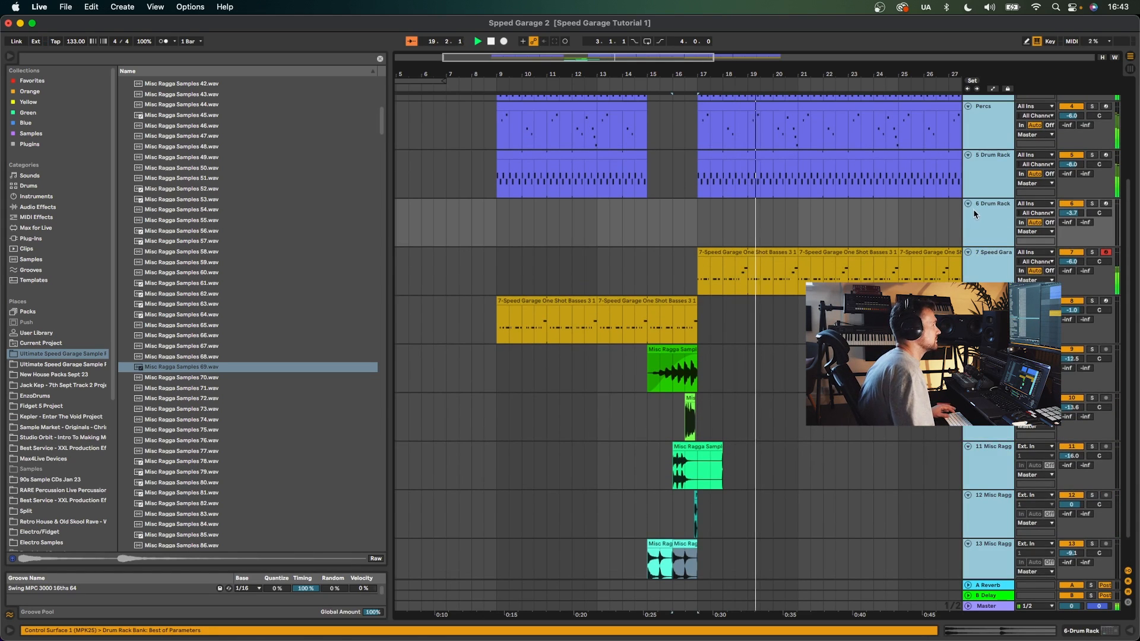
key(u)
drag(497, 62, 587, 43)
- Unfold the first Speed Garage bass track, set its volume to -5.2 dB and its Simpler volume to -5.14 dB
click(968, 163)
drag(1071, 172, 1071, 174)
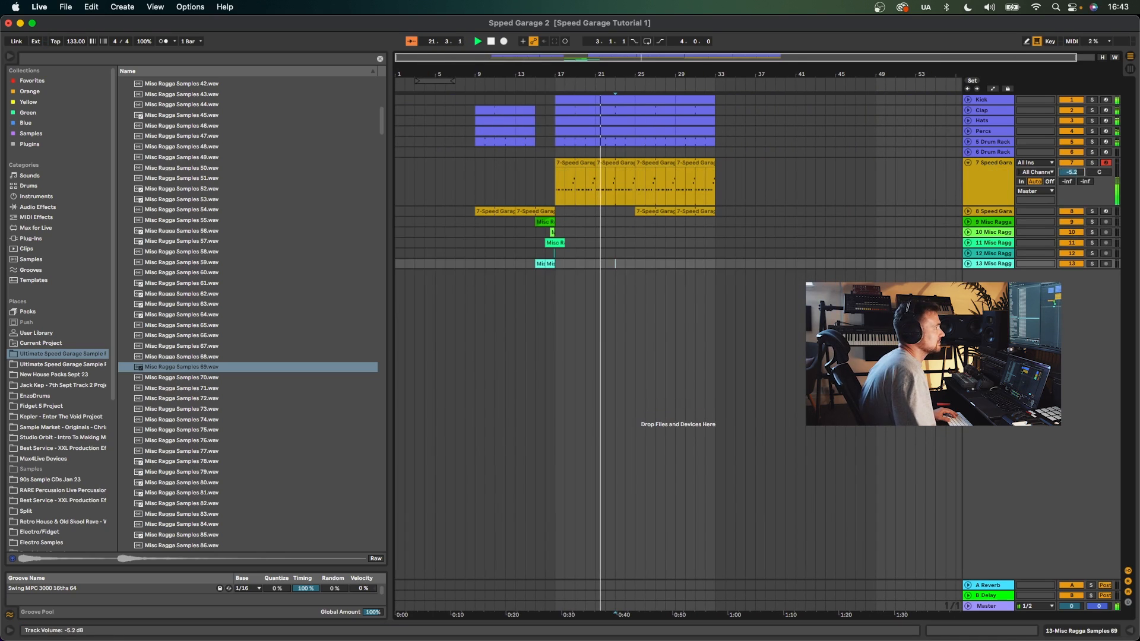
double_click(985, 176)
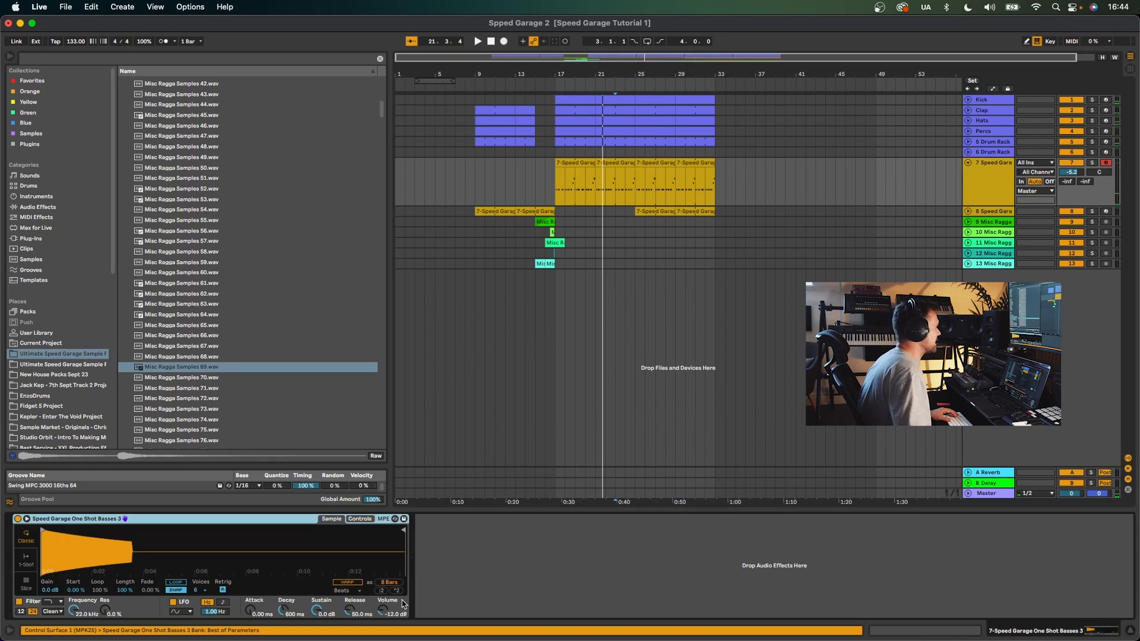
drag(403, 604, 403, 587)
key(space)
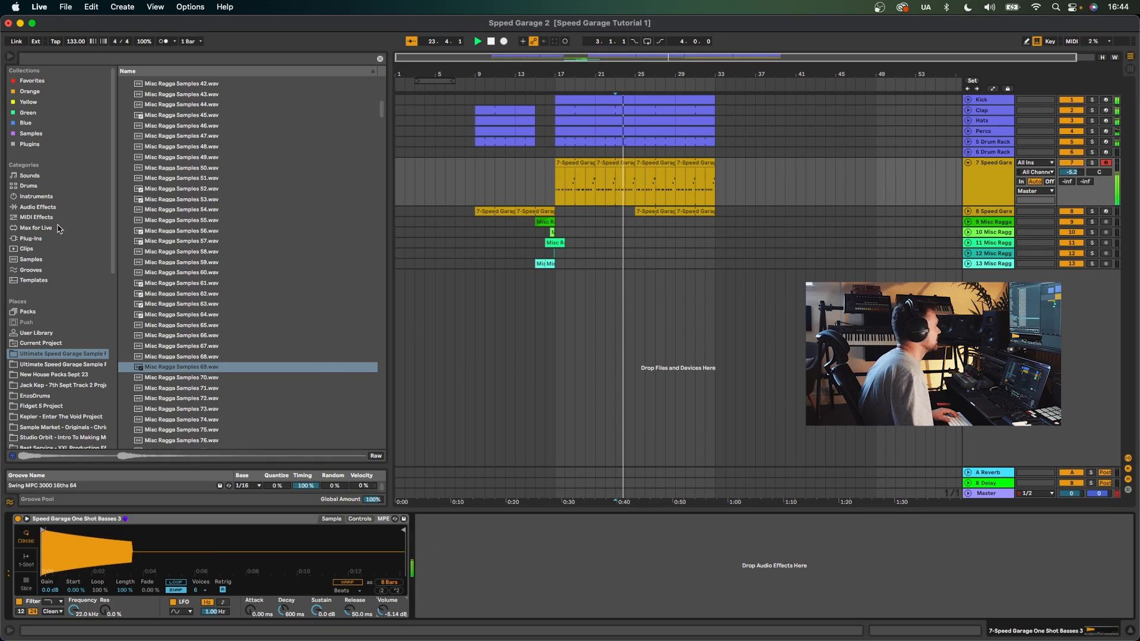
- Open the Audio Effects category, unfold the second bass track and slightly adjust its track volume
click(72, 198)
click(50, 208)
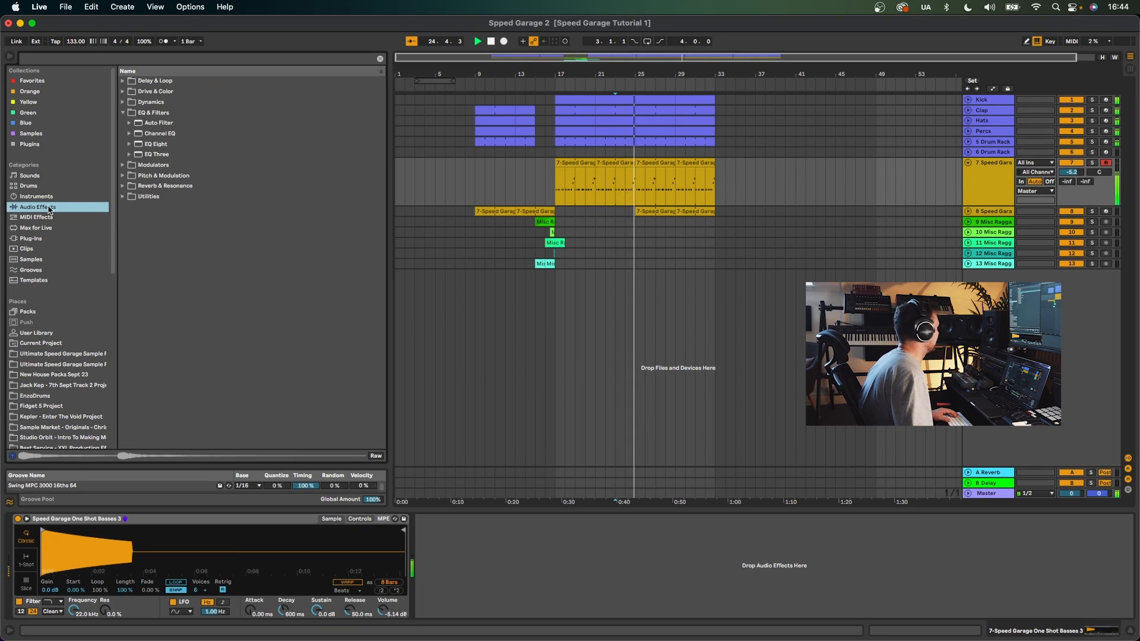
click(967, 212)
drag(1071, 221, 1070, 218)
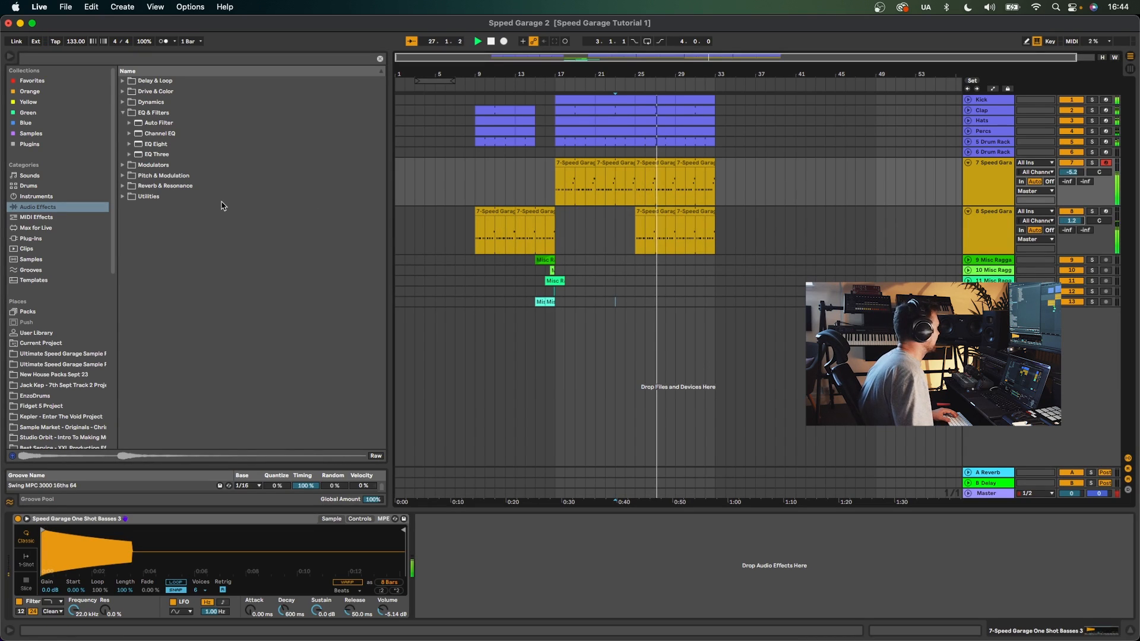
- Add the Erosion effect from the Drive & Color folder to the first bass track
click(123, 92)
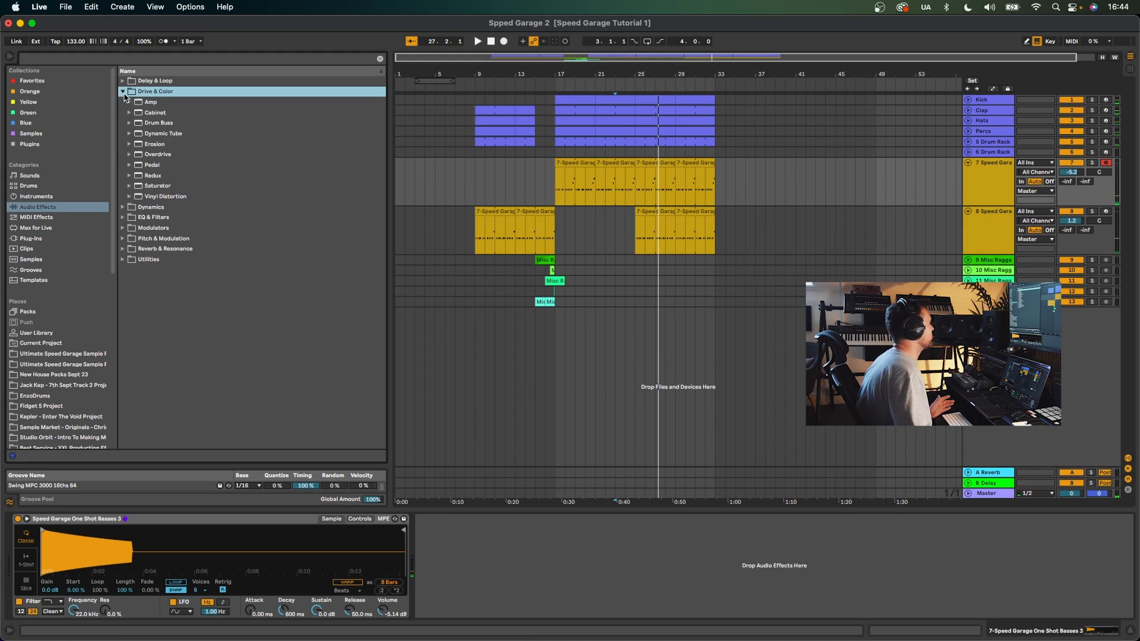
click(123, 92)
click(123, 102)
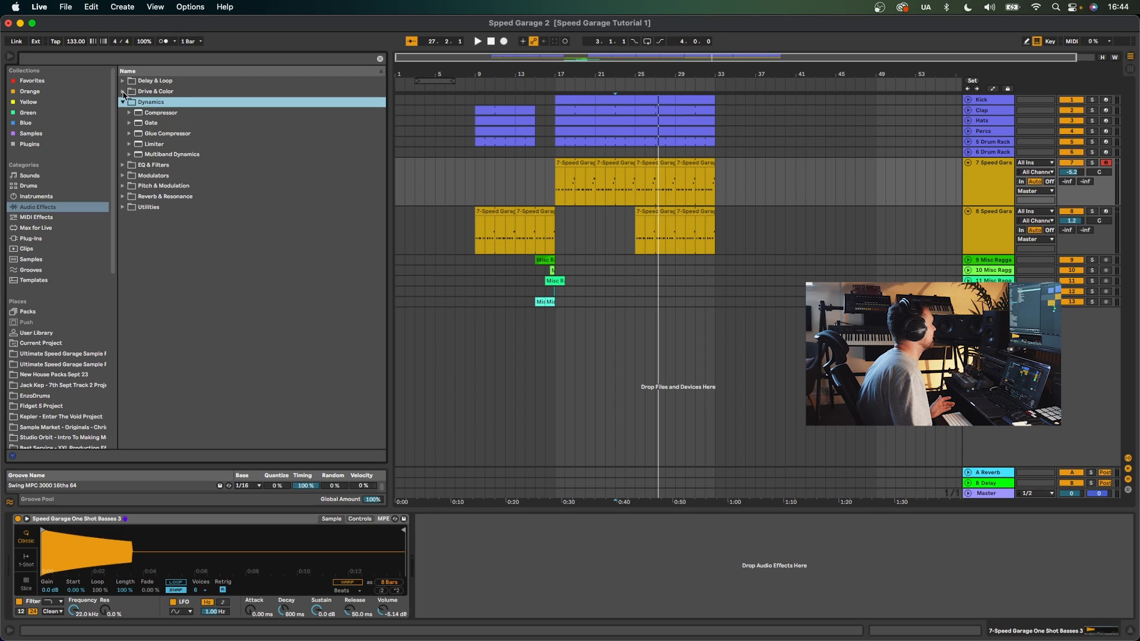
click(124, 93)
click(154, 146)
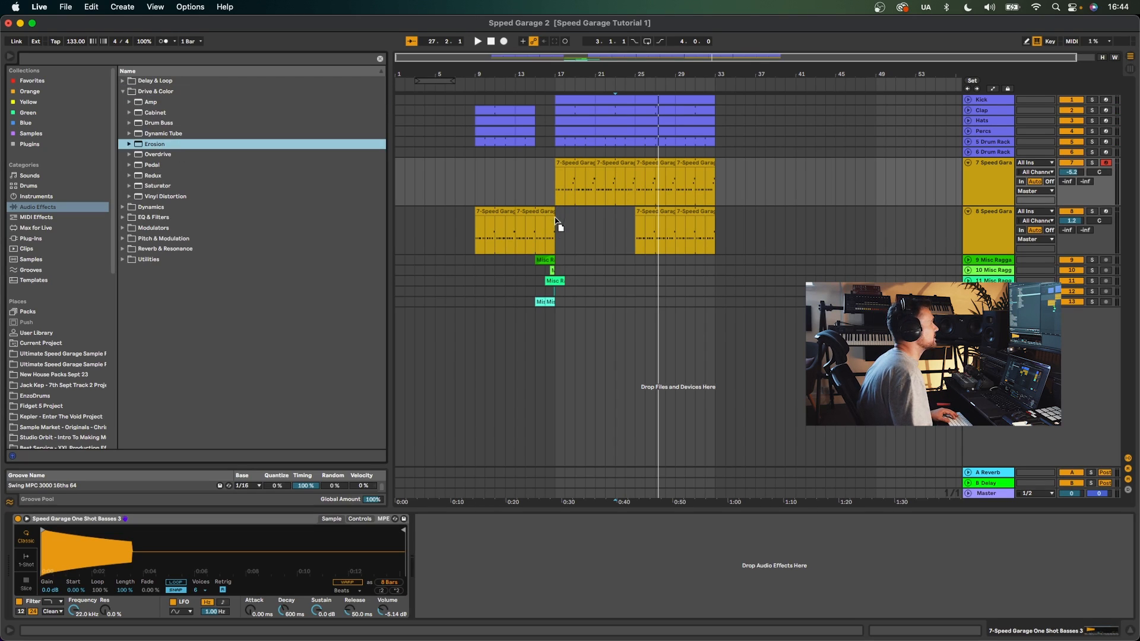
drag(580, 191, 580, 190)
key(space)
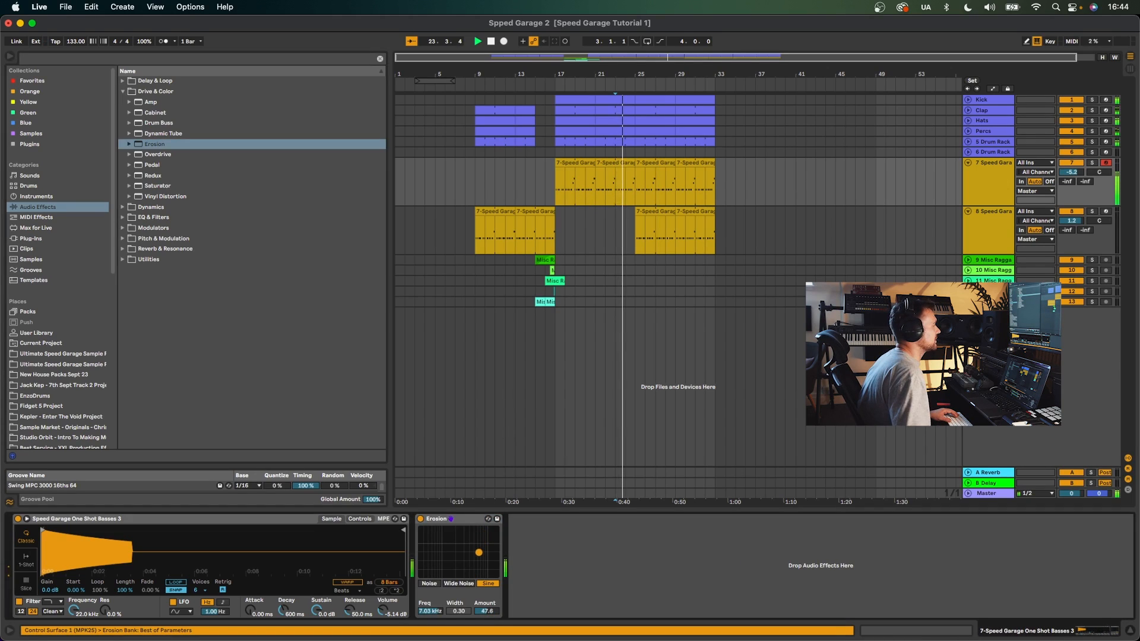
- Select the second bass clip and set its Simpler volume to -8 dB
click(657, 249)
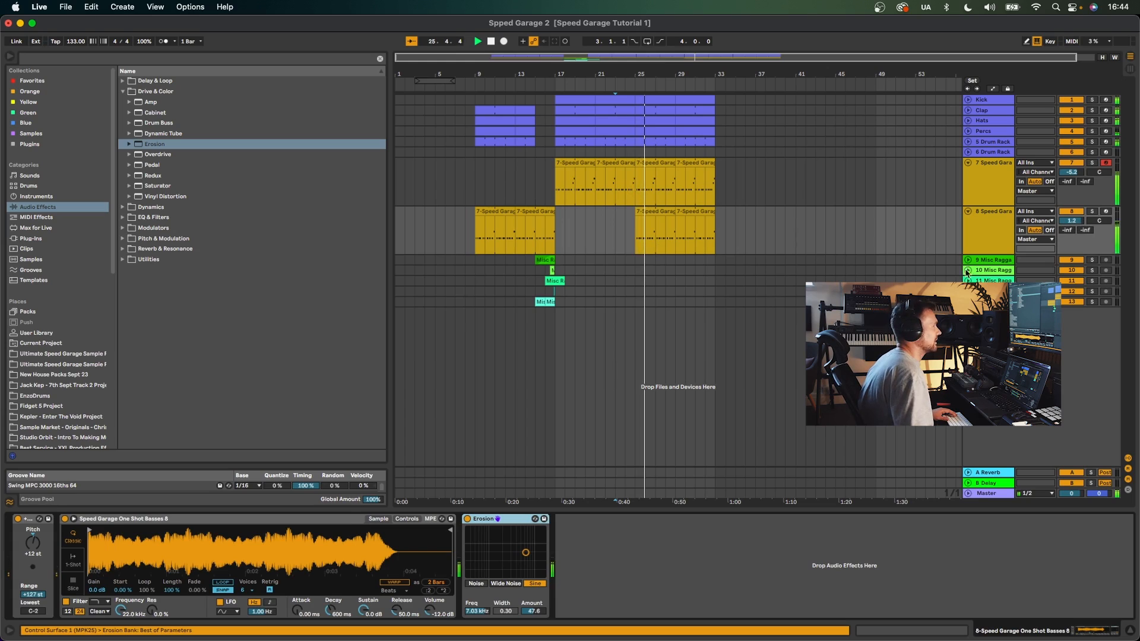
drag(427, 609, 427, 609)
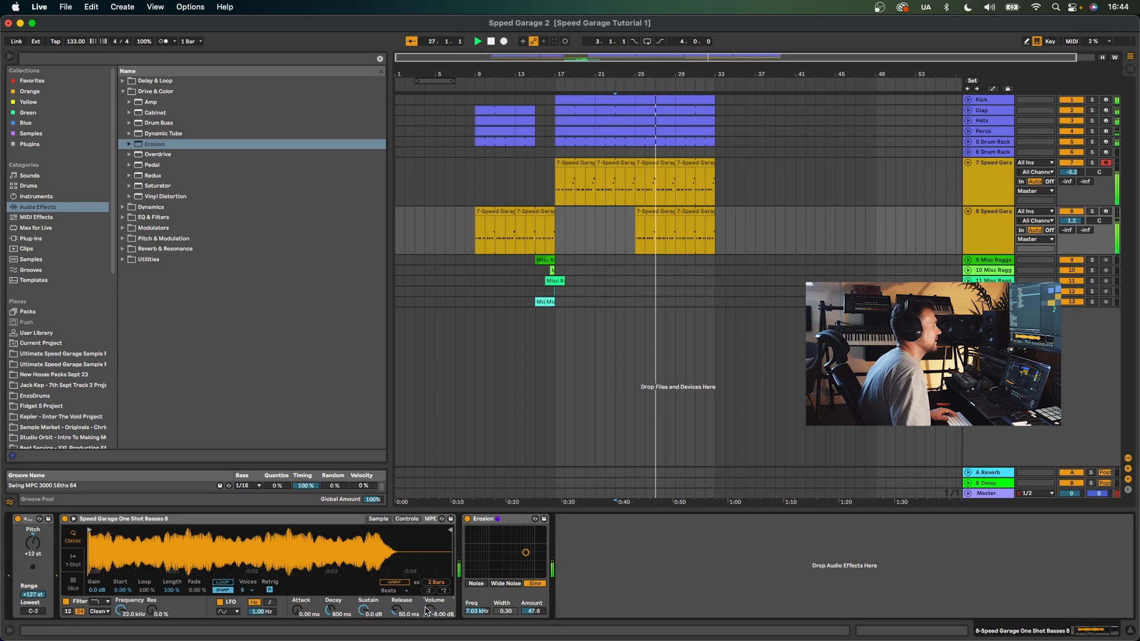
- Set the second bass track's volume to -0.2 dB and select the first bass clip
drag(1068, 218, 1069, 218)
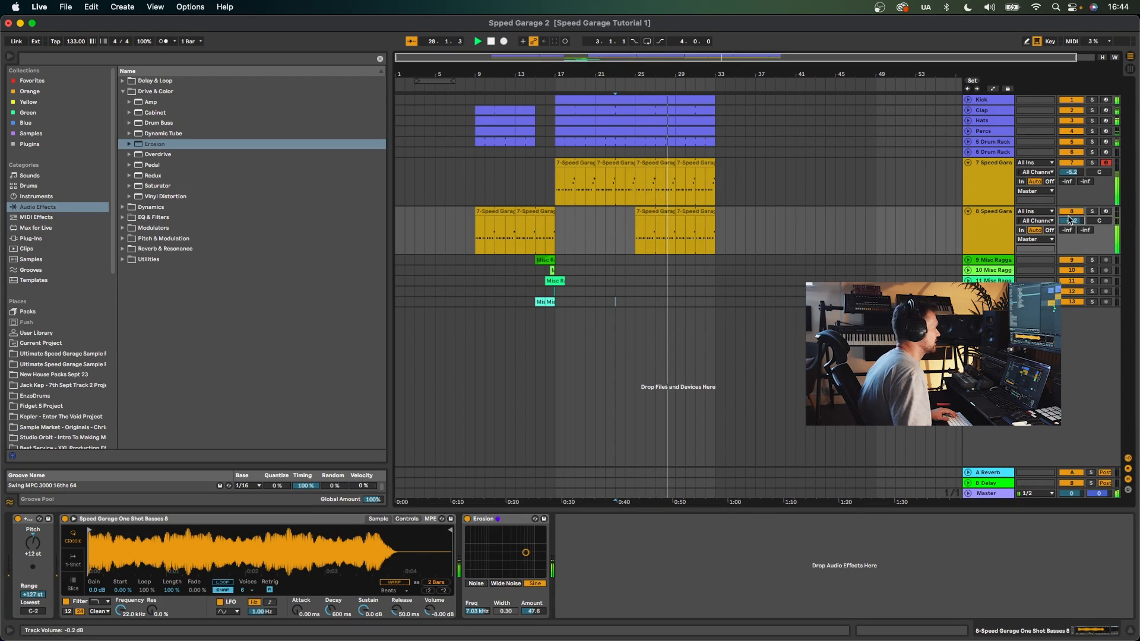
click(472, 178)
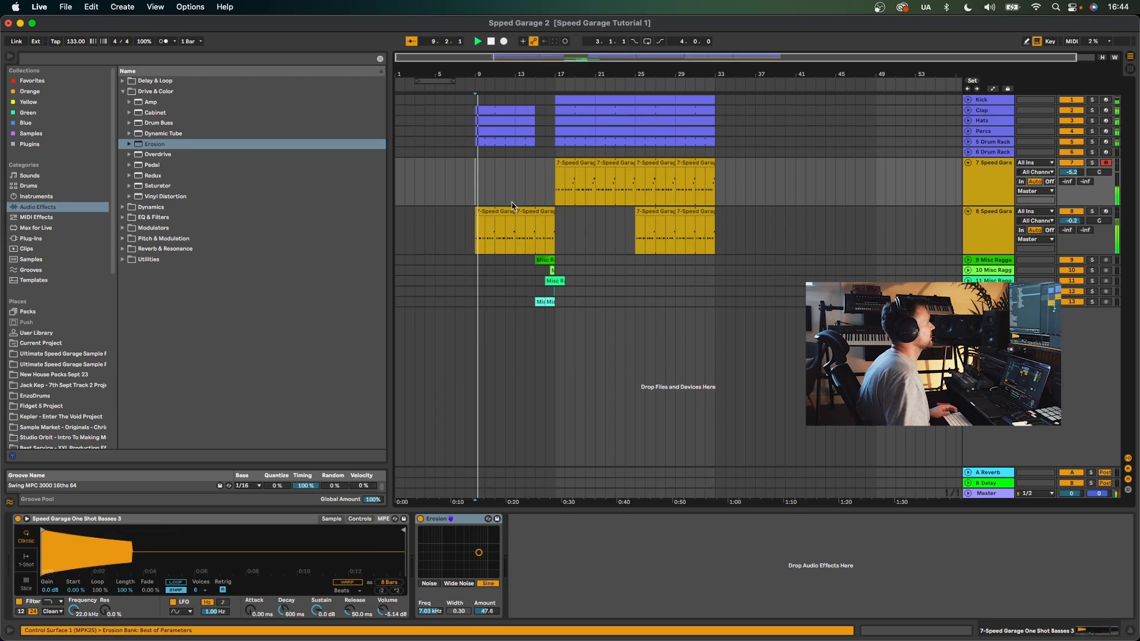
- Browse the Ultimate Speed Garage Sample Pack ragga vocals and add Misc Ragga Samples 79 on a new track near bar 15
scroll(59, 356, down, 1)
click(60, 338)
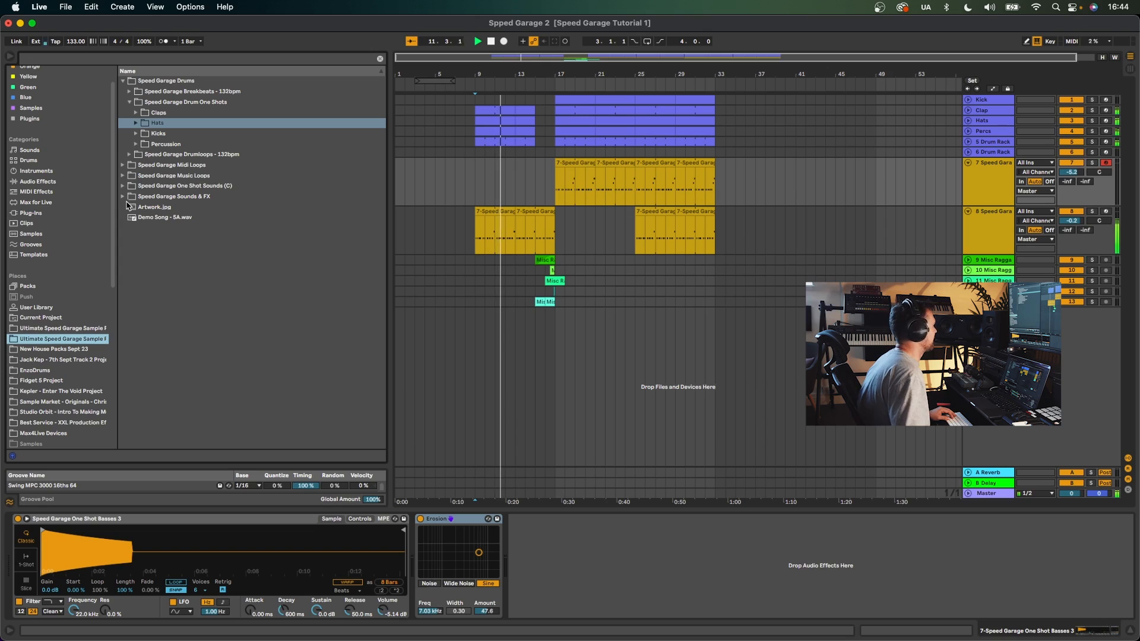
click(67, 328)
scroll(190, 267, down, 3)
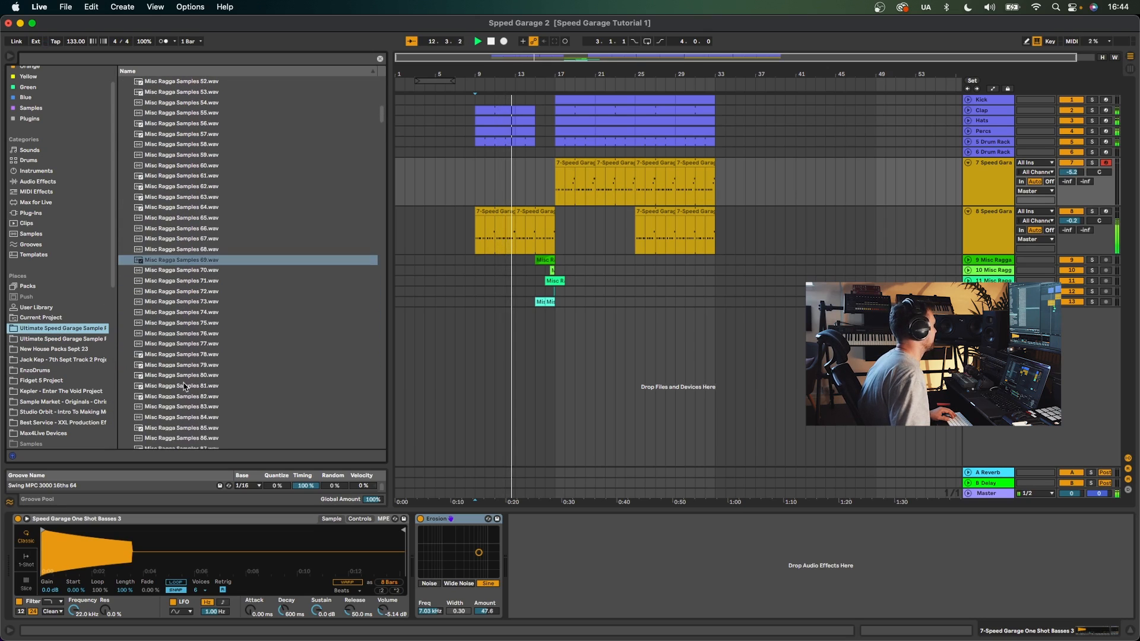
click(191, 344)
key(Down)
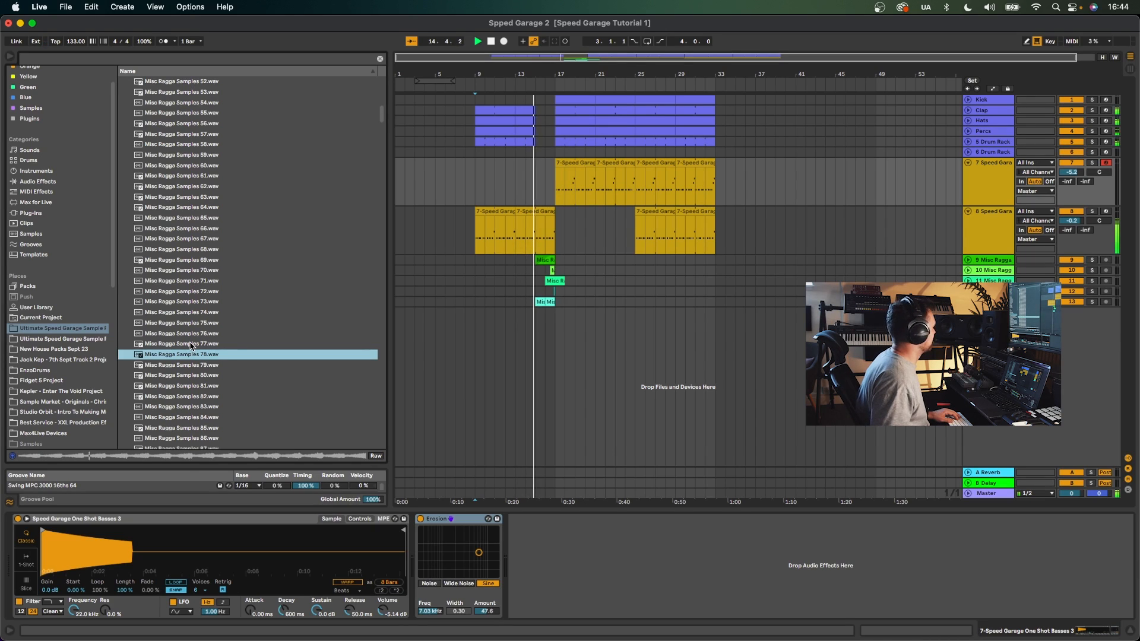
key(Down)
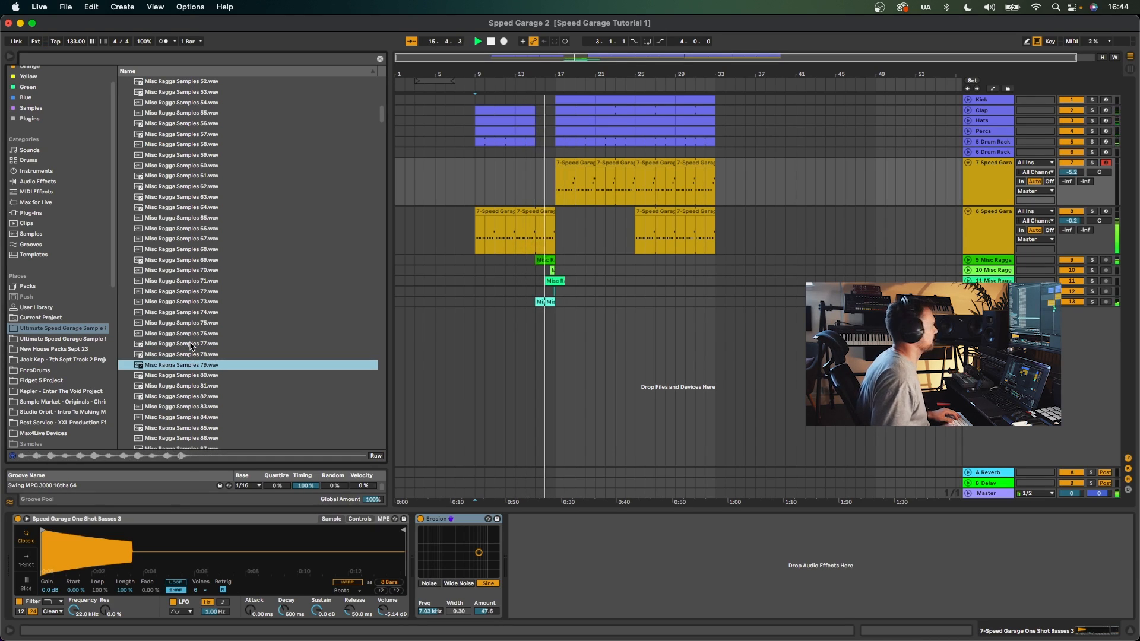
drag(191, 366, 536, 334)
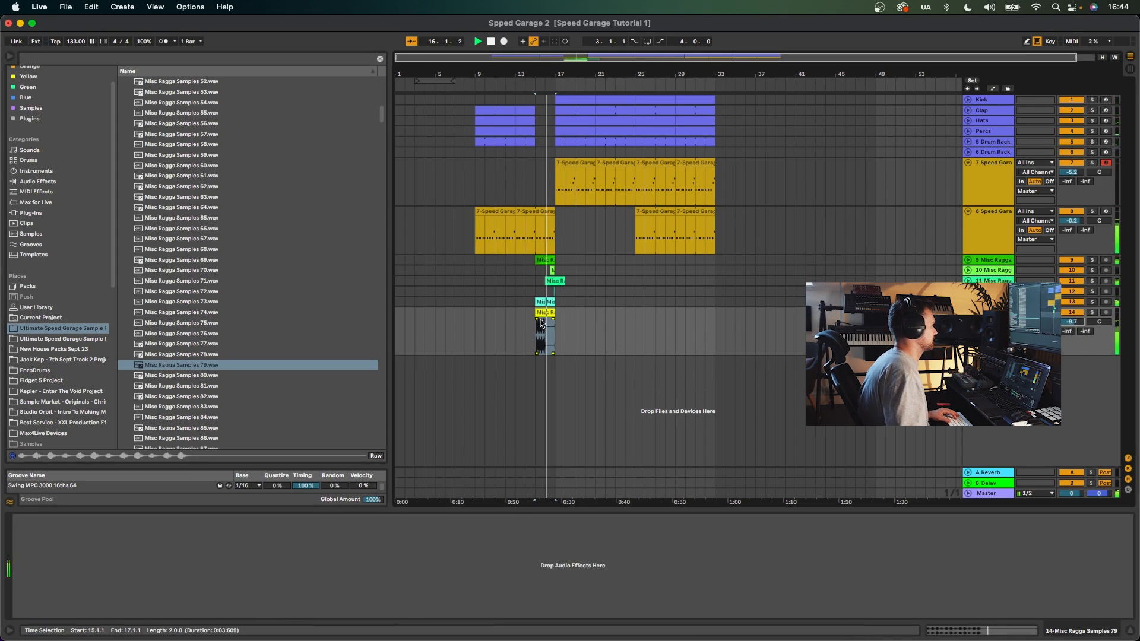
drag(542, 74, 549, 186)
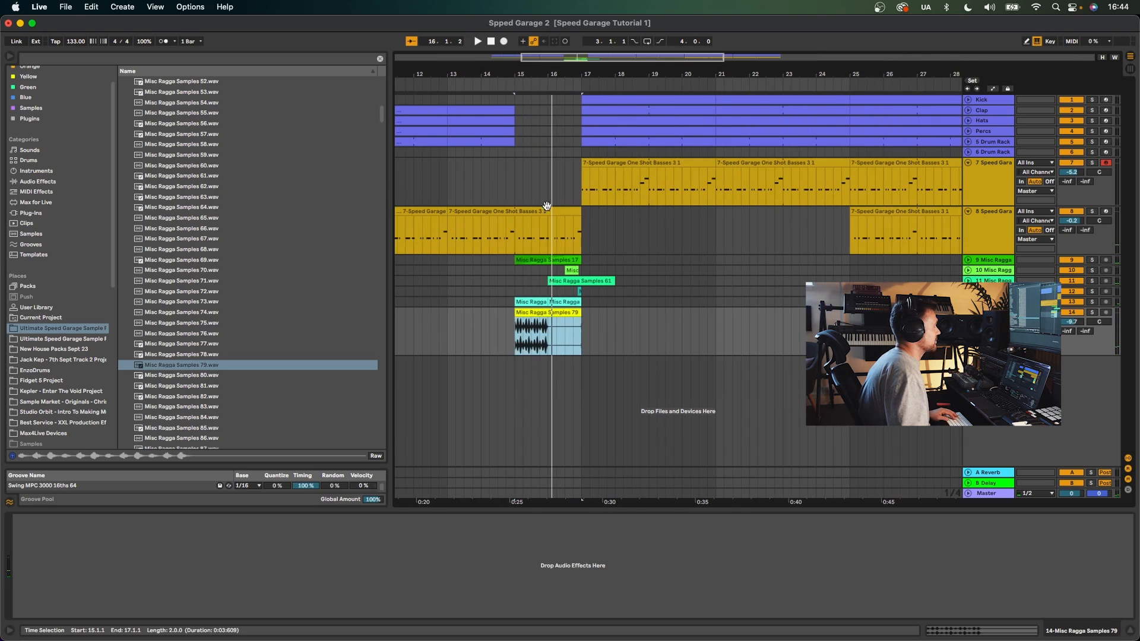
click(517, 350)
key(space)
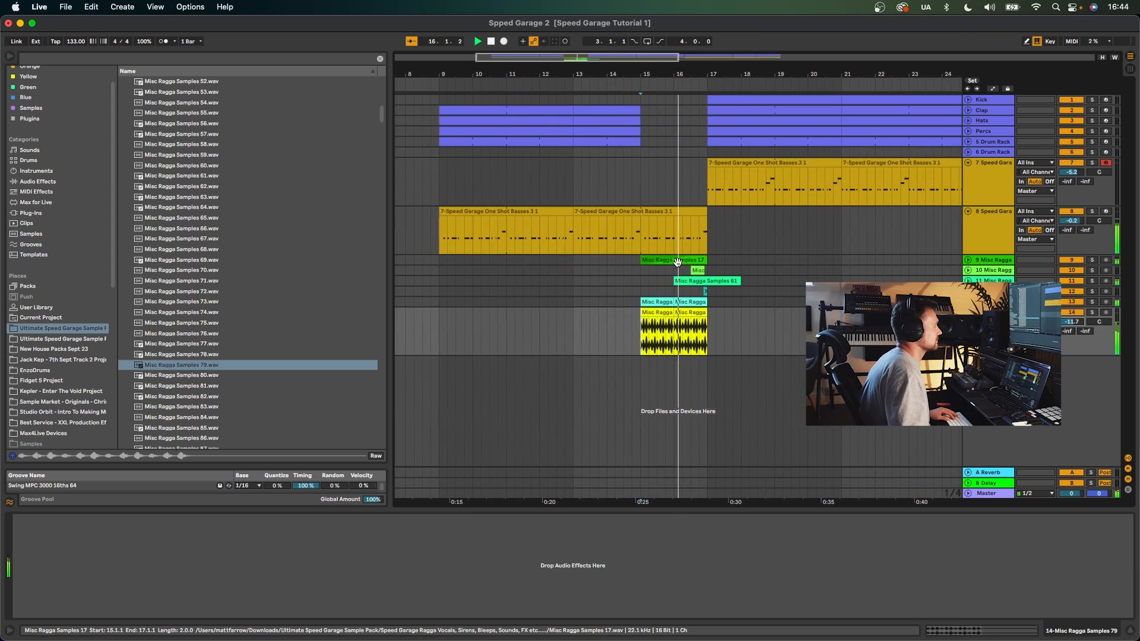
click(698, 260)
key(super+d)
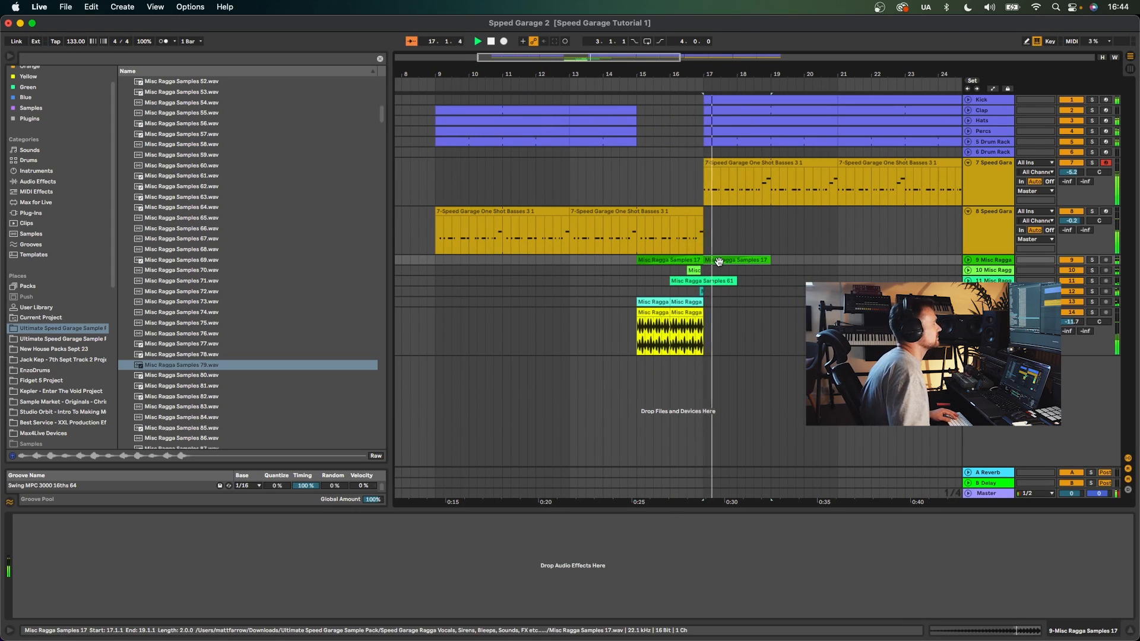
drag(704, 260, 737, 259)
key(Delete)
- Audition ragga samples and place Misc Ragga Samples 82 on a new track, positioning its clips around bars 21 and 25
click(251, 387)
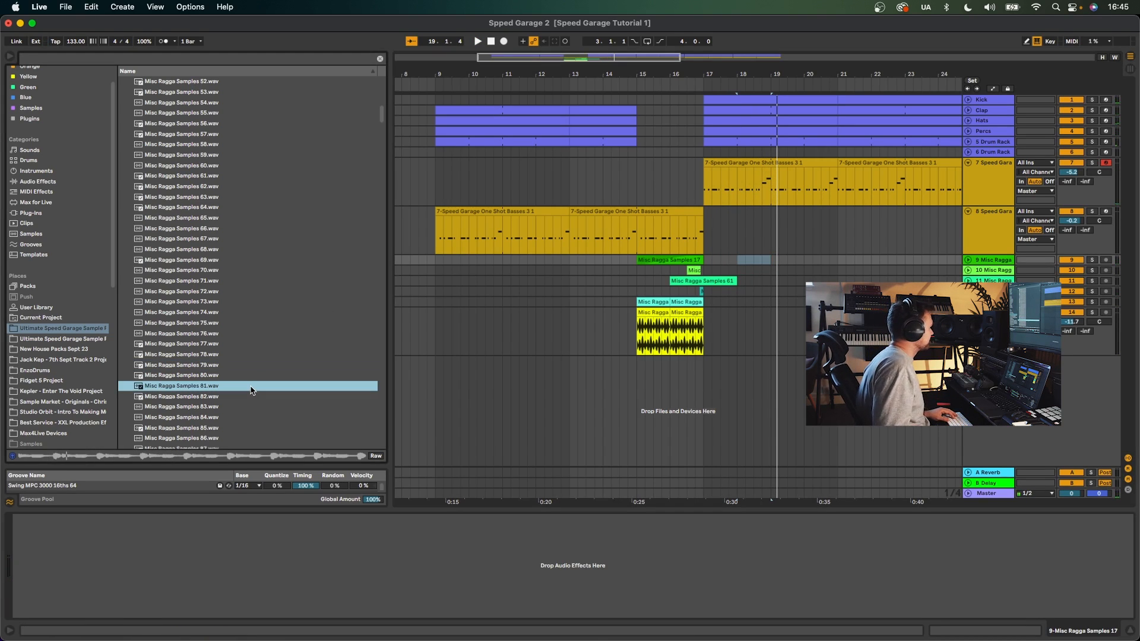
key(space)
scroll(246, 393, up, 2)
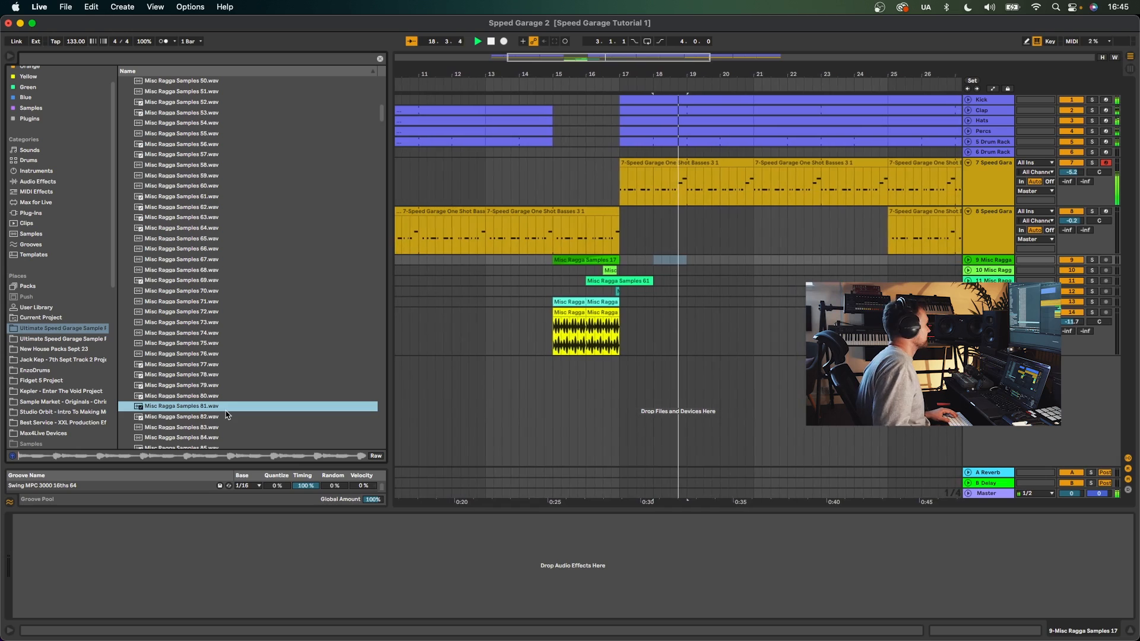
click(225, 415)
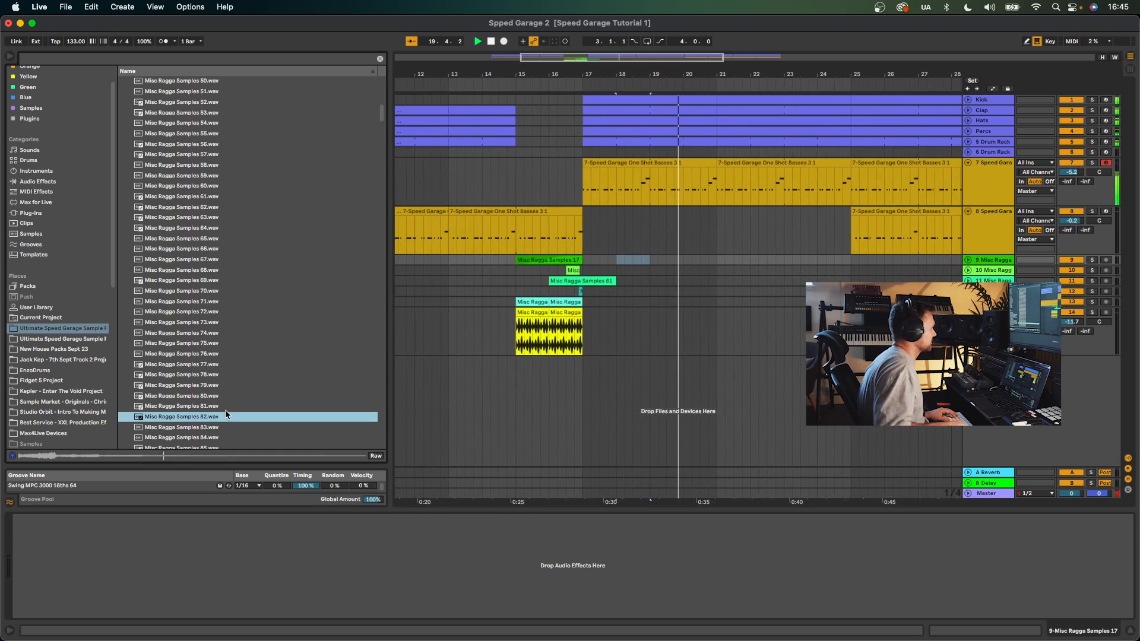
drag(215, 414, 776, 388)
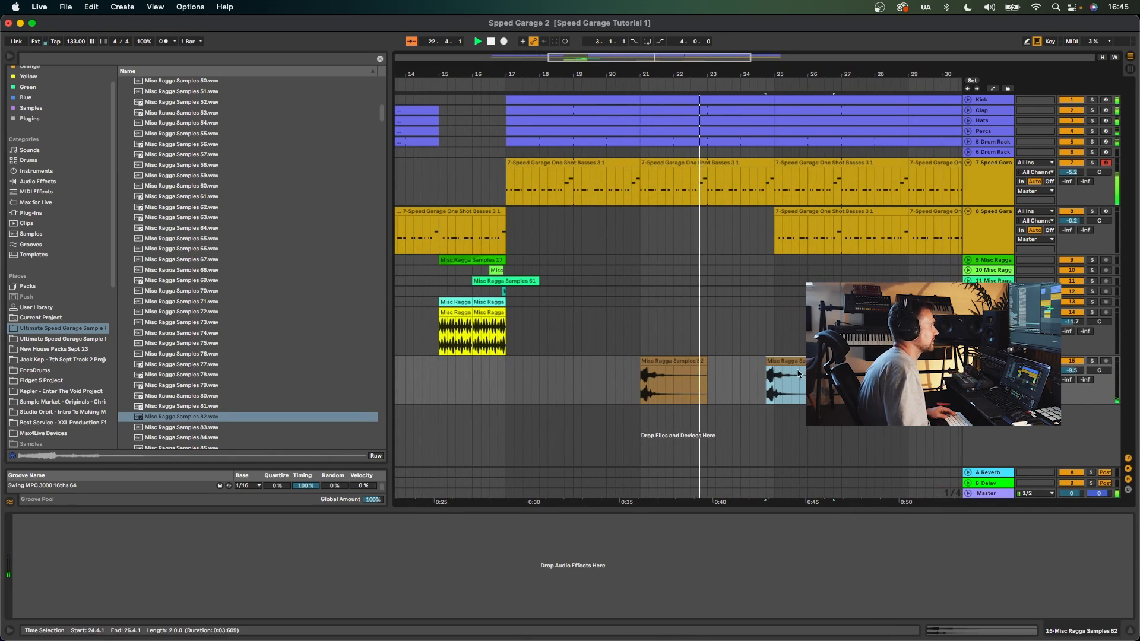
drag(660, 362, 791, 369)
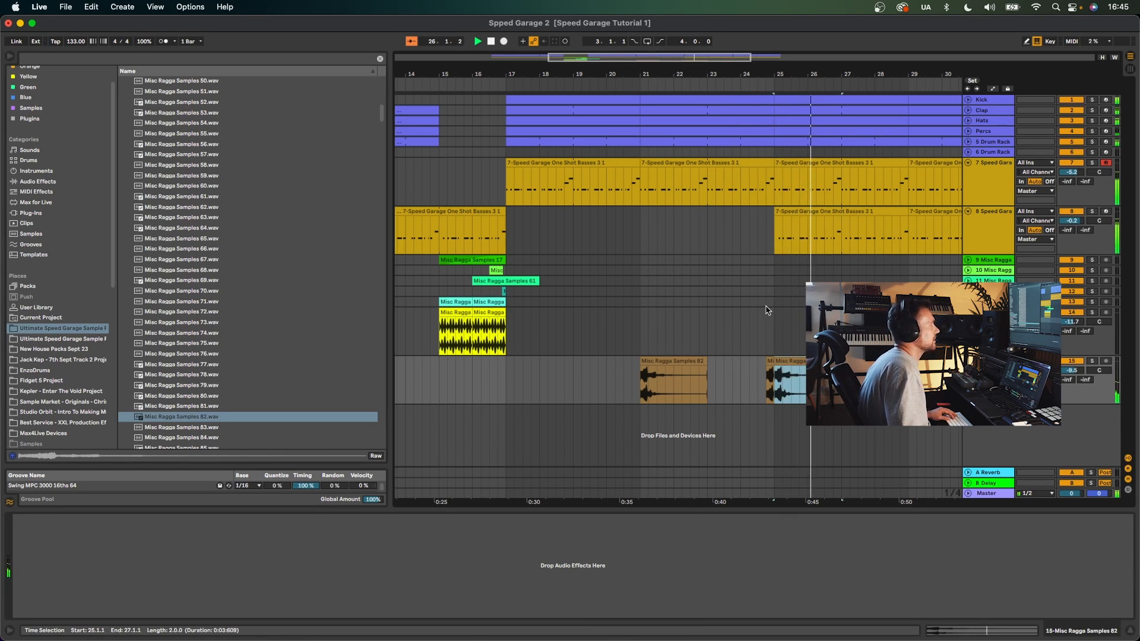
- Audition more ragga samples and add Misc Ragga Samples 88 on a new track starting around bar 13
drag(654, 71, 656, 40)
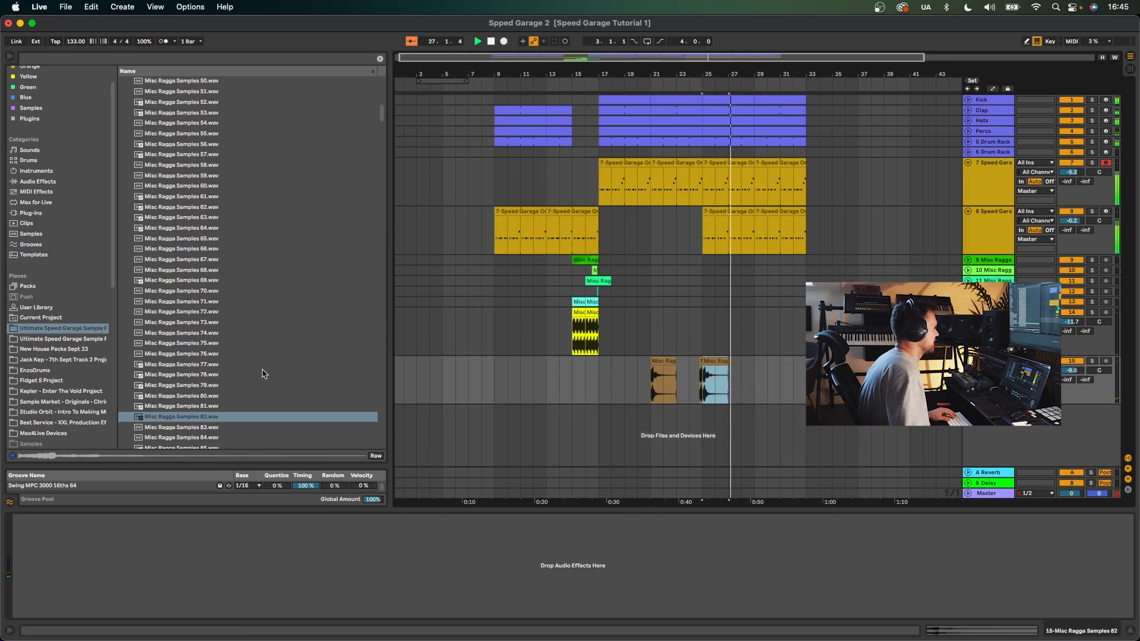
scroll(264, 373, down, 3)
click(212, 378)
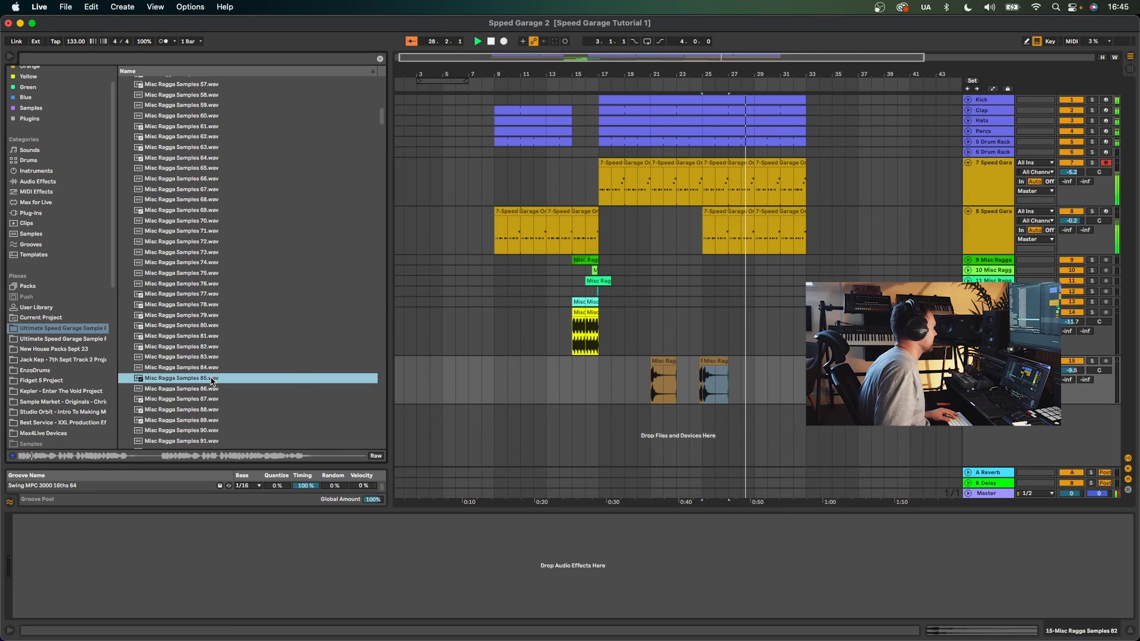
key(Down)
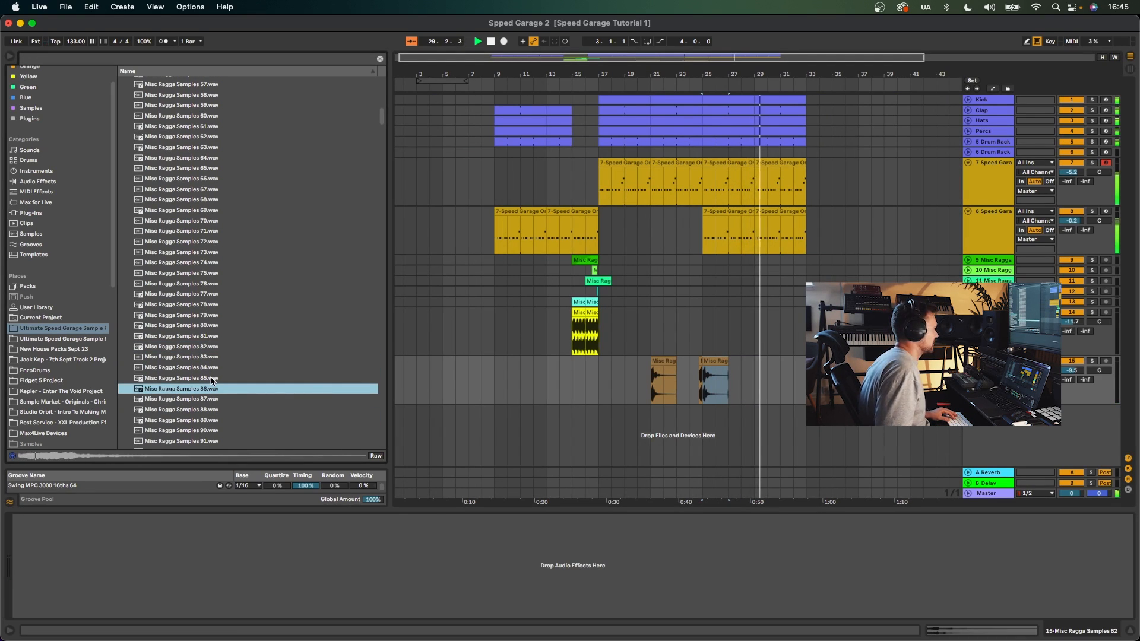
key(Down)
key(Down)
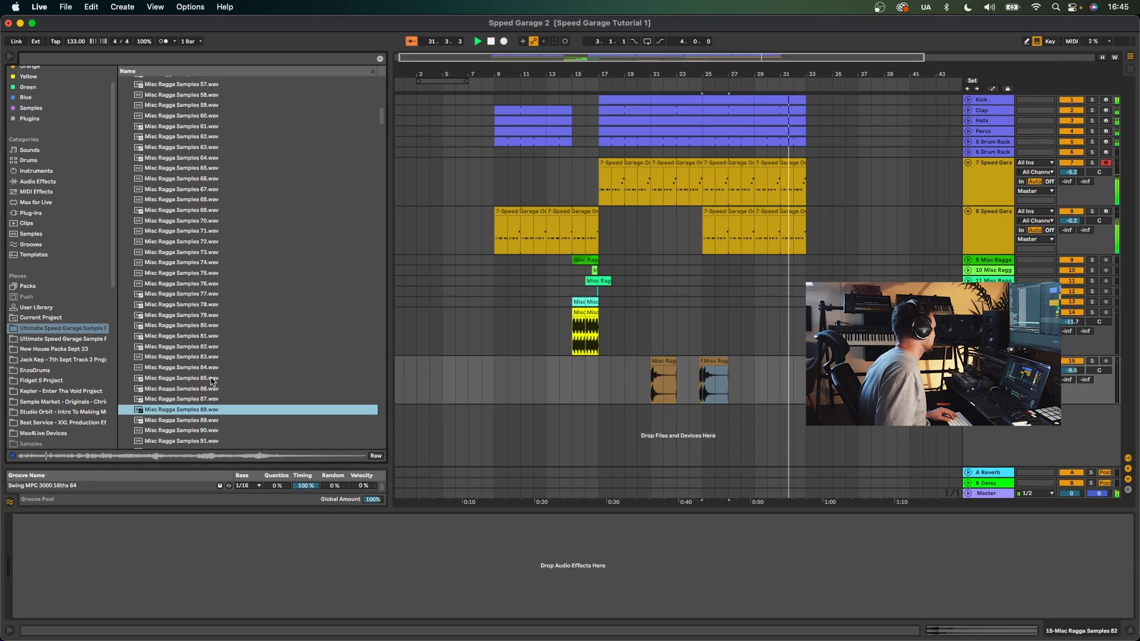
drag(316, 440, 549, 410)
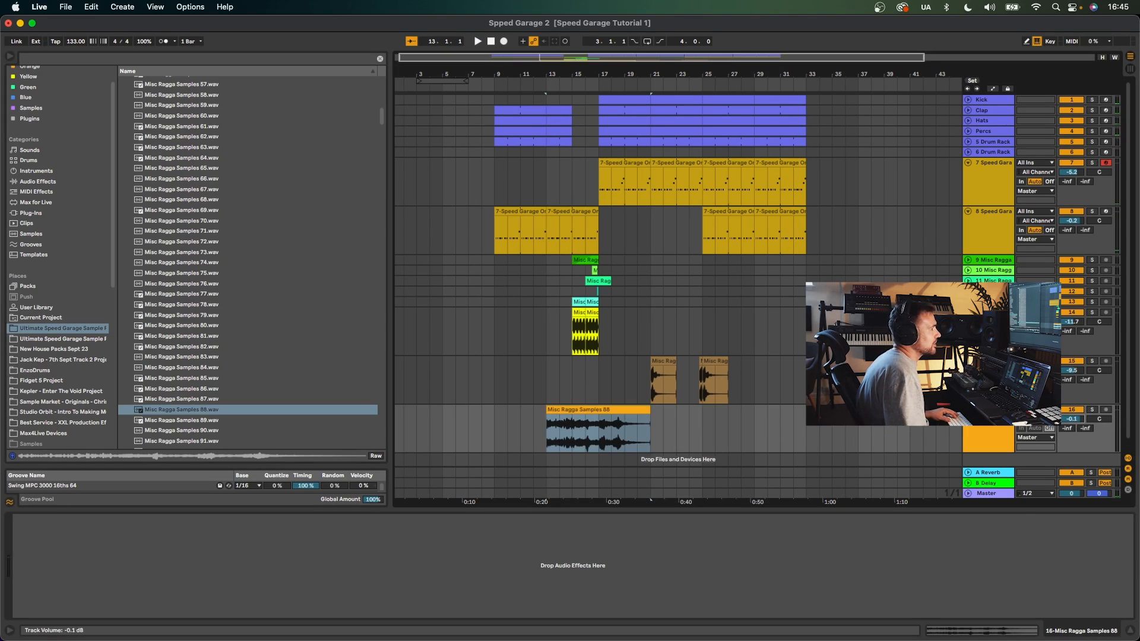
- Trim the Misc Ragga Samples 88 clip to end at bar 17 and set its track volume to -4.9 dB
key(space)
drag(647, 410, 602, 411)
drag(1072, 419, 1071, 422)
- Add a Delay effect to the Misc Ragga Samples 88 track and move its filter to about 2.83 kHz
click(37, 181)
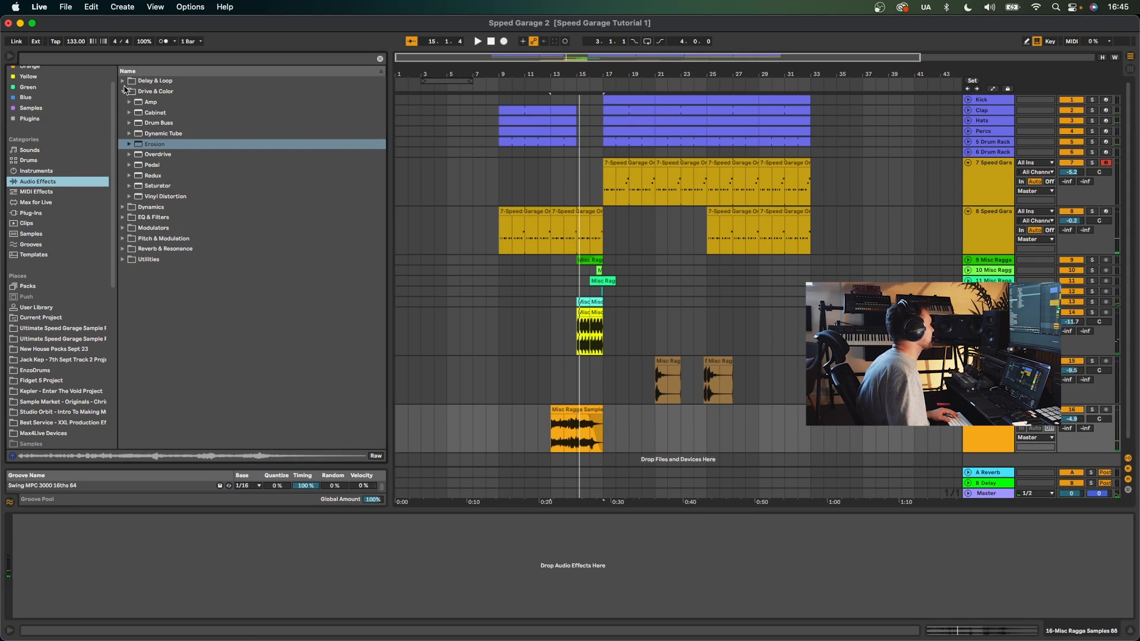
click(125, 91)
click(123, 81)
drag(145, 99, 615, 448)
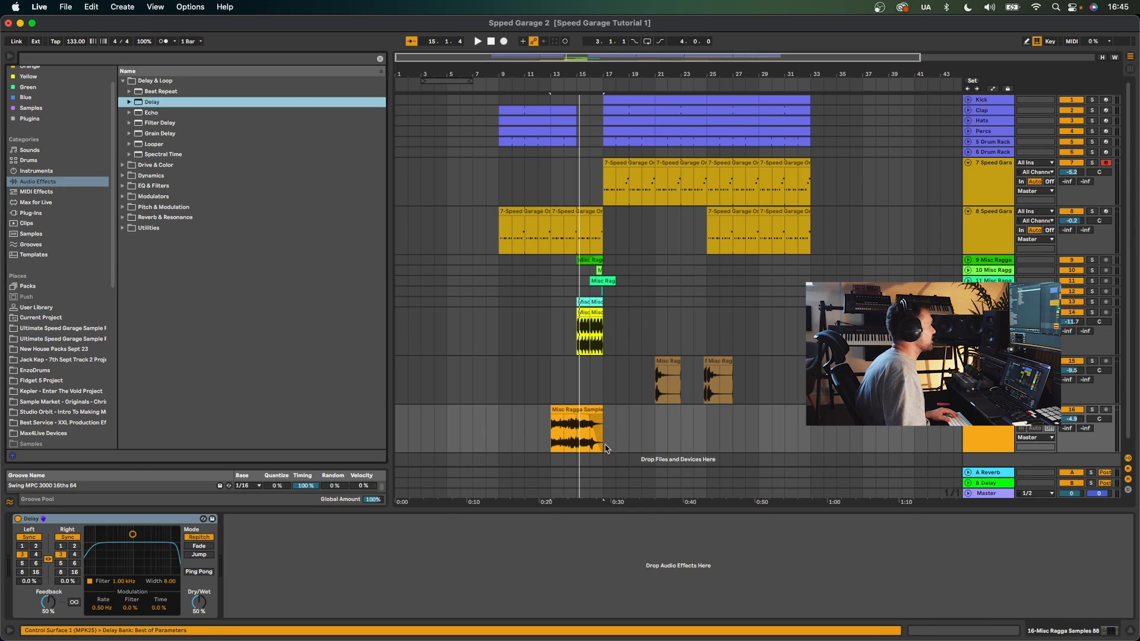
key(space)
drag(141, 543, 156, 562)
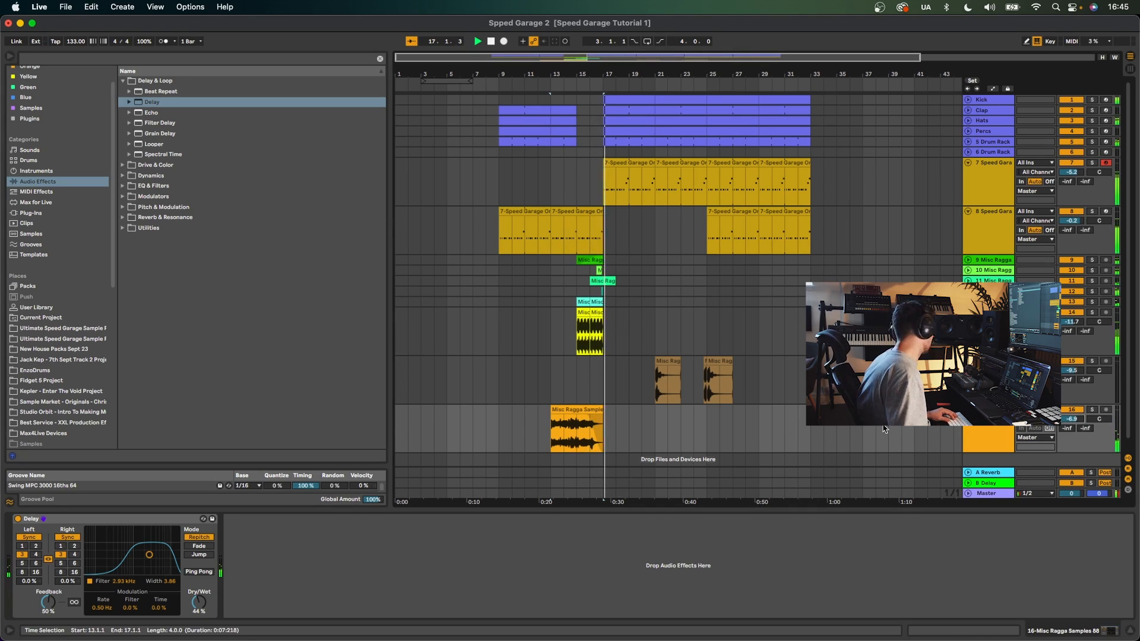
- Search the browser for crash and load 2sga_crash_monday onto a pad of the drum rack track
click(972, 153)
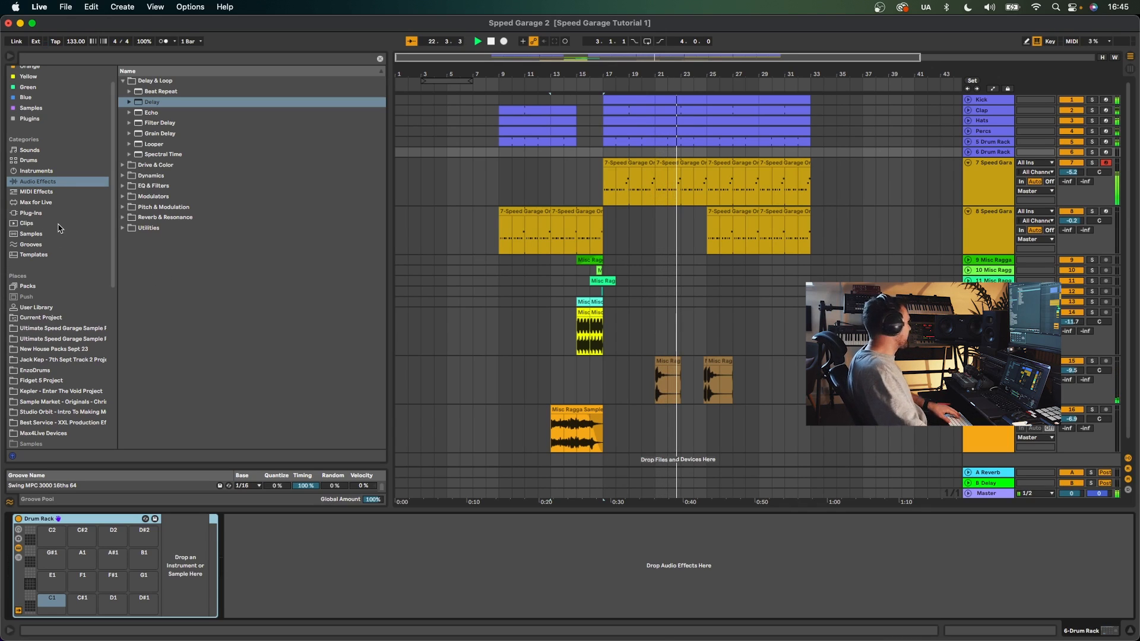
scroll(47, 404, down, 5)
scroll(47, 419, down, 1)
click(47, 422)
click(138, 57)
text(crash)
click(135, 113)
click(159, 144)
key(Down)
key(Down)
key(Down)
key(Down)
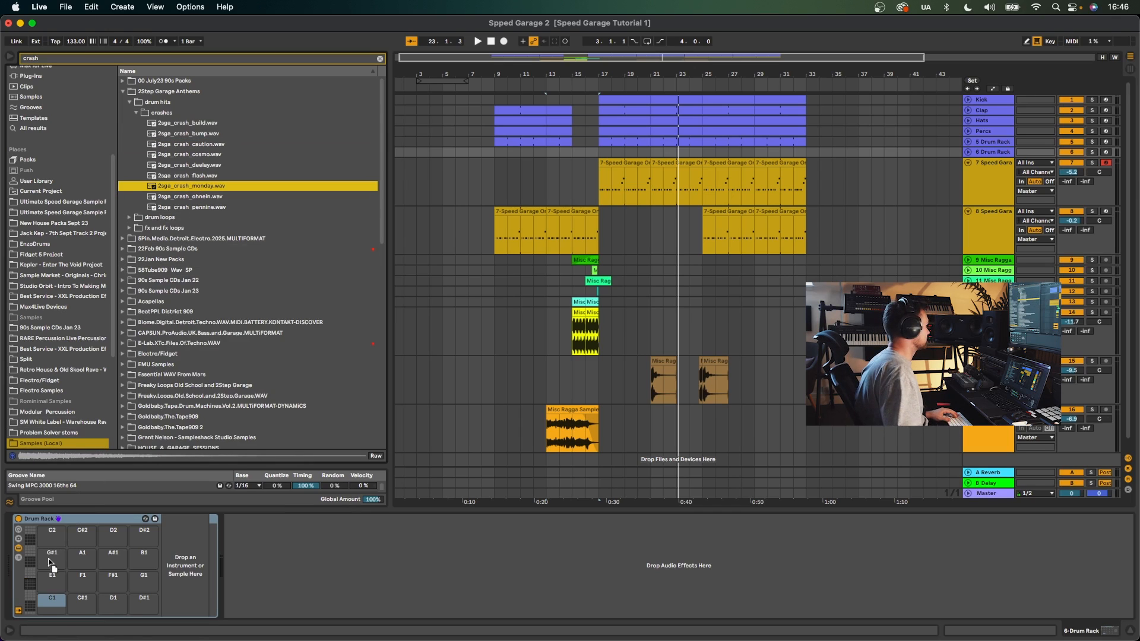
drag(77, 567, 80, 562)
- Insert a two-bar MIDI clip at bar 15 on the drum rack track and draw a crash note on every beat
drag(597, 156, 576, 156)
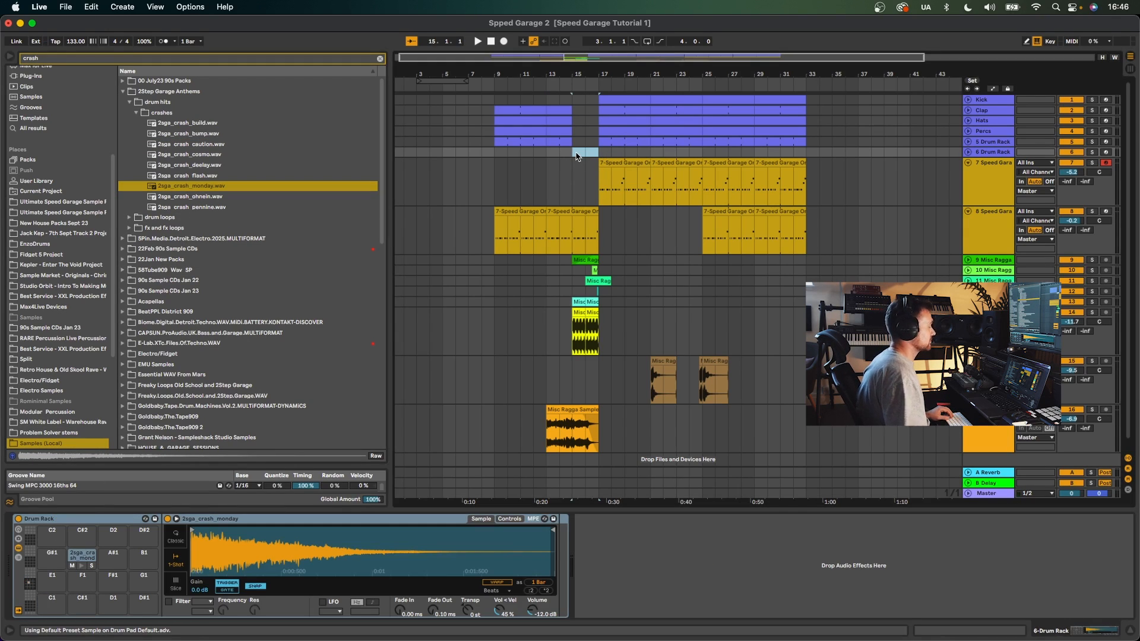
key(super+shift+m)
click(212, 514)
click(320, 515)
key(space)
click(439, 515)
click(558, 515)
click(677, 514)
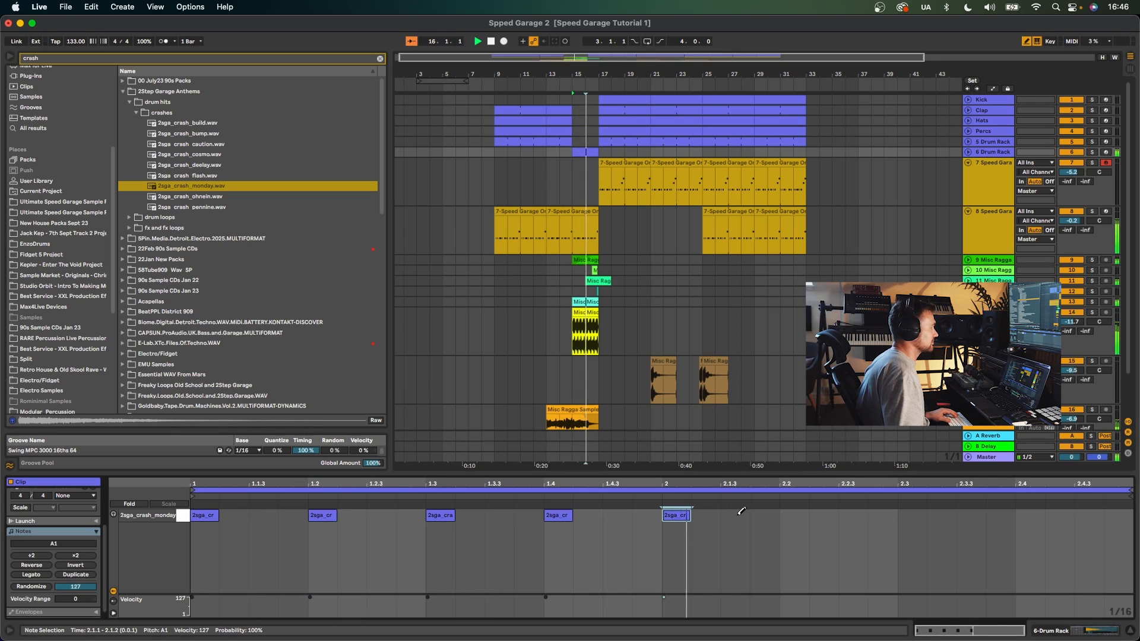
click(794, 514)
click(916, 515)
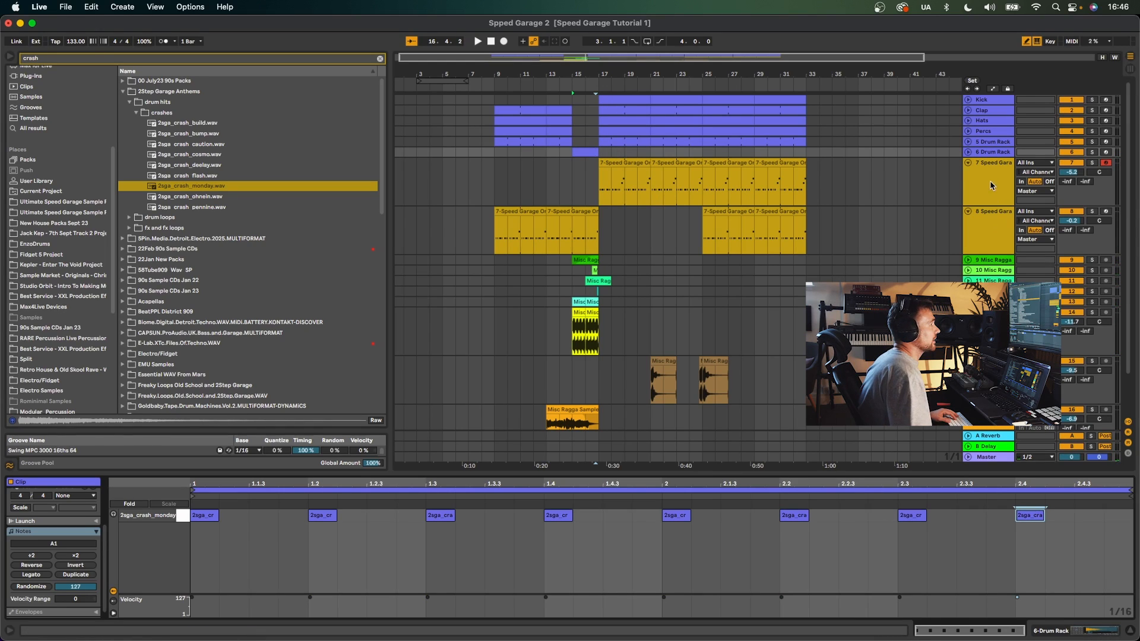
- Unfold the crash drum rack track and set its volume to -5.9 dB
click(967, 152)
drag(596, 76, 593, 166)
click(593, 166)
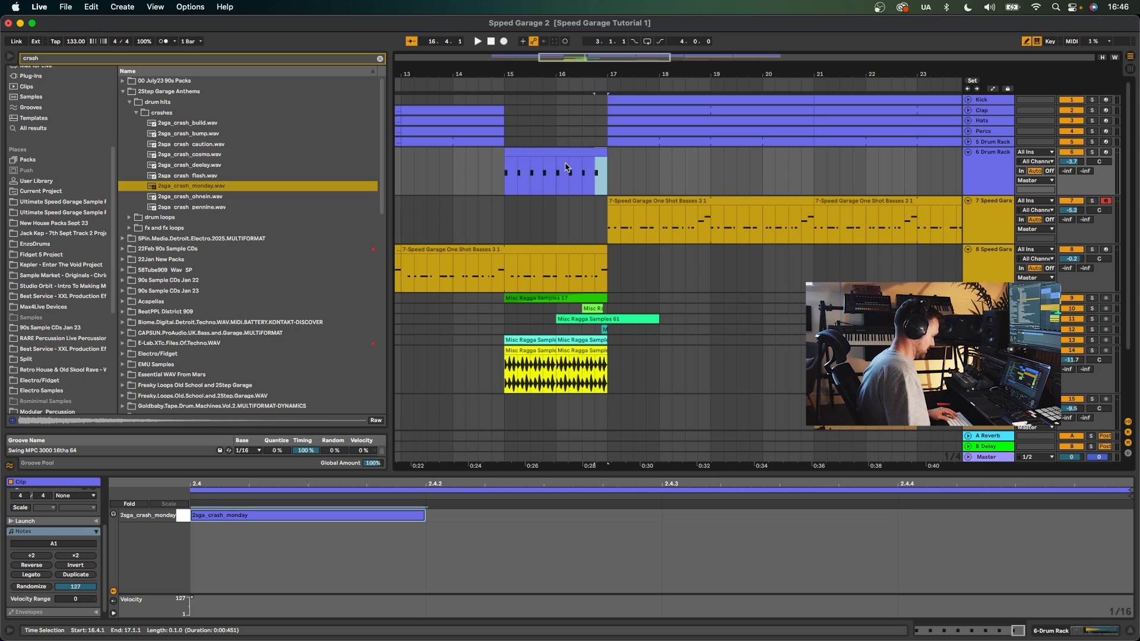
key(super+d)
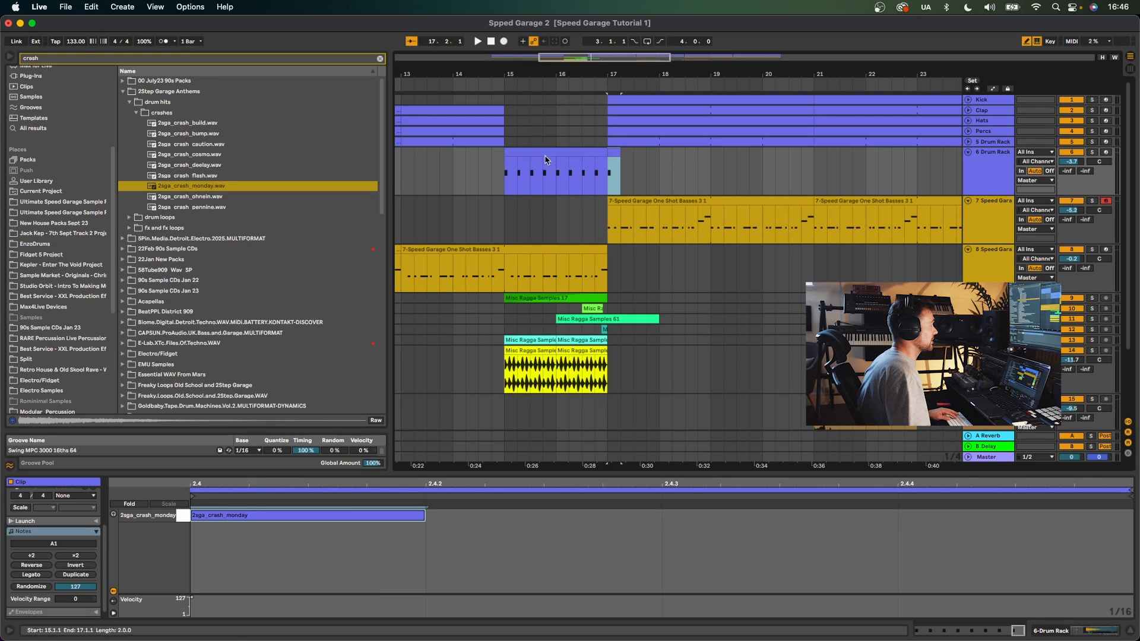
key(space)
drag(1070, 161, 1071, 167)
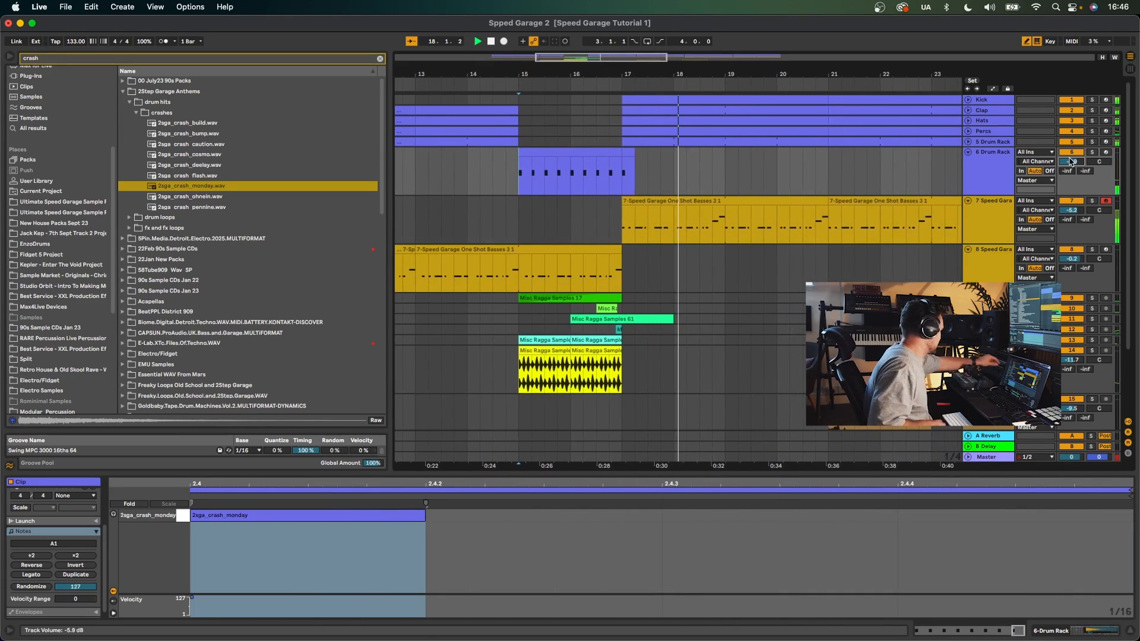
- Insert a new MIDI track below the drum rack track
drag(807, 73, 807, 36)
key(space)
click(982, 143)
click(982, 160)
key(super+shift+t)
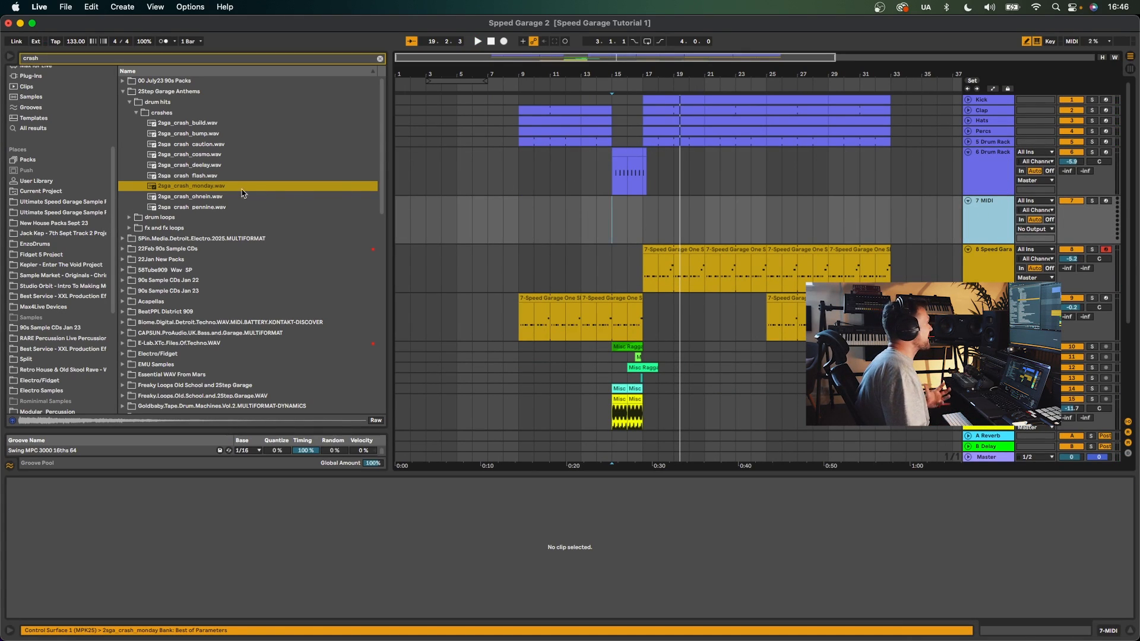
- Browse and preview the loops in the Ultimate Speed Garage Sample pack's Speed Garage Drumloops - 132bpm folder
scroll(49, 183, down, 2)
click(59, 186)
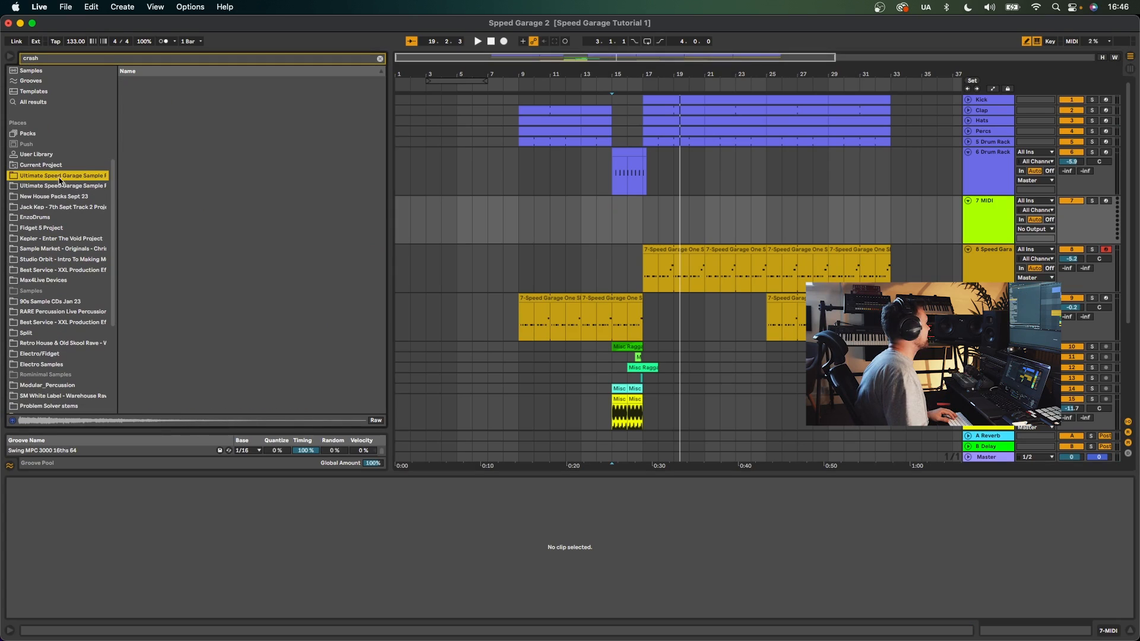
click(380, 59)
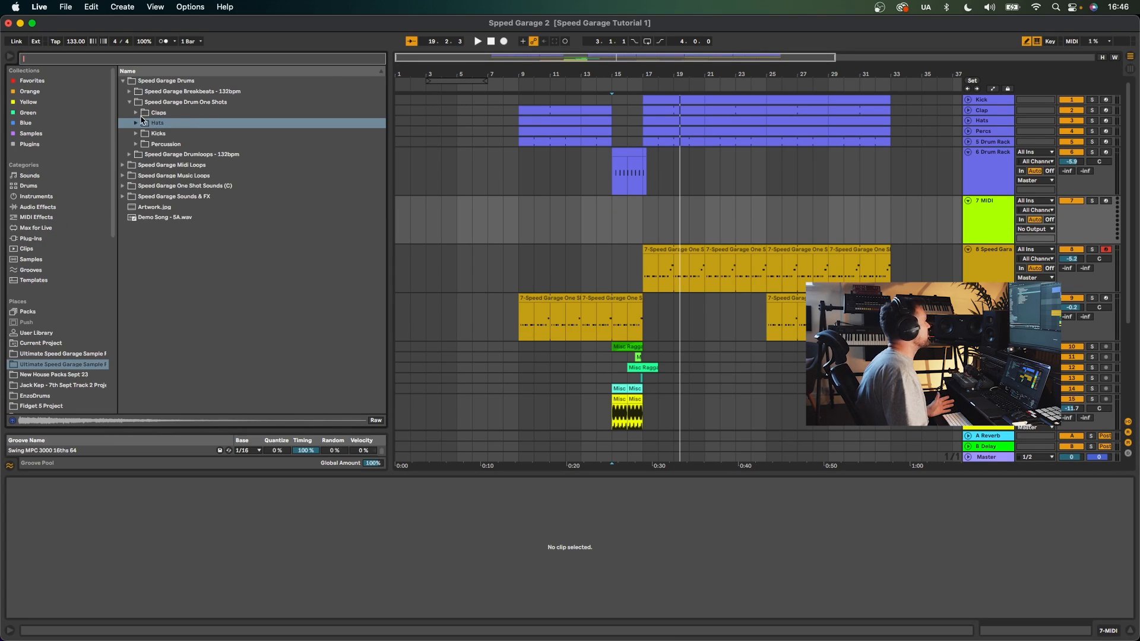
click(129, 102)
click(129, 112)
click(170, 154)
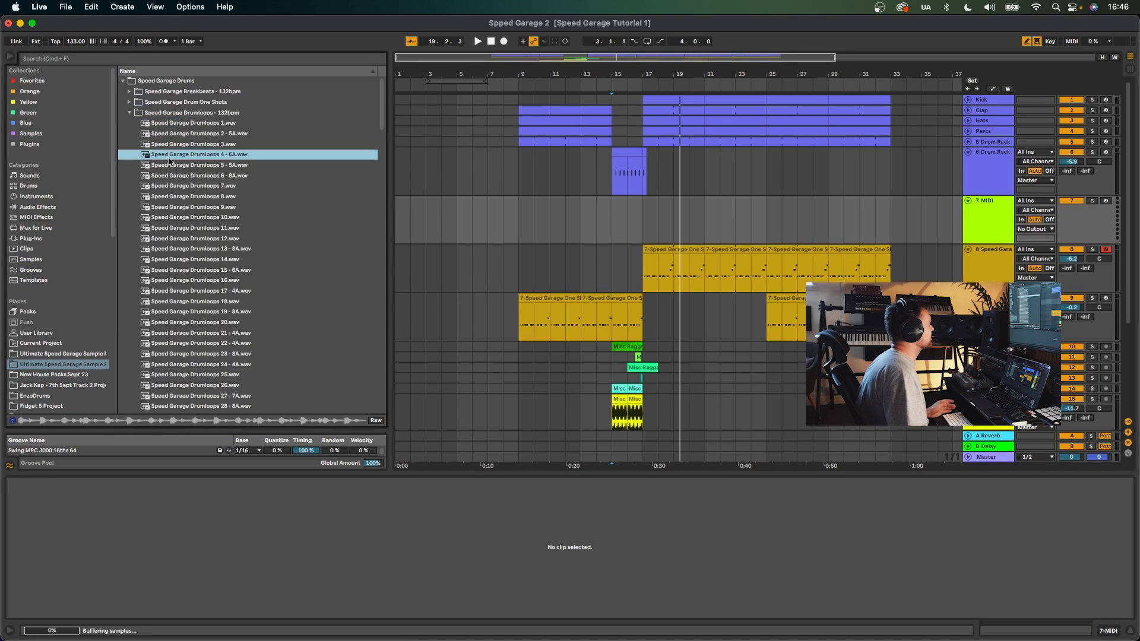
click(185, 206)
scroll(185, 207, down, 4)
click(185, 204)
click(197, 255)
scroll(197, 255, down, 3)
click(198, 255)
scroll(197, 257, down, 4)
scroll(197, 259, down, 2)
click(241, 305)
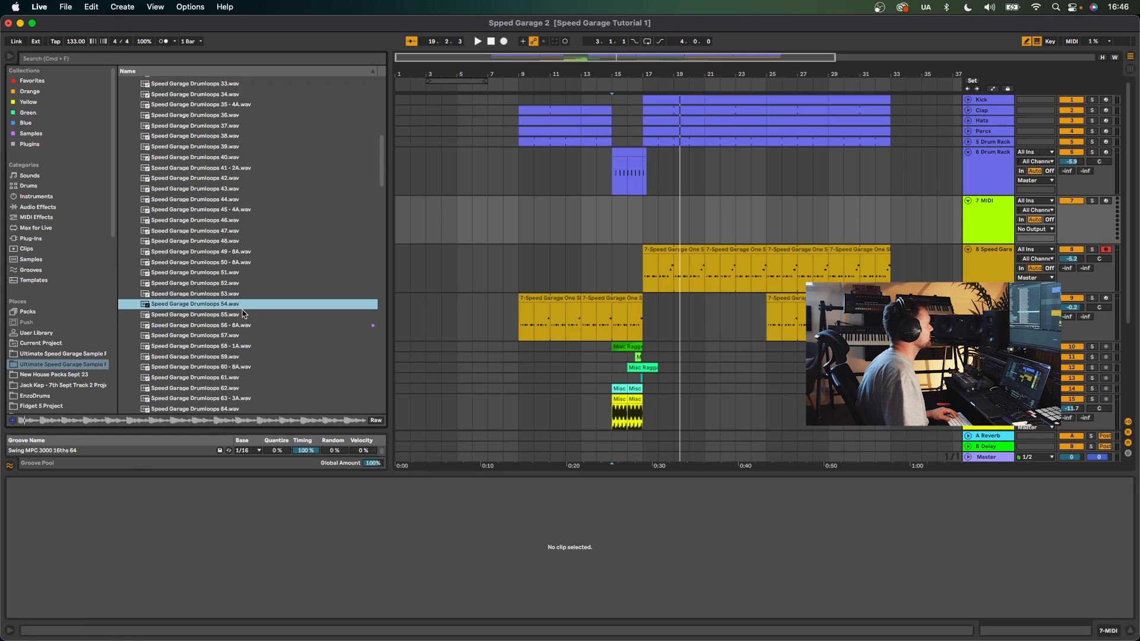
click(232, 317)
key(space)
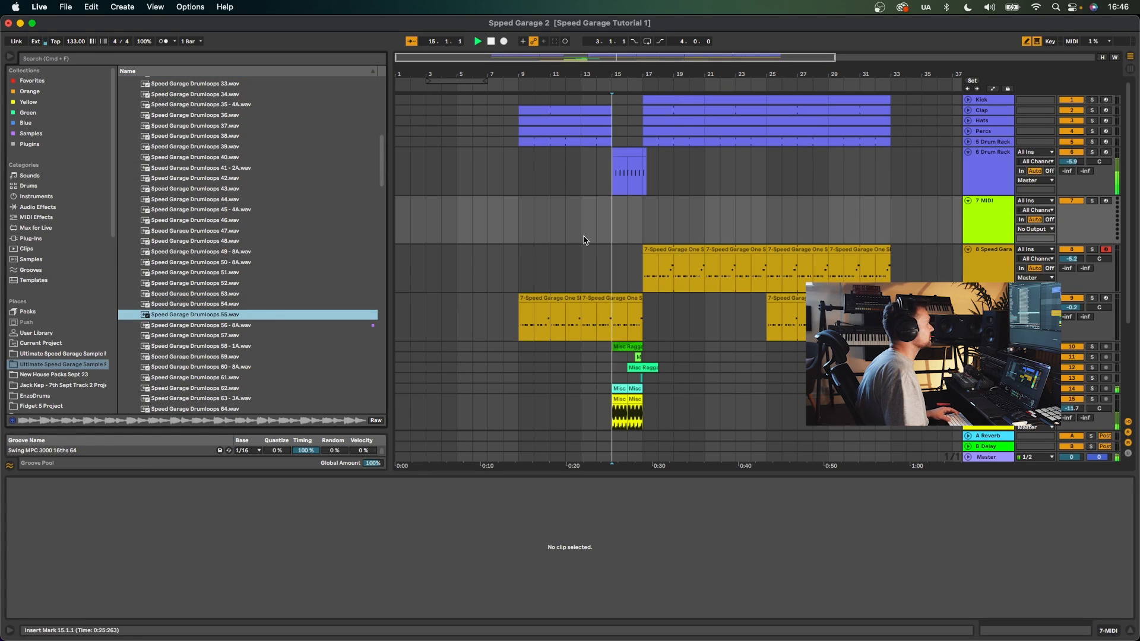
click(230, 336)
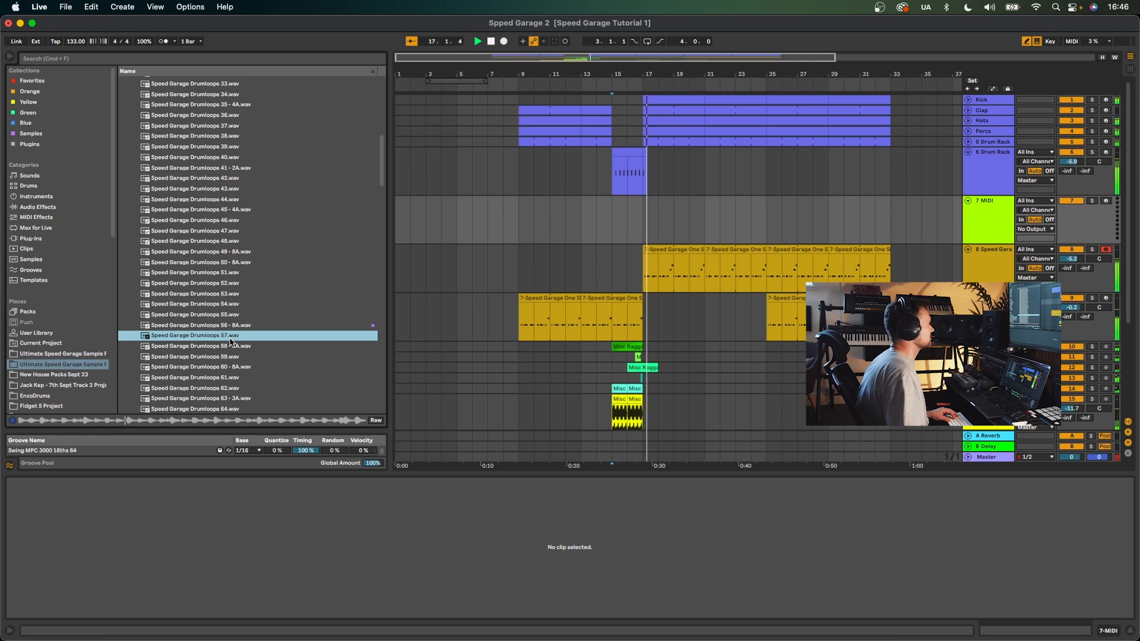
click(228, 358)
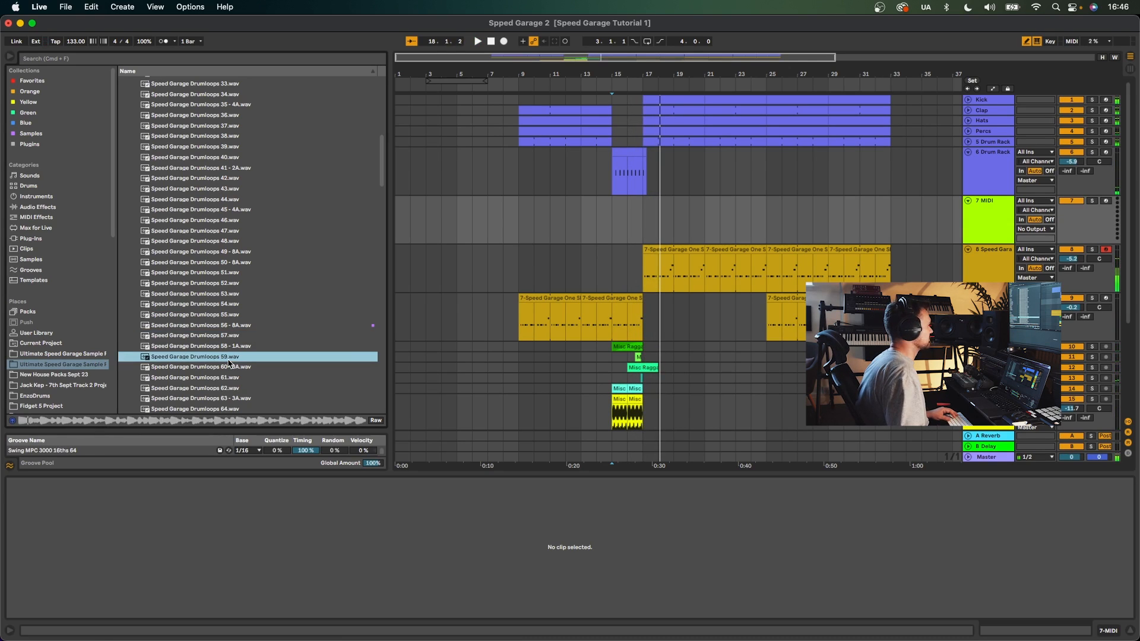
key(Down)
key(Down)
key(Down)
key(Down)
key(Down)
key(Down)
key(Down)
key(Down)
key(Down)
key(Down)
key(Down)
key(Down)
key(Down)
scroll(229, 364, down, 3)
click(229, 361)
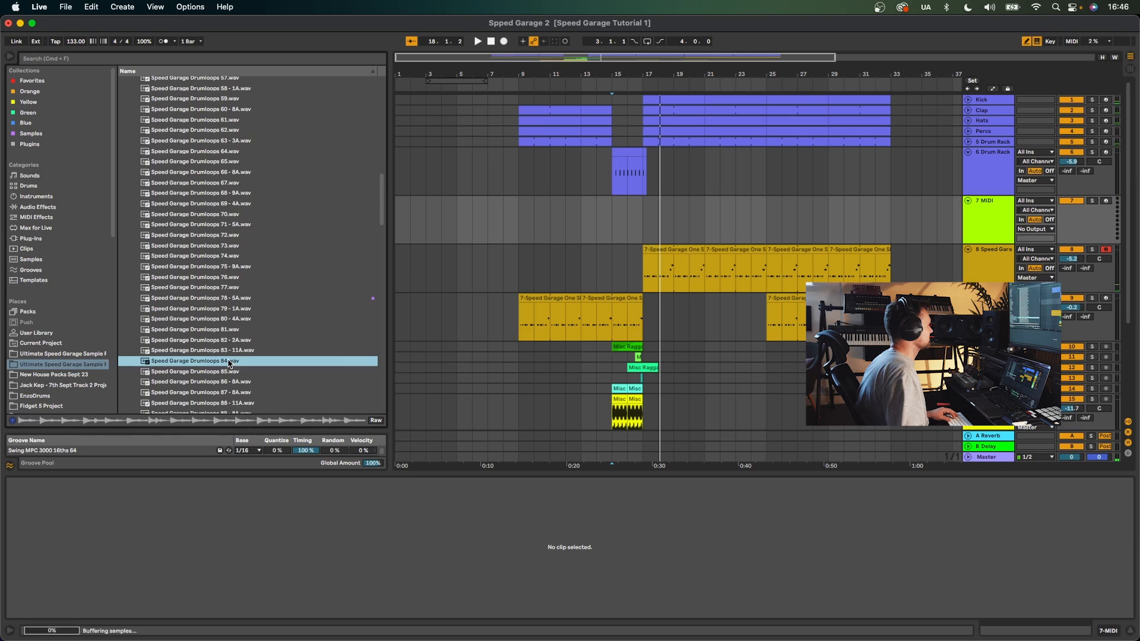
click(235, 299)
scroll(243, 332, down, 2)
click(237, 369)
click(239, 378)
scroll(237, 380, down, 5)
click(223, 285)
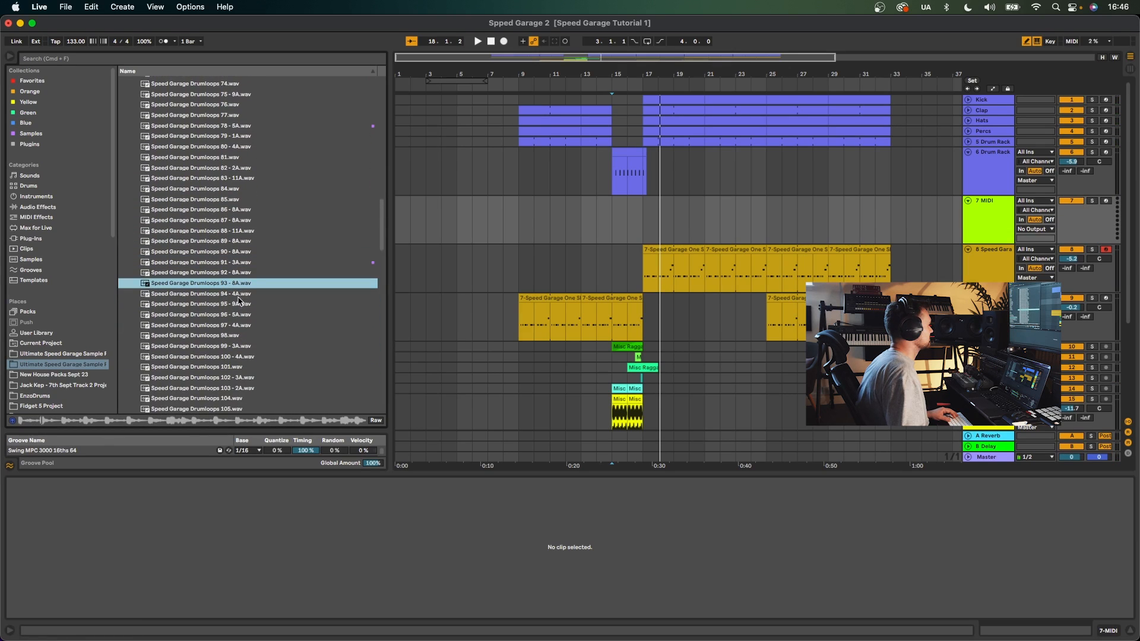
click(233, 305)
scroll(239, 317, down, 2)
click(239, 318)
scroll(239, 318, down, 3)
click(239, 318)
scroll(239, 319, down, 3)
click(239, 318)
scroll(239, 318, down, 3)
click(239, 319)
scroll(240, 319, down, 3)
click(240, 319)
scroll(240, 325, down, 3)
- Place Speed Garage Drumloops 124 - 4A on the new MIDI track at bar 17 and play it
drag(225, 256, 647, 211)
key(space)
drag(1071, 210, 1071, 214)
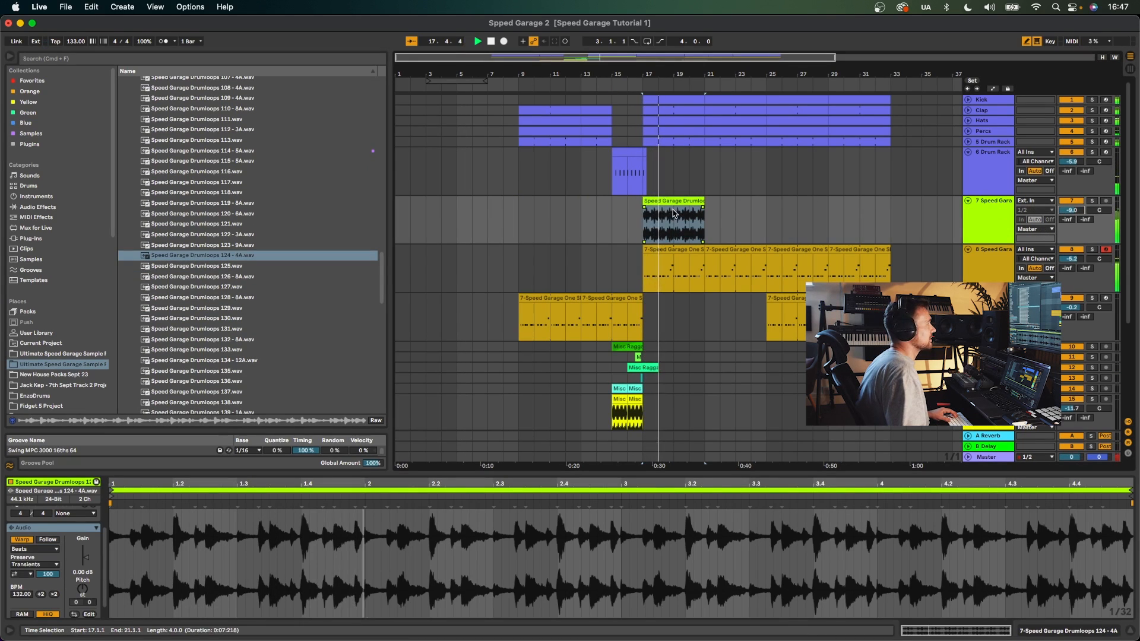
- Set the drum loop clip's transient envelope to 39
click(22, 574)
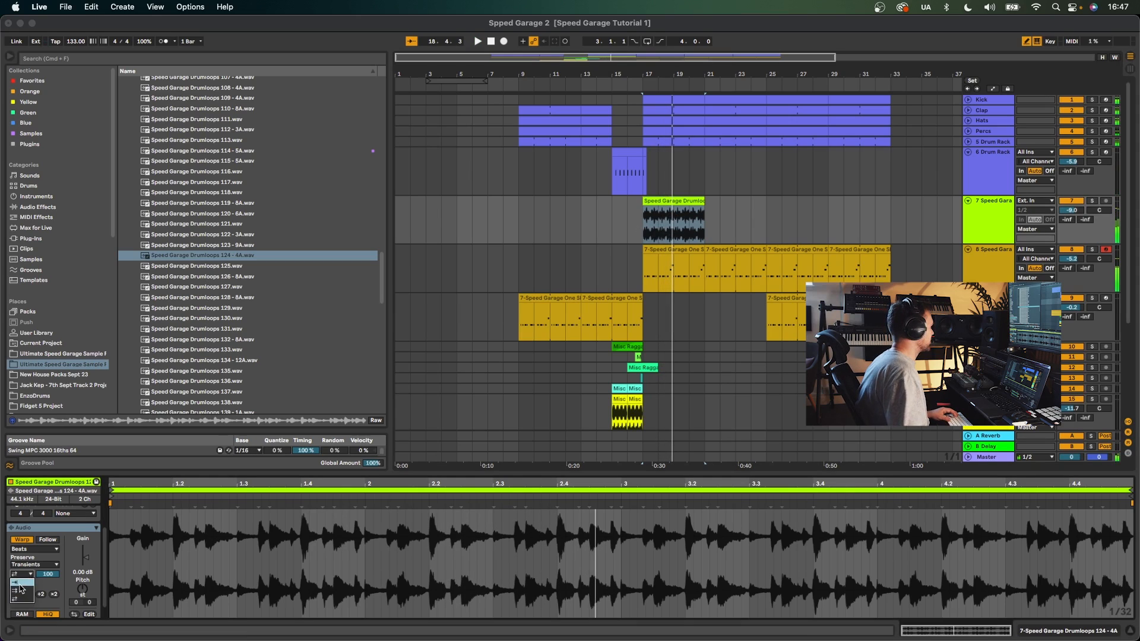
key(space)
drag(48, 574, 48, 611)
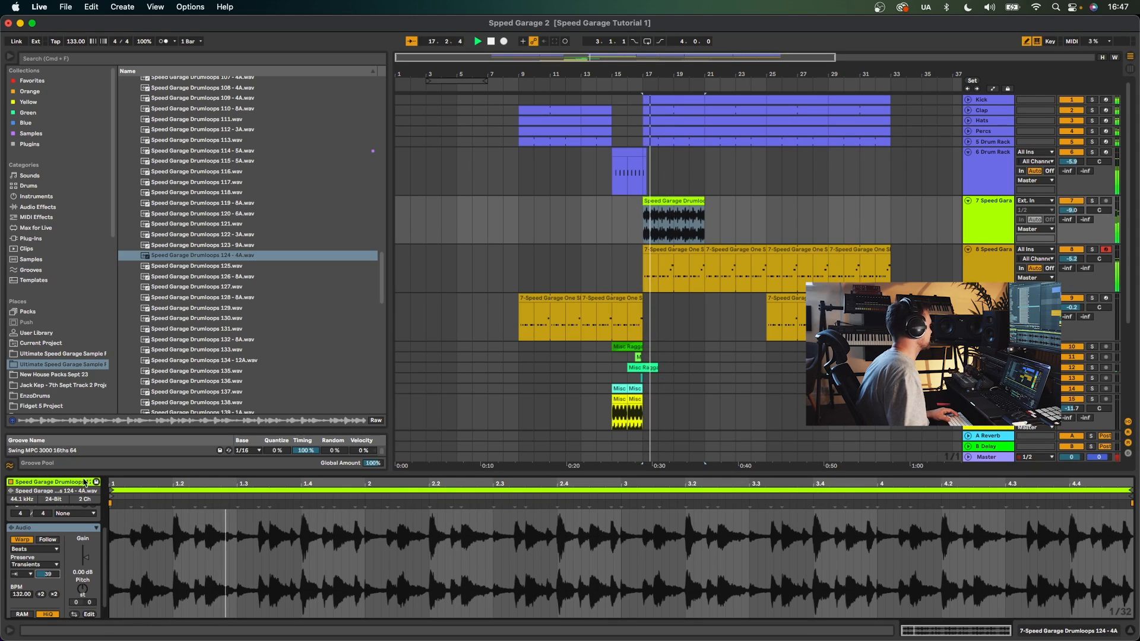
- Add EQ Eight to the drum loop track and set its low-cut band to about 1.07 kHz
click(37, 196)
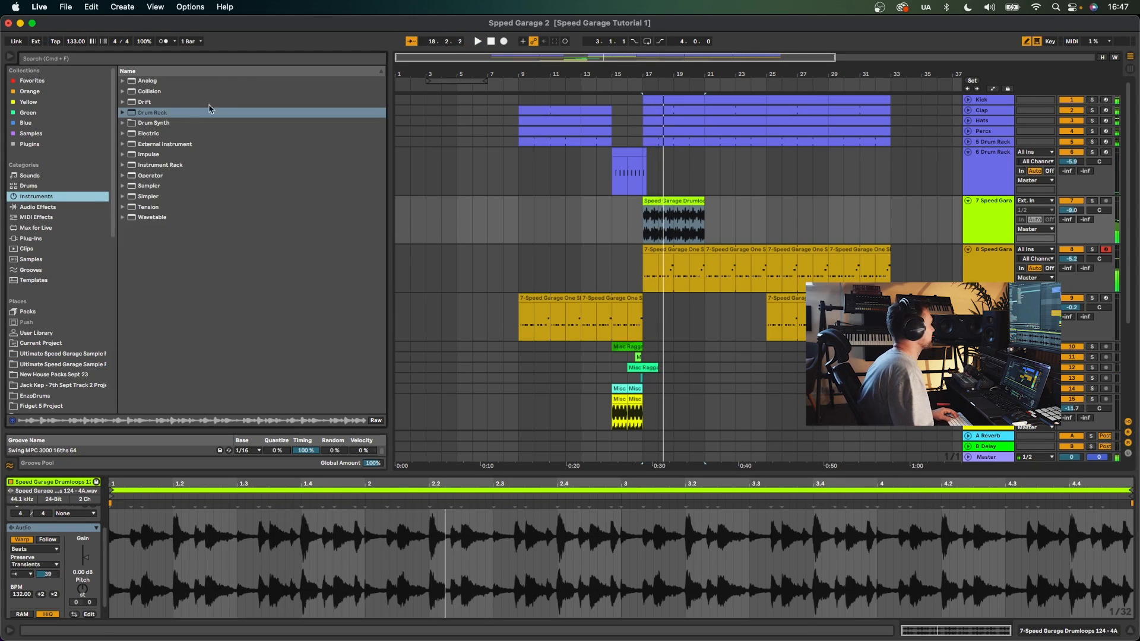
click(35, 207)
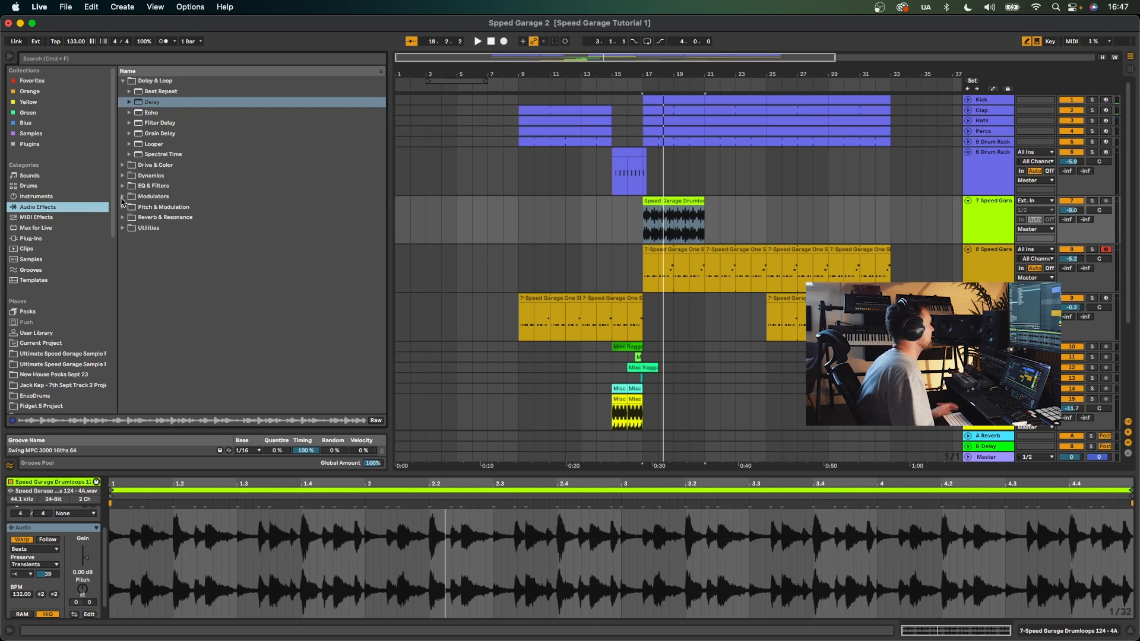
click(124, 186)
drag(159, 146, 648, 218)
click(54, 603)
click(59, 546)
key(space)
drag(73, 568, 165, 569)
- Duplicate the drum loop clip three times to extend it along the arrangement
key(super+d)
key(super+d)
key(super+d)
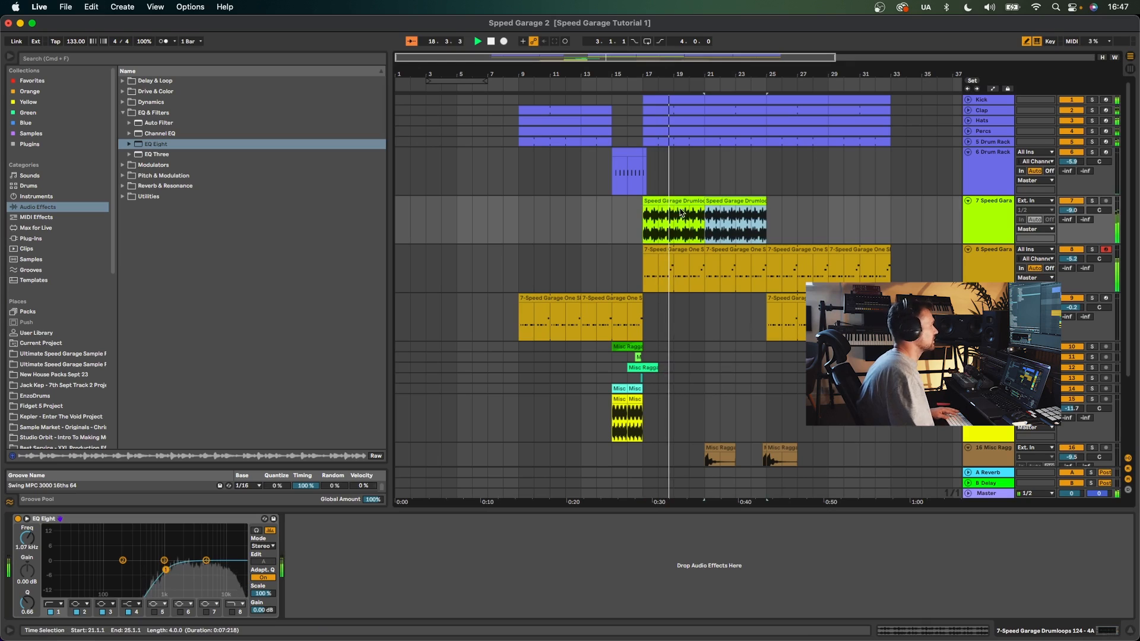
- Select and fold all tracks, then unfold the drum loop track
click(983, 201)
key(super+a)
click(968, 201)
drag(623, 267, 858, 270)
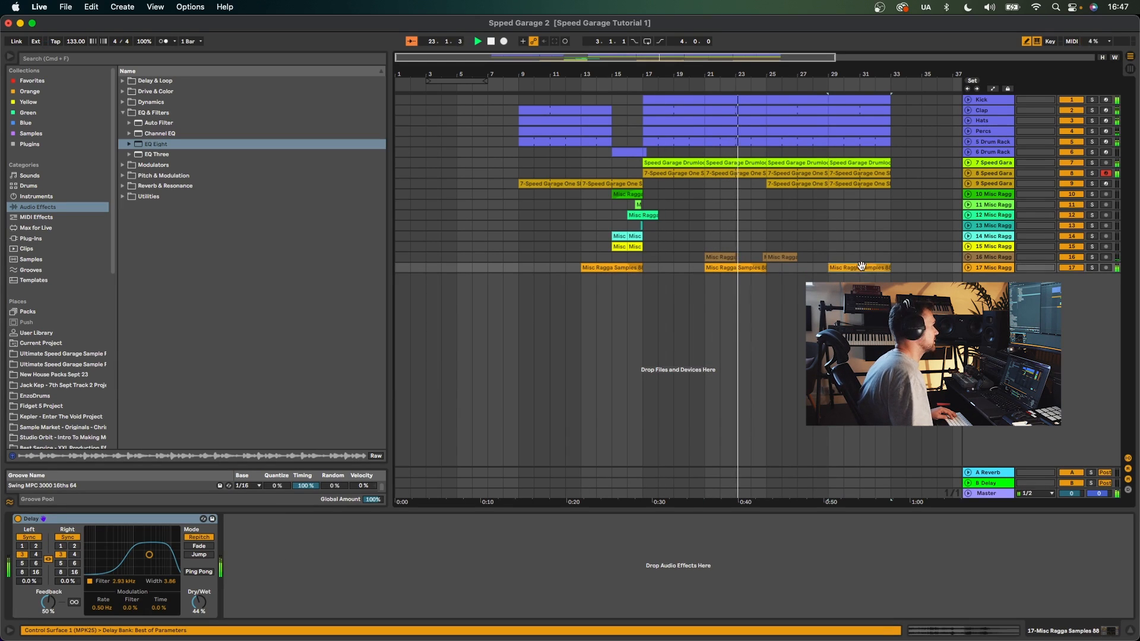
click(767, 97)
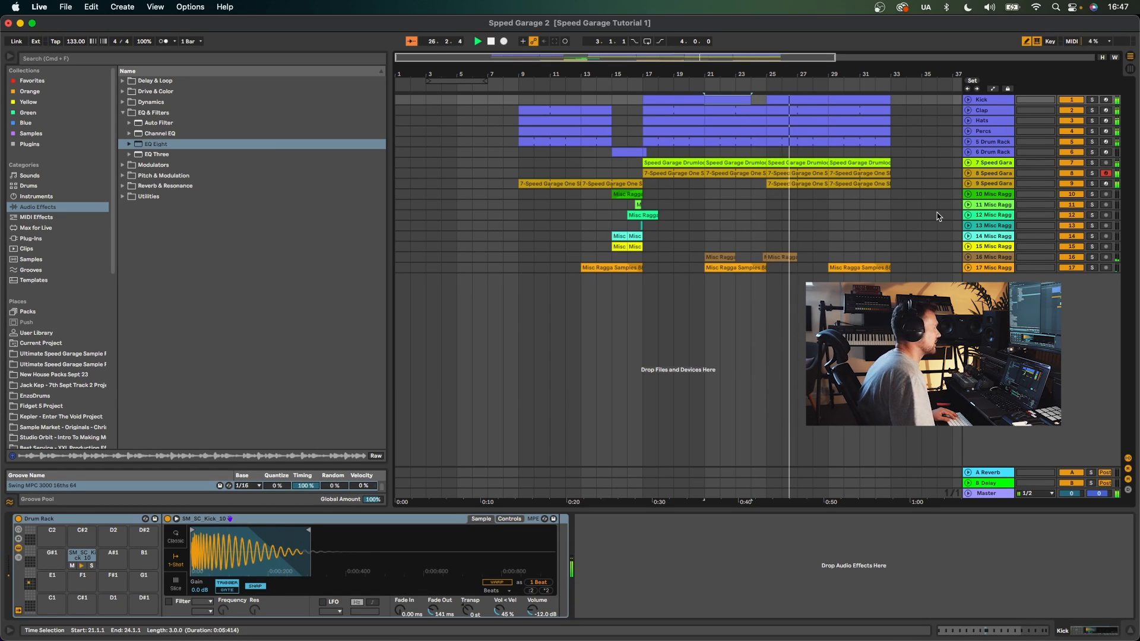
click(968, 162)
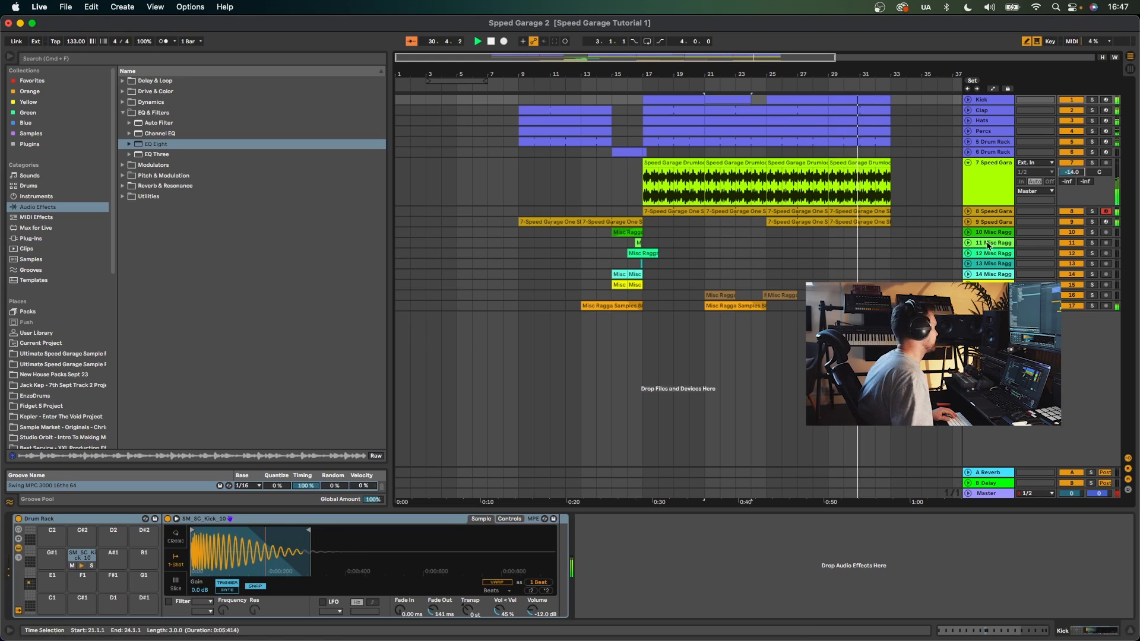
- Insert a new MIDI track at the bottom and load Other Speed Garage Sounds 9 - 10A from the pack's One Shot Sounds onto it
click(990, 306)
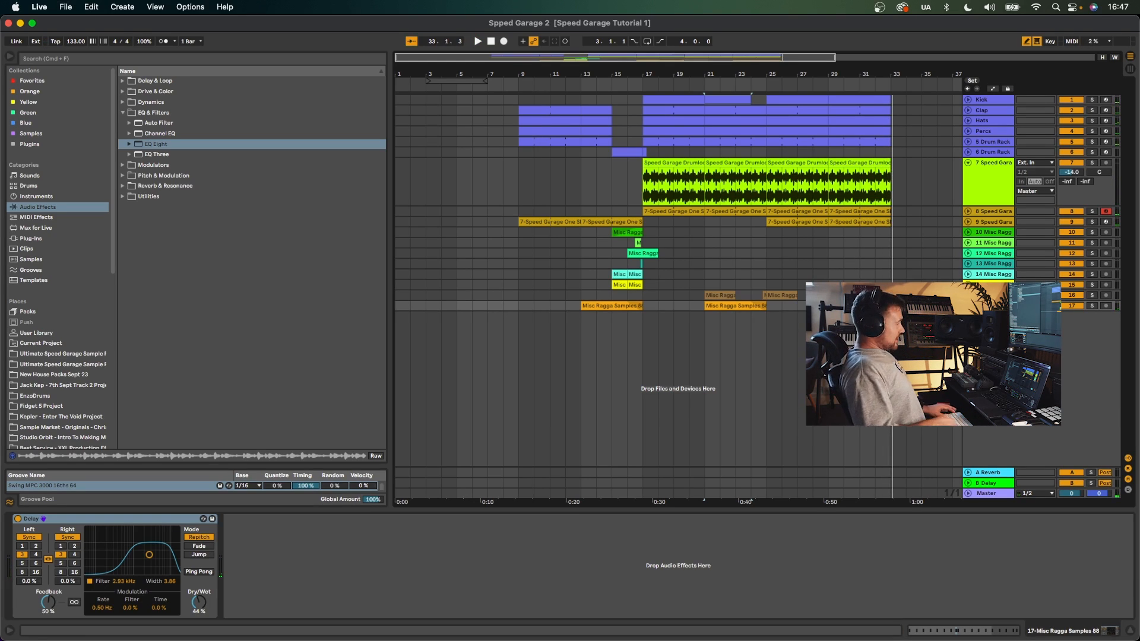
key(super+shift+t)
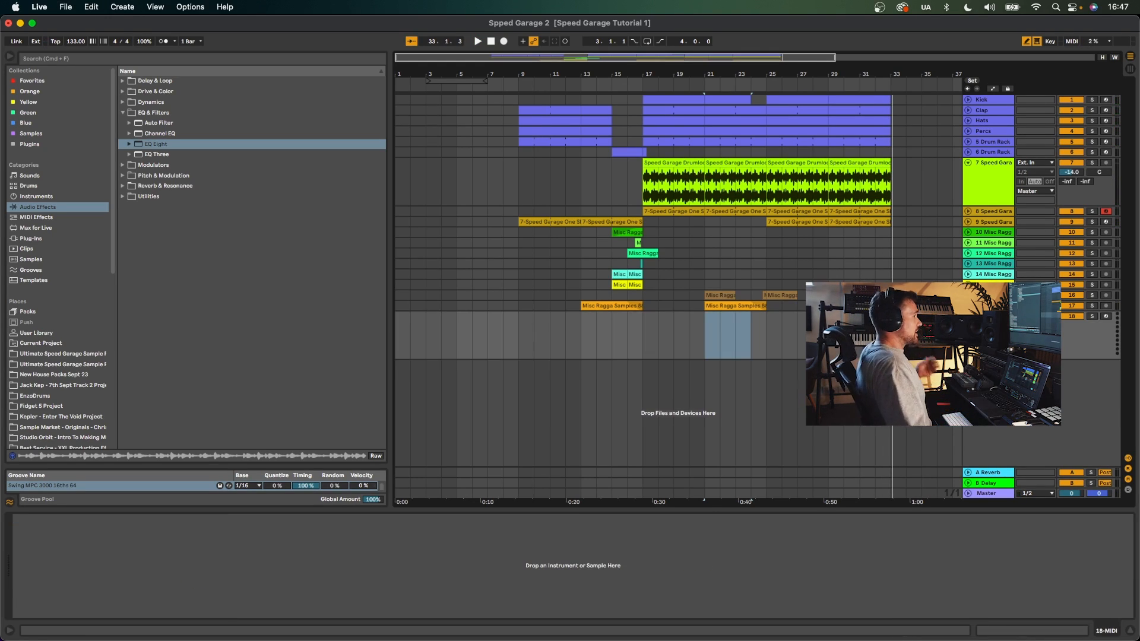
scroll(78, 241, down, 3)
click(34, 198)
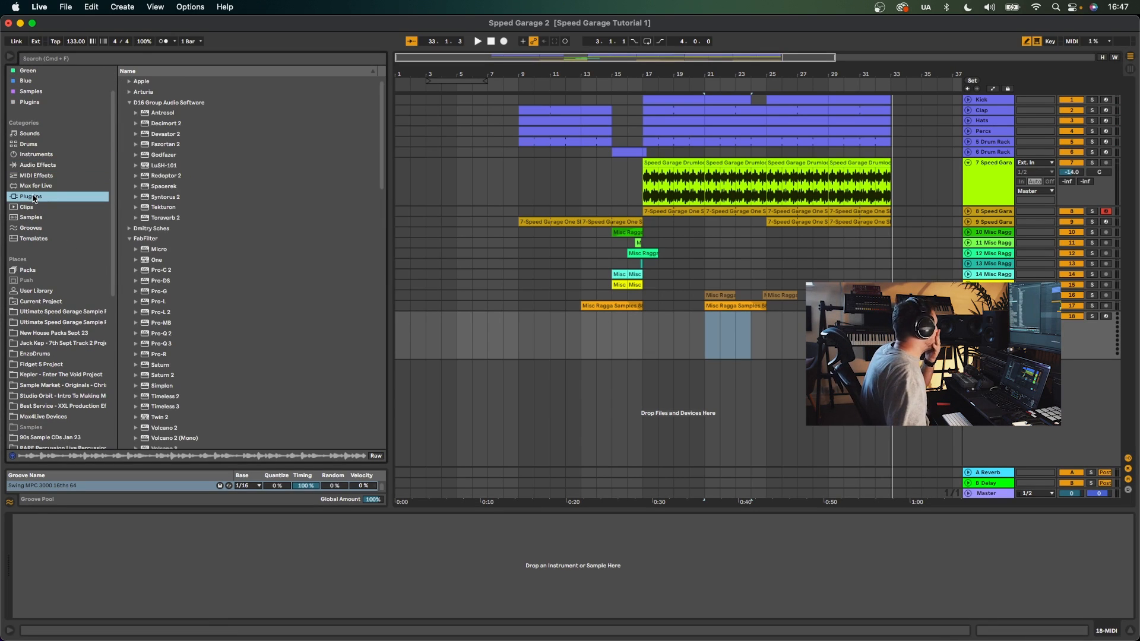
click(60, 322)
scroll(208, 240, down, 10)
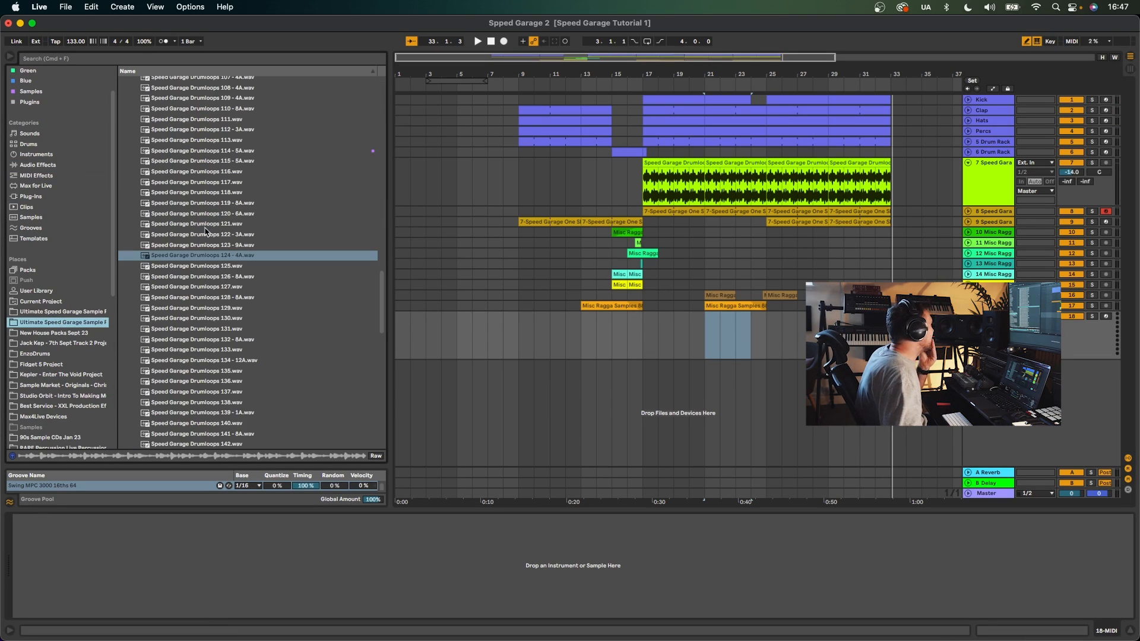
scroll(207, 240, up, 10)
click(130, 113)
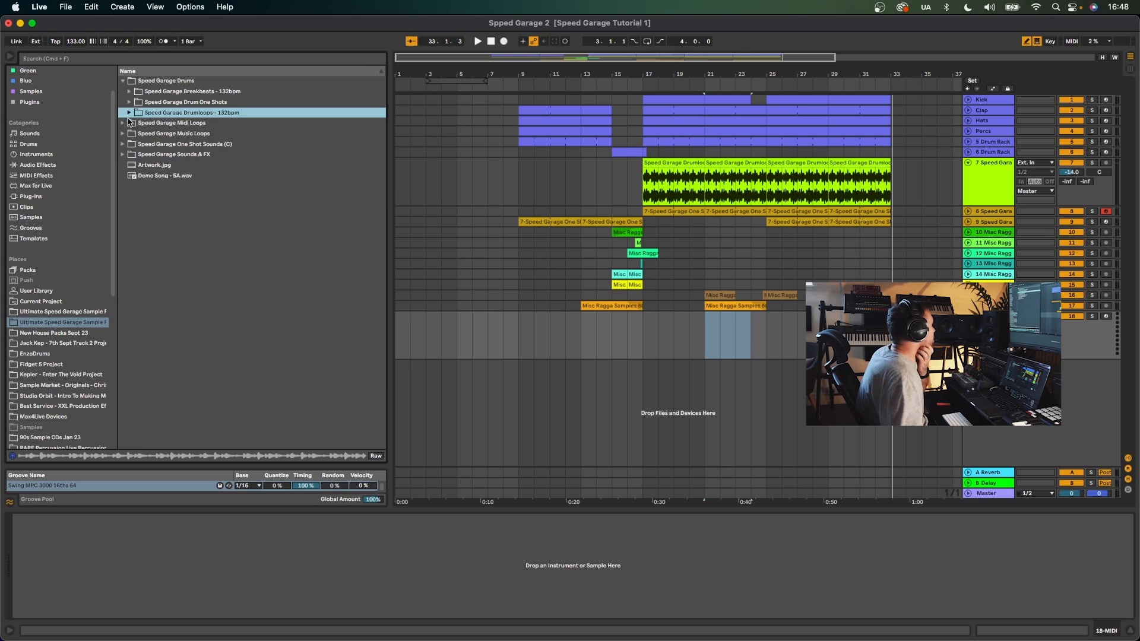
click(122, 113)
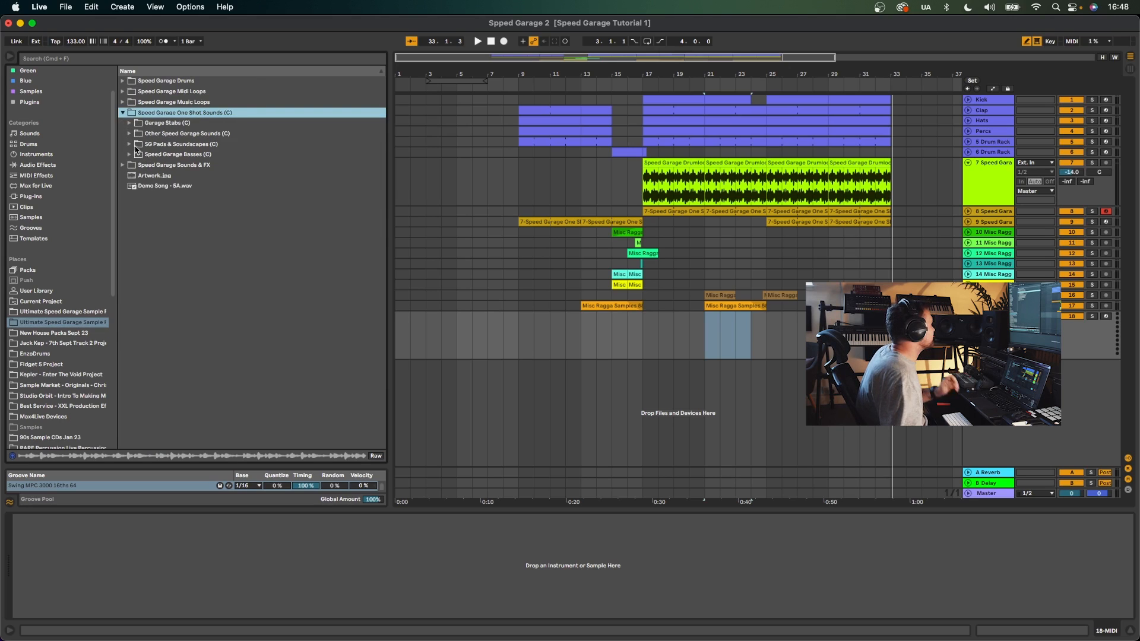
click(135, 145)
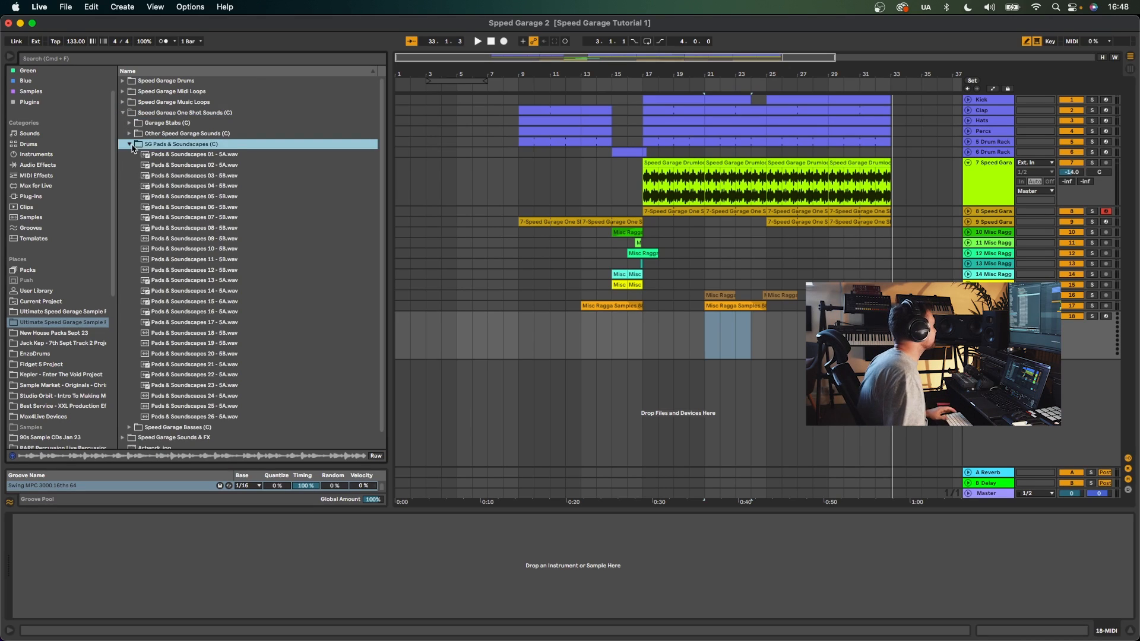
click(196, 178)
click(129, 123)
click(130, 122)
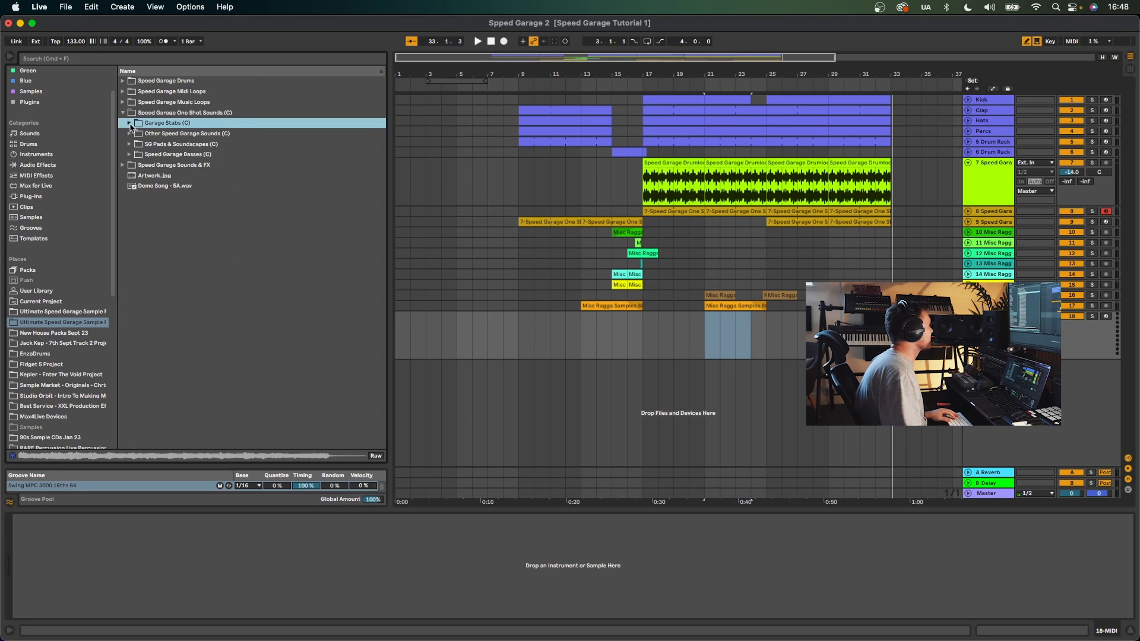
click(130, 134)
click(178, 145)
click(220, 186)
click(232, 207)
click(238, 217)
click(241, 228)
click(250, 217)
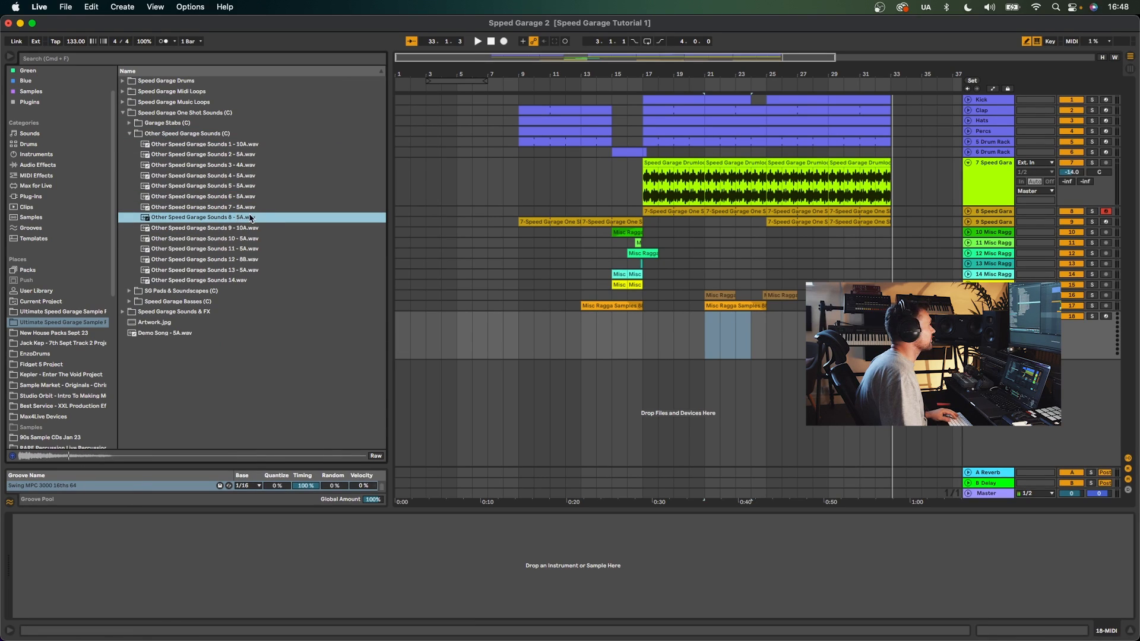
click(252, 228)
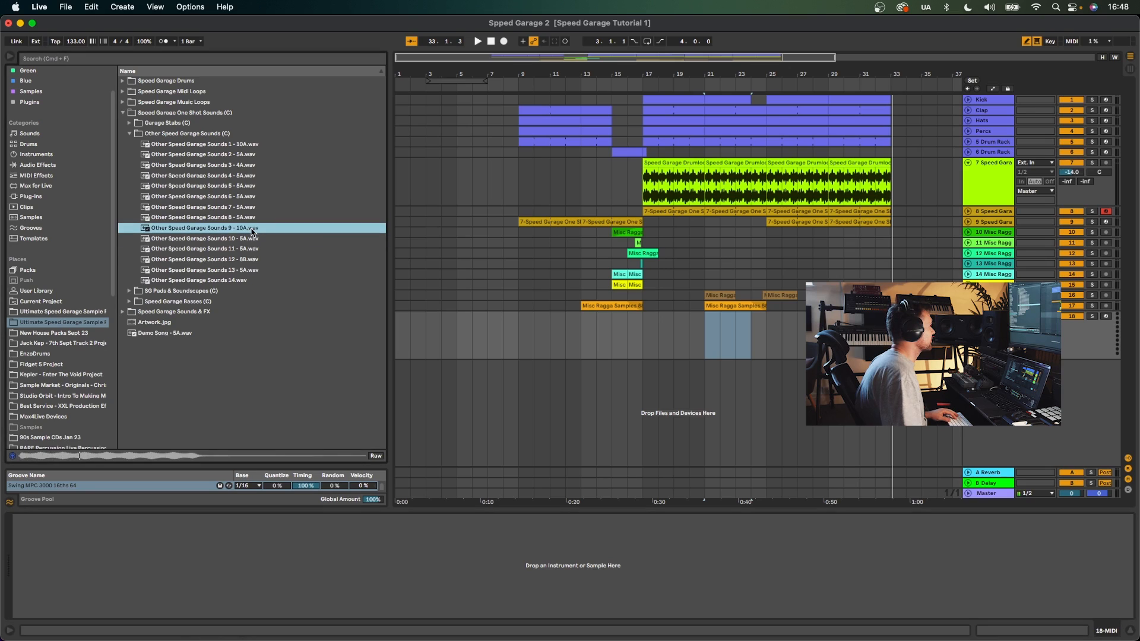
drag(236, 541, 235, 540)
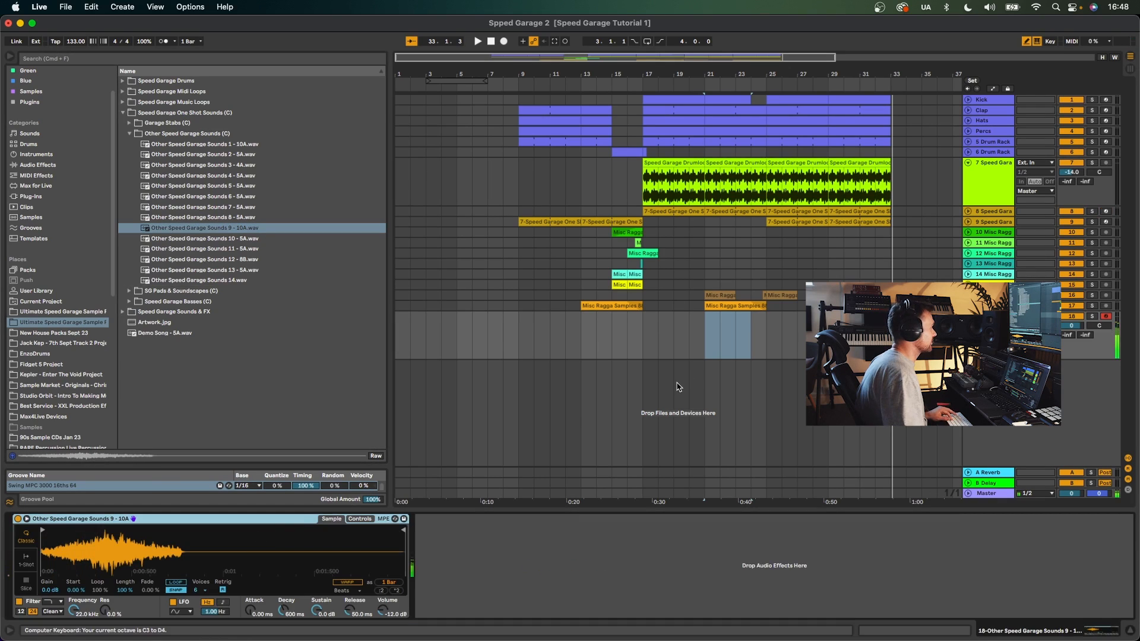
- Record a note of the one-shot sound at bar 9 on the new track
click(703, 333)
key(space)
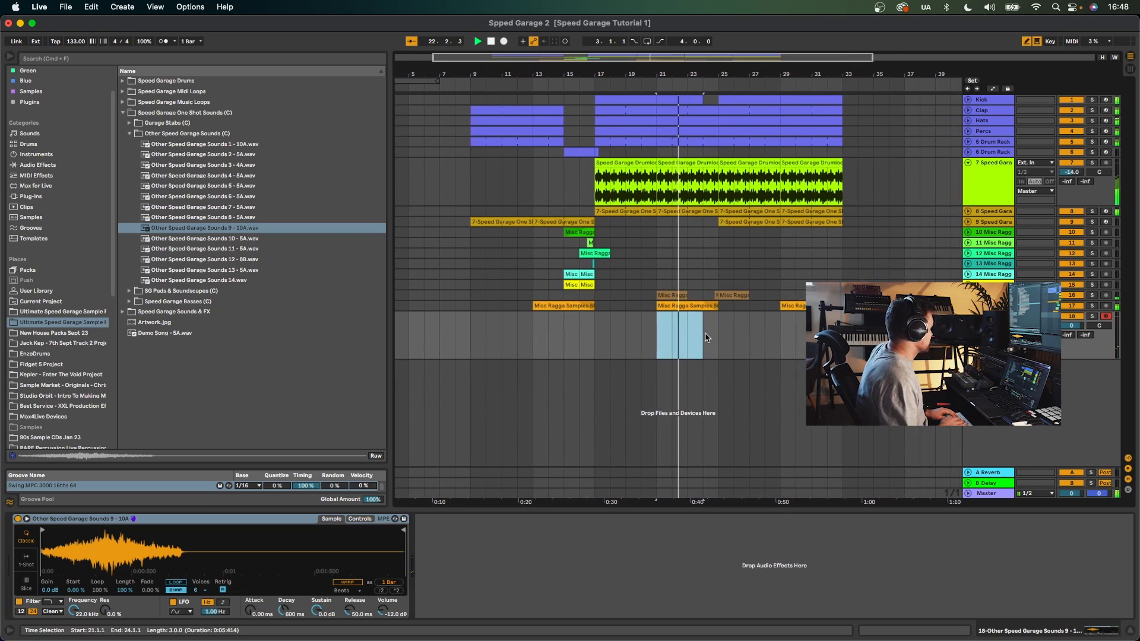
key(x)
key(a)
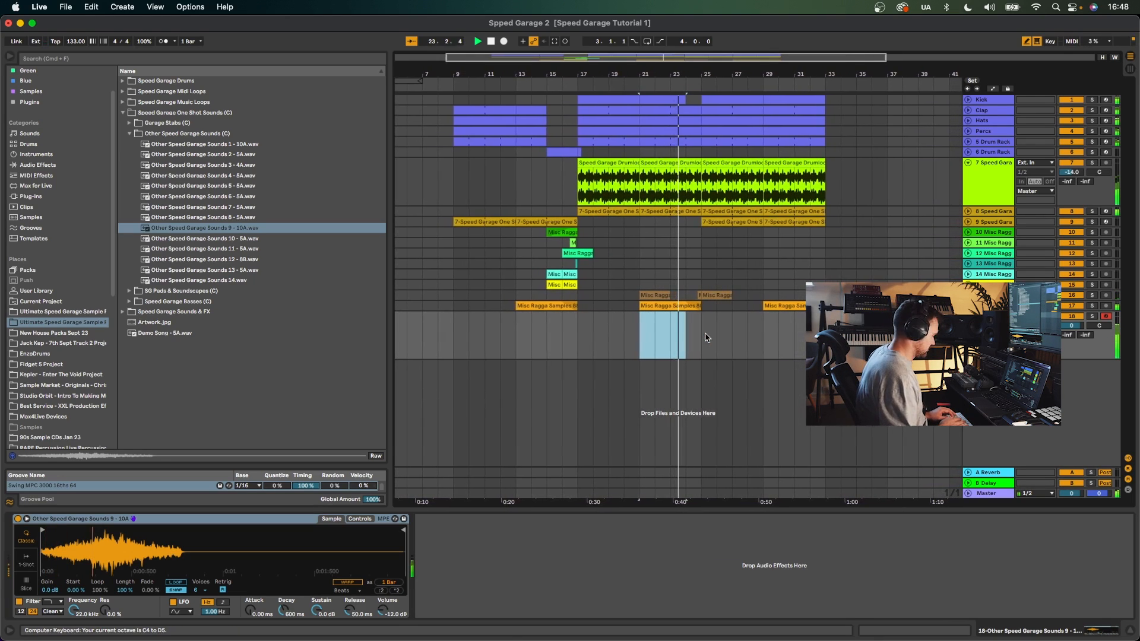
key(z)
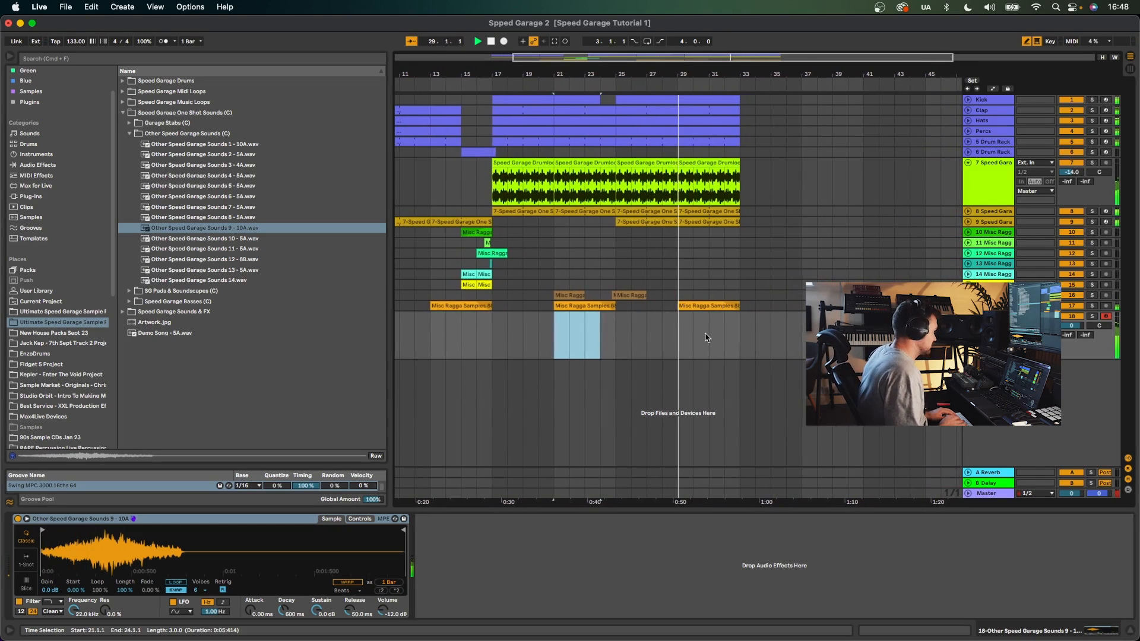
scroll(623, 346, left, 5)
click(520, 329)
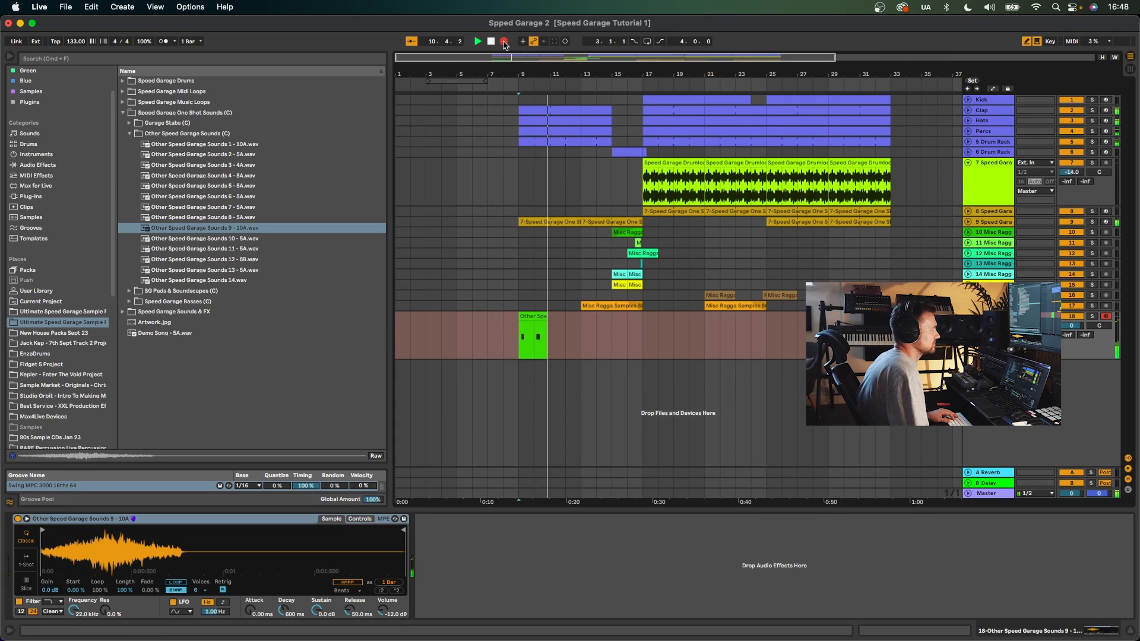
click(504, 42)
- Open the recorded clip, select its notes and apply the Swing MPC 3000 16ths 64 groove
mouse_move(519, 317)
mouse_down()
mouse_move(549, 315)
mouse_move(522, 318)
mouse_up()
double_click(522, 318)
key(super+a)
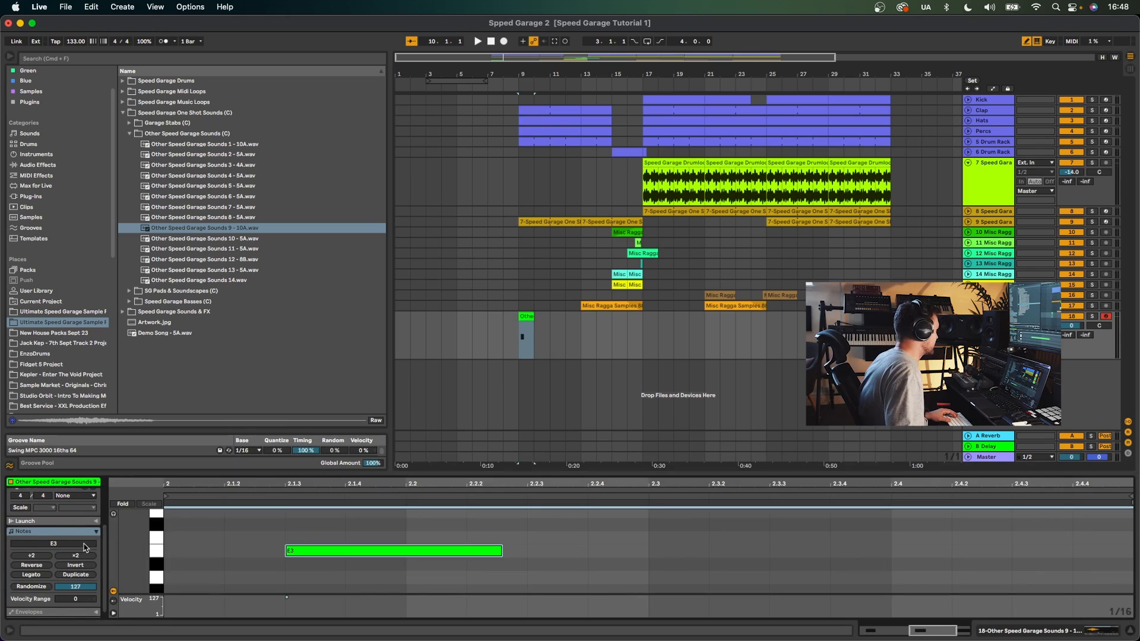
click(75, 495)
click(89, 507)
key(space)
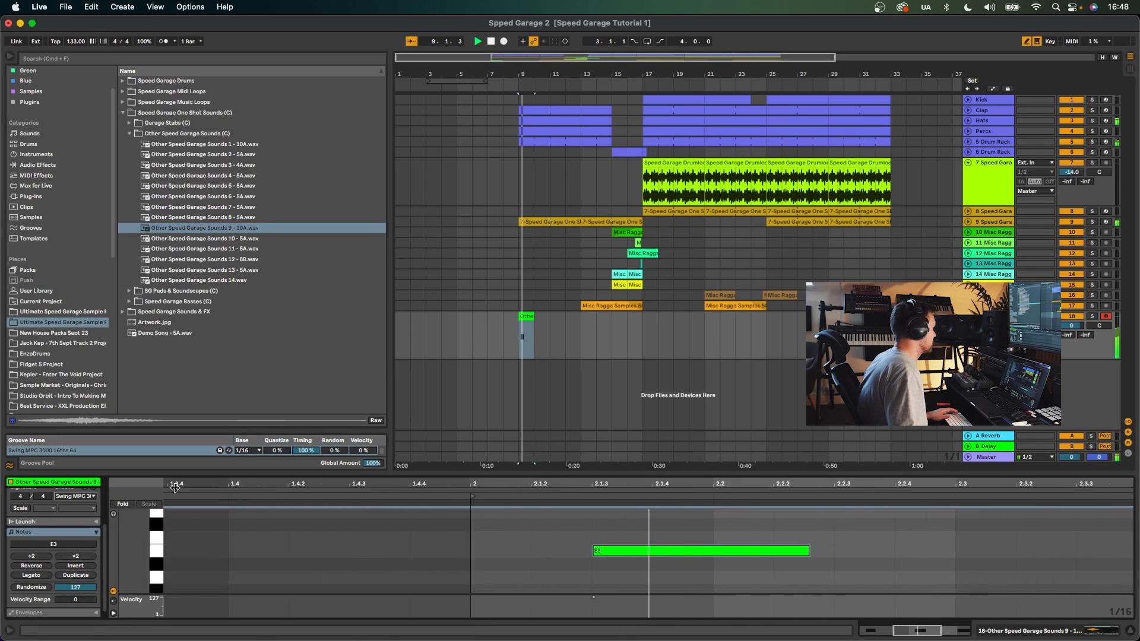
- Duplicate the one-shot clip four times and set the track volume to about -0.8 dB
key(super+d)
key(super+d)
key(super+d)
key(super+d)
key(super+d)
drag(1064, 339, 1070, 337)
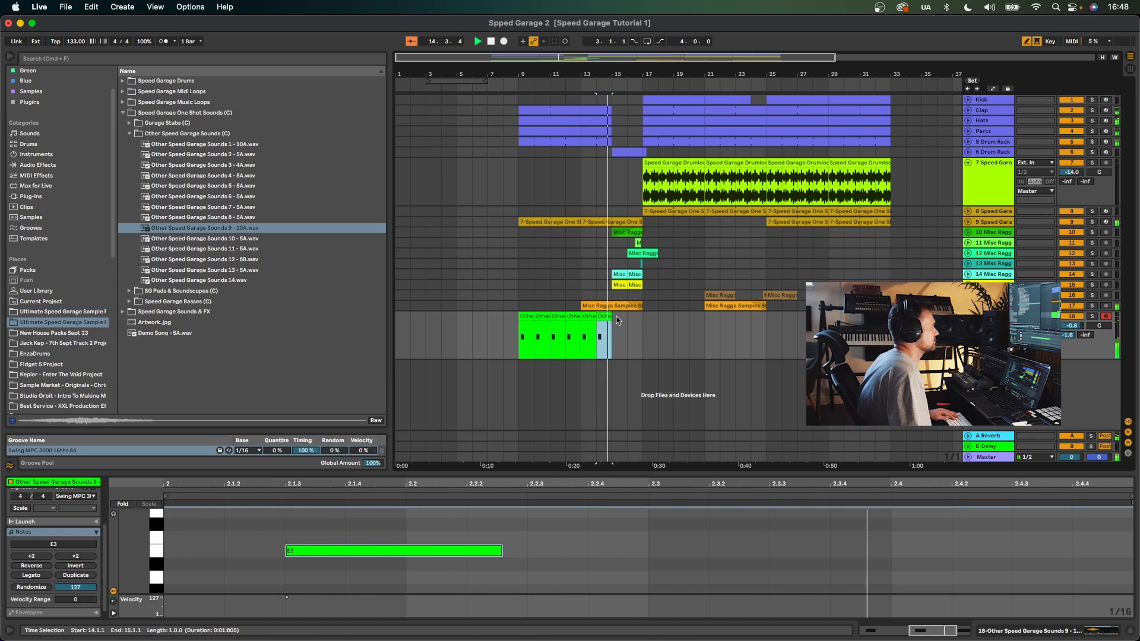
- Copy the crash fill clip on the 6 Drum Rack track and paste it near bars 24 and 32
click(997, 154)
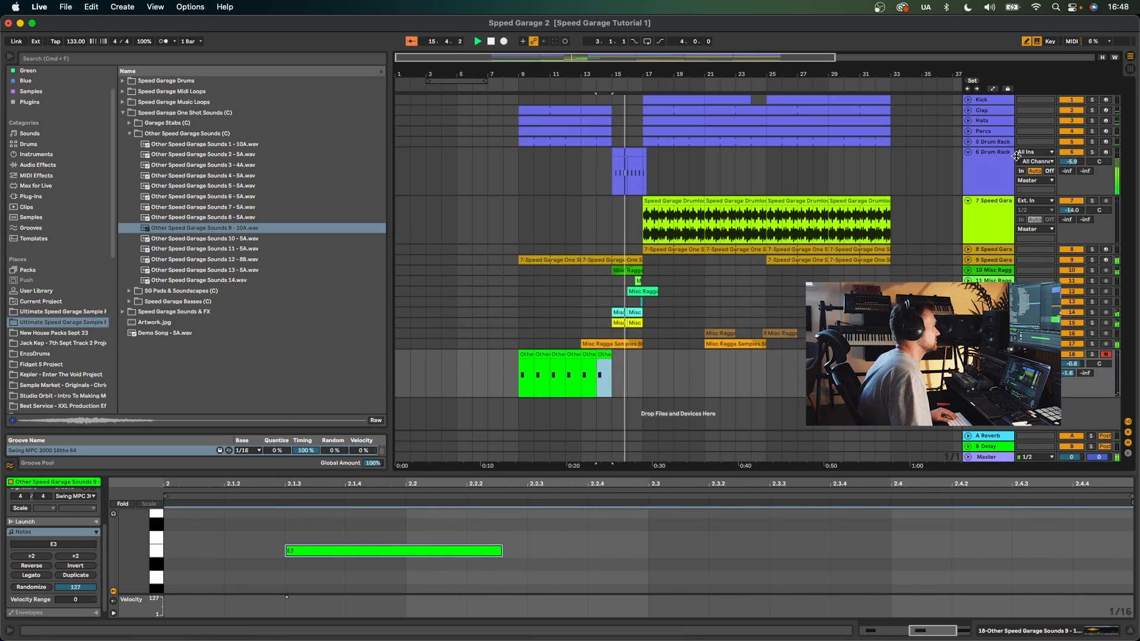
click(655, 162)
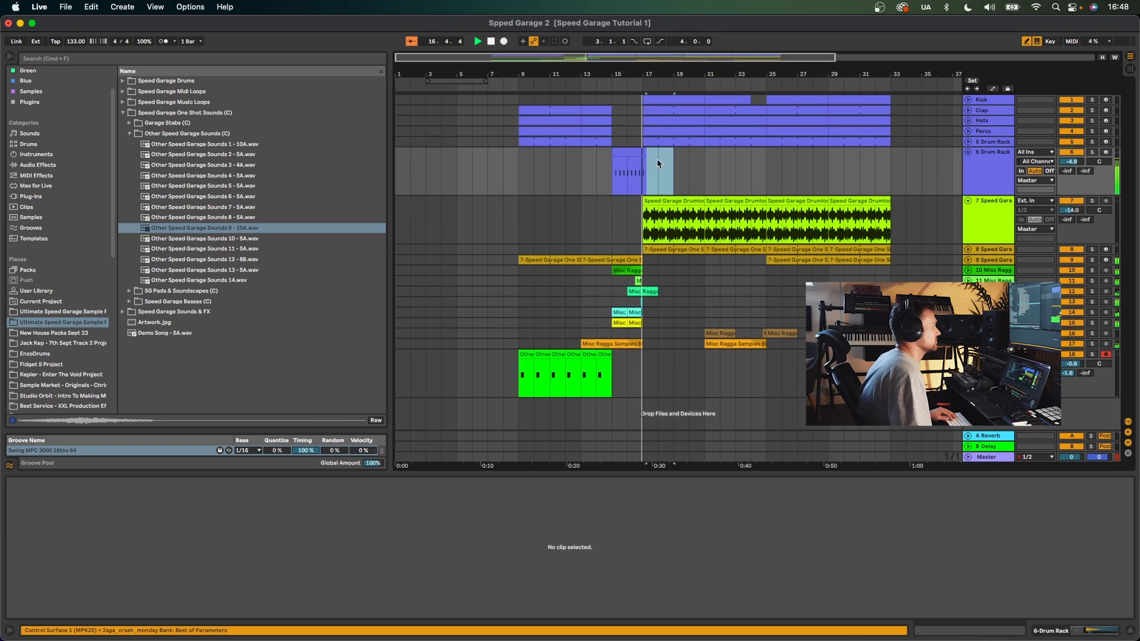
drag(638, 162, 633, 167)
key(super+c)
click(751, 157)
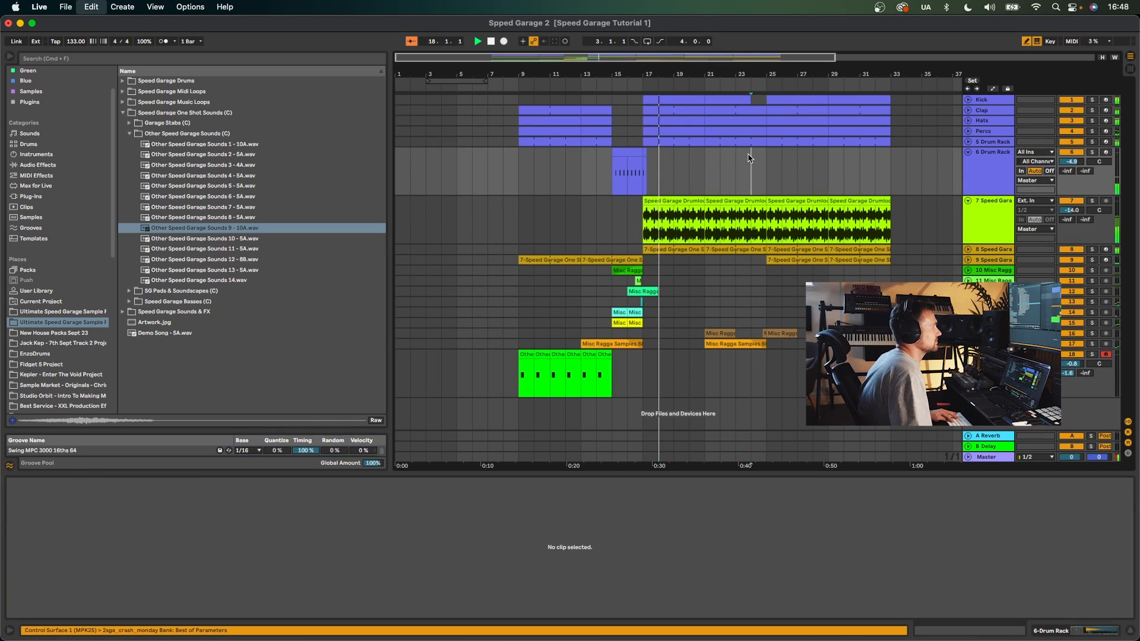
key(super+v)
click(875, 164)
key(super+v)
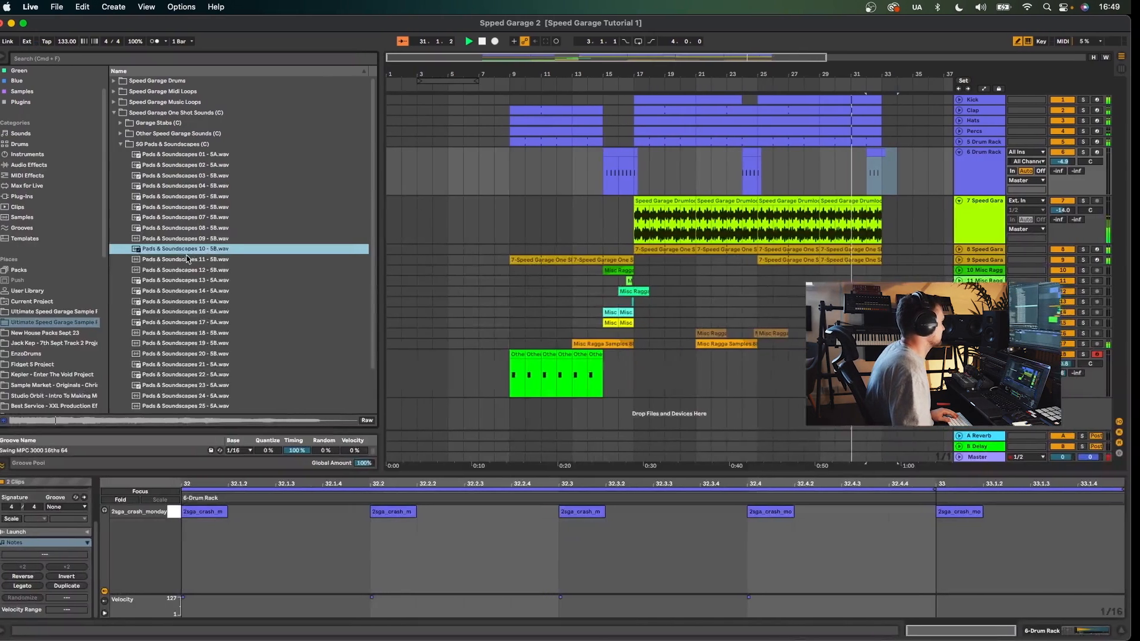
- Open the SQ Pads & Soundscapes folder and audition its pad samples
click(212, 312)
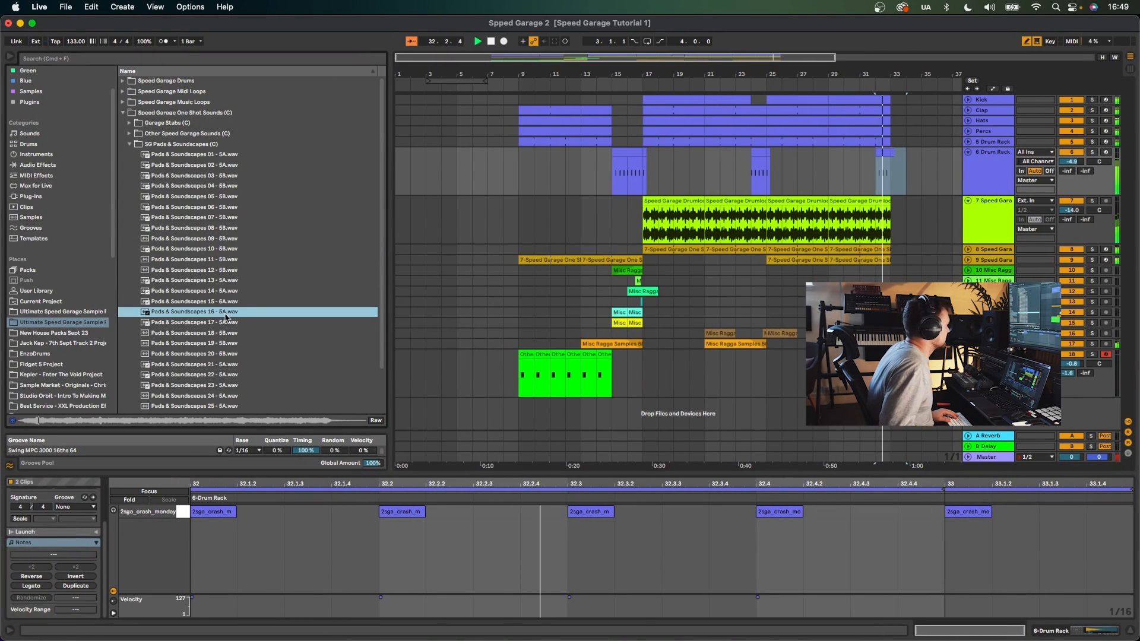
key(Down)
key(Down)
key(Down)
key(Down)
key(Down)
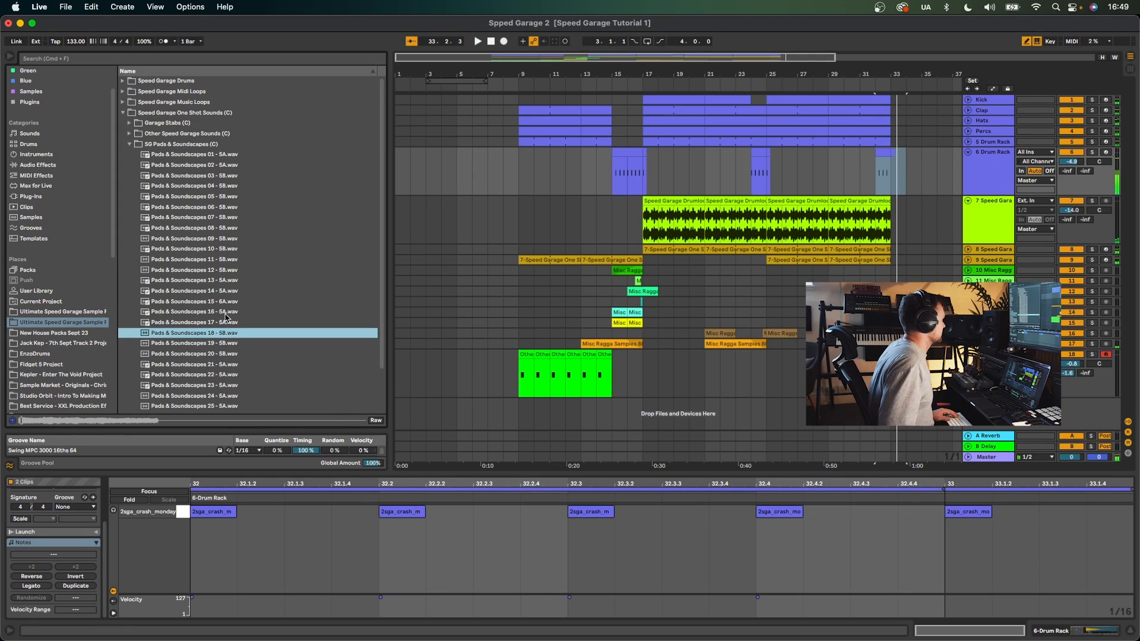
key(Down)
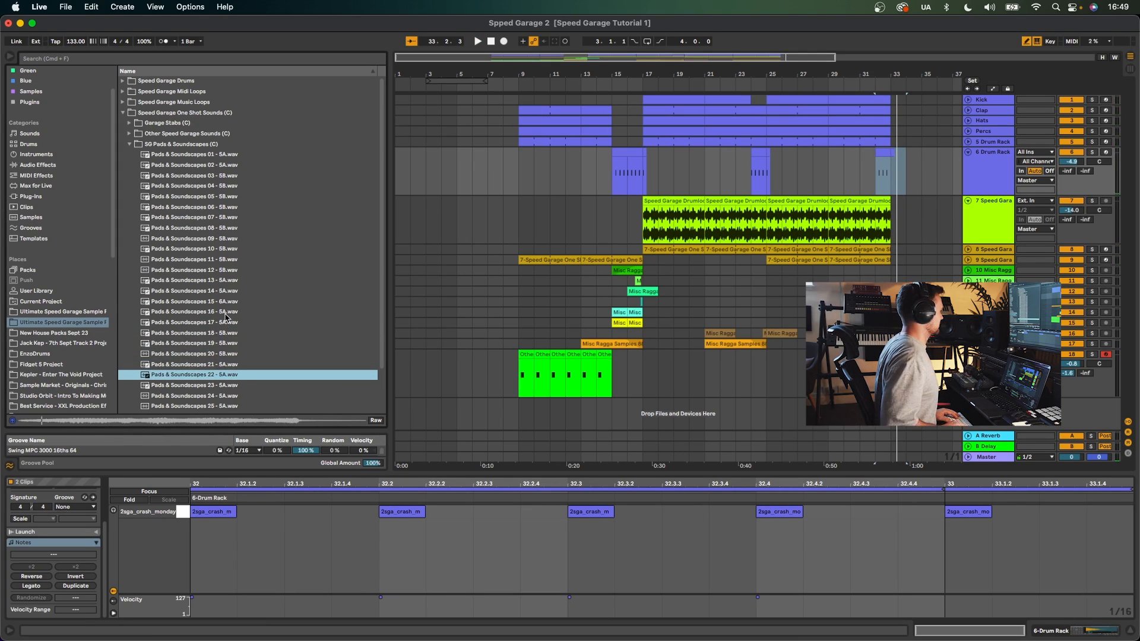
scroll(226, 318, down, 3)
click(227, 346)
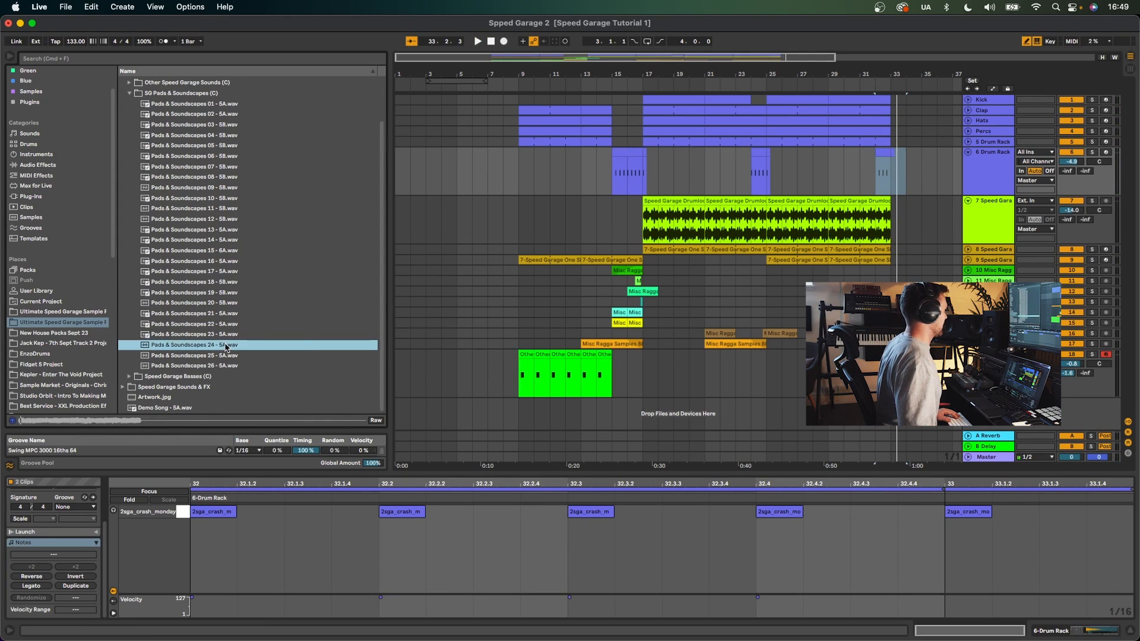
- Place Pads & Soundscapes 02 on a new audio track from bar 25, then delete the clip
click(229, 115)
drag(230, 117, 769, 413)
key(space)
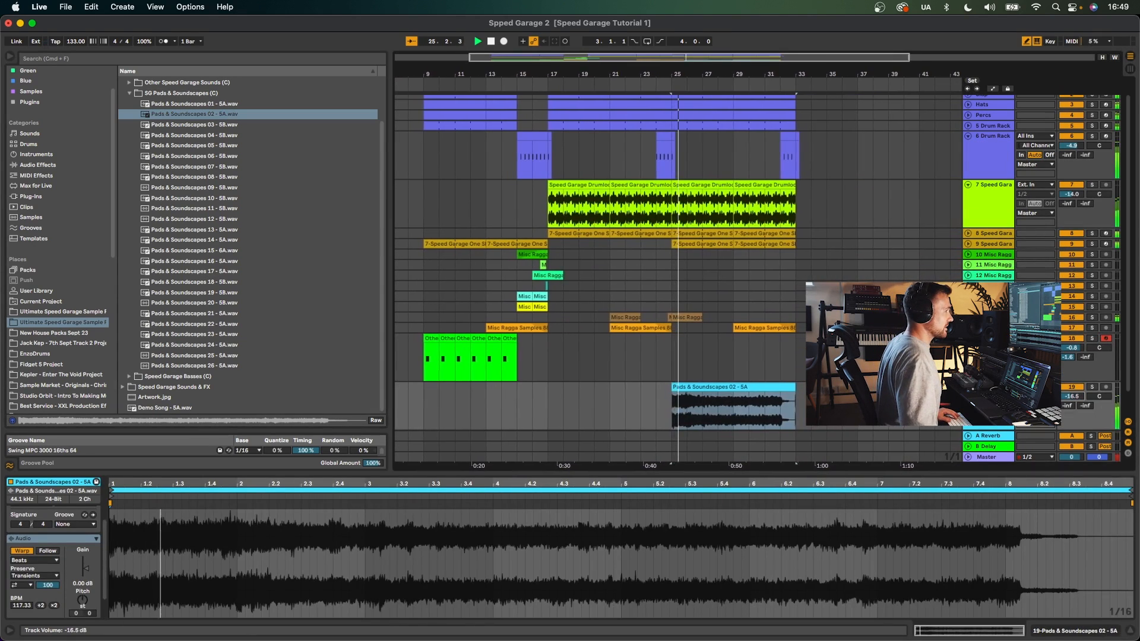
key(Delete)
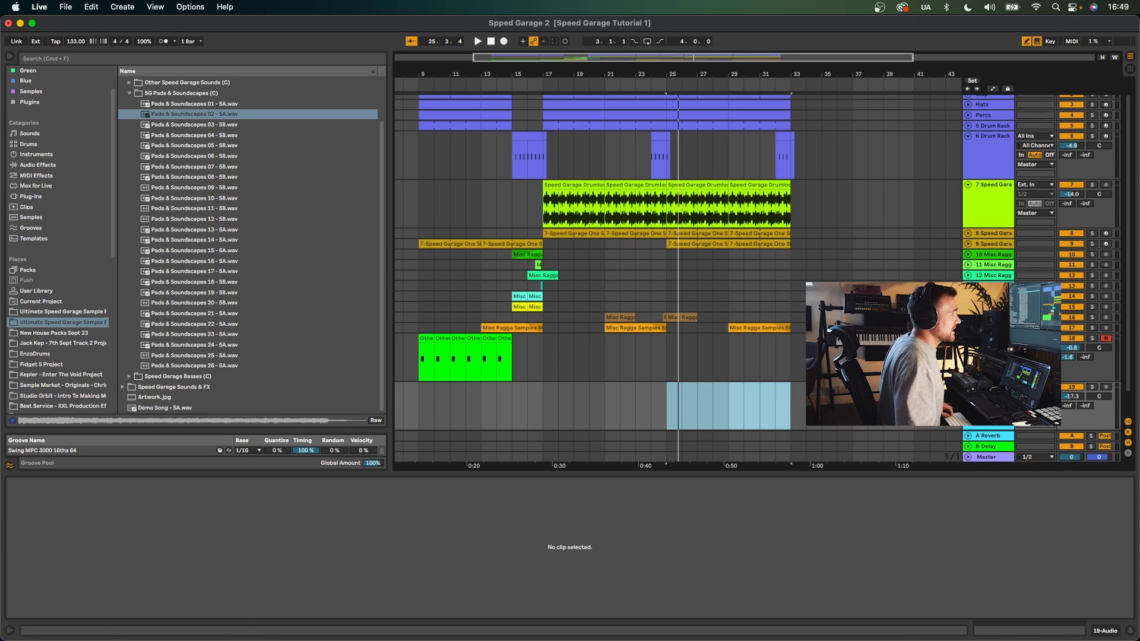
click(988, 387)
scroll(988, 387, up, 2)
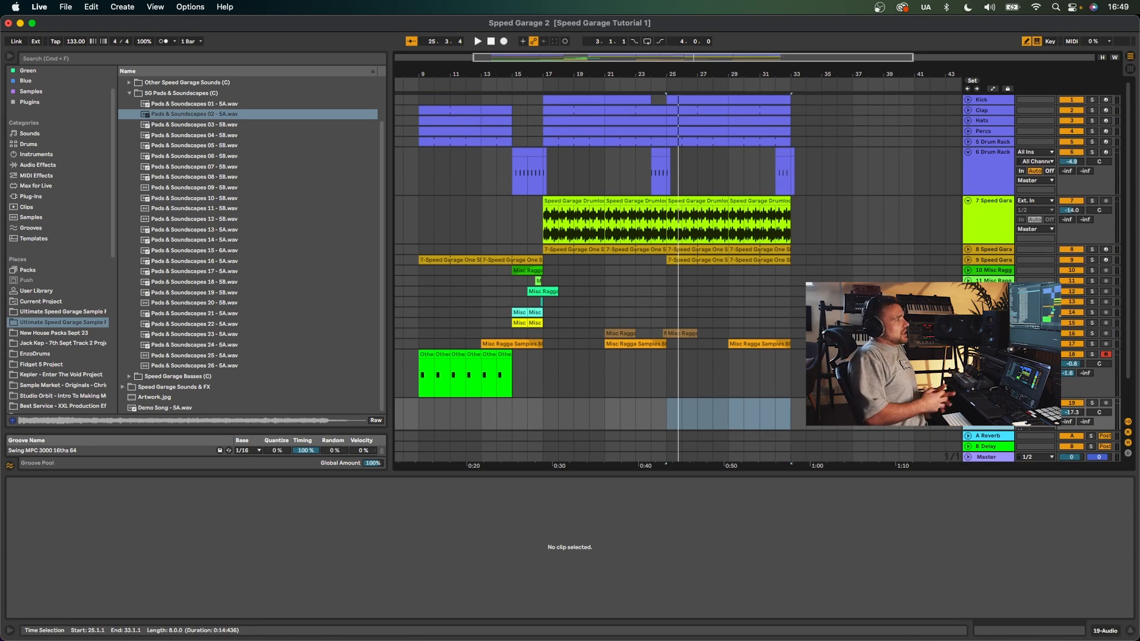